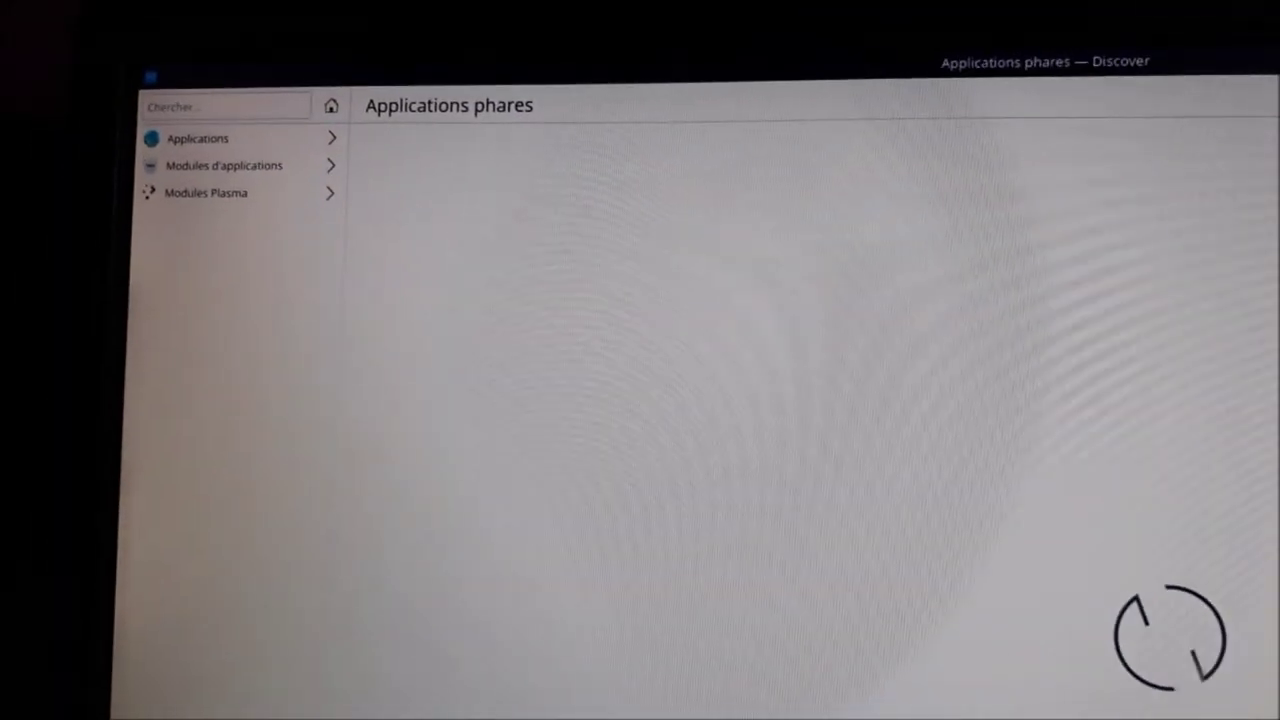
Search Discover's Applications for 'recorder' and open the SimpleScreenRecorder details page
click(286, 137)
text(recorder)
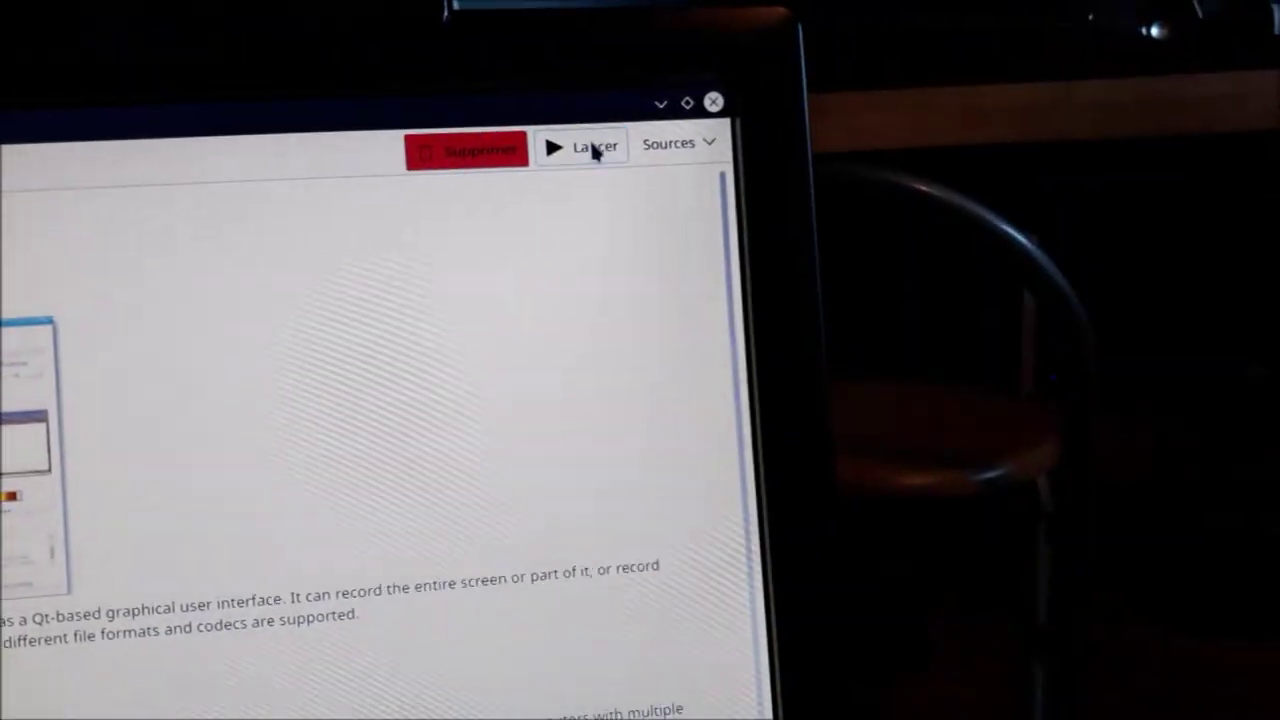
click(594, 149)
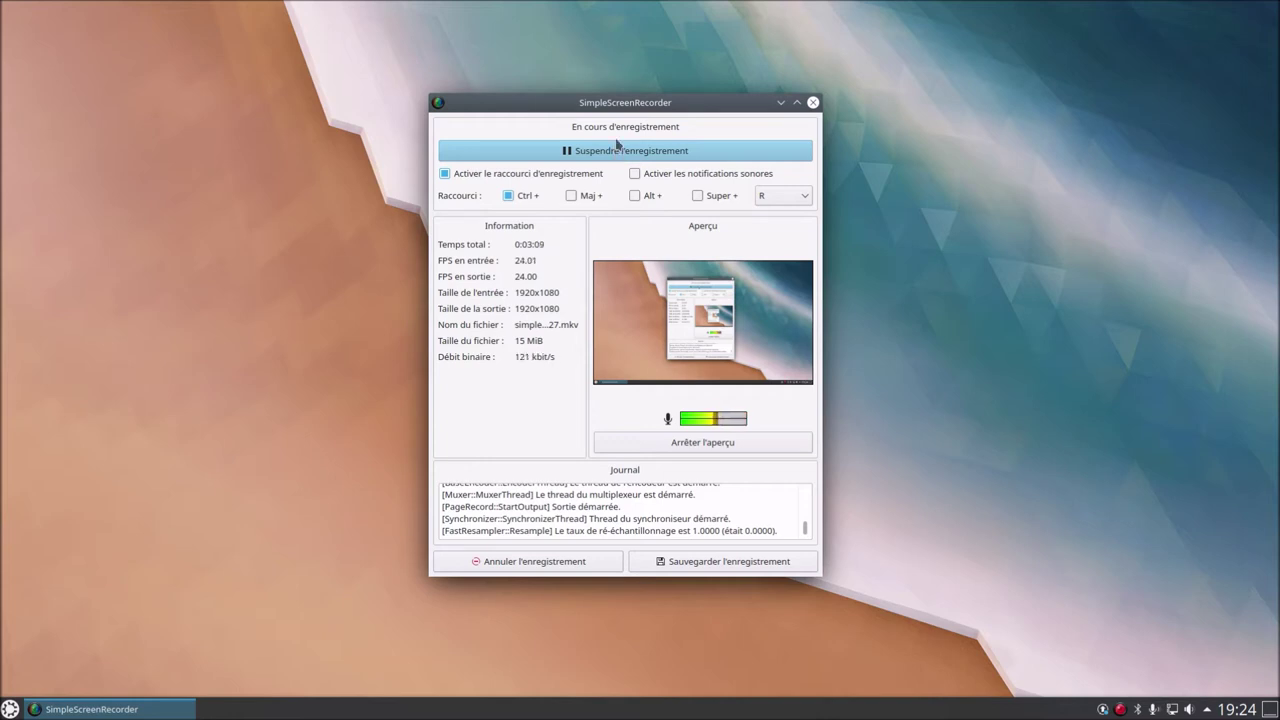
Hide the recorder window and launch KSysGuard by searching 'ksys' in the launcher
click(781, 102)
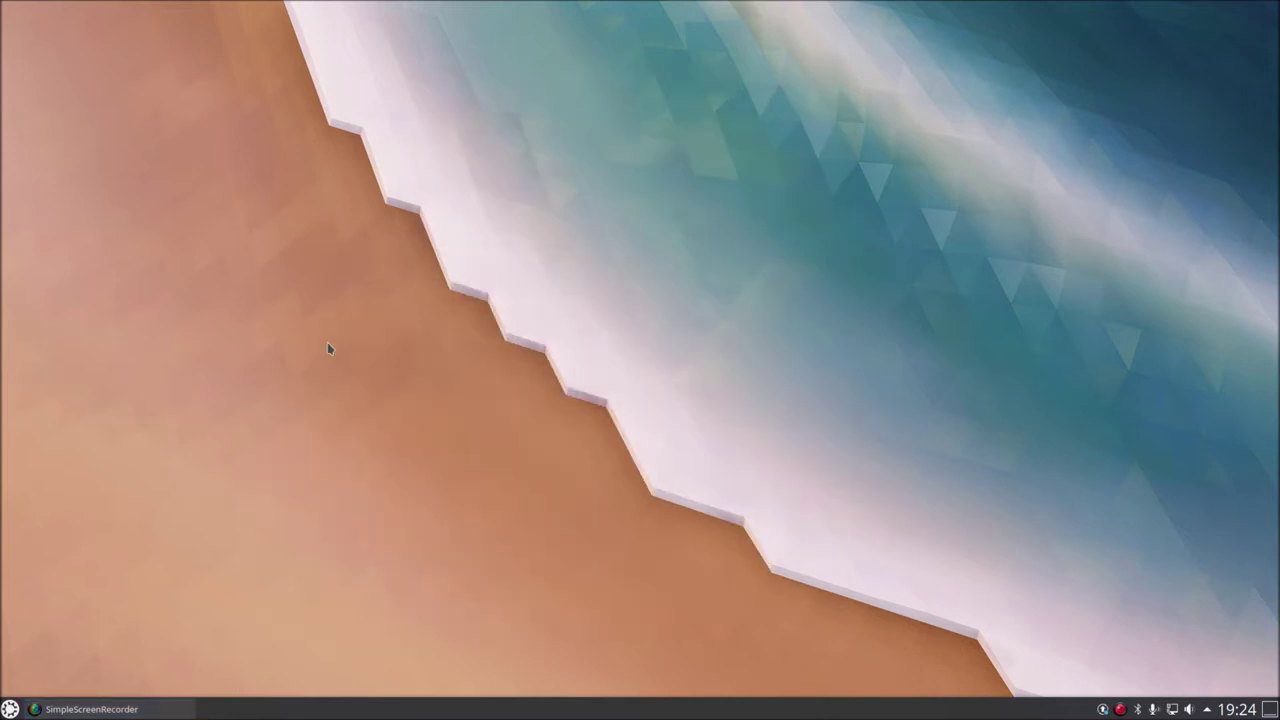
click(12, 710)
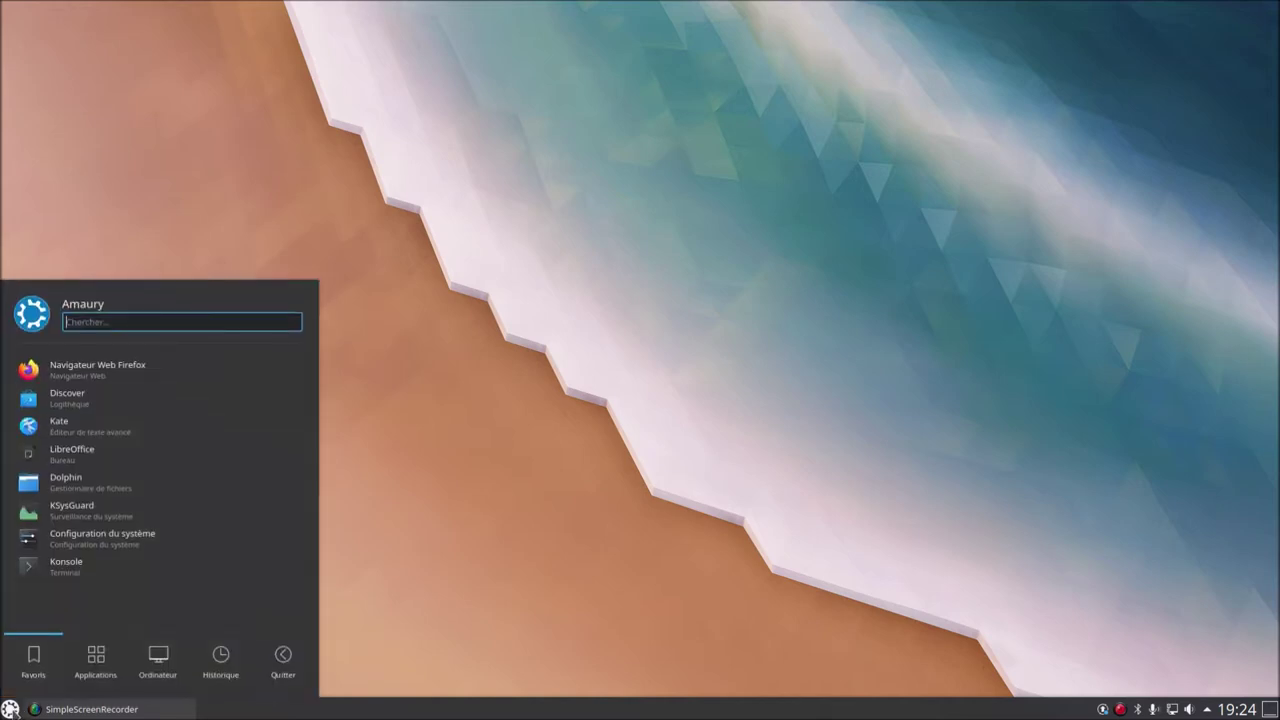
text(ksys)
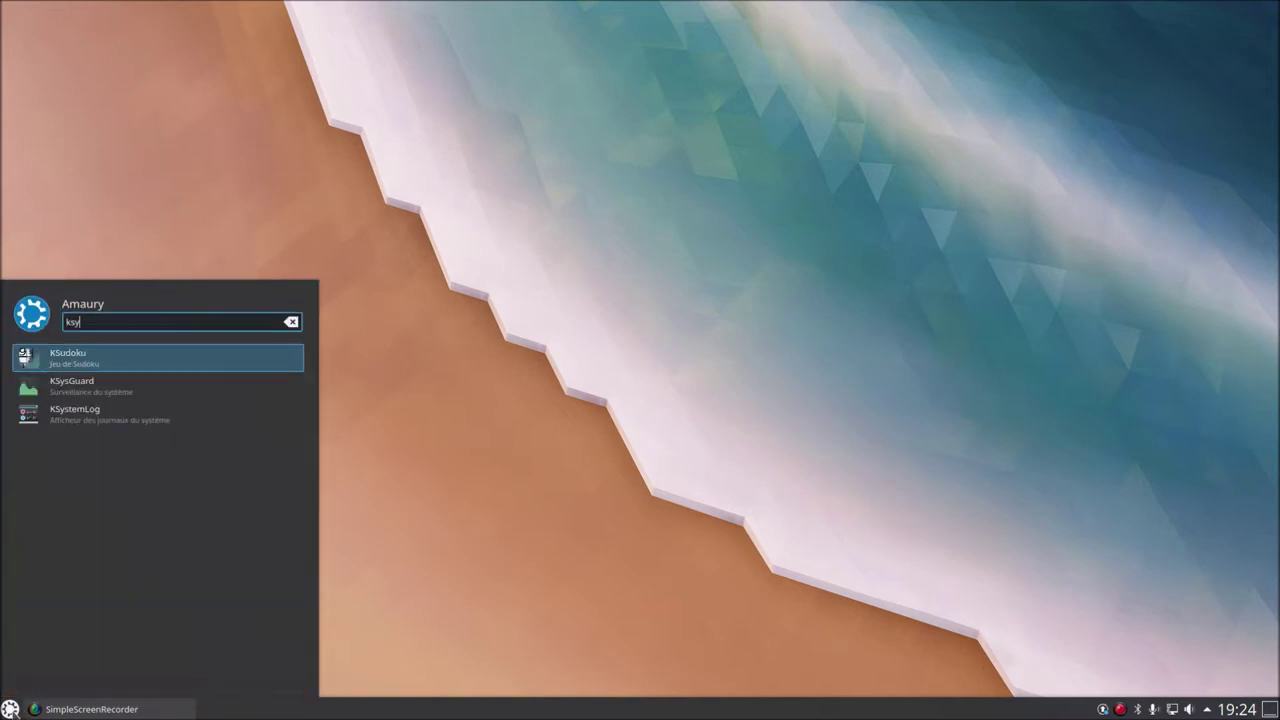
key(Return)
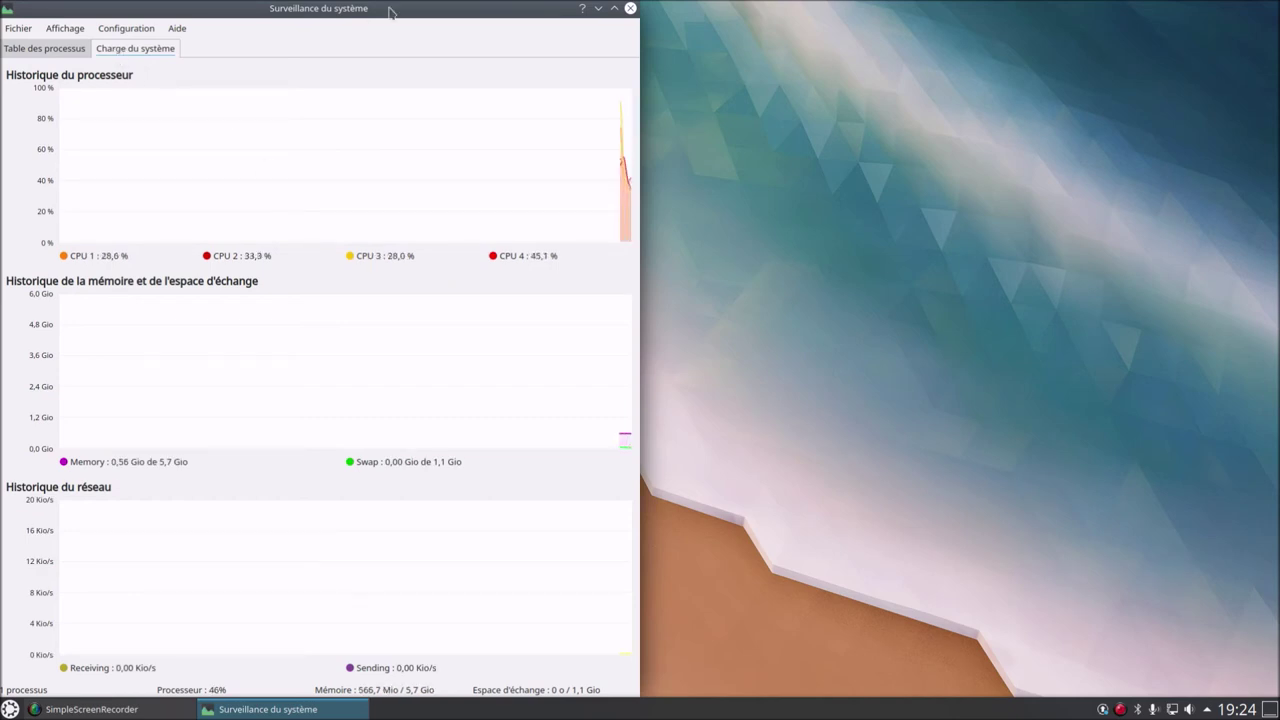
Maximize KSysGuard to watch its CPU, memory and network graphs, then close it
click(614, 8)
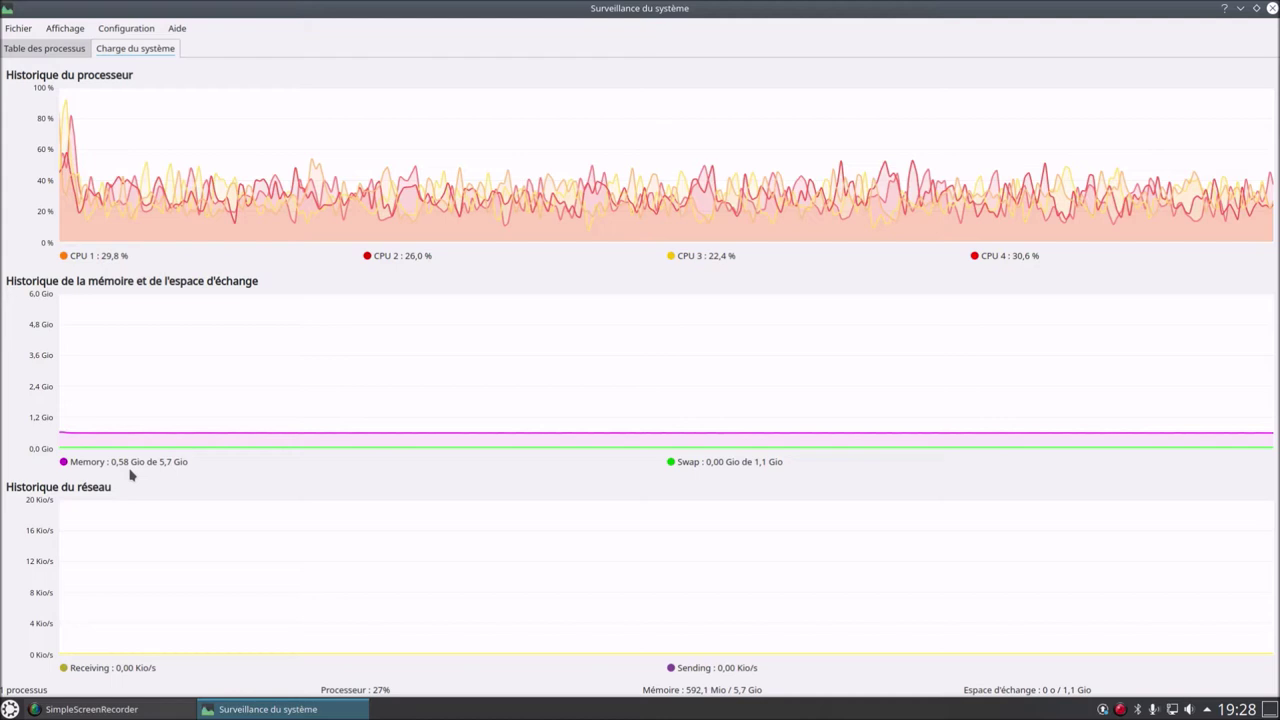
click(1271, 10)
Search 'info' in the launcher to view Kubuntu 20.04 system information, then close it
key(super)
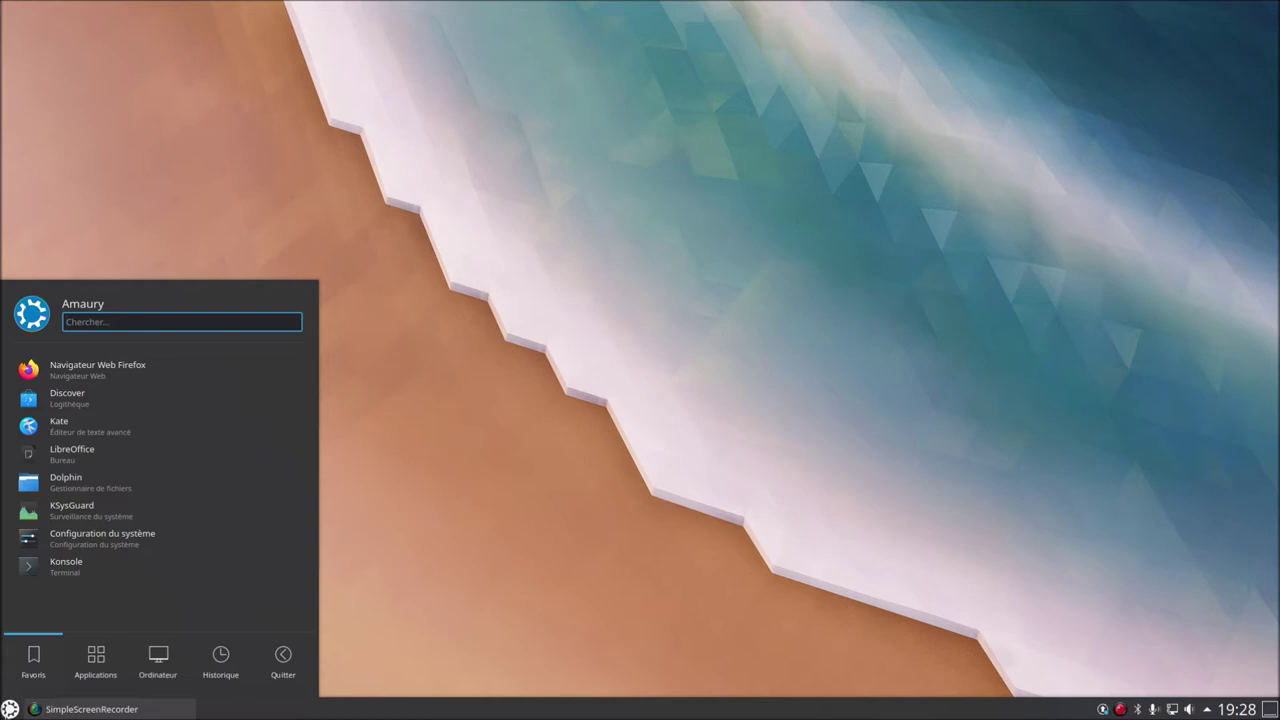
text(info)
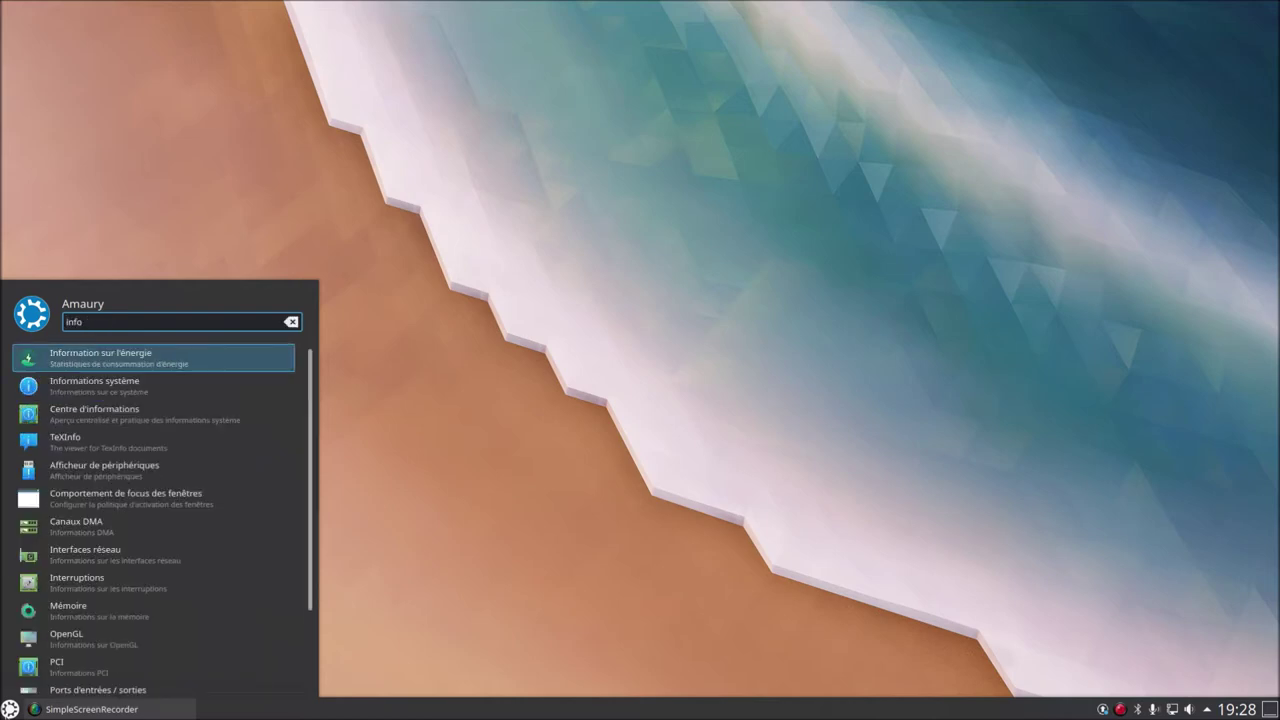
key(Down)
key(Return)
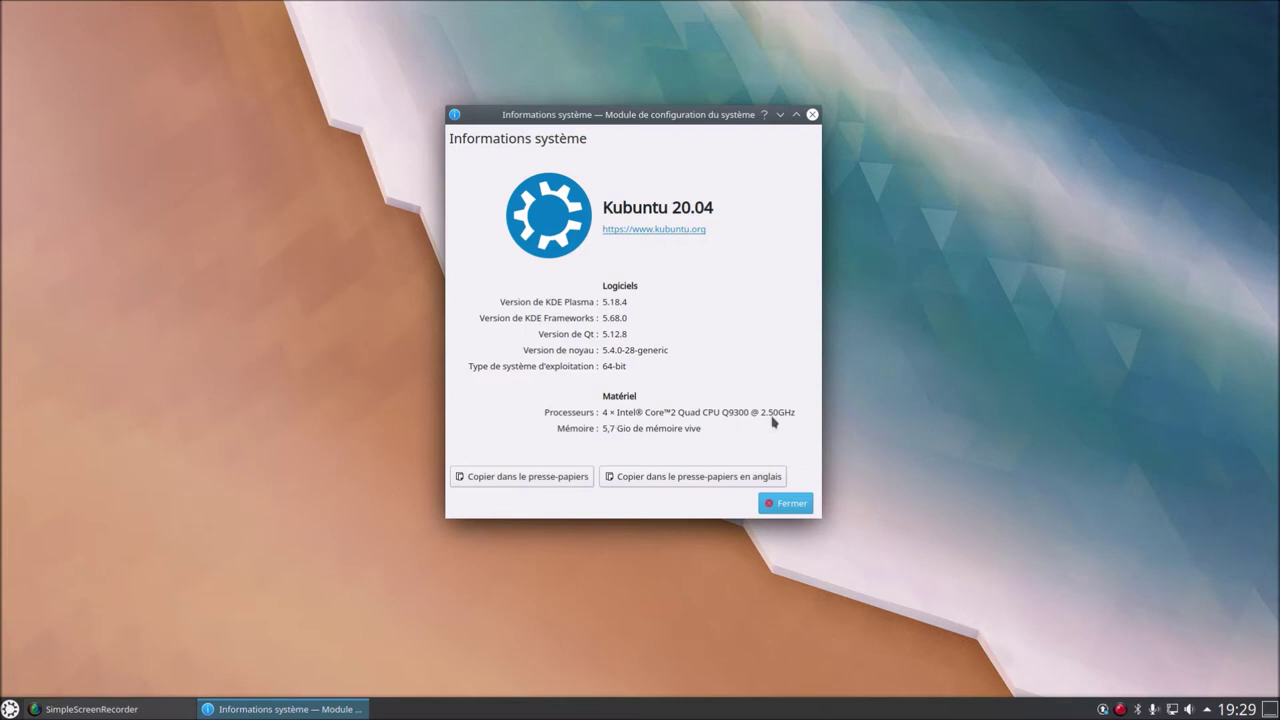
click(792, 503)
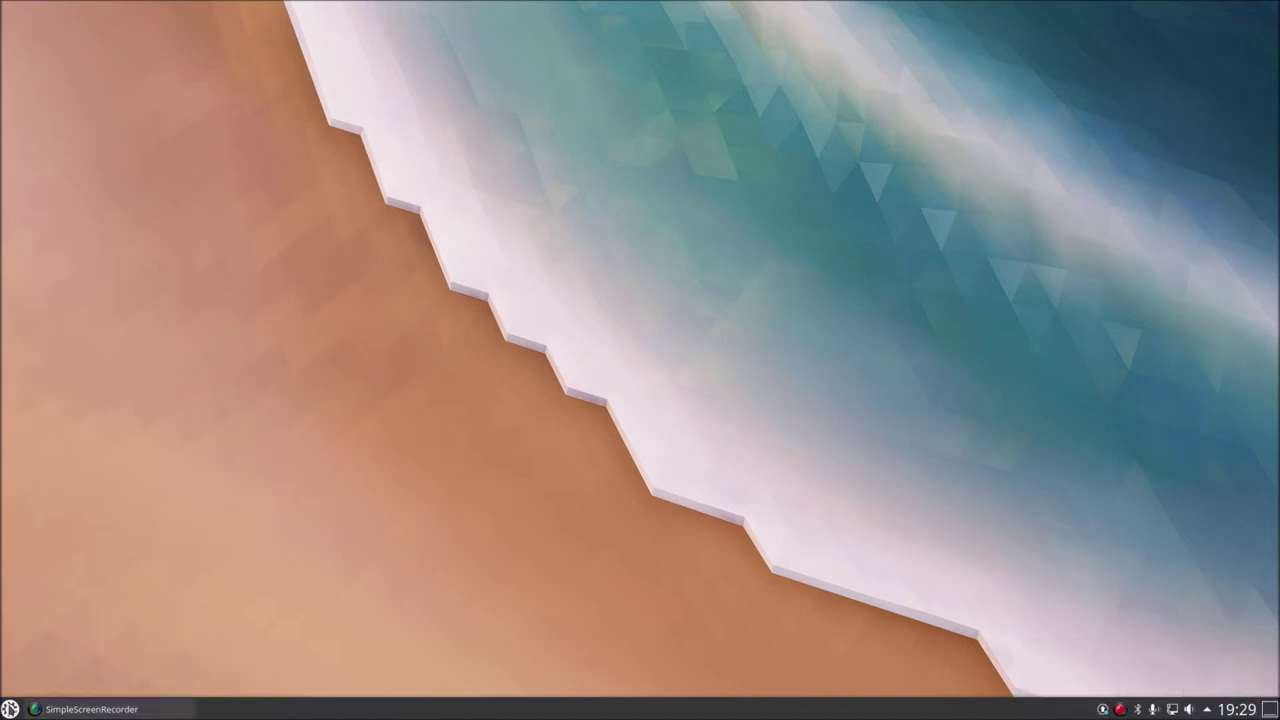
click(13, 703)
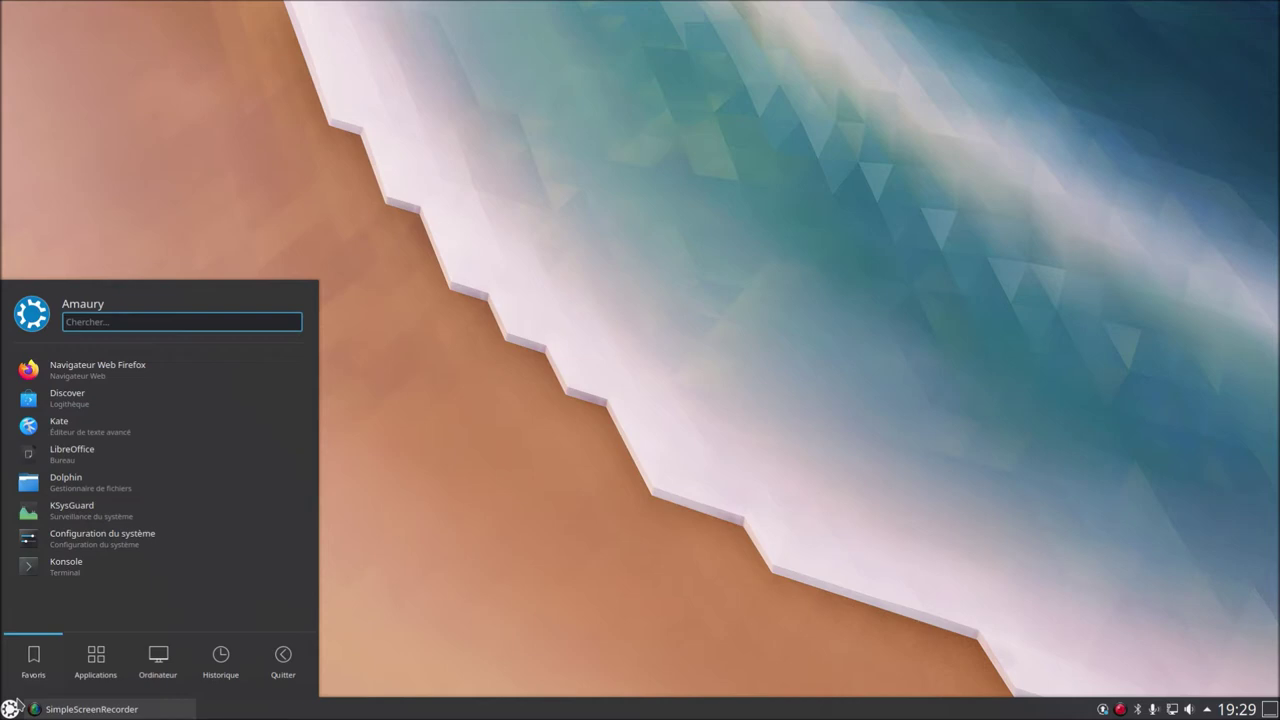
Launch Konsole and Dolphin from the launcher, then toggle Show Desktop off and on
text(kons)
key(Return)
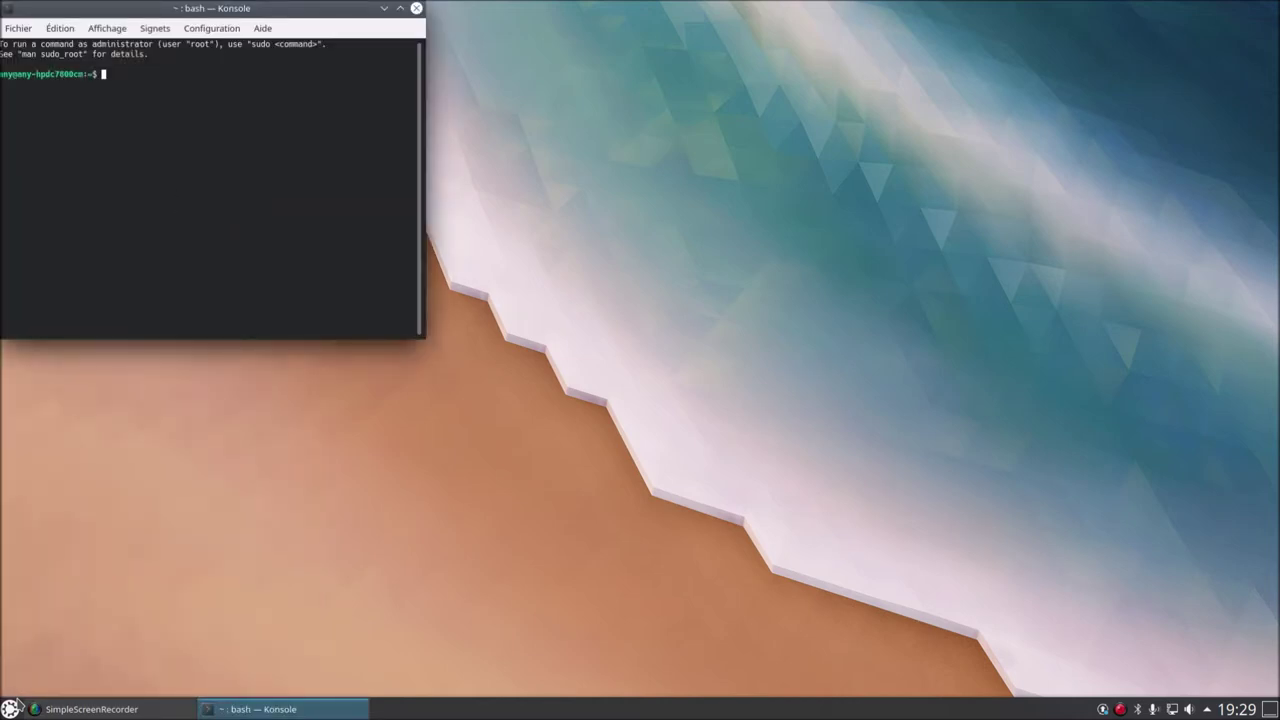
click(12, 707)
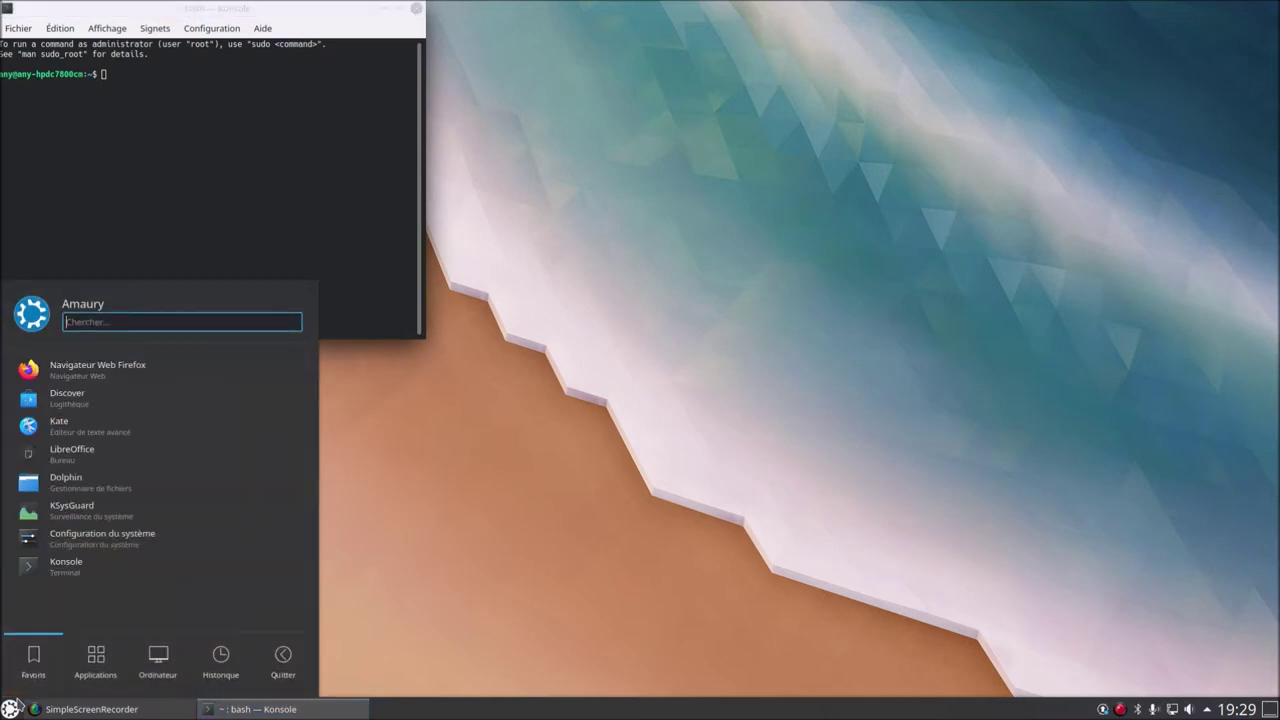
text(do)
key(Return)
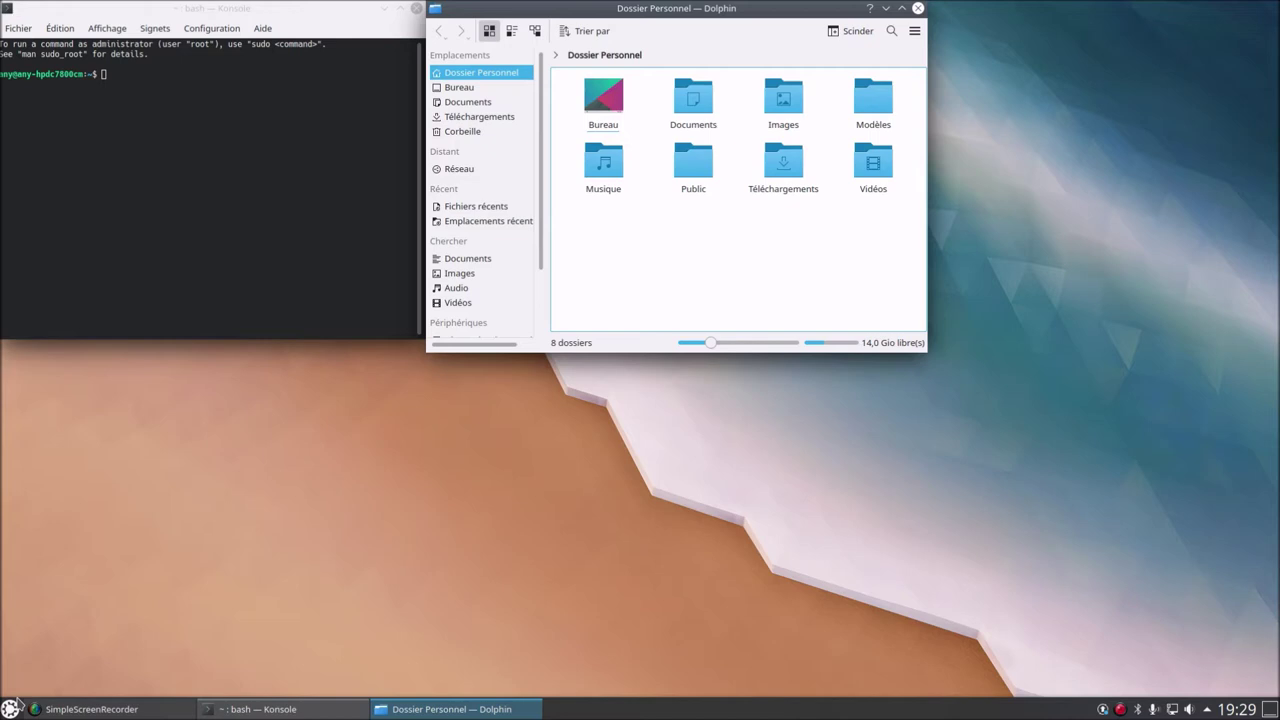
click(1268, 708)
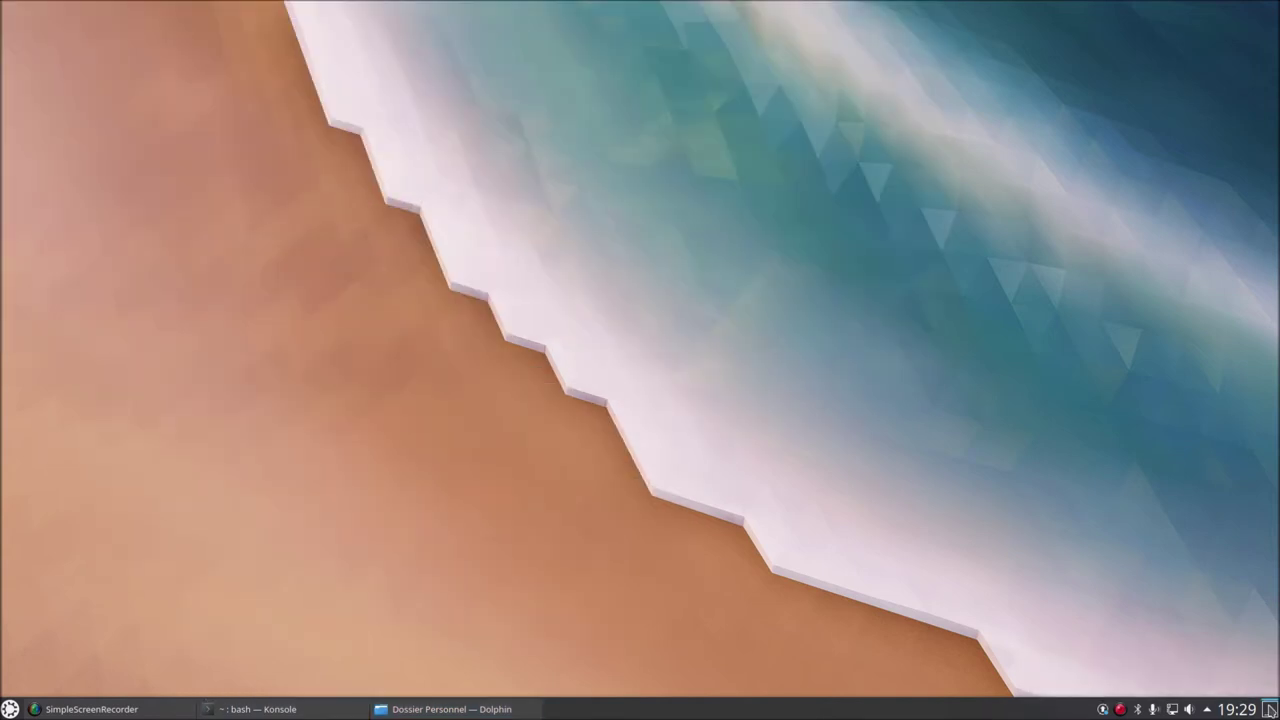
click(1268, 708)
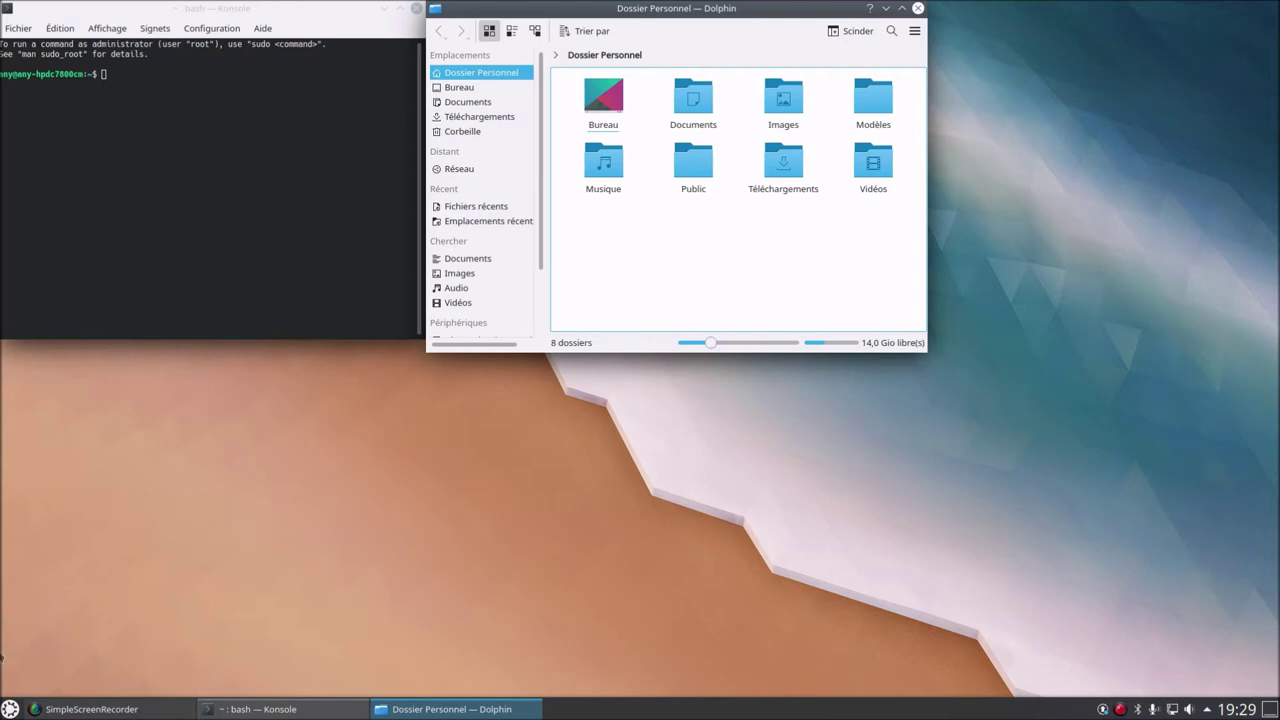
Relaunch KSysGuard by searching 'ks' in the launcher
click(10, 709)
text(ks)
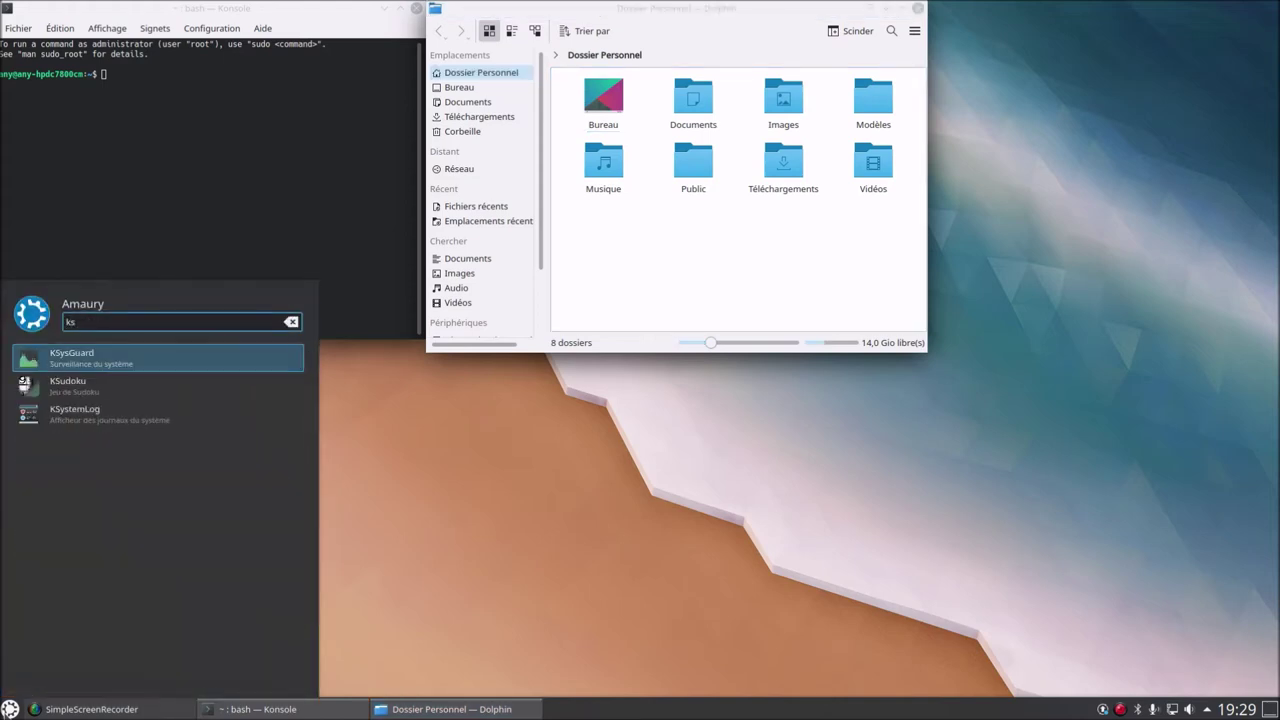
key(Return)
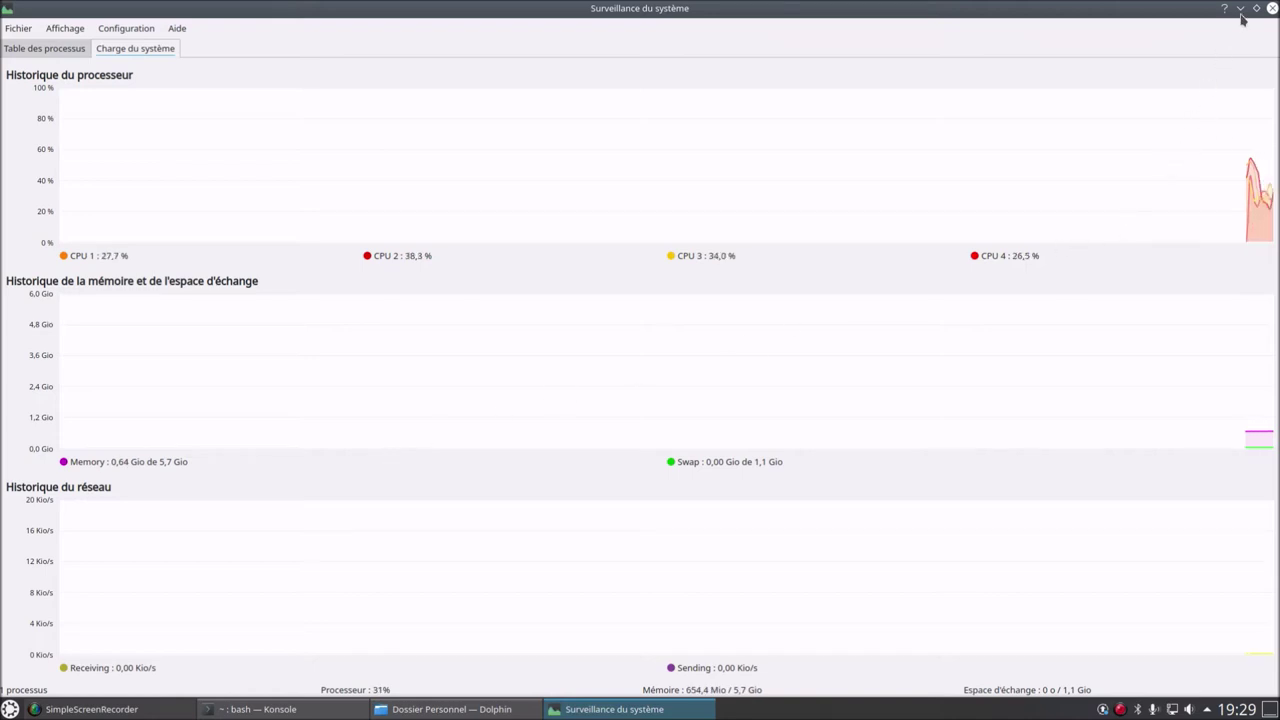
Minimize and restore KSysGuard twice, un-maximize it, and toggle Show Desktop to reveal the desktop
key(super+Page_Down)
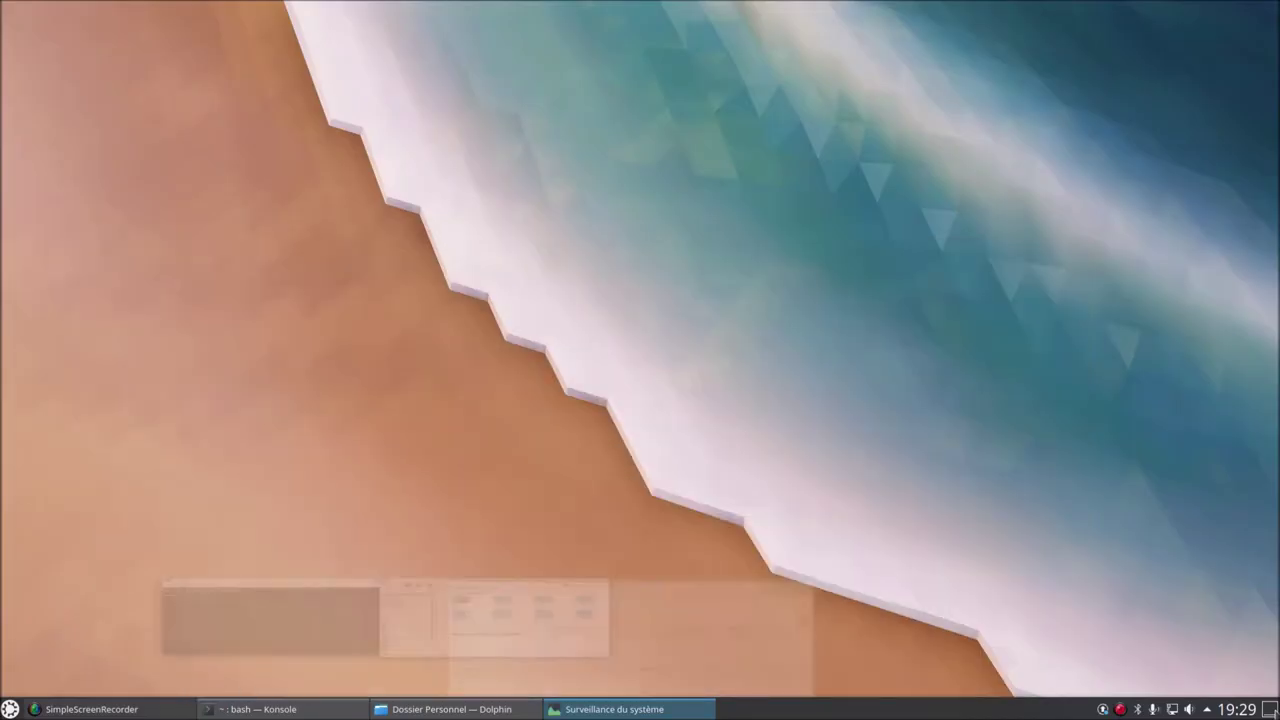
key(alt+Tab)
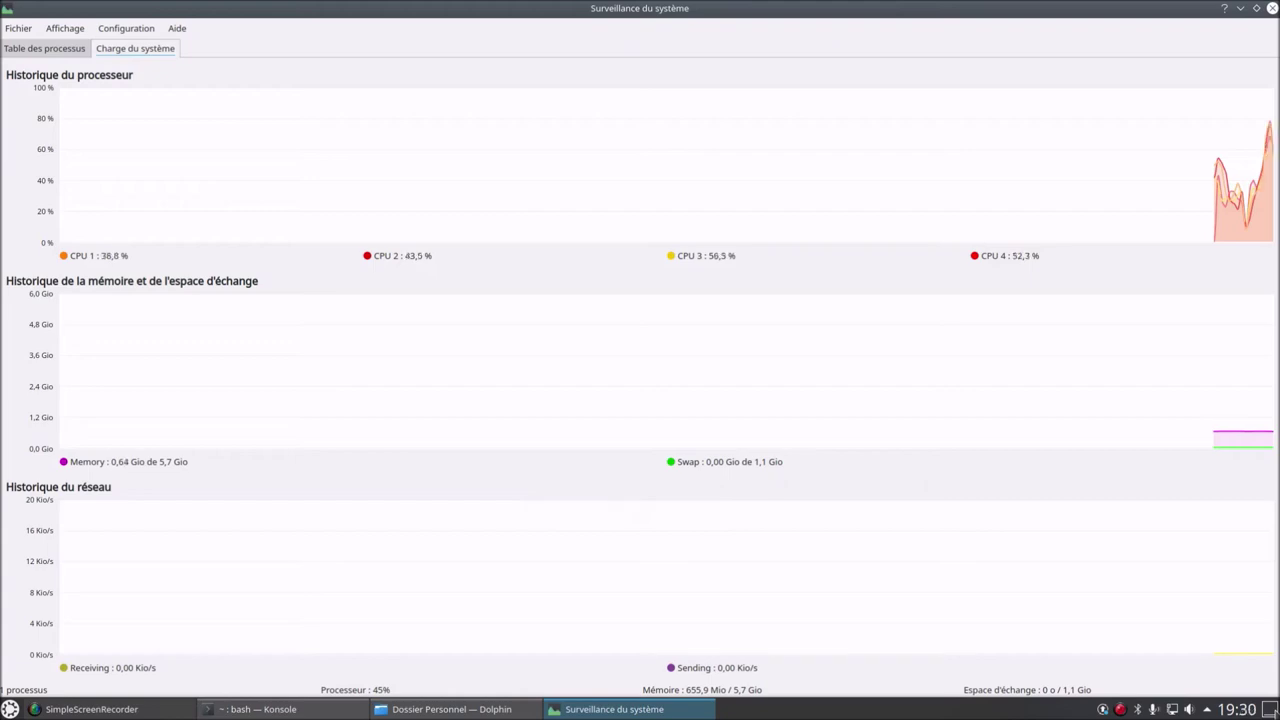
key(super+Page_Down)
key(alt+Tab)
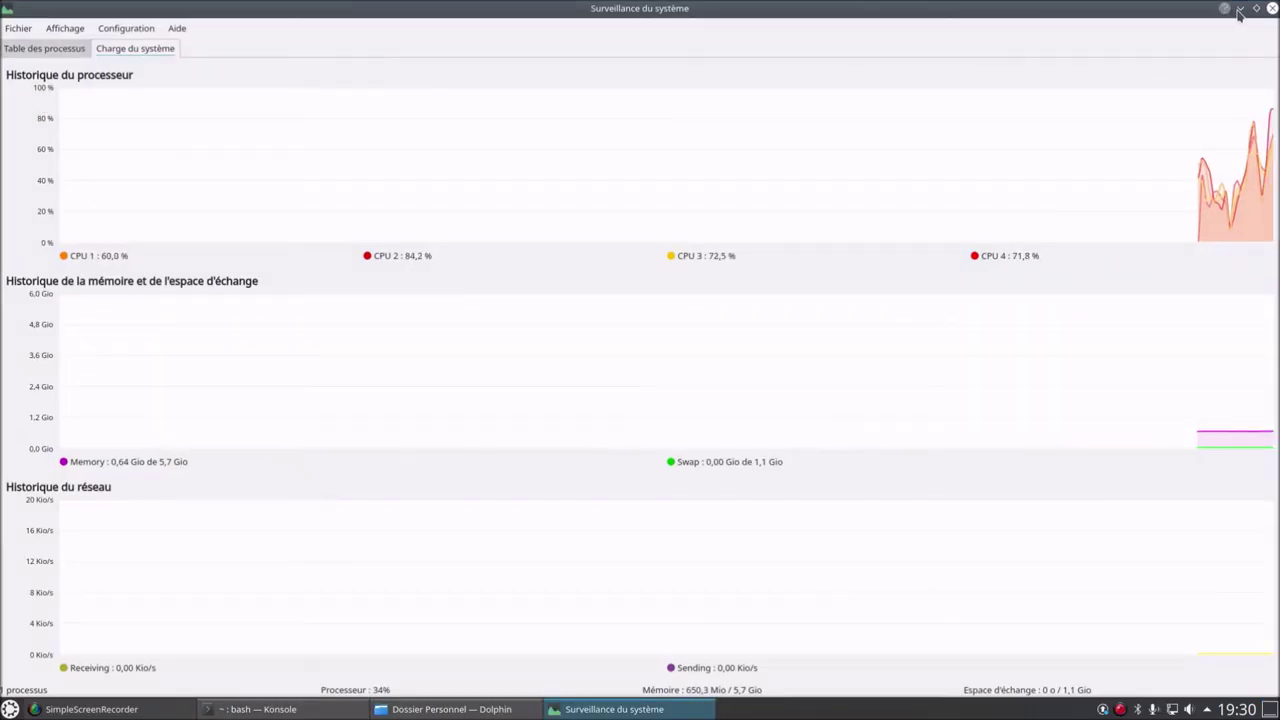
click(1256, 8)
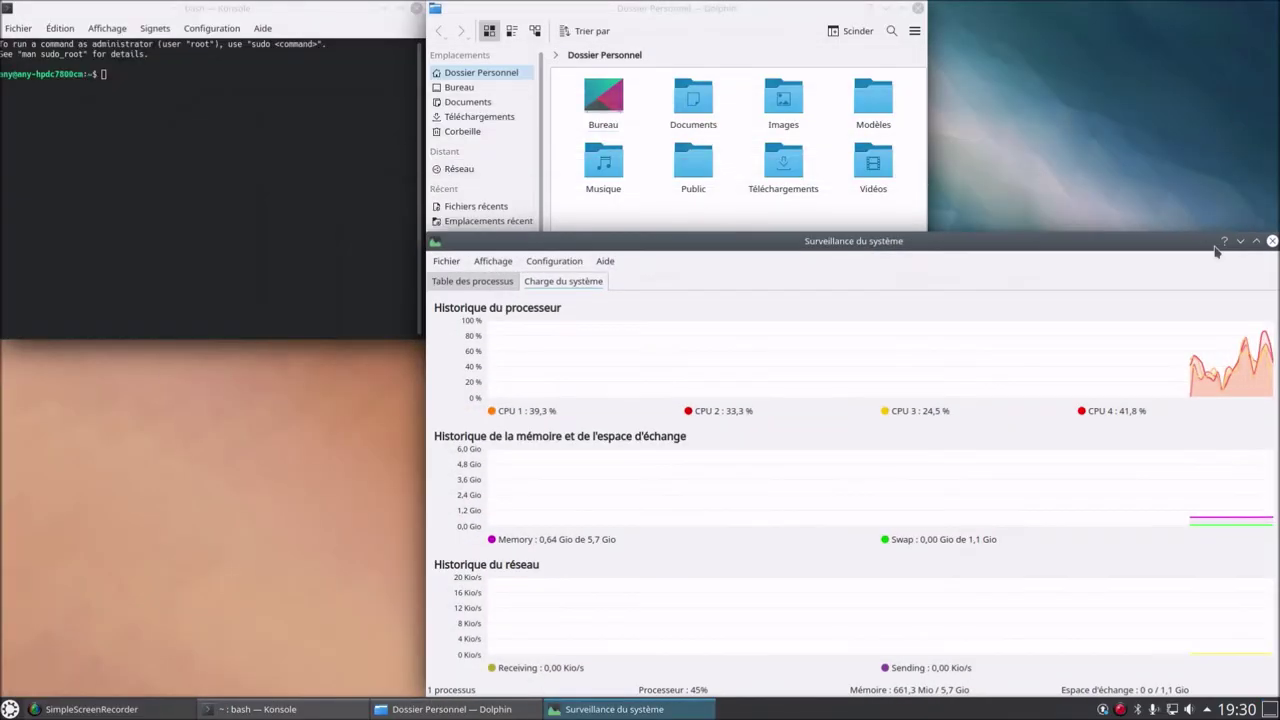
click(1270, 709)
click(1270, 709)
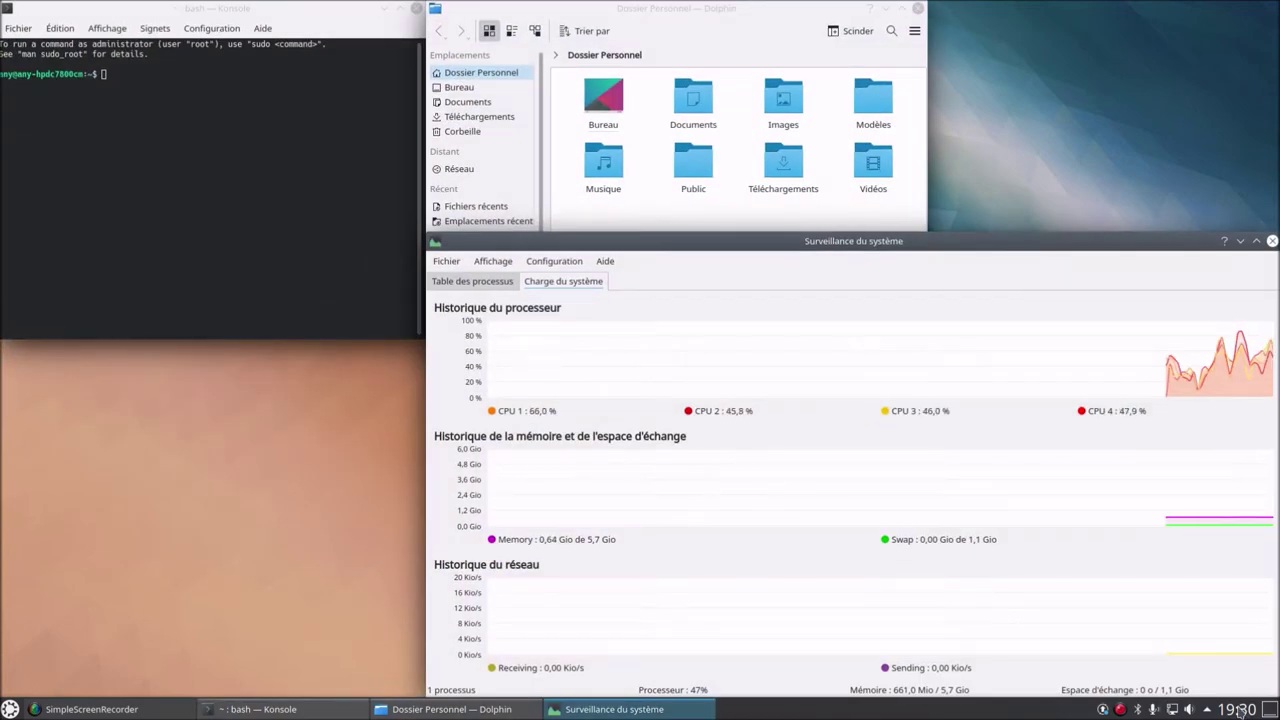
click(1270, 709)
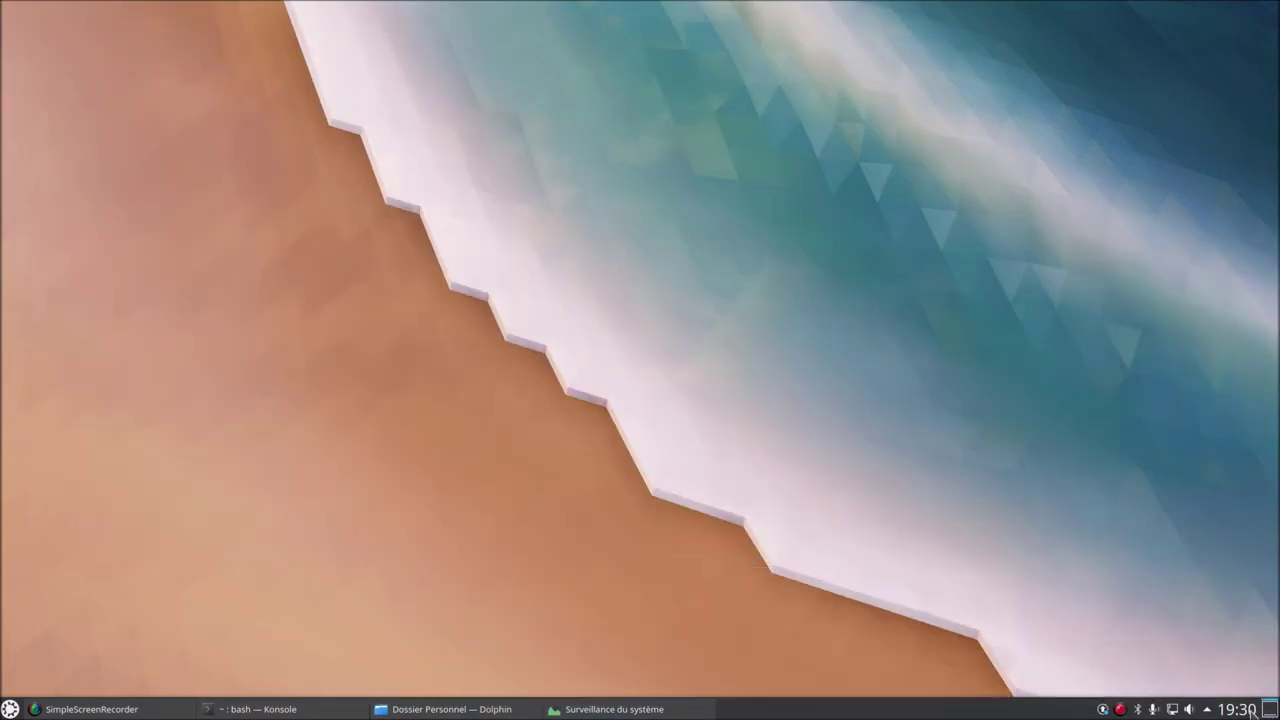
Check the calendar, toggle Night Color off and on, and view the empty clipboard in the tray
click(1250, 709)
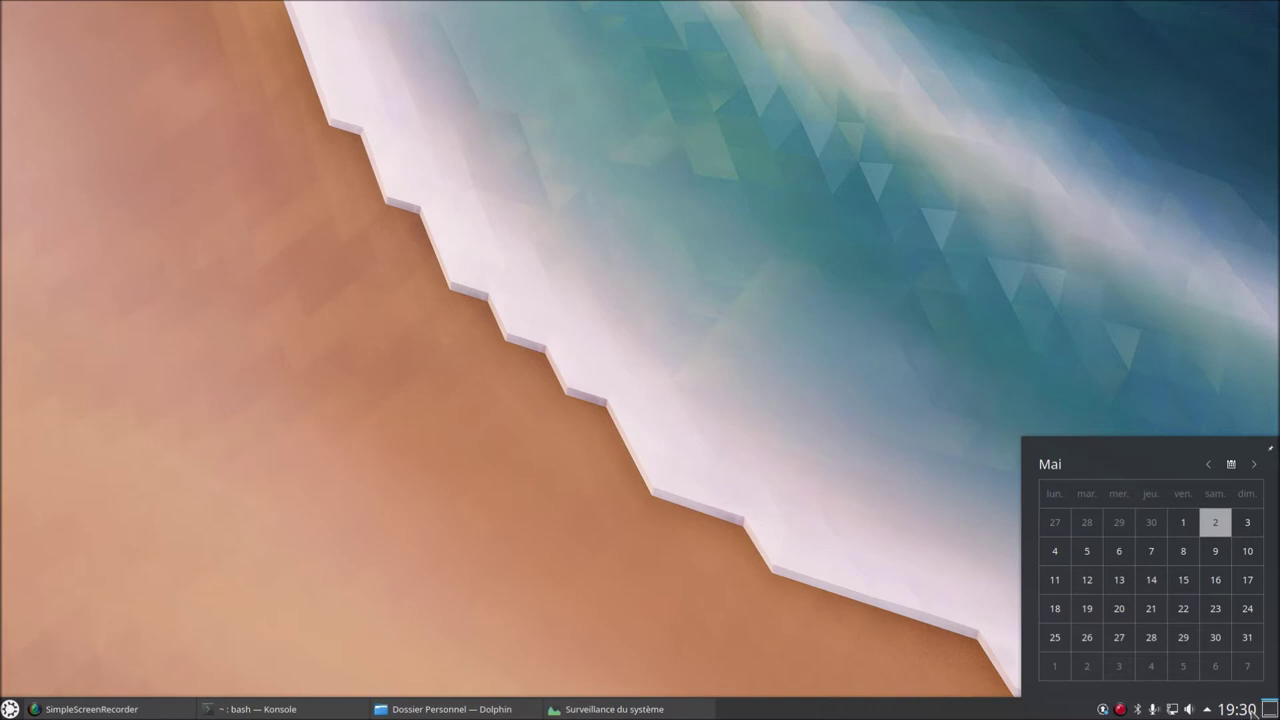
click(1248, 710)
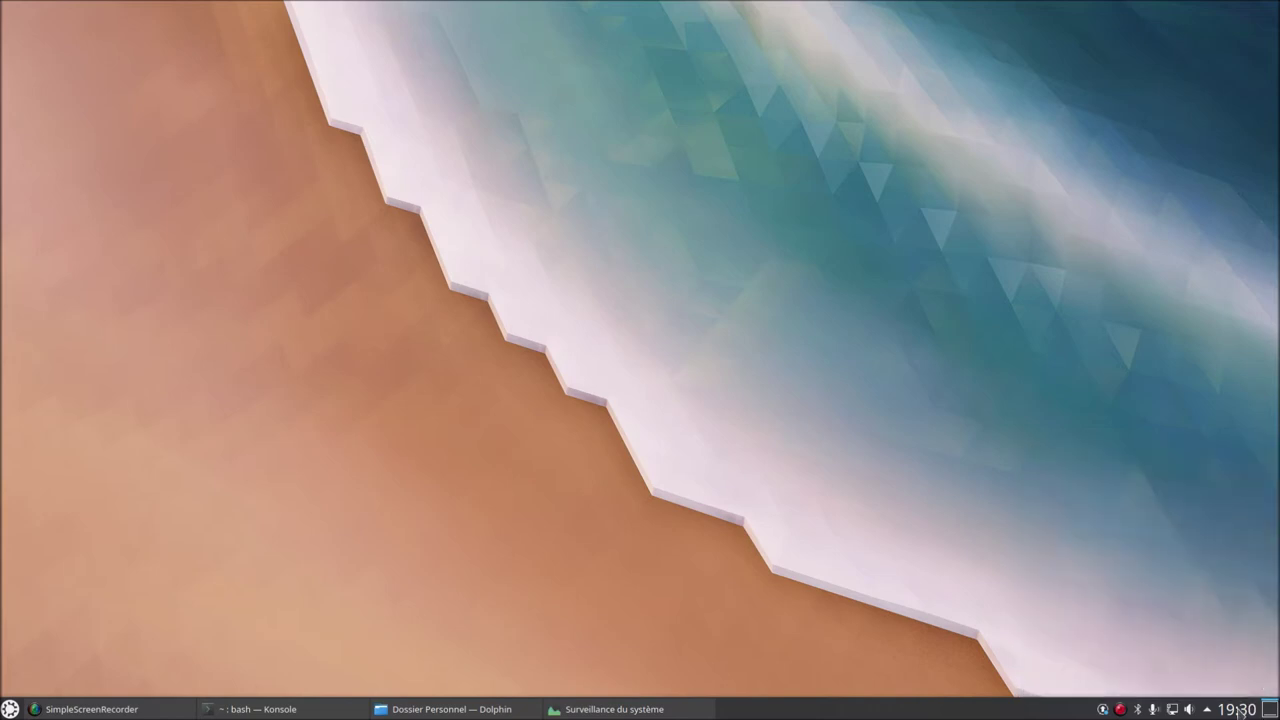
click(1209, 710)
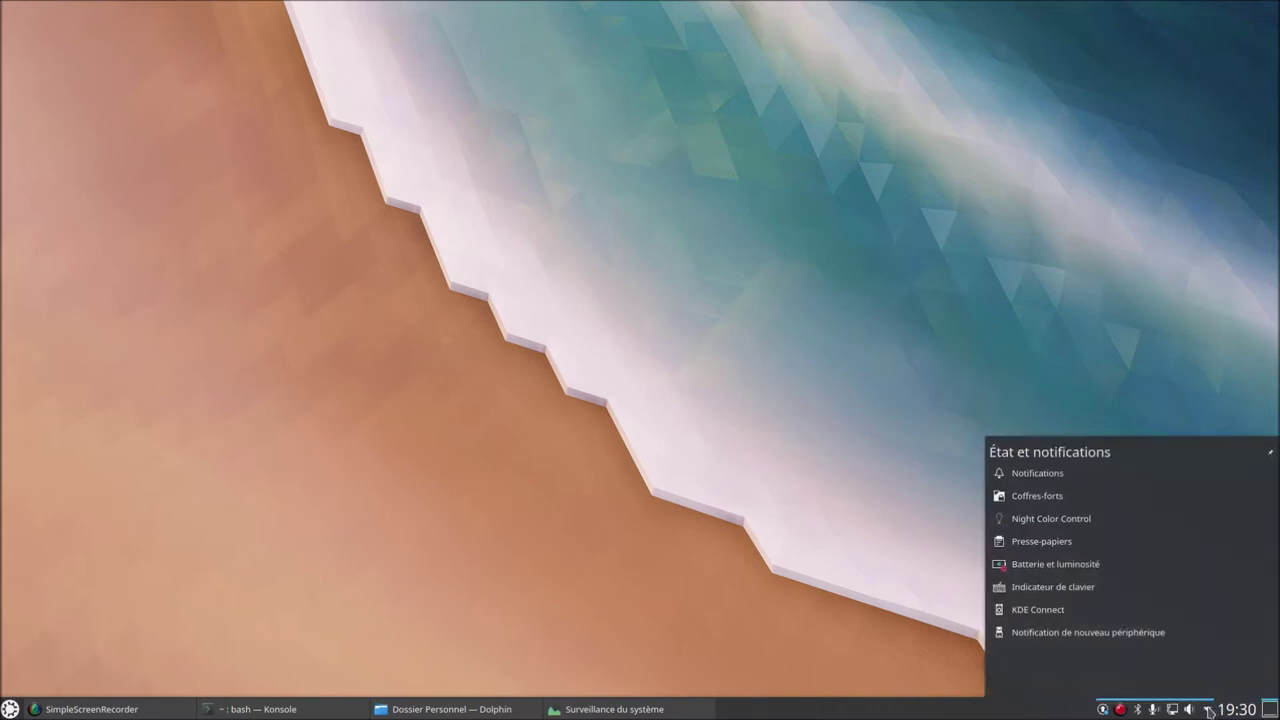
click(1050, 518)
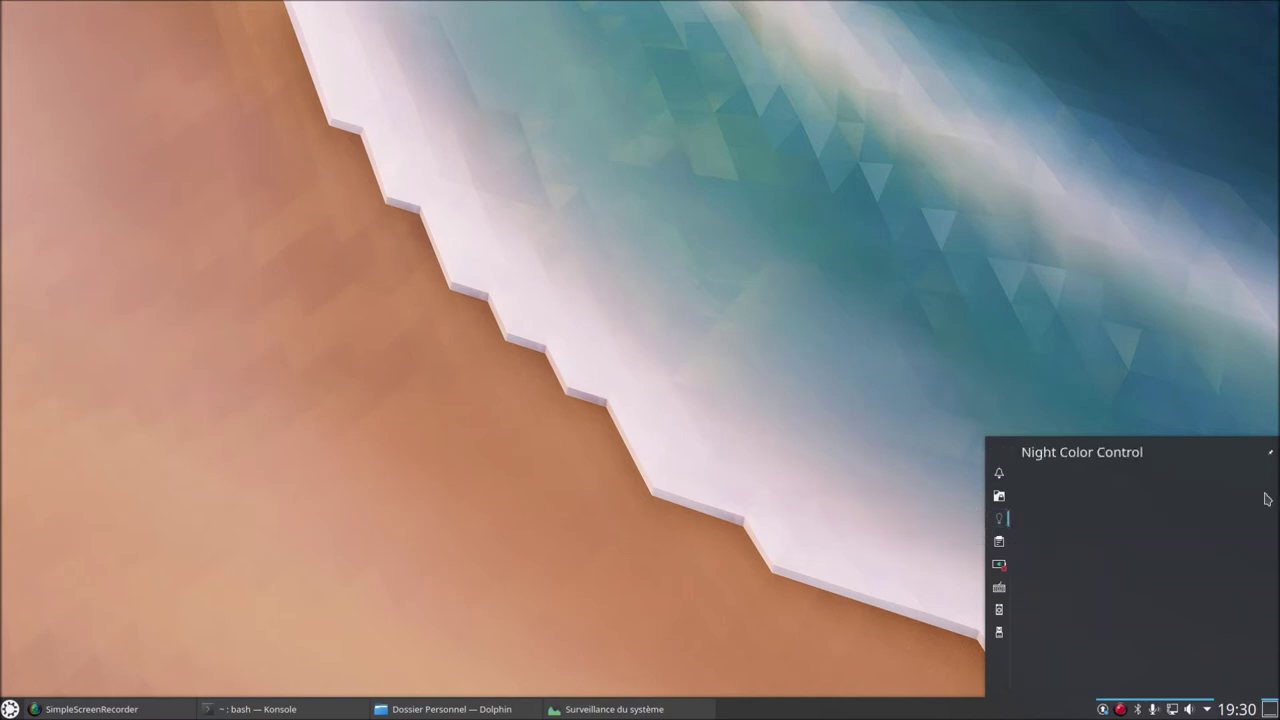
click(1003, 521)
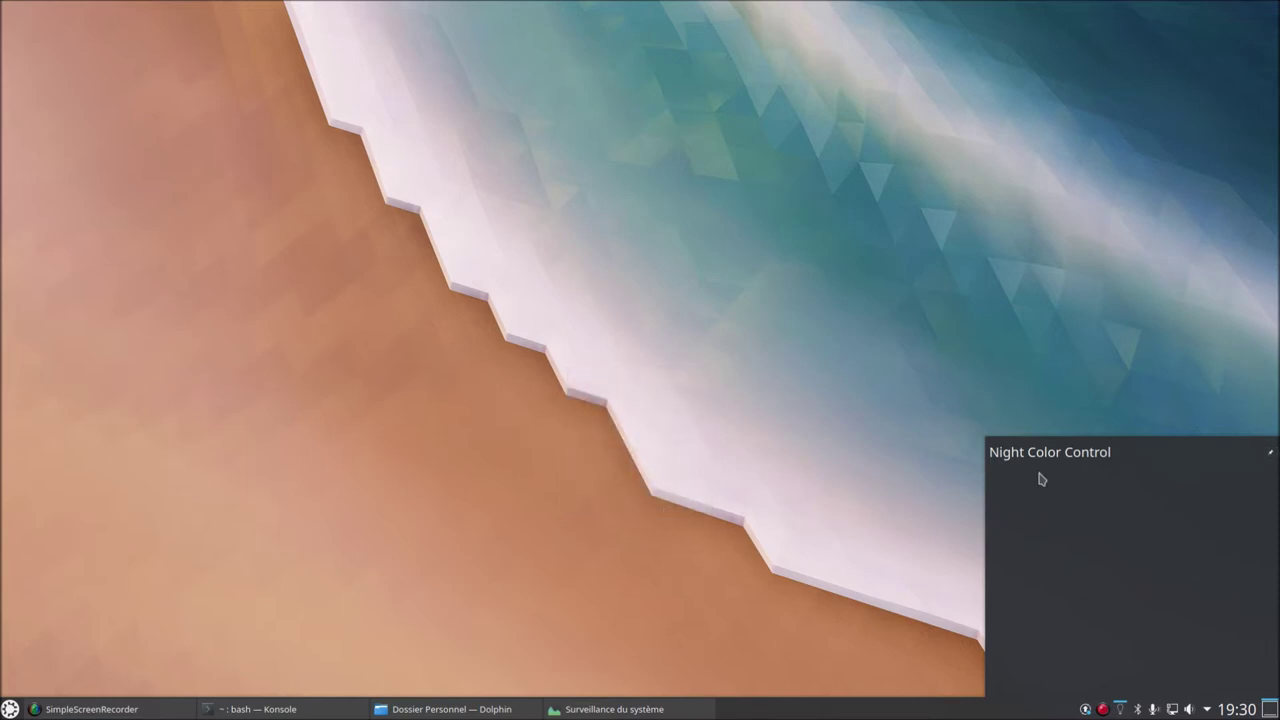
click(1124, 710)
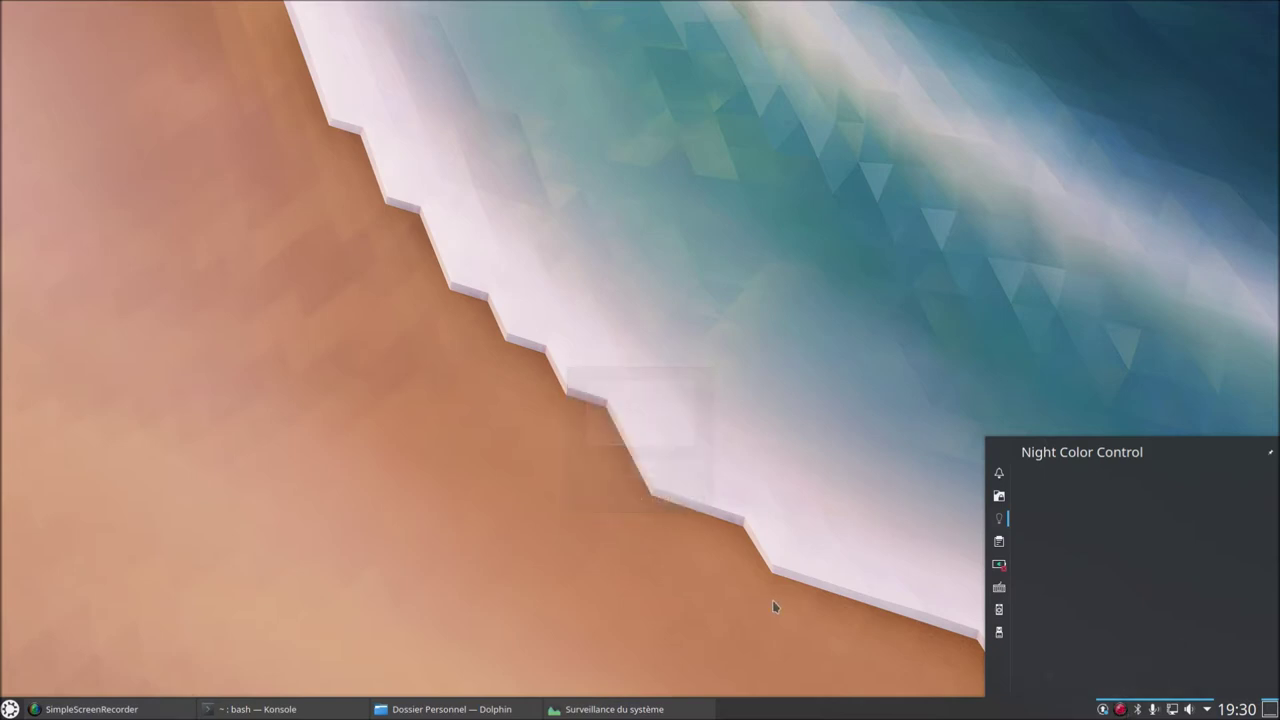
click(999, 543)
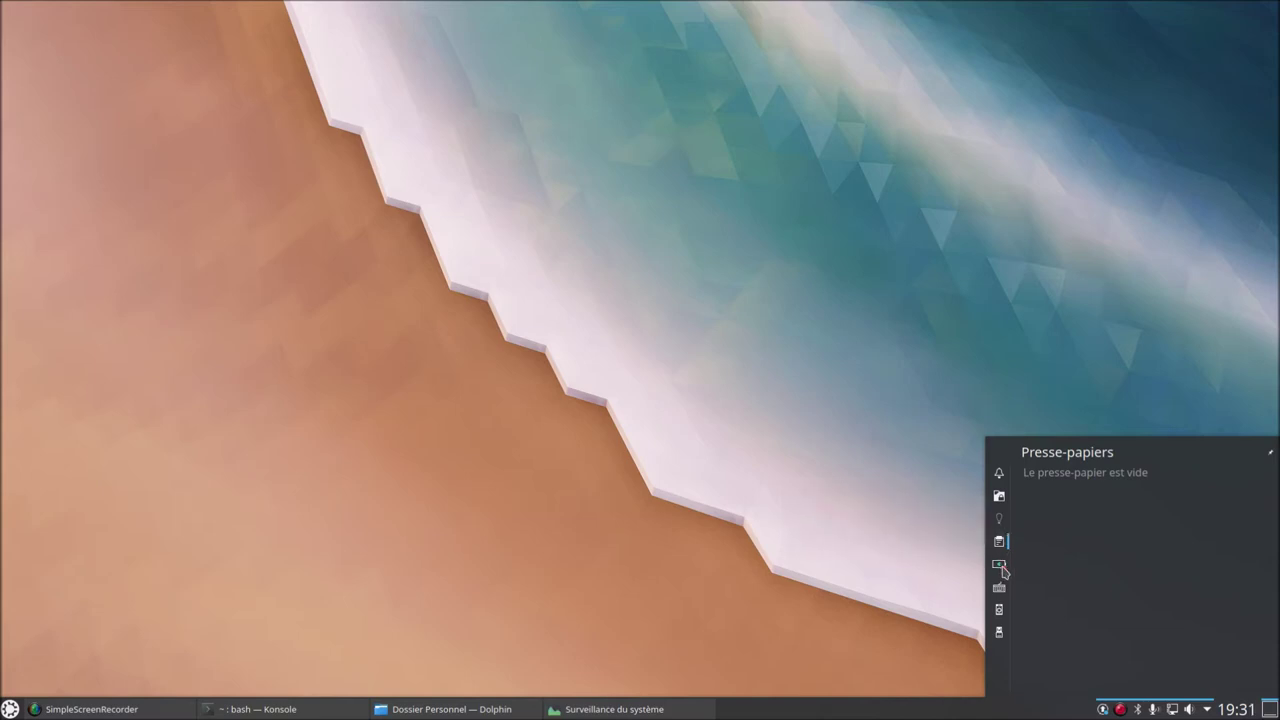
Browse the tray's battery, keyboard indicator, KDE Connect and new-device pages
click(999, 565)
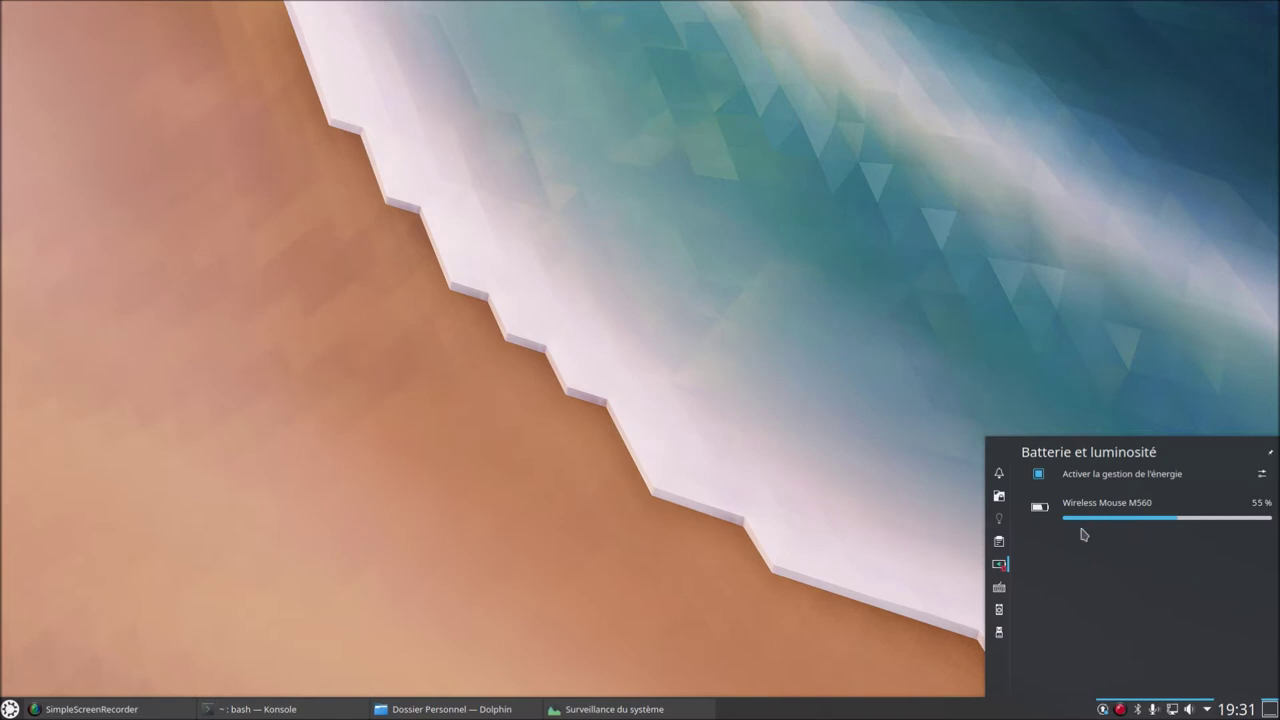
click(1001, 589)
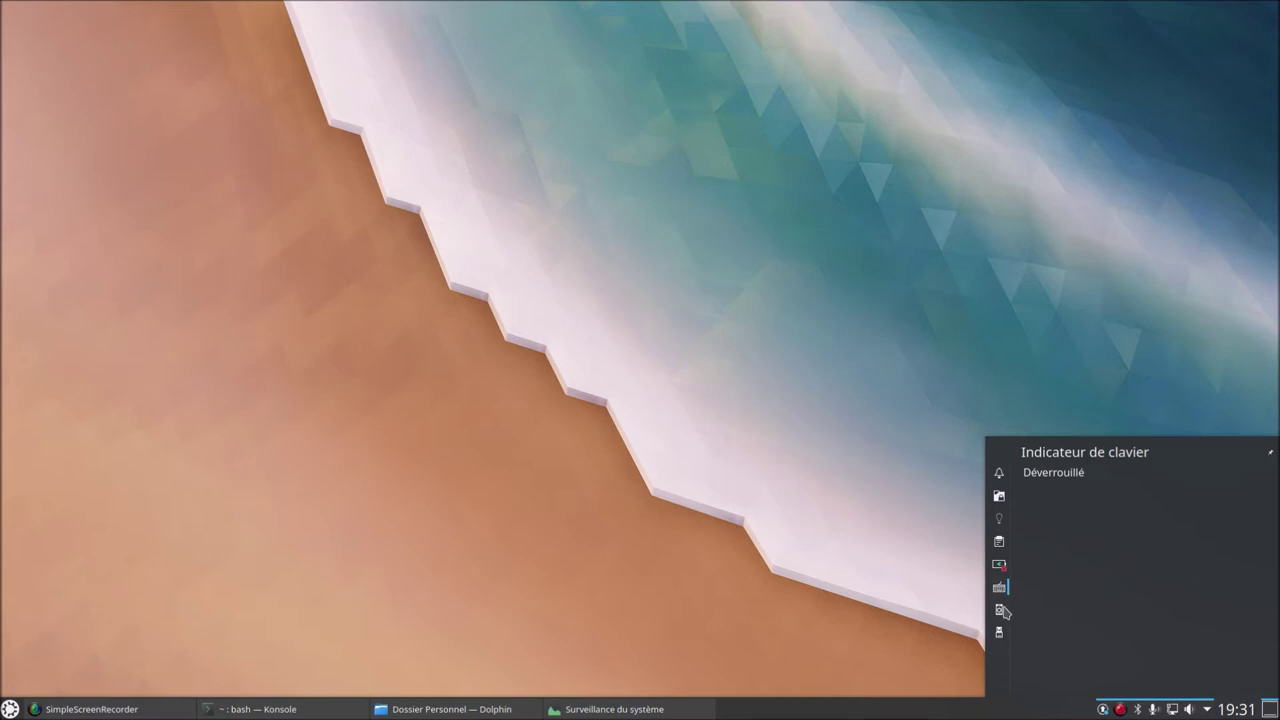
click(1001, 610)
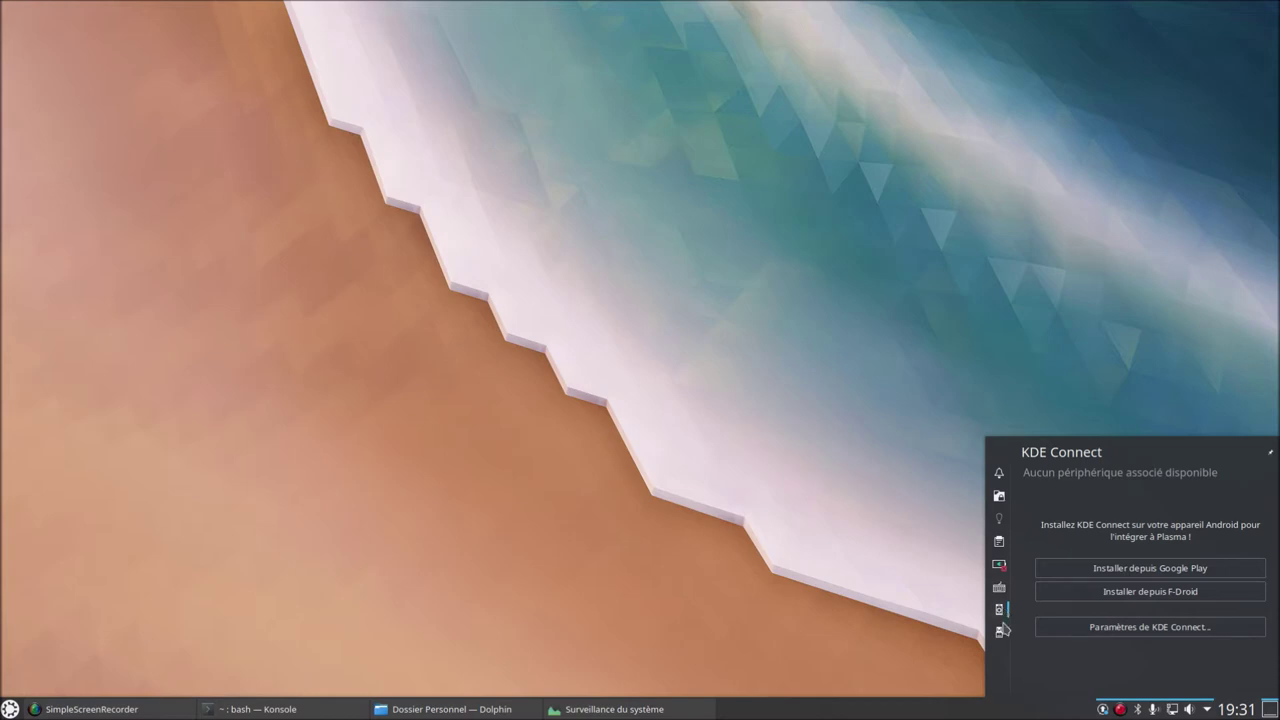
click(1000, 632)
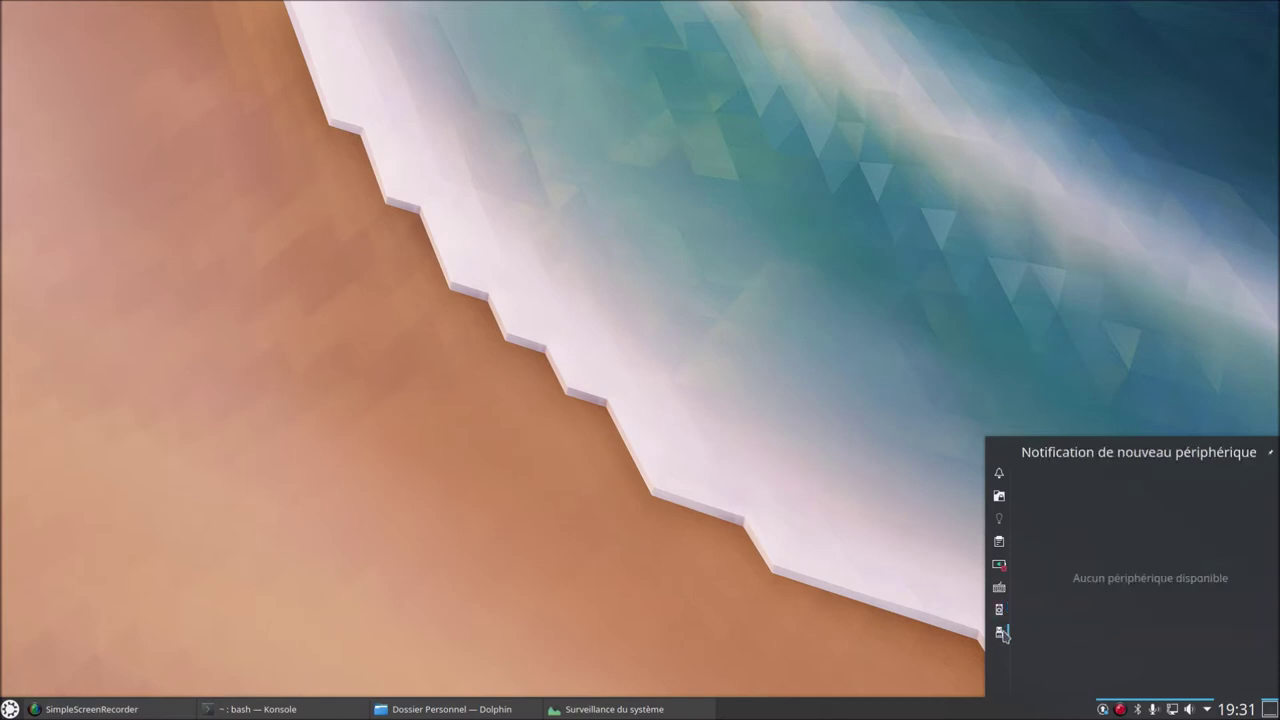
Close the tray panel and check the audio volume popup, including per-application volumes
click(845, 604)
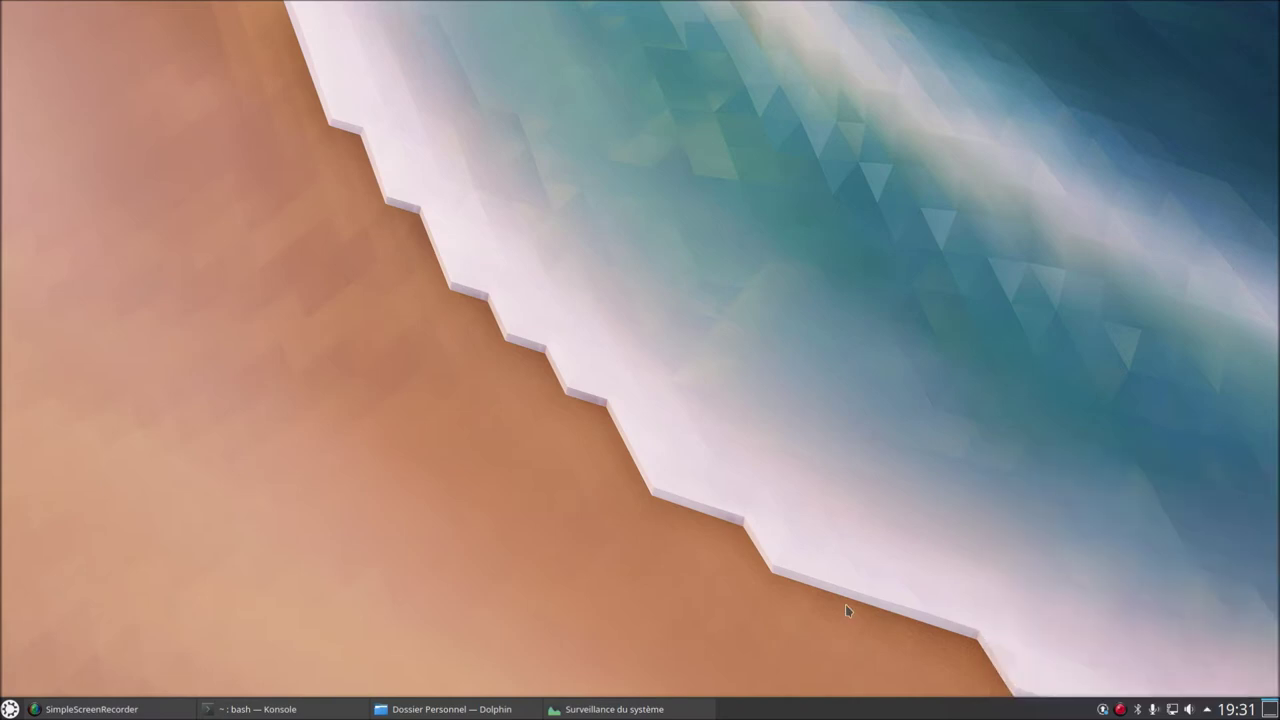
click(1190, 710)
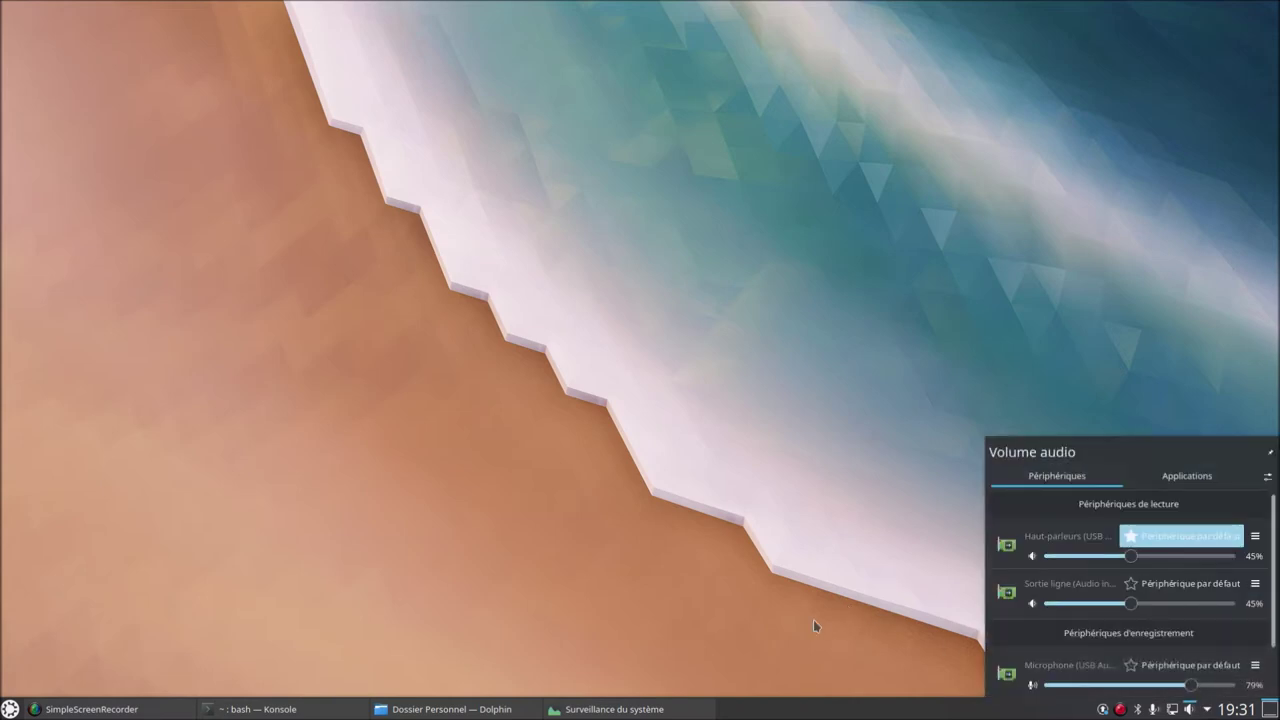
click(1196, 478)
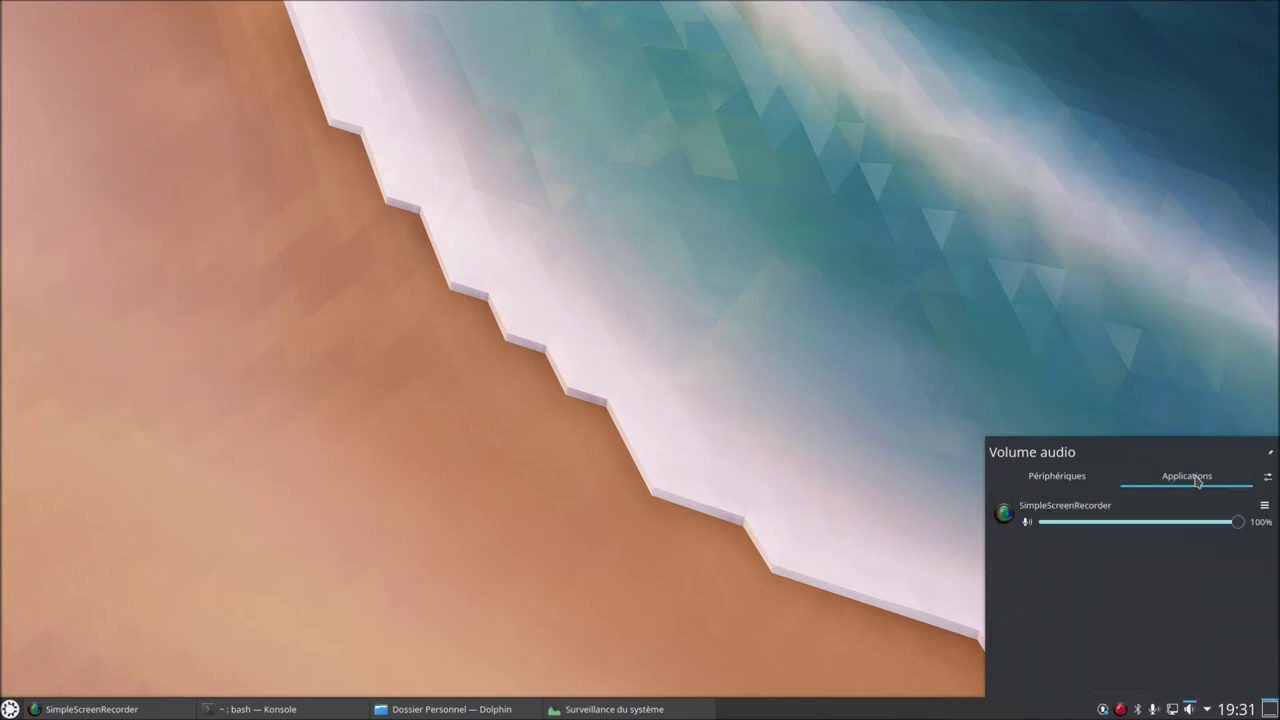
click(1075, 481)
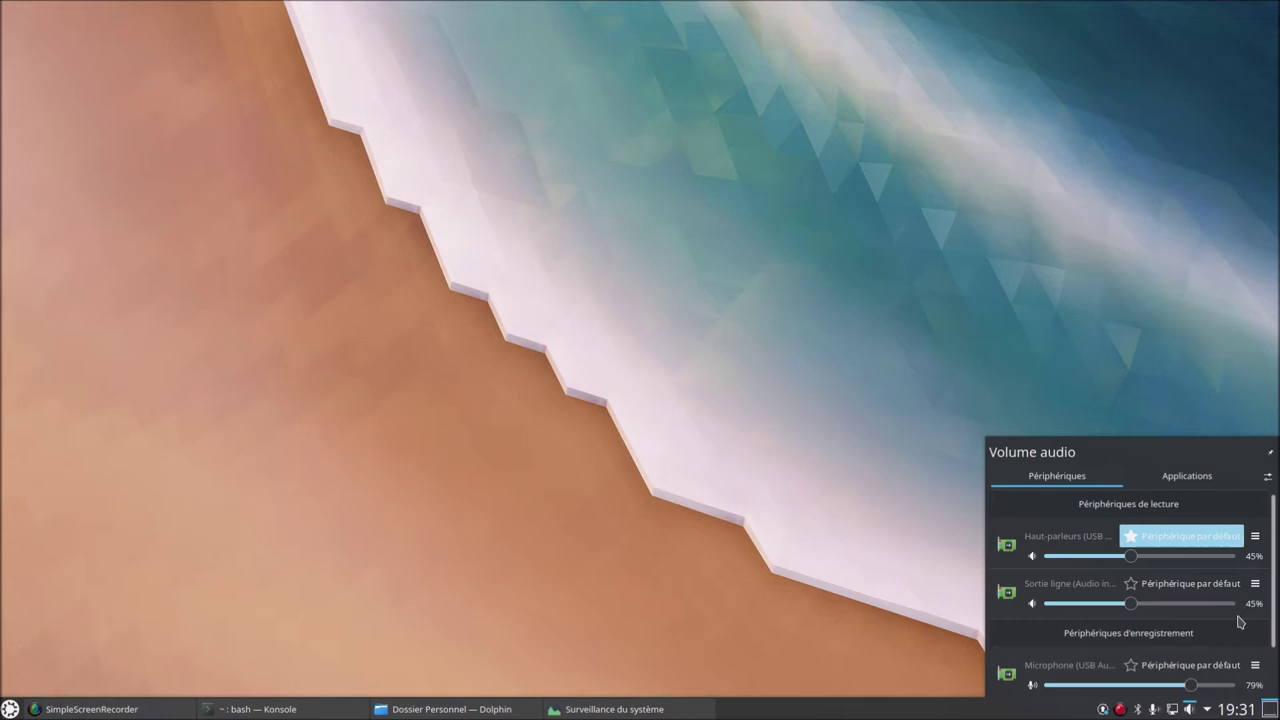
scroll(1081, 653, down, 2)
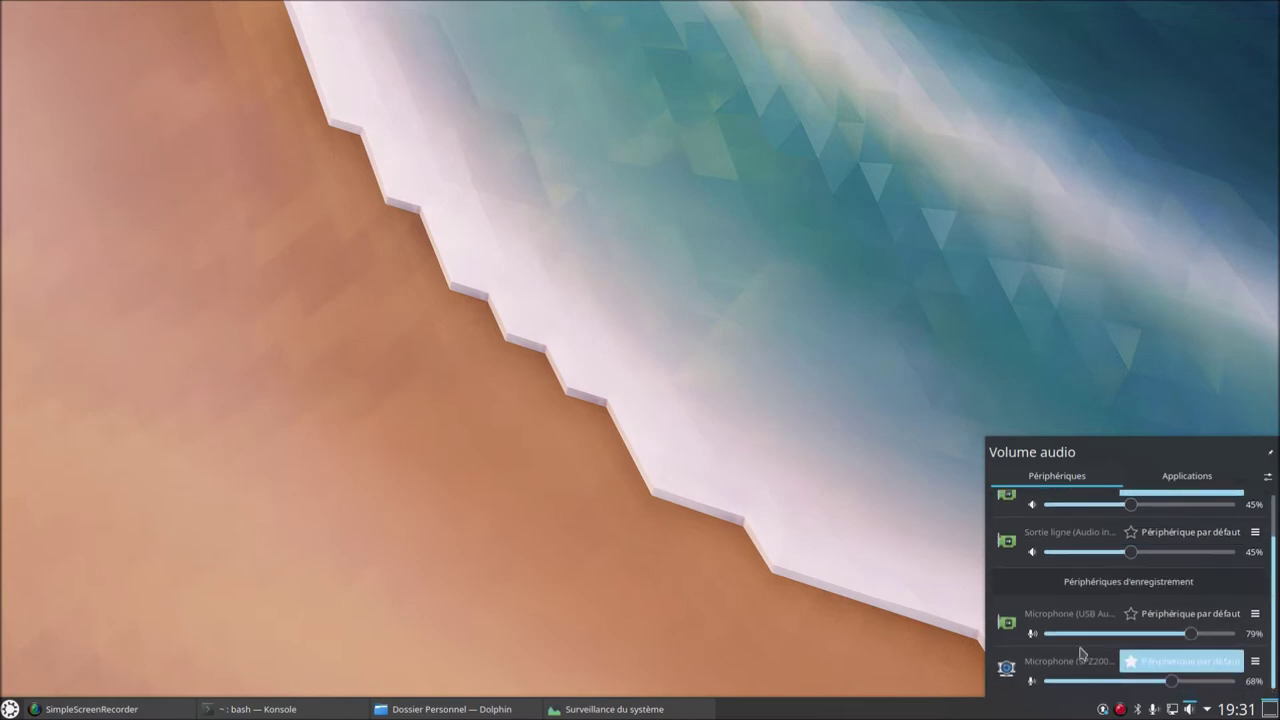
click(887, 641)
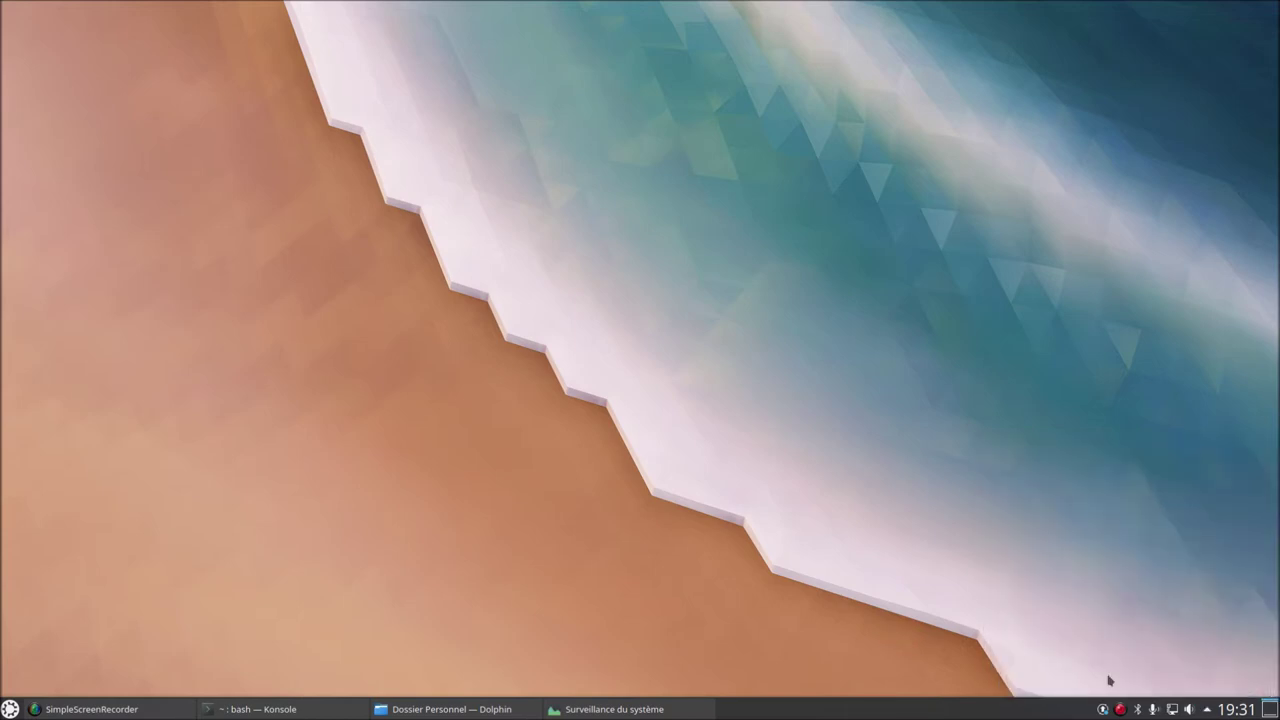
Open and close the network and Bluetooth tray popups
click(1174, 710)
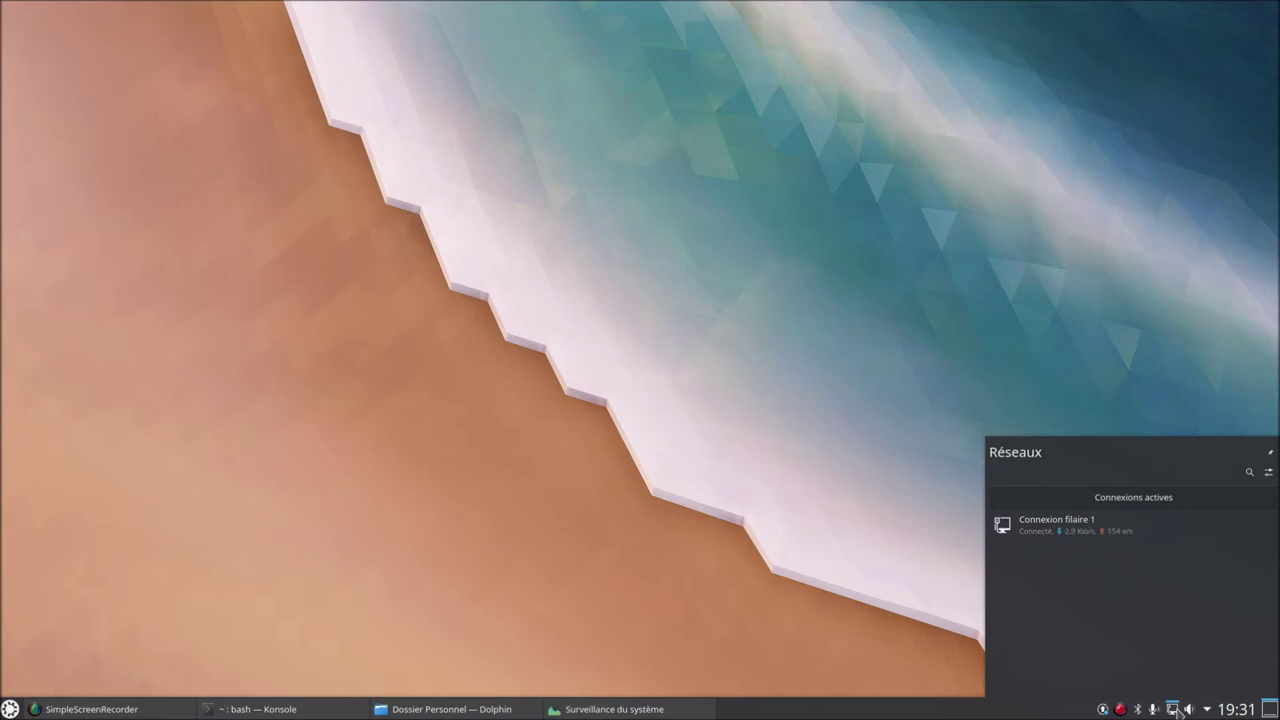
click(1175, 710)
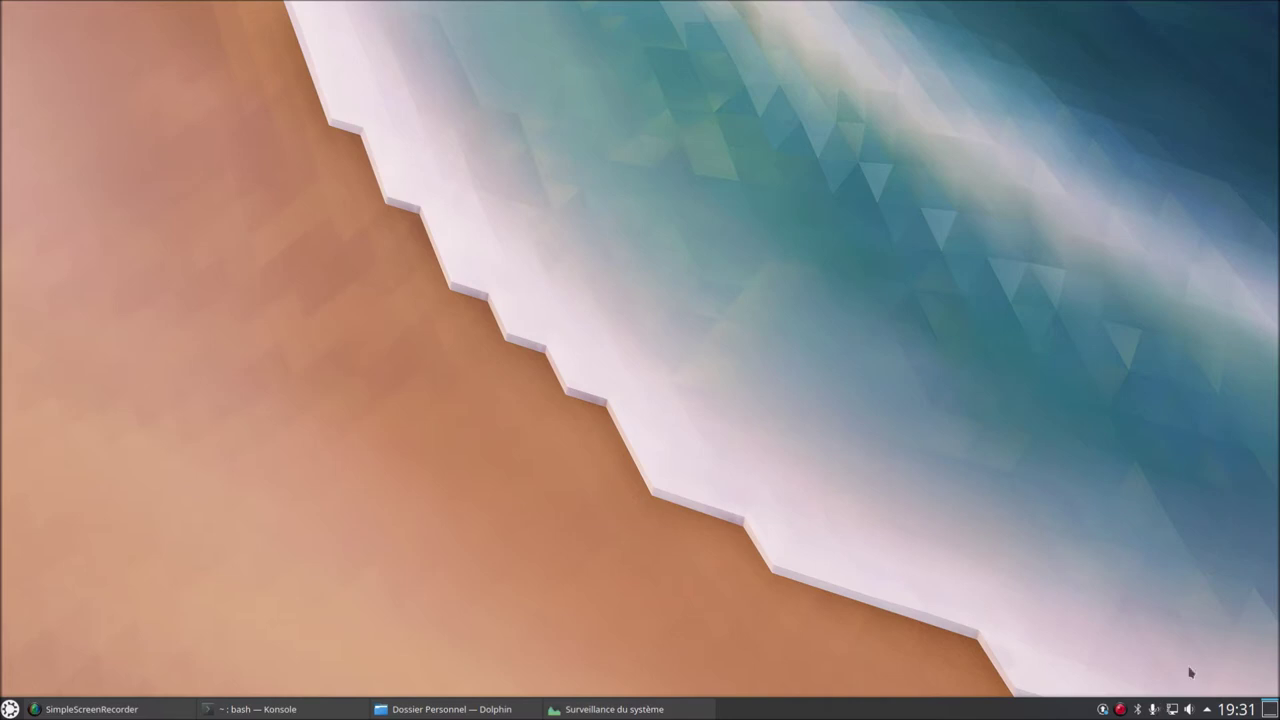
click(1138, 709)
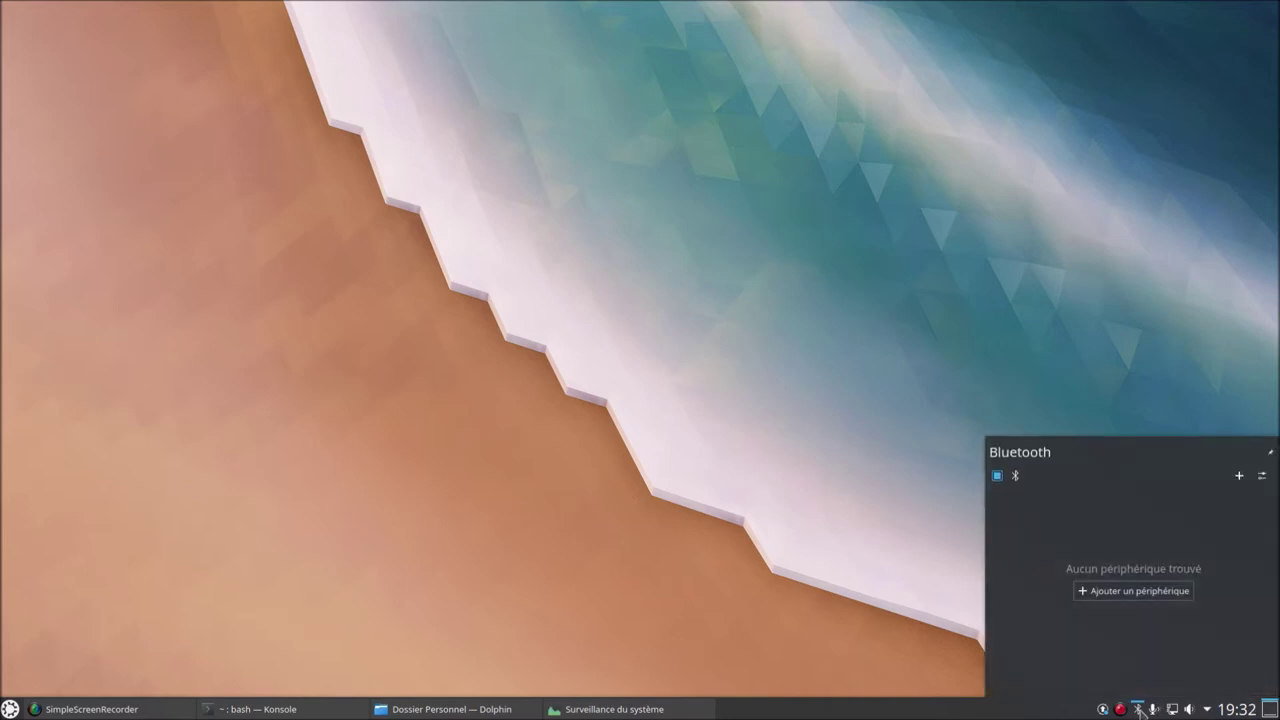
click(1138, 709)
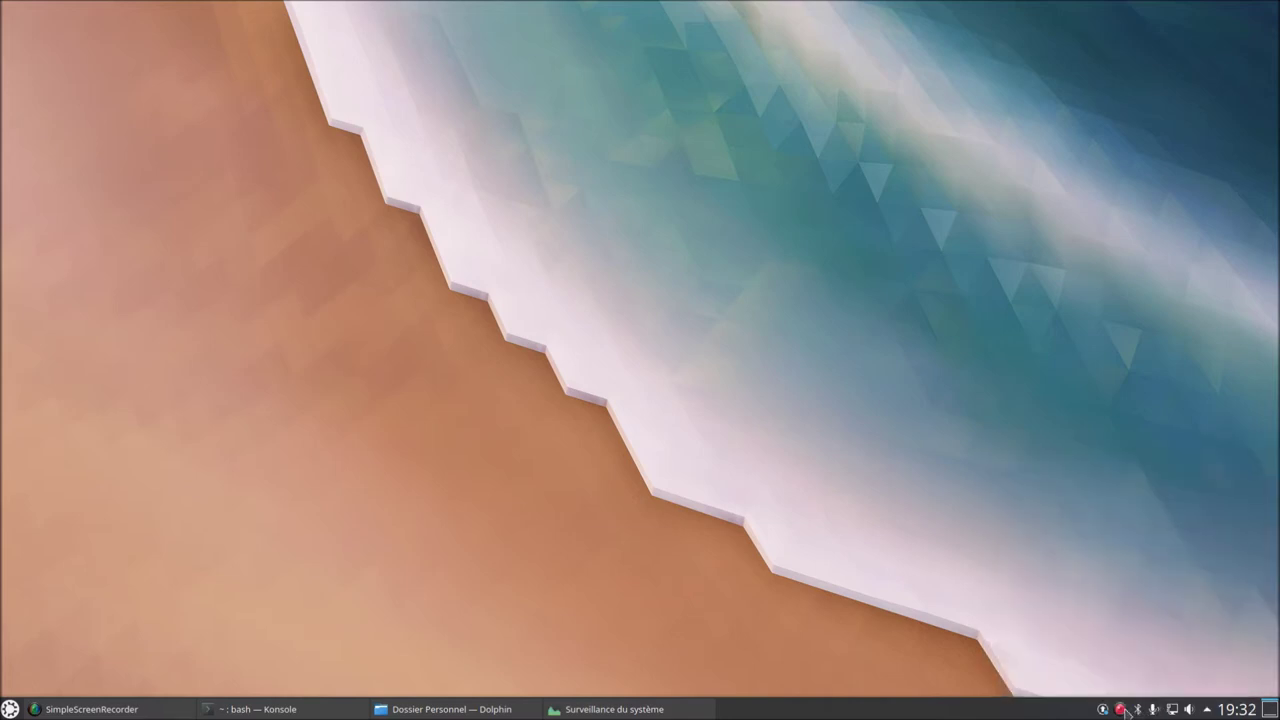
Toggle and minimize the SimpleScreenRecorder window, then open the pending updates in Discover
click(1125, 708)
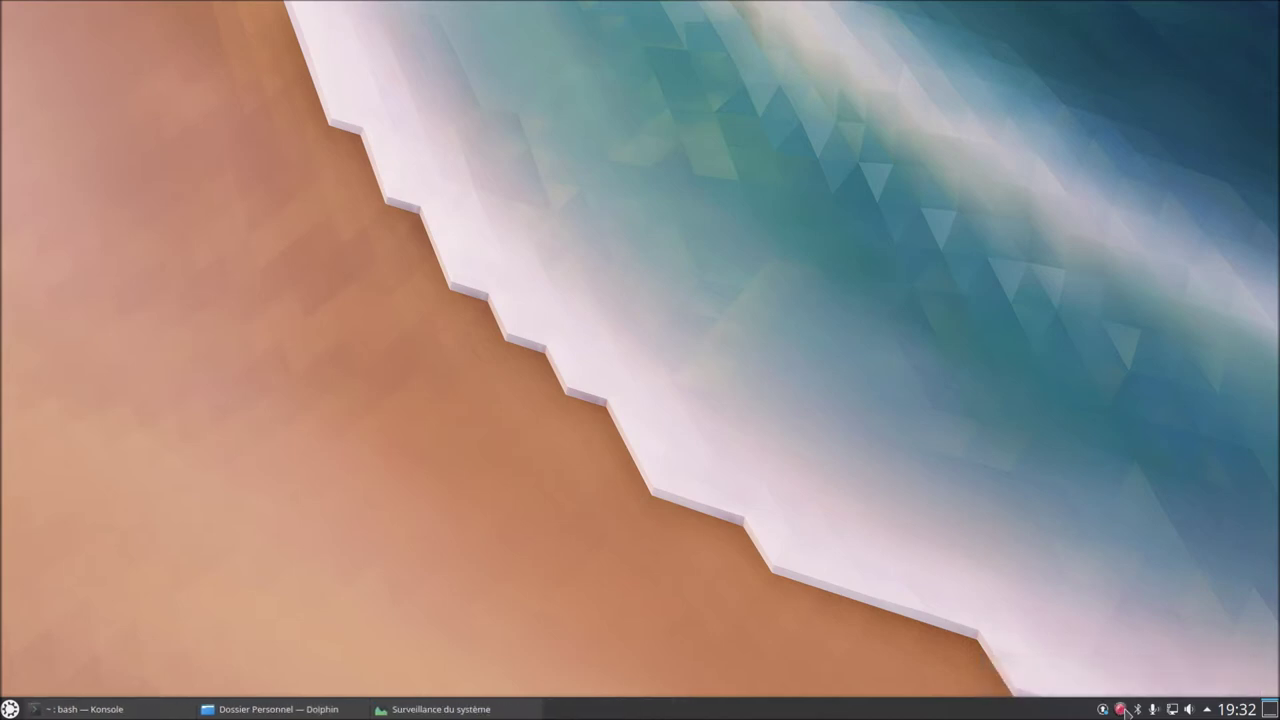
click(1124, 709)
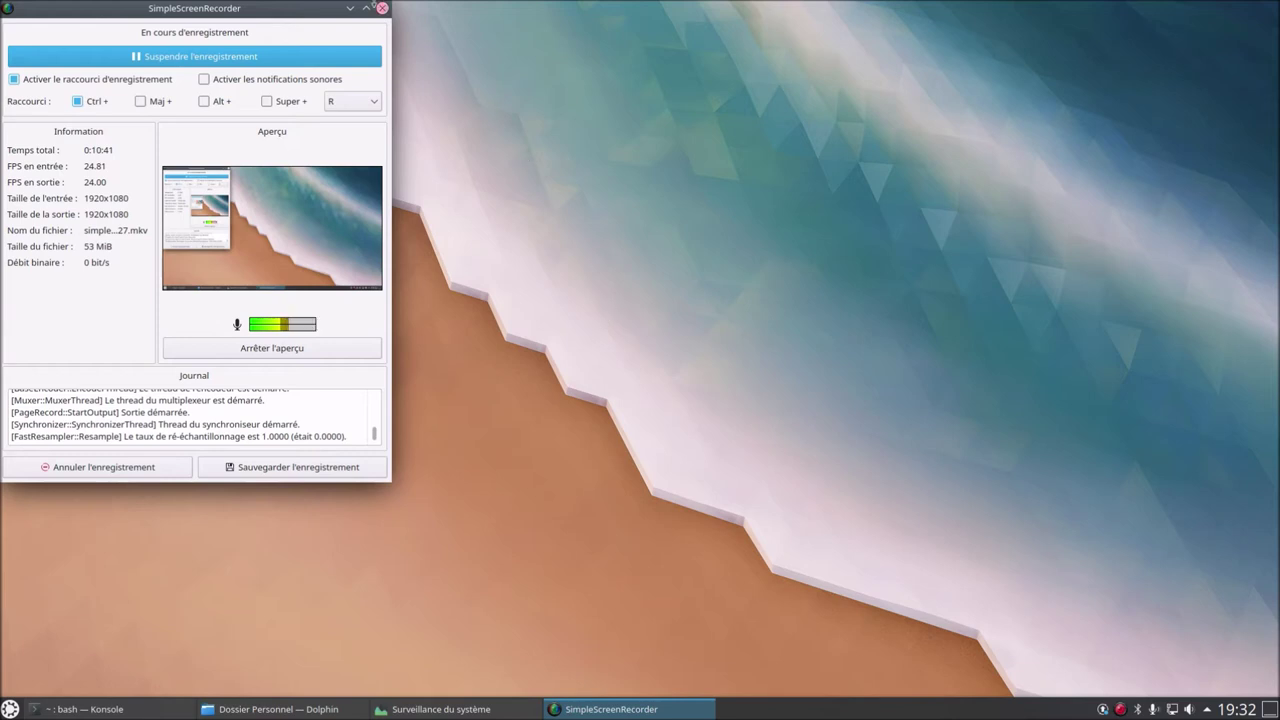
click(351, 9)
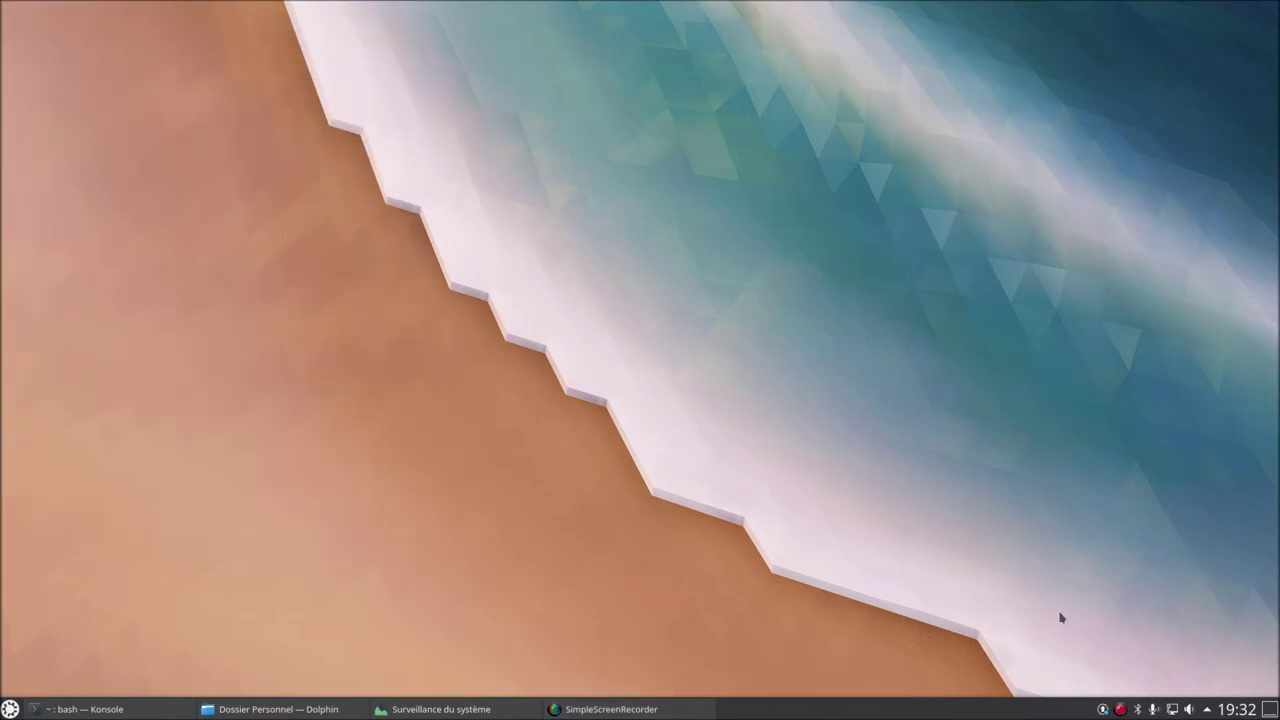
click(1103, 711)
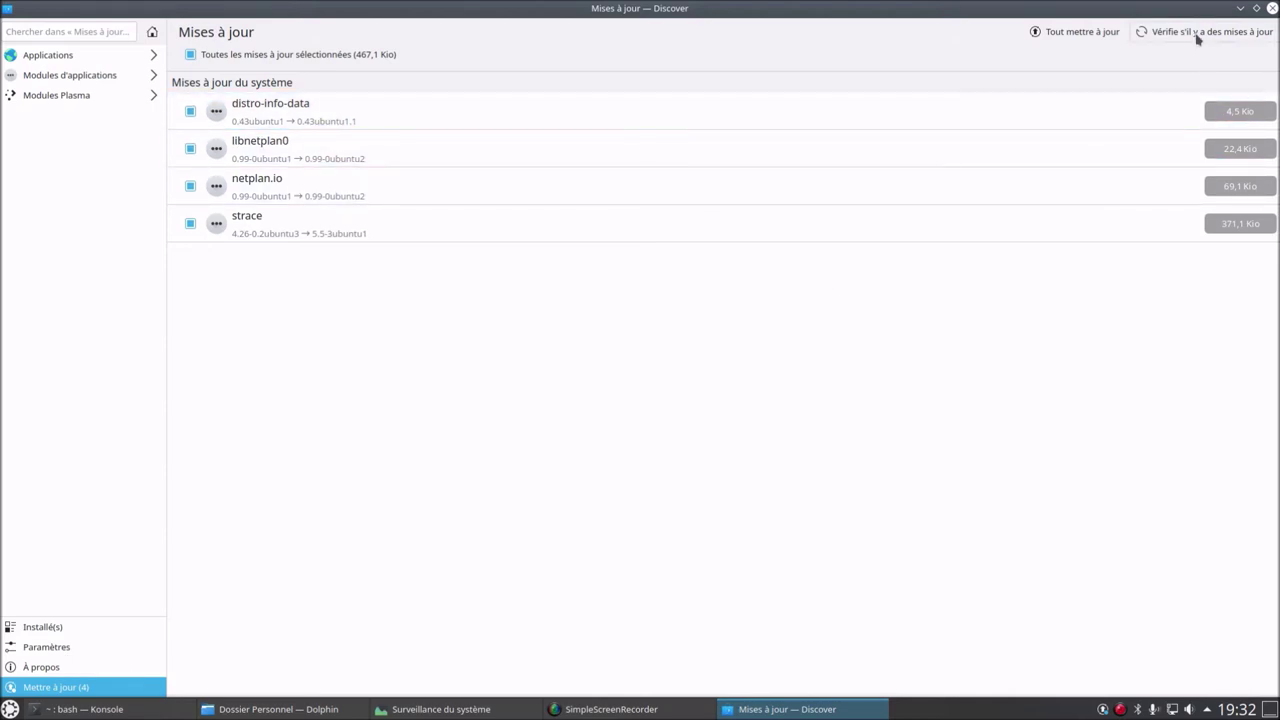
Re-run Discover's update check and bring the Dolphin home folder window to the front
click(1198, 38)
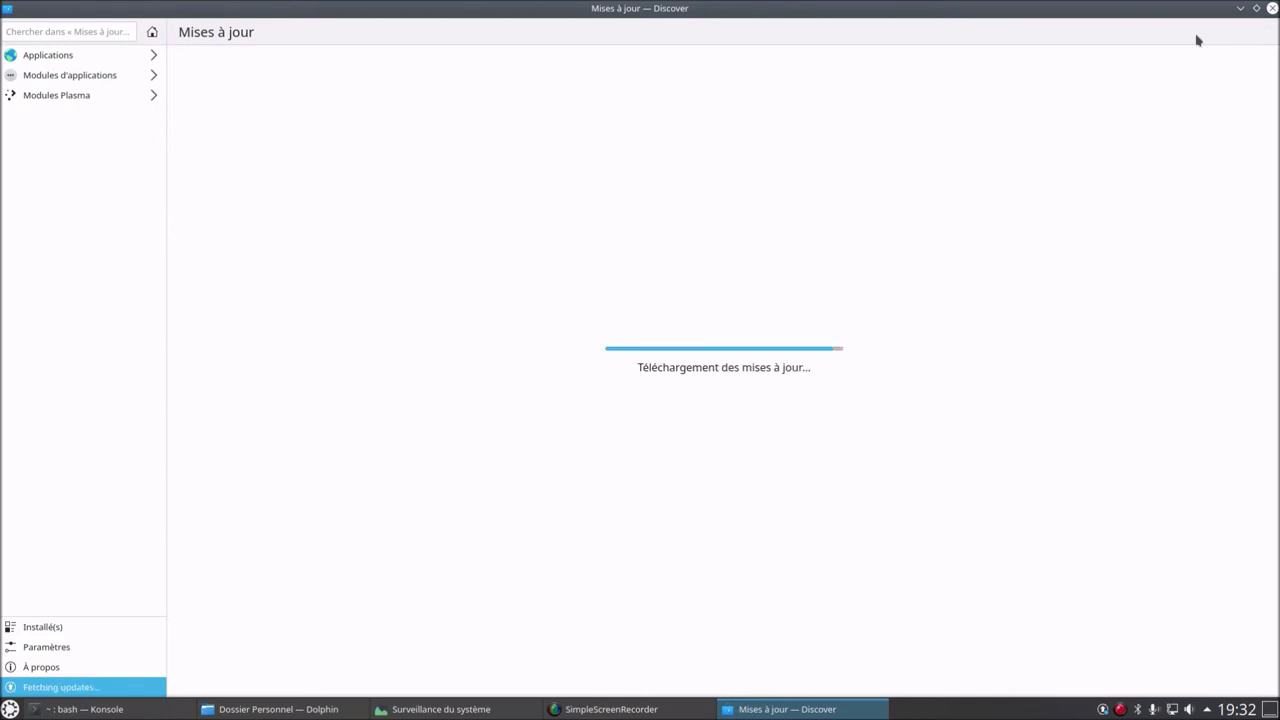
click(280, 710)
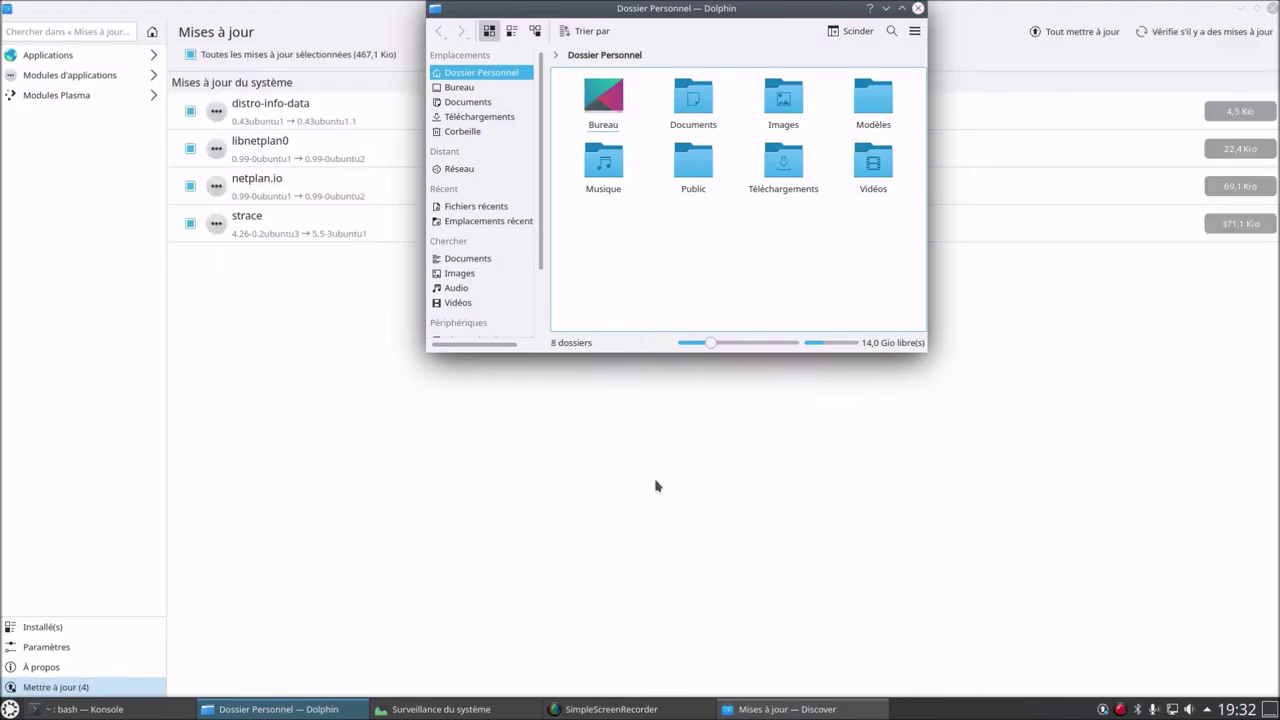
Cycle the window switcher with Alt+Tab until the Surveillance du système window is in front
key(alt+Tab)
key(alt+Tab)
key(alt+Tab)
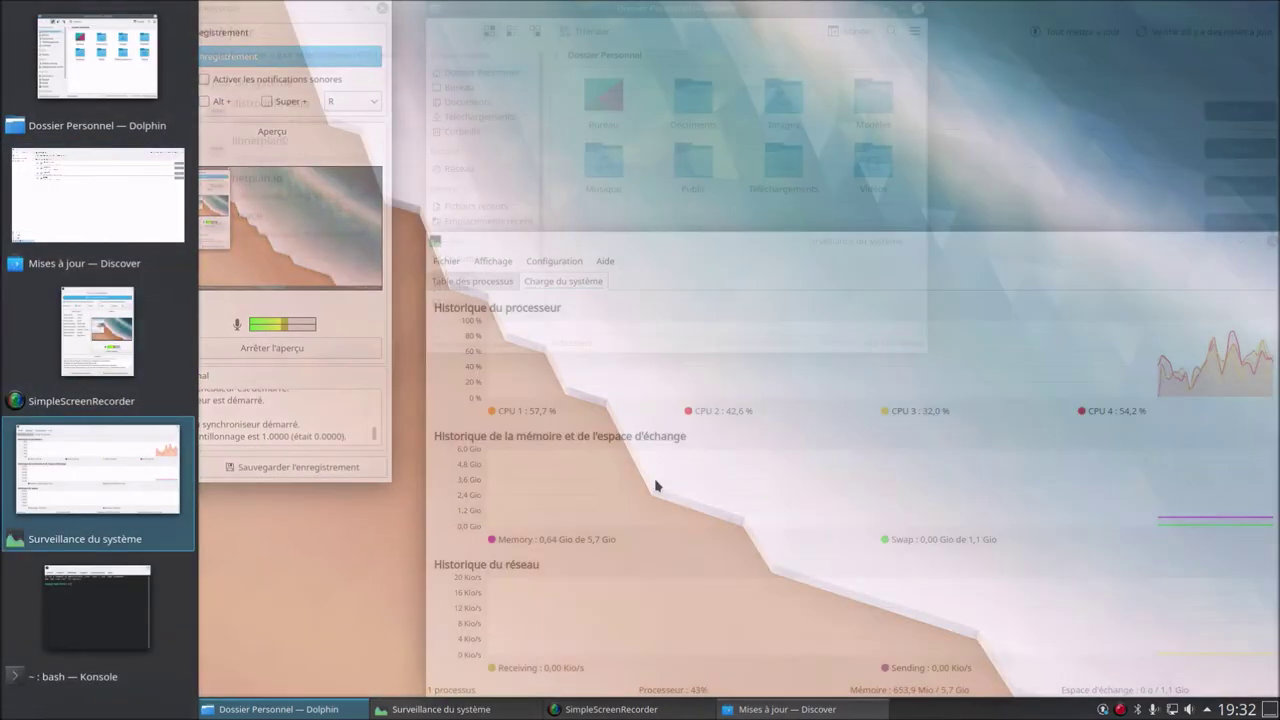
key(alt+Tab)
key(alt+Tab)
key(alt+Tab)
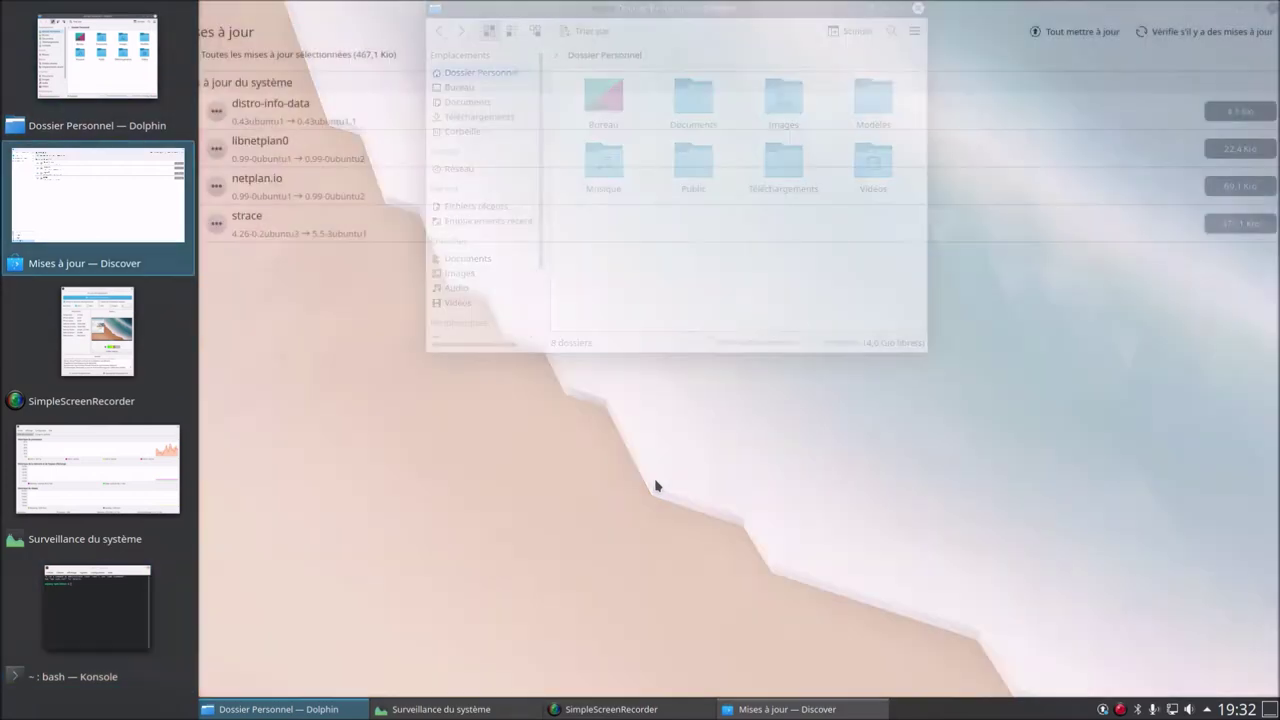
key(alt+Tab)
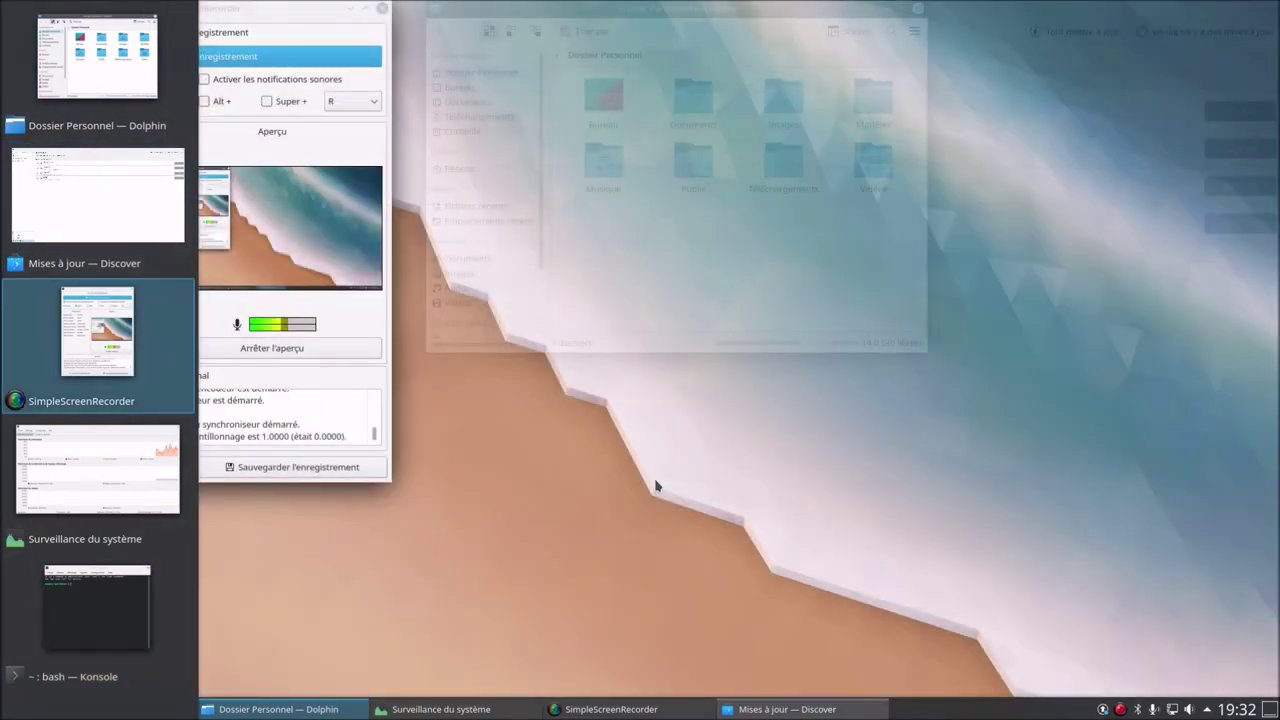
key(alt+Tab)
key(alt+Tab)
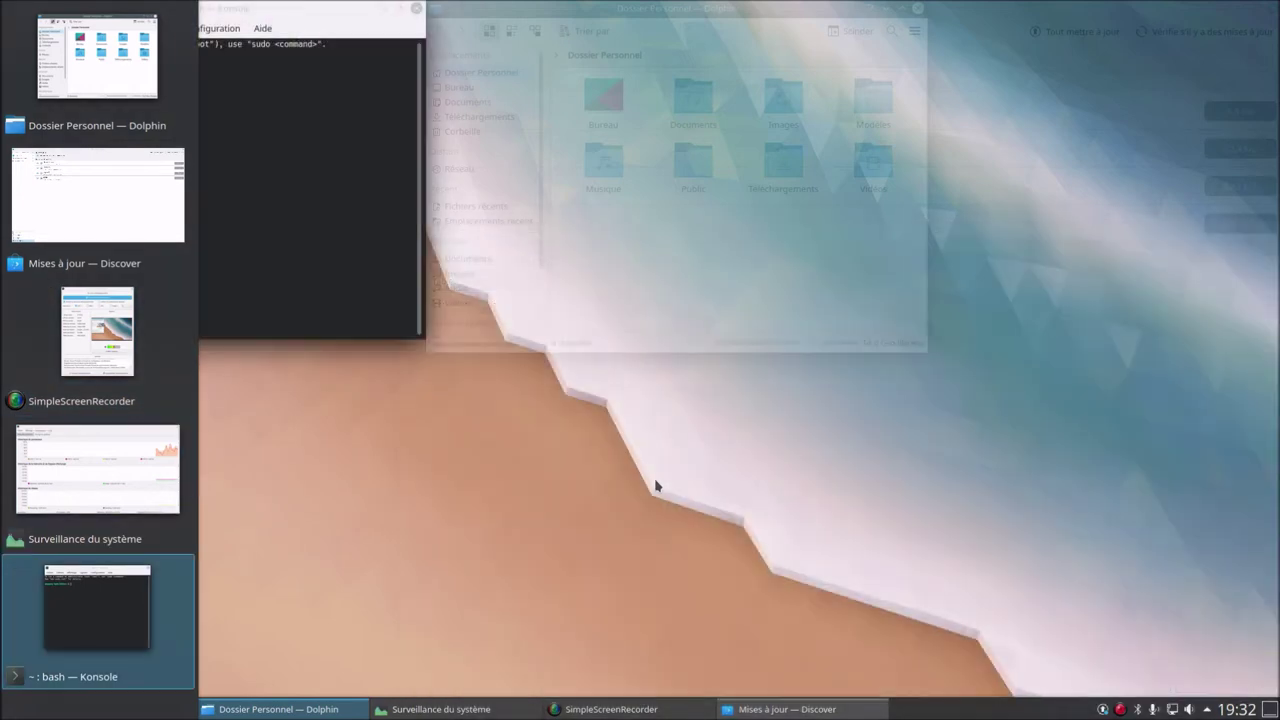
key(alt+Tab)
key(alt+Tab)
key(alt+Tab)
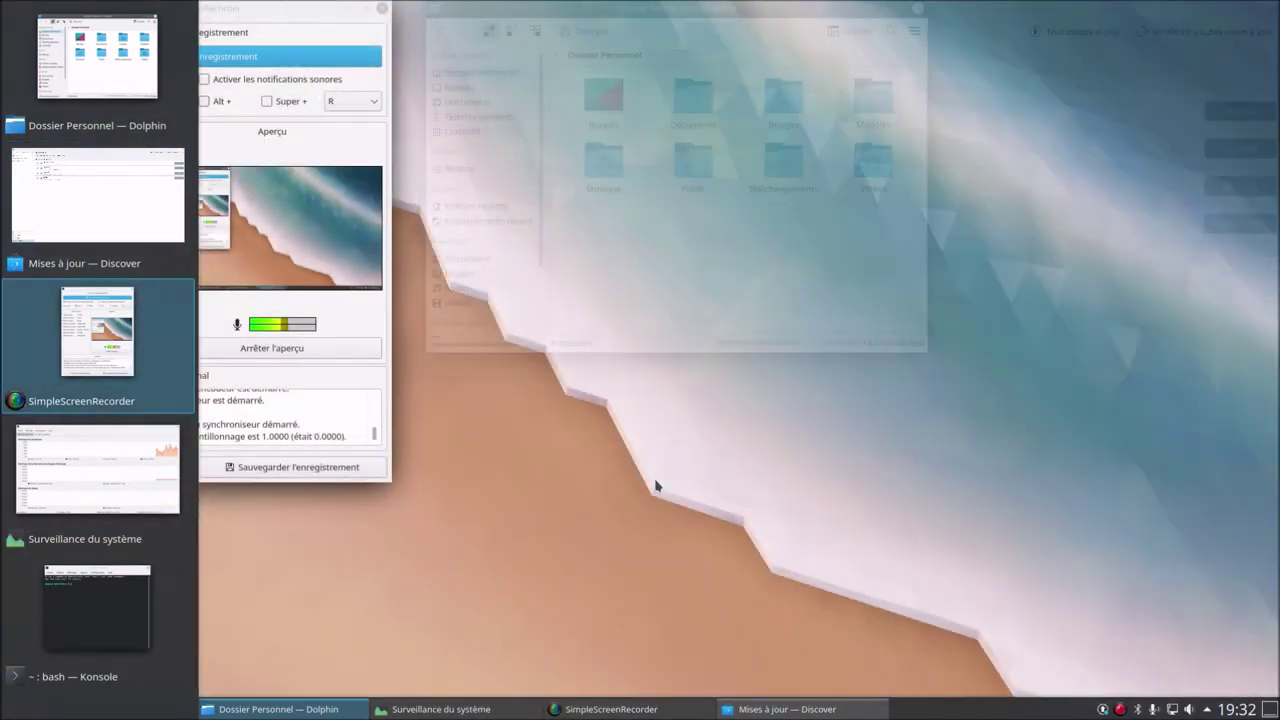
key(alt+Tab)
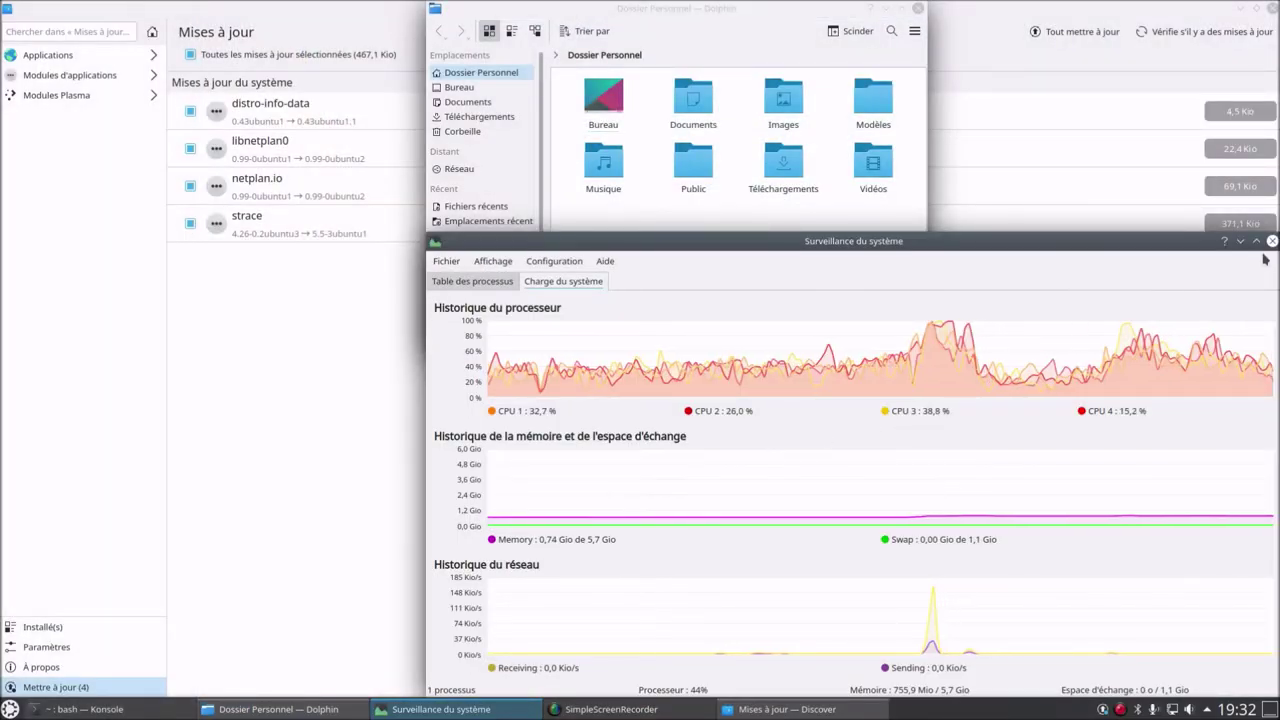
Close the system monitor, Dolphin and Konsole windows
click(1272, 241)
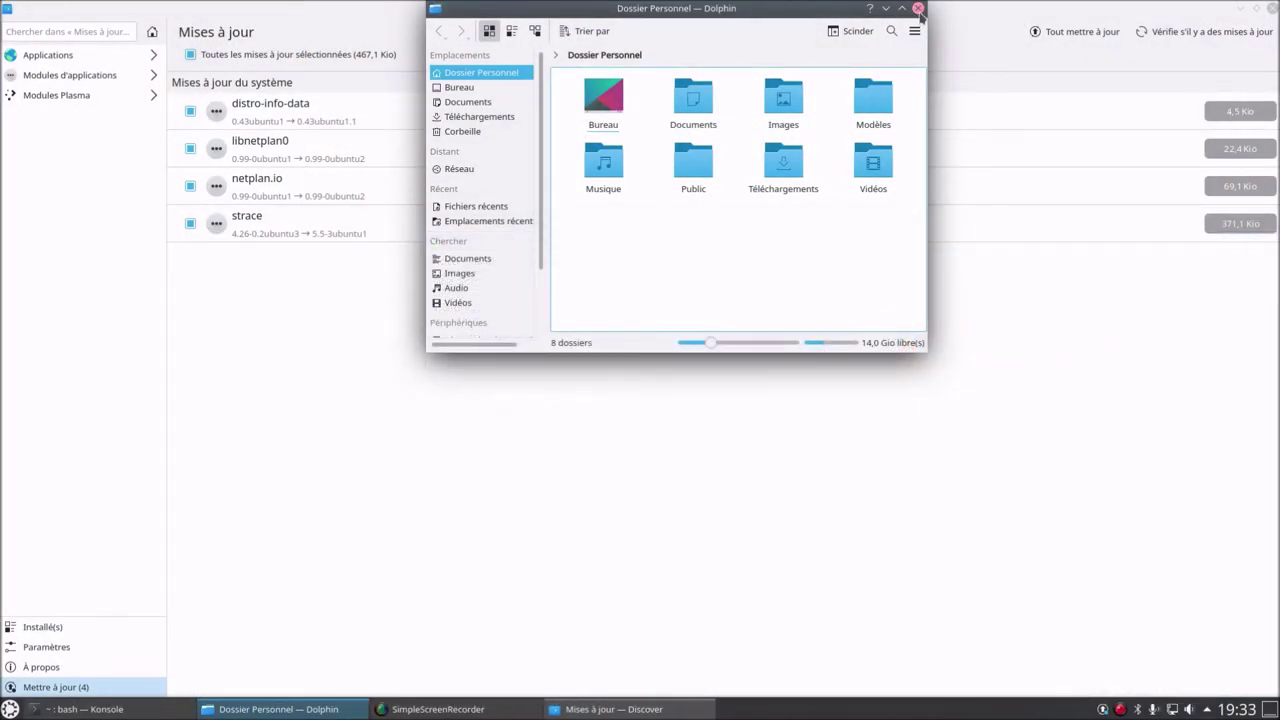
click(918, 9)
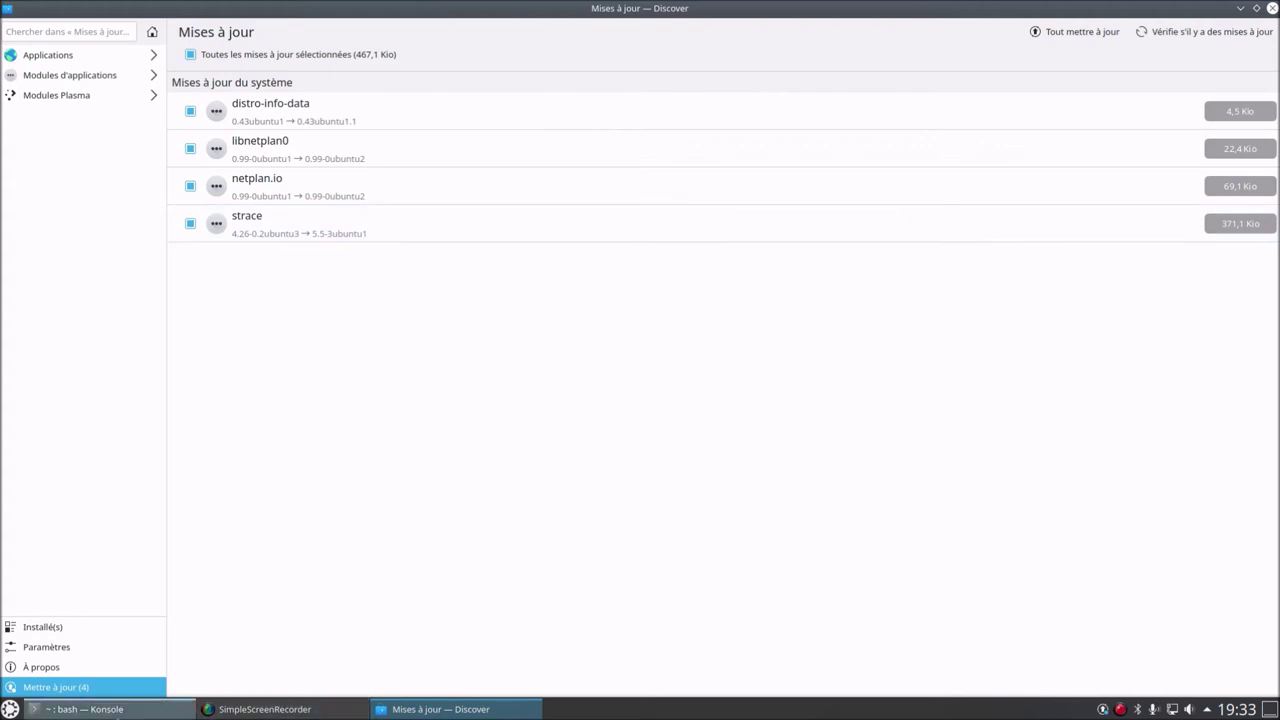
click(117, 709)
click(419, 9)
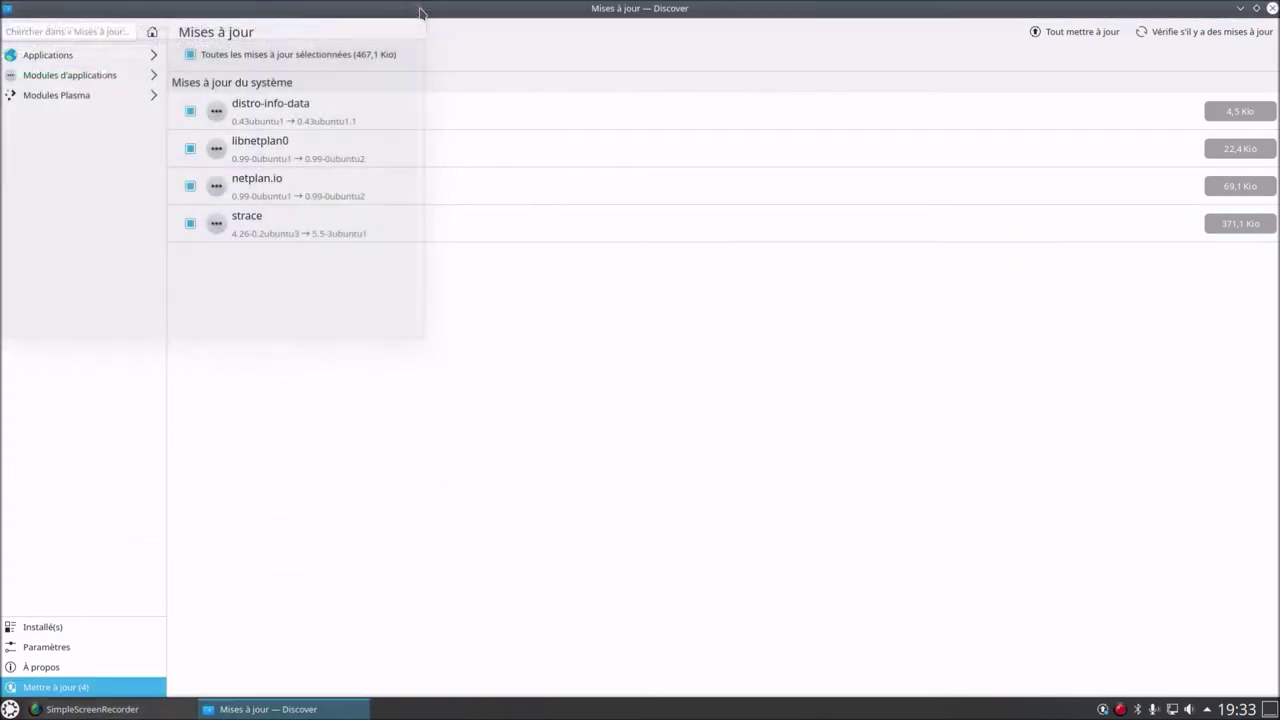
Install all four system updates in Discover, authorising with the administrator password
click(1075, 36)
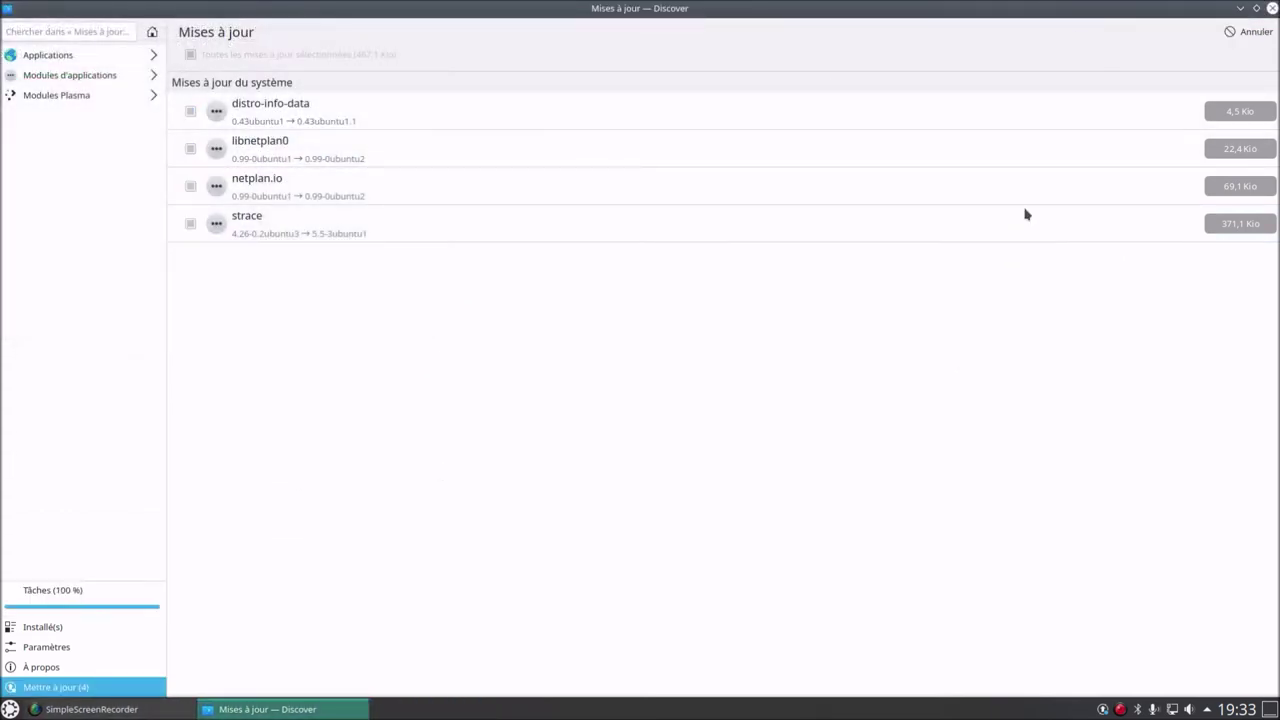
text(*)
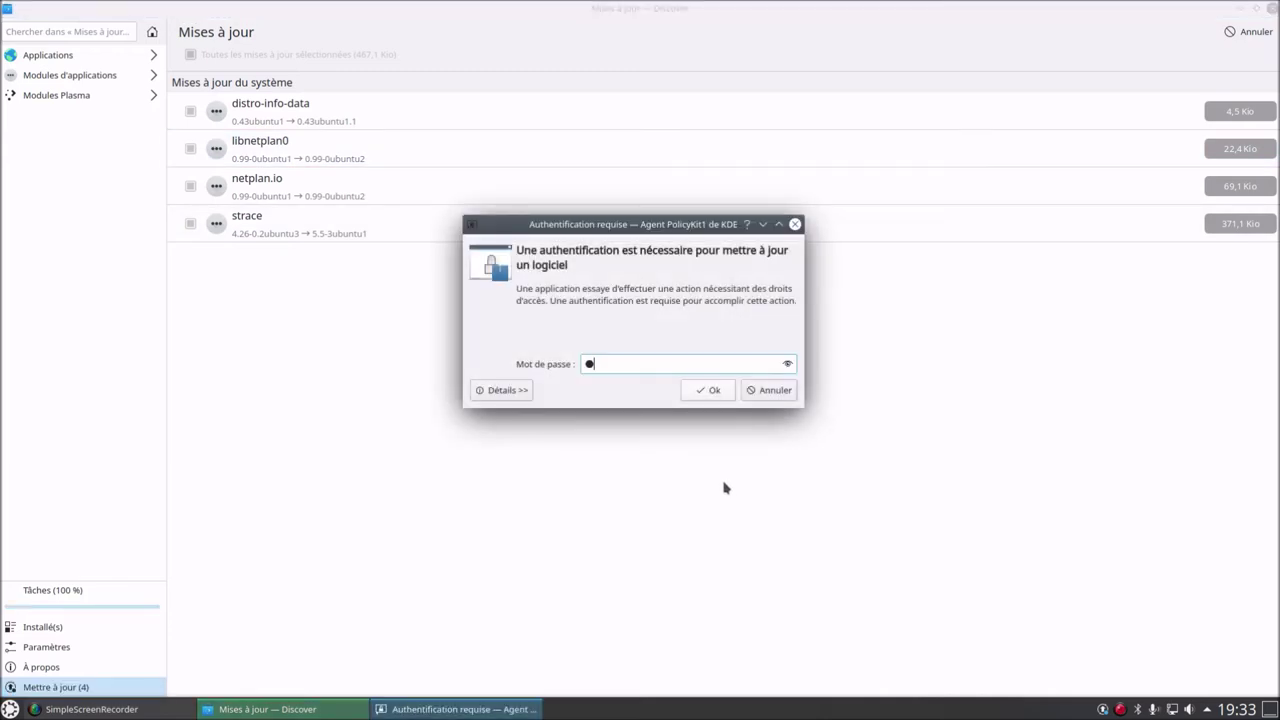
text(*******)
key(Return)
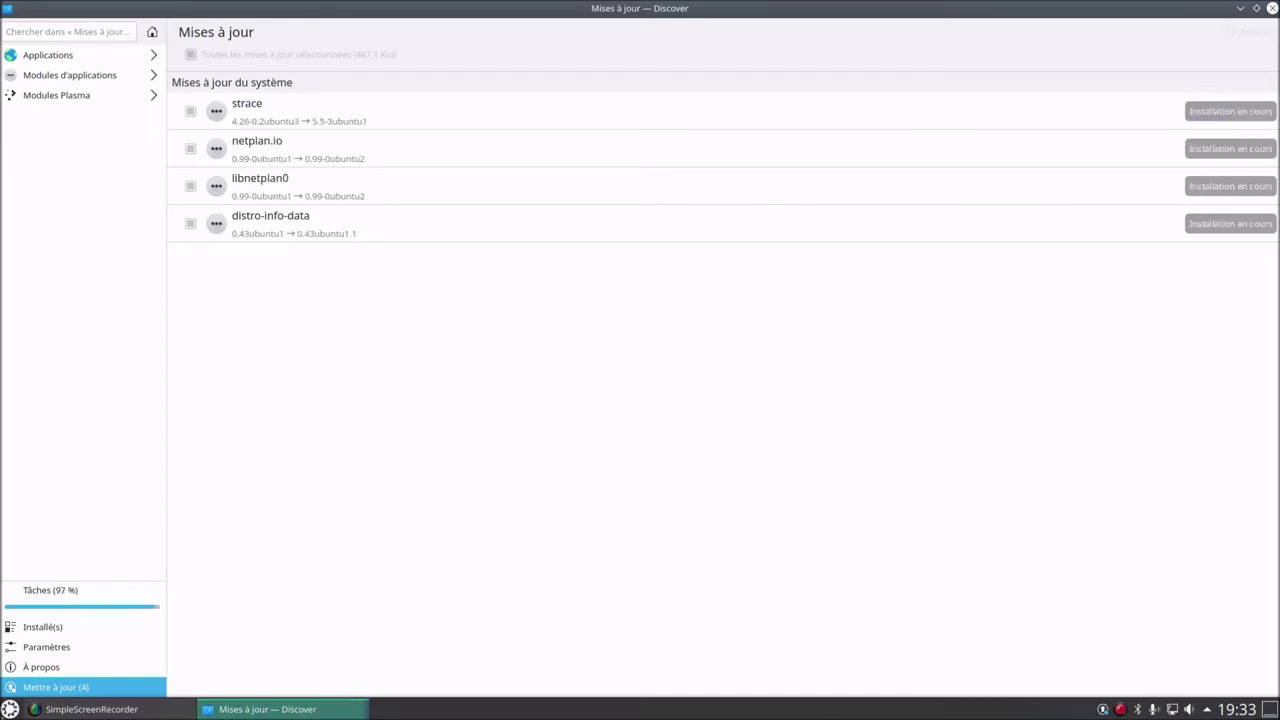
key(super)
Launch KSysGuard via 'ks', move it lower and tile Discover on the right half
text(ks)
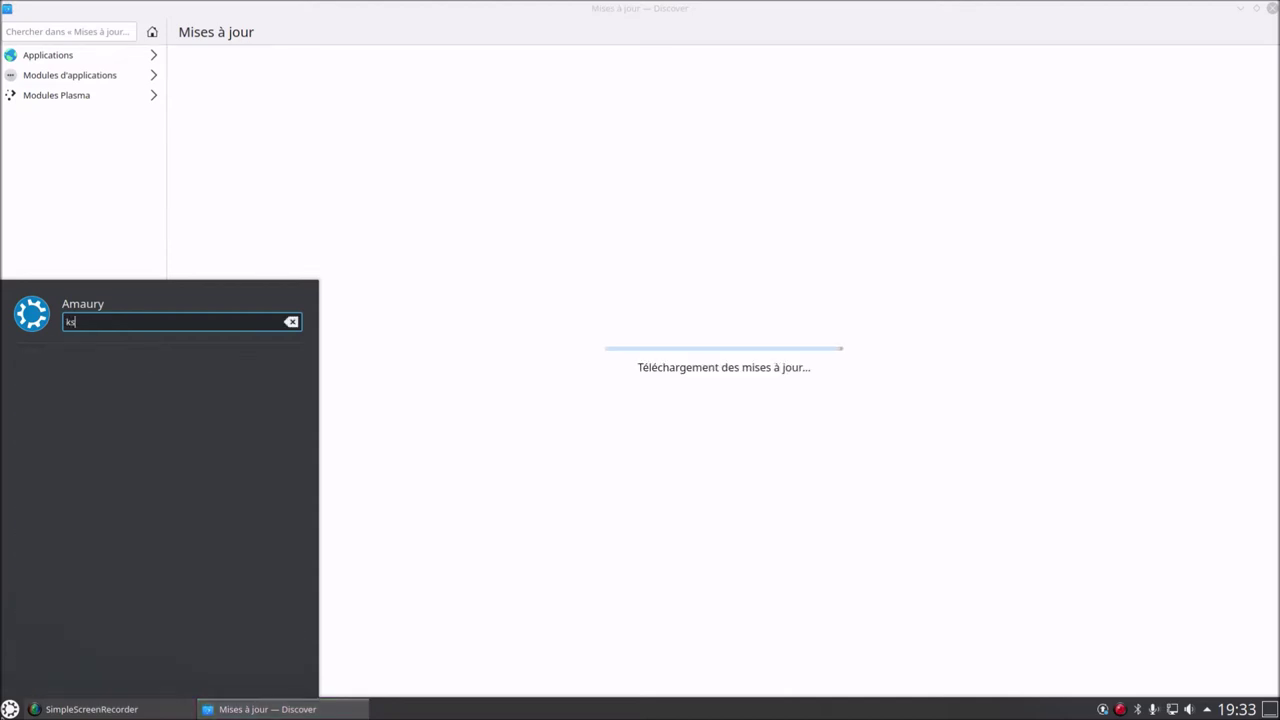
key(Return)
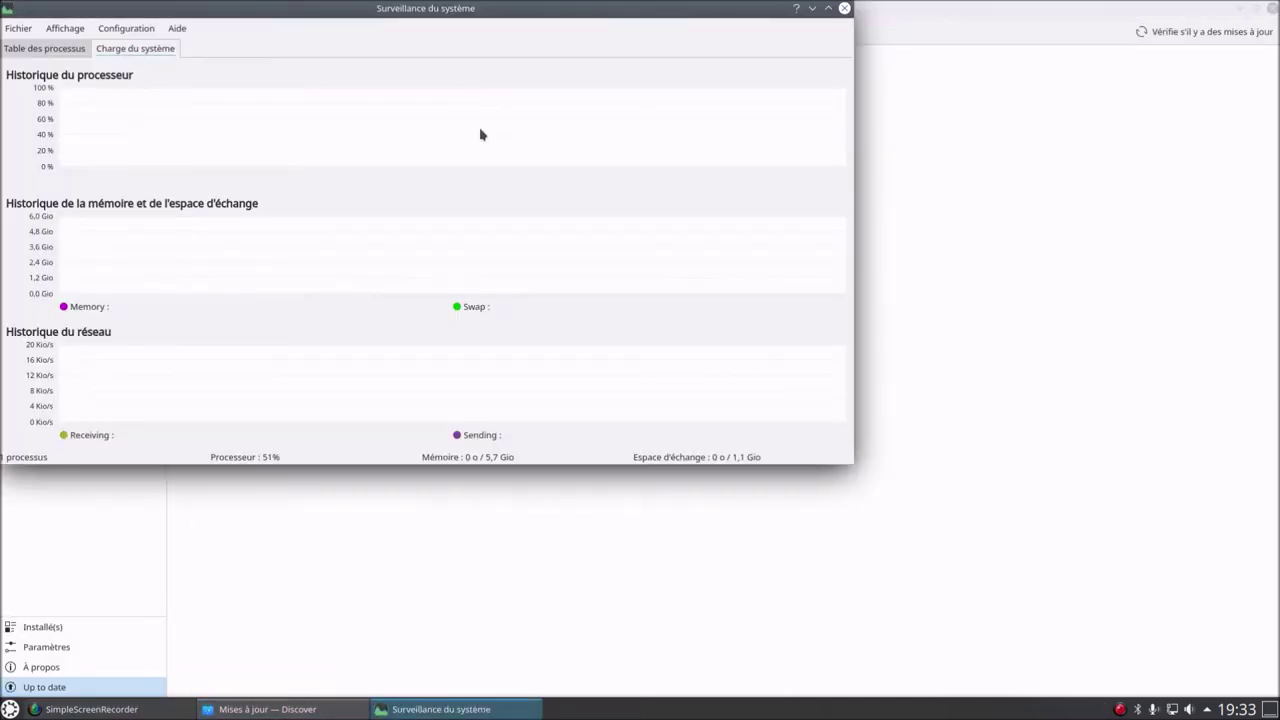
drag(480, 23, 2, 440)
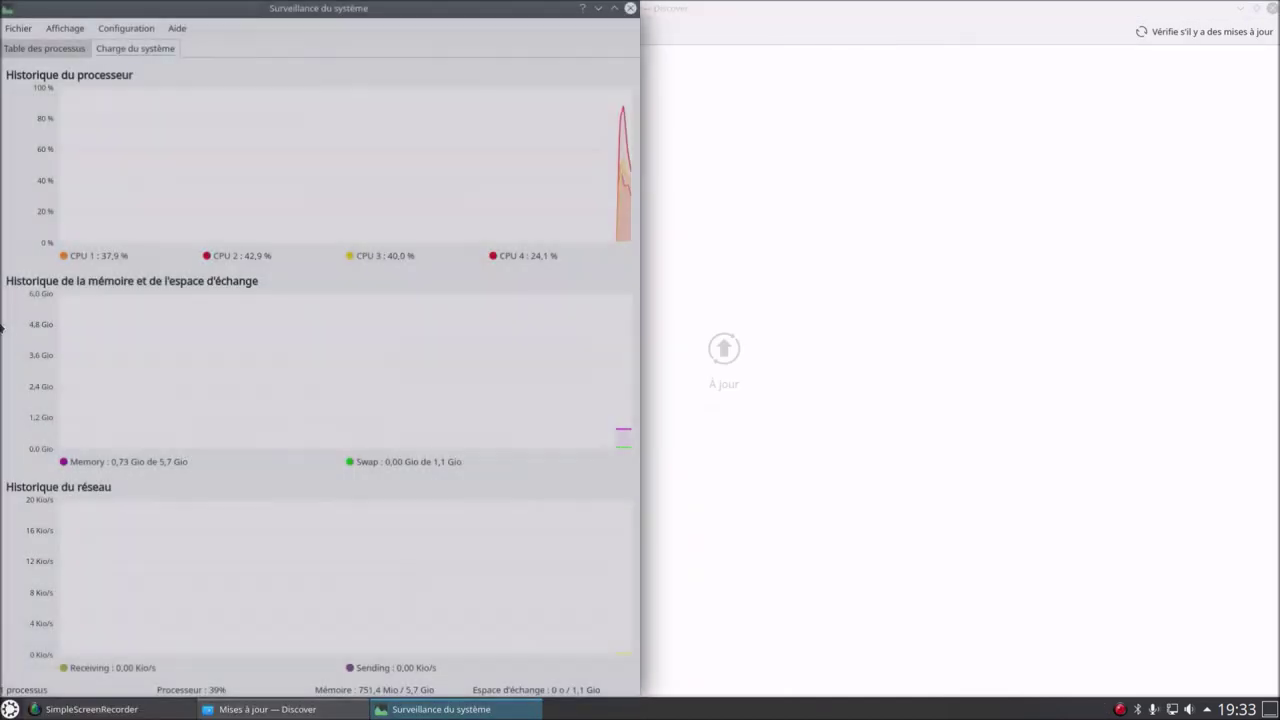
drag(743, 23, 1278, 300)
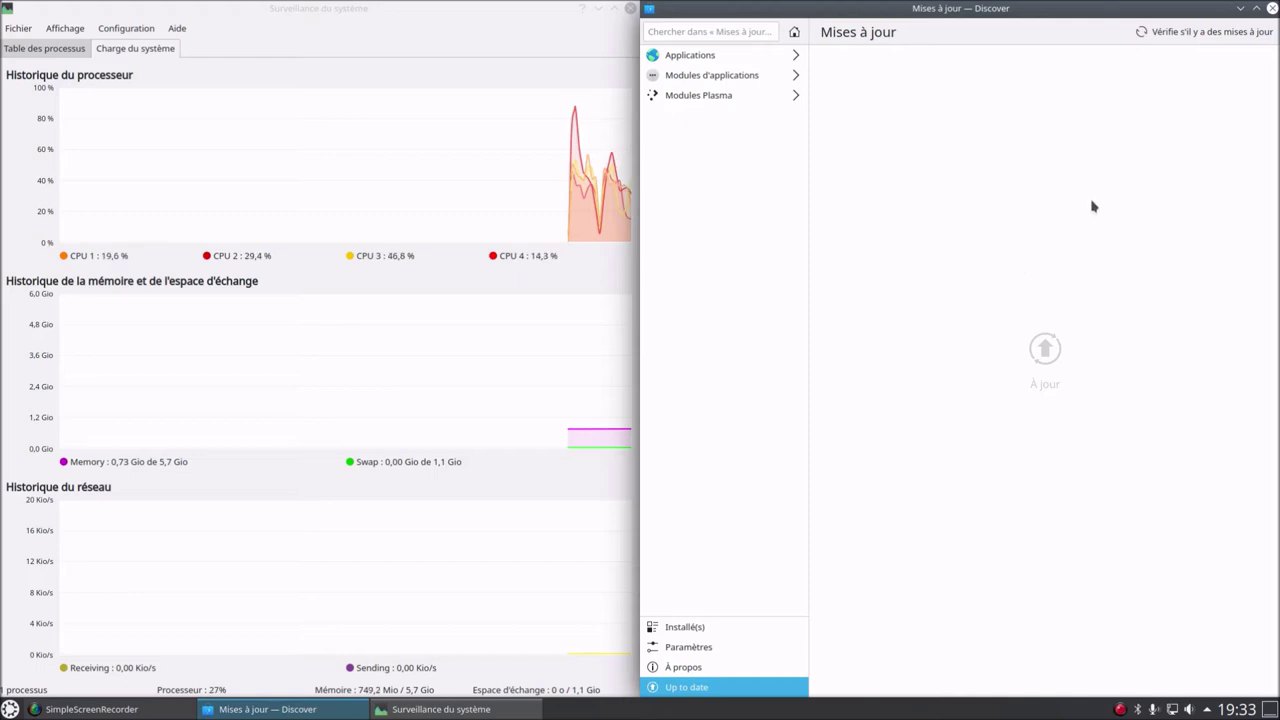
Check Discover for new updates, close KSysGuard and pull Discover out of tiling
click(1169, 36)
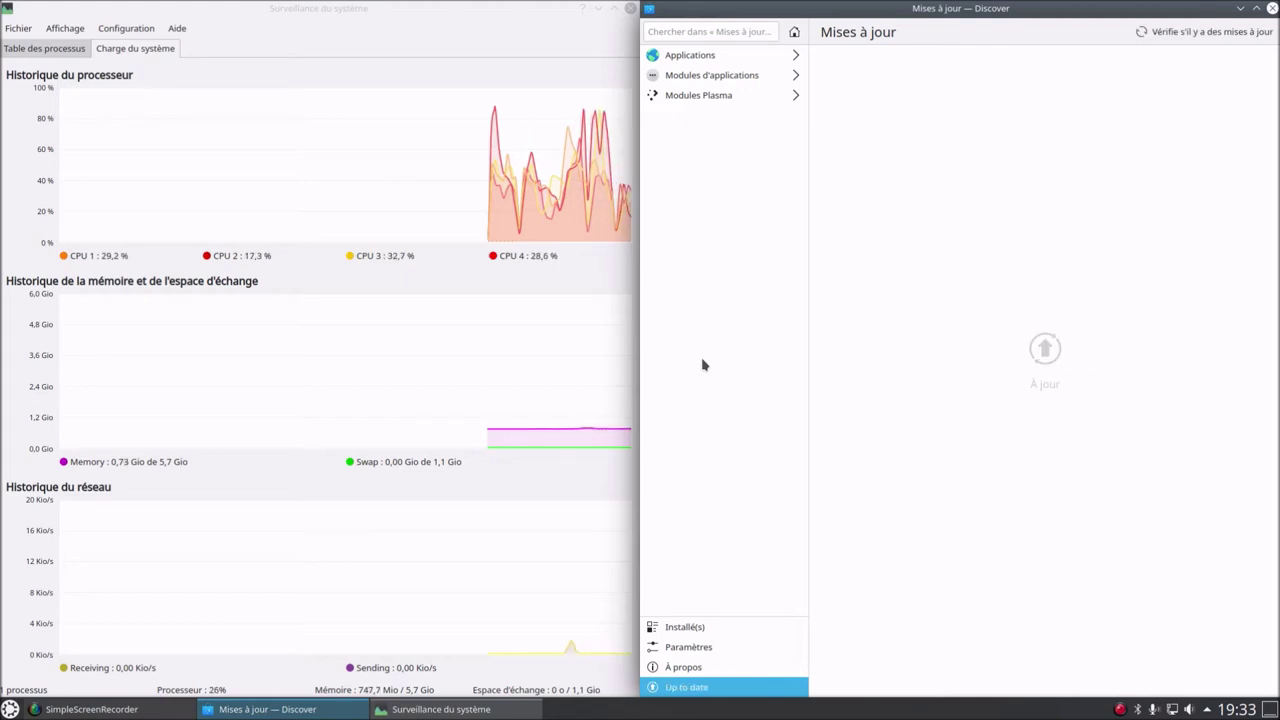
click(629, 9)
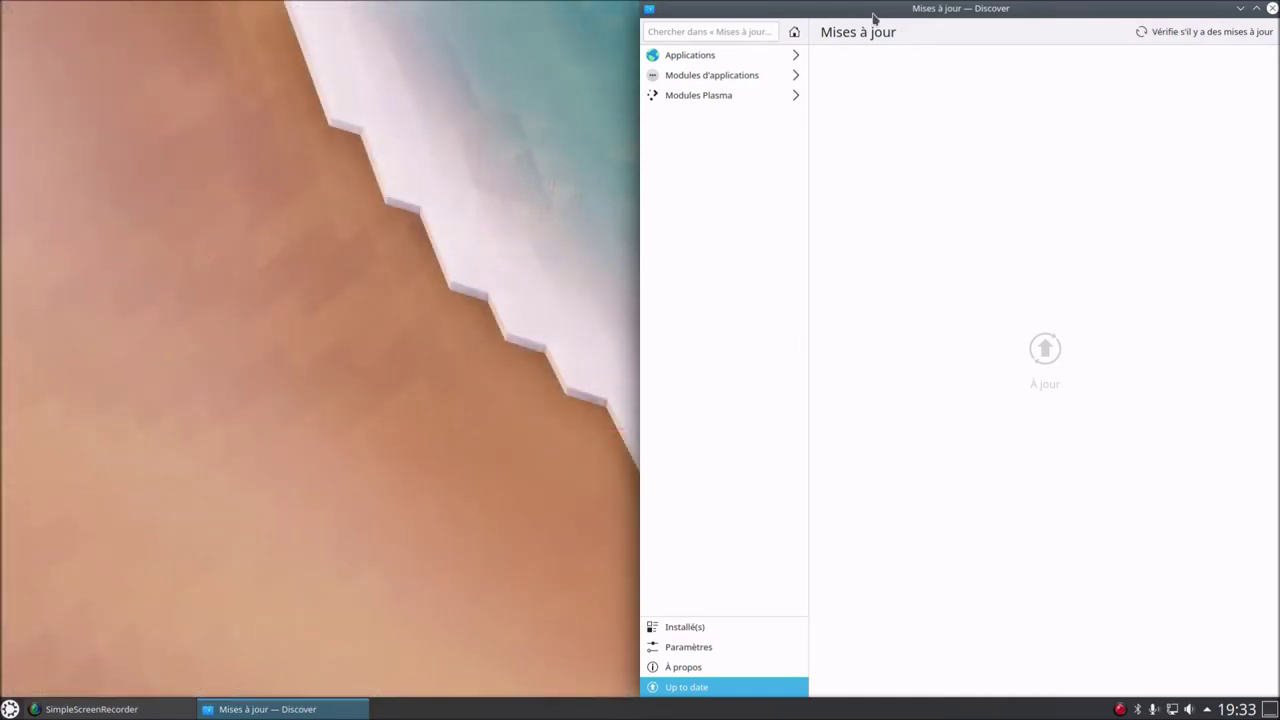
drag(871, 14, 532, 102)
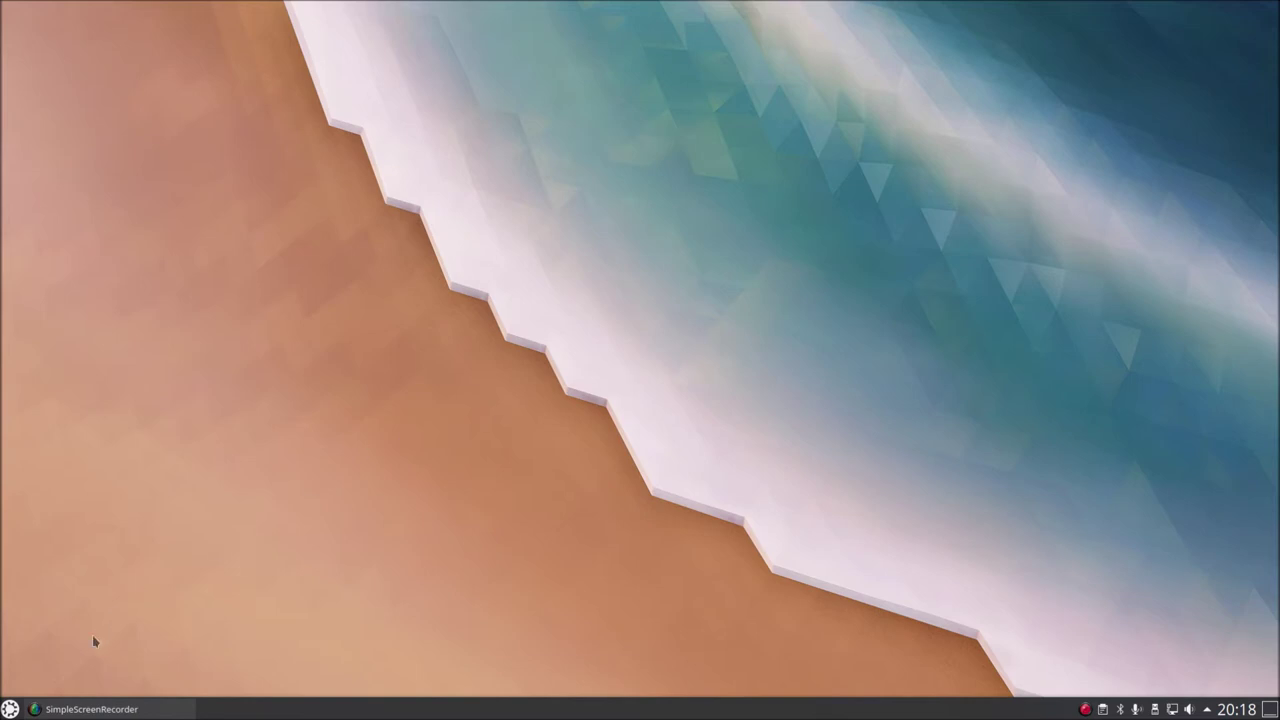
Launch Konsole from the launcher and move it to the screen centre
click(10, 709)
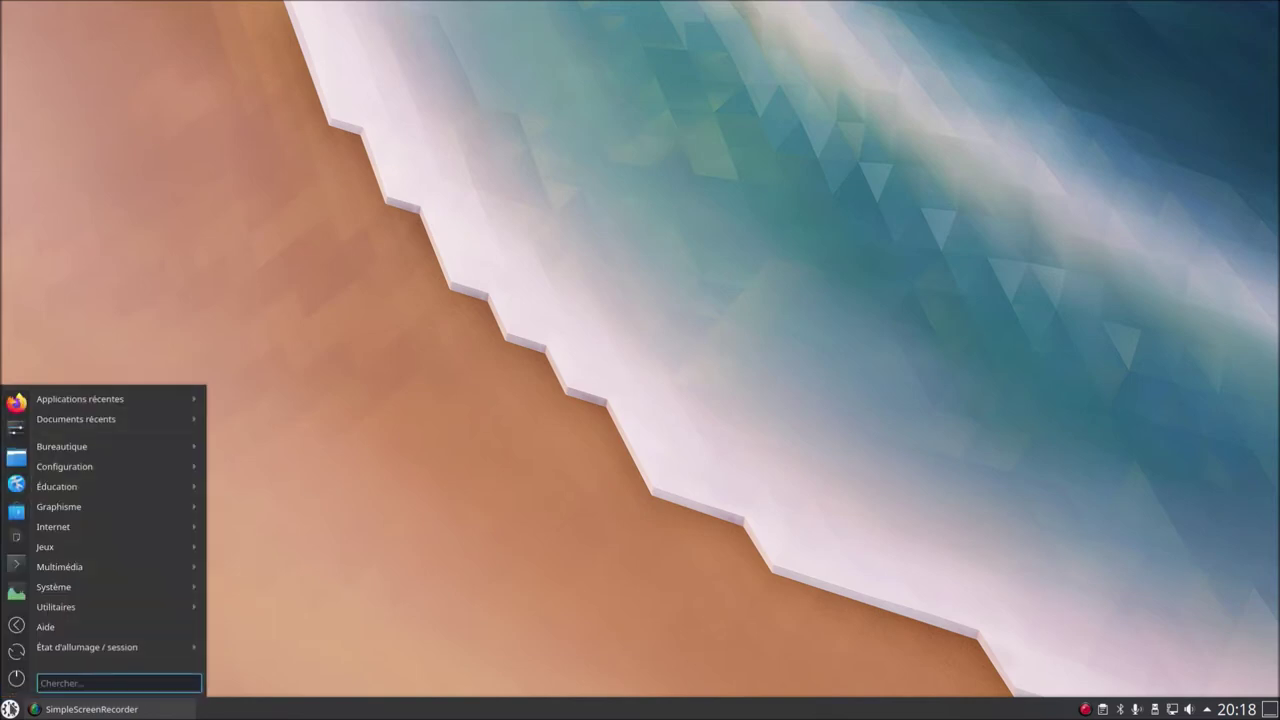
text(kons)
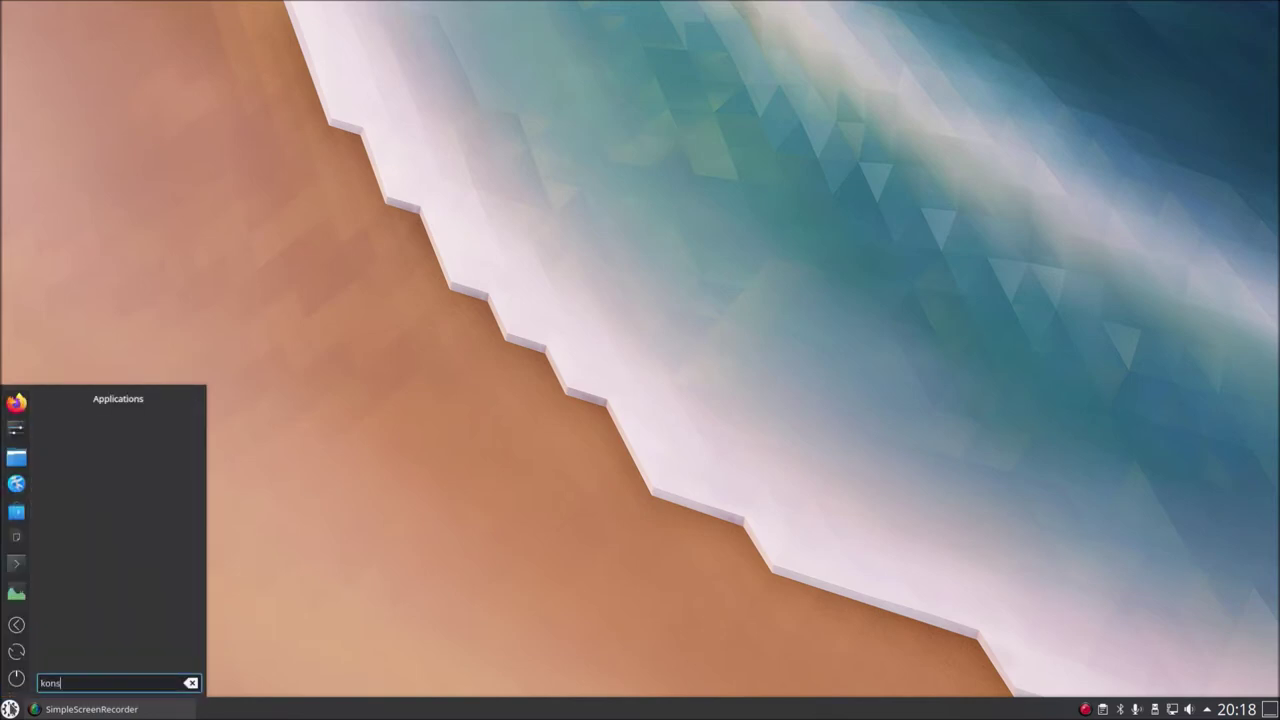
text(o)
key(Return)
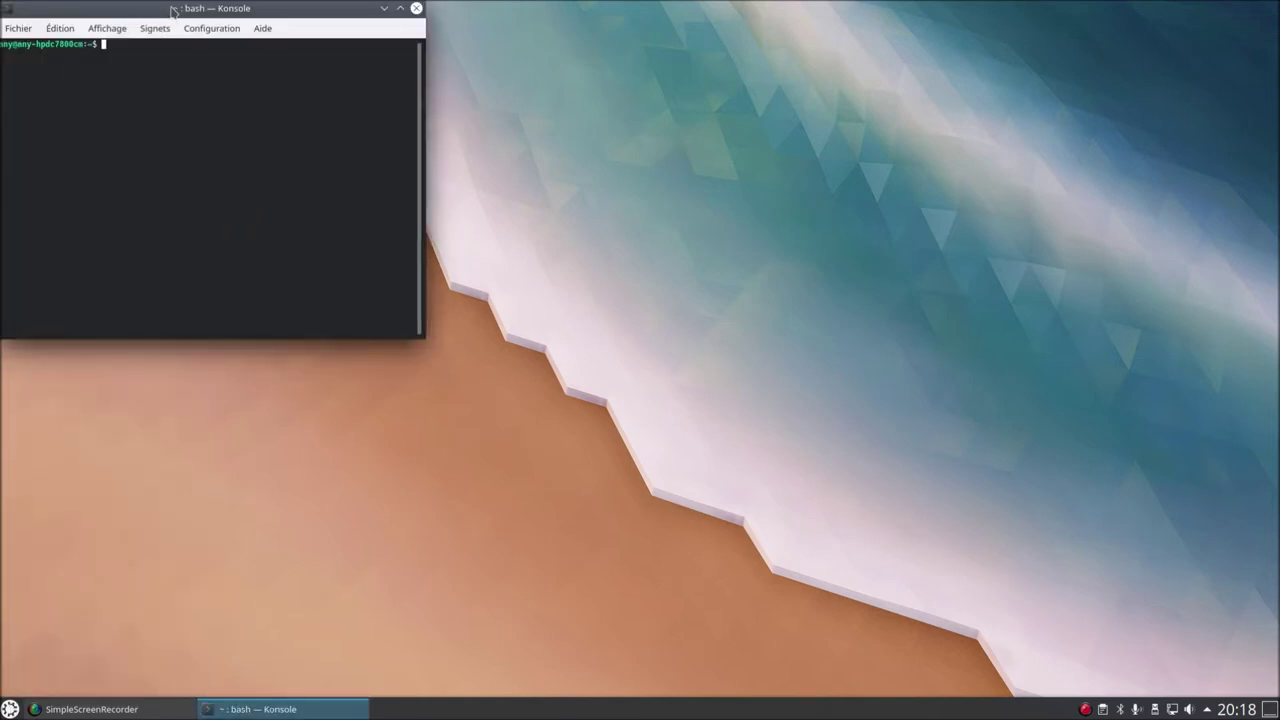
drag(172, 10, 621, 134)
Enlarge the terminal font, maximise the window and type 'snap list'
click(557, 152)
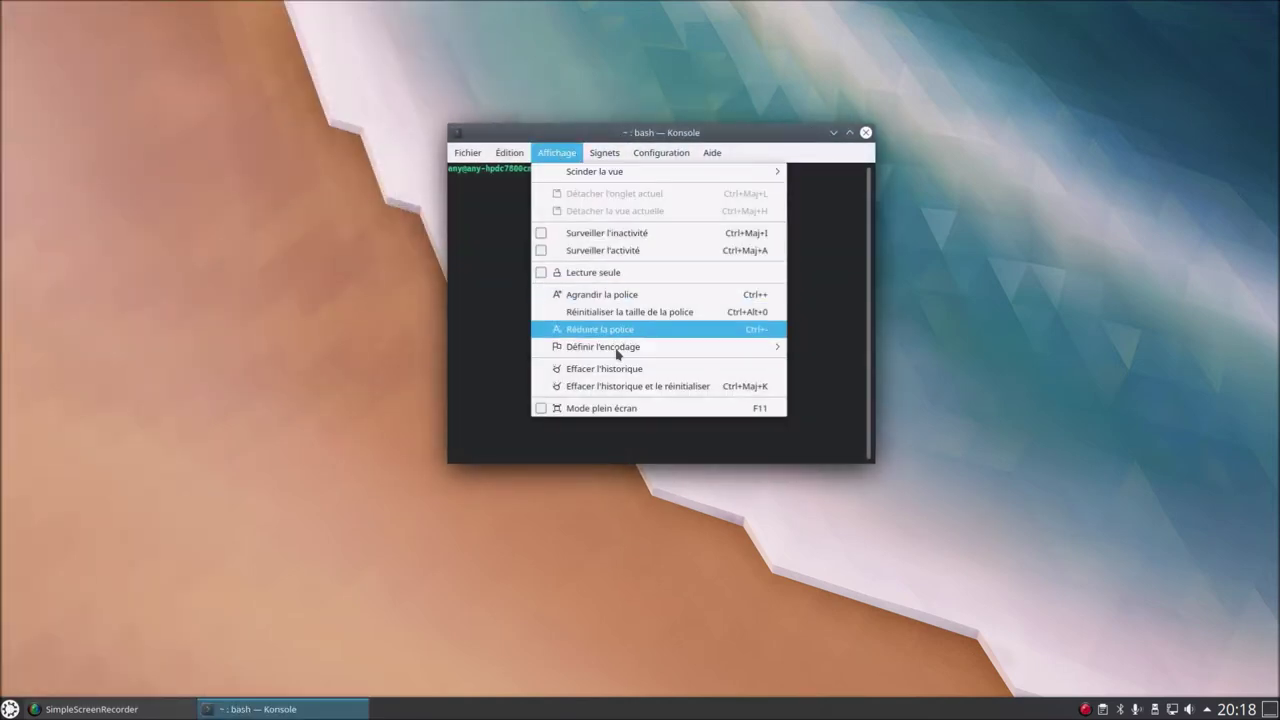
click(514, 398)
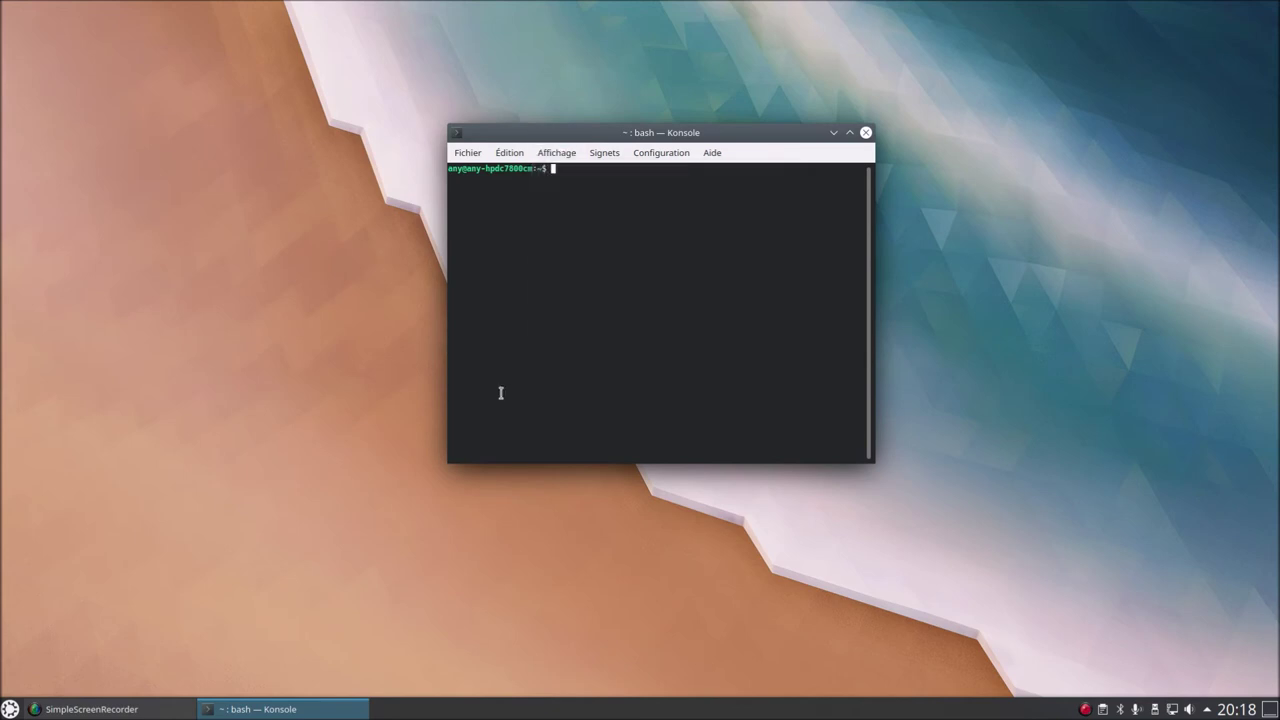
key(ctrl+plus)
key(ctrl+plus)
key(ctrl+plus)
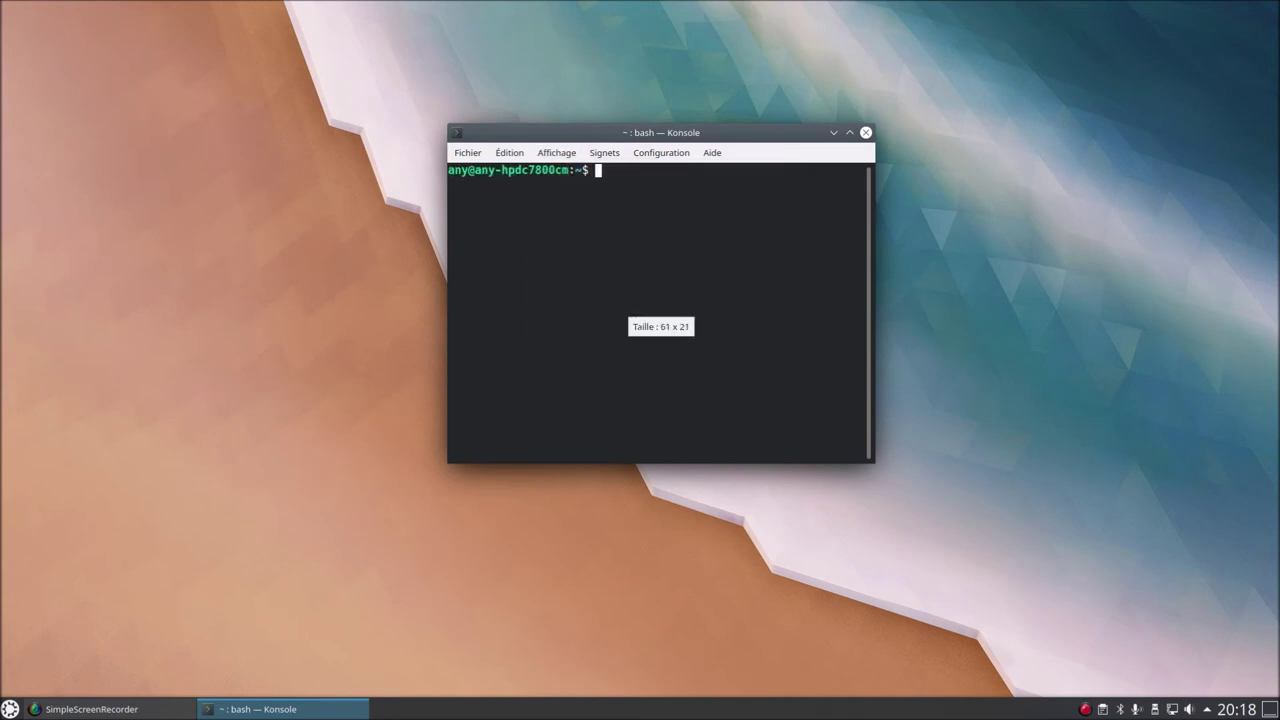
click(849, 132)
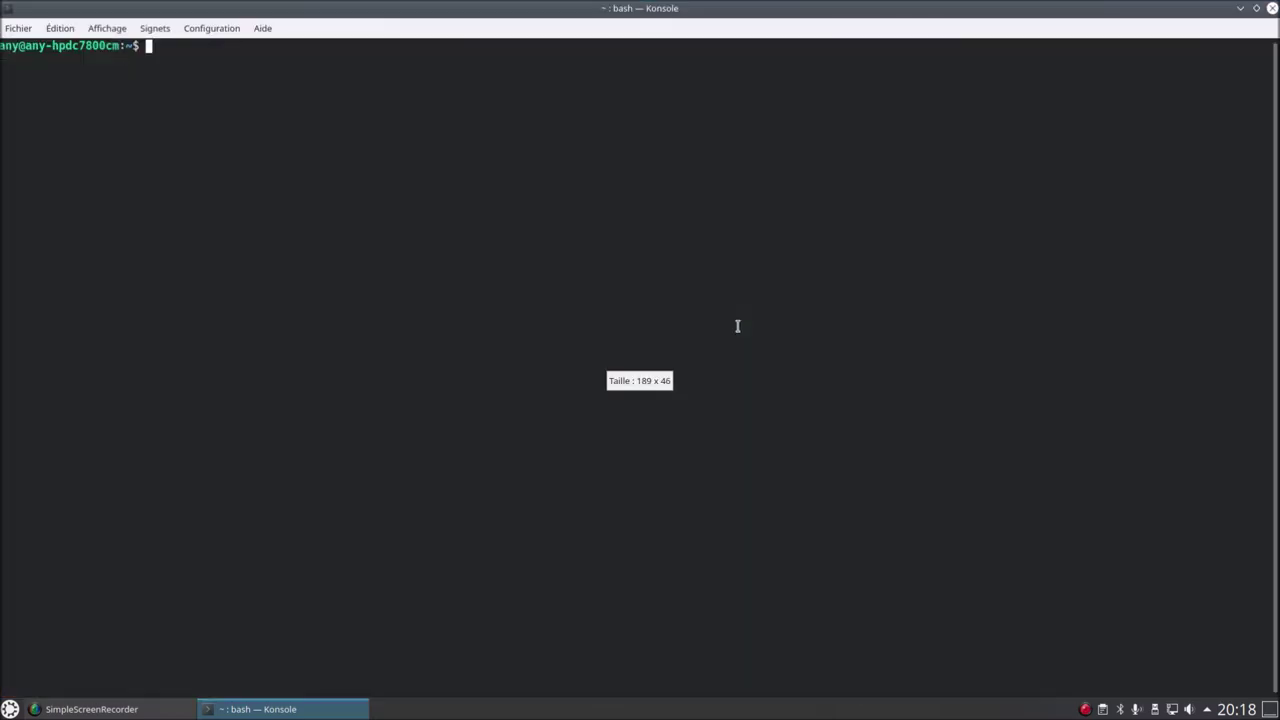
text(snap)
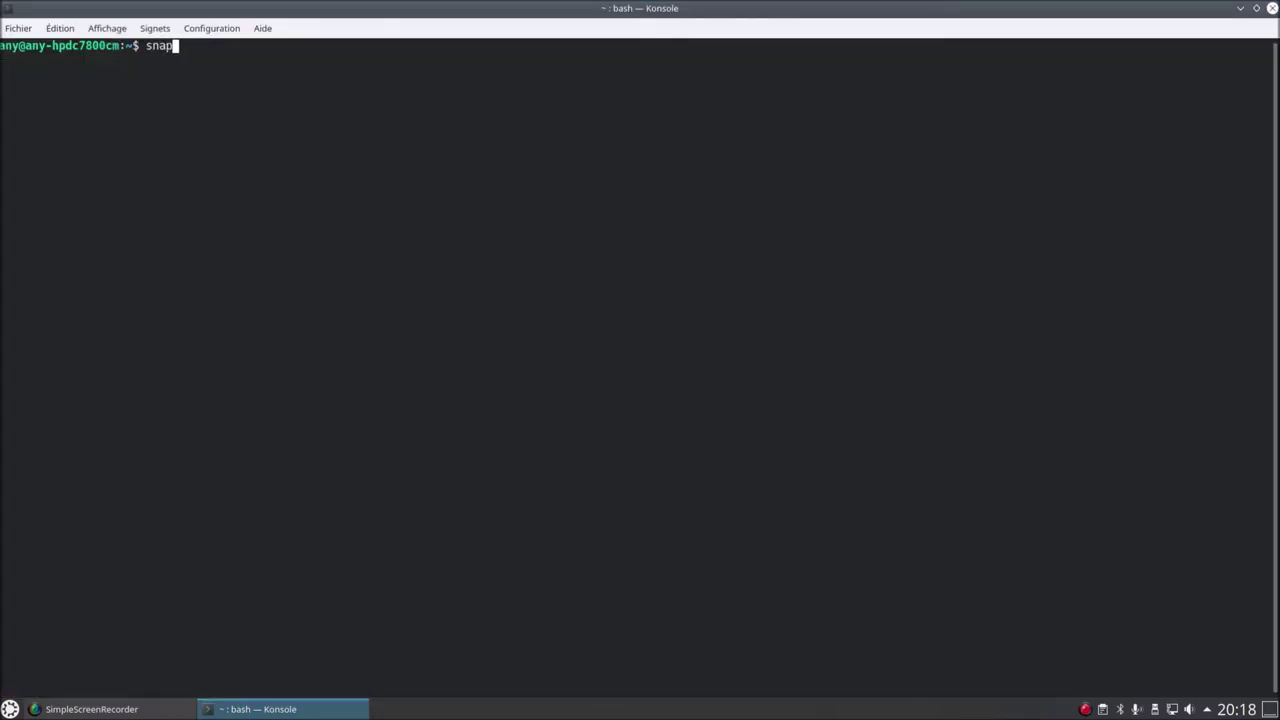
text( list)
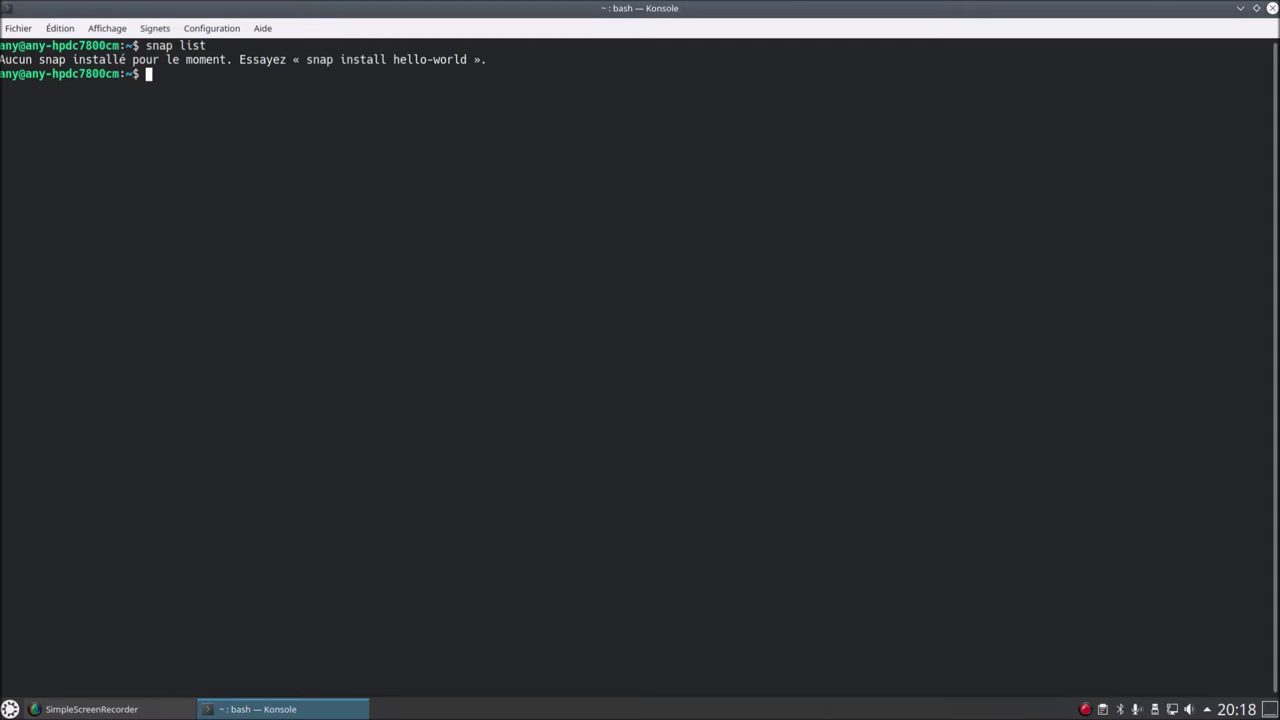
Close Konsole, launch Muon Package Manager by searching 'muon', then close it
click(1272, 8)
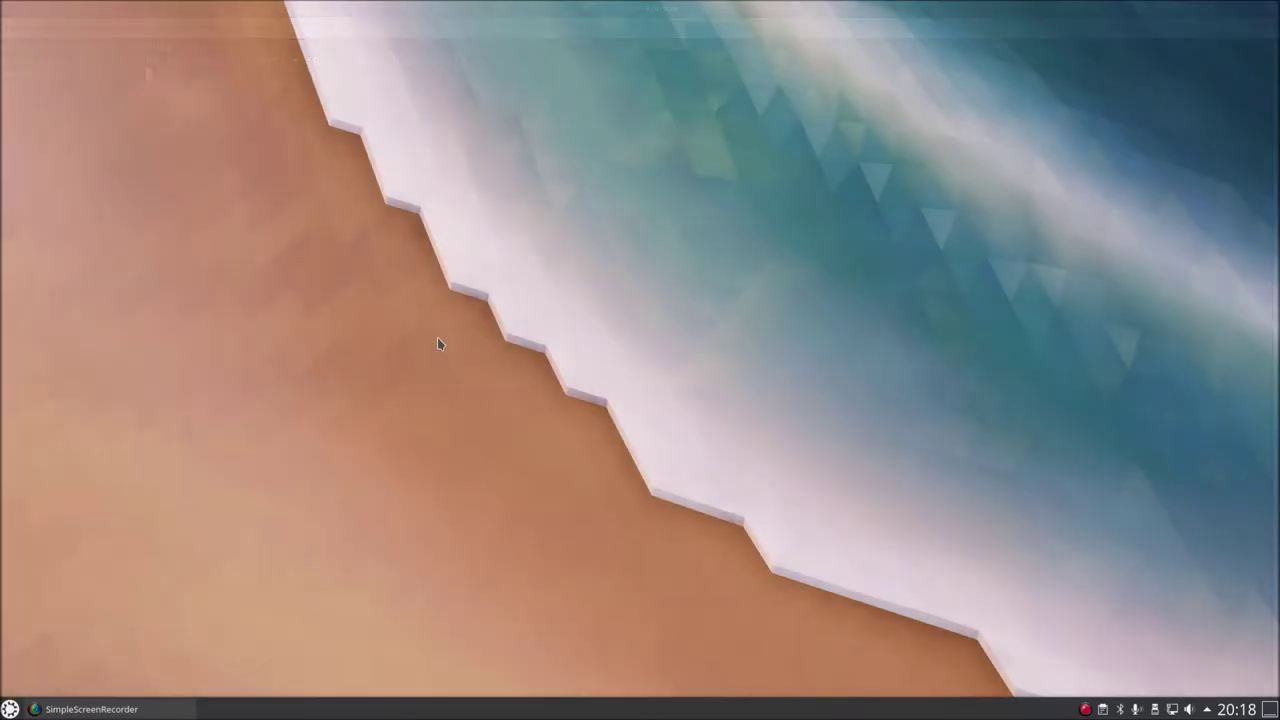
key(super)
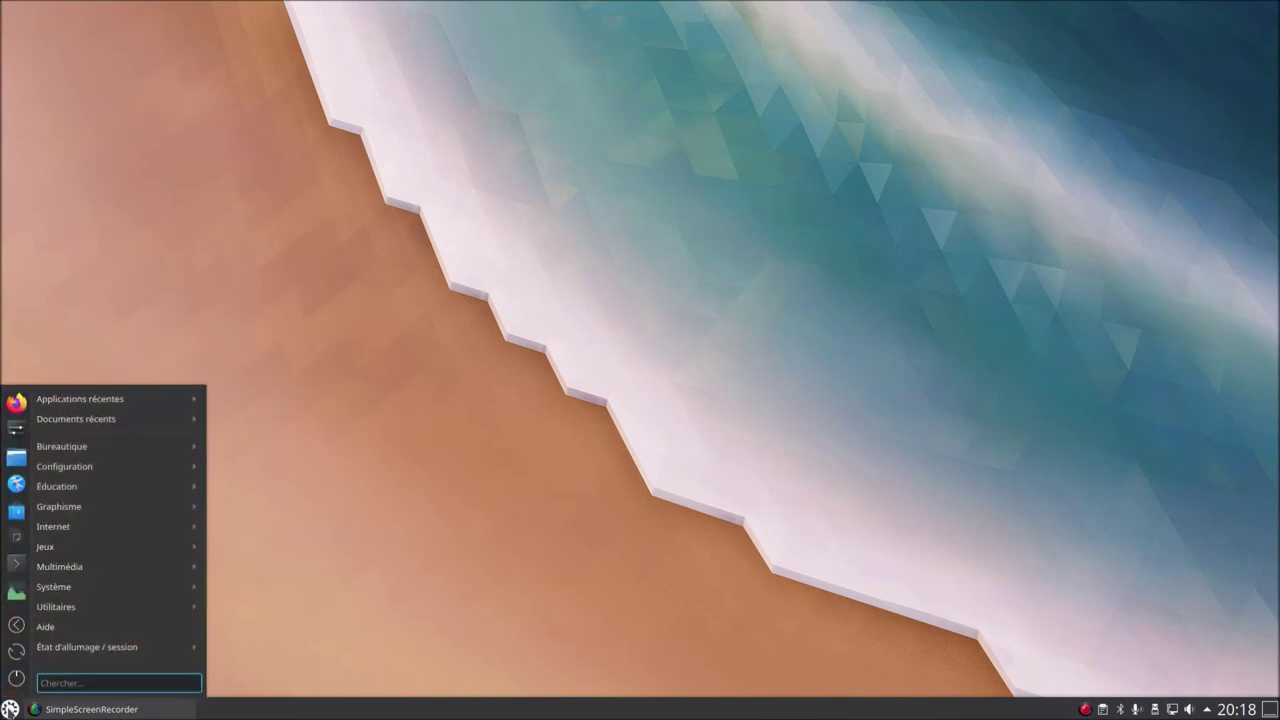
text(dis)
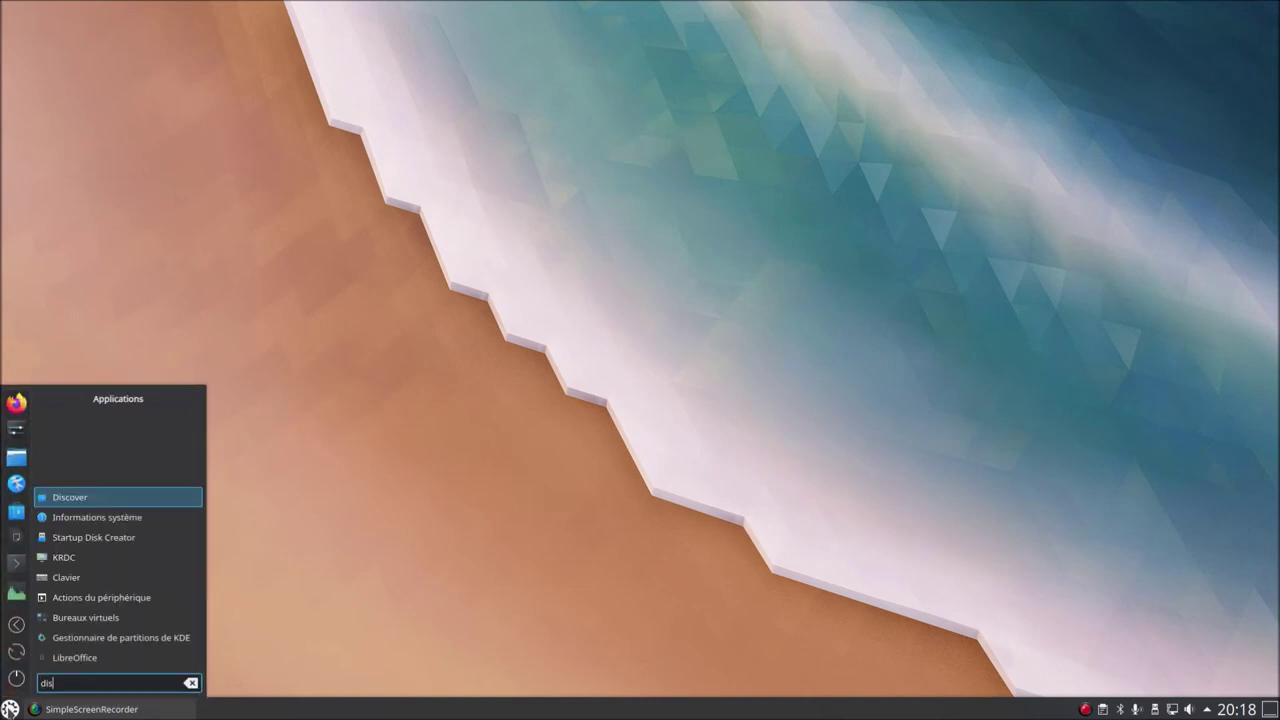
key(BackSpace)
key(BackSpace)
key(BackSpace)
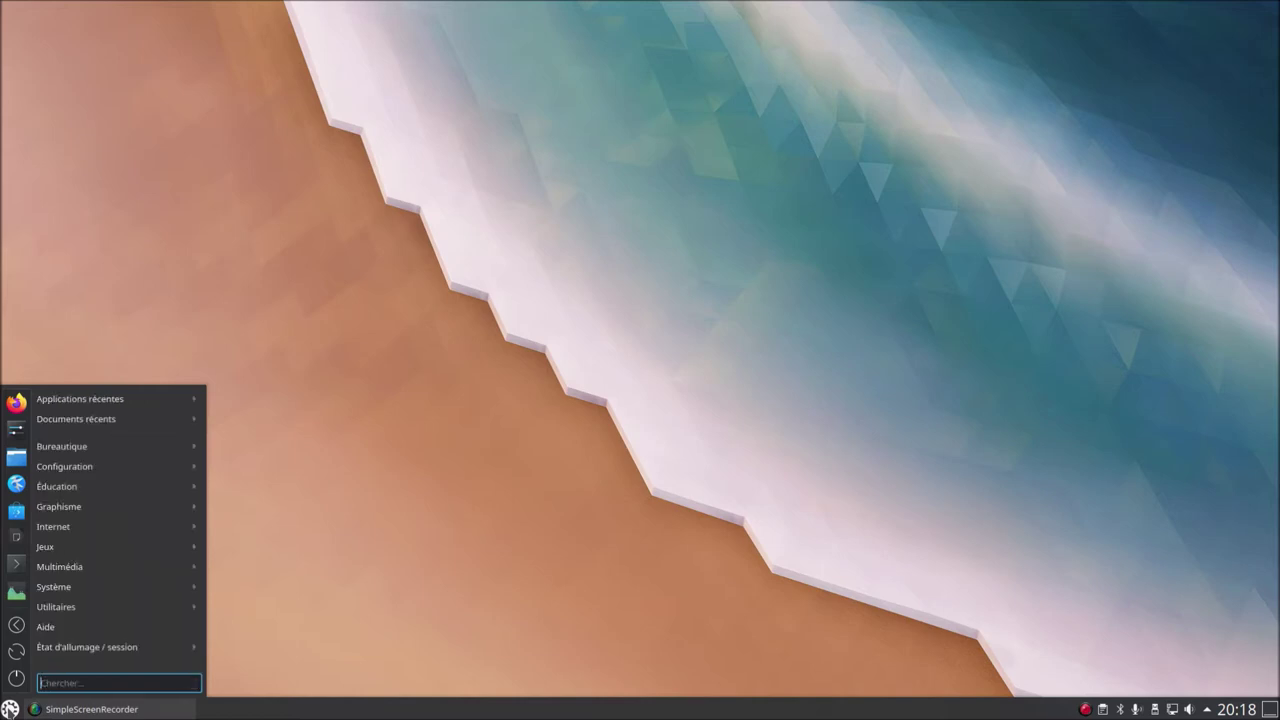
text(muon)
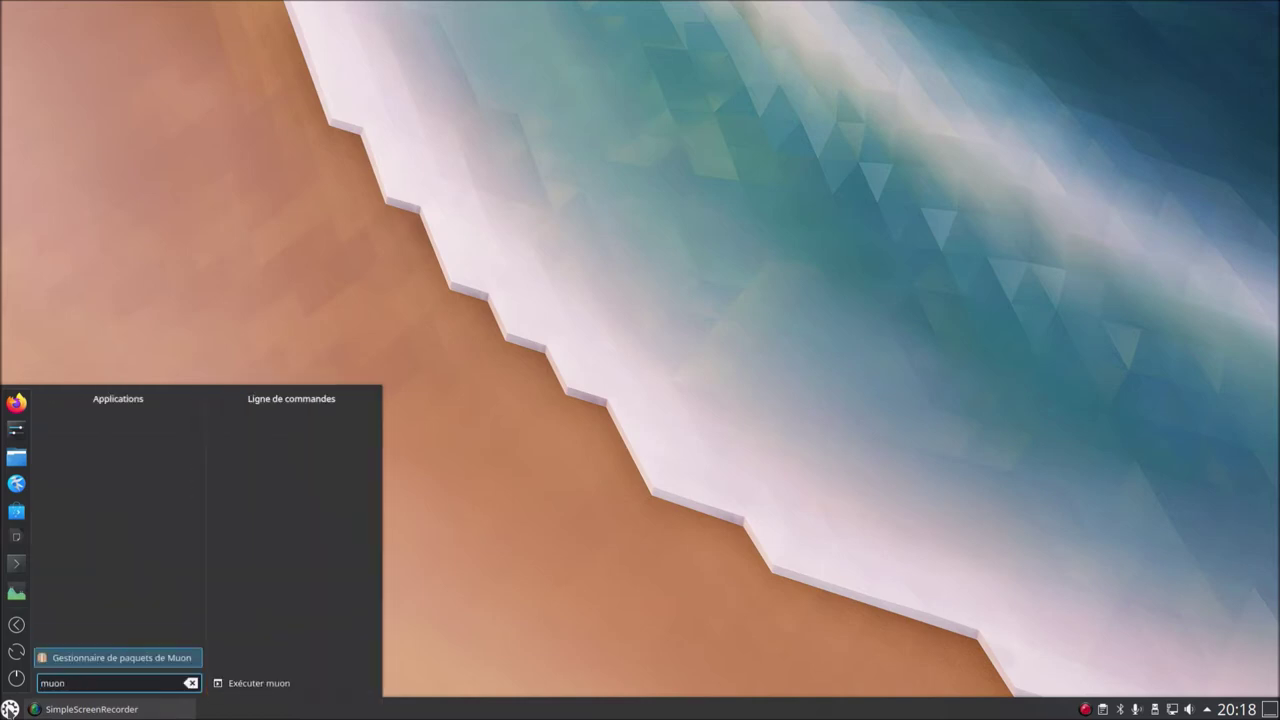
key(Return)
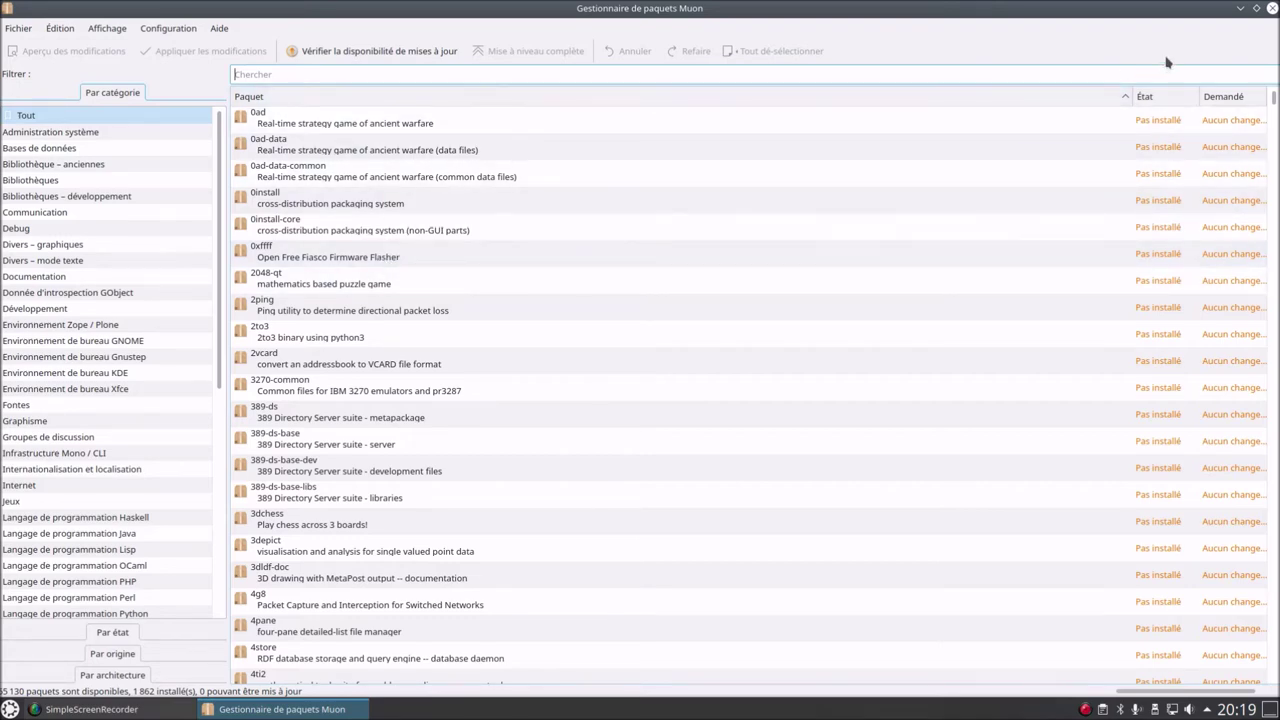
click(1272, 8)
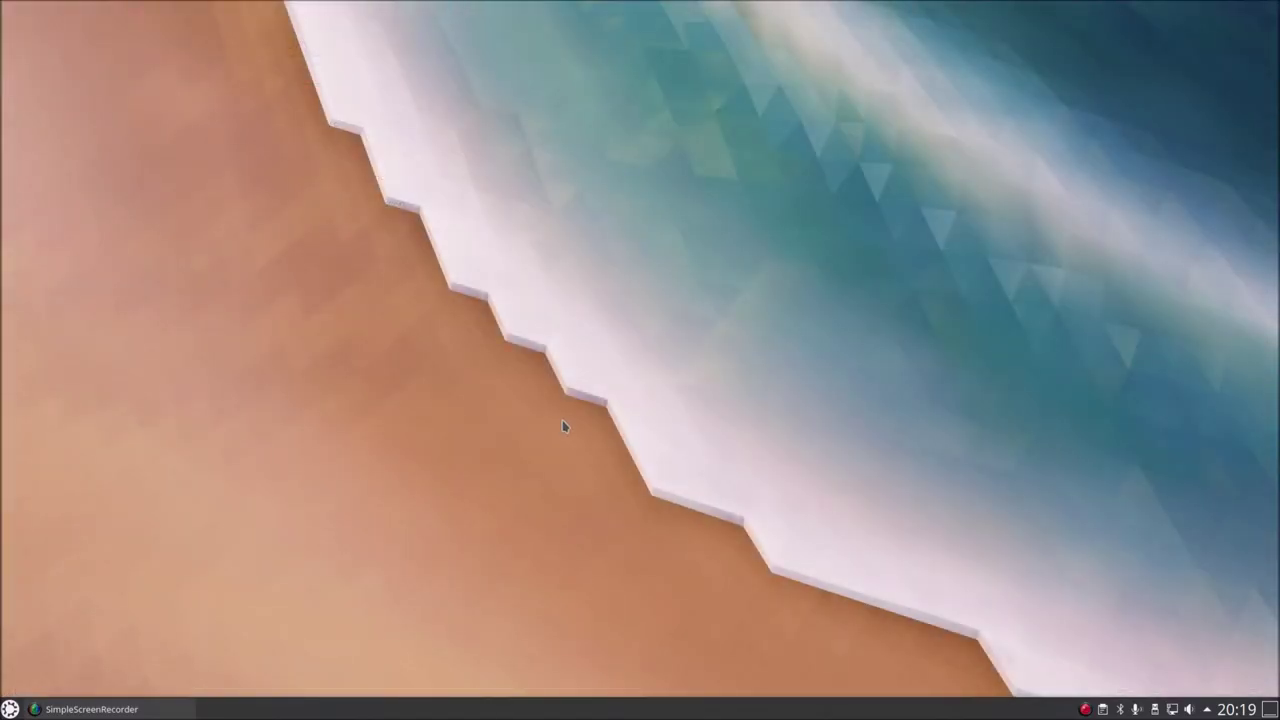
Relaunch Discover via 'dis', maximise it and show its Mises à jour page
key(super)
text(dis)
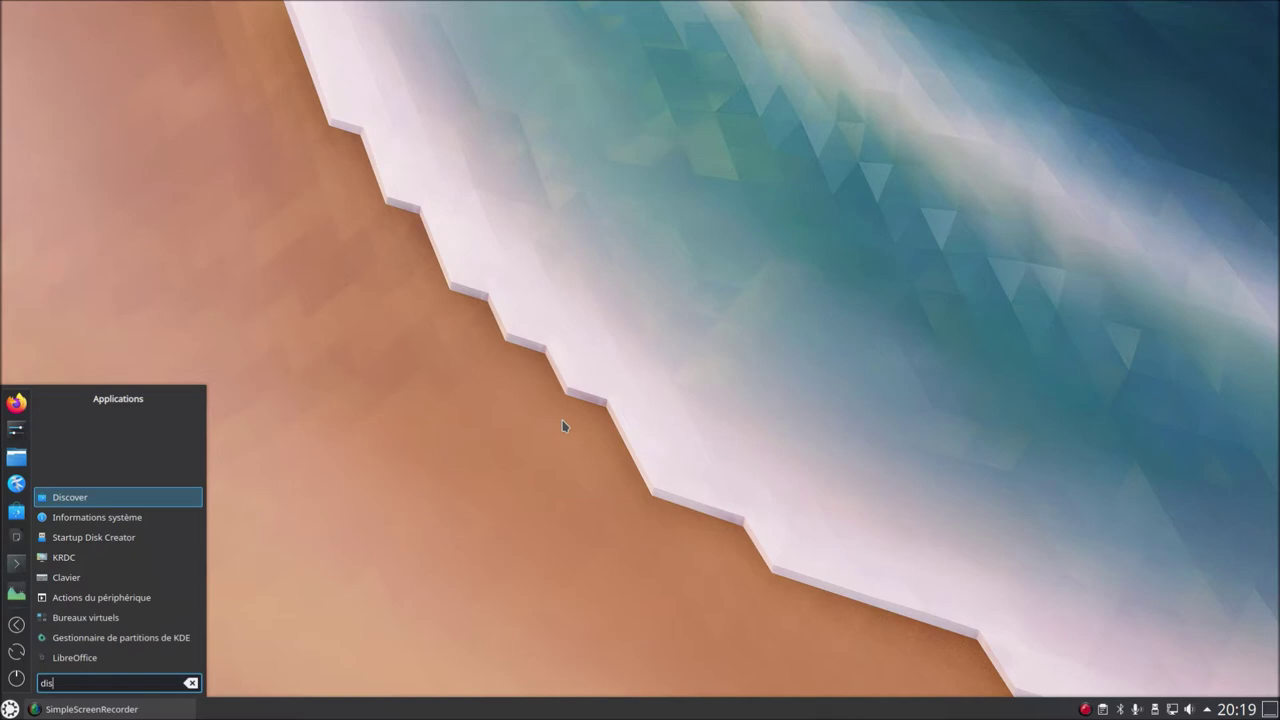
key(Return)
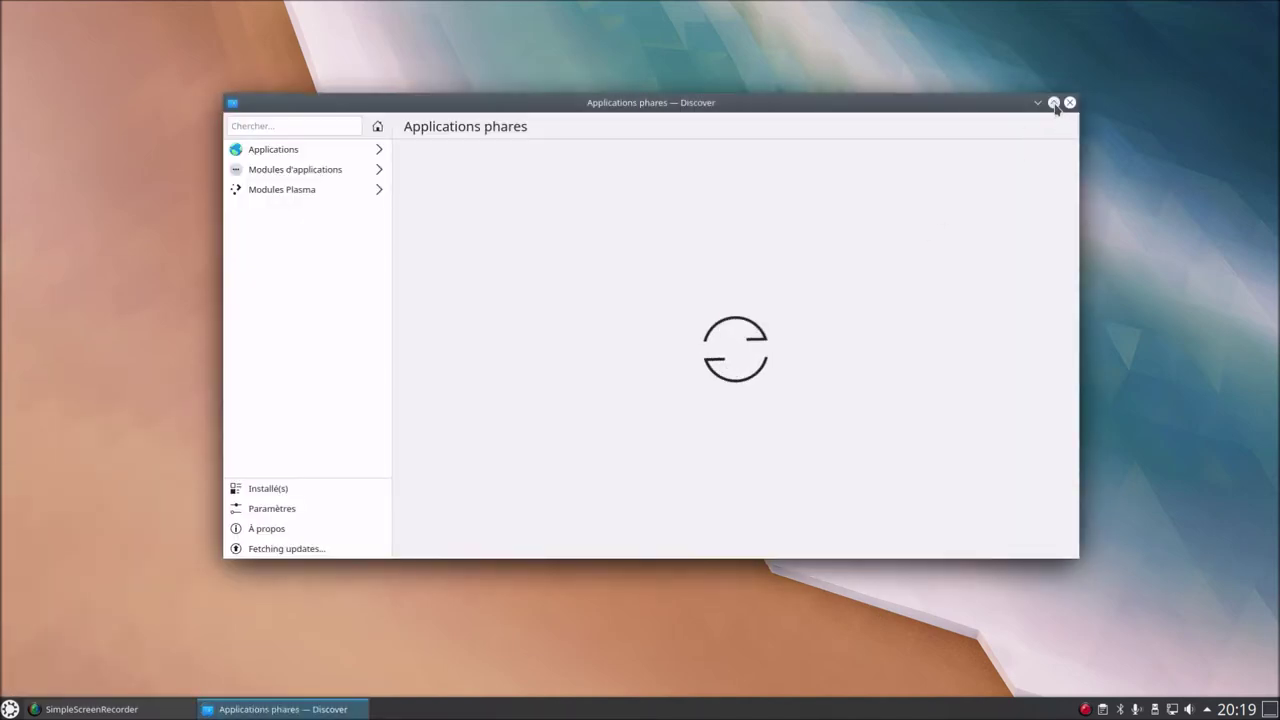
click(1056, 106)
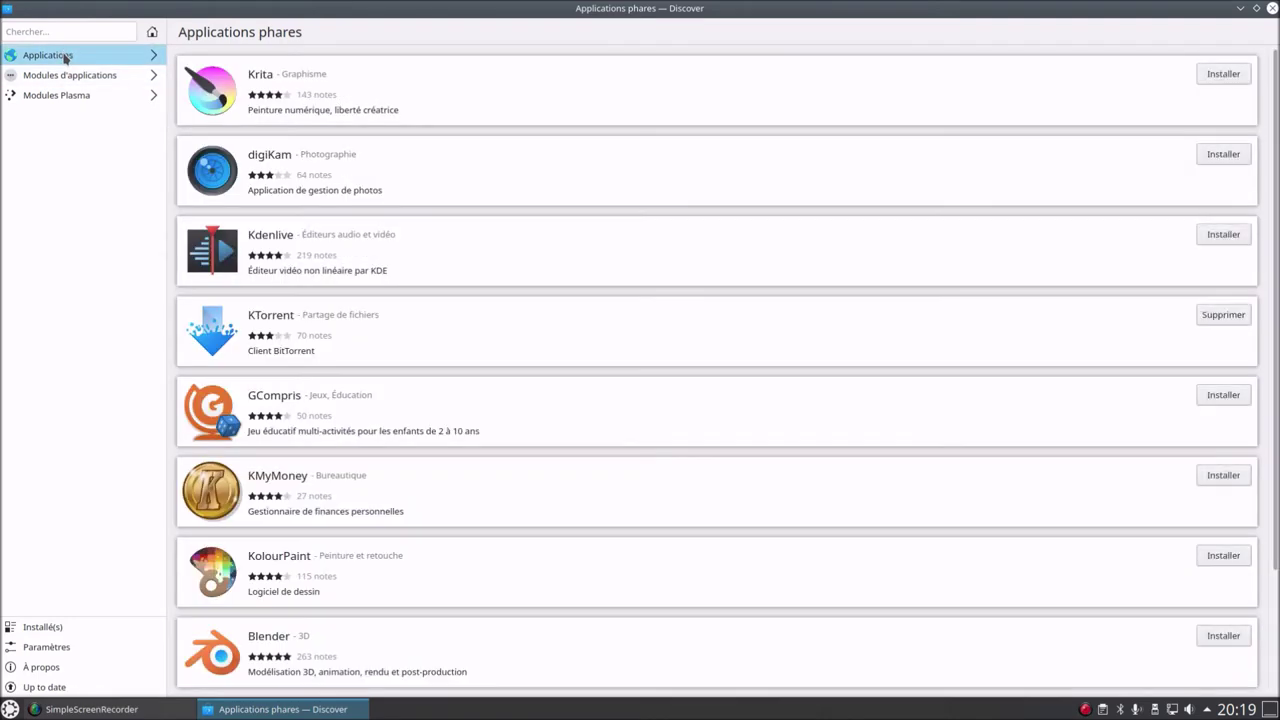
click(50, 688)
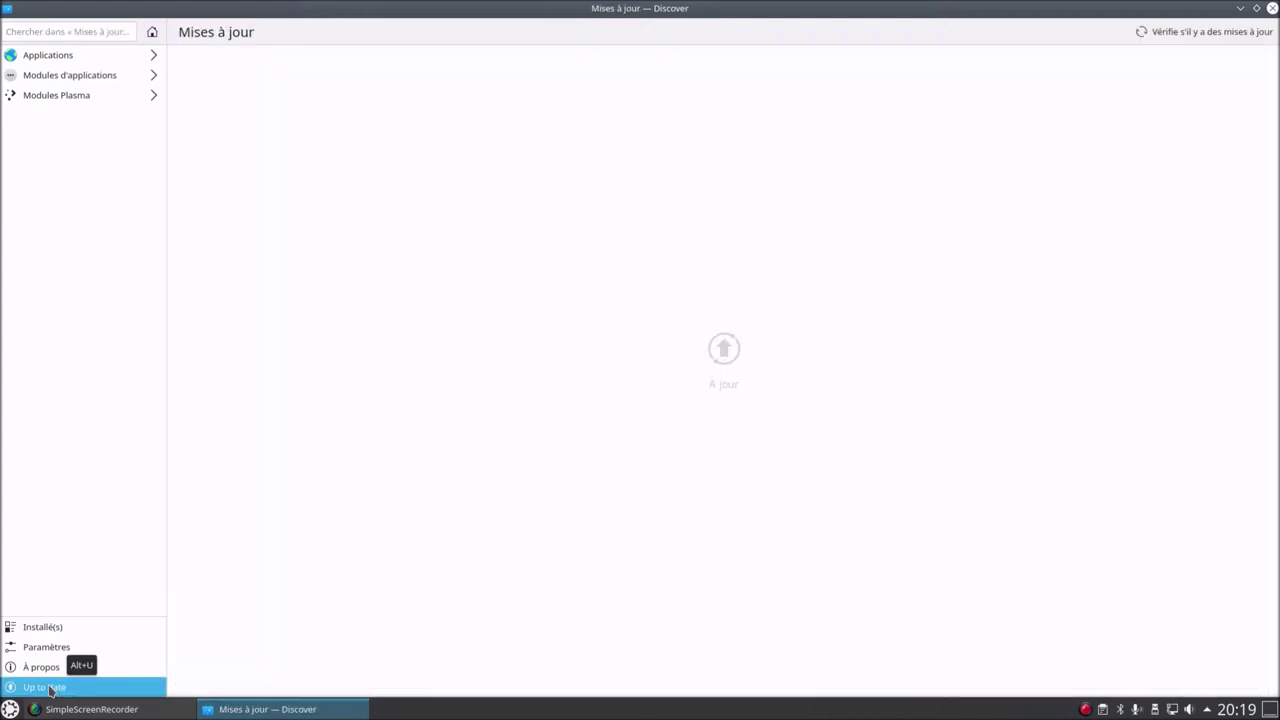
Check for updates, then view Discover's À propos page and its Paramètres software sources
click(1199, 33)
click(118, 668)
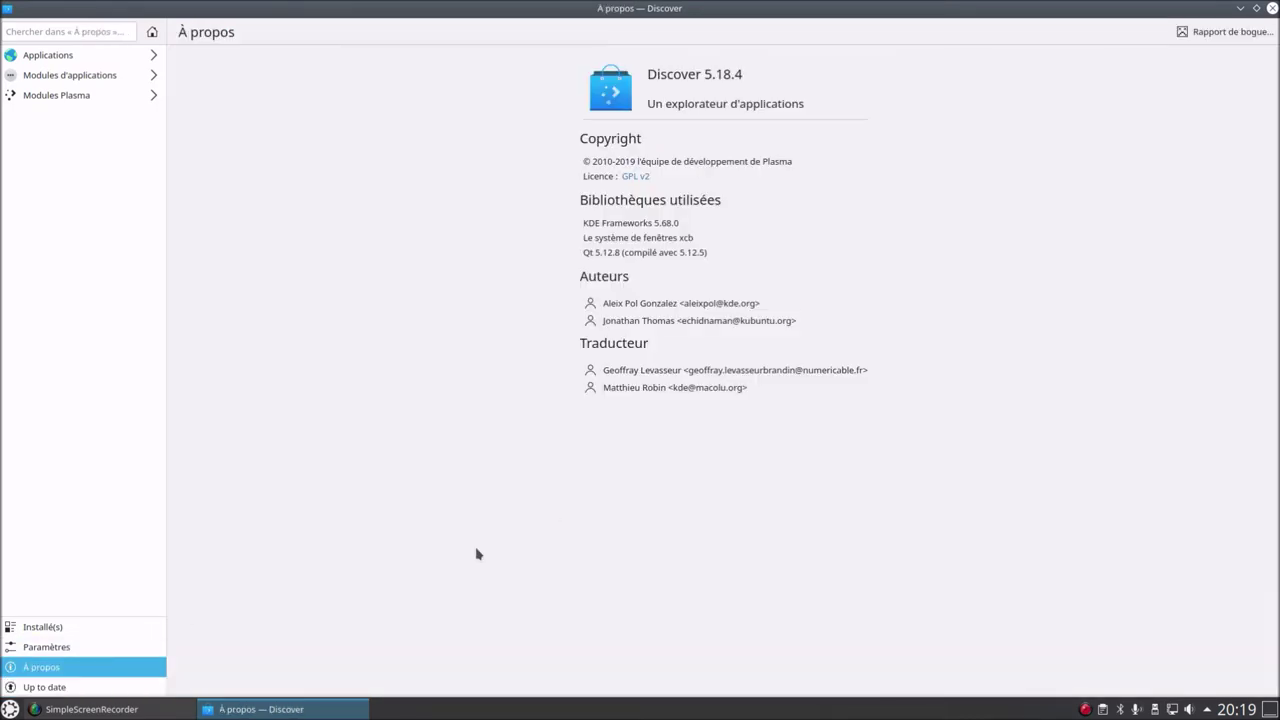
click(85, 650)
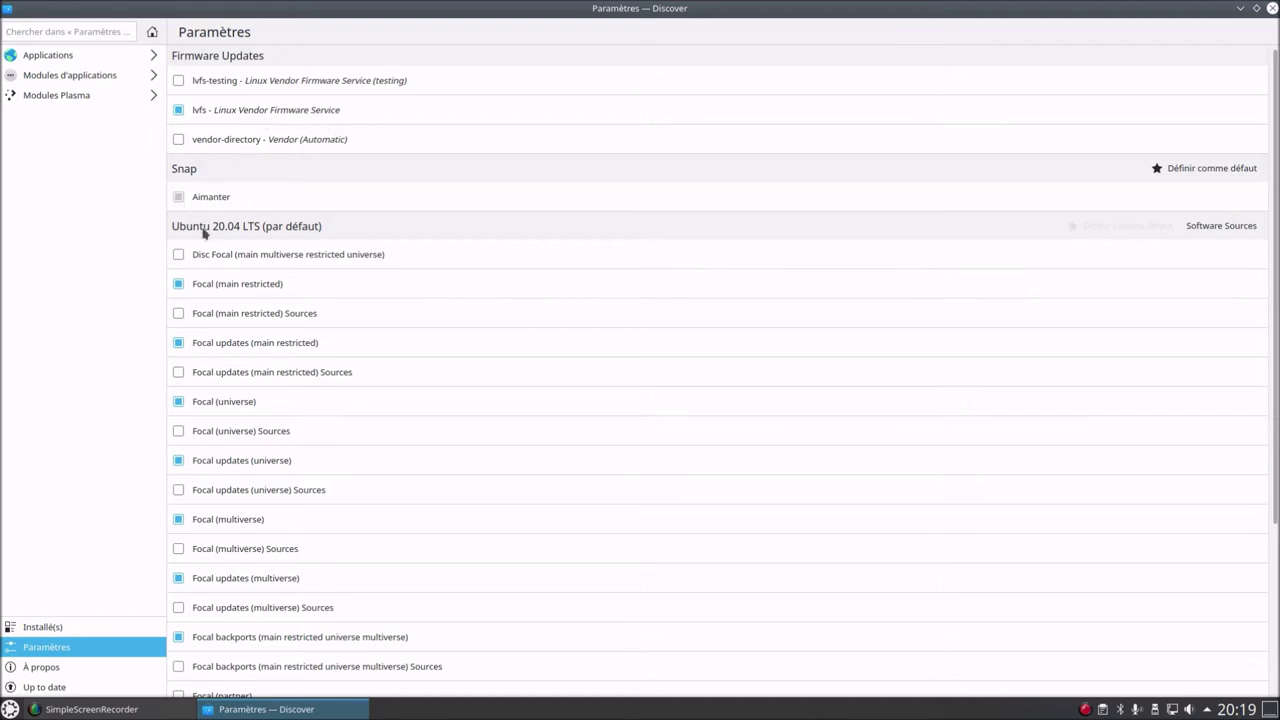
Switch the default source to Snap and back to Ubuntu 20.04 LTS twice, then open Applications
scroll(270, 372, down, 2)
scroll(272, 374, down, 2)
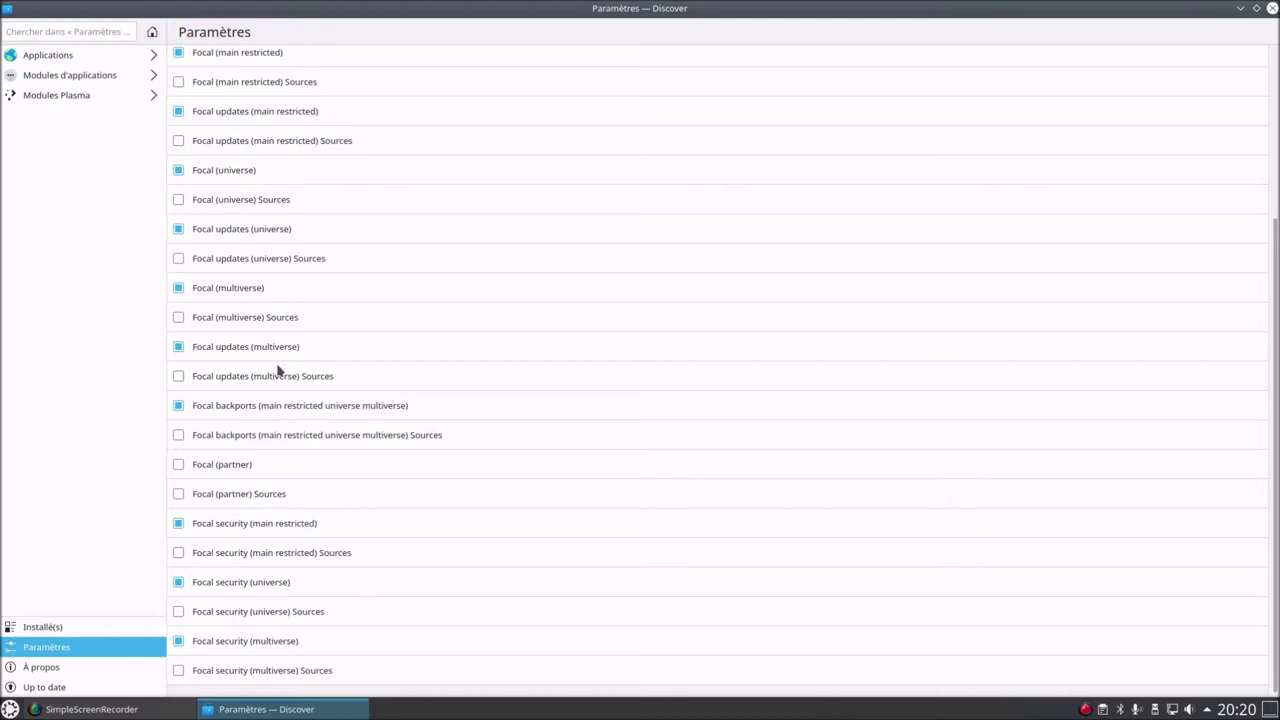
scroll(280, 366, up, 4)
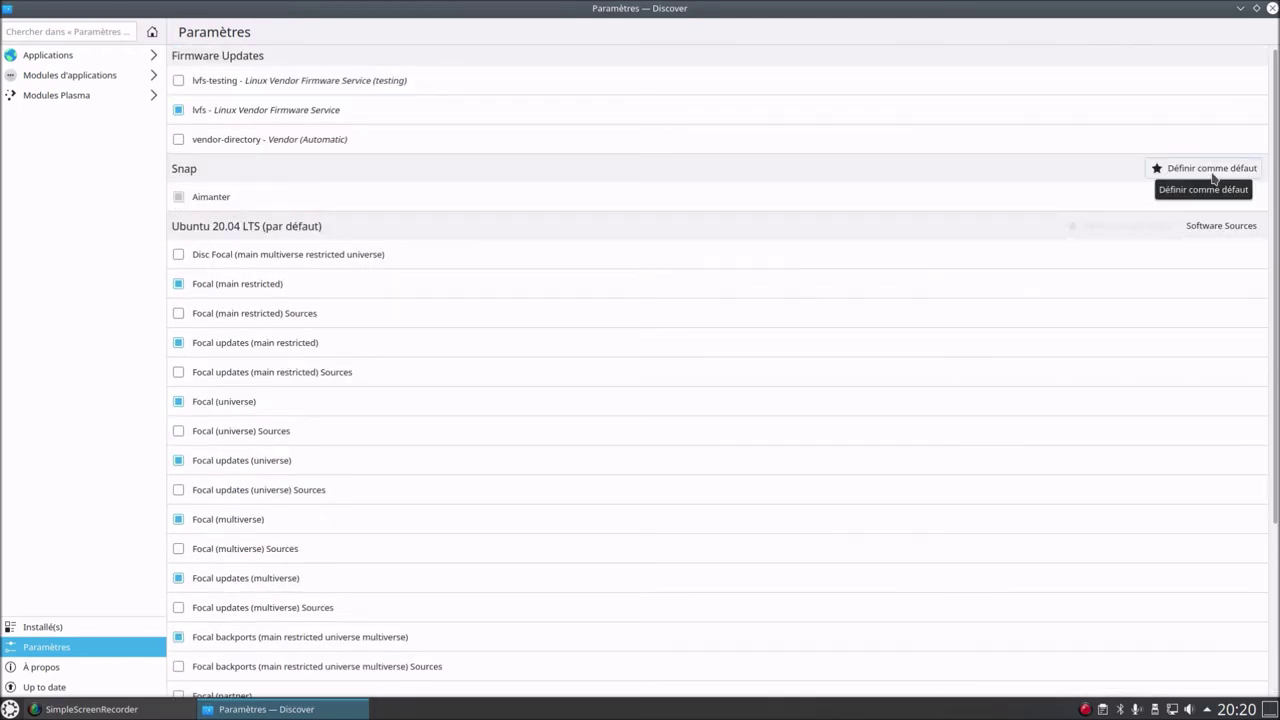
click(1248, 176)
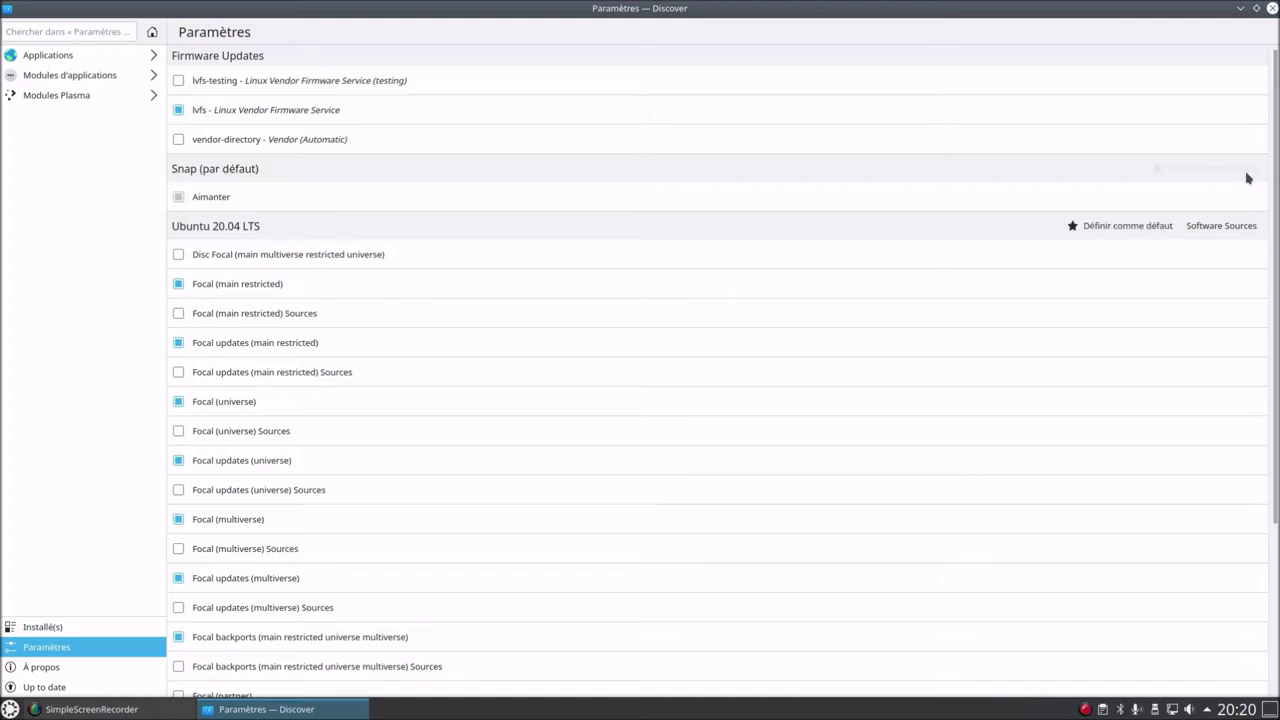
click(1136, 233)
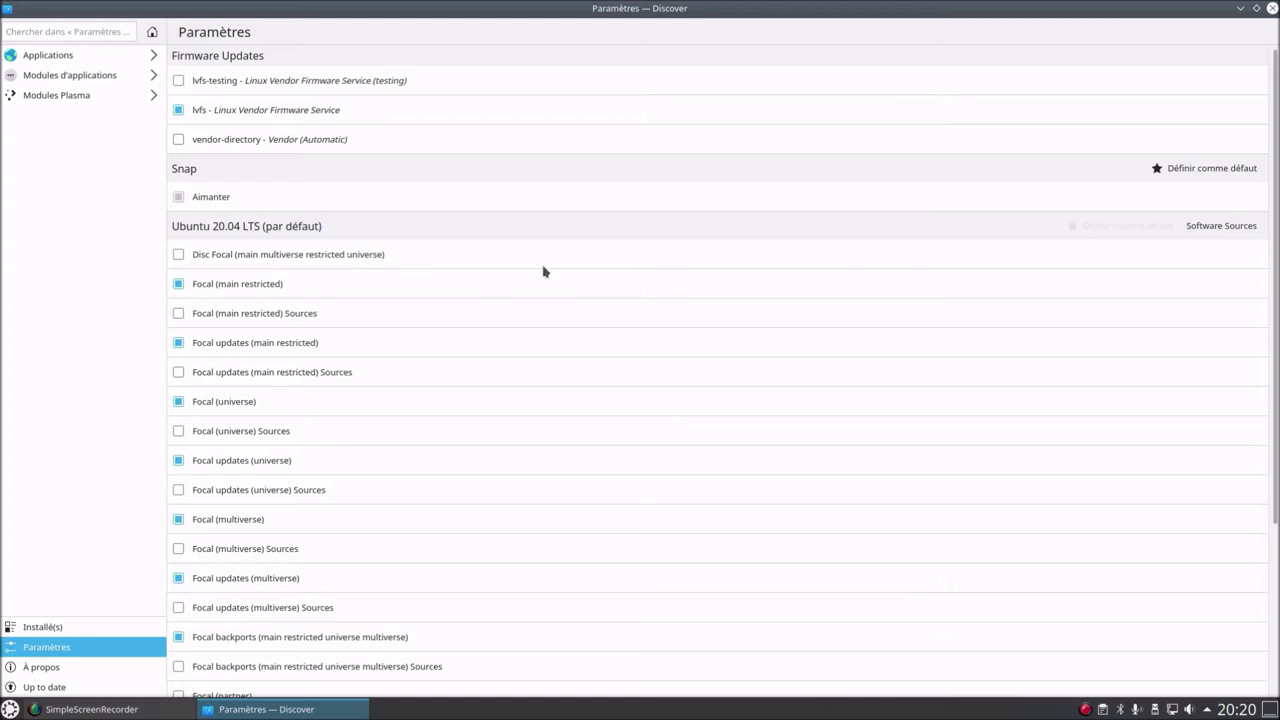
click(1203, 170)
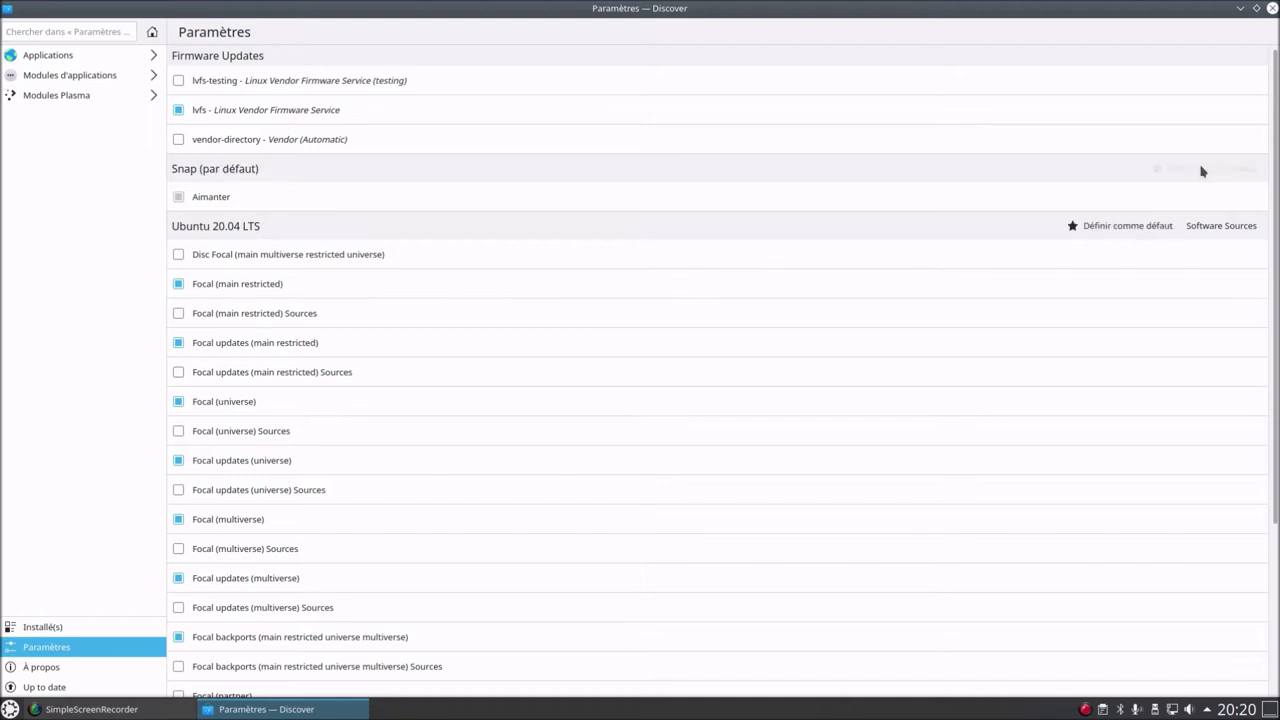
click(1095, 232)
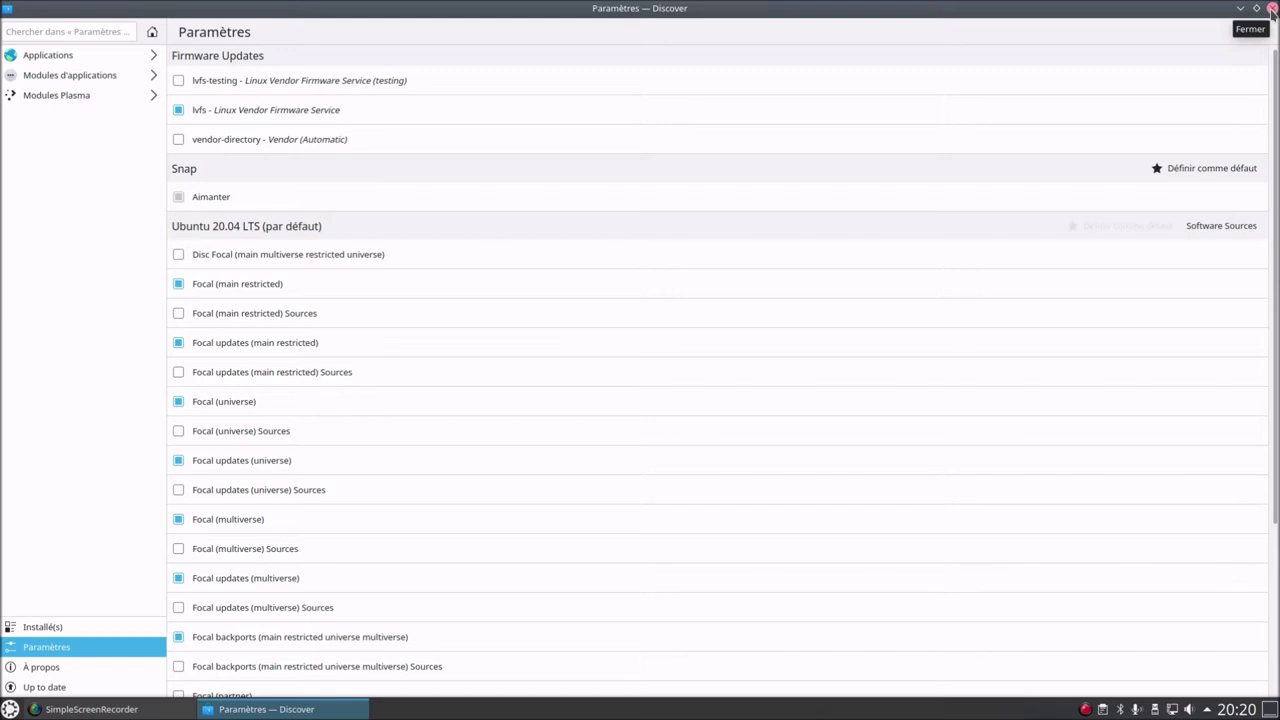
click(66, 55)
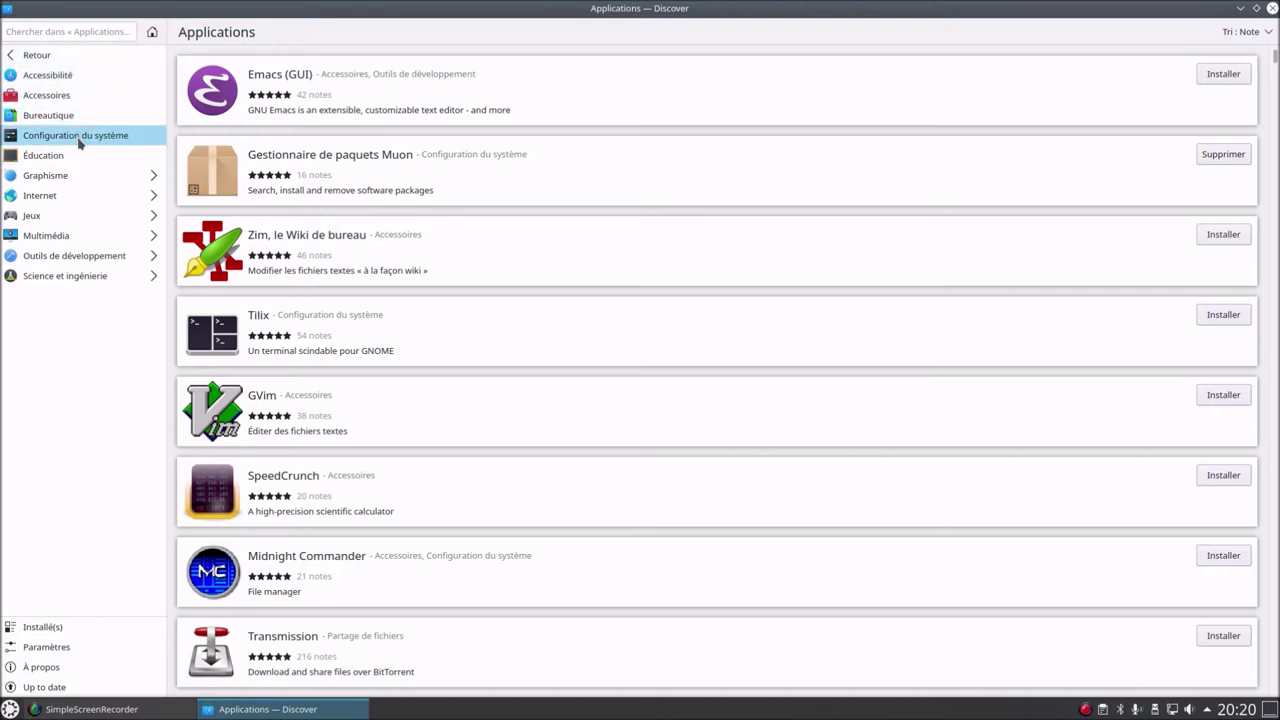
Browse Multimédia > Lecteurs vidéo, view HandBrake, go back and reopen Lecteurs vidéo
click(83, 238)
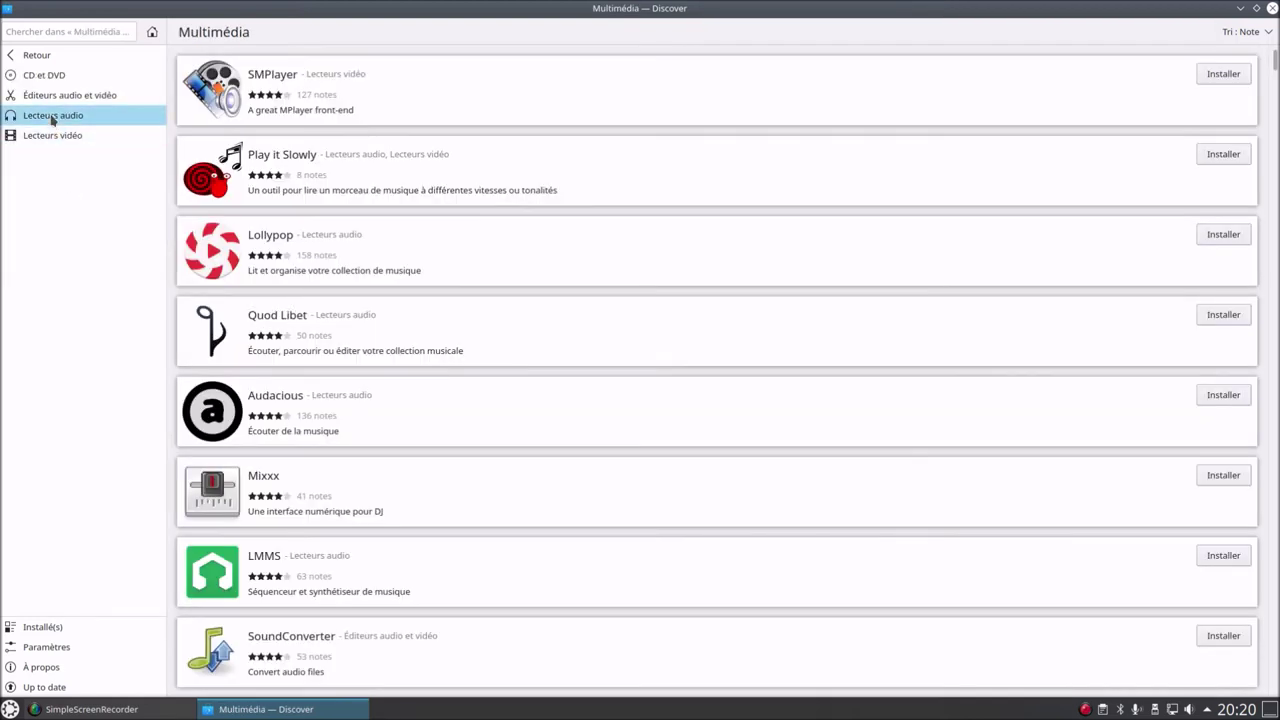
click(57, 136)
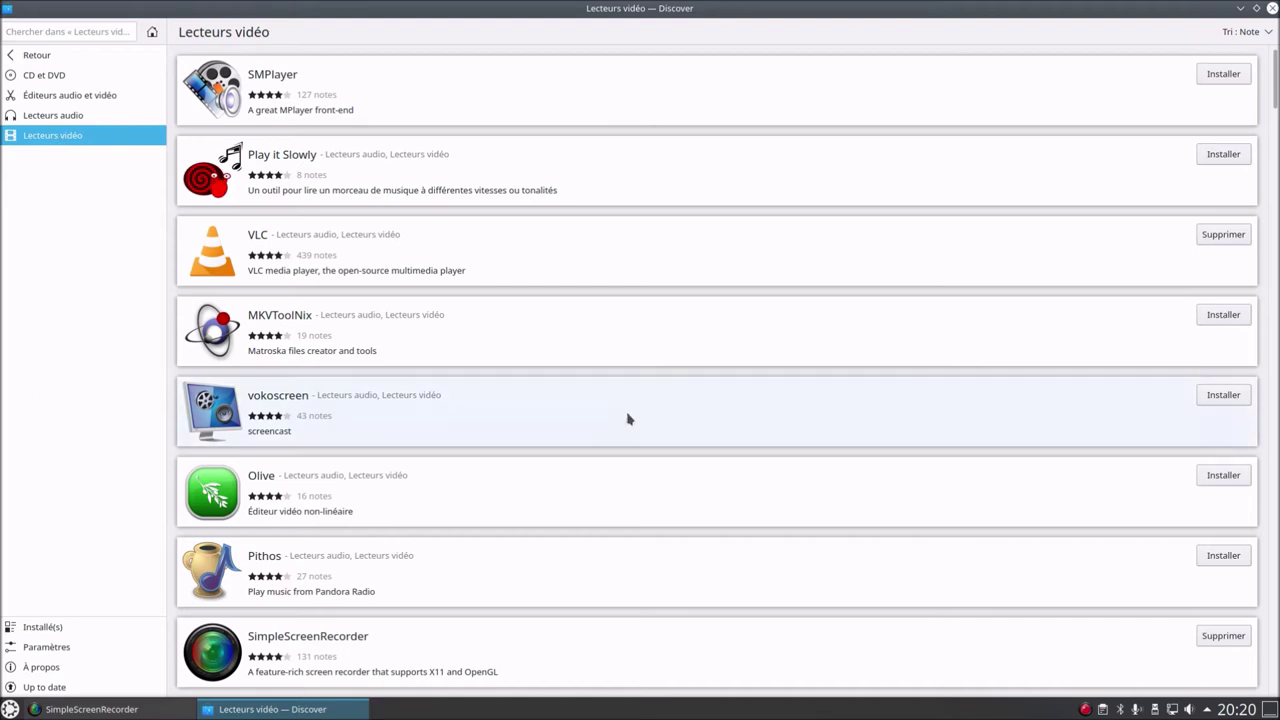
scroll(843, 478, down, 5)
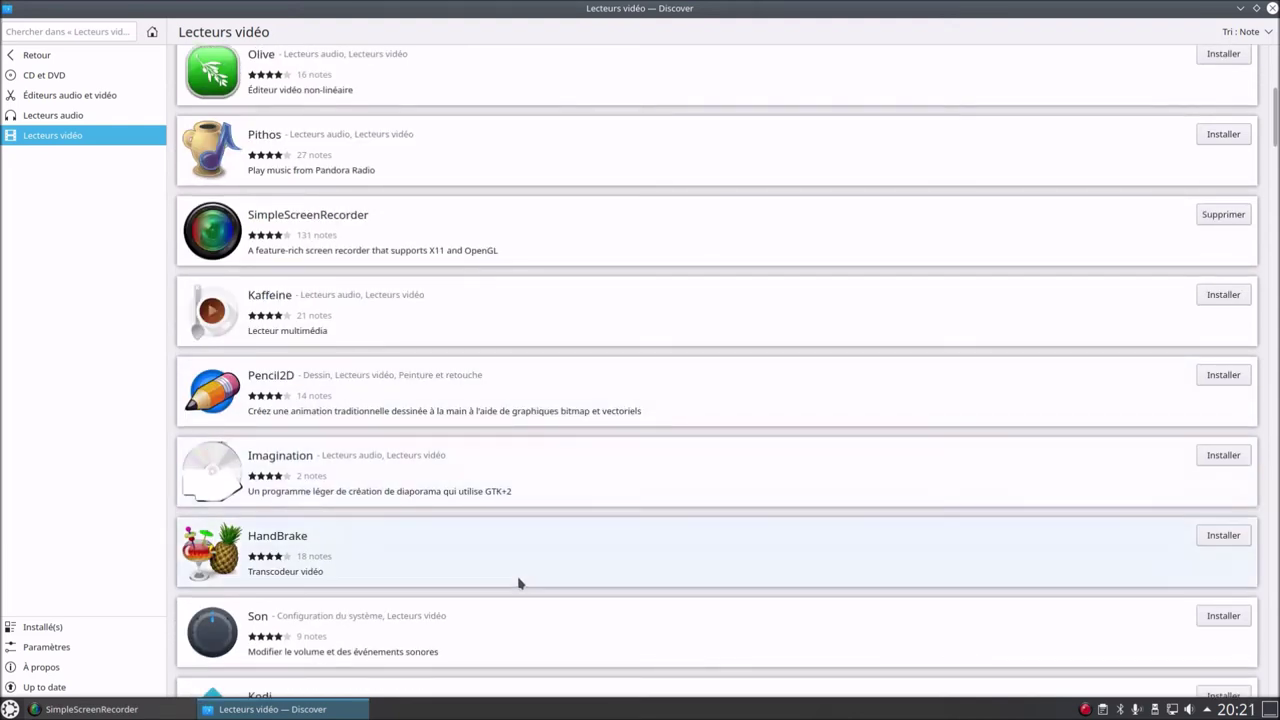
click(490, 560)
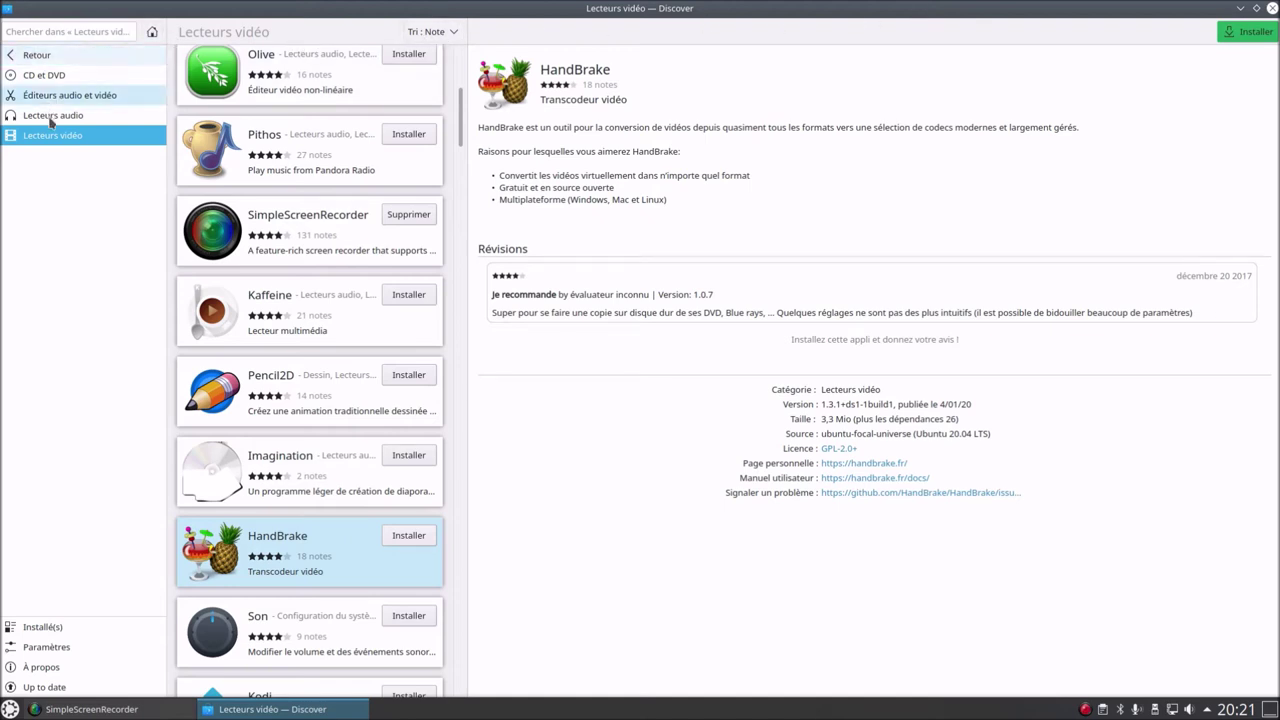
click(40, 54)
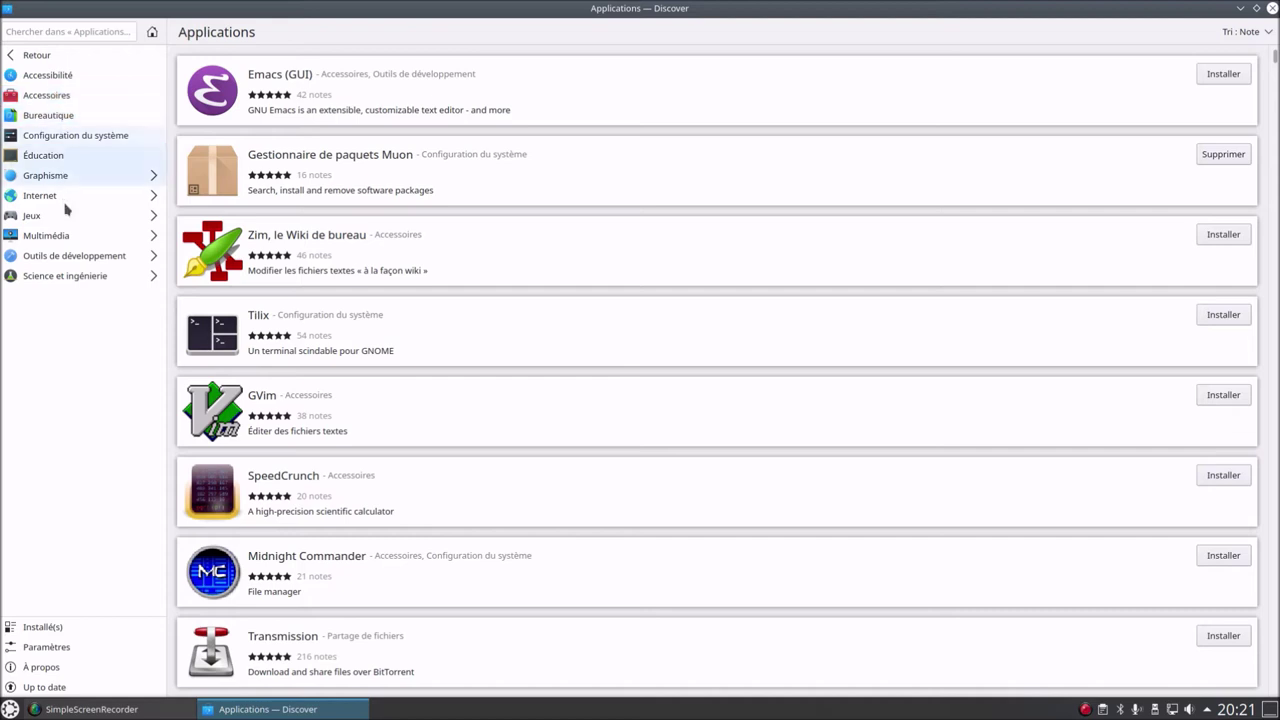
click(74, 236)
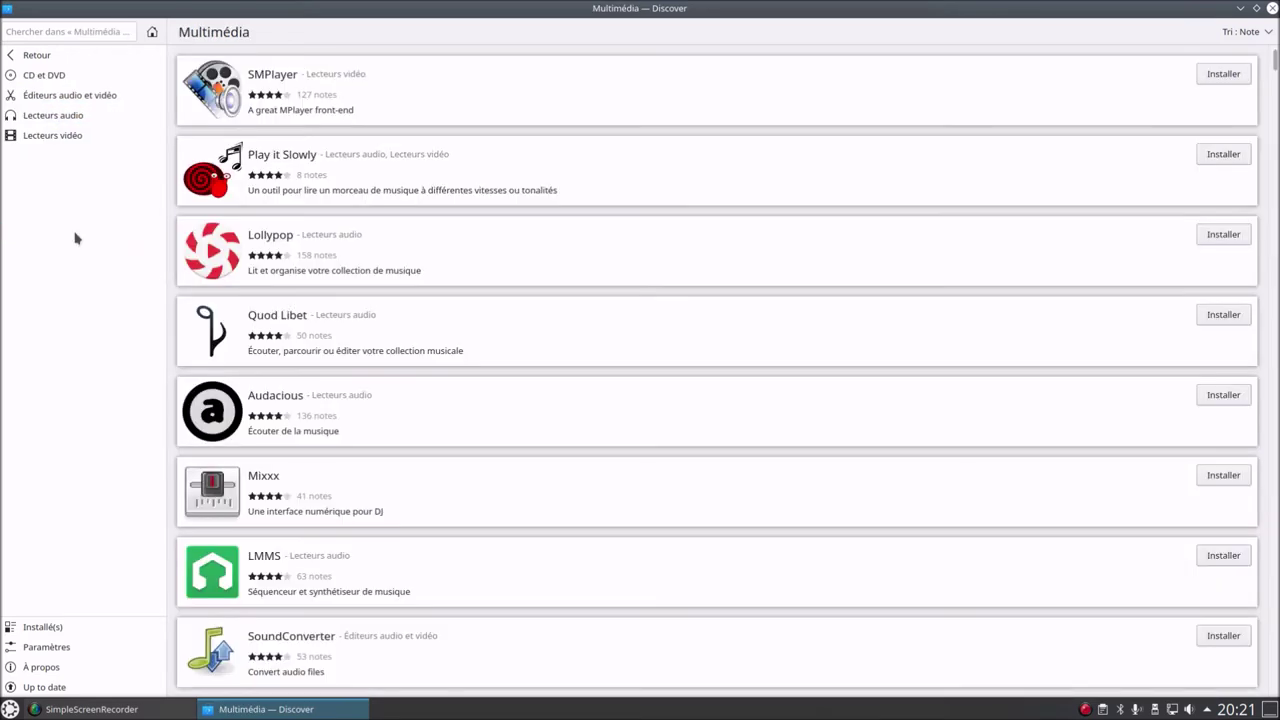
click(74, 134)
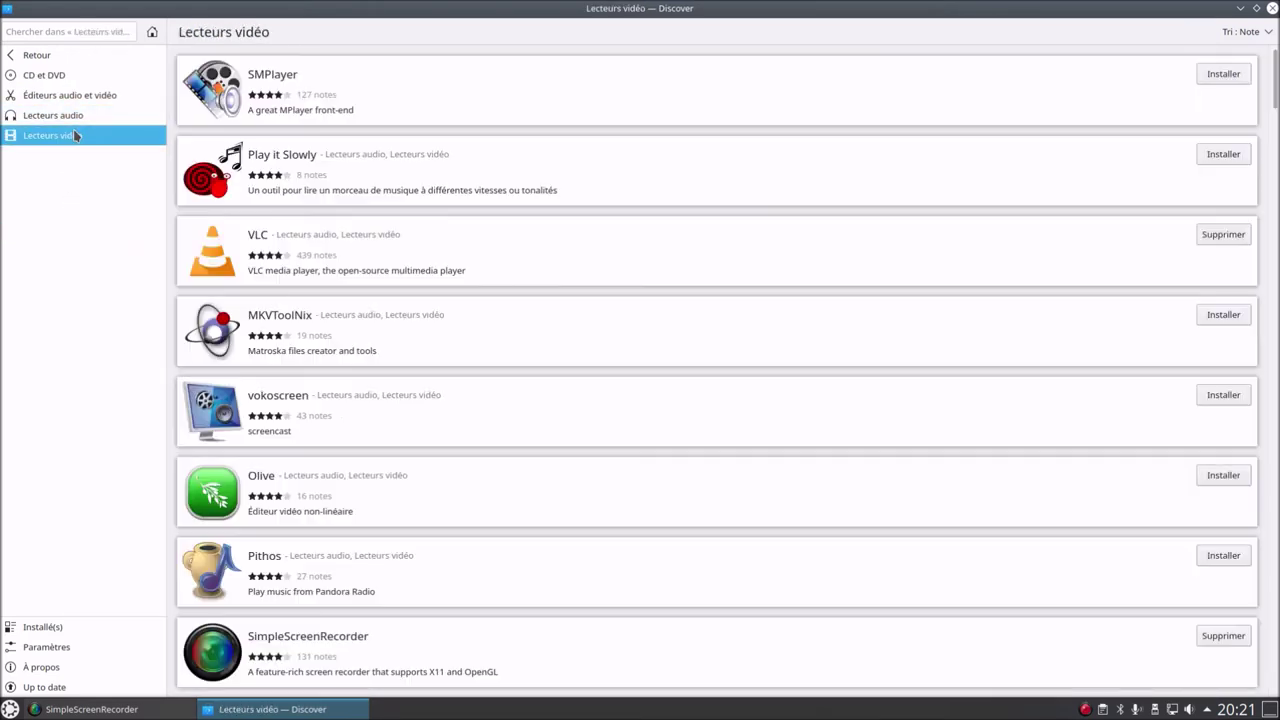
View SMPlayer, Play it Slowly, VLC, MKVToolNix, vokoscreen, Olive, Pithos and SimpleScreenRecorder details in turn
click(401, 82)
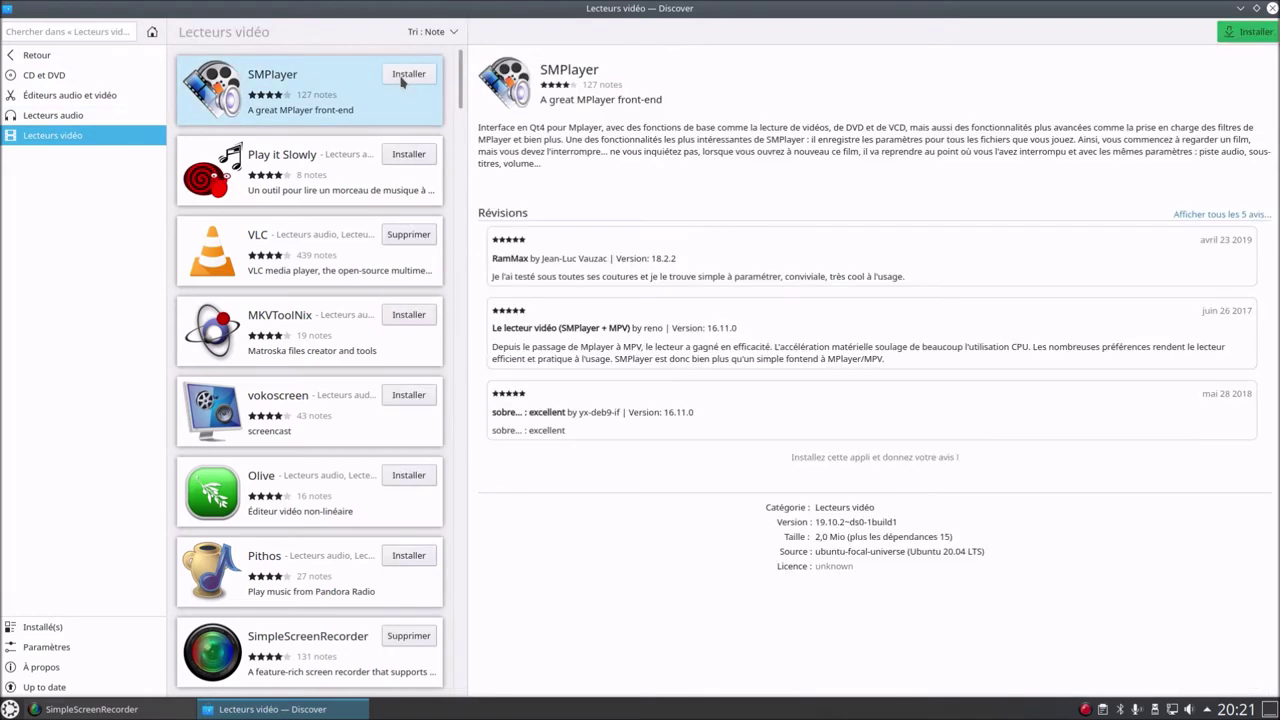
click(299, 177)
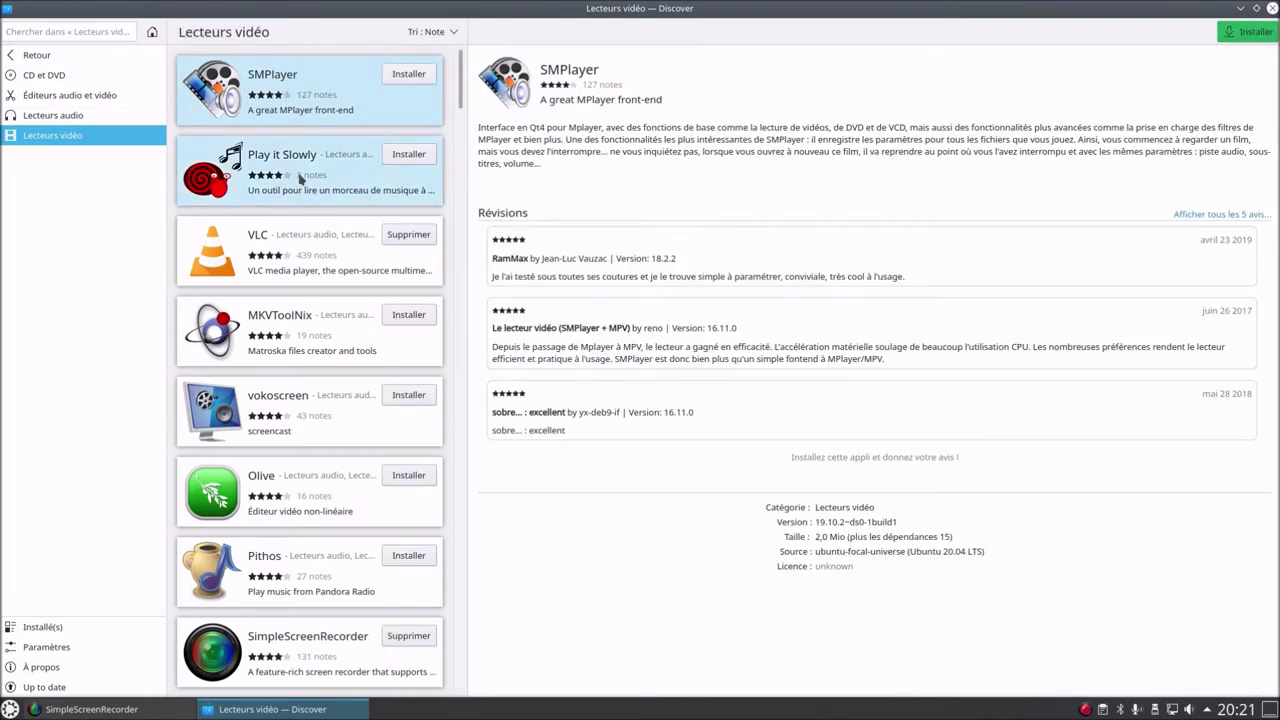
click(302, 249)
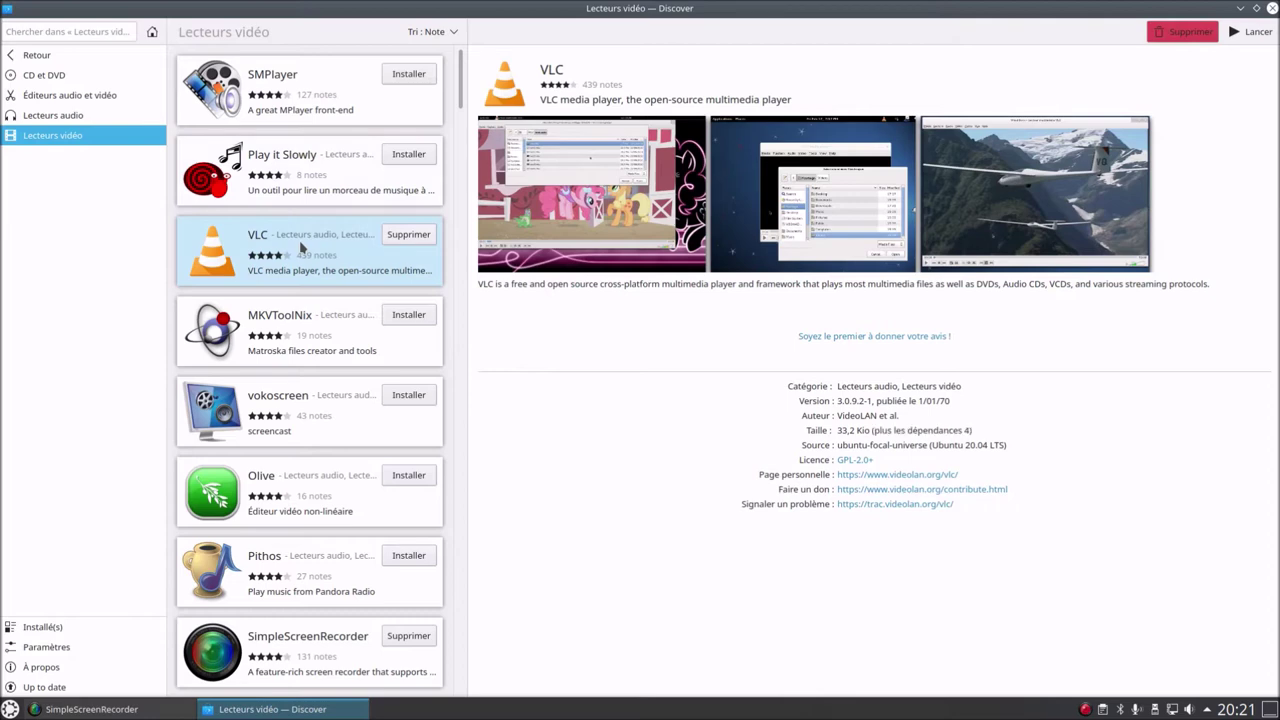
click(325, 343)
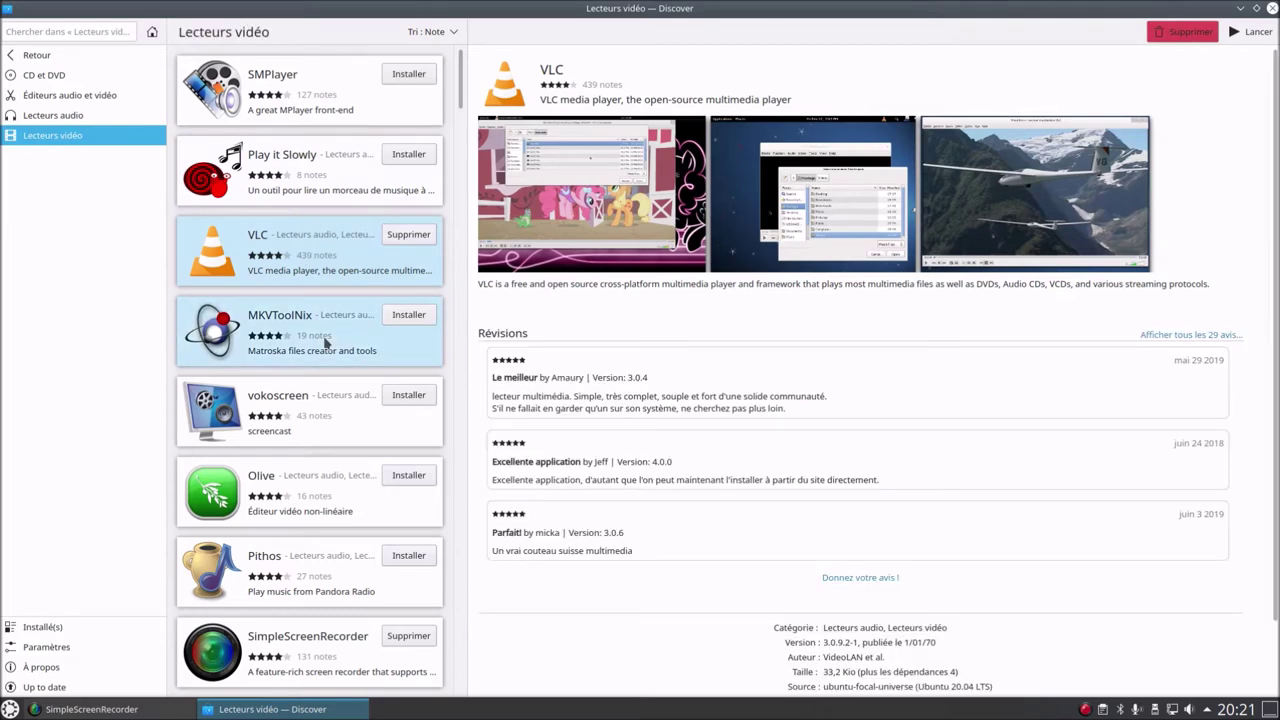
click(308, 400)
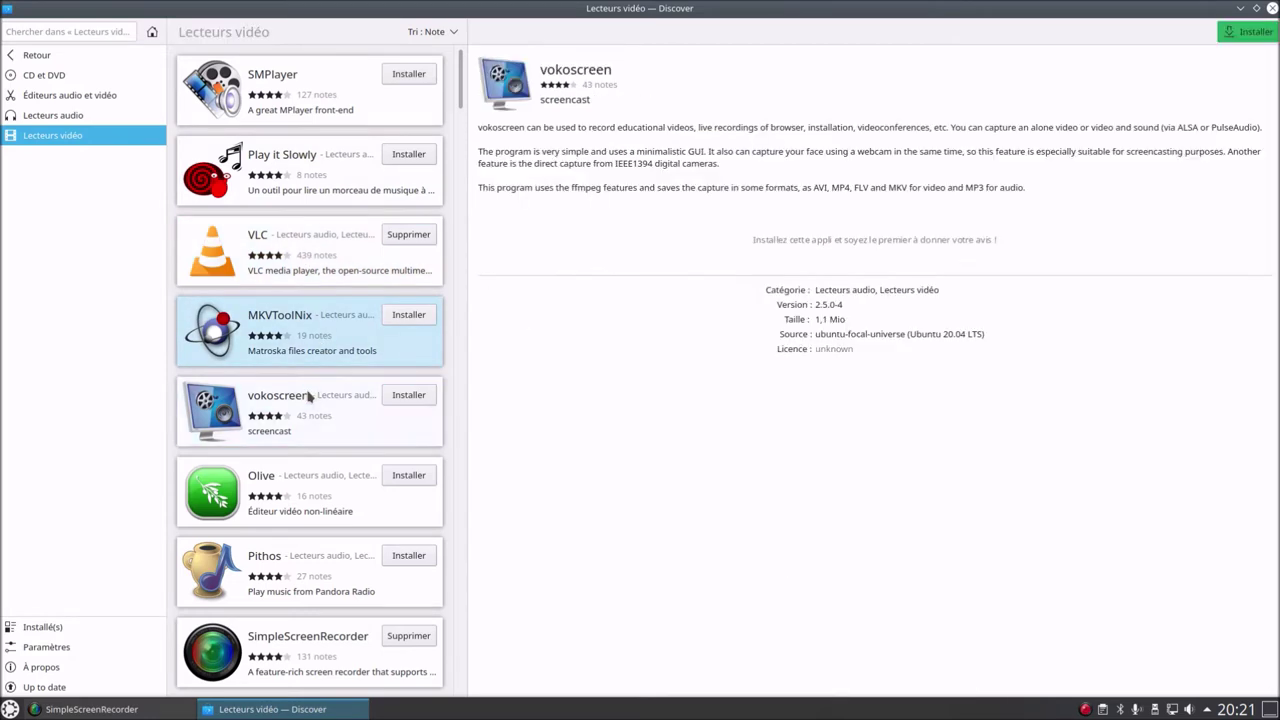
click(315, 478)
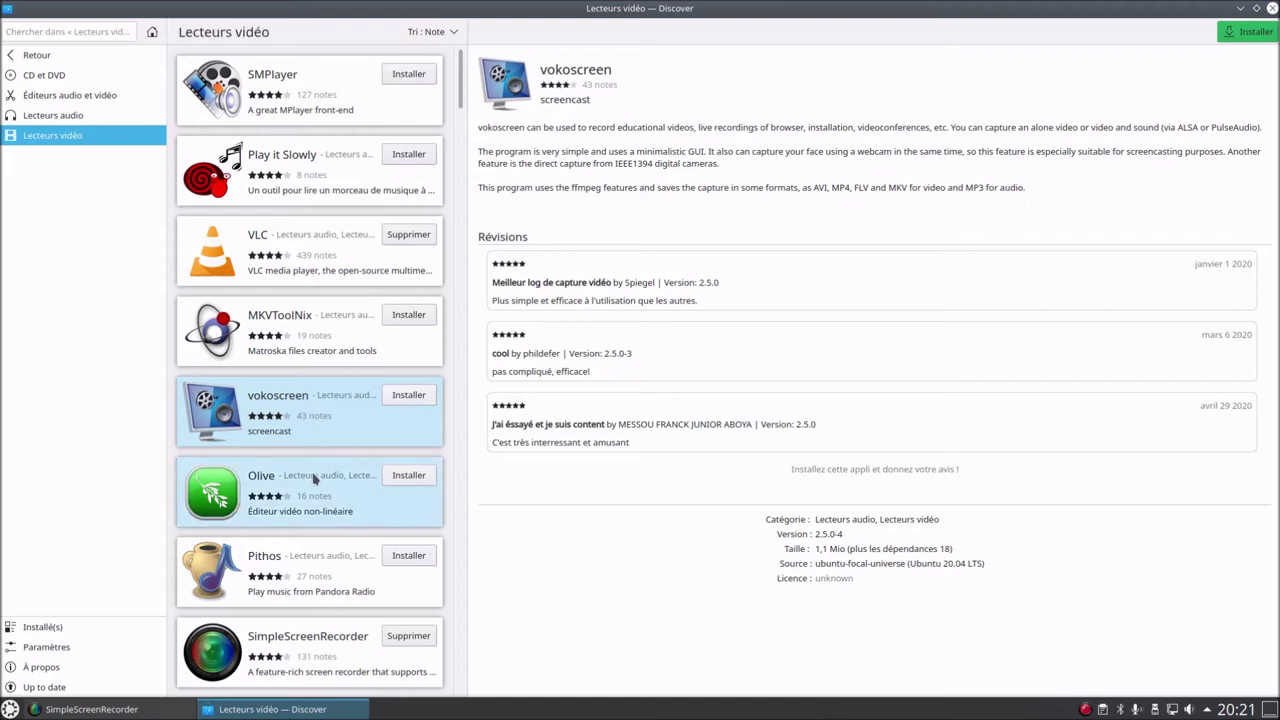
click(285, 563)
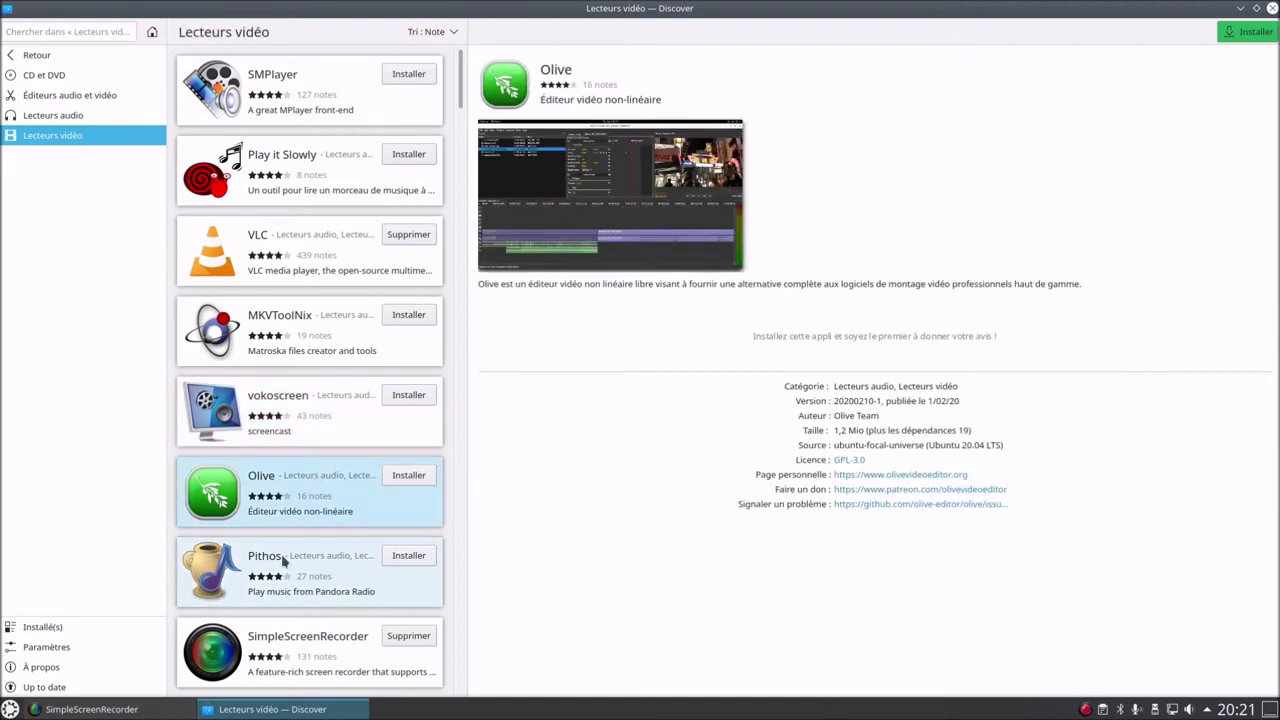
click(276, 634)
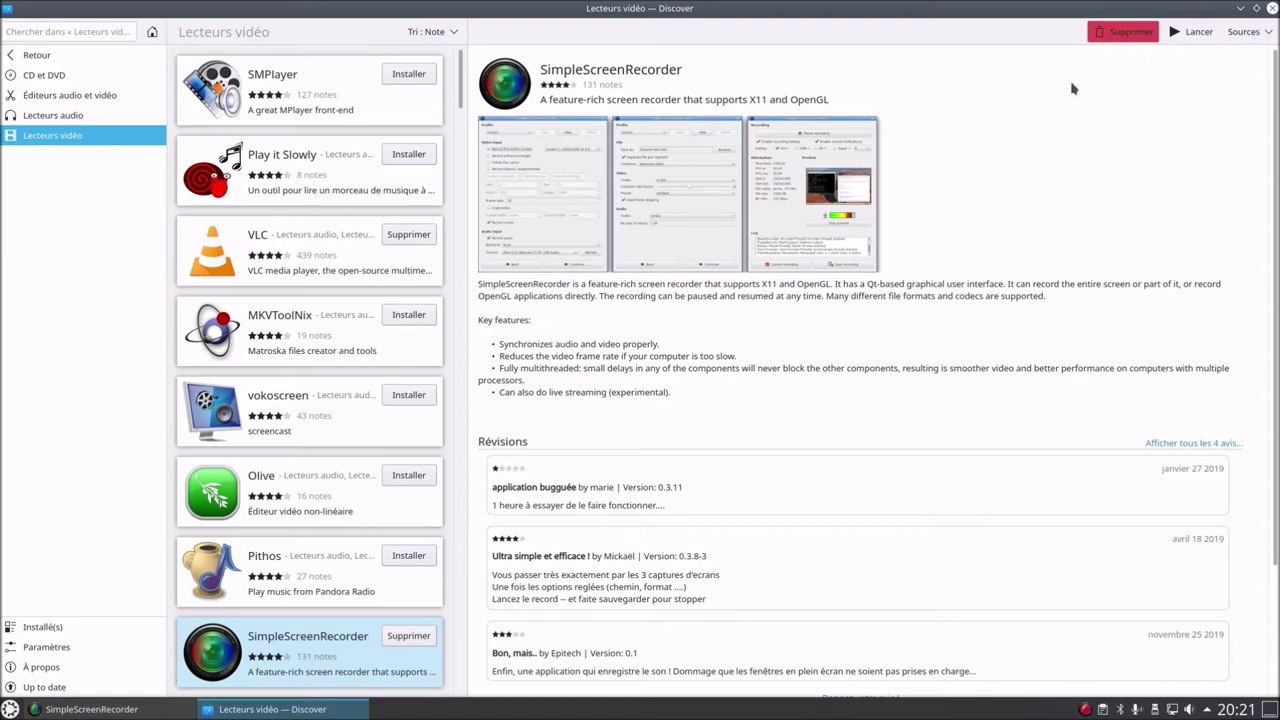
click(1268, 33)
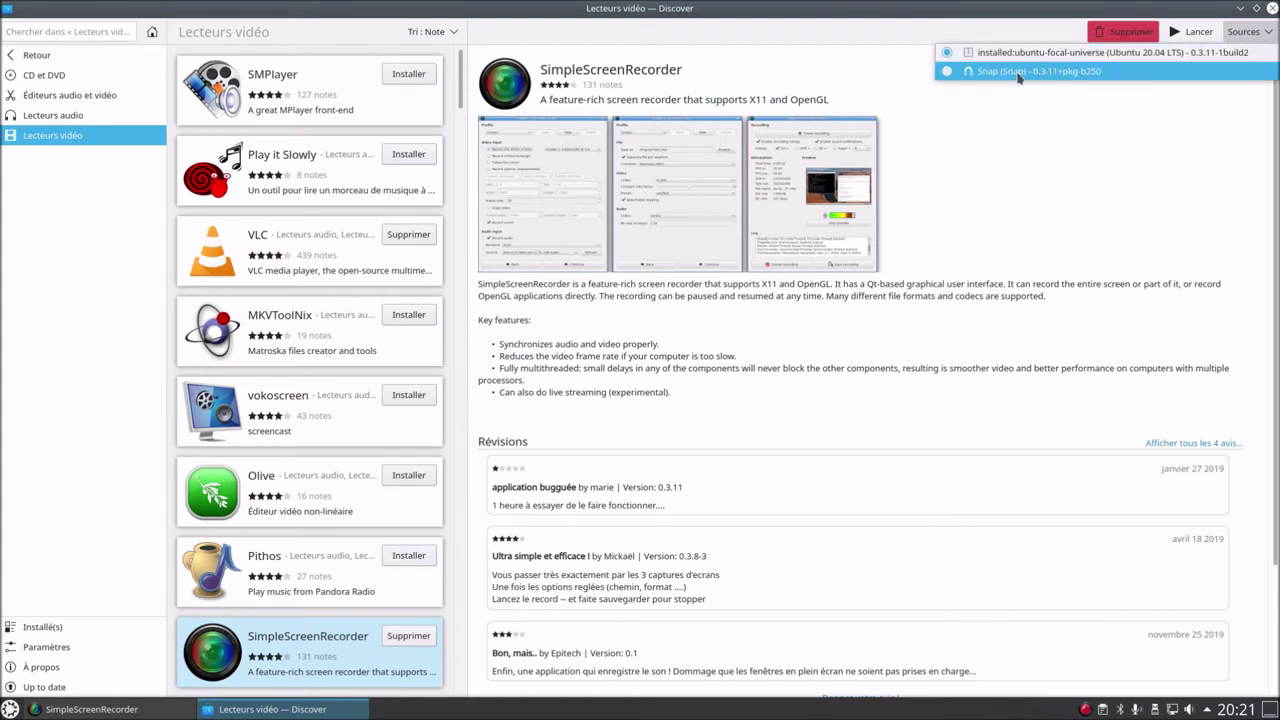
key(Escape)
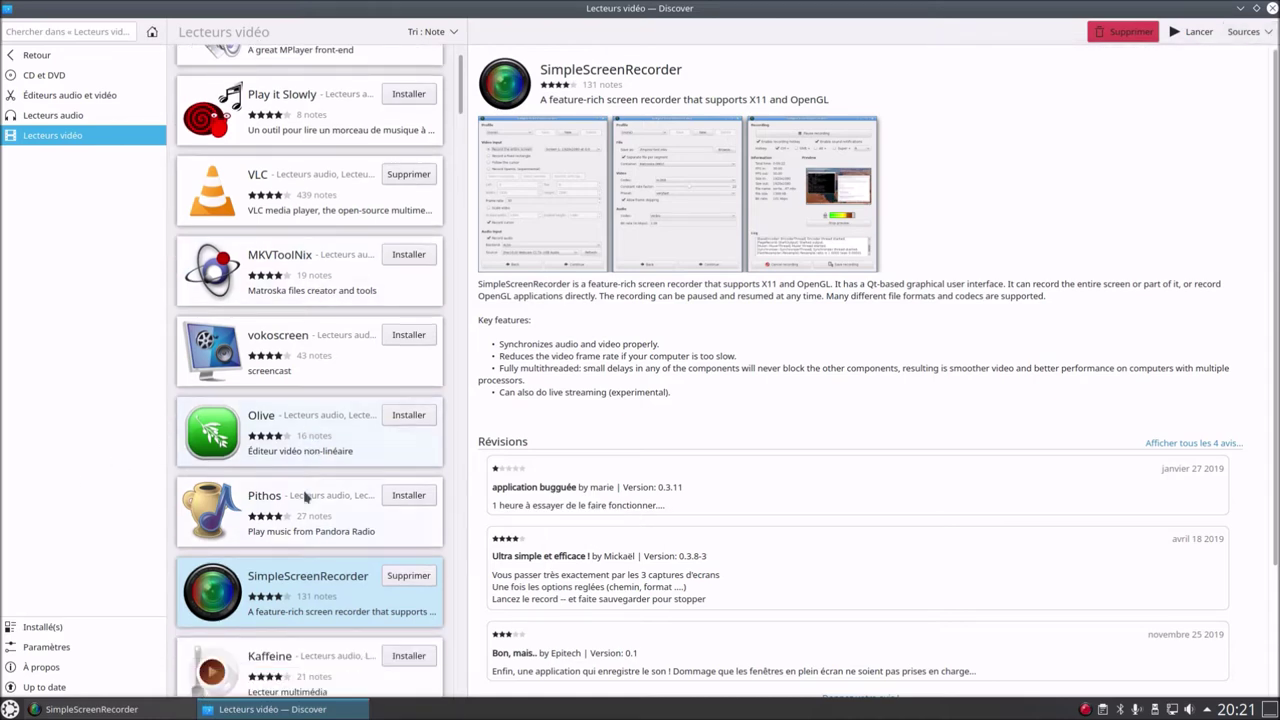
Scroll the Lecteurs vidéo list viewing Kaffeine, Pencil2D, Imagination, HandBrake, Son and Kodi details
scroll(305, 497, down, 1)
click(275, 640)
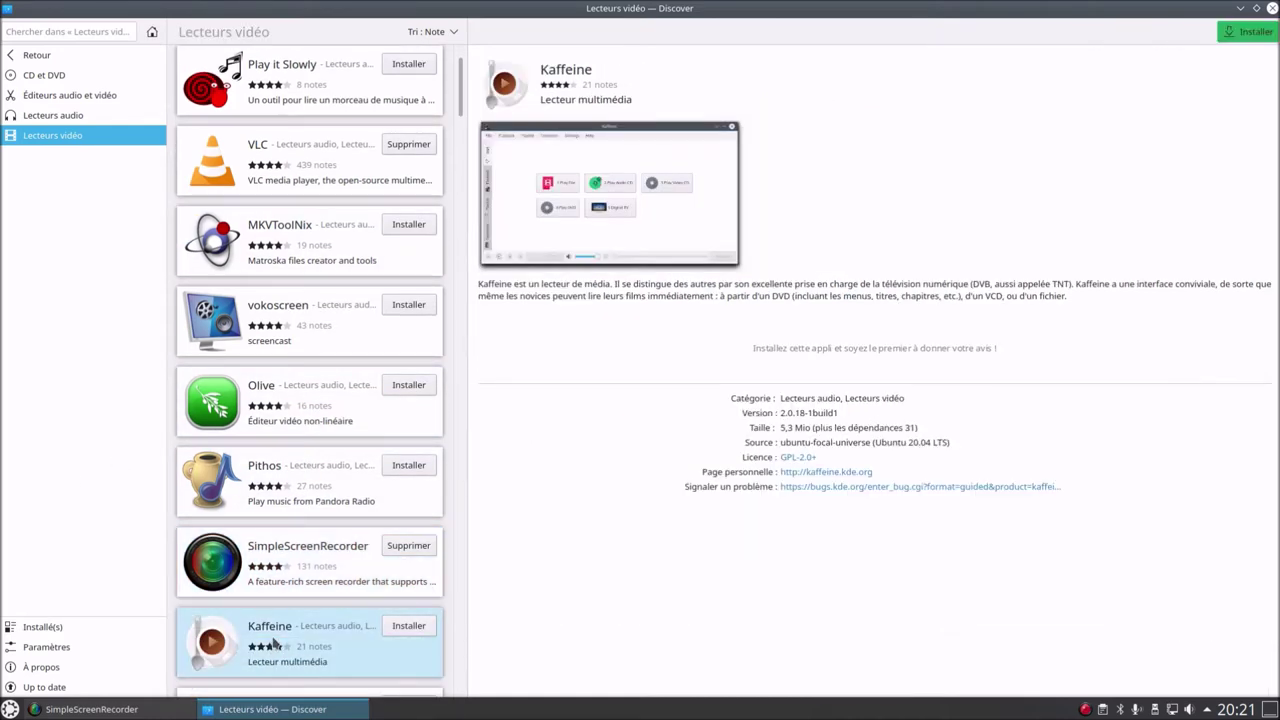
scroll(280, 625, down, 4)
click(288, 604)
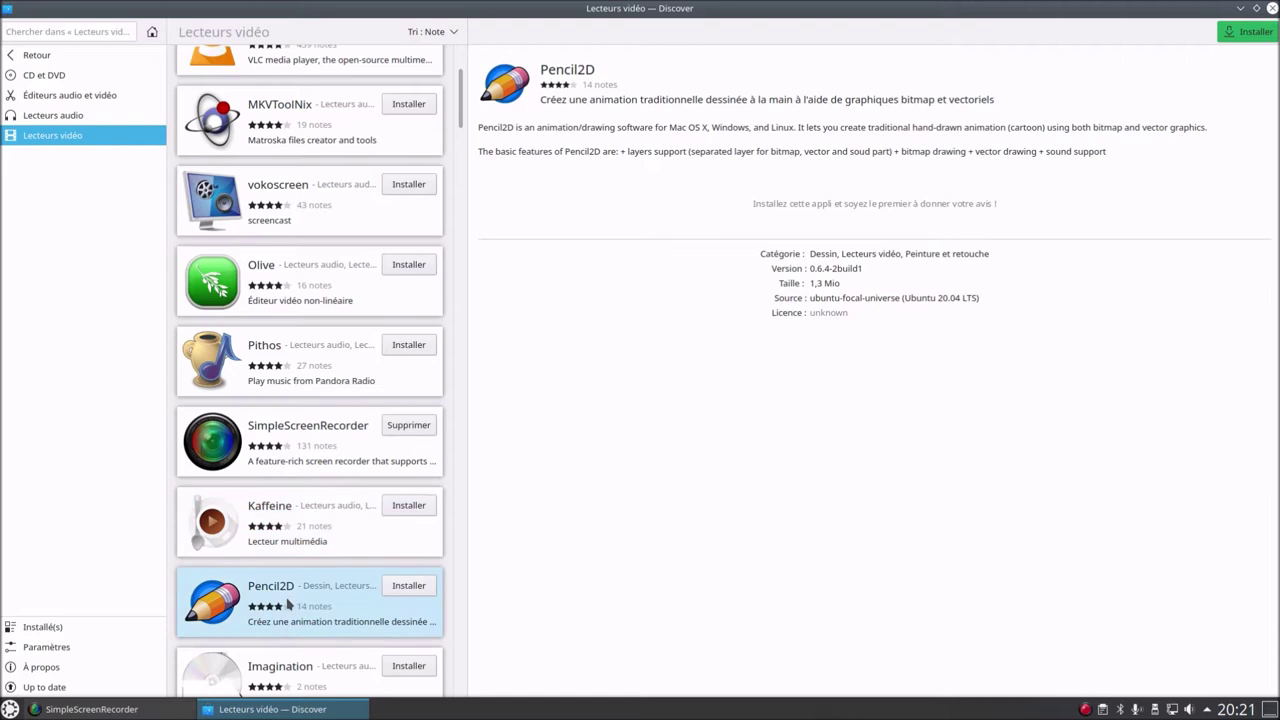
scroll(288, 604, down, 3)
click(288, 598)
scroll(288, 598, down, 3)
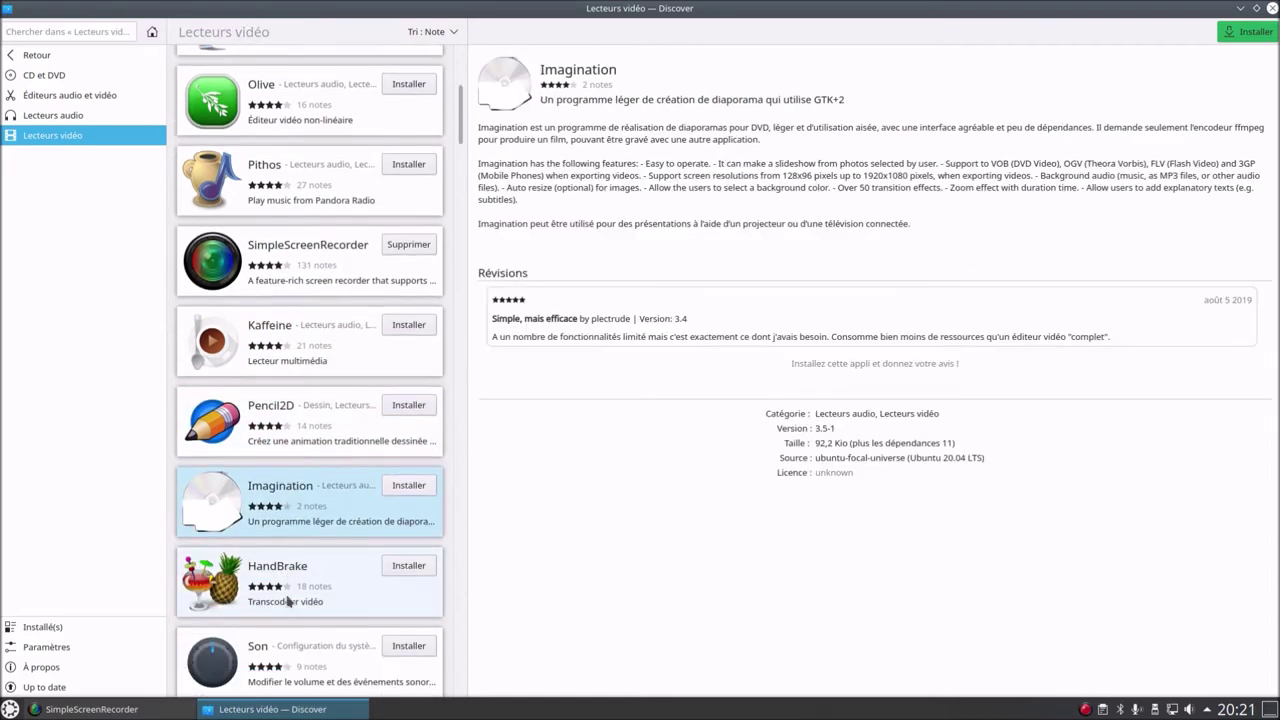
click(287, 587)
scroll(288, 591, down, 3)
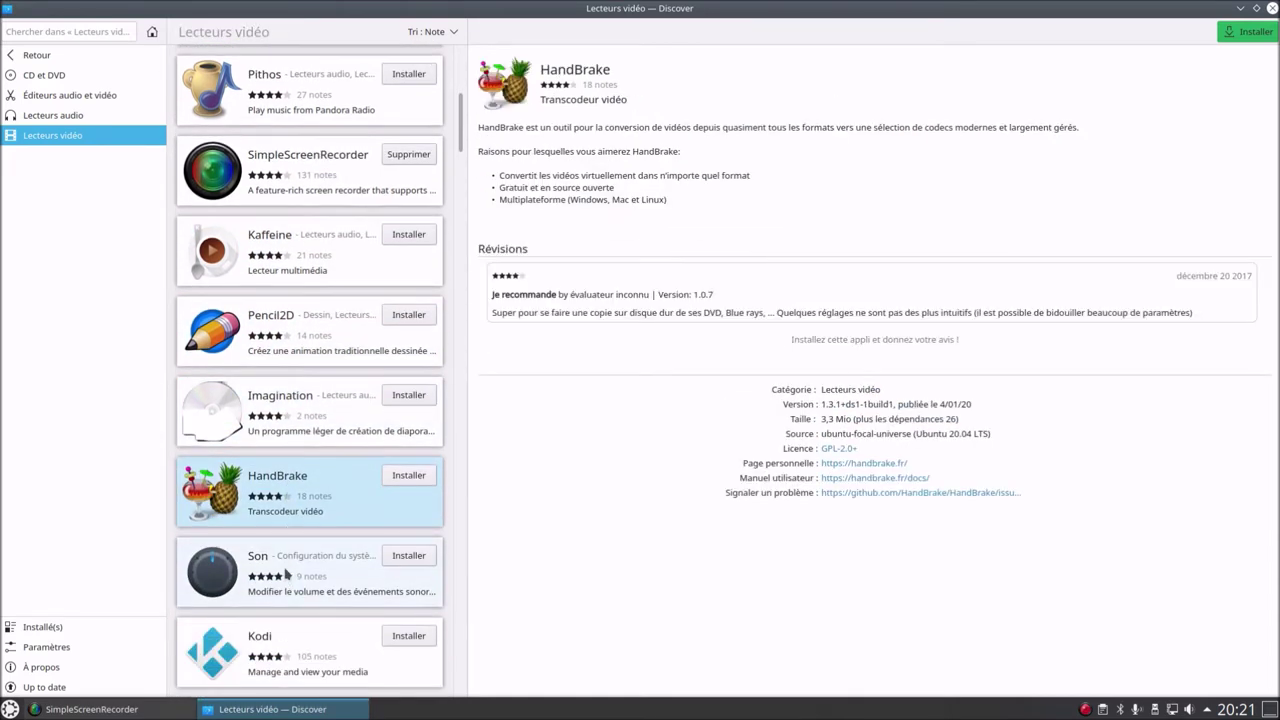
click(287, 574)
scroll(290, 578, down, 2)
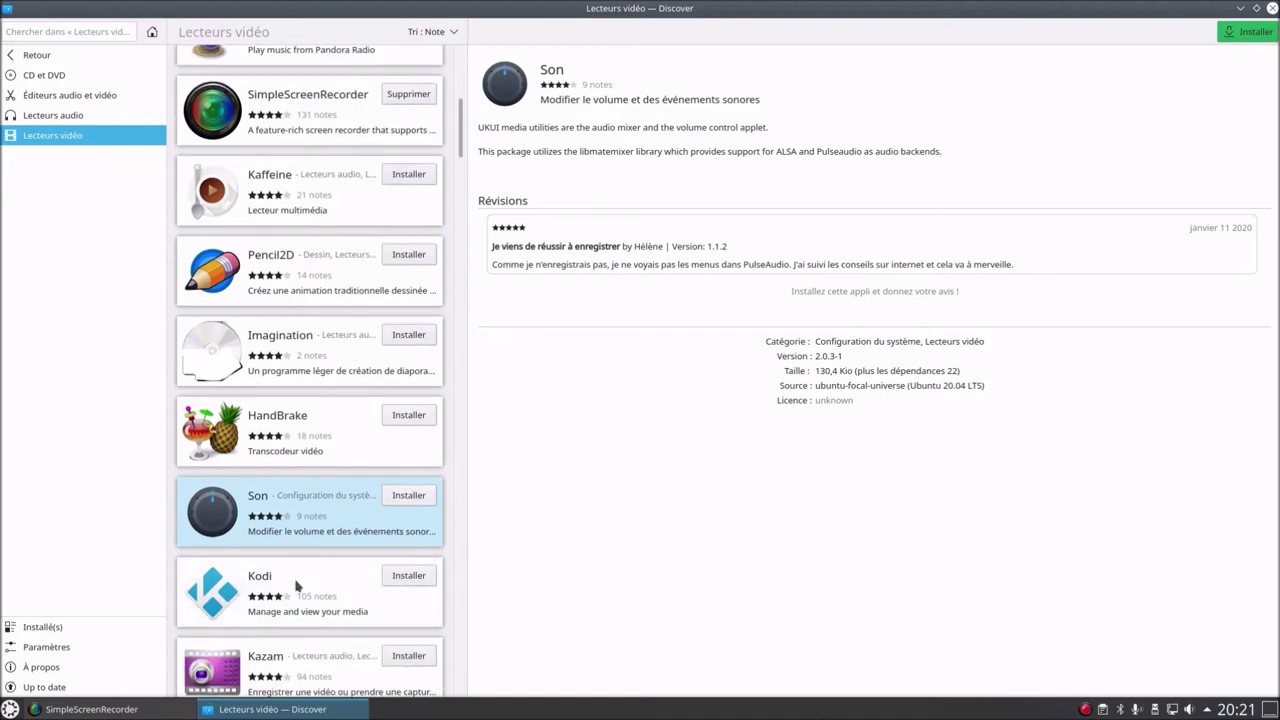
click(296, 586)
View Kazam, OBS Studio, guvcview and Celluloid details, then return to the main Applications list
scroll(296, 586, down, 4)
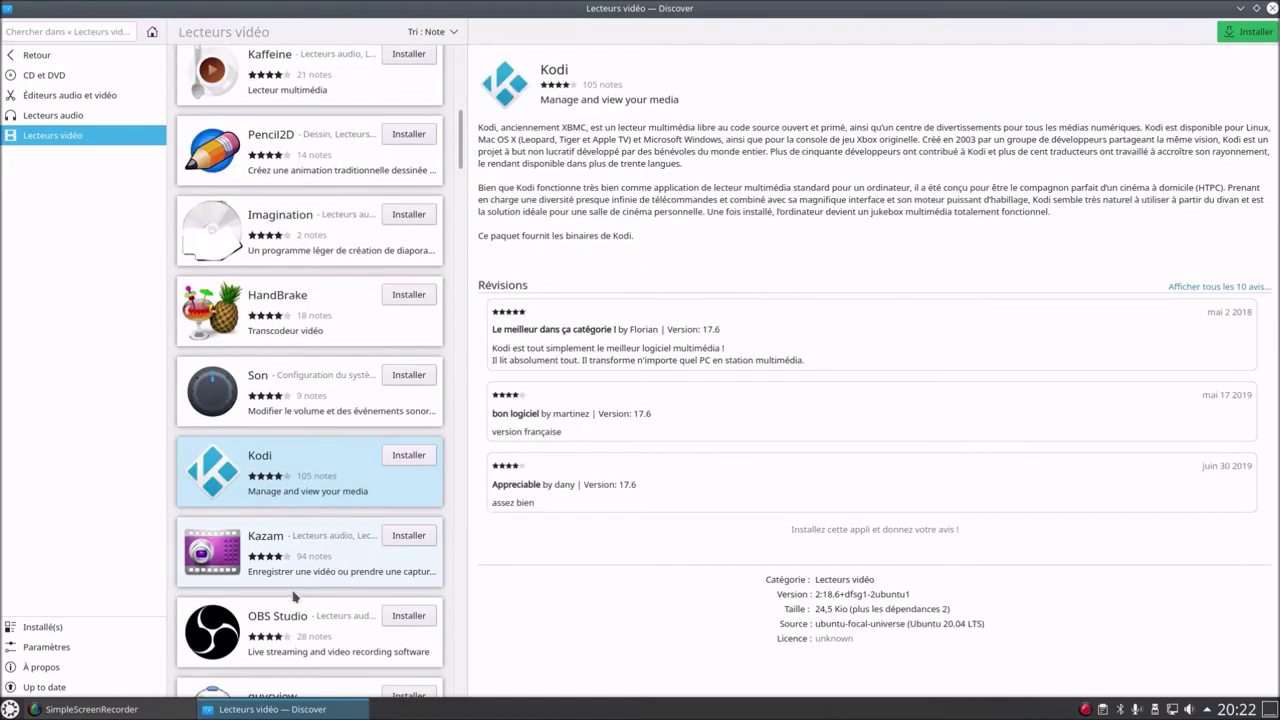
click(255, 557)
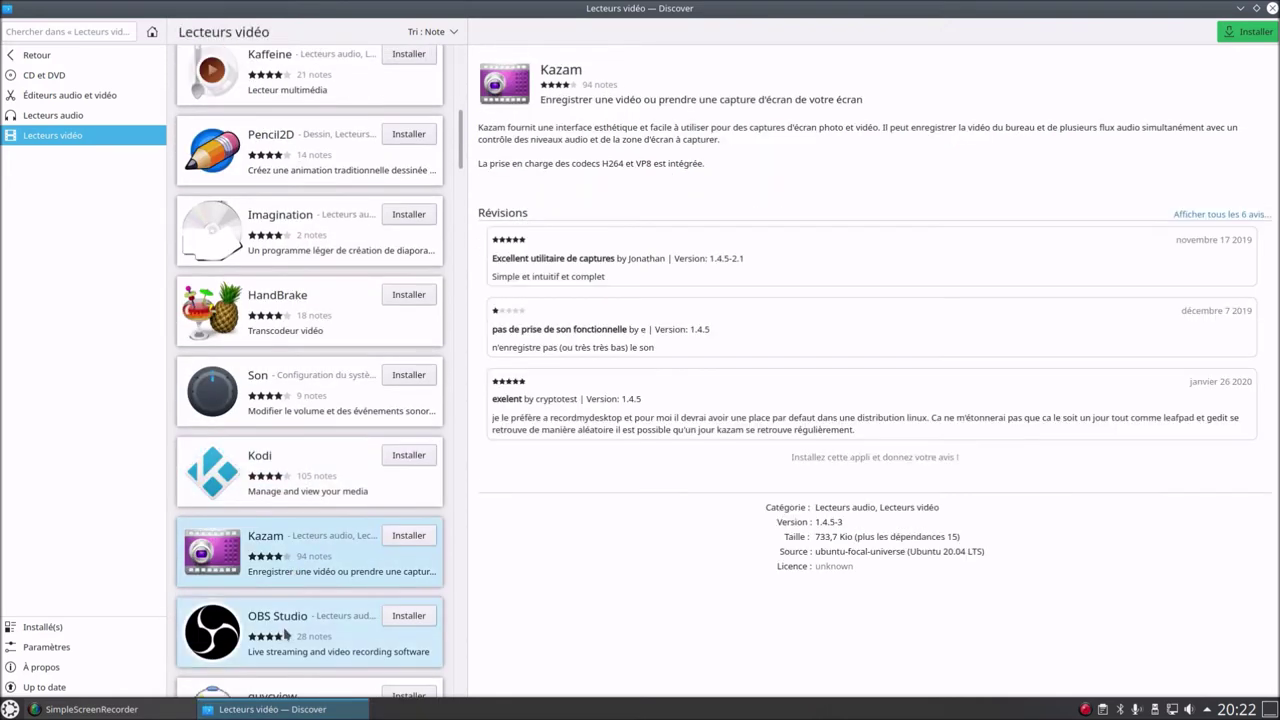
click(284, 632)
scroll(290, 612, down, 4)
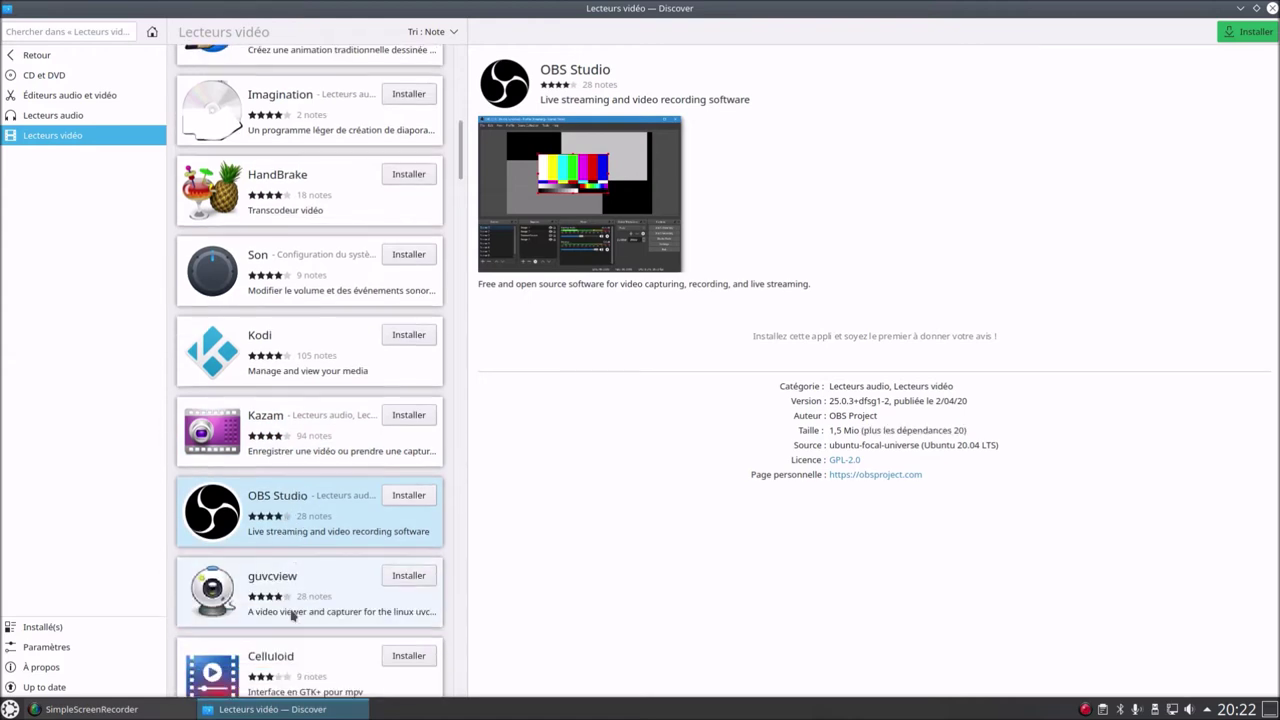
click(283, 603)
scroll(282, 602, down, 1)
scroll(282, 602, down, 3)
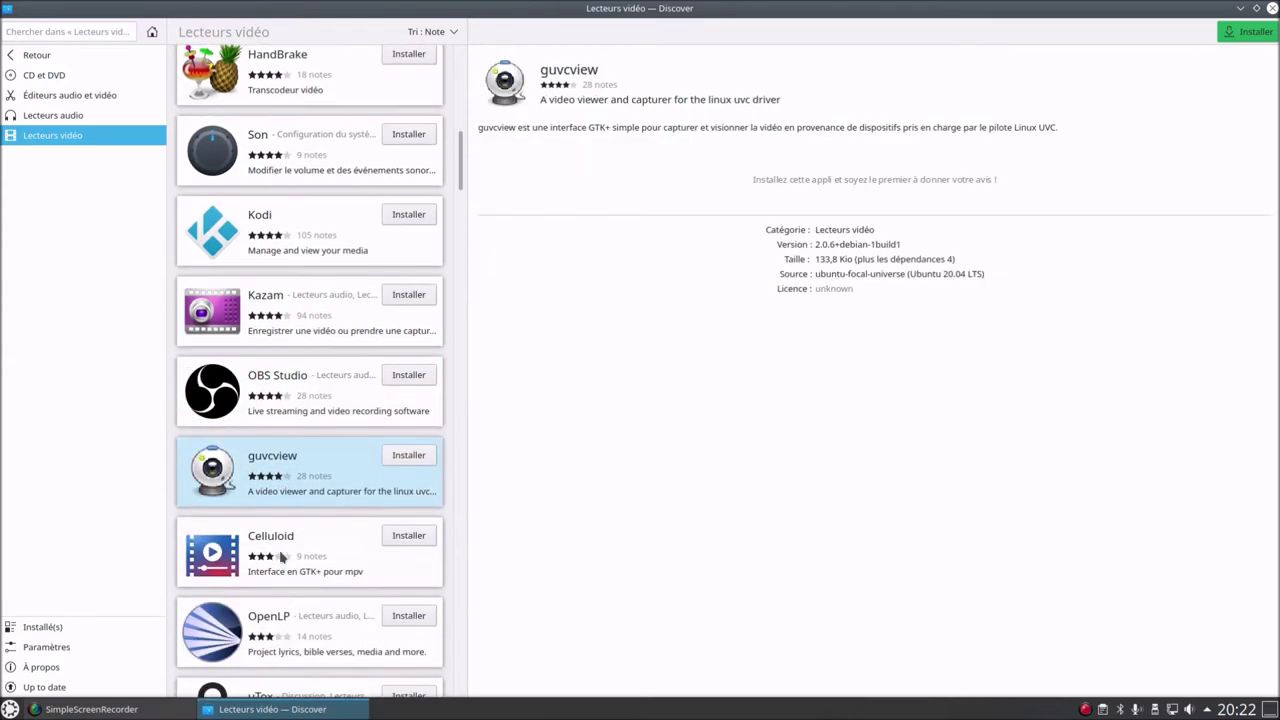
click(283, 556)
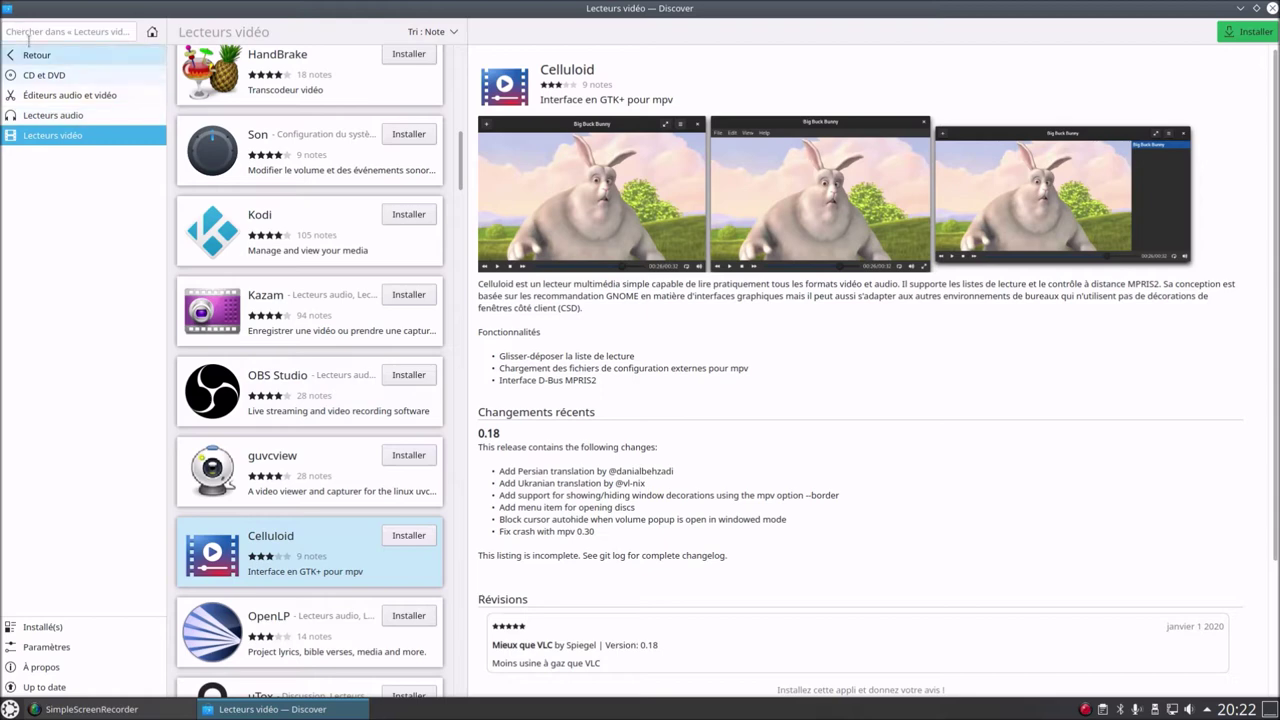
click(35, 56)
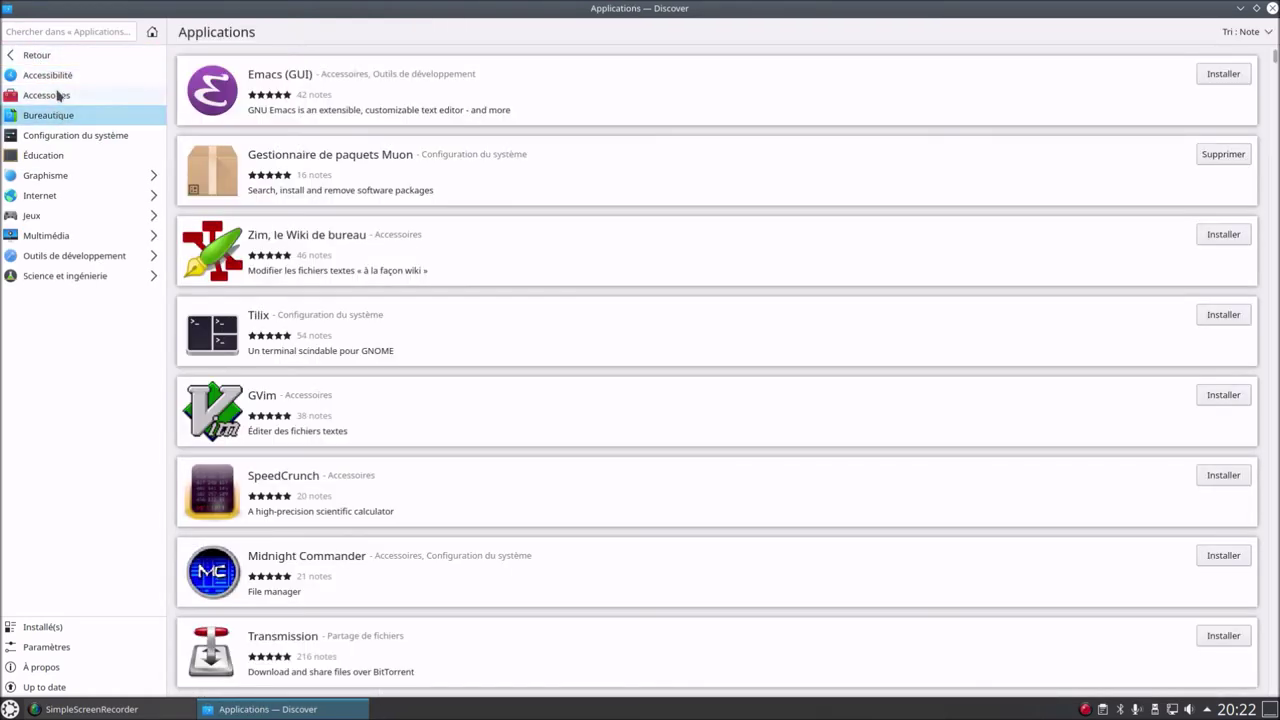
In Accessoires, view Emacs, Zim, GVim, SpeedCrunch, Midnight Commander, Filelight and Solaar details
click(56, 94)
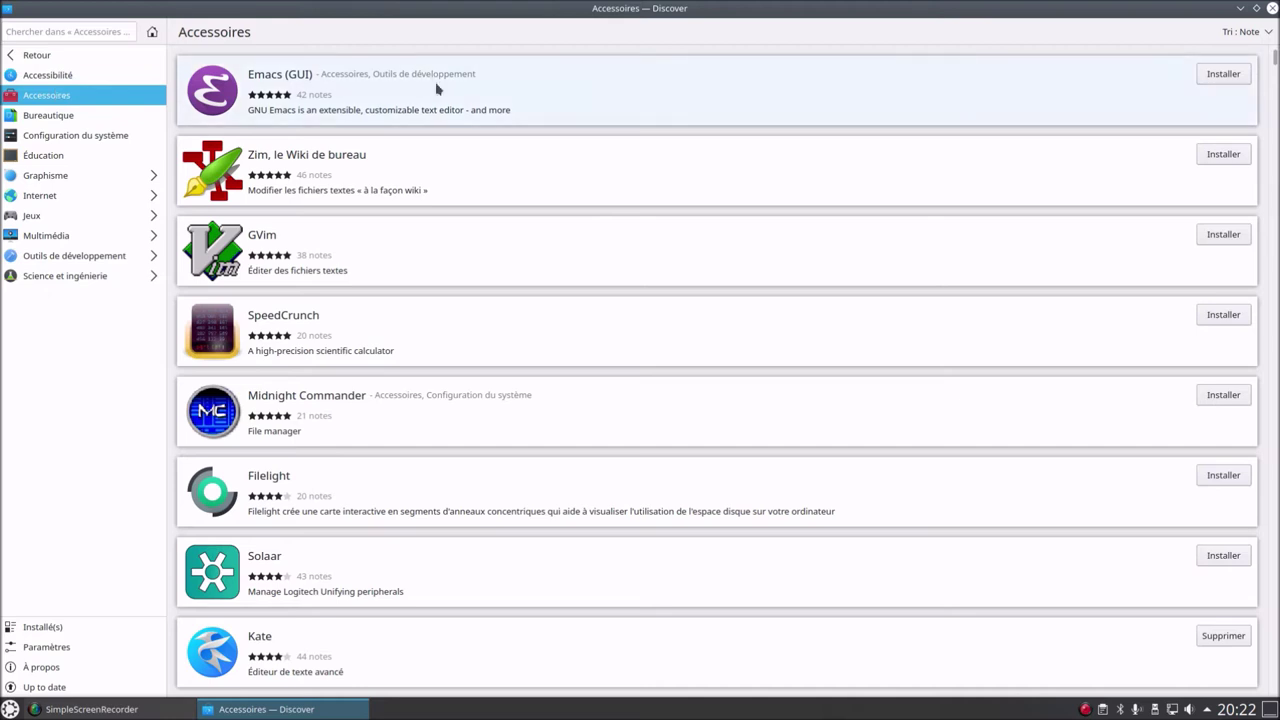
click(436, 89)
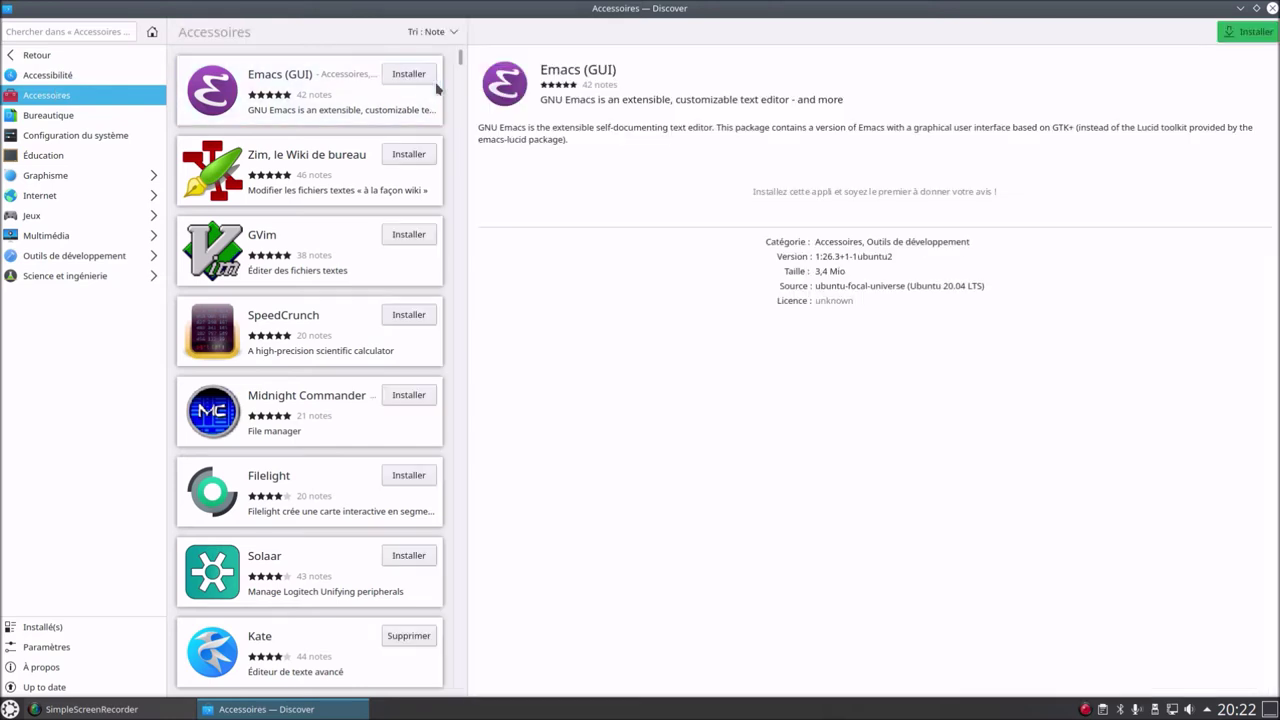
click(312, 183)
click(306, 256)
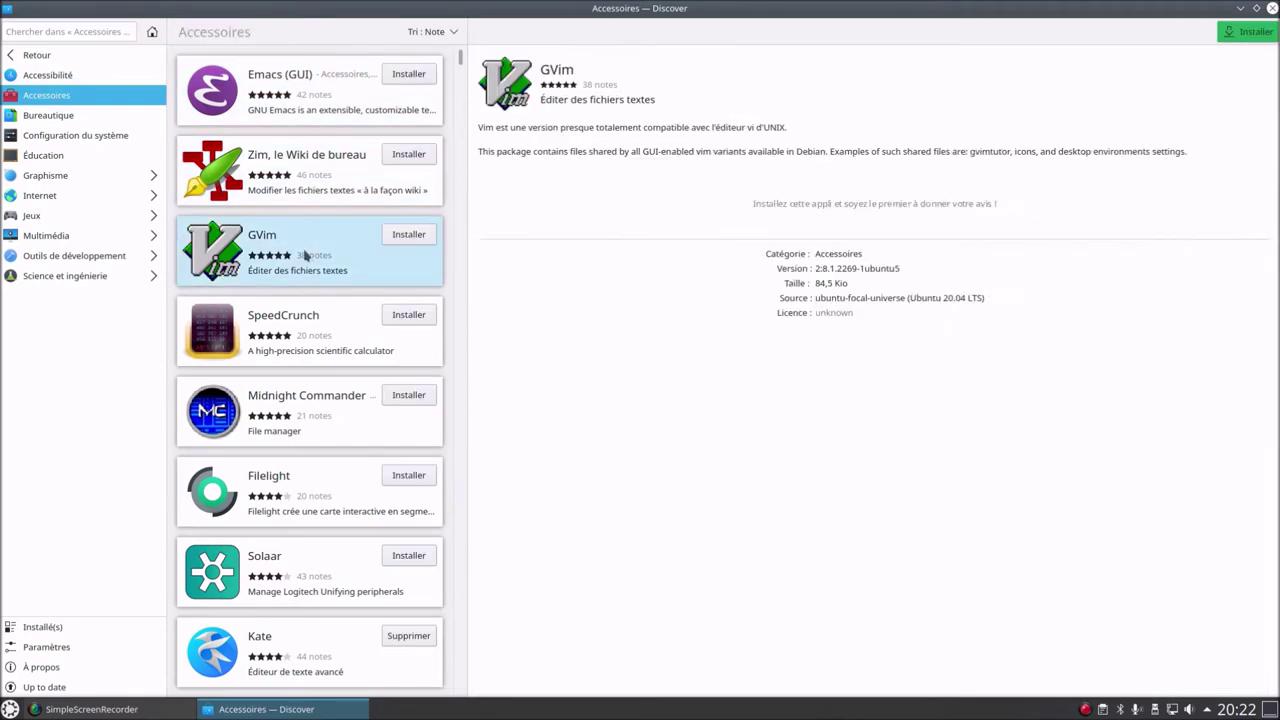
click(269, 323)
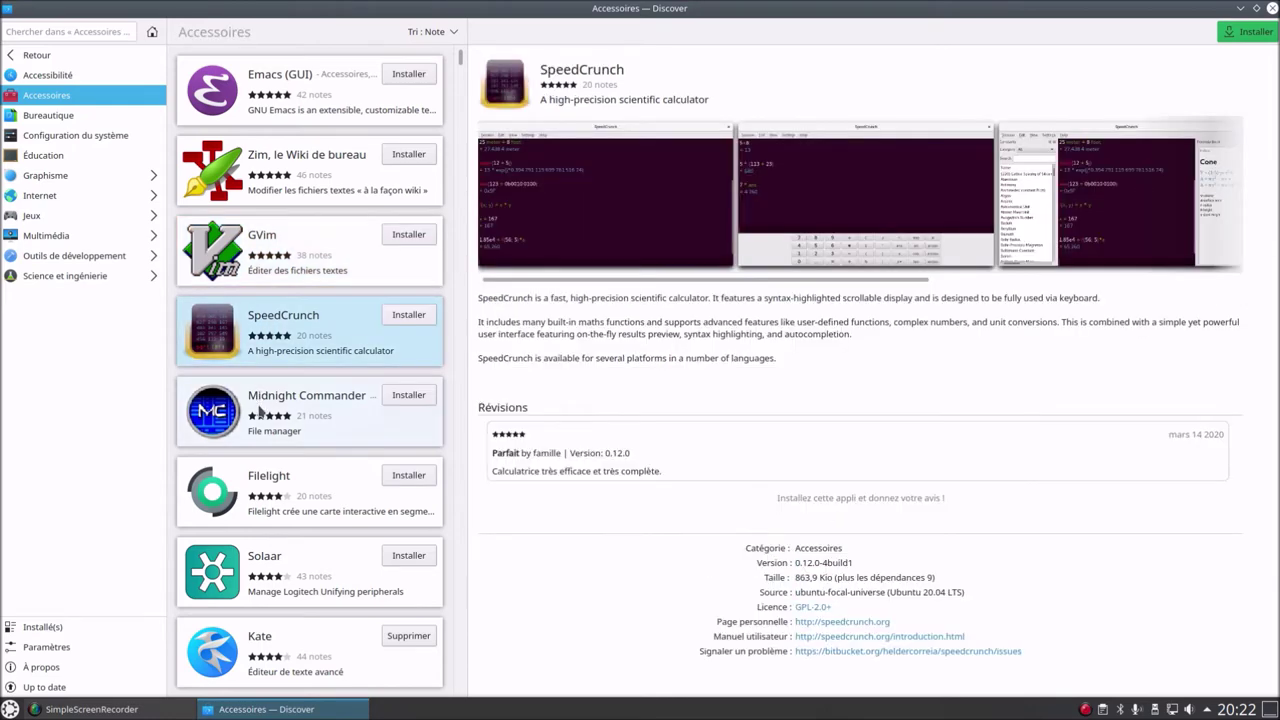
click(262, 412)
click(278, 480)
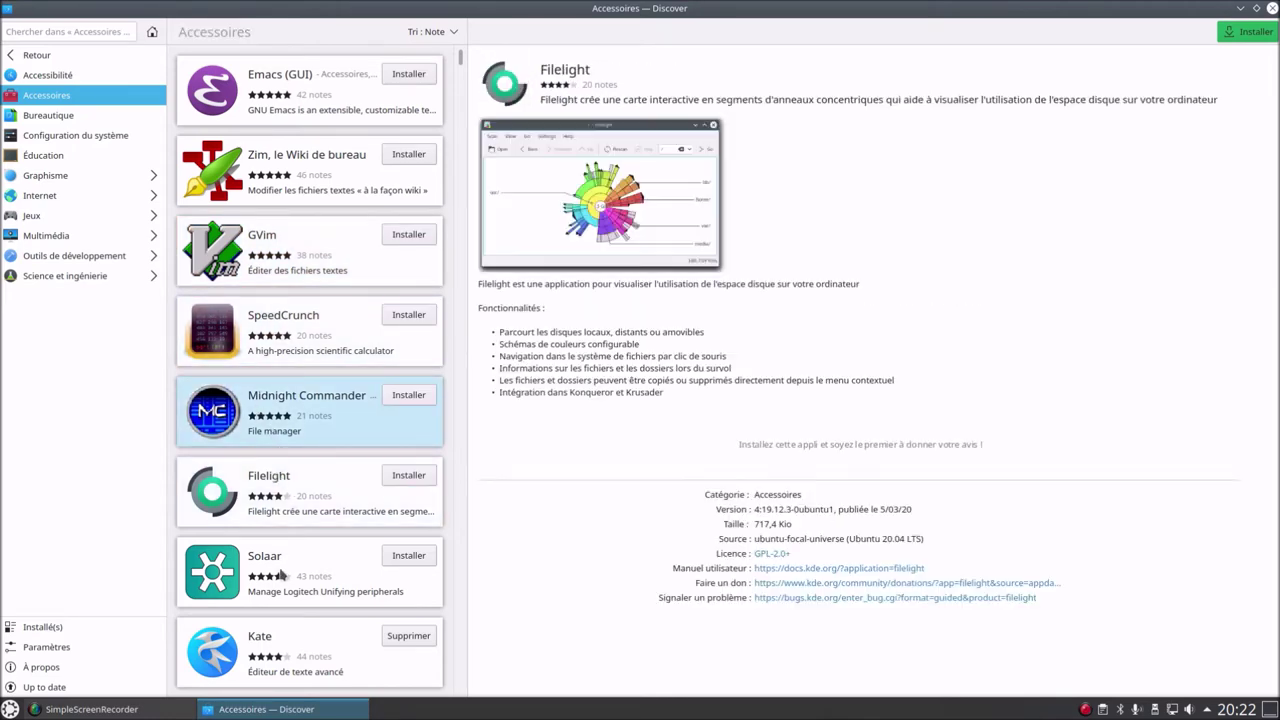
click(282, 574)
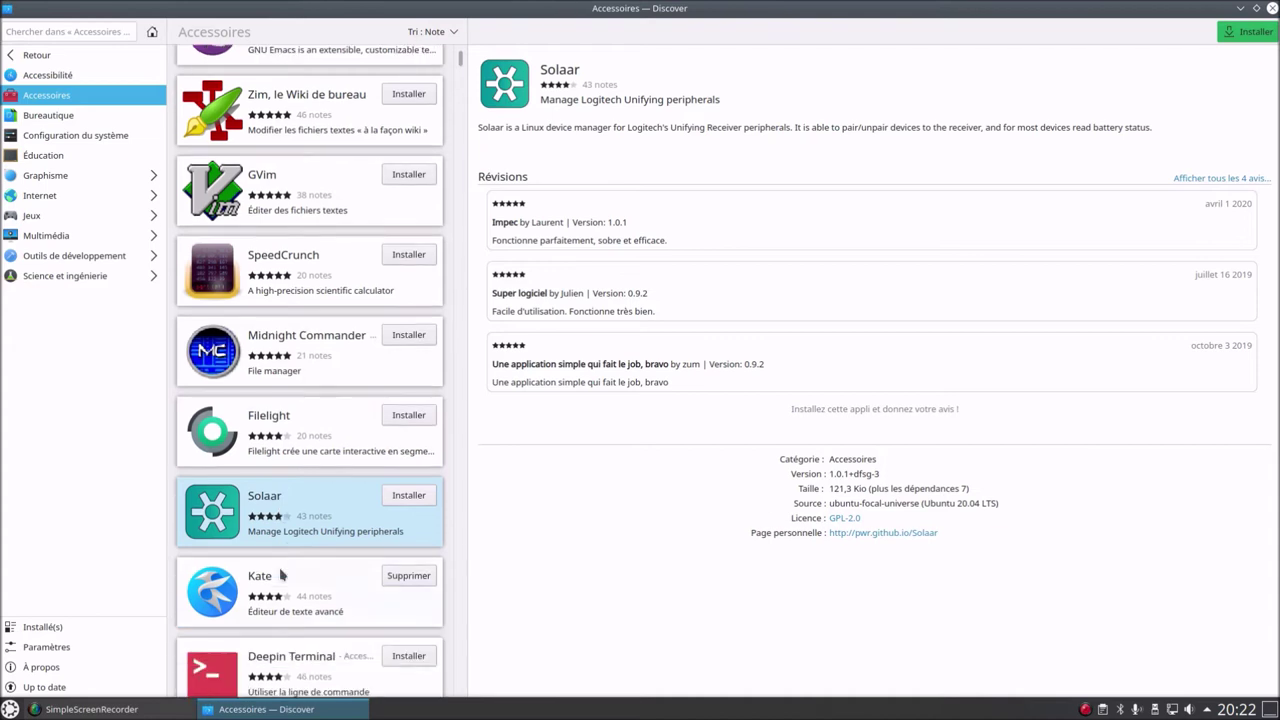
View Kate's details and check its available package sources
scroll(290, 550, down, 2)
click(295, 537)
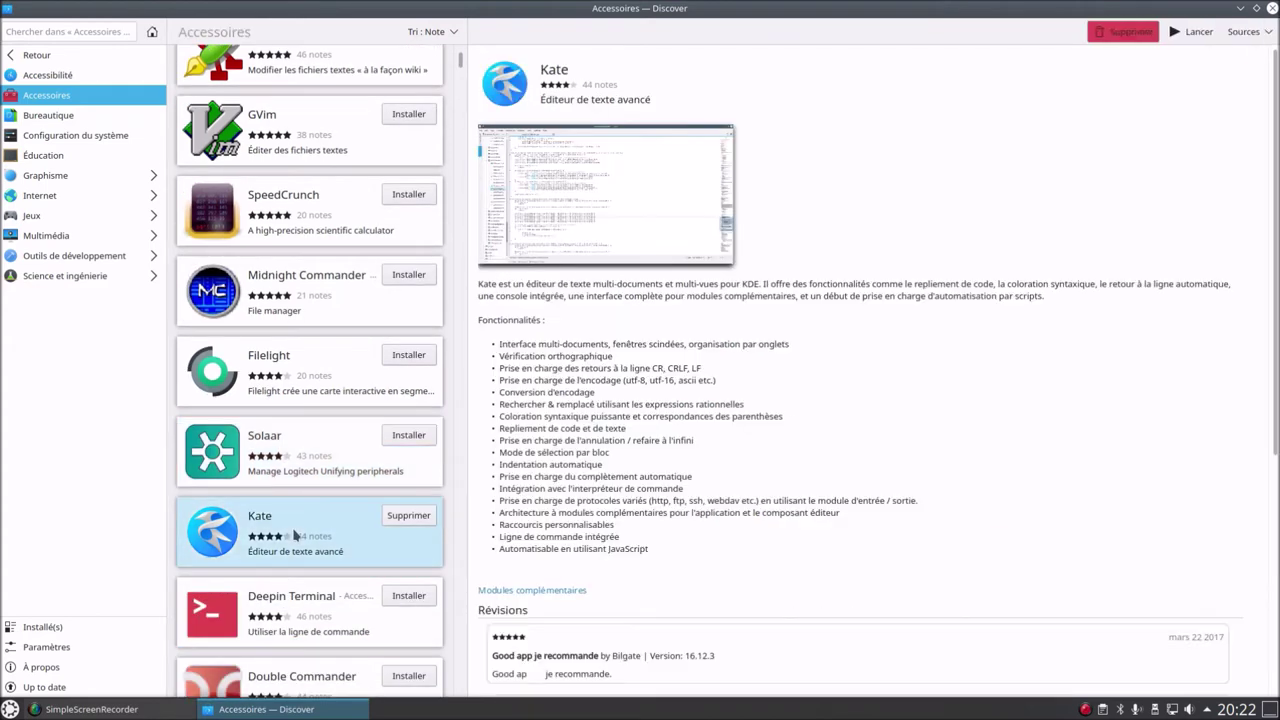
click(1263, 37)
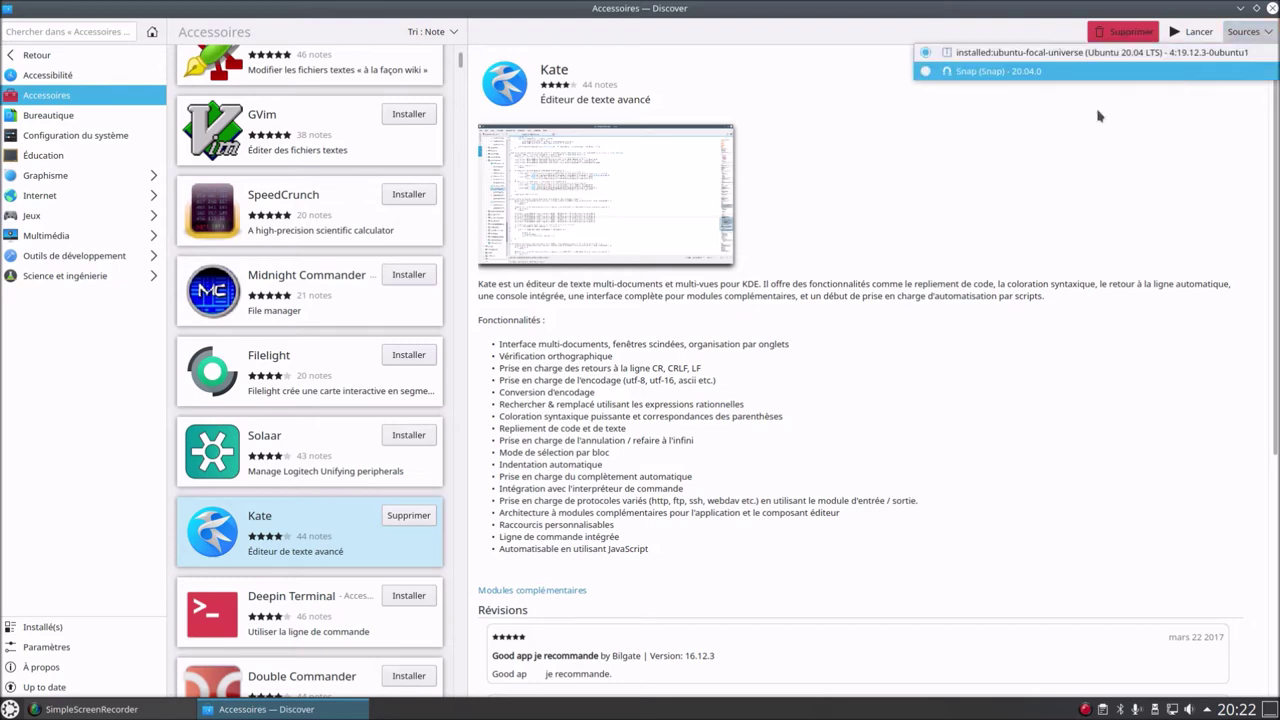
click(16, 482)
View Deepin Terminal, Double Commander and Android File Transfer, then switch to Bureautique
click(276, 626)
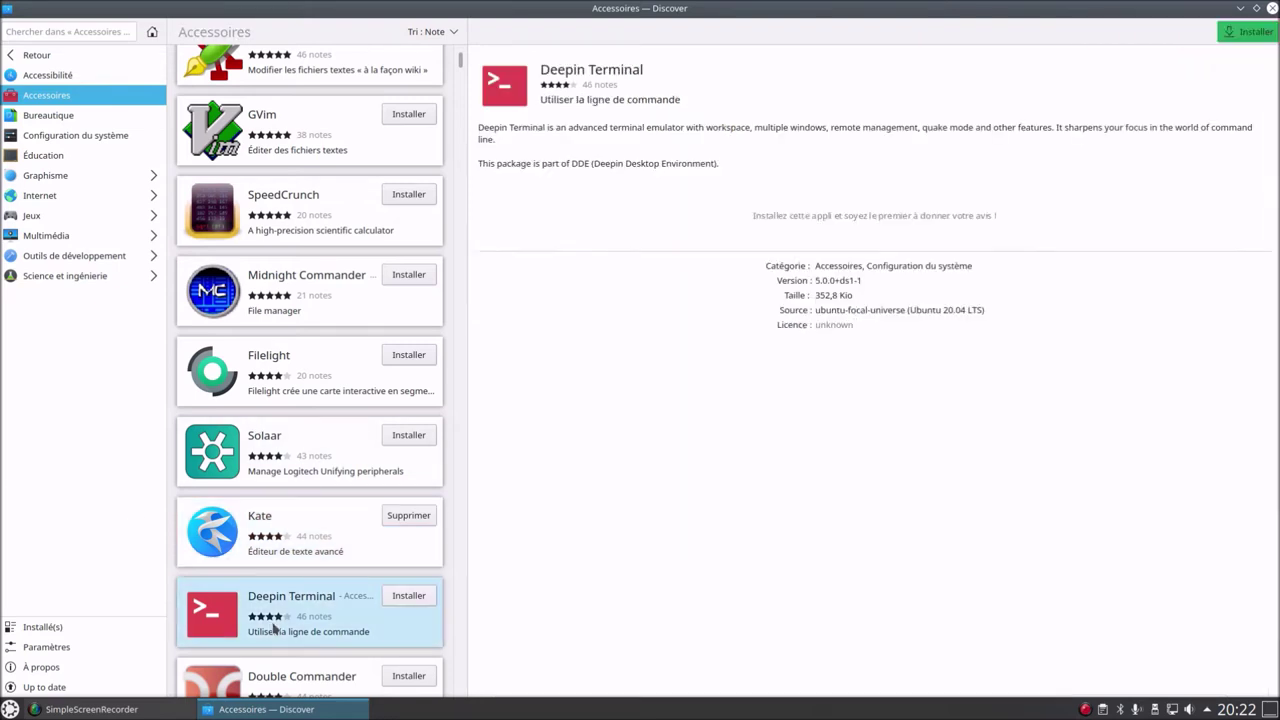
scroll(290, 618, down, 3)
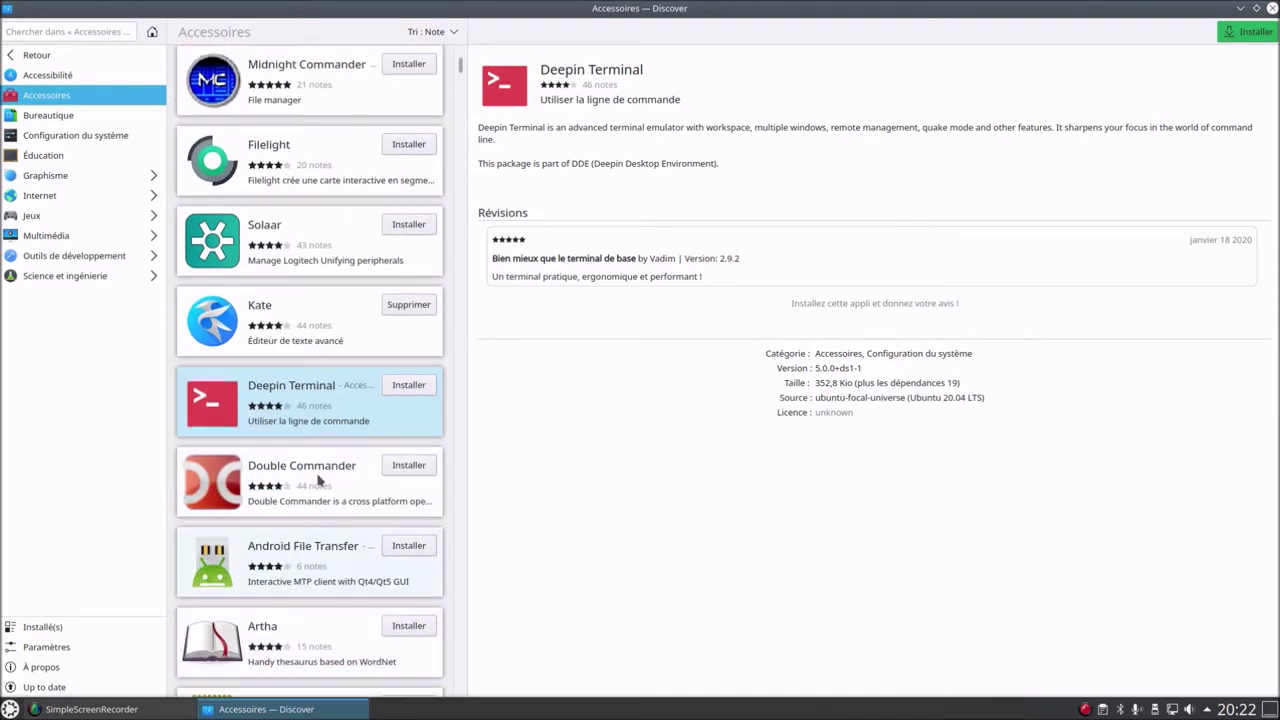
click(319, 480)
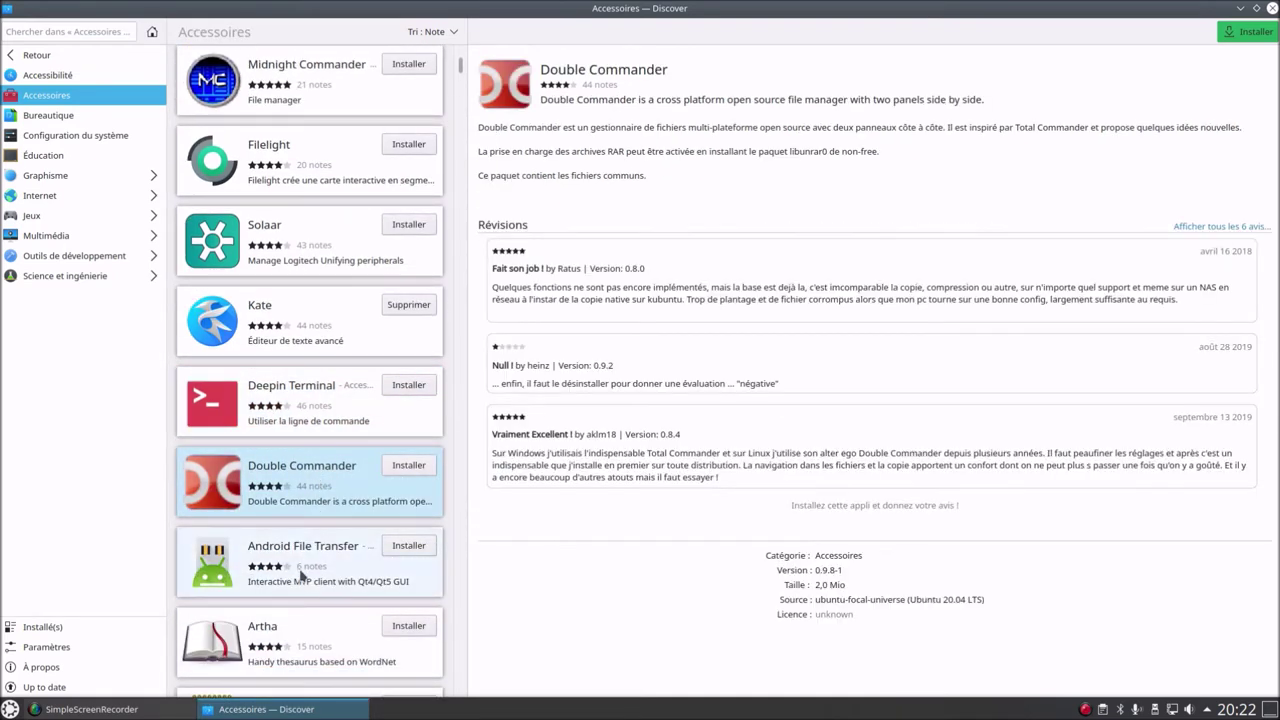
click(300, 574)
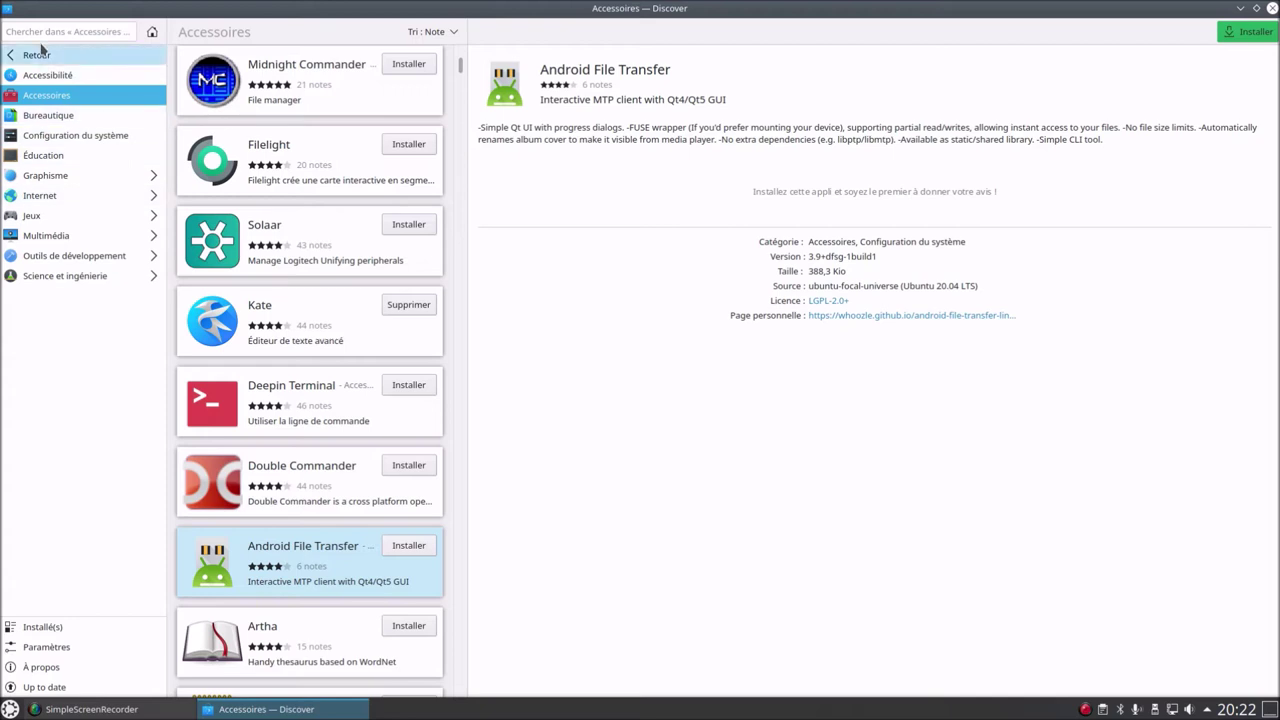
click(54, 117)
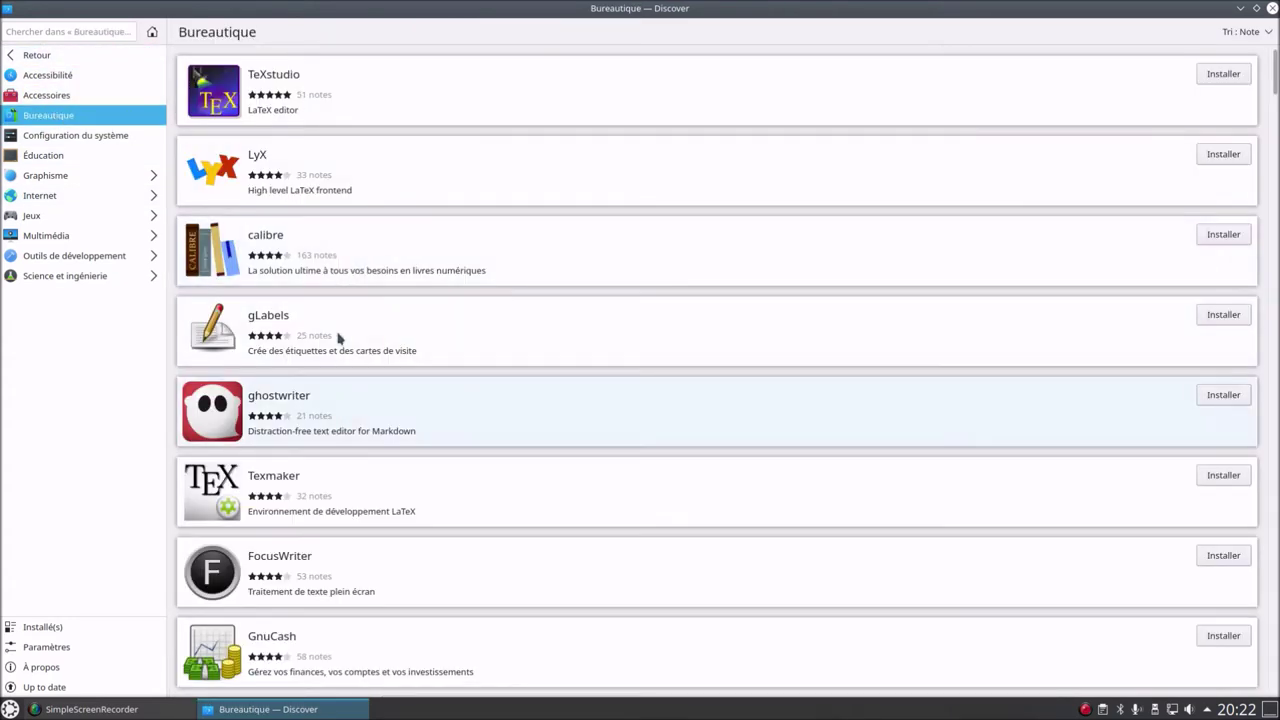
View LibreOffice Writer's and then Gummi's details in the Bureautique list
scroll(330, 492, down, 1)
scroll(330, 492, down, 5)
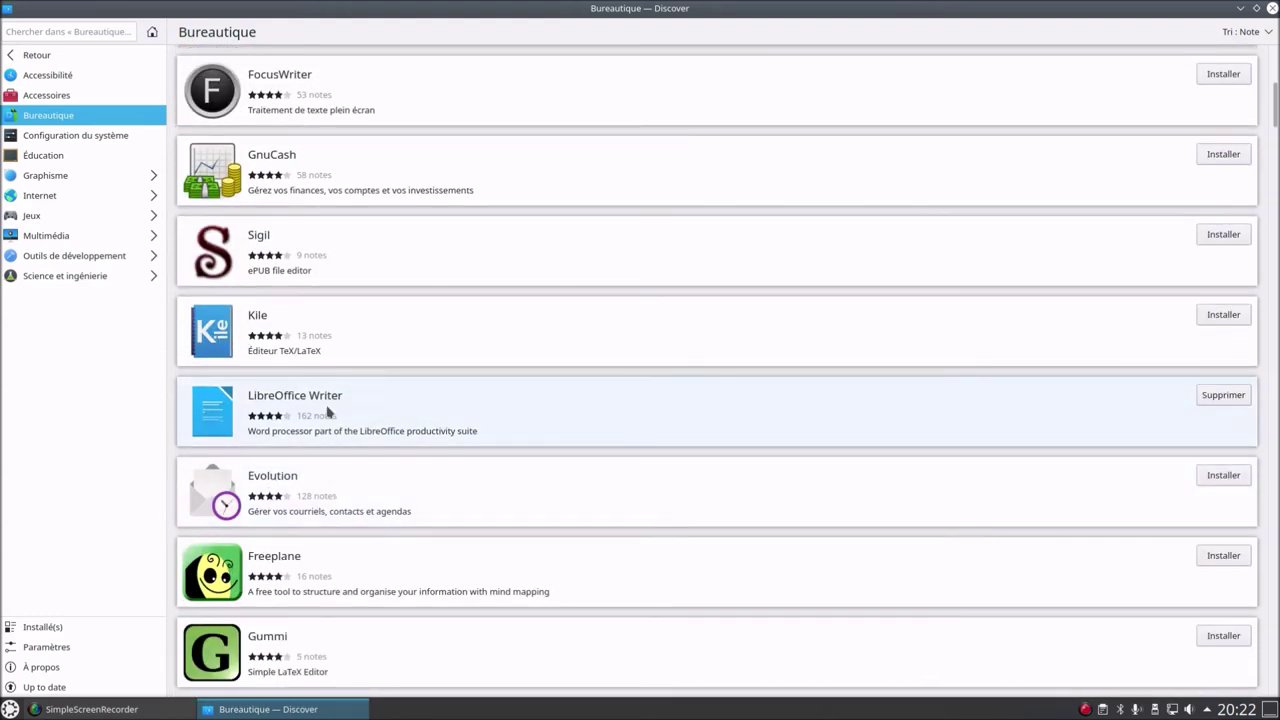
click(328, 411)
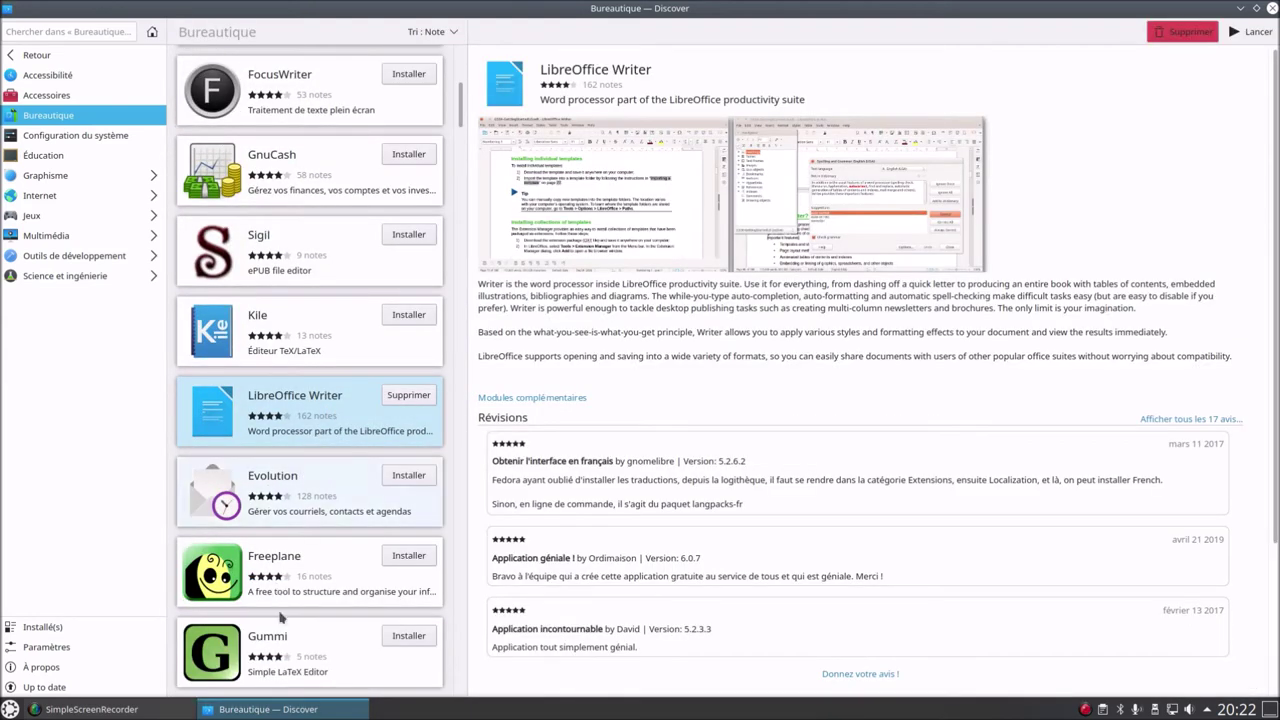
click(281, 643)
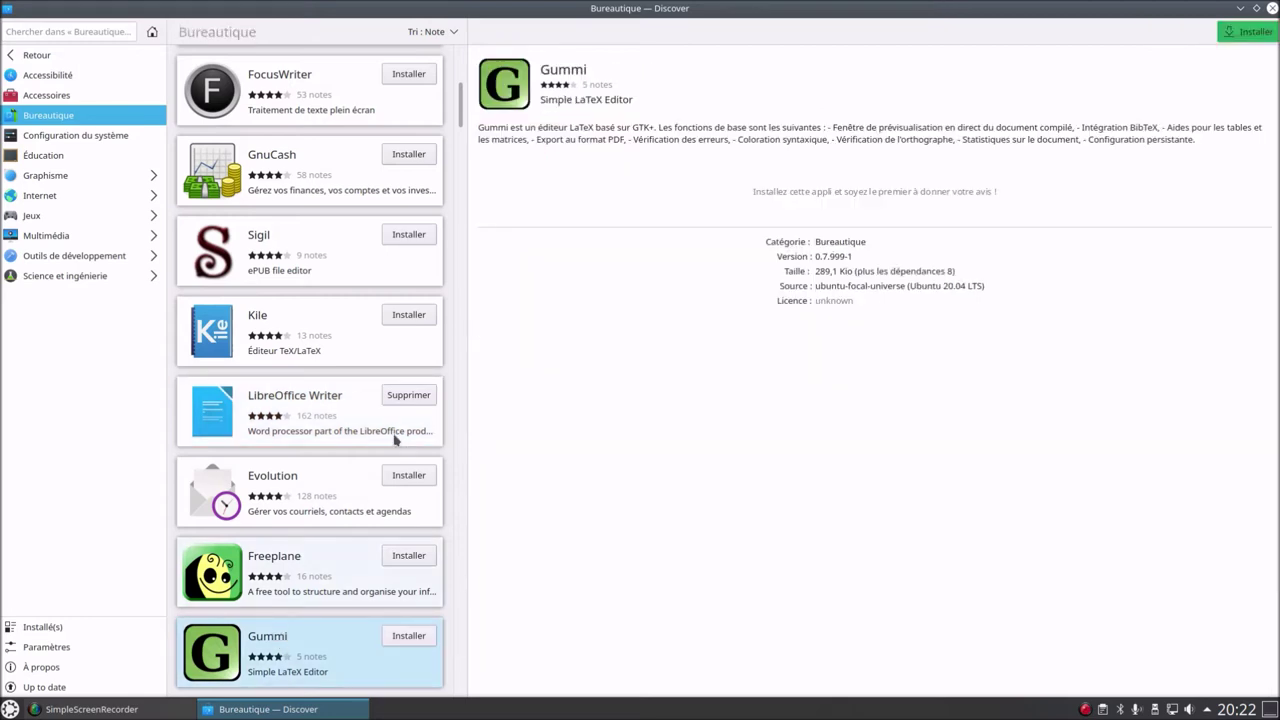
Scroll through the Bureautique list and back to the top, then close Discover
scroll(348, 463, down, 3)
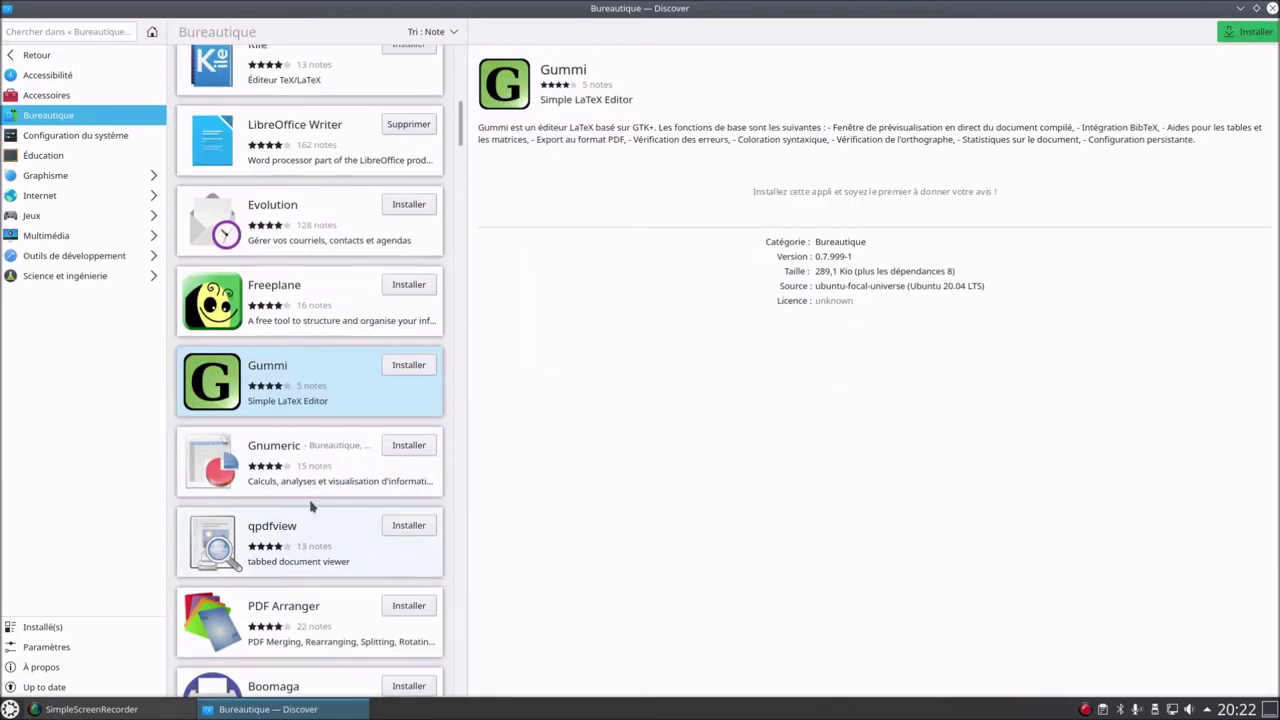
scroll(312, 505, down, 7)
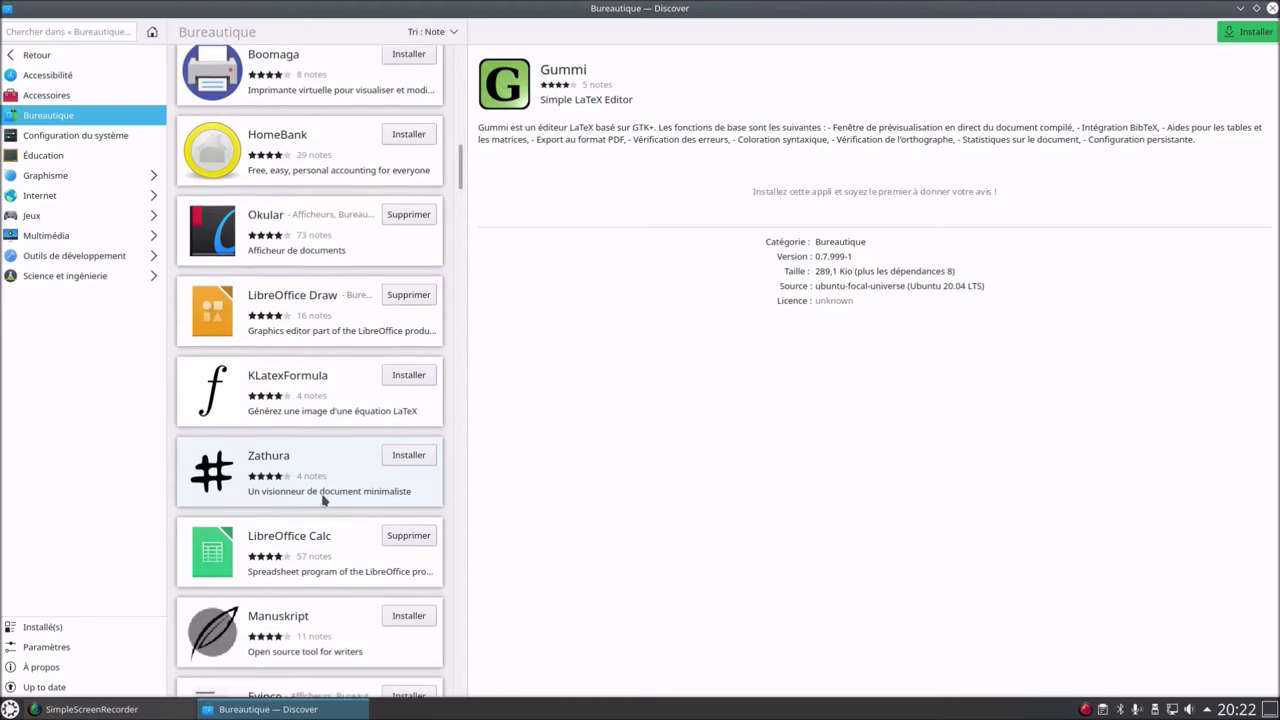
scroll(241, 530, down, 1)
scroll(323, 516, down, 3)
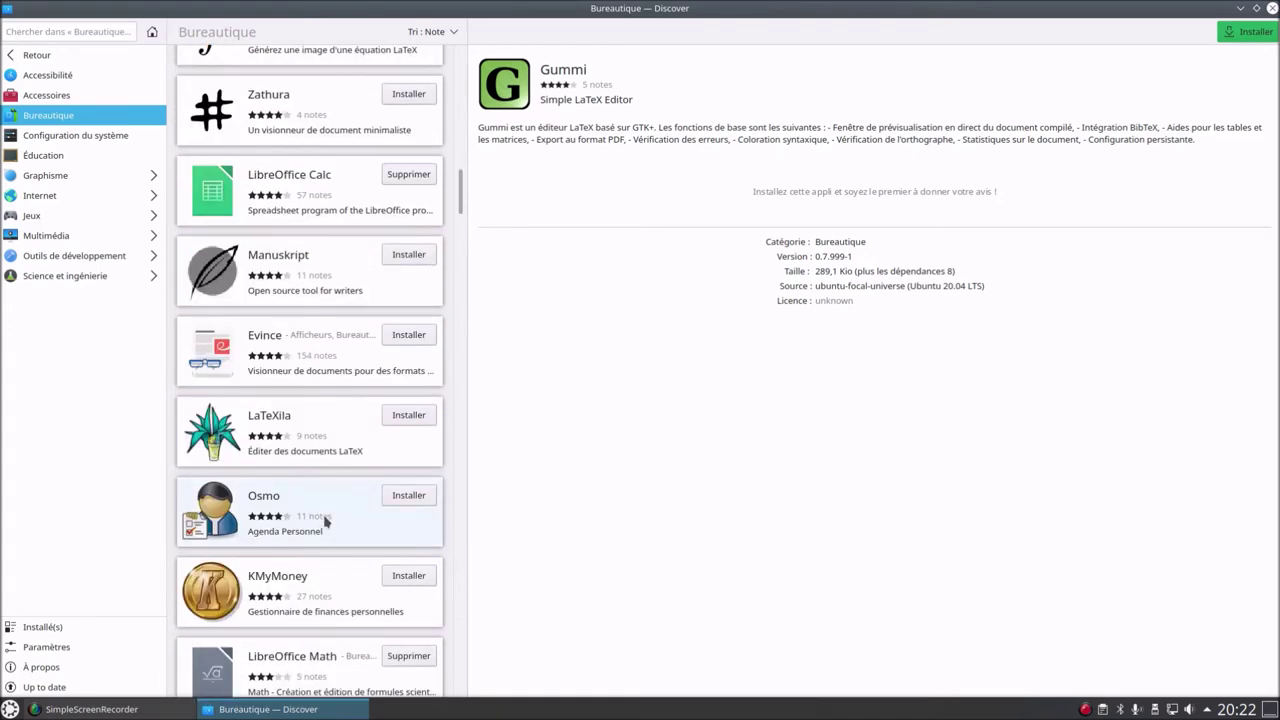
scroll(325, 520, down, 7)
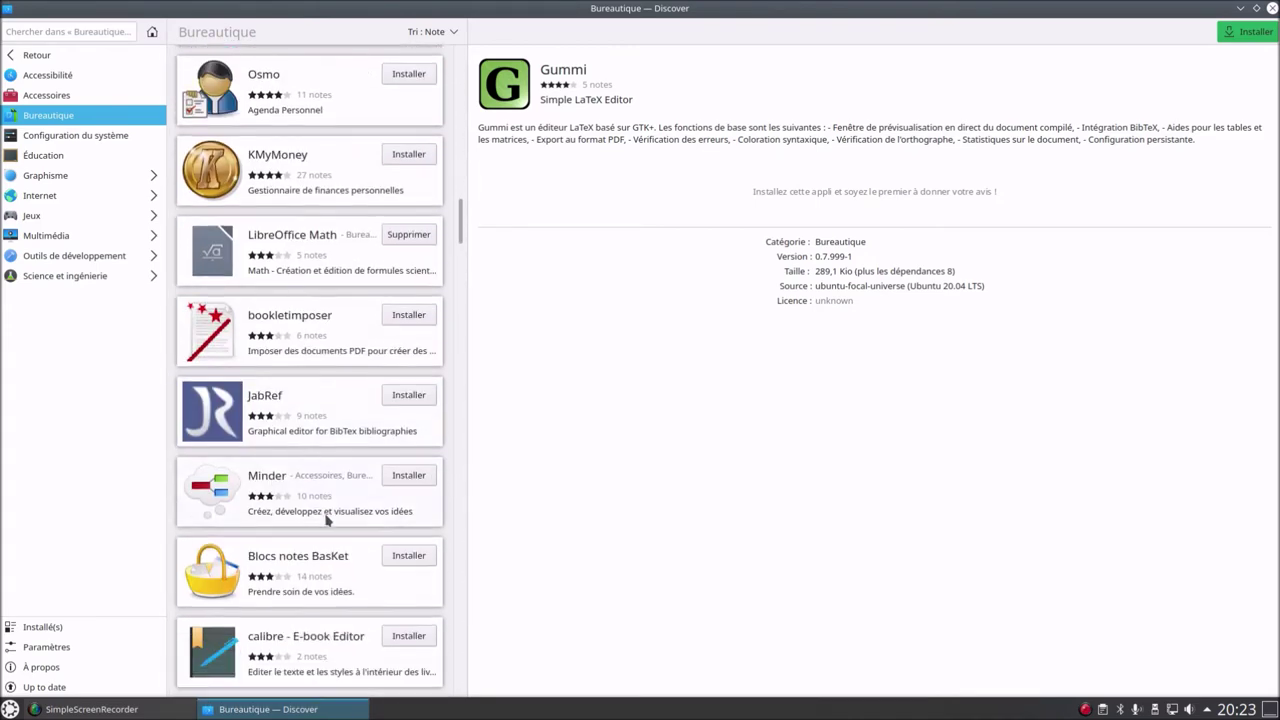
scroll(325, 520, down, 3)
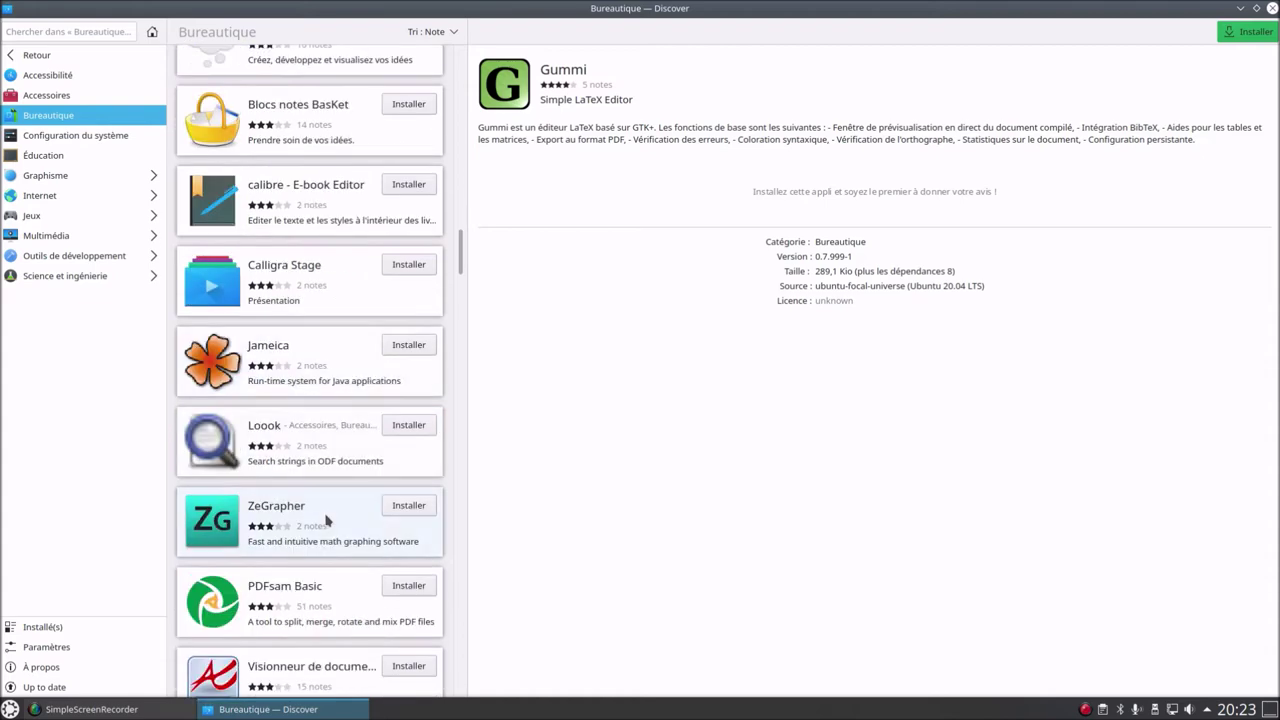
scroll(325, 520, up, 6)
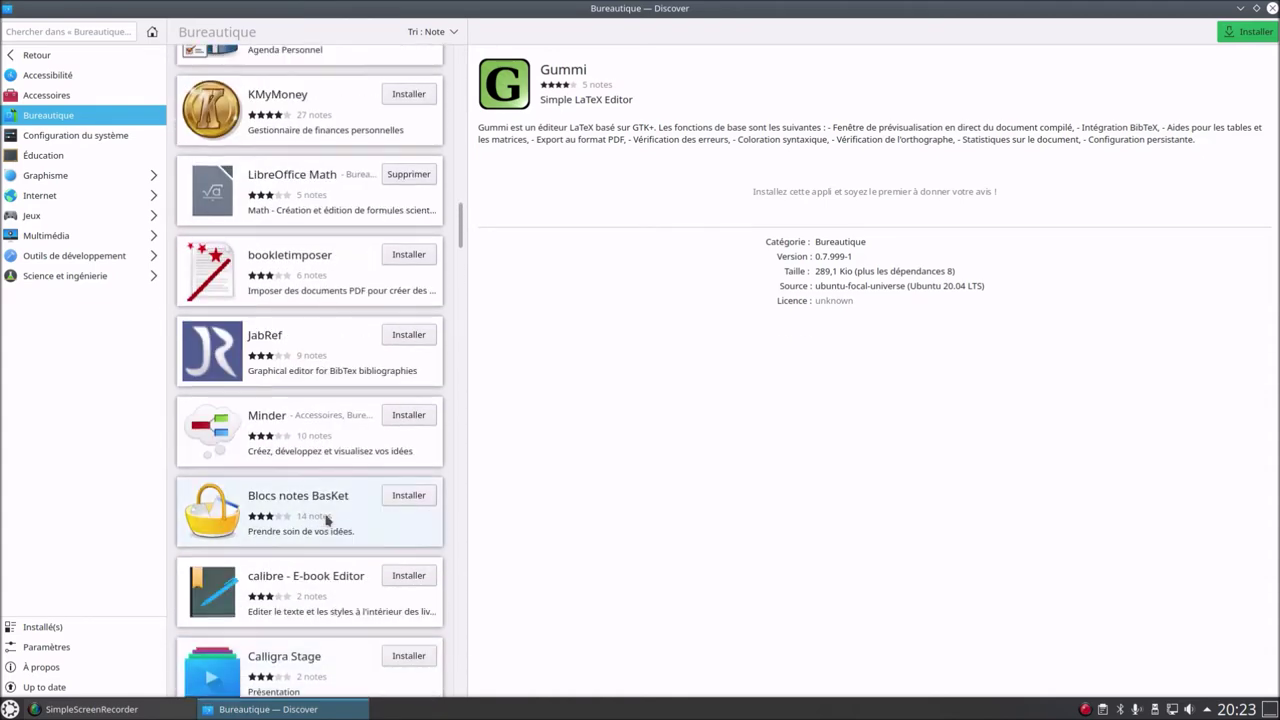
scroll(328, 519, up, 7)
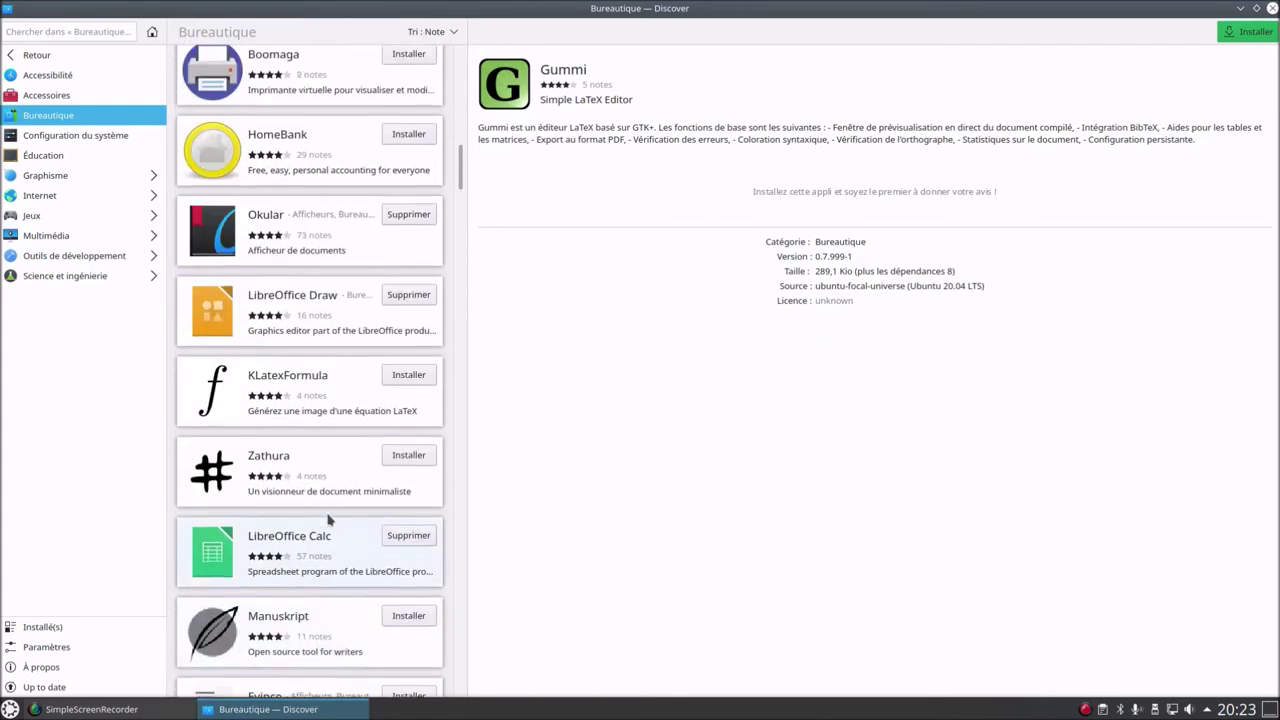
scroll(330, 512, up, 2)
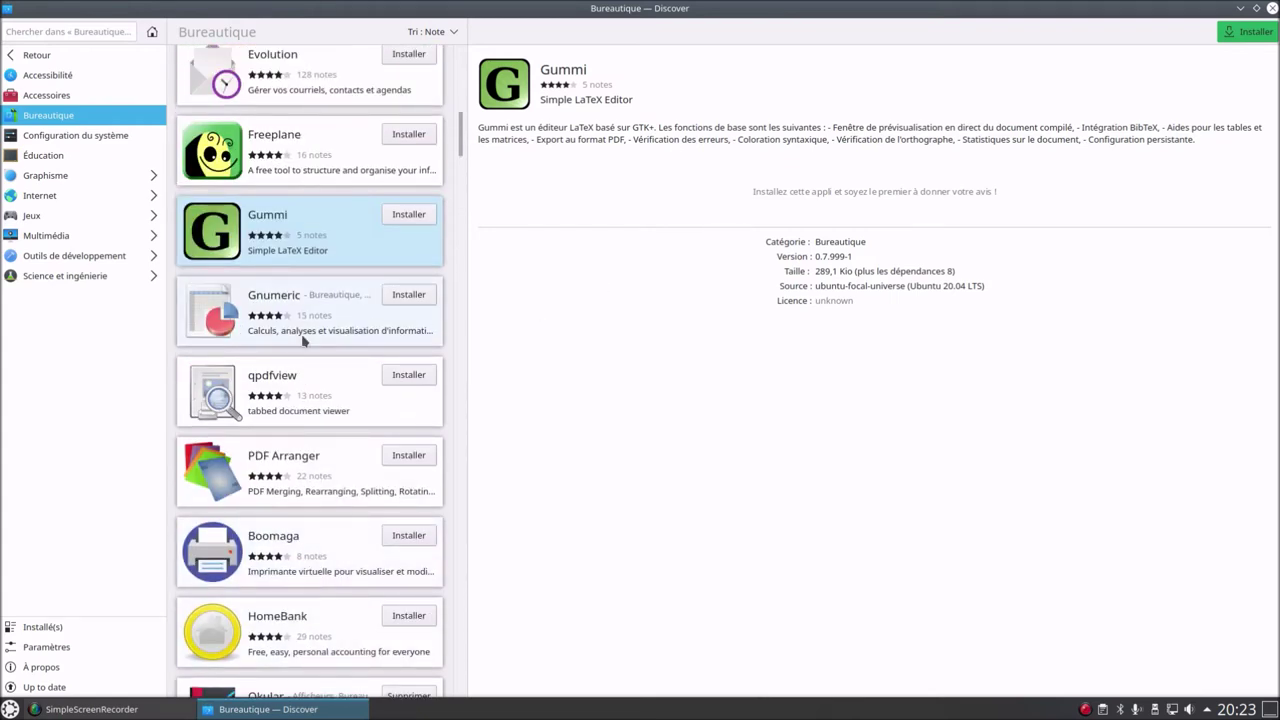
scroll(305, 338, up, 5)
scroll(303, 338, up, 3)
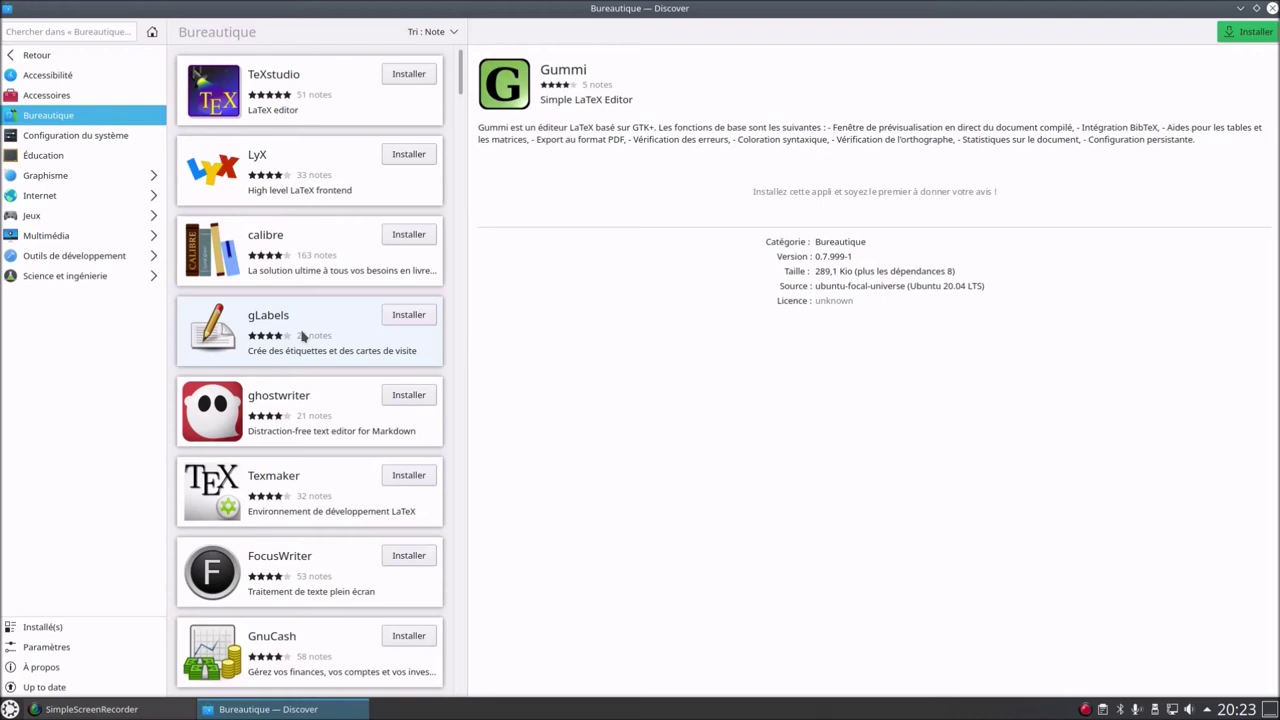
click(1272, 8)
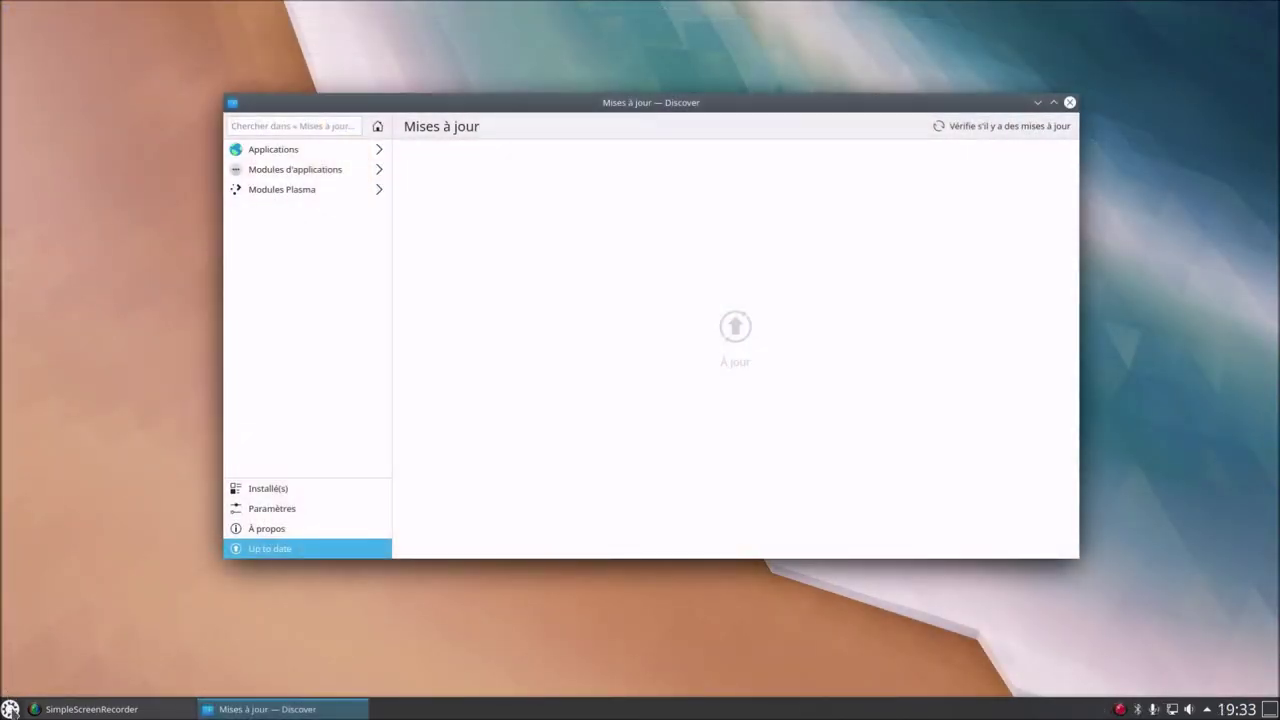
Launch Configuration du système from the launcher favourites and maximize its window
click(10, 709)
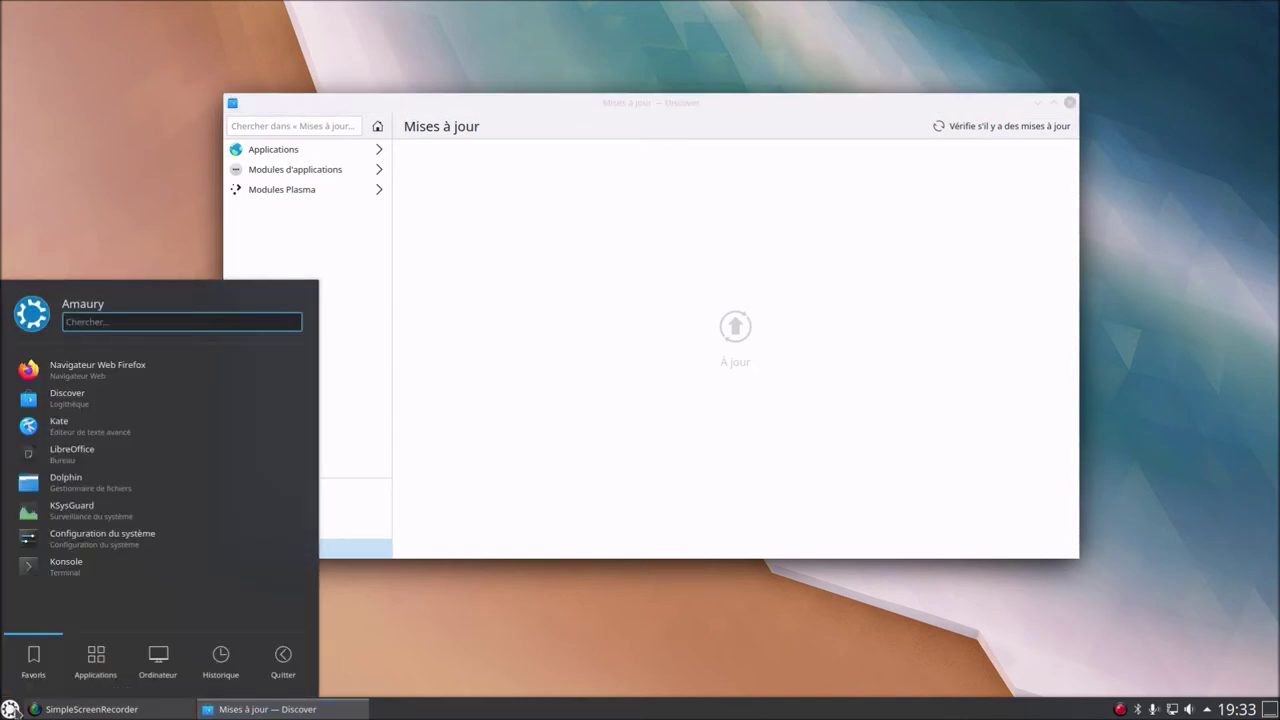
click(113, 540)
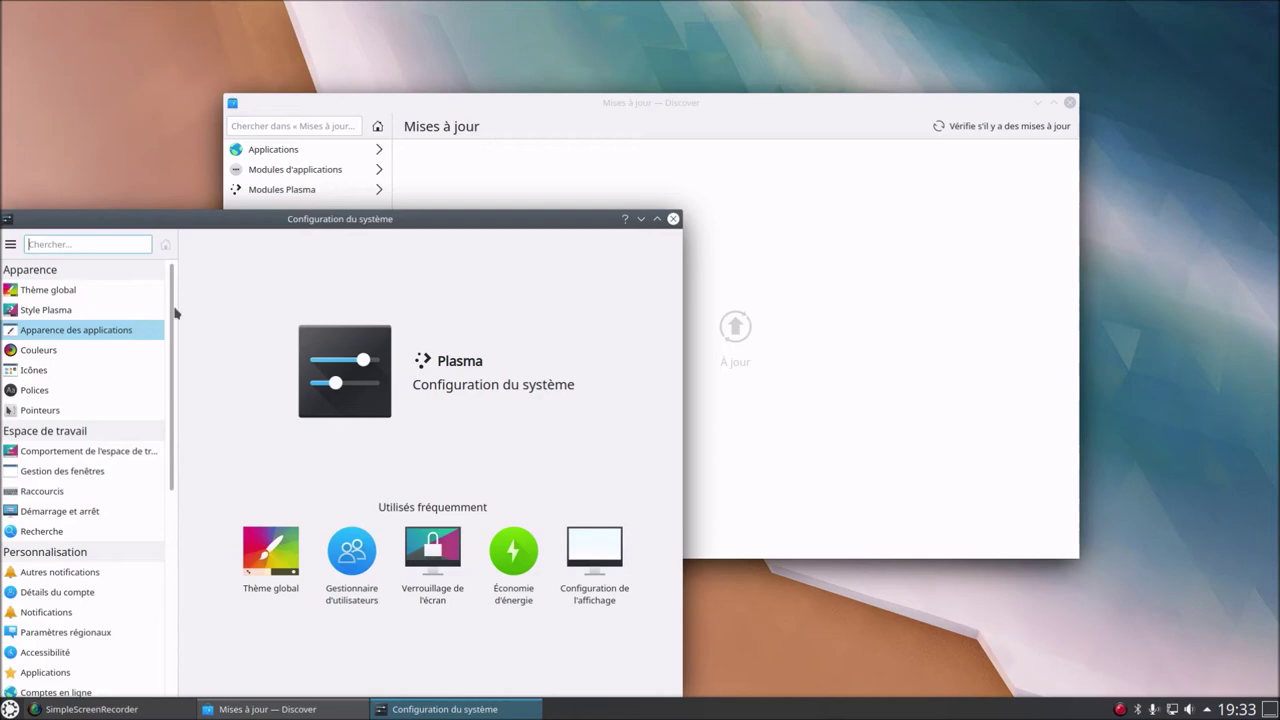
double_click(495, 220)
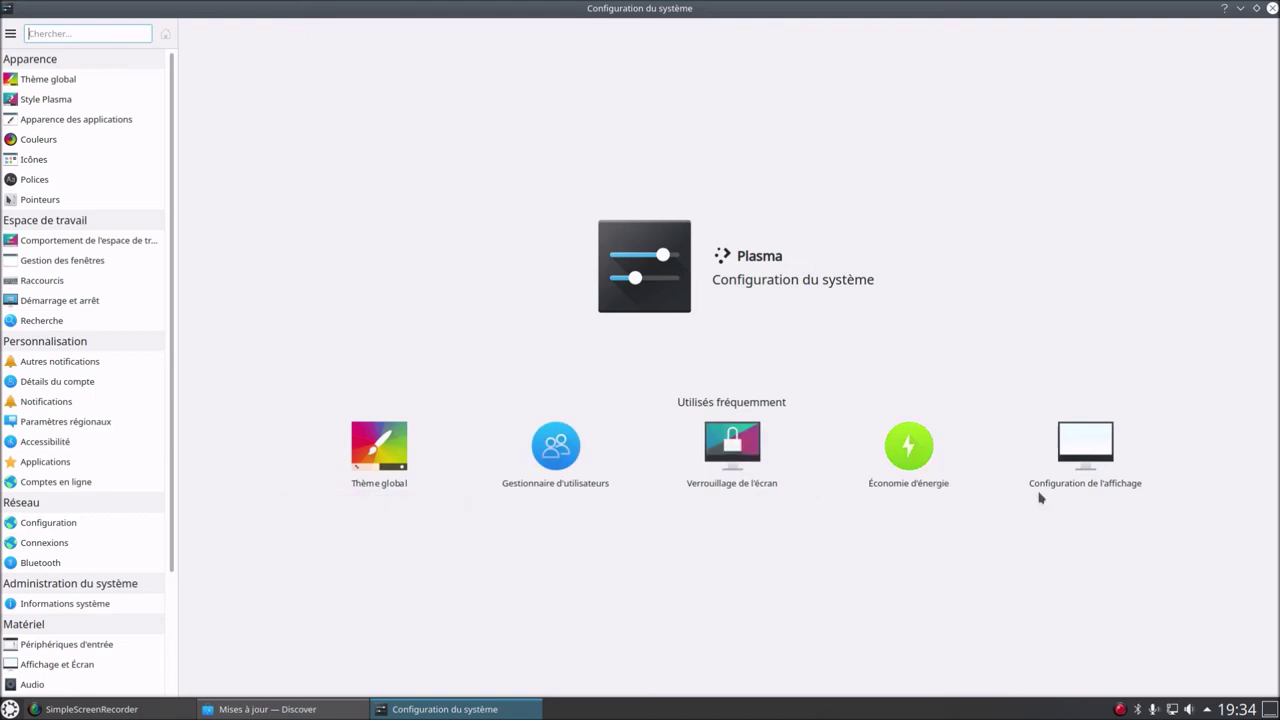
Show the Thème global page offering Breeze, Brise sombre and Kubuntu themes
click(87, 84)
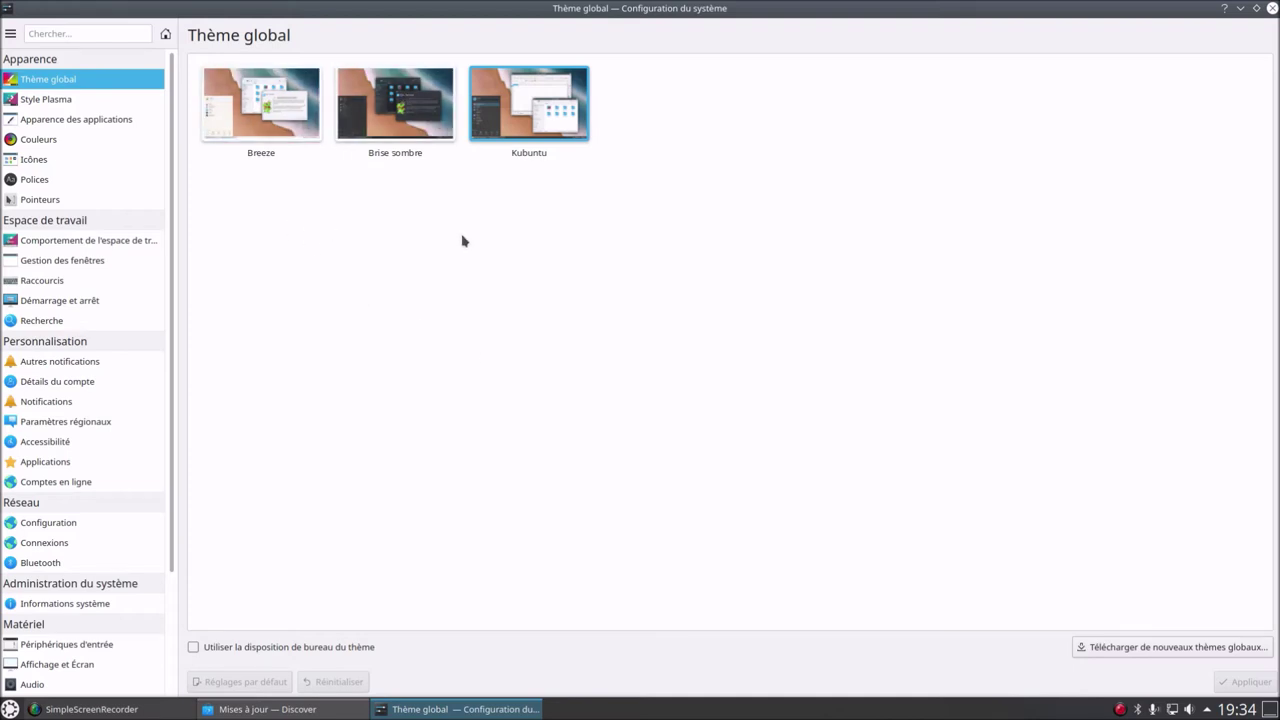
Apply the dark Brise sombre global theme and go to the Style Plasma page
click(390, 127)
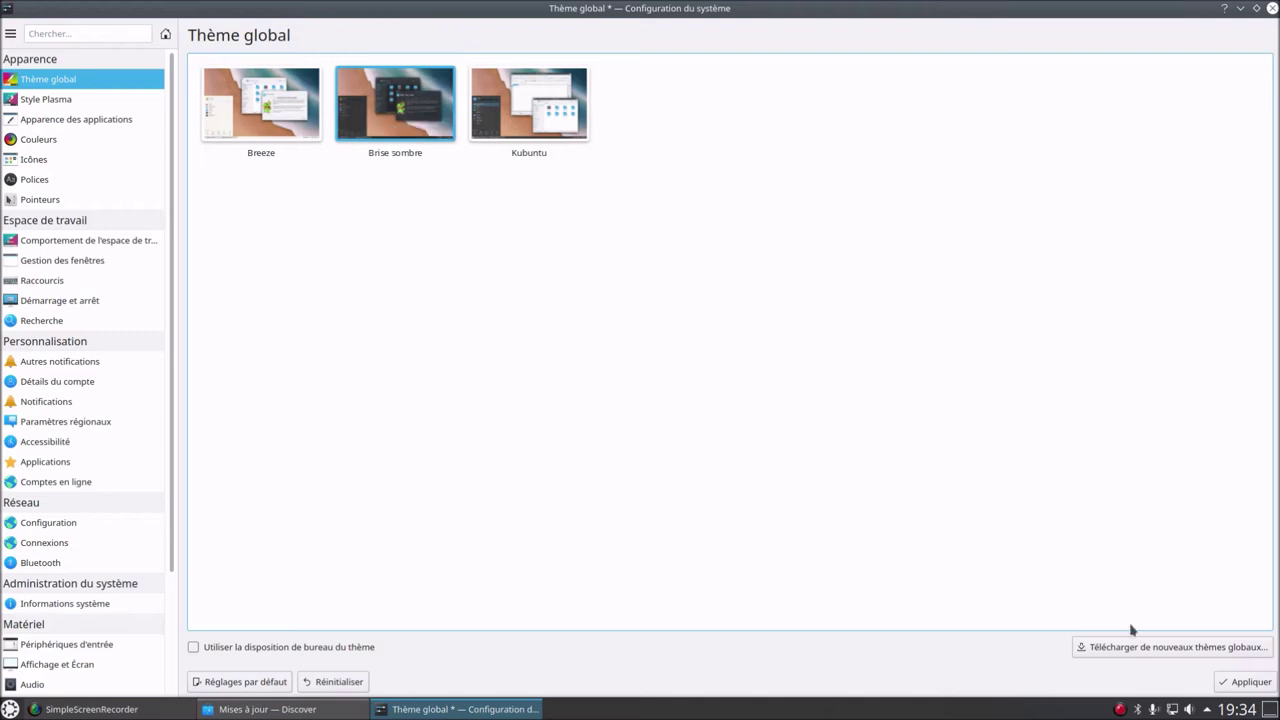
click(1244, 688)
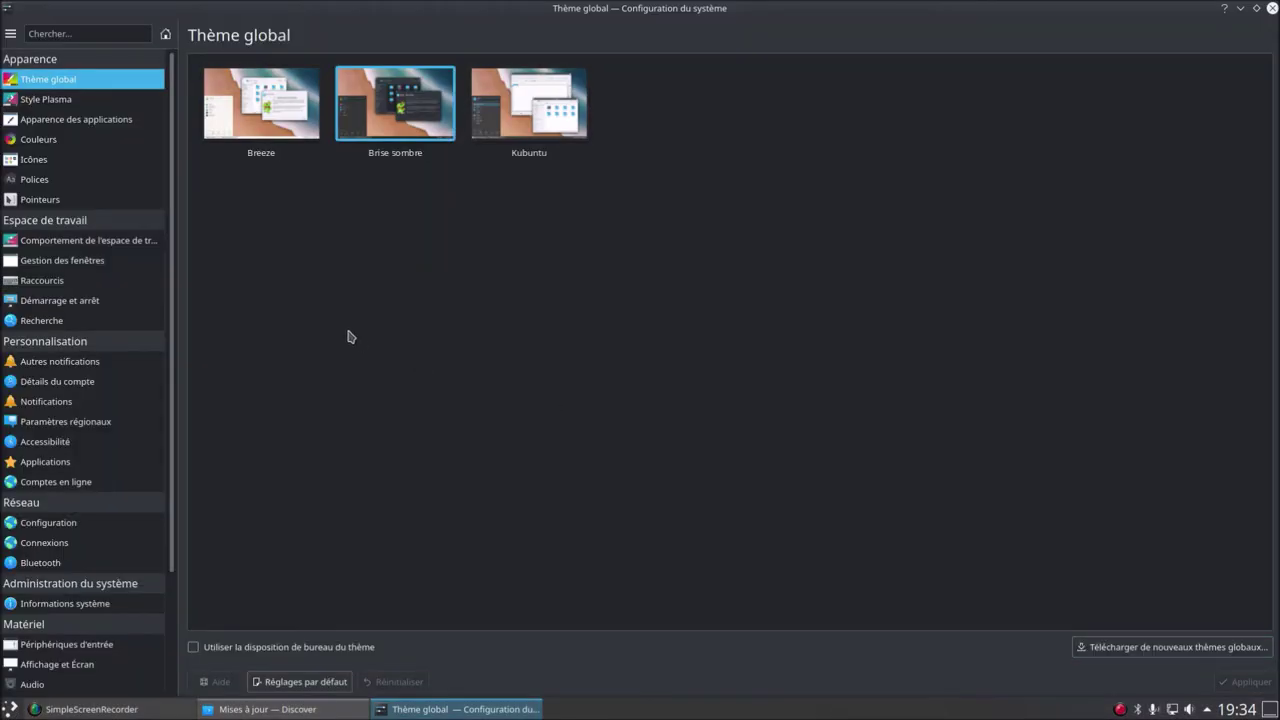
click(57, 100)
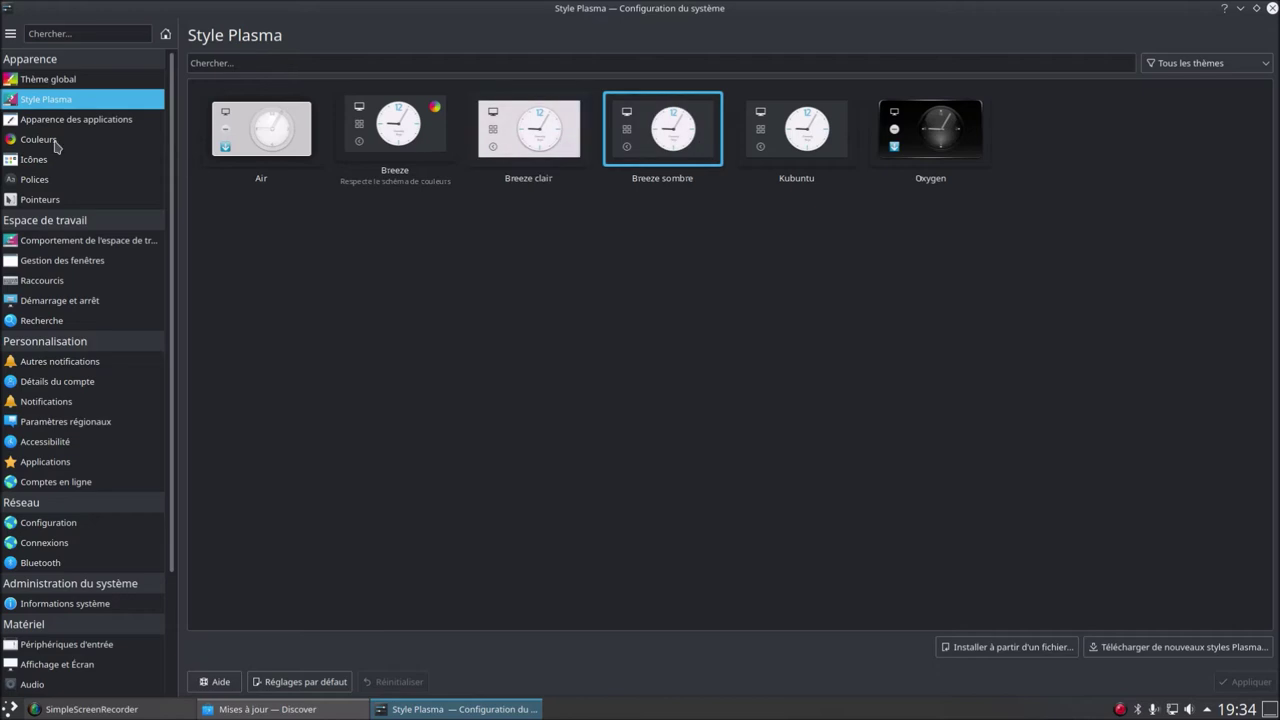
Browse application style, colours, icons, emoticons, fonts and pointers pages, ending on Comportement général
click(43, 124)
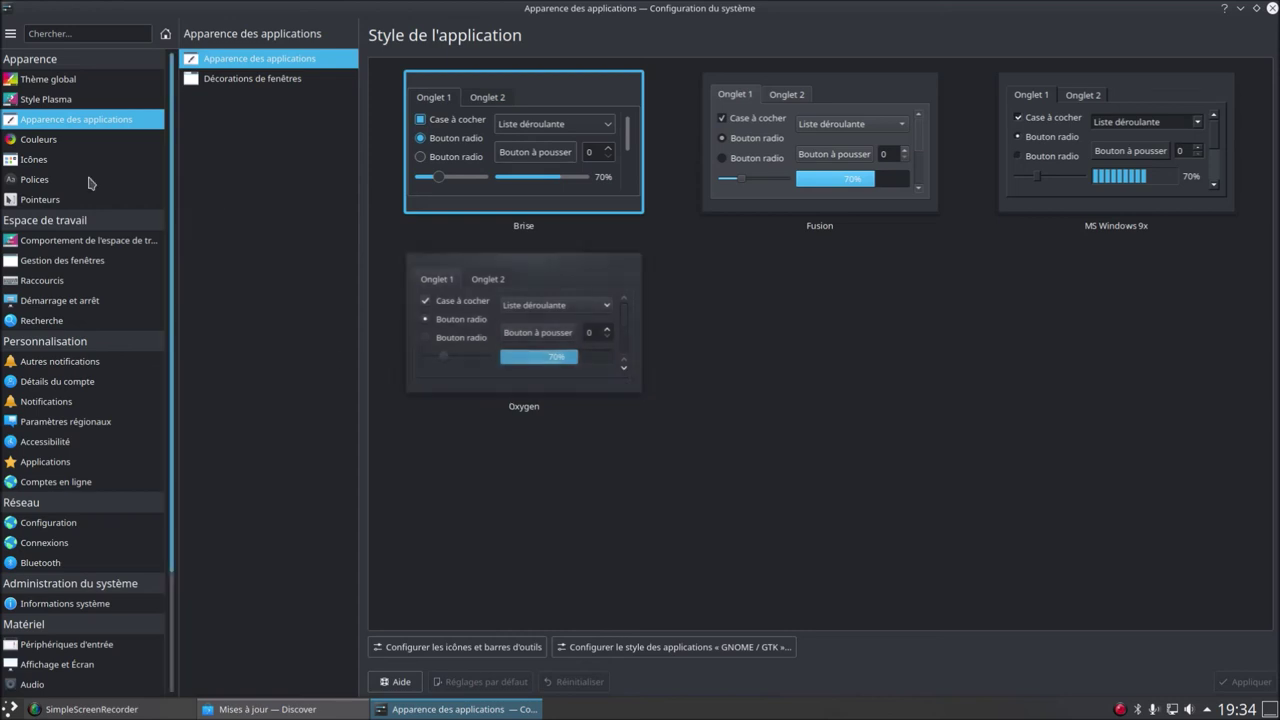
click(43, 140)
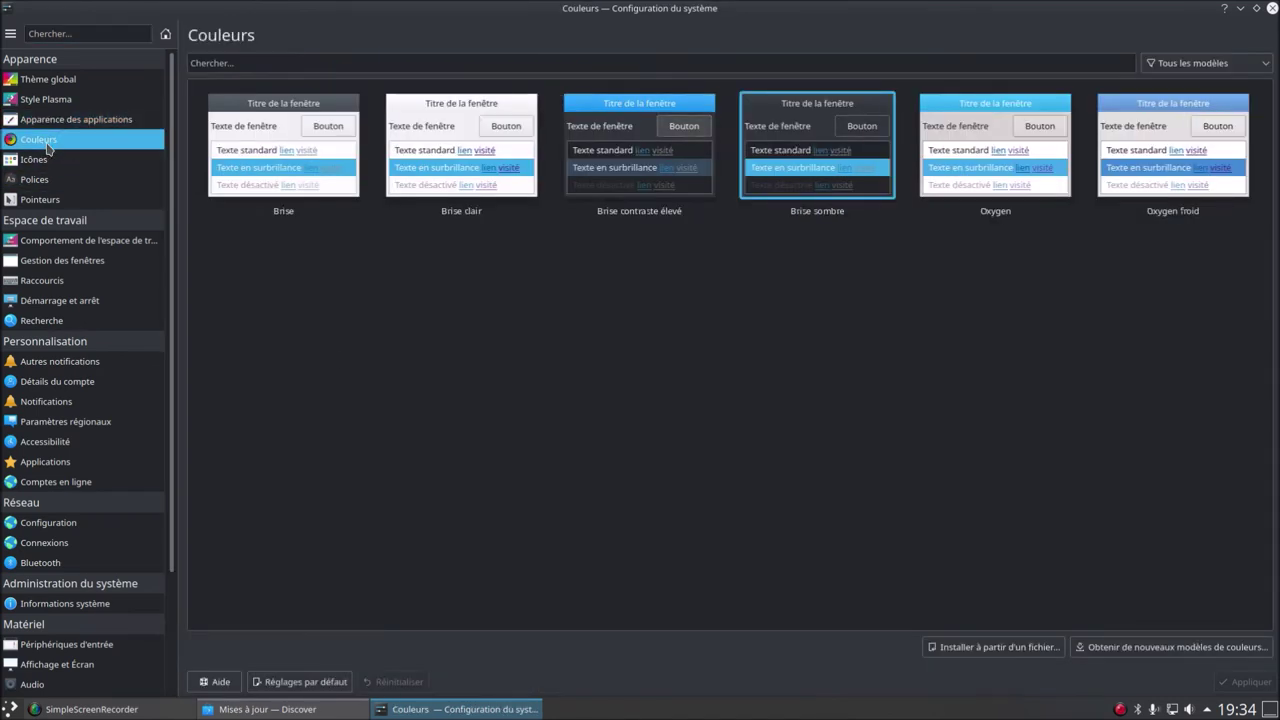
click(55, 165)
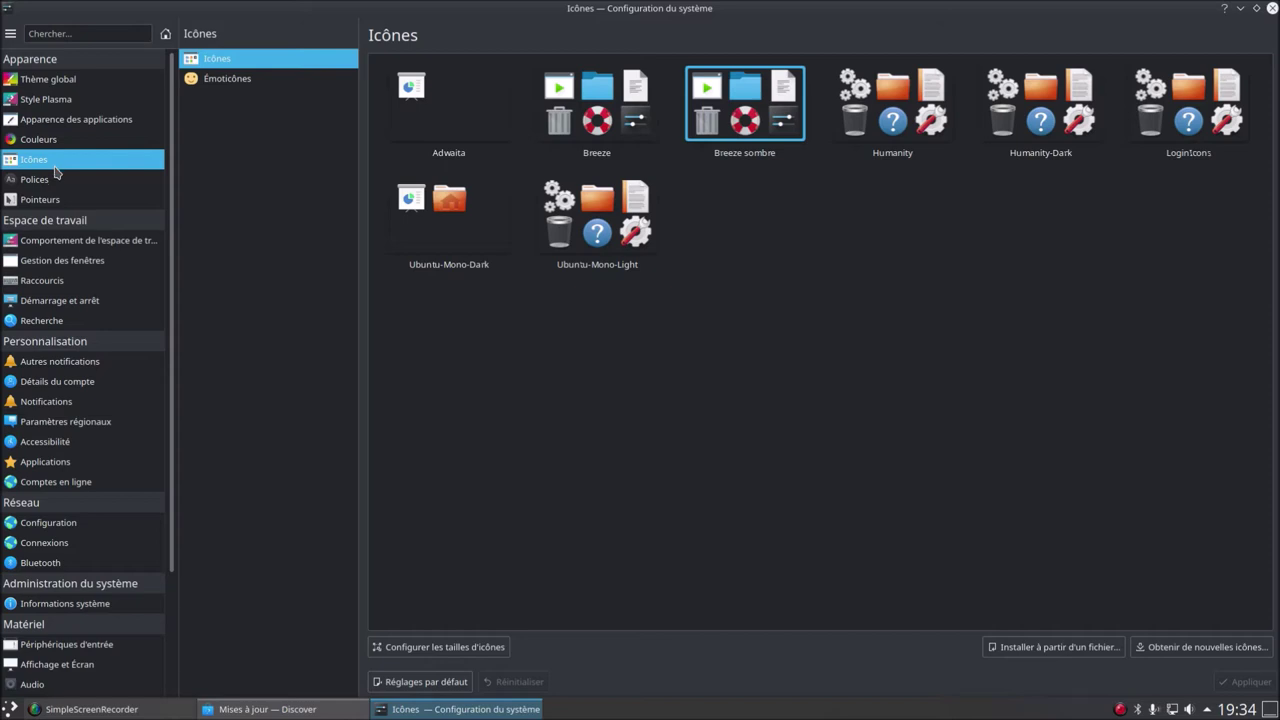
click(56, 180)
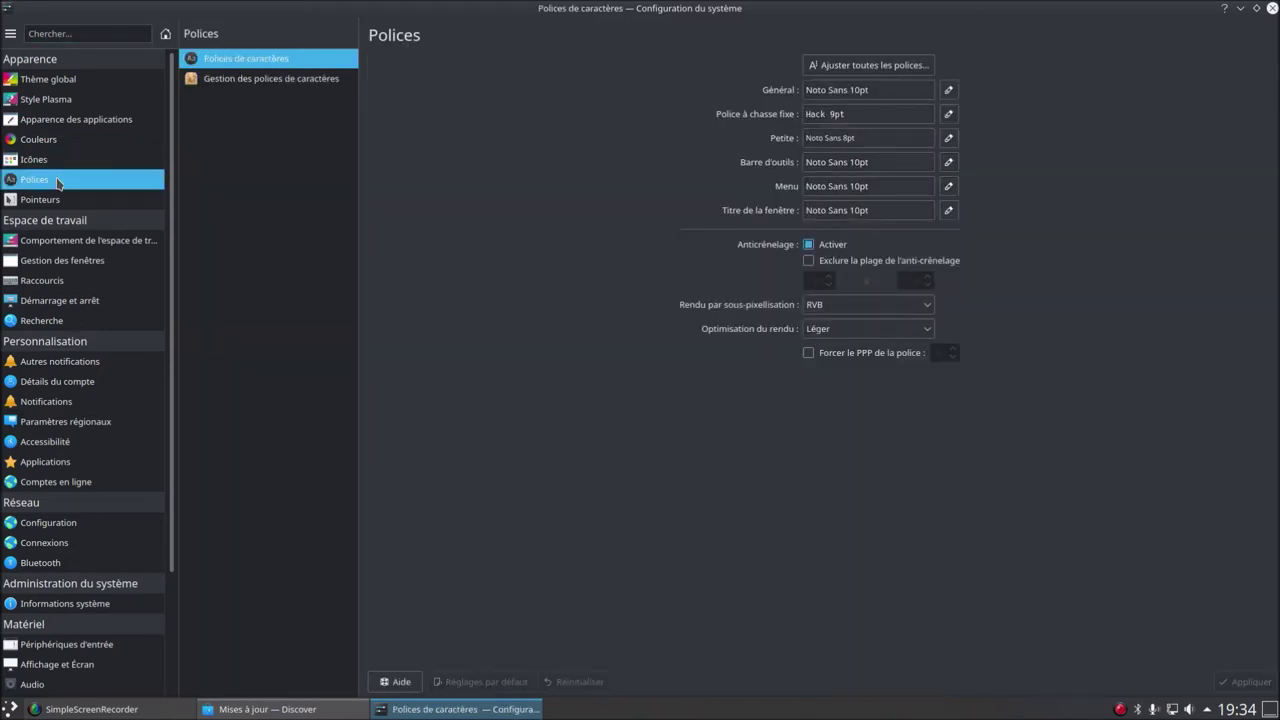
click(64, 159)
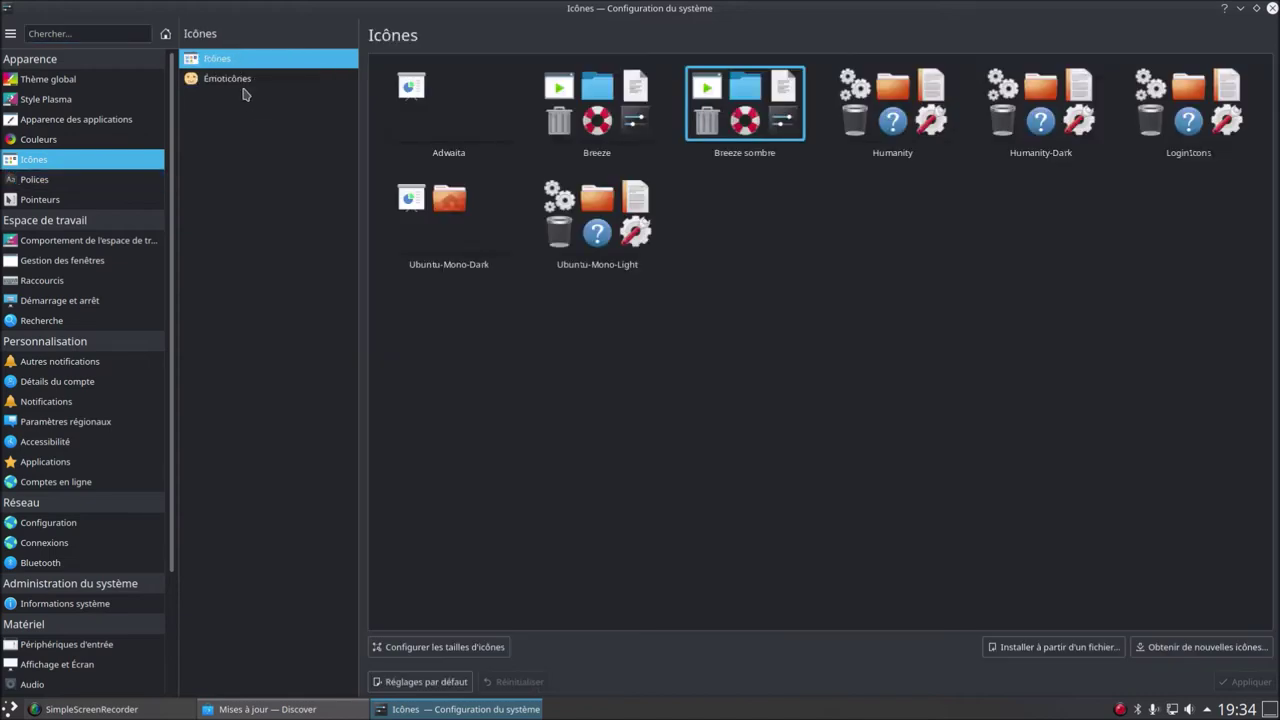
click(242, 87)
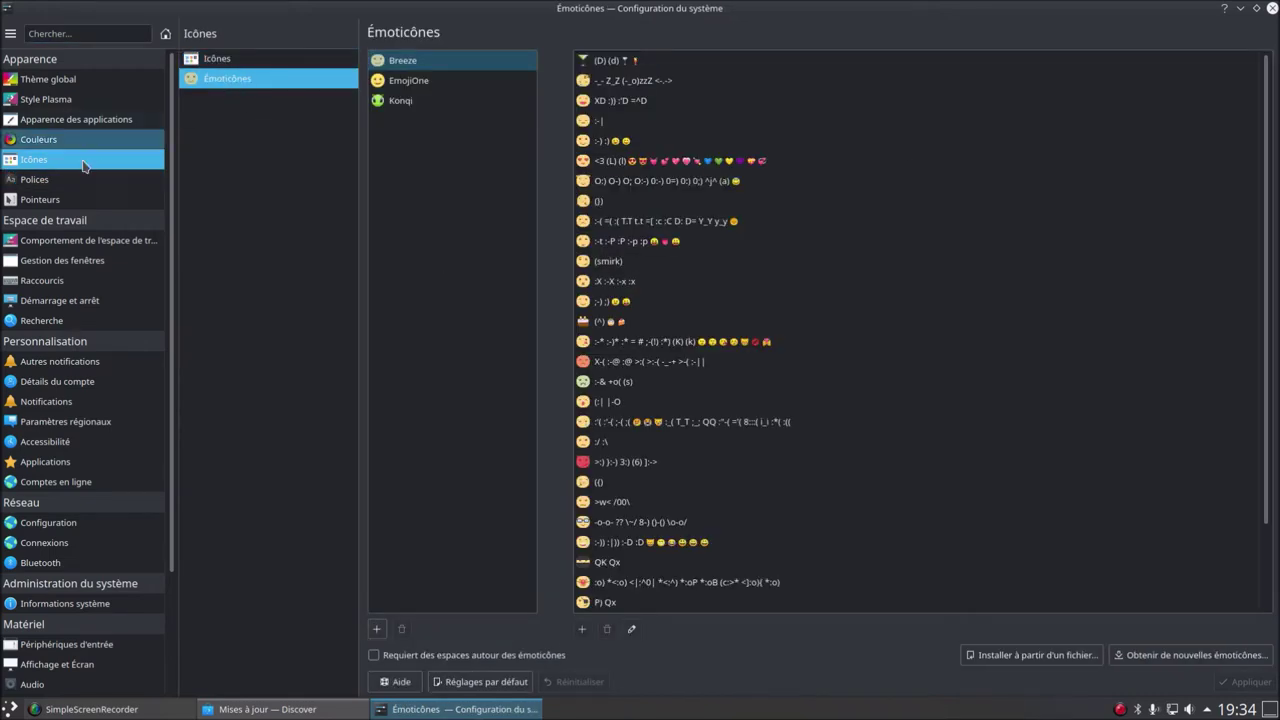
click(68, 185)
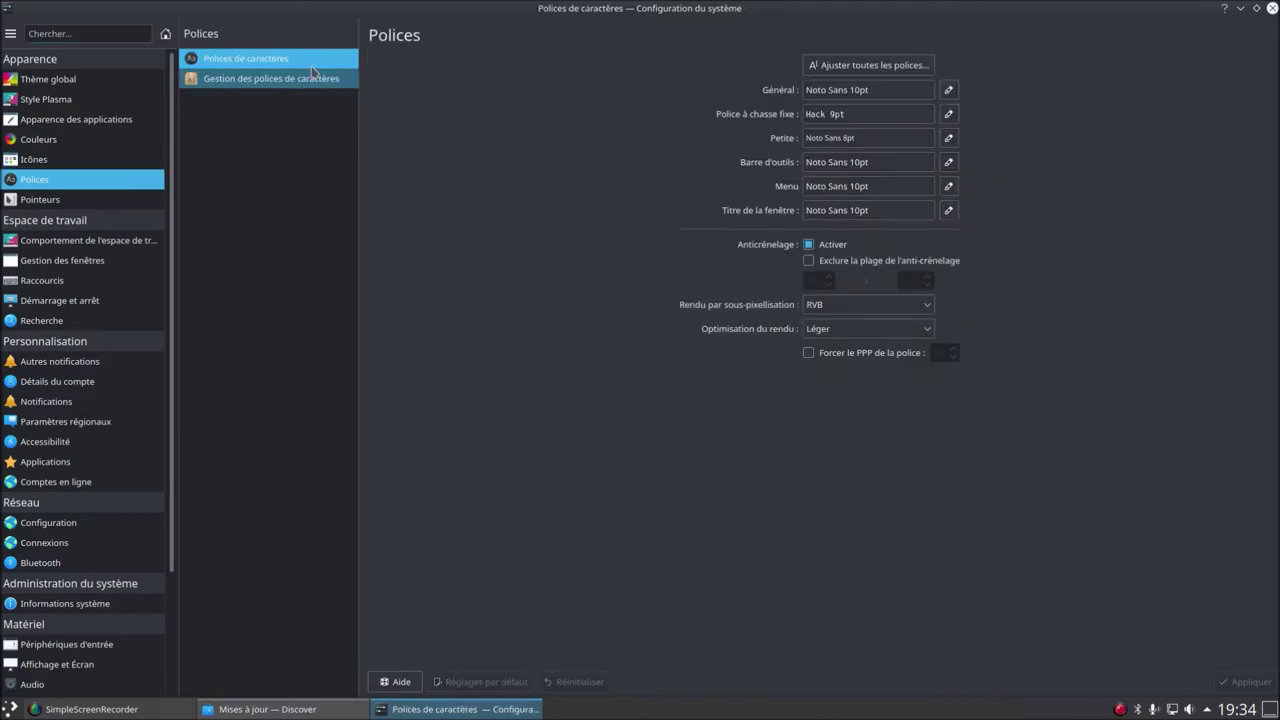
click(78, 198)
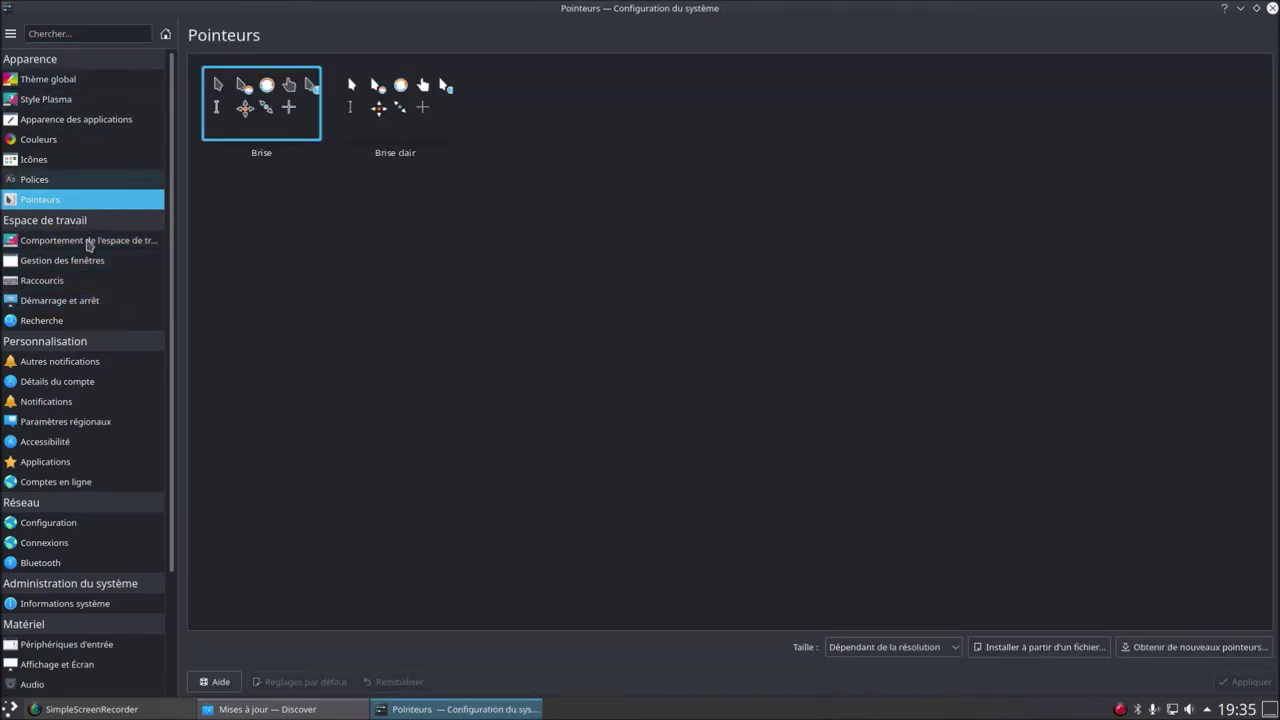
click(82, 247)
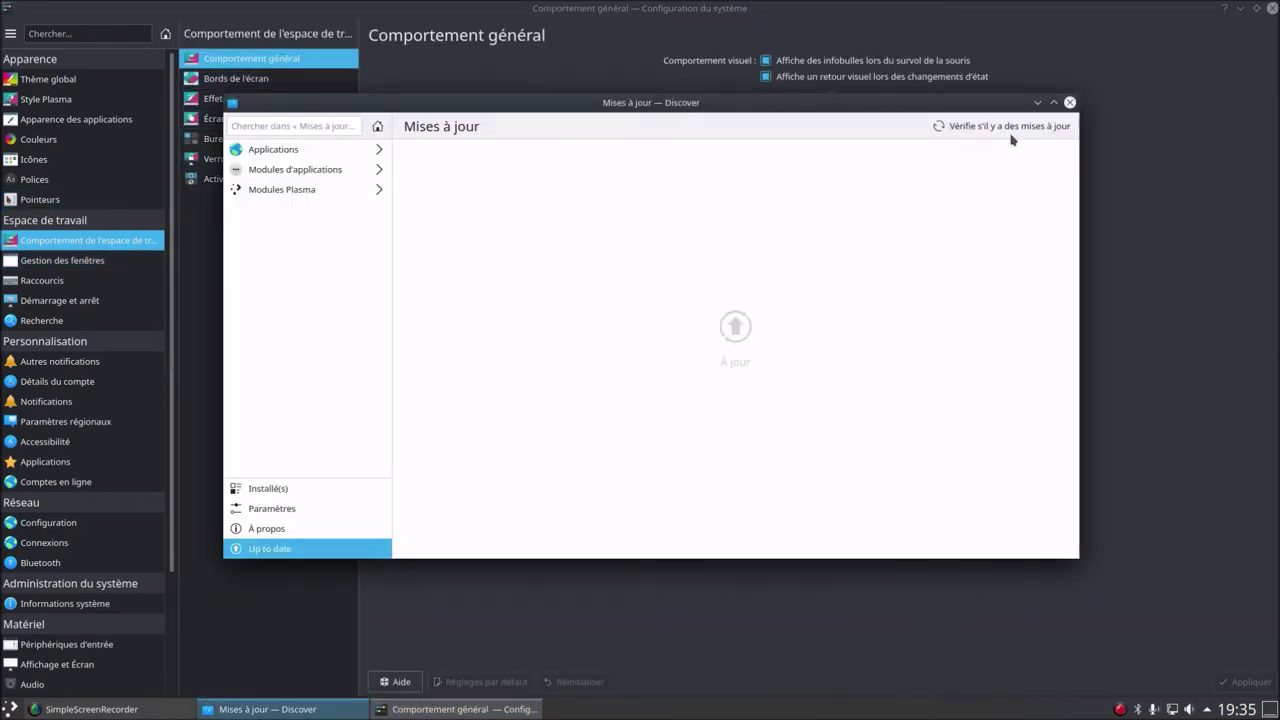
Browse virtual desktops, screen locking, window management, task switcher, KWin scripts and window rules, then global shortcuts
click(210, 138)
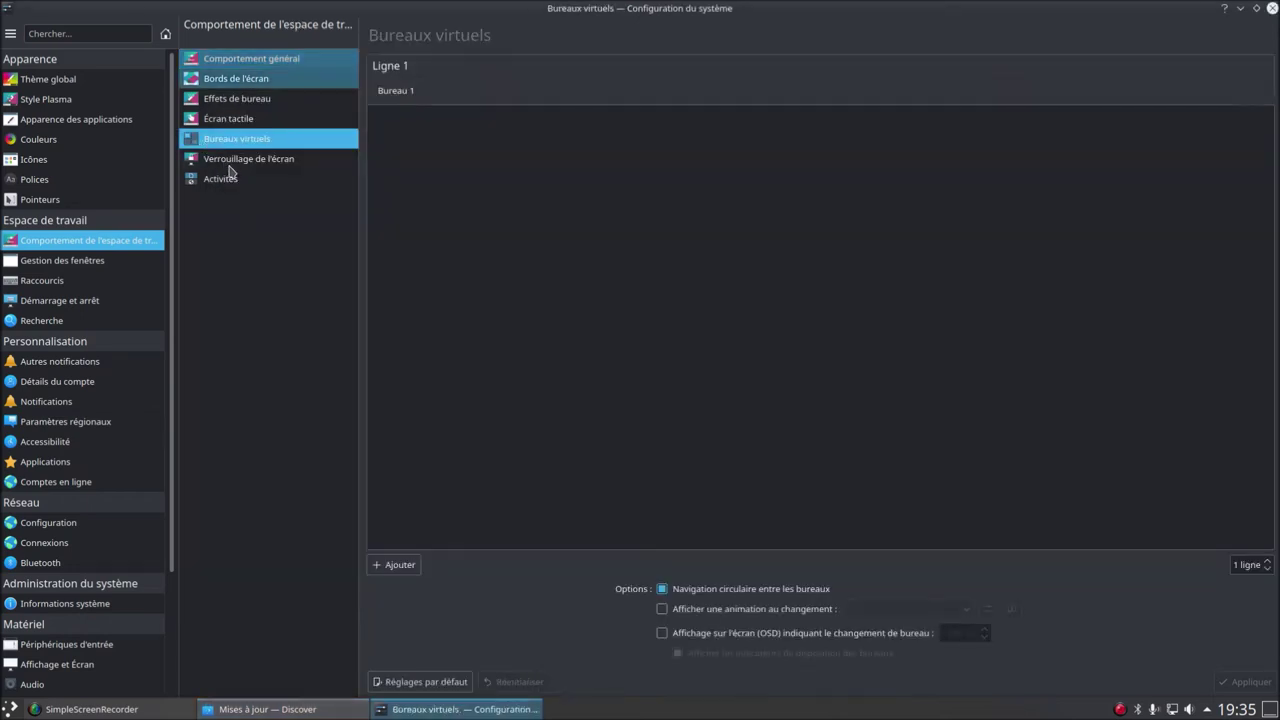
click(230, 163)
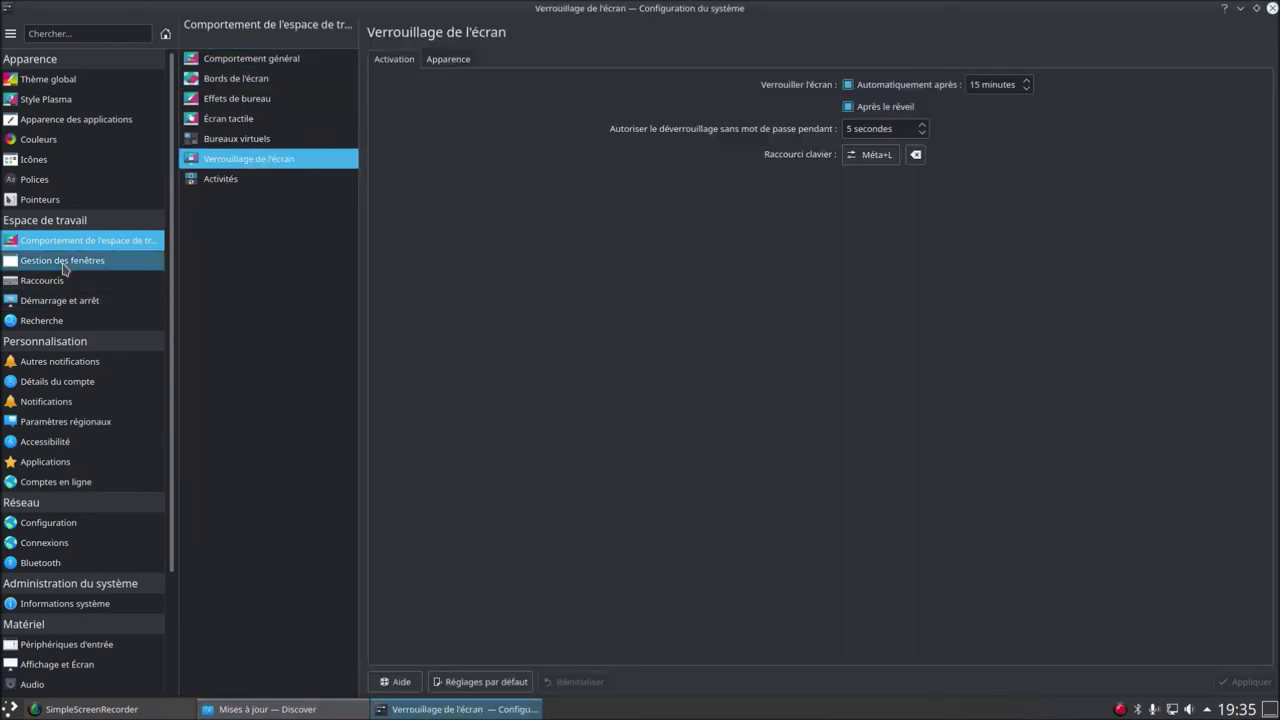
click(62, 262)
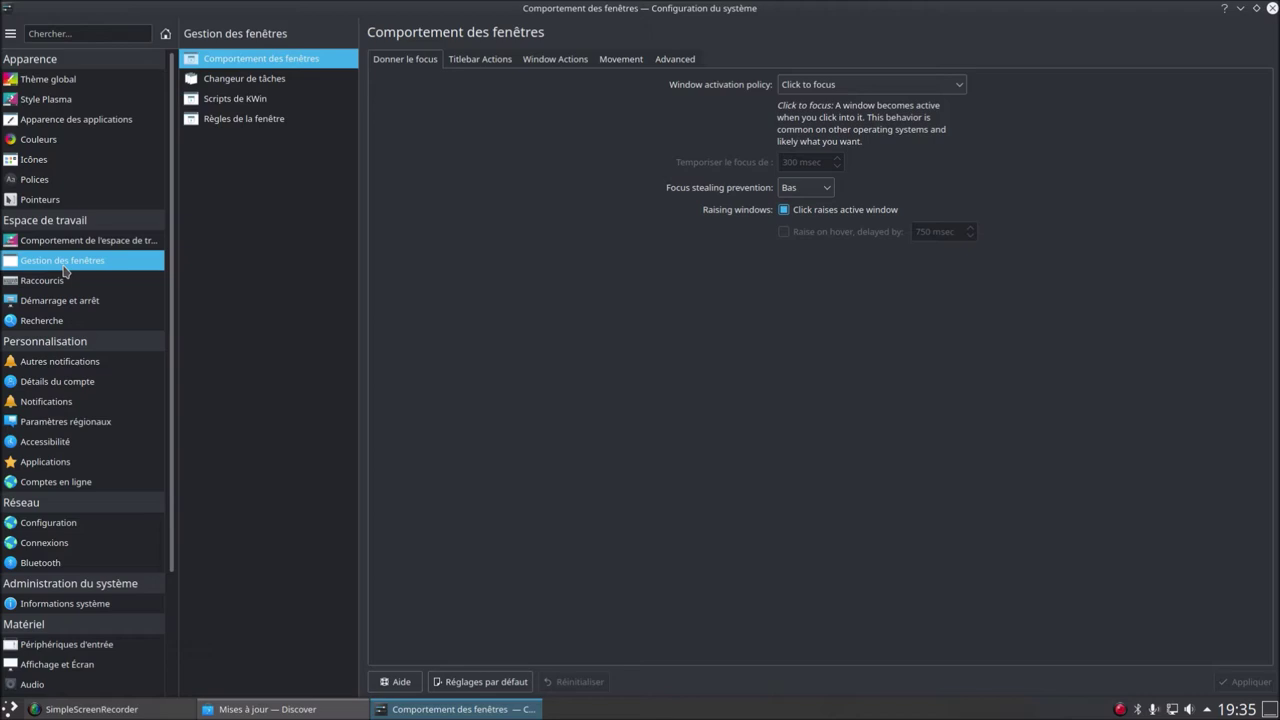
click(240, 79)
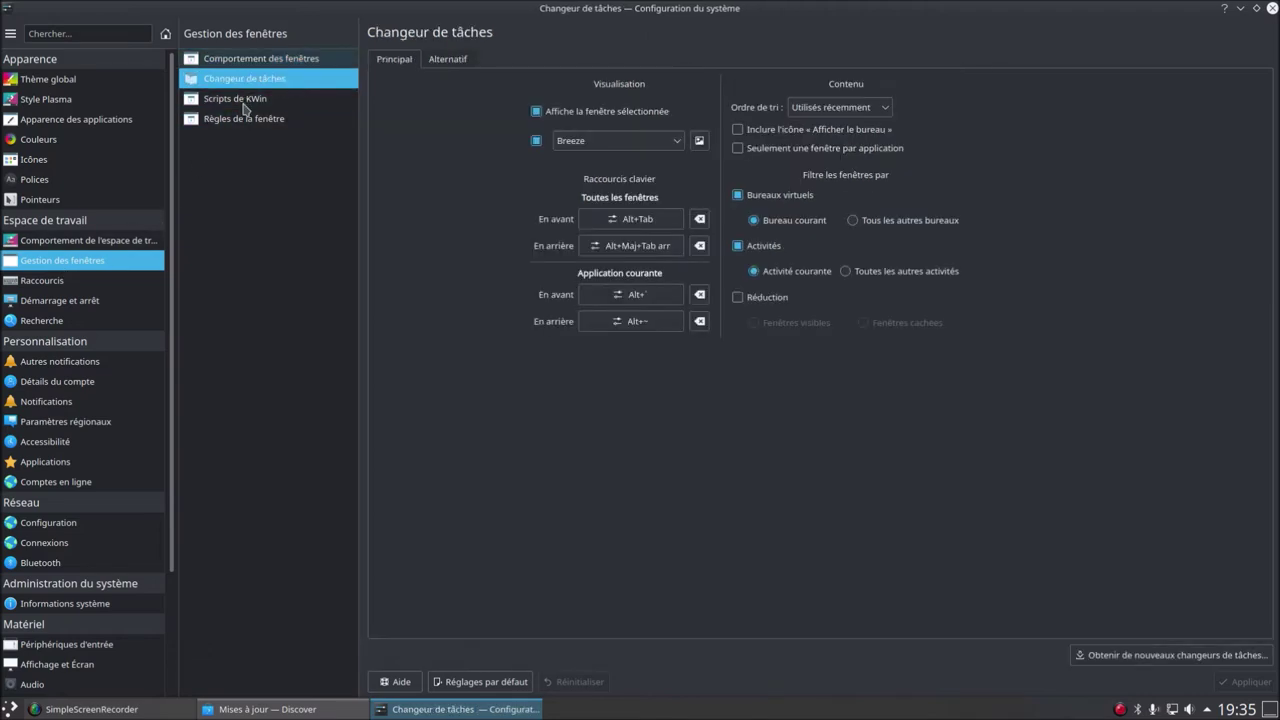
click(245, 104)
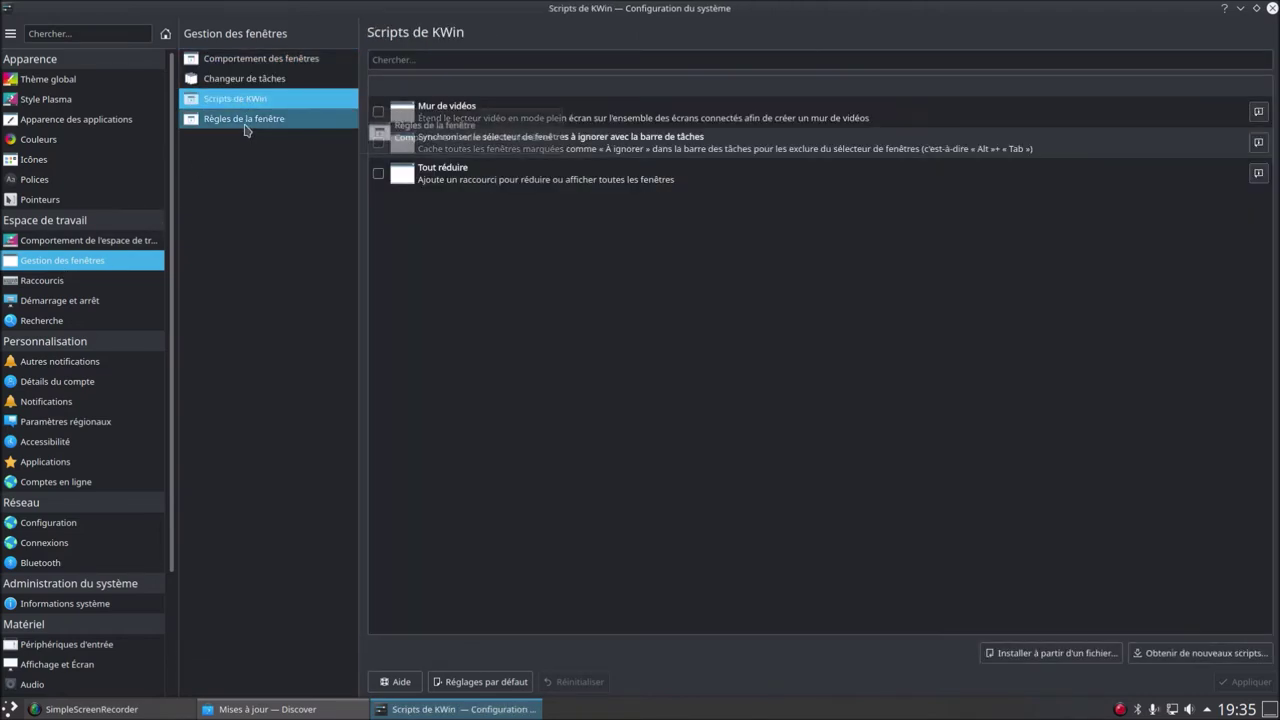
click(245, 124)
click(57, 284)
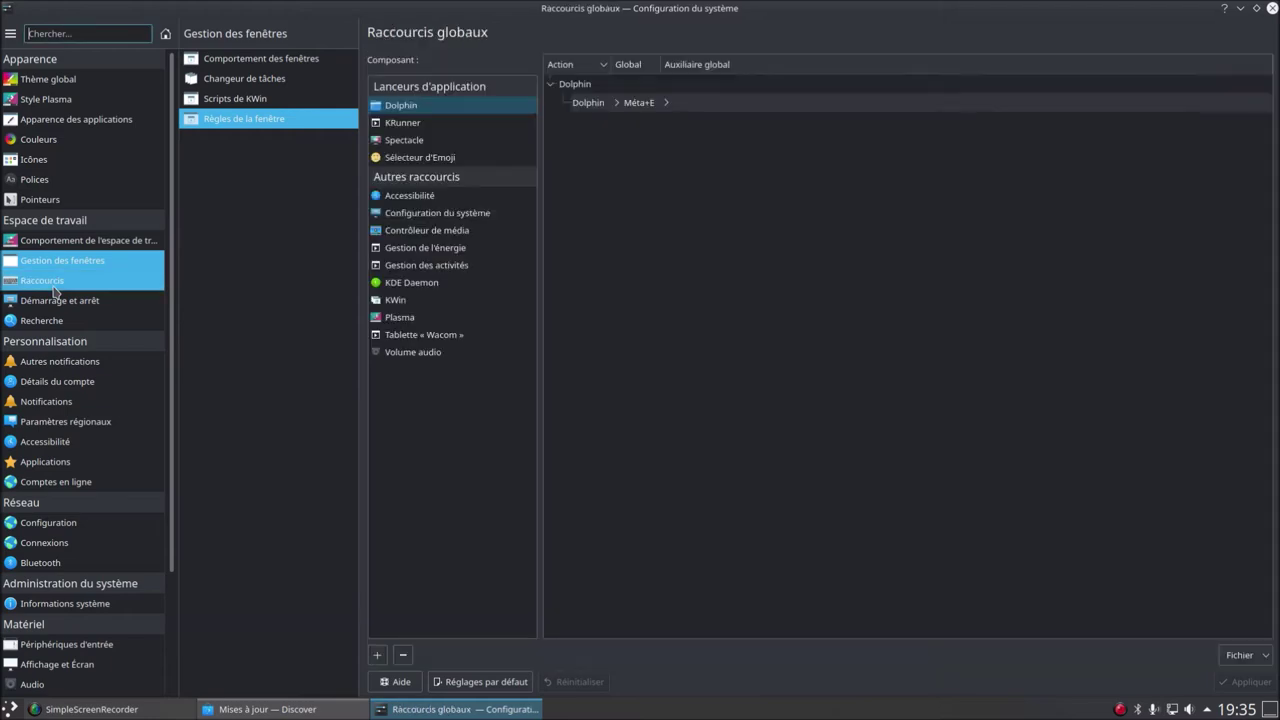
Browse Démarrage et arrêt, account details, regional settings and network connection pages
click(57, 302)
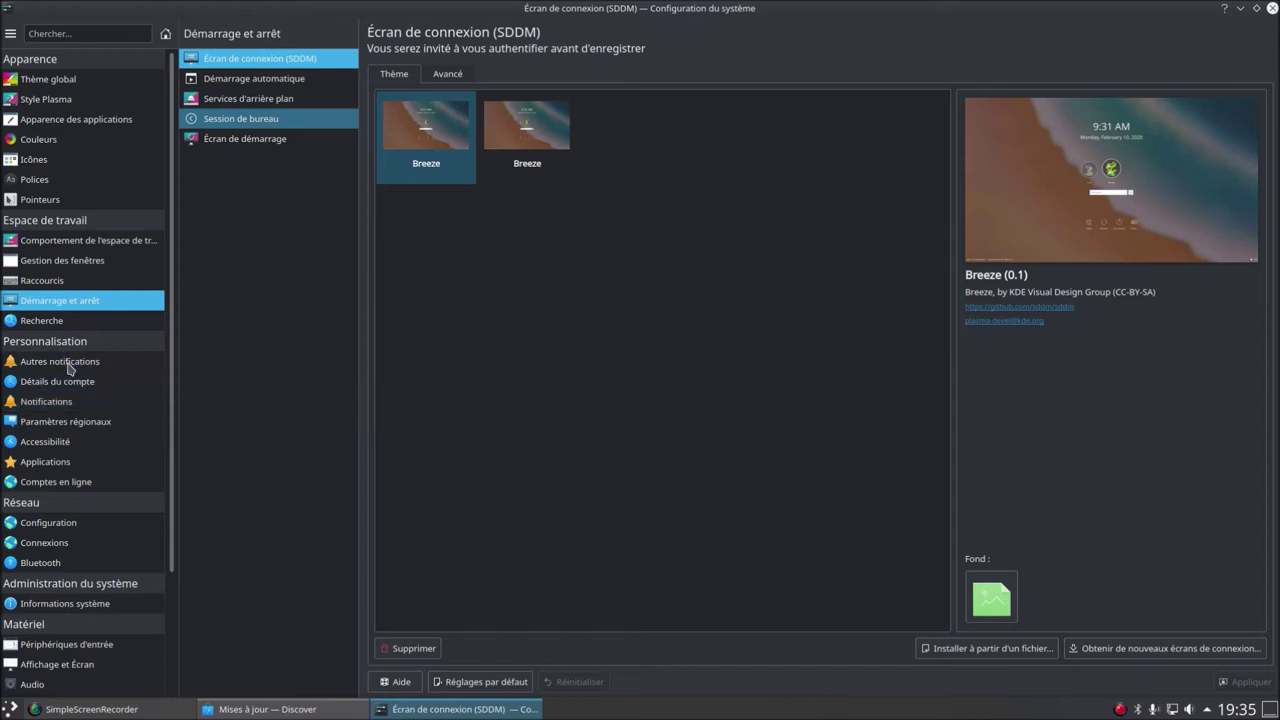
click(74, 388)
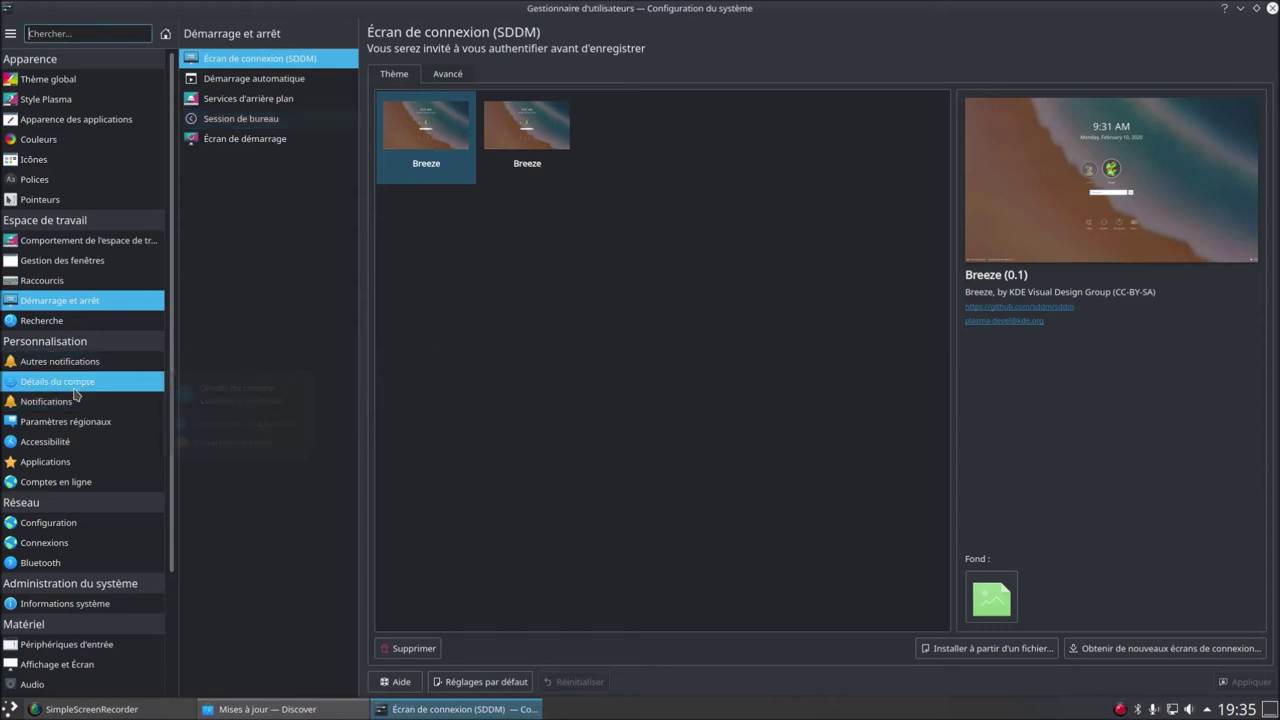
click(73, 429)
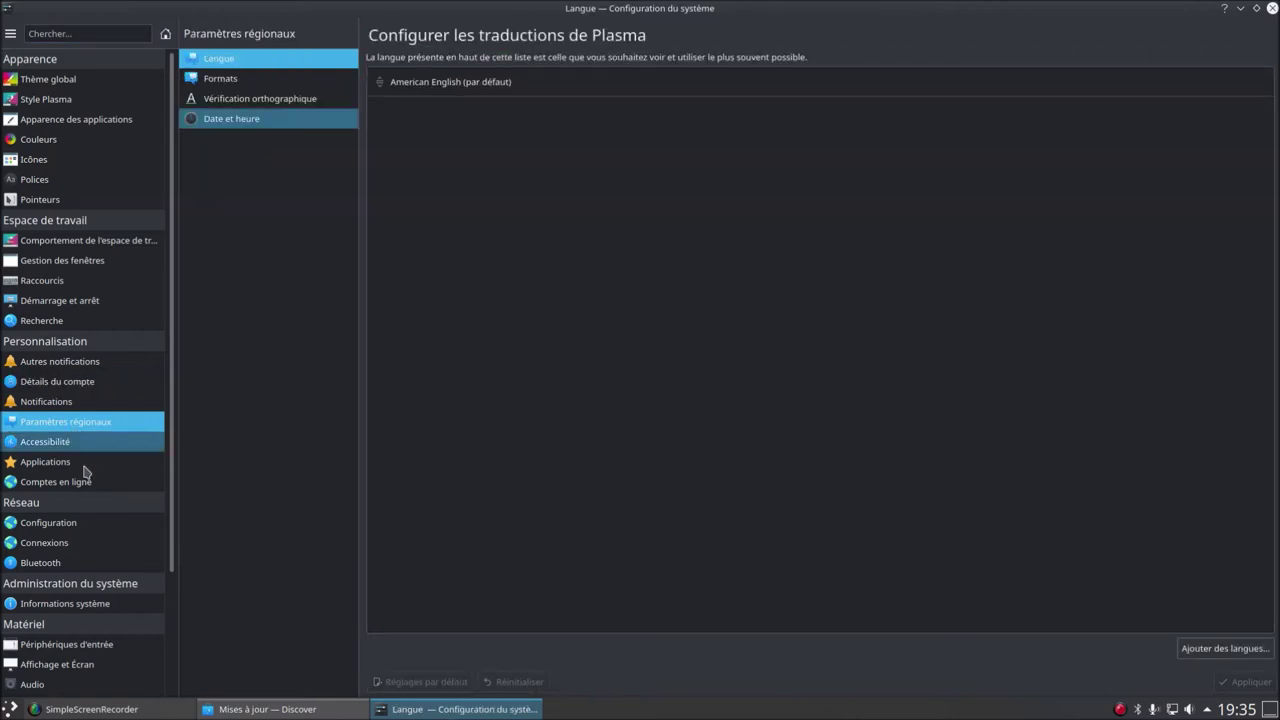
click(82, 528)
click(80, 545)
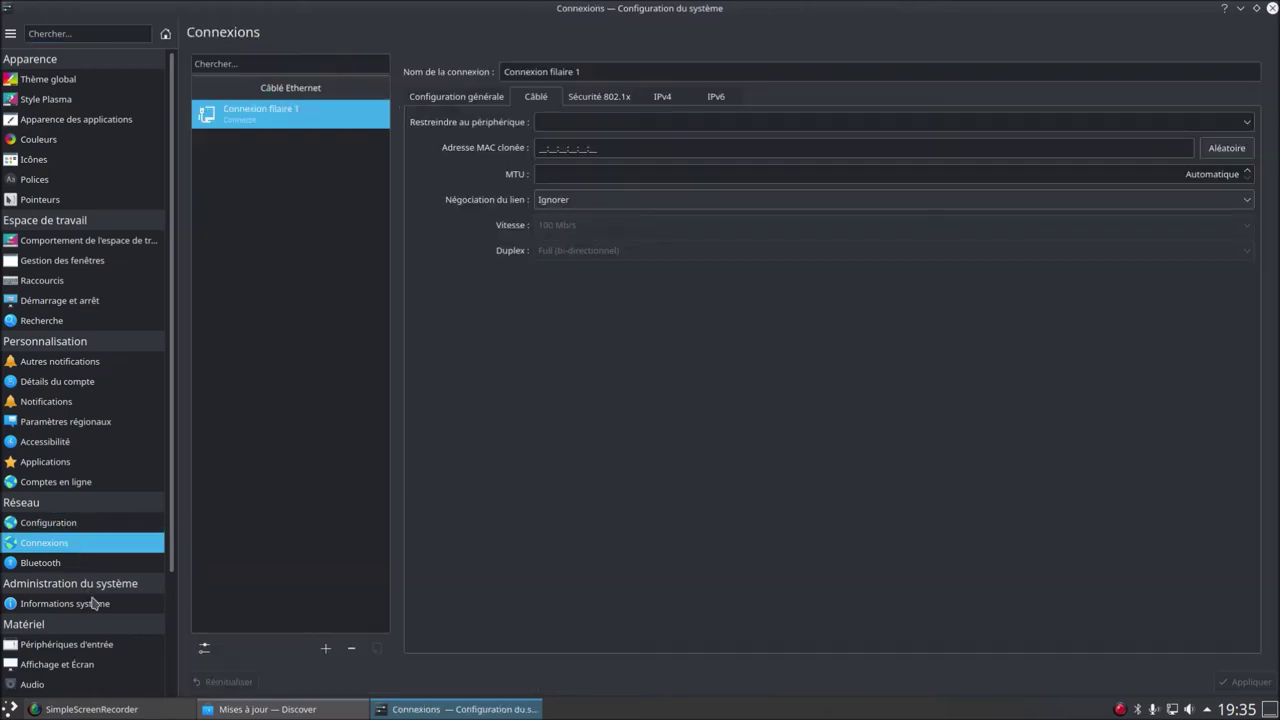
View system information, input devices, display and audio pages, then close System Settings
click(93, 602)
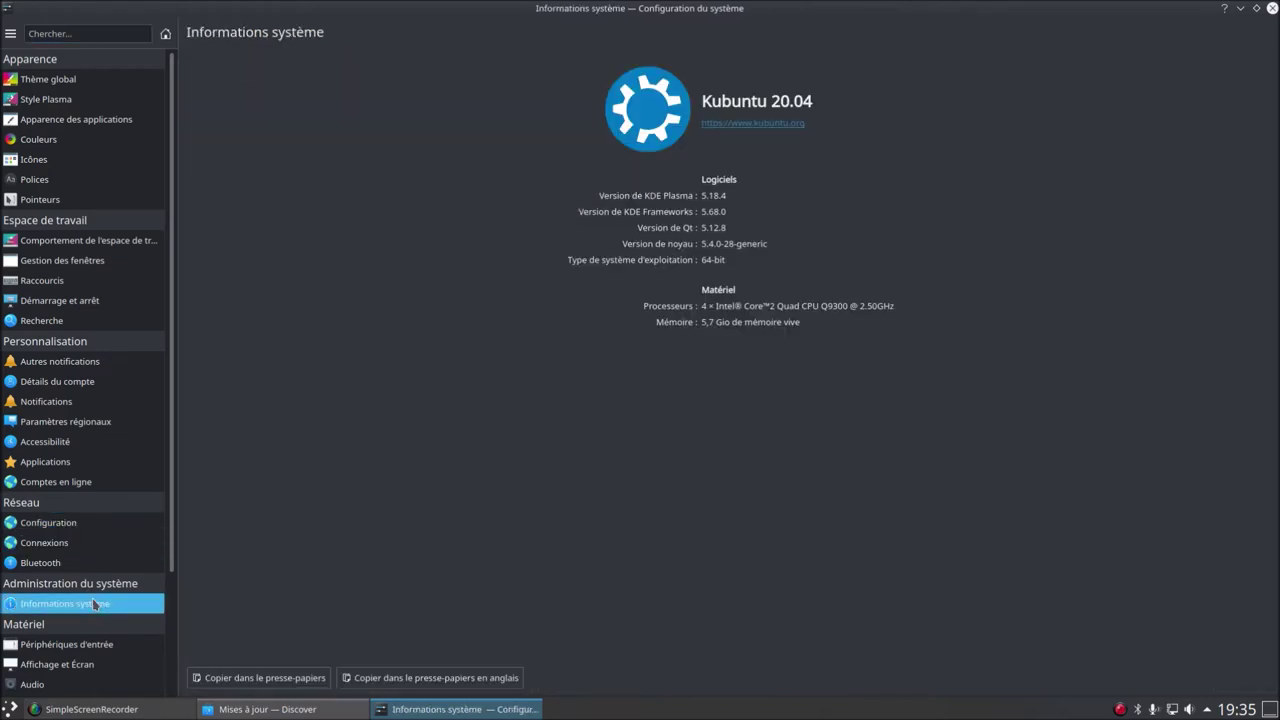
click(92, 646)
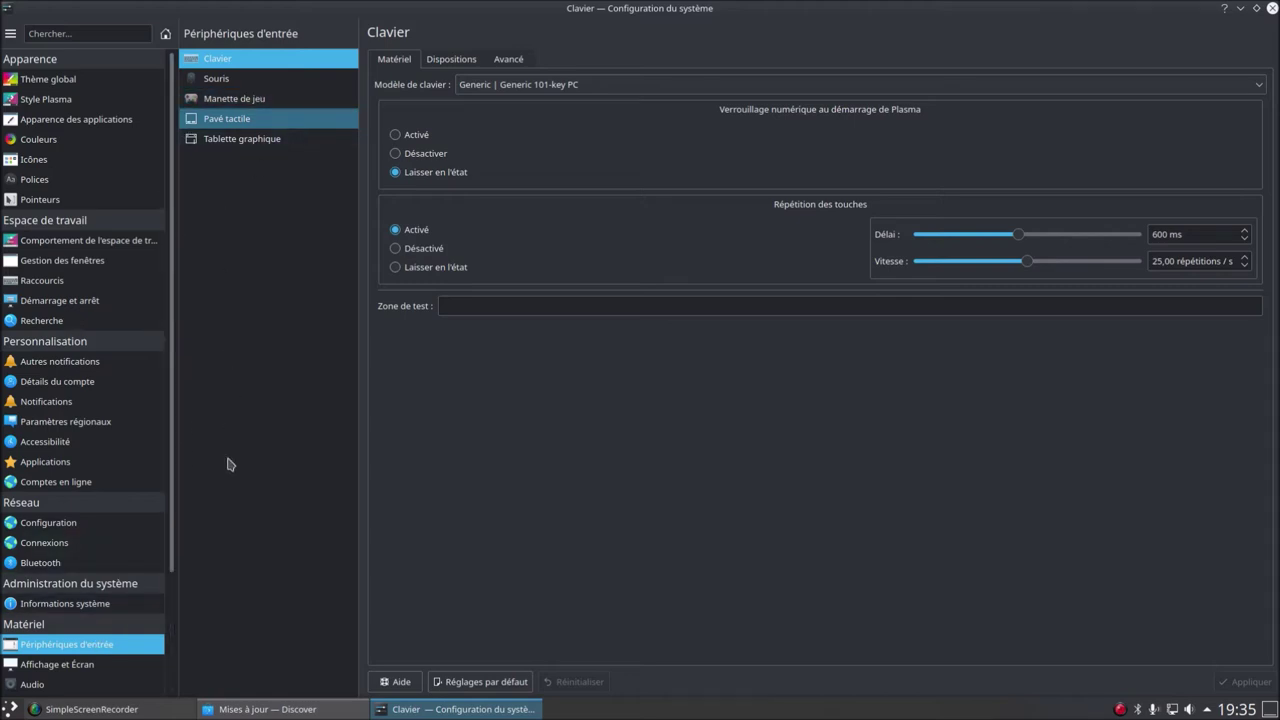
click(94, 674)
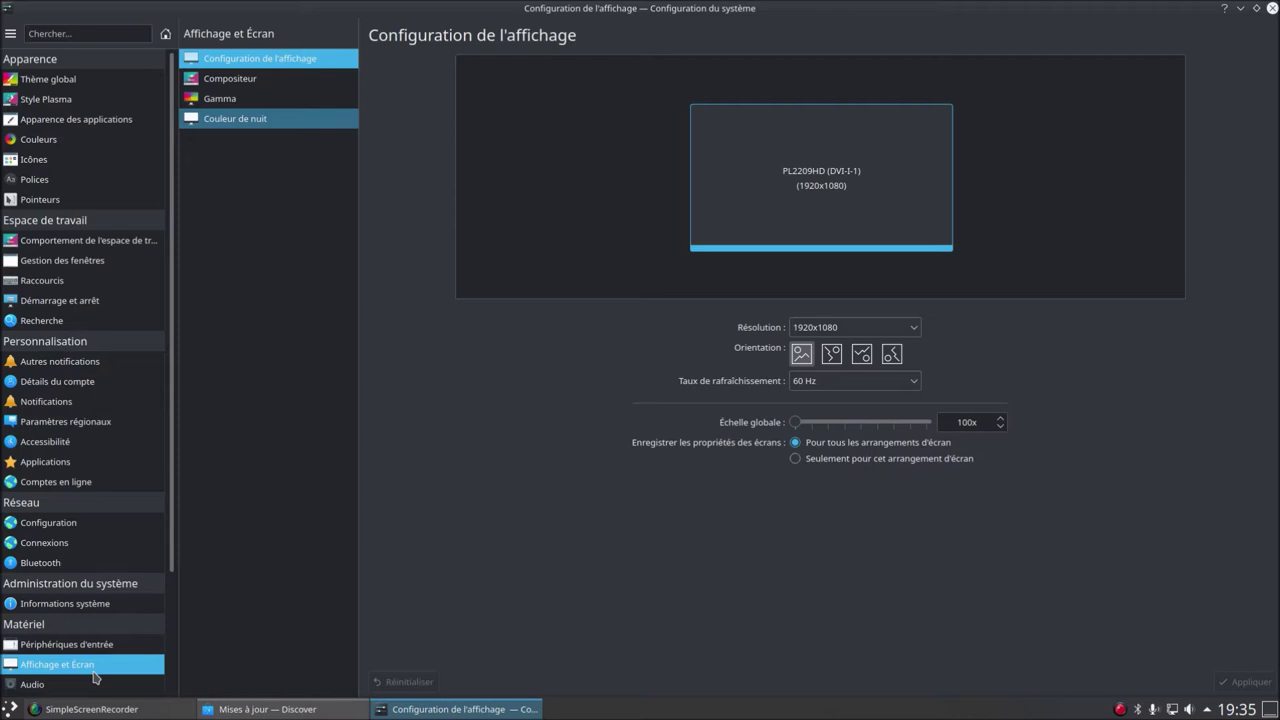
click(85, 689)
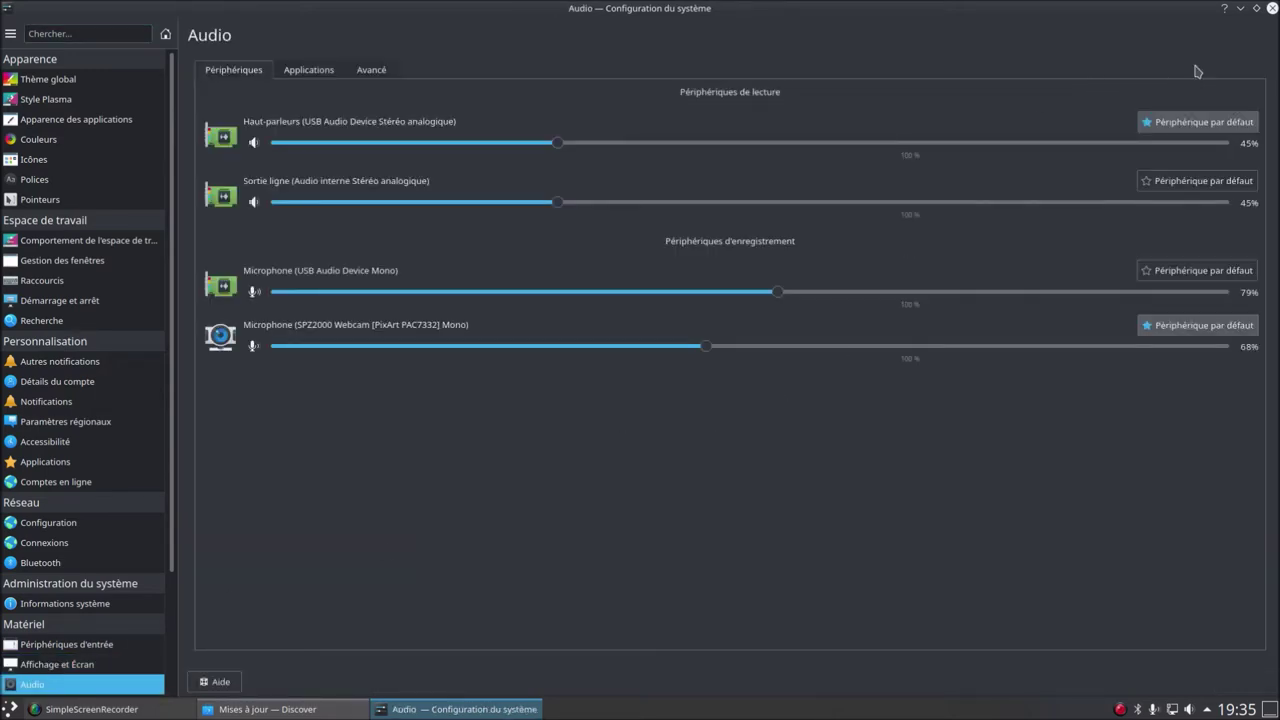
click(1272, 8)
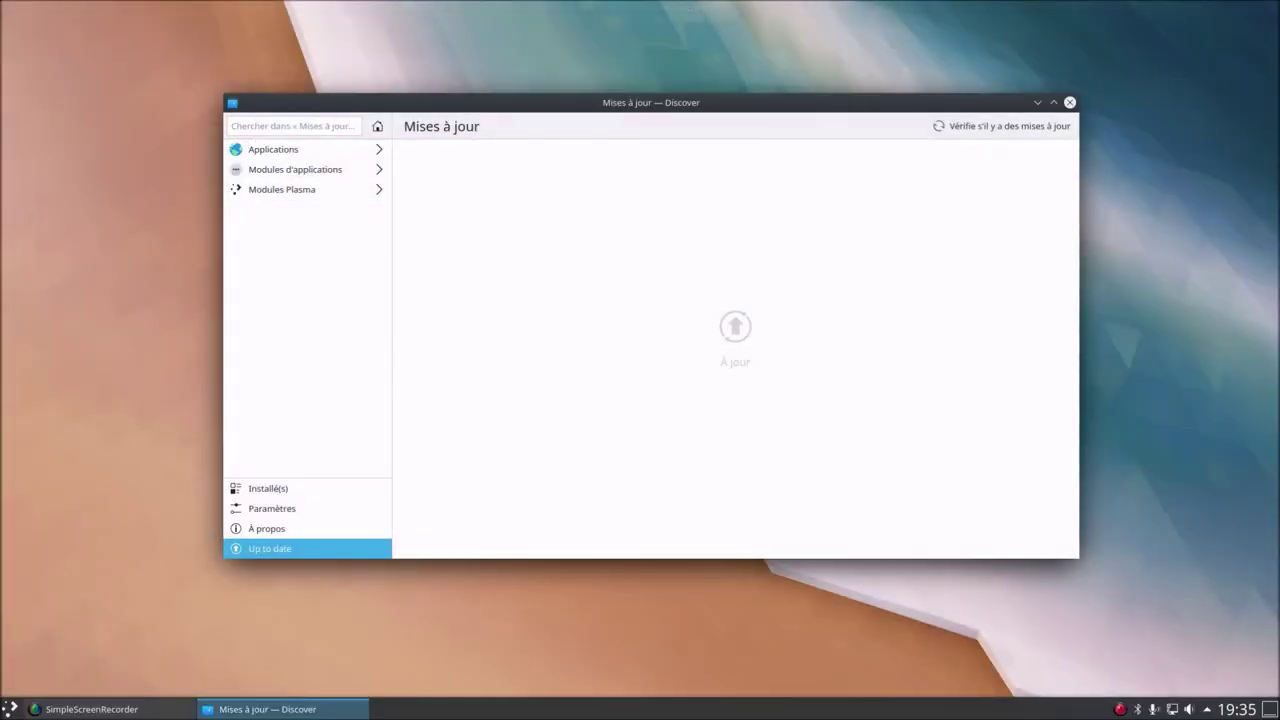
Explore the Kickoff launcher's favourites and categories with the arrow keys and peek at its options menu
click(9, 707)
key(Down)
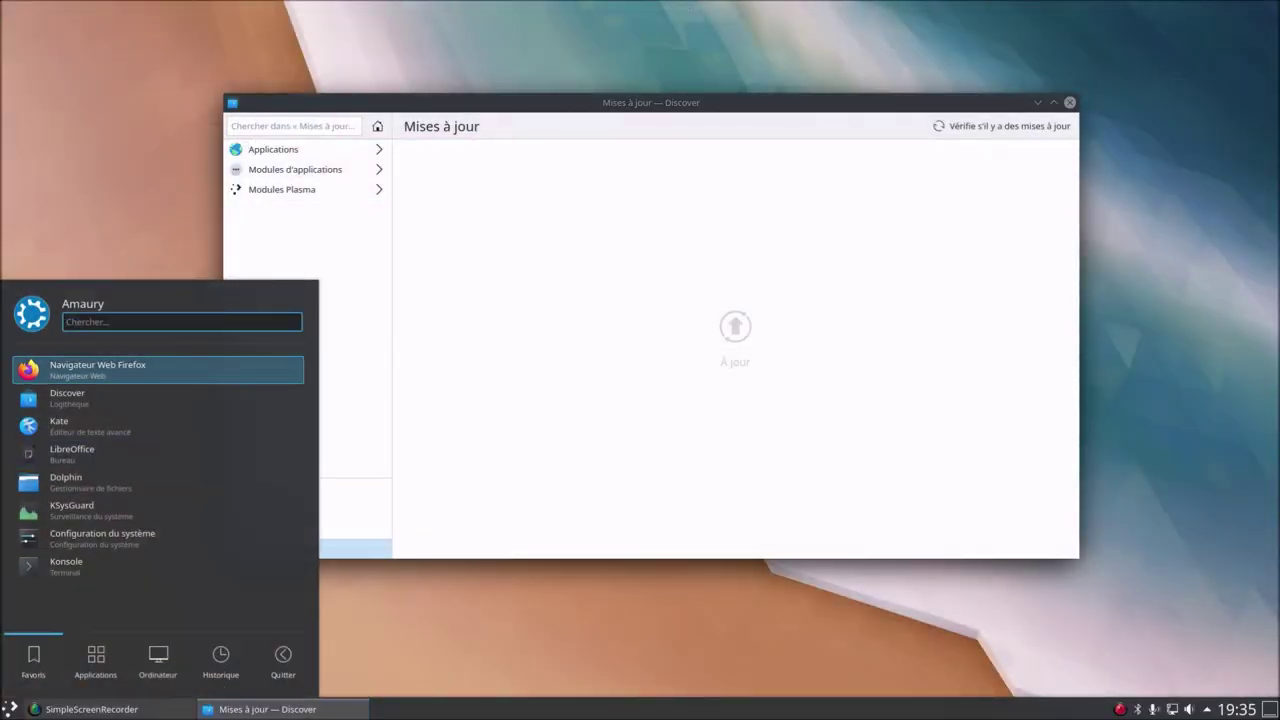
key(Down)
key(Right)
key(Left)
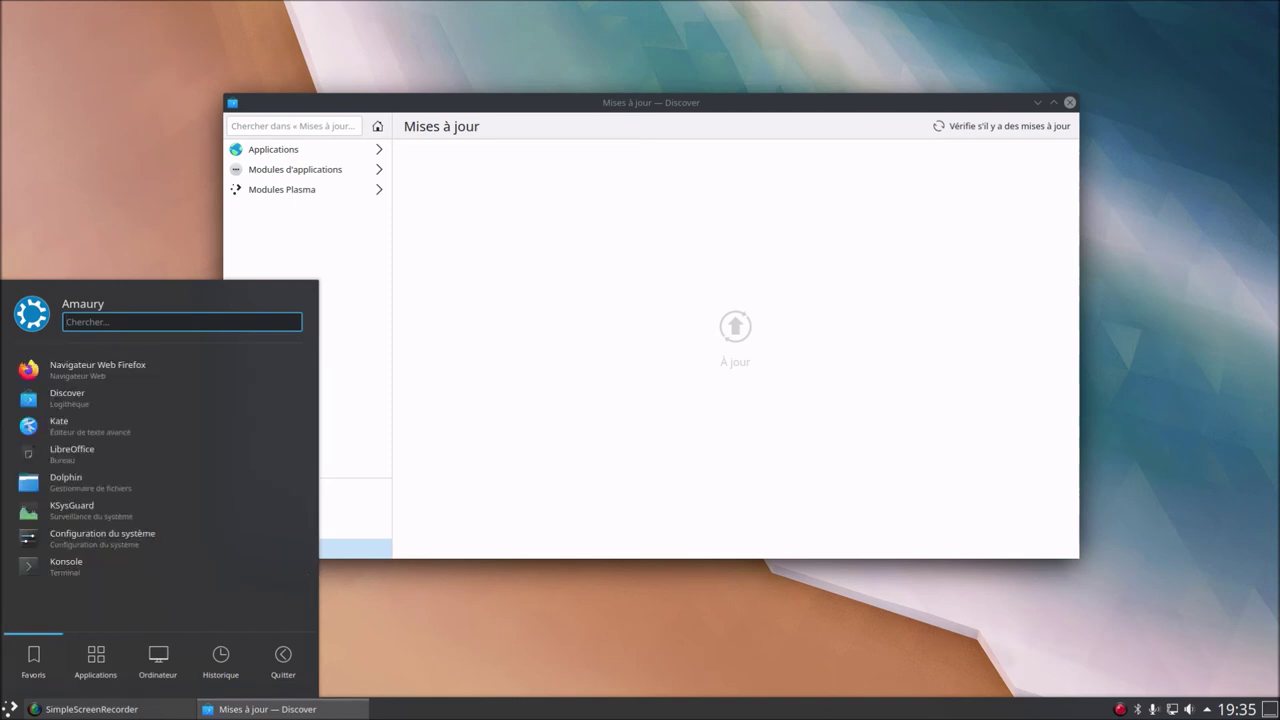
right_click(9, 707)
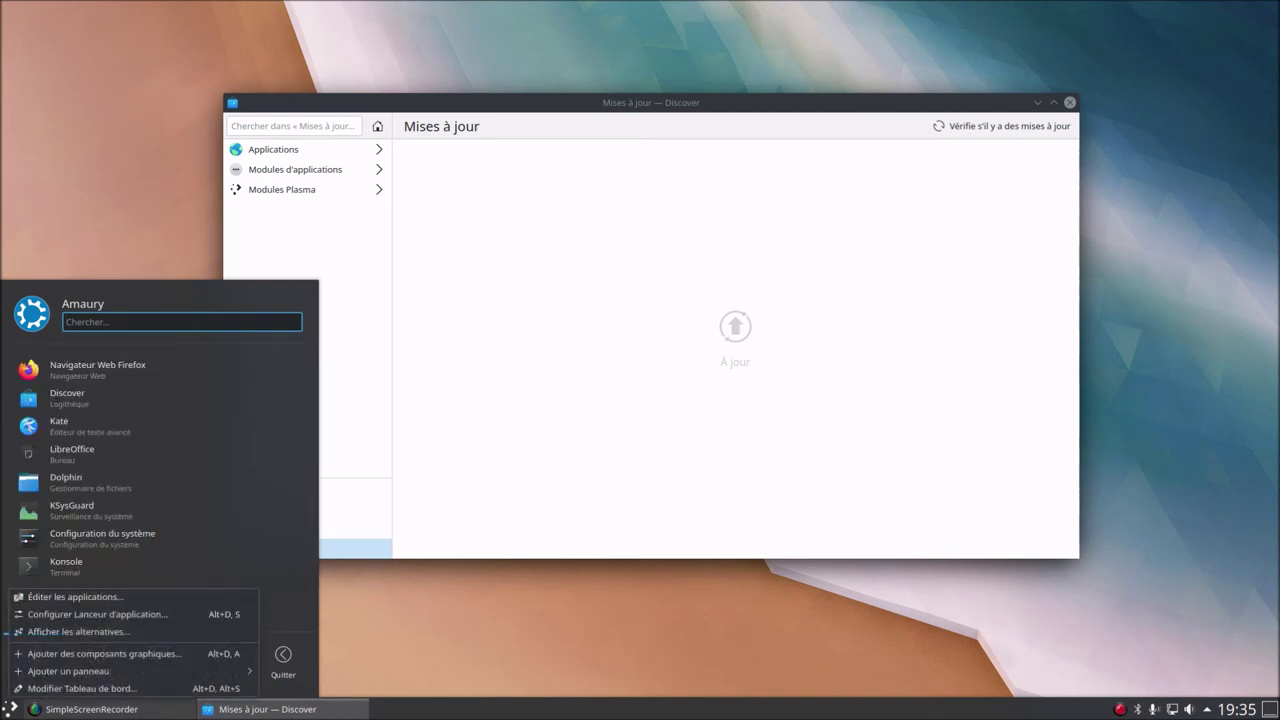
key(Escape)
click(415, 649)
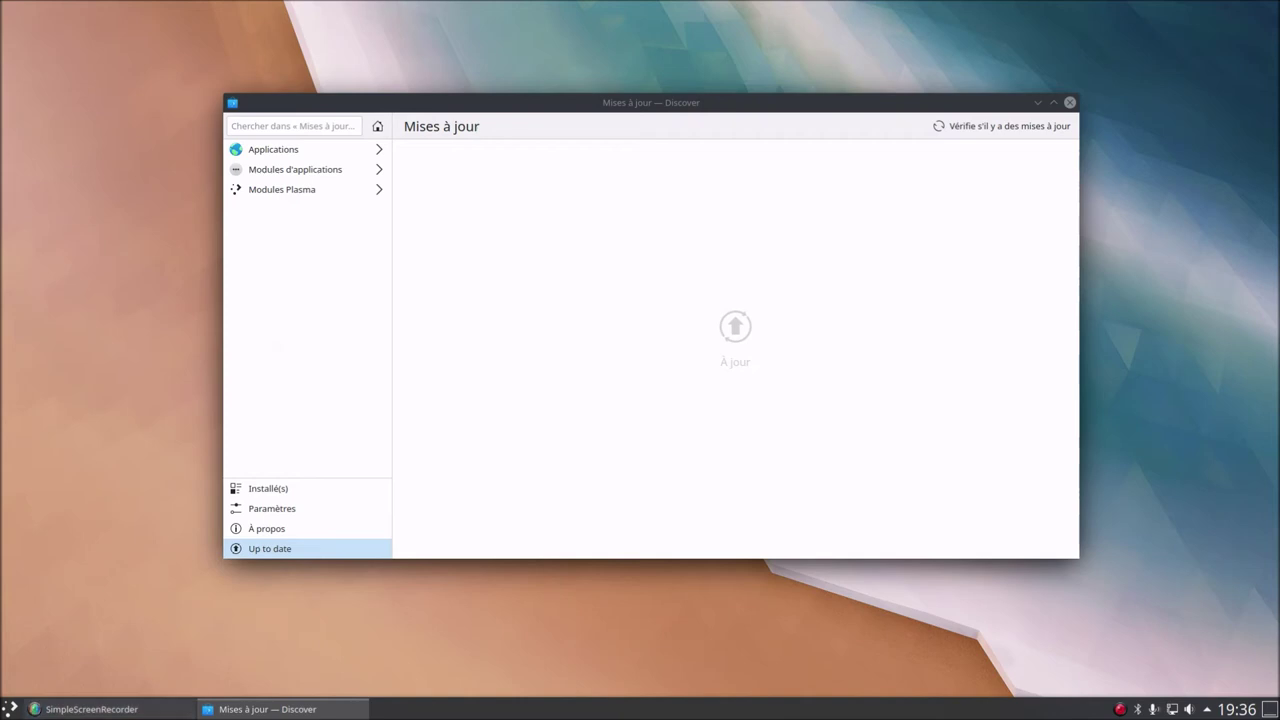
Show the launcher alternatives and pick Menu « Simple »
right_click(9, 707)
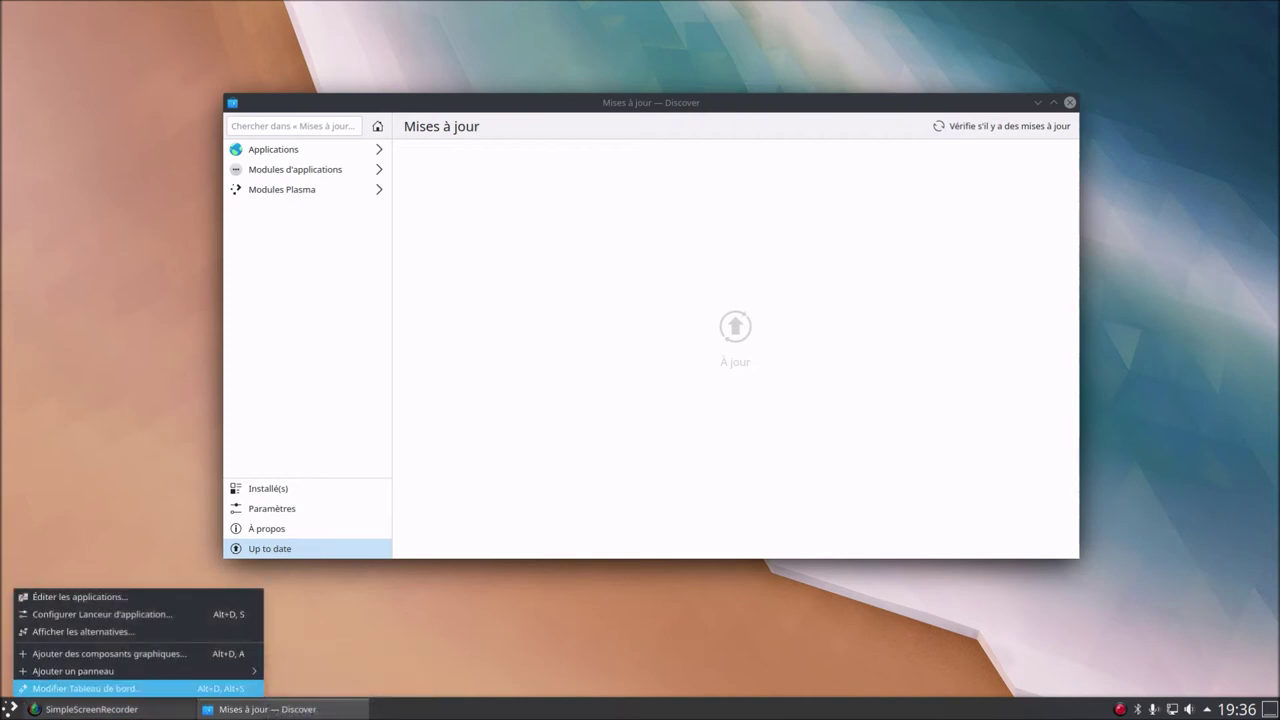
click(90, 632)
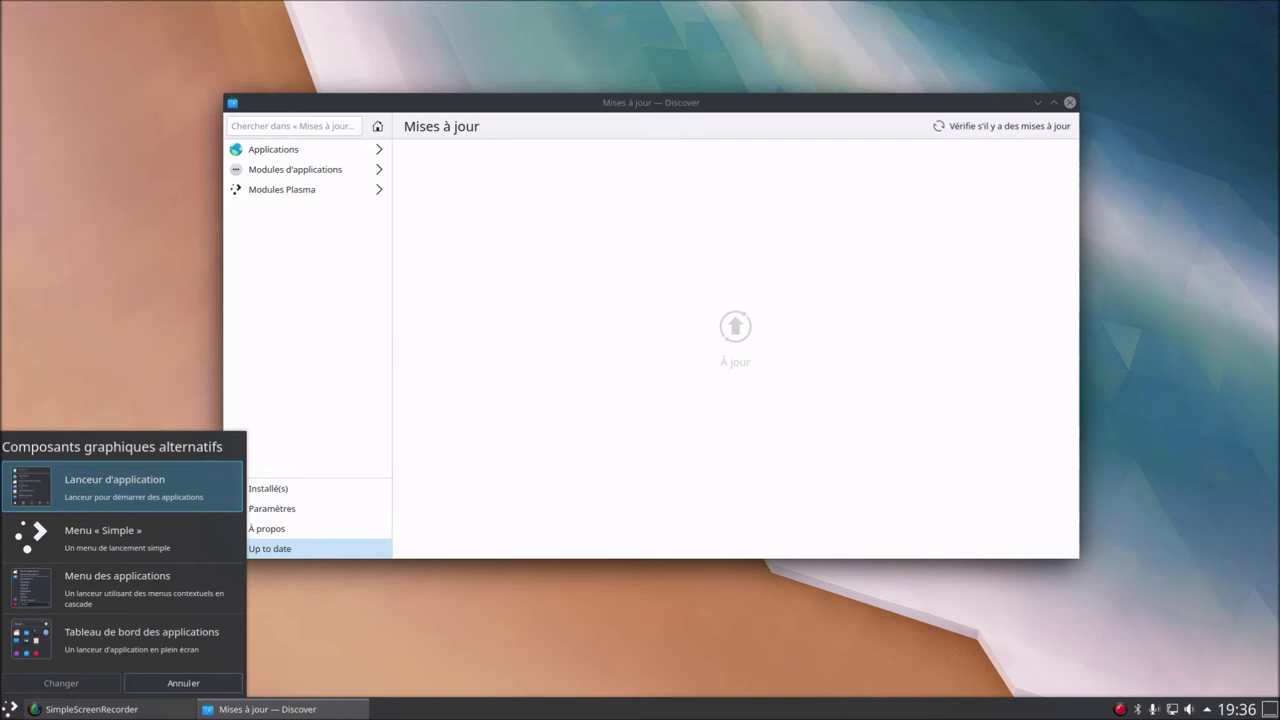
click(120, 537)
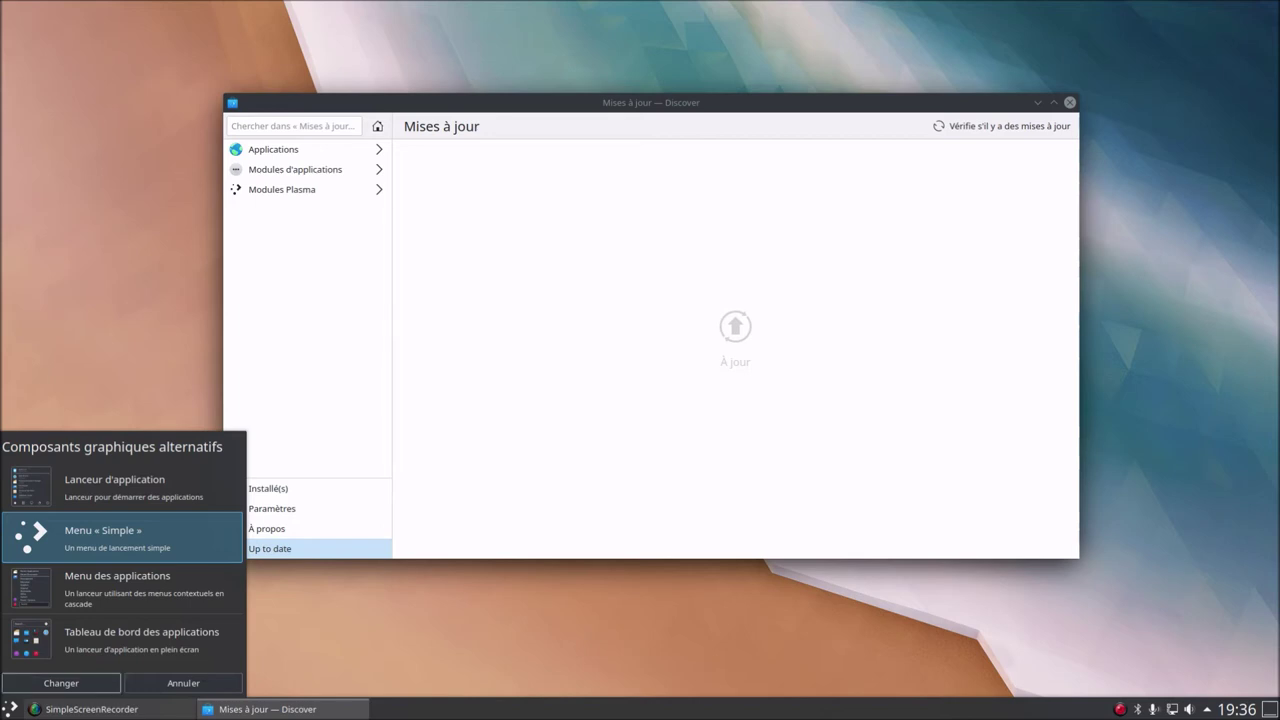
Apply the Simple menu as the launcher and browse its contents
click(61, 683)
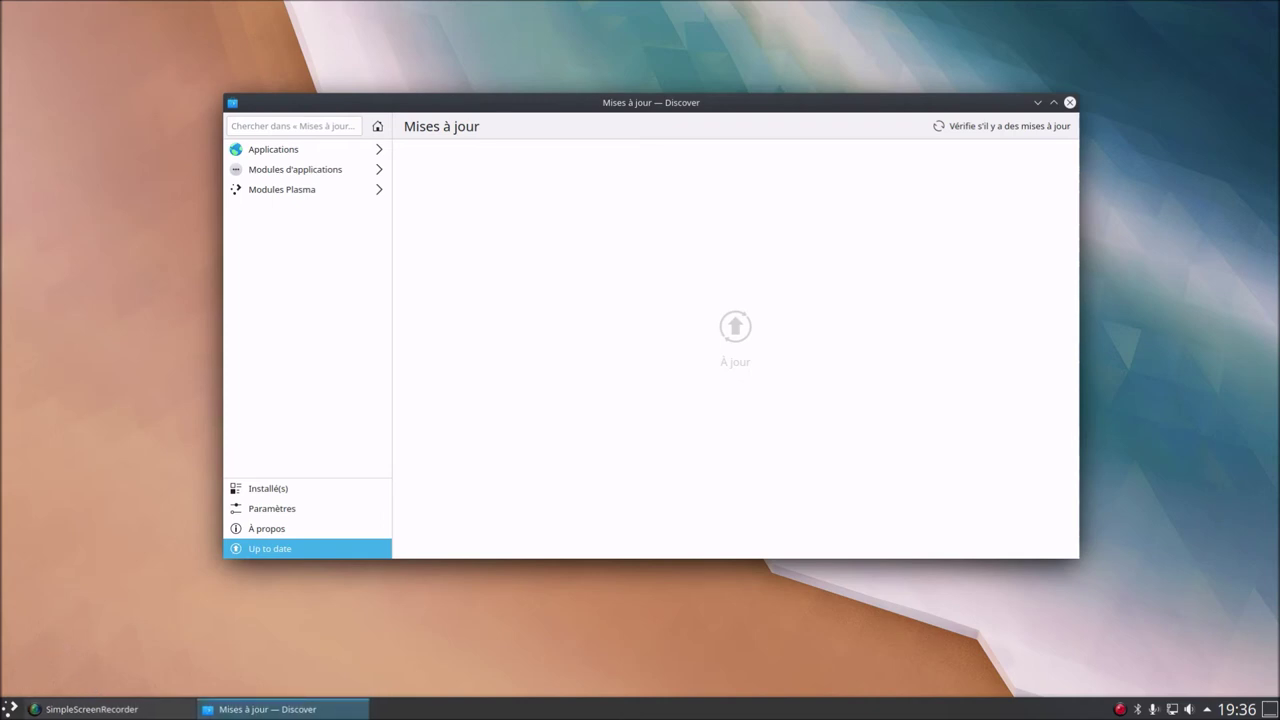
click(10, 707)
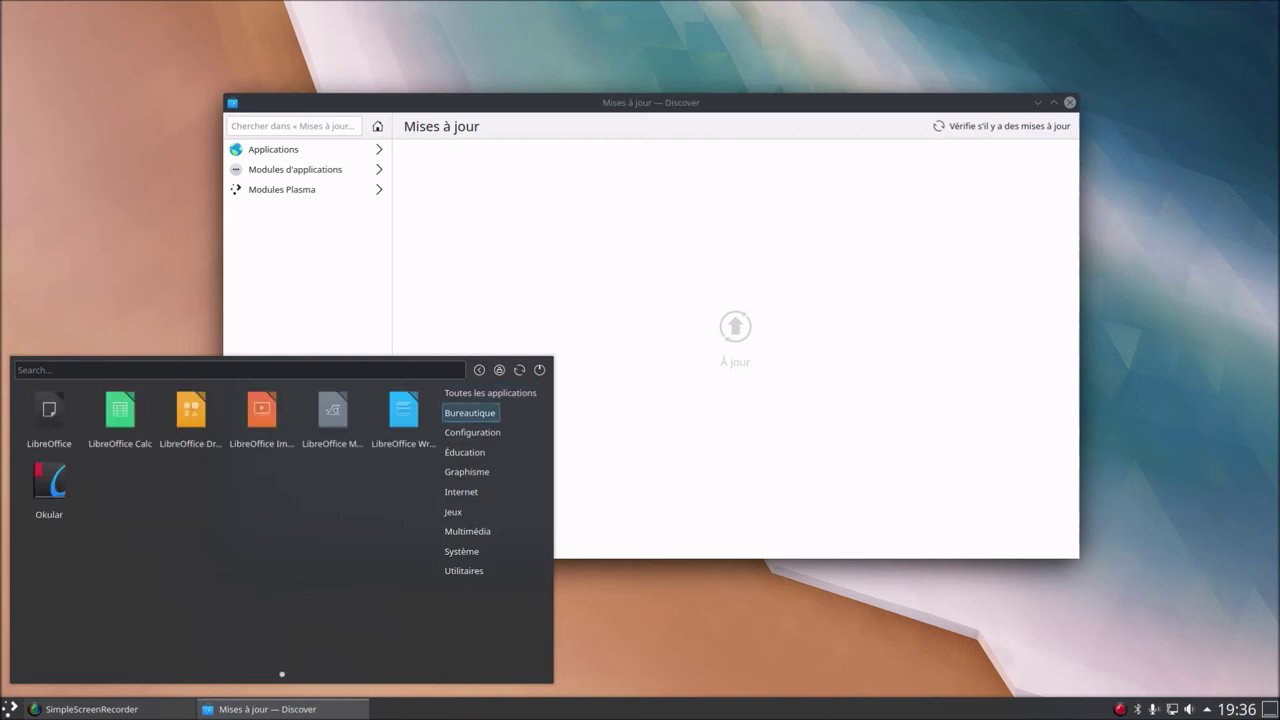
mouse_move(461, 551)
mouse_move(472, 432)
mouse_move(490, 392)
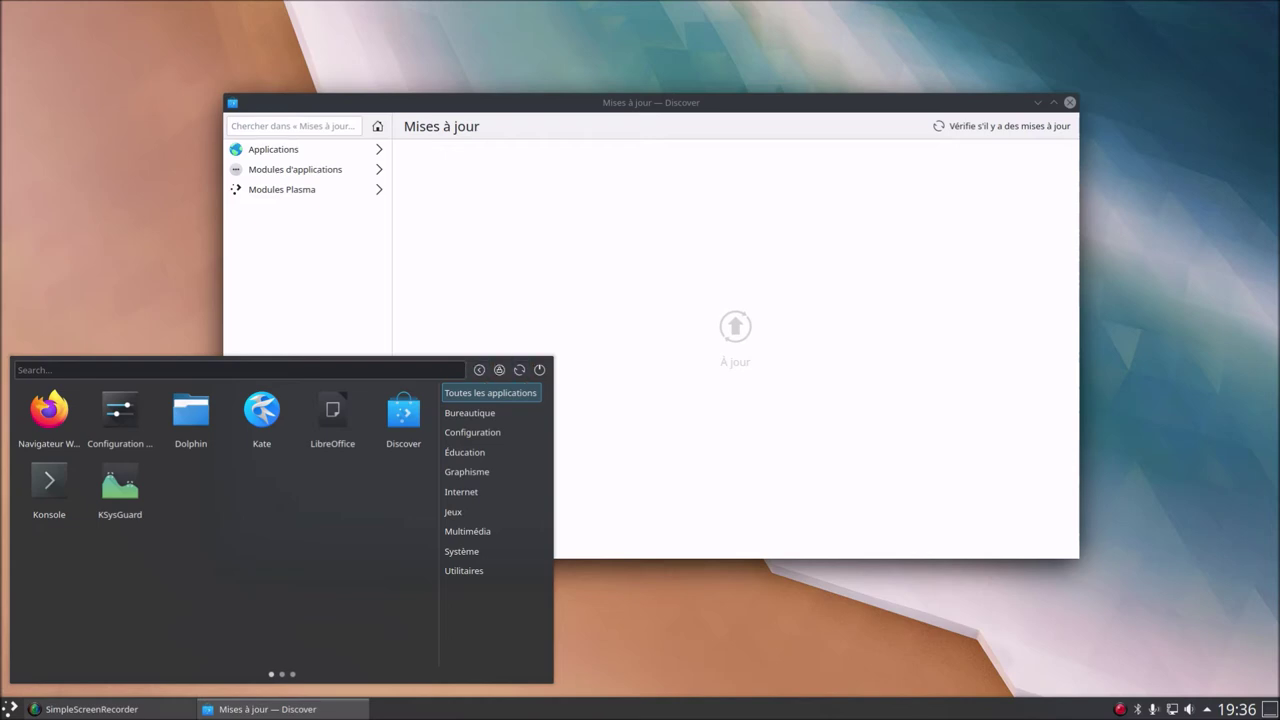
mouse_move(453, 511)
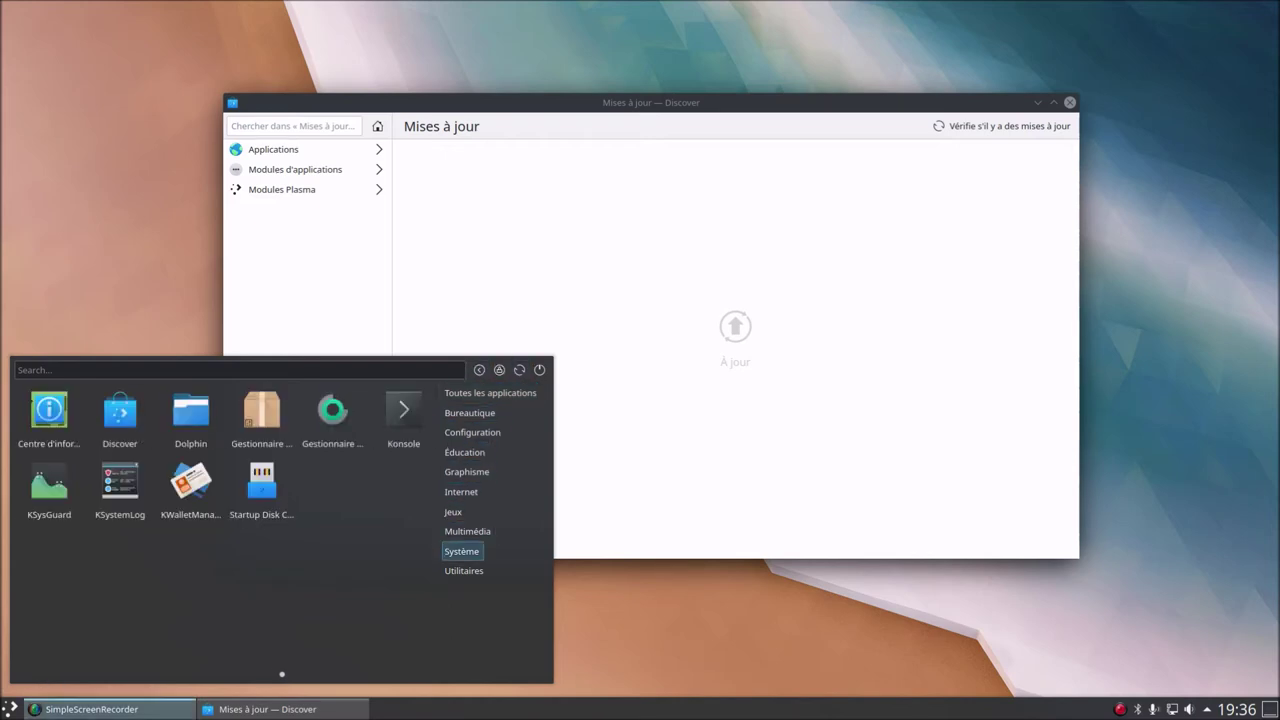
Switch the launcher to the cascading Menu des applications
right_click(10, 707)
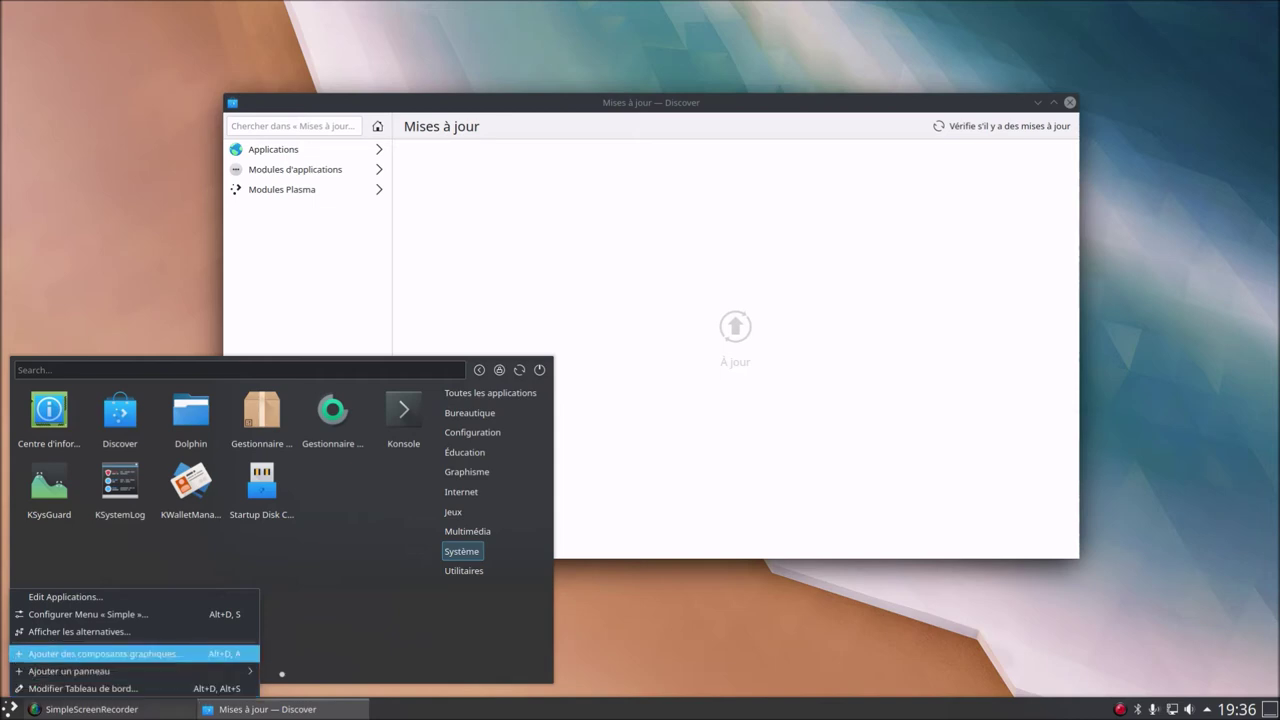
click(60, 632)
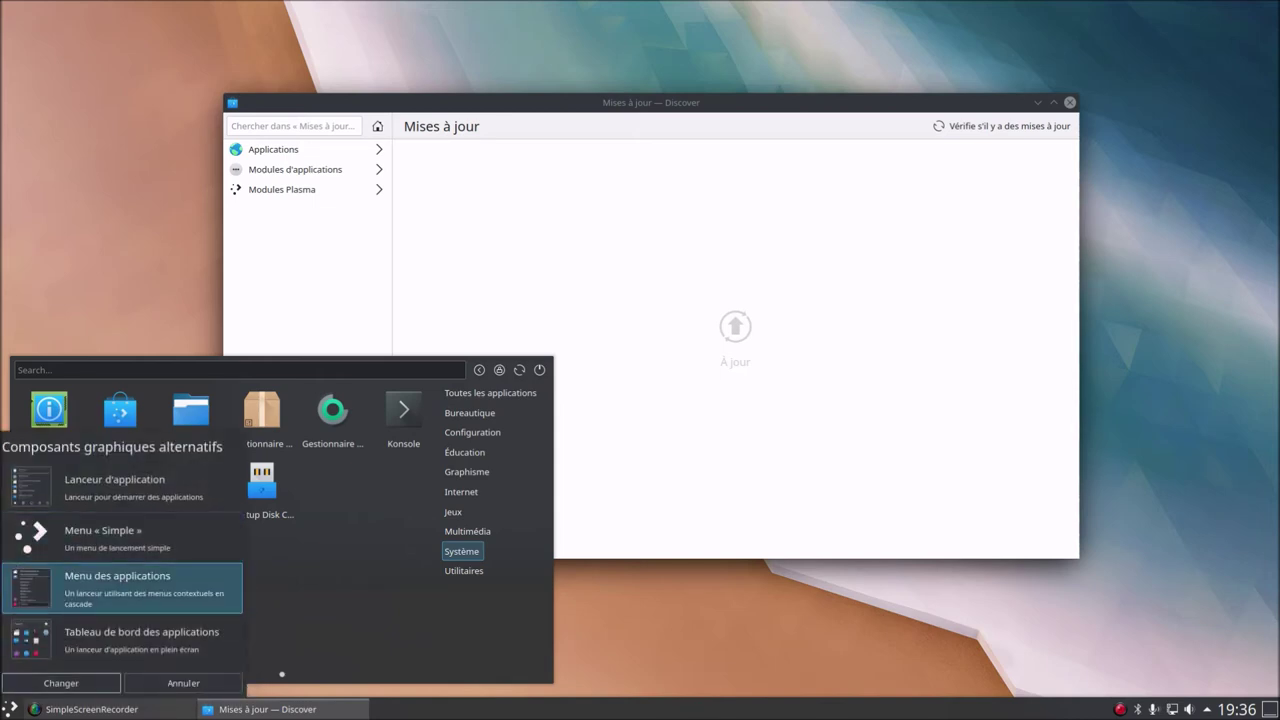
click(61, 683)
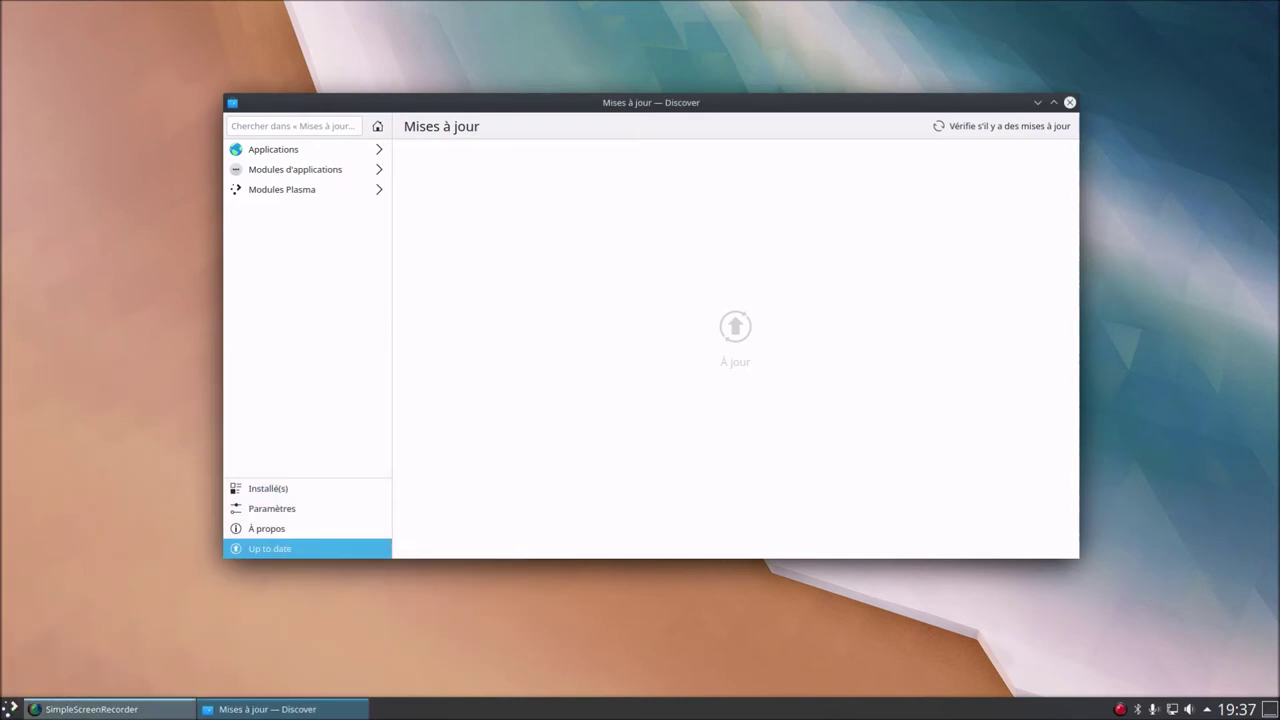
Browse the cascading application menu's categories
click(10, 708)
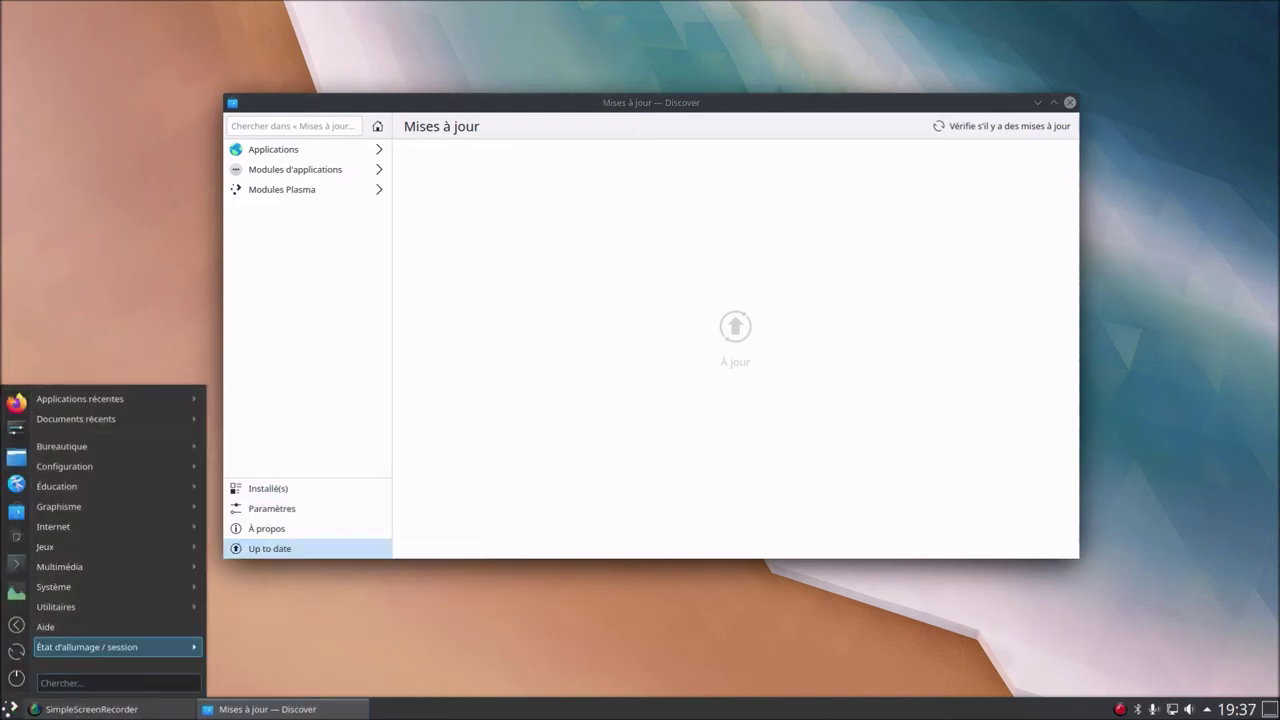
mouse_move(100, 466)
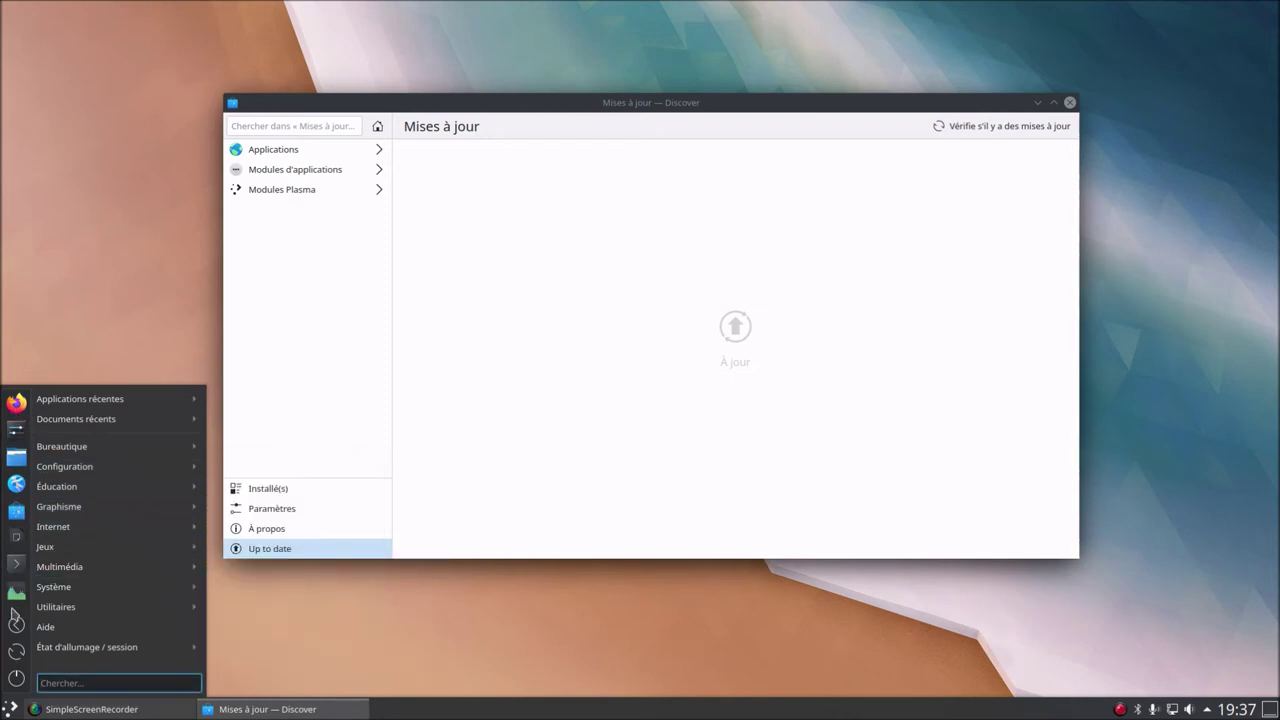
mouse_move(100, 546)
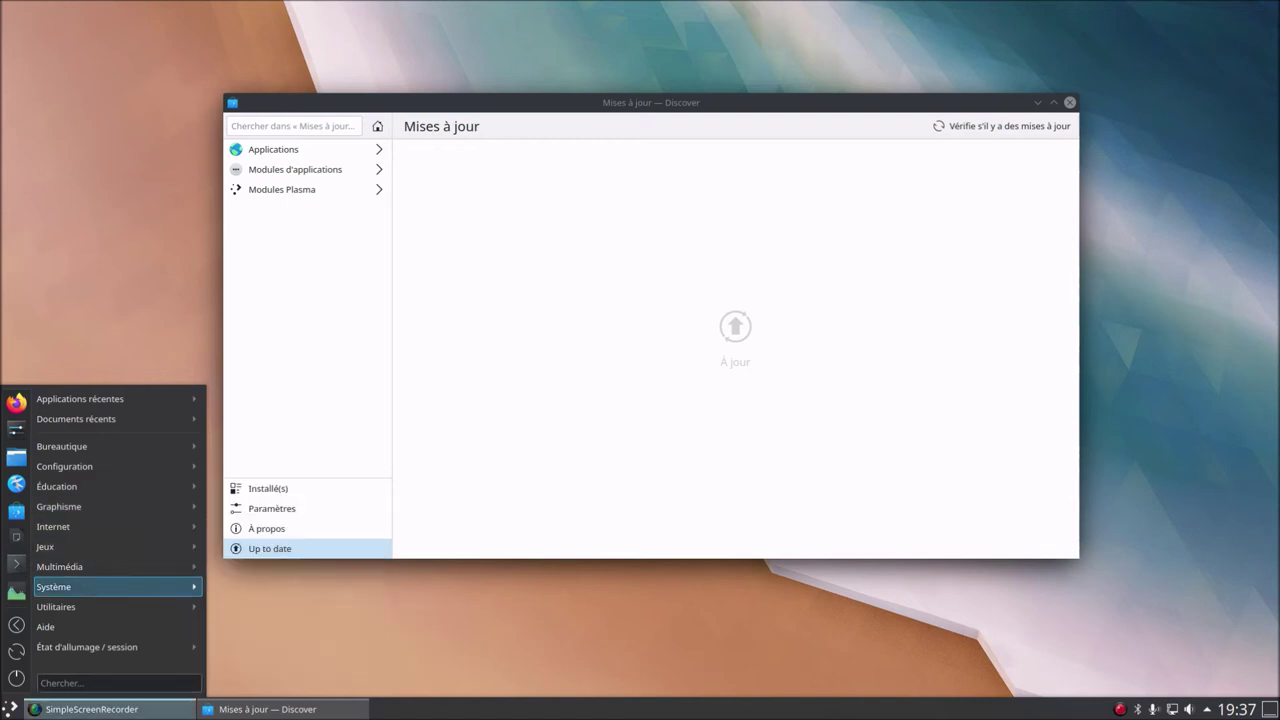
Switch the launcher to Tableau de bord des applications and open the full-screen dashboard
right_click(10, 708)
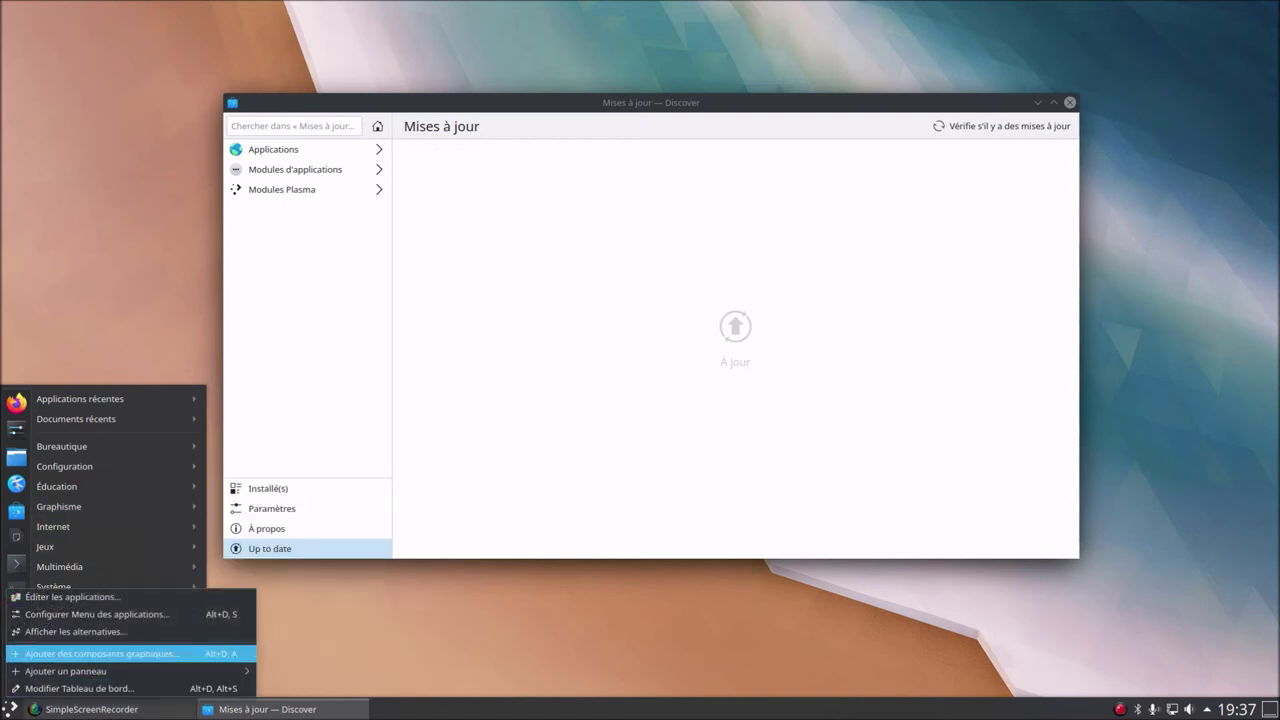
click(76, 631)
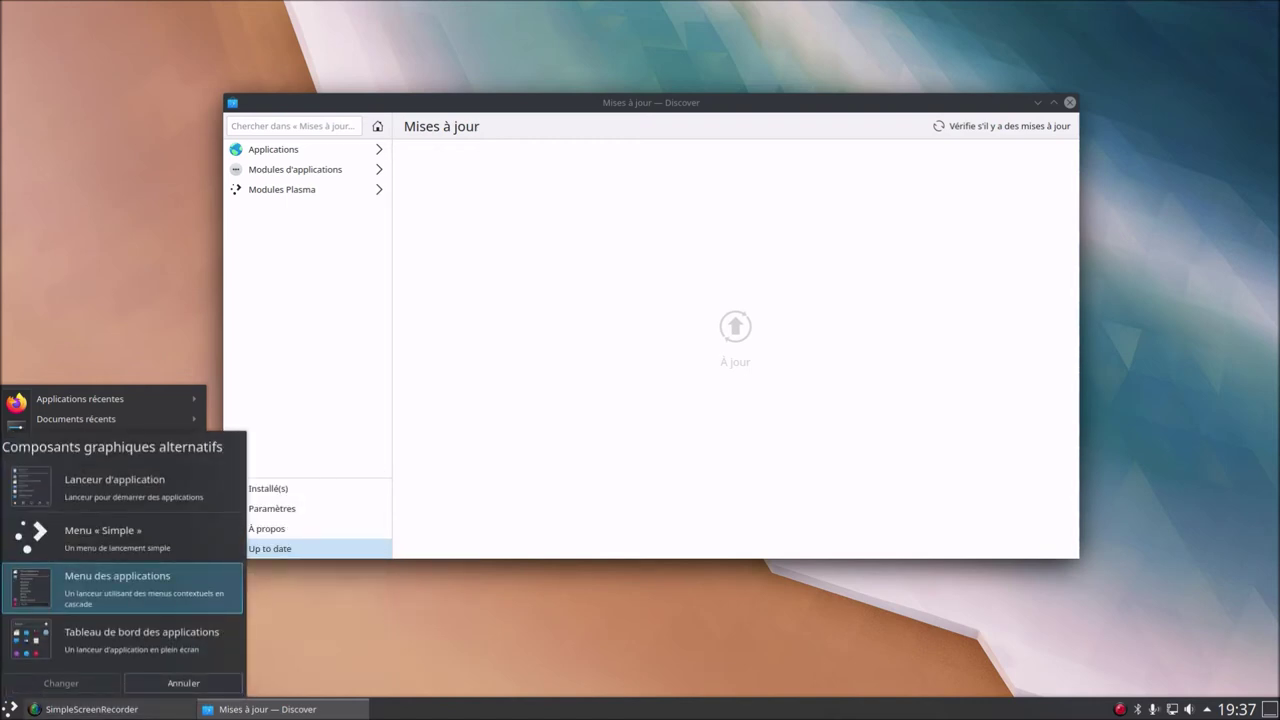
click(140, 638)
click(61, 683)
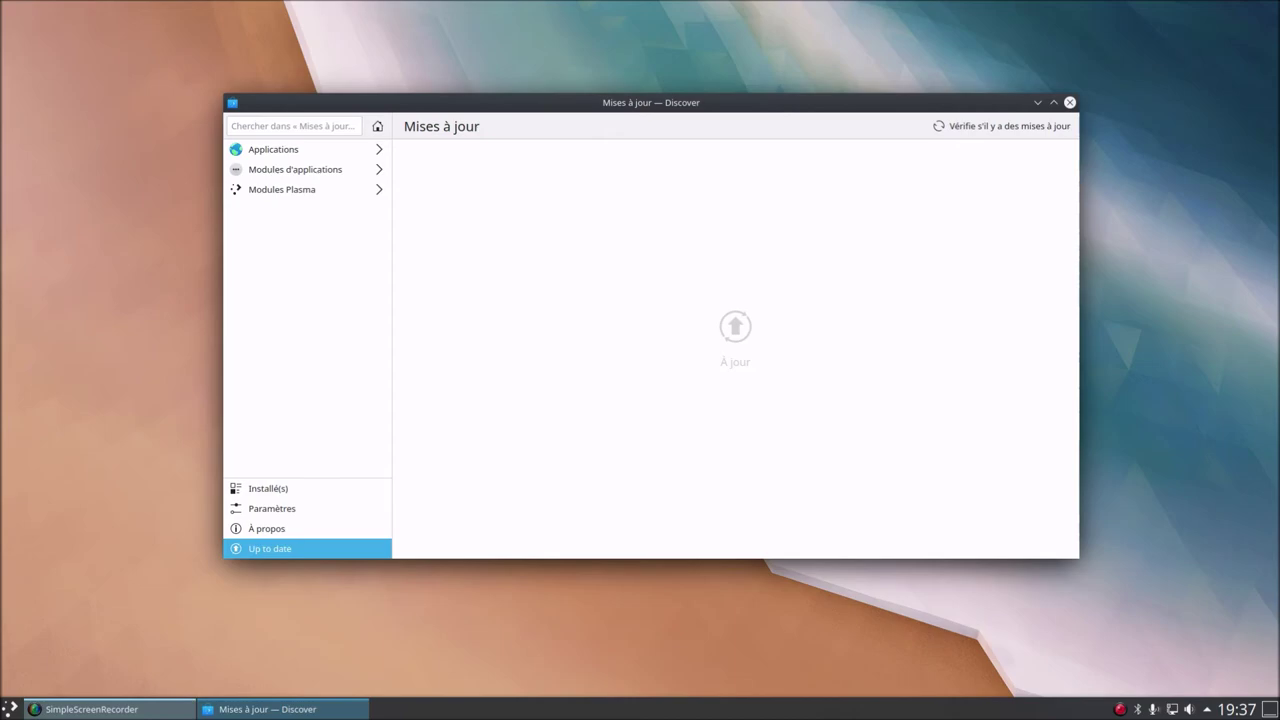
click(10, 708)
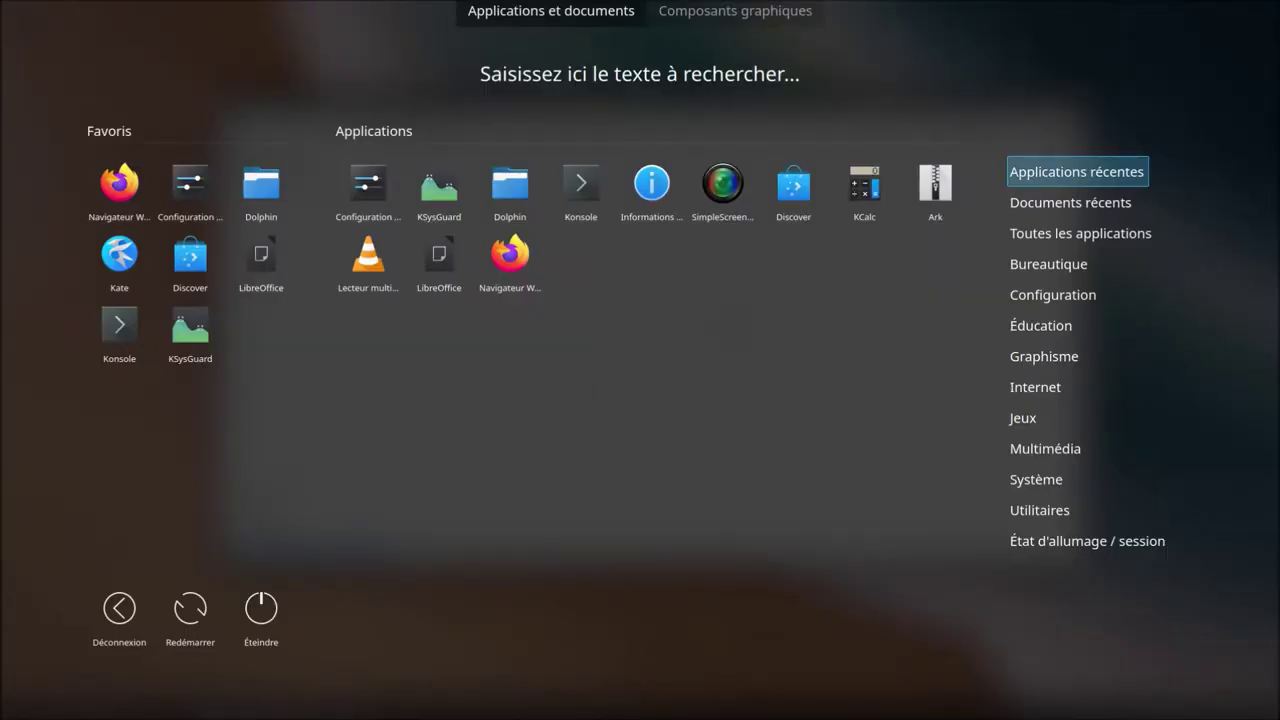
click(1053, 294)
click(1041, 325)
click(1044, 356)
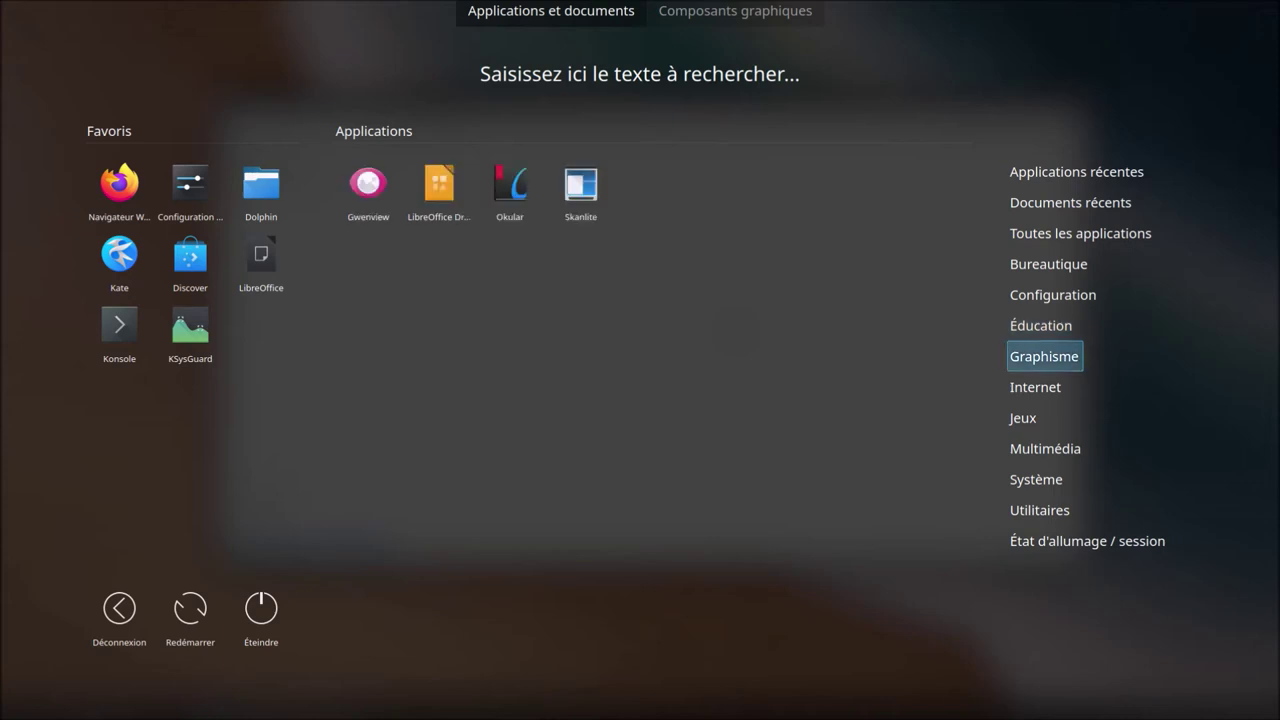
click(1035, 387)
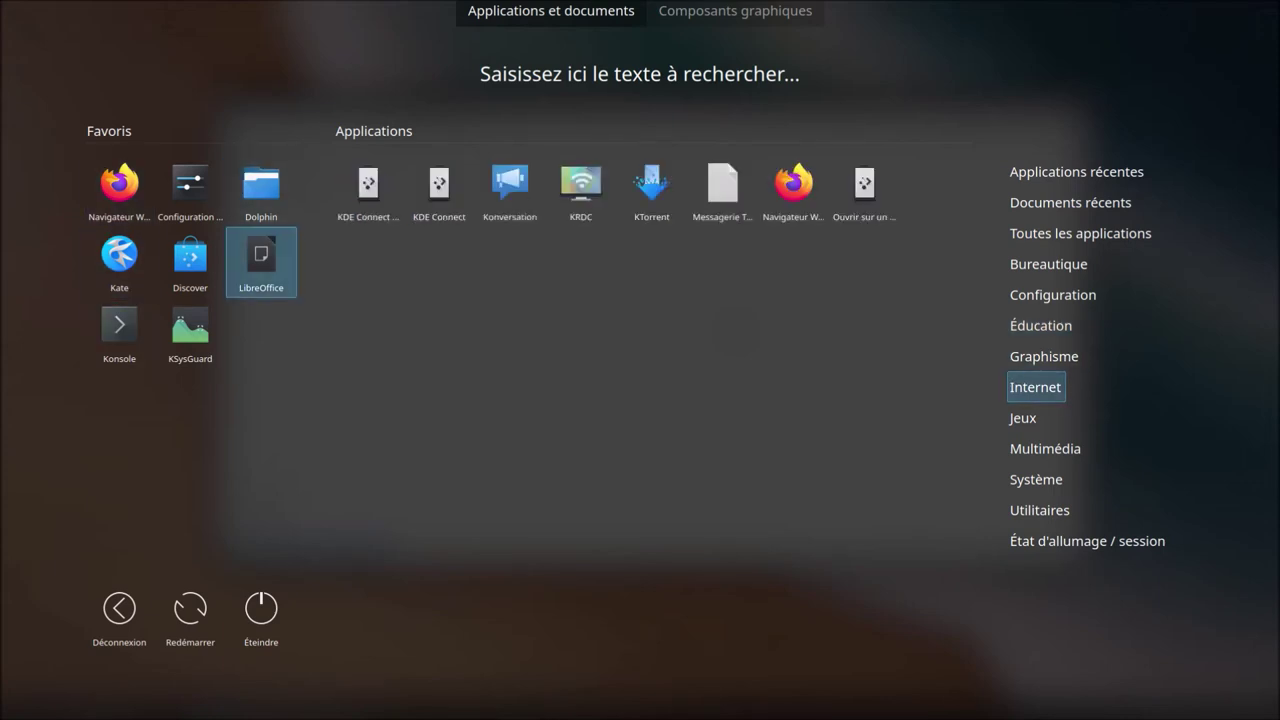
click(1076, 171)
click(1070, 202)
click(1022, 418)
click(1039, 510)
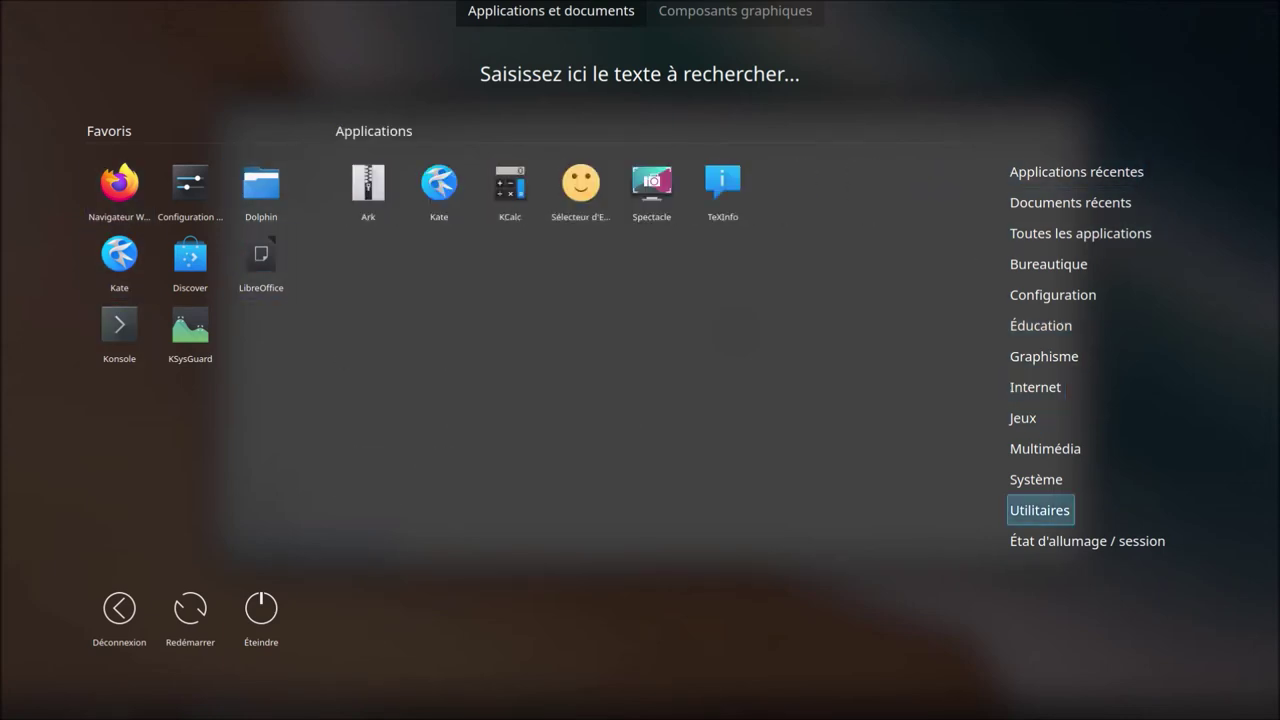
click(1053, 294)
click(1022, 418)
click(1041, 325)
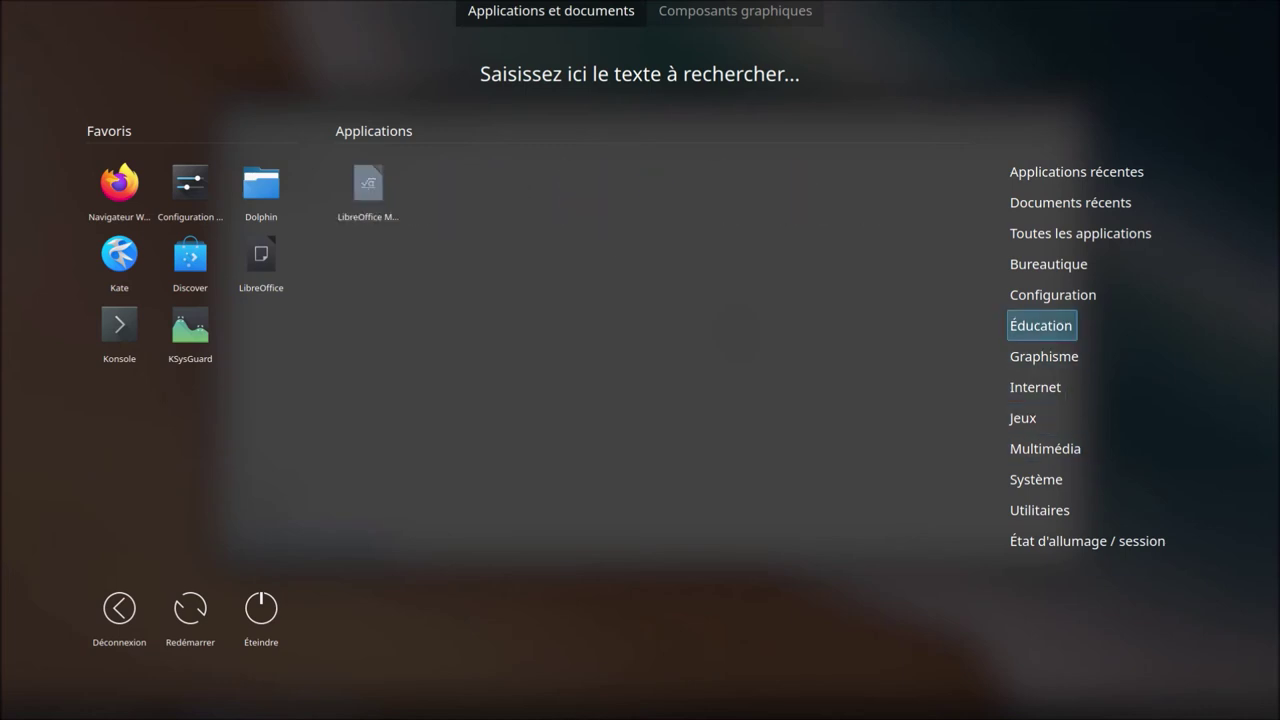
click(1045, 448)
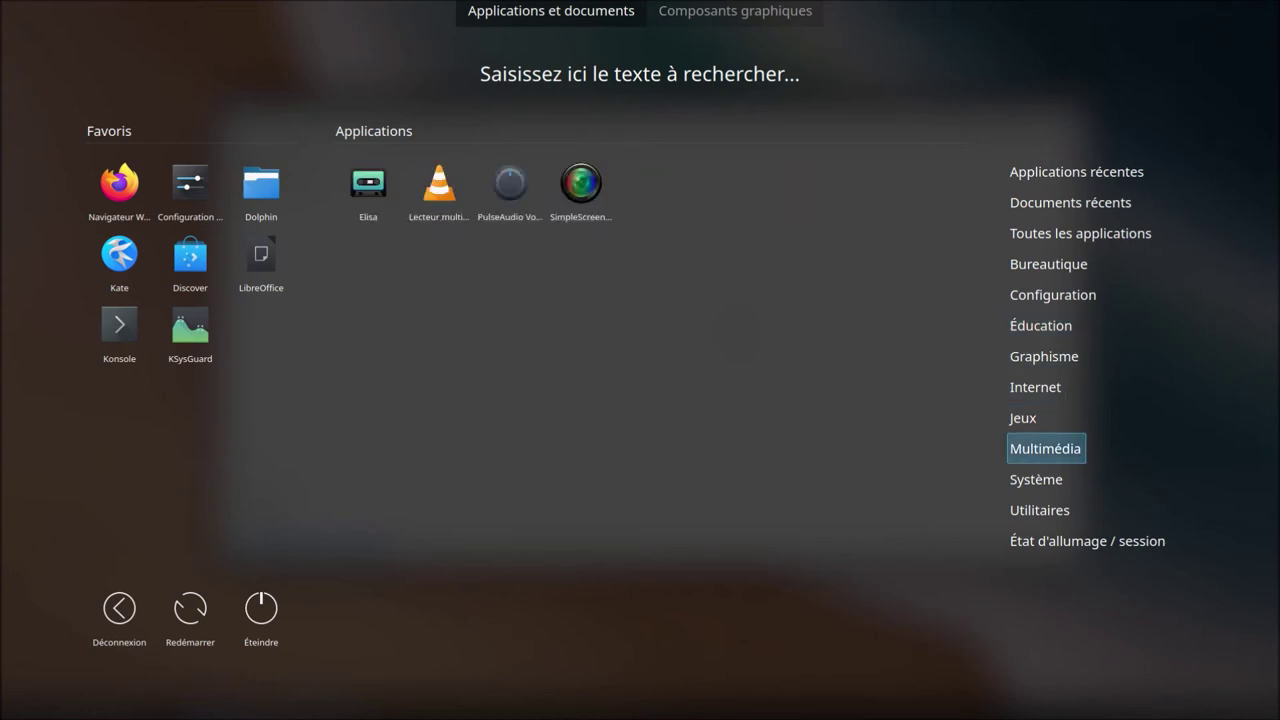
text(vlc)
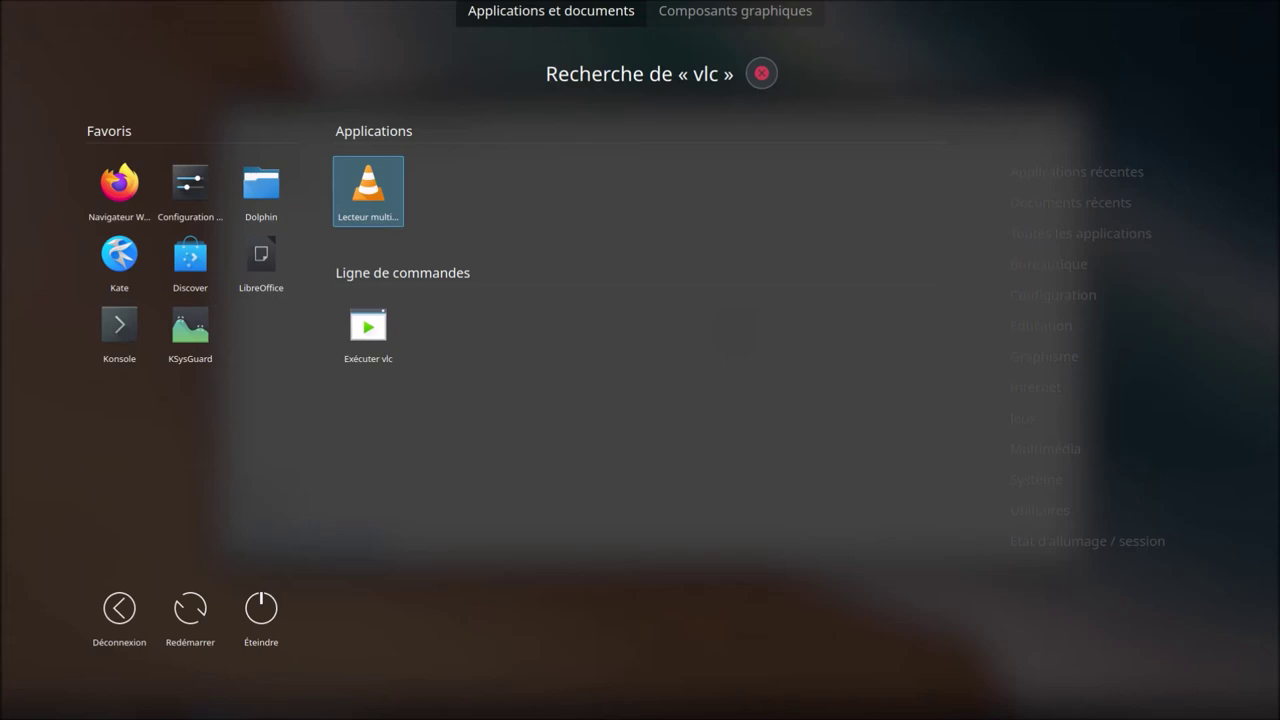
key(Escape)
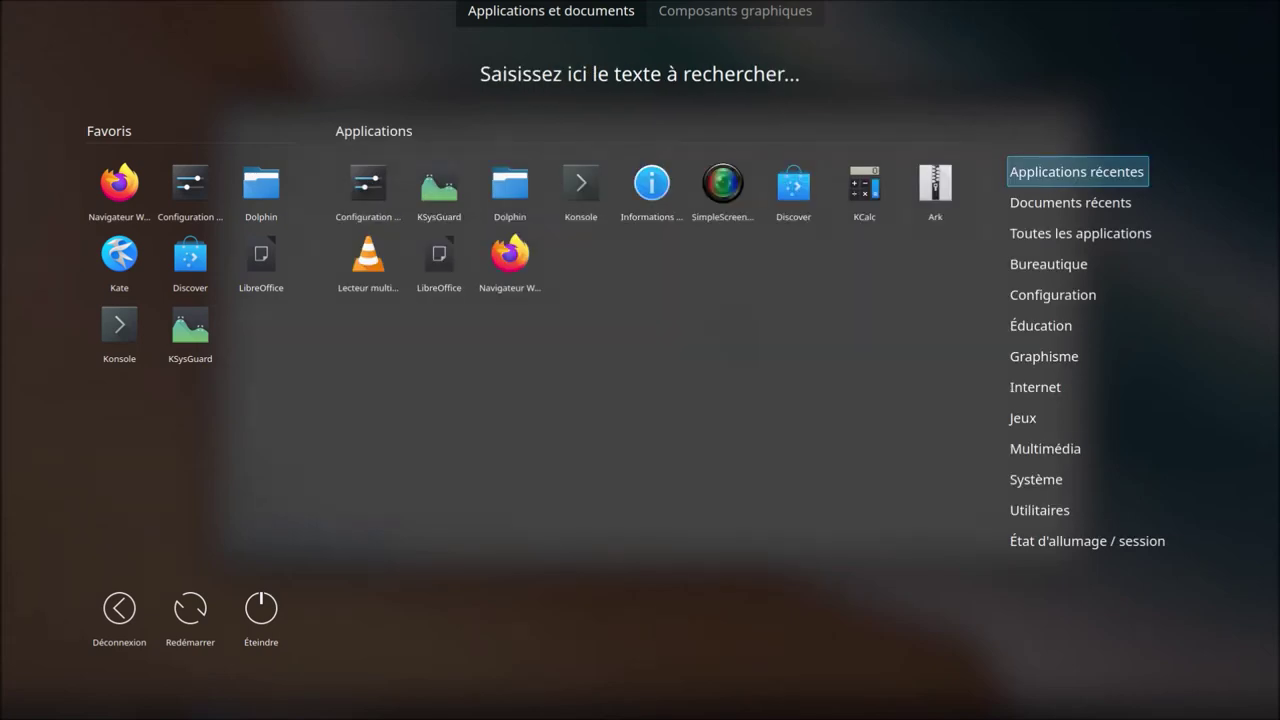
key(Escape)
Switch the launcher to Menu « Simple », search it for 'vlc', then clear the search
right_click(9, 706)
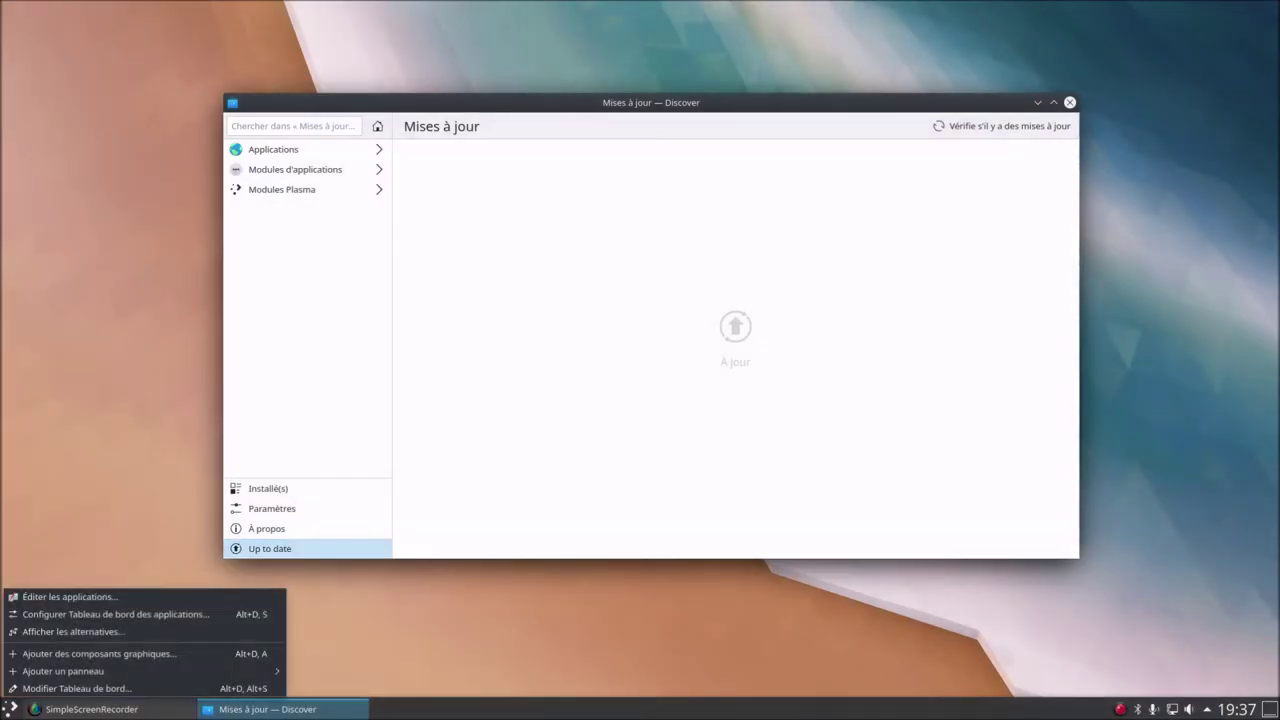
click(52, 632)
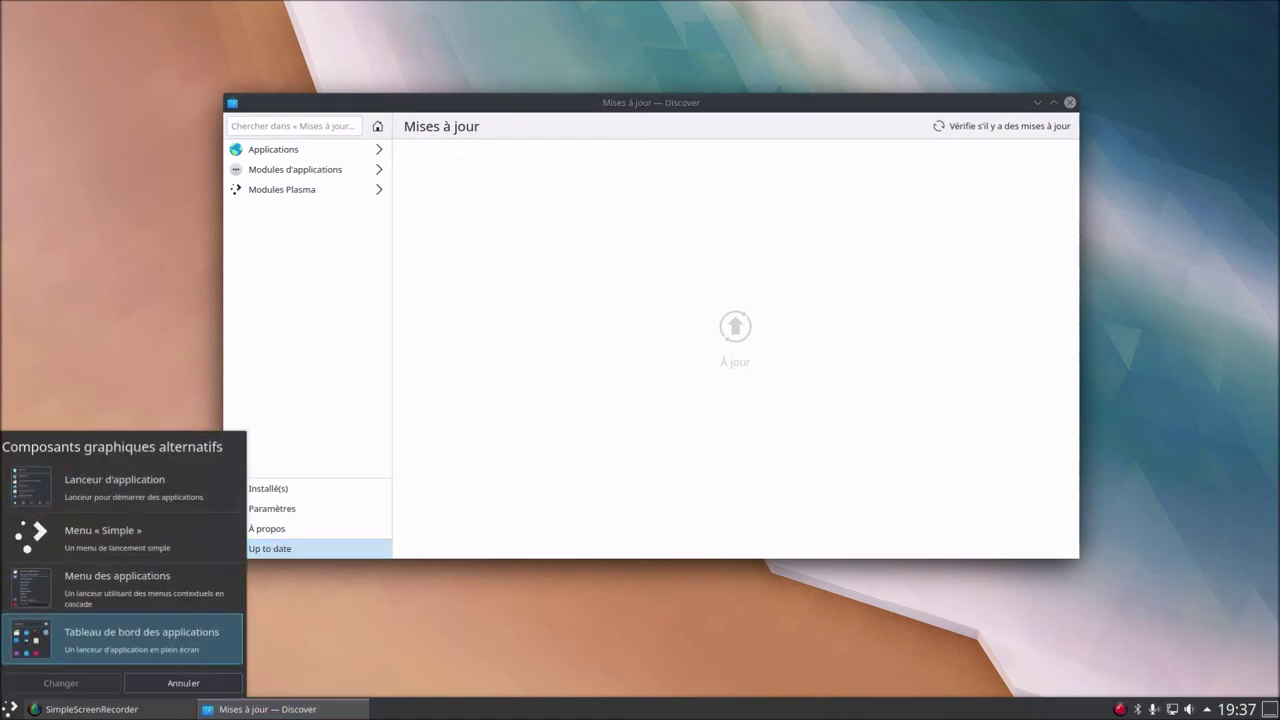
click(100, 535)
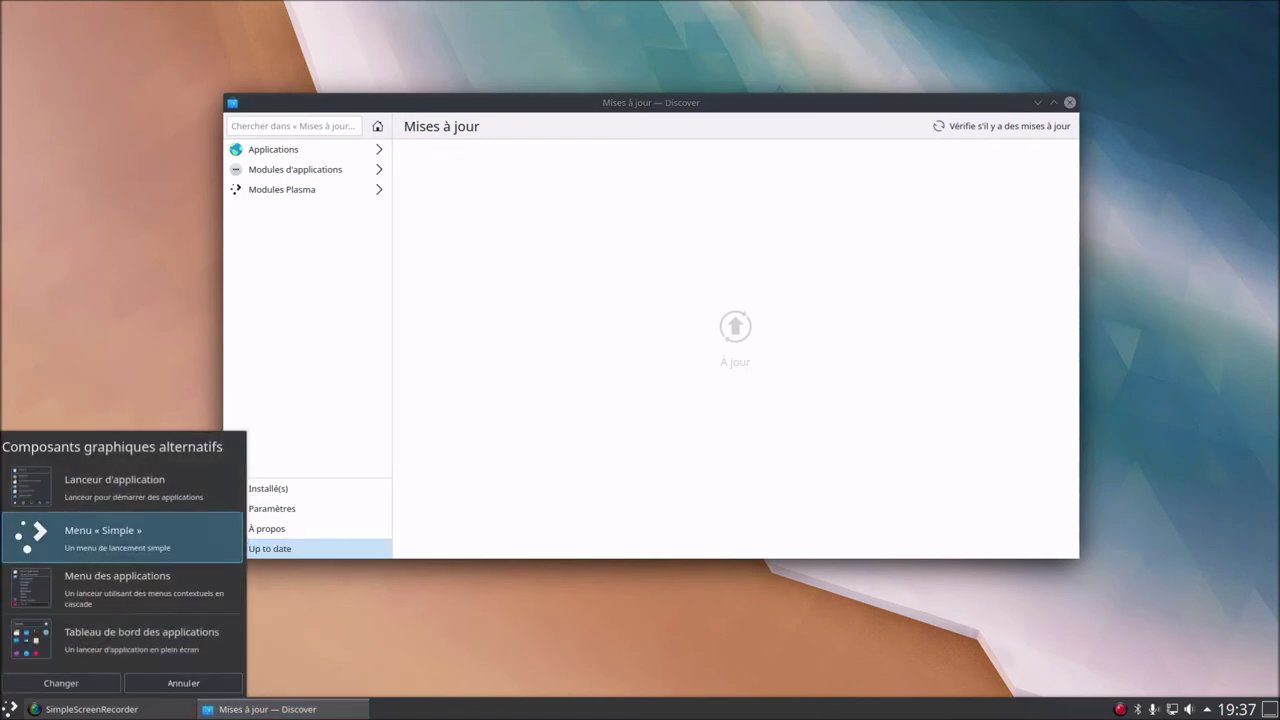
click(61, 683)
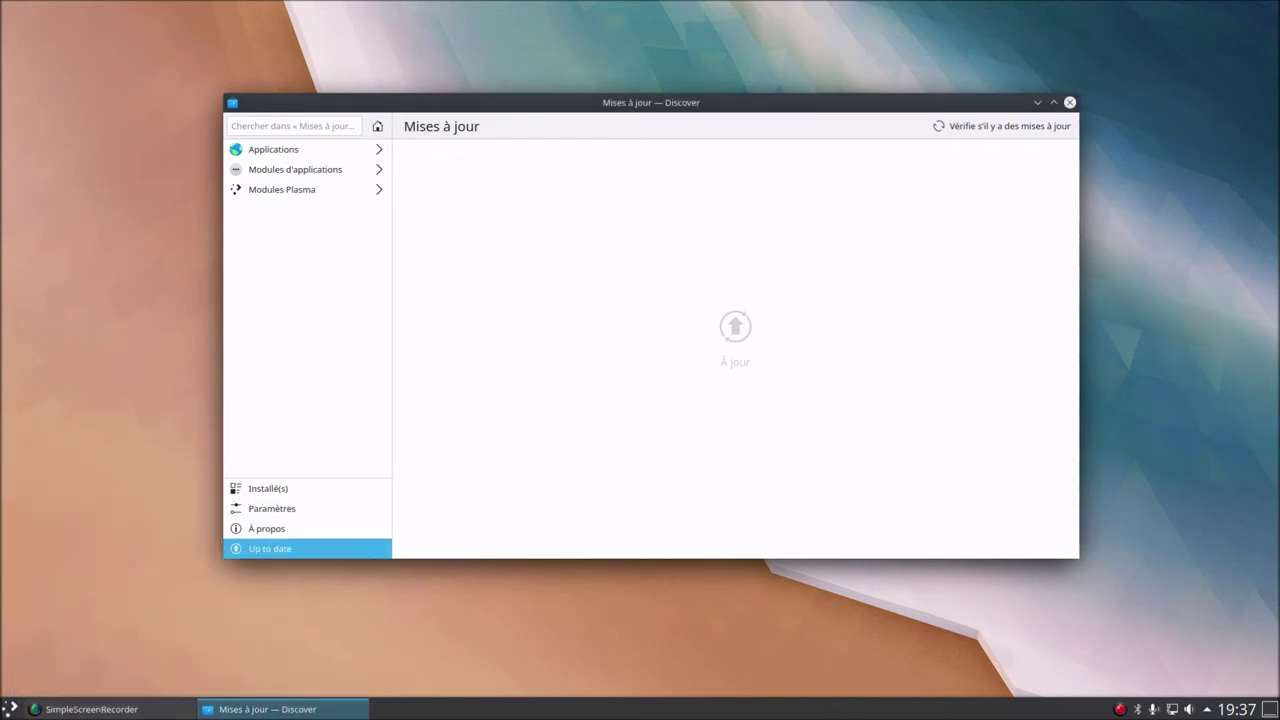
click(10, 706)
text(vlc)
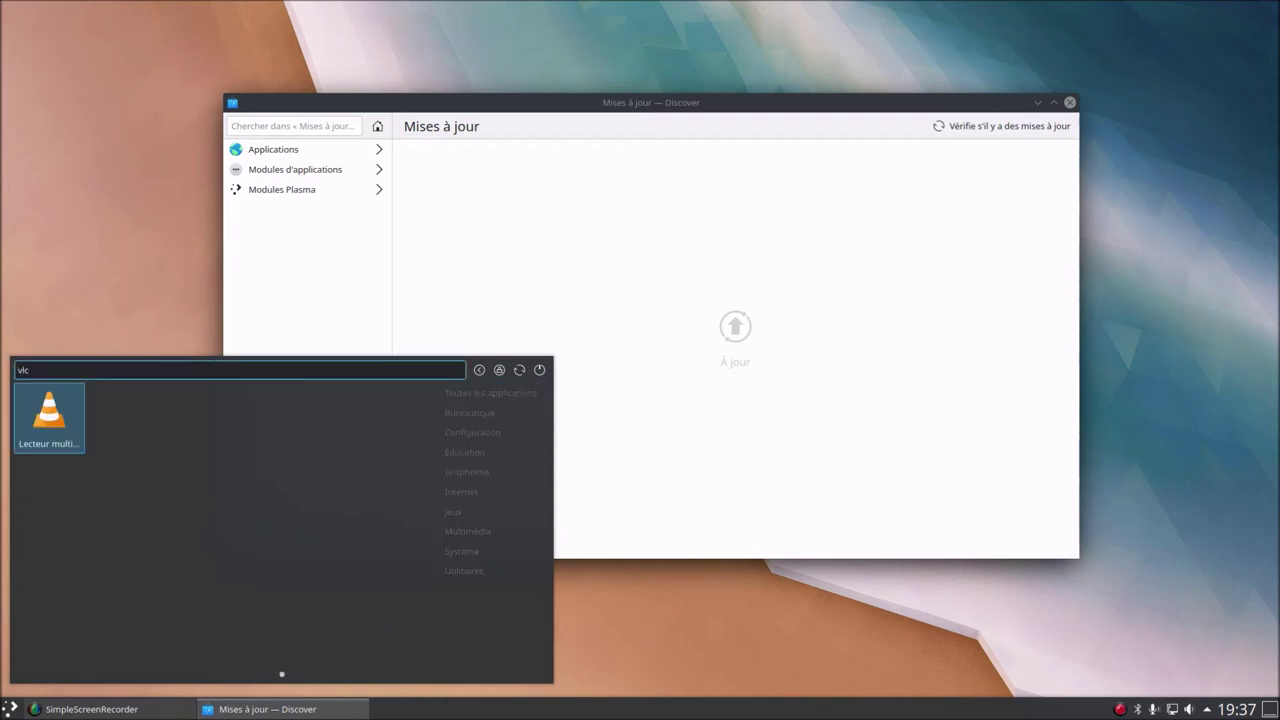
key(BackSpace)
key(BackSpace)
key(BackSpace)
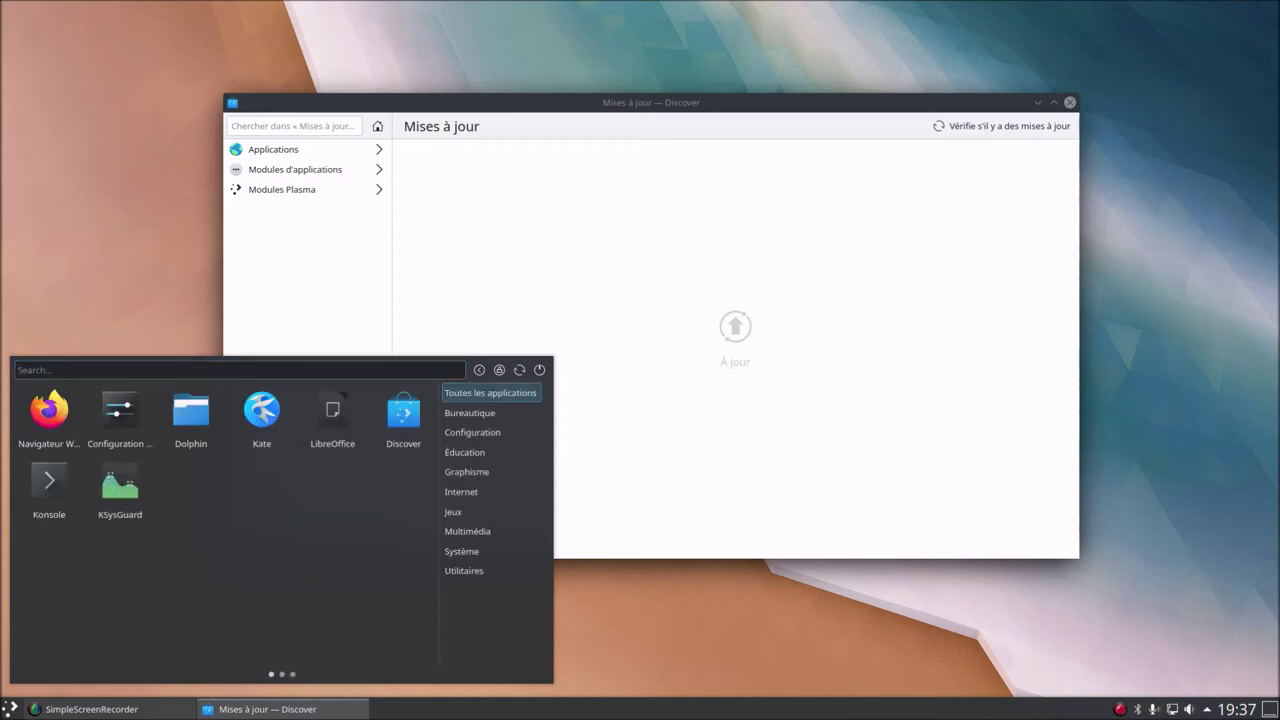
Switch back to Tableau de bord des applications and open the dashboard
right_click(10, 706)
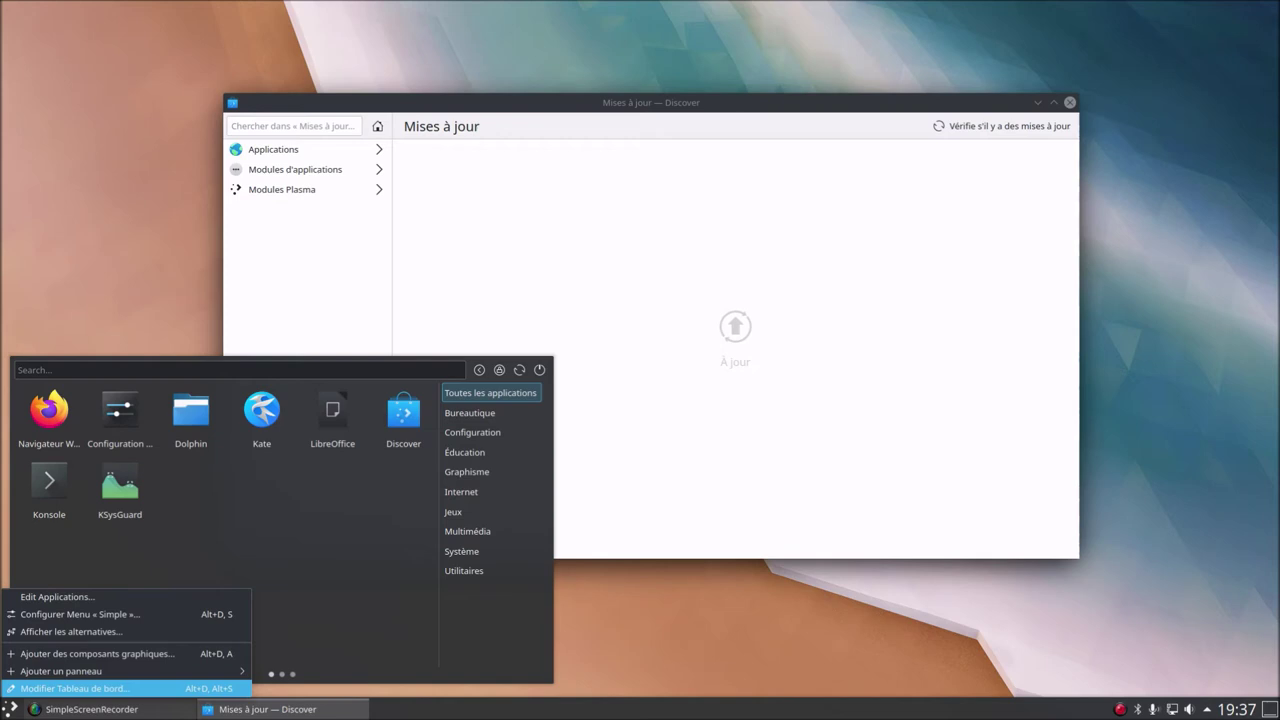
click(71, 631)
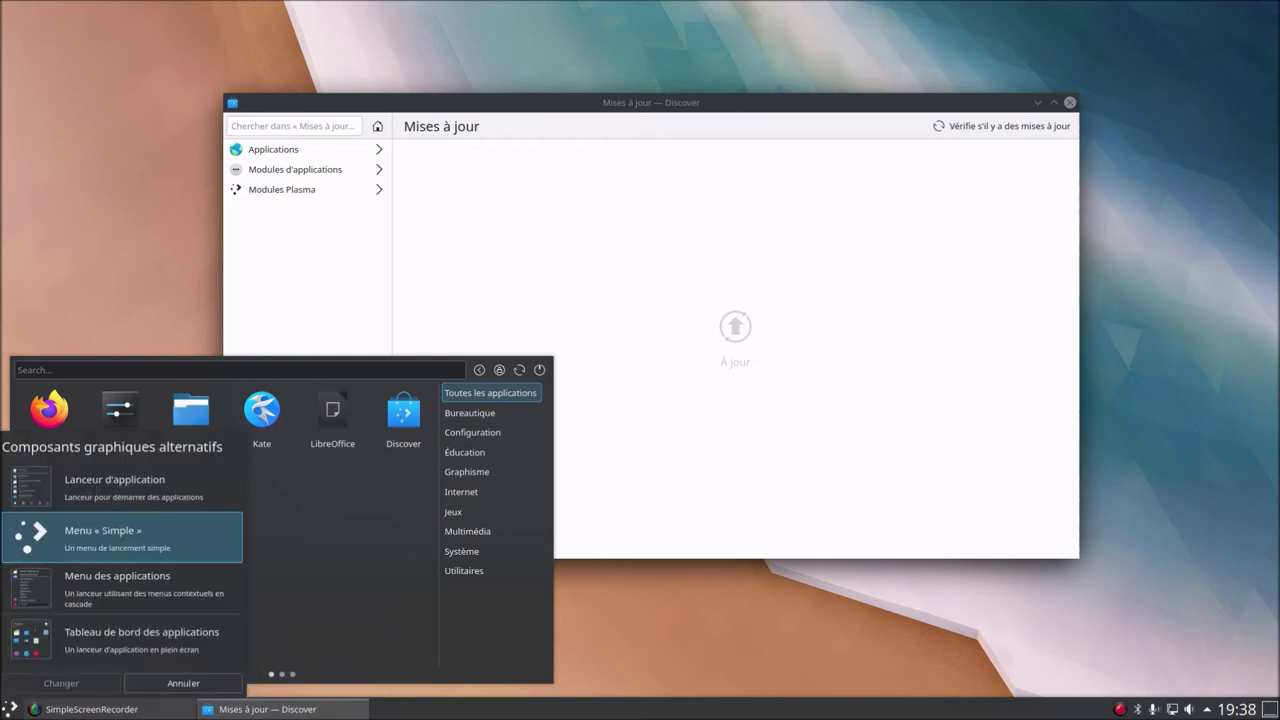
click(71, 636)
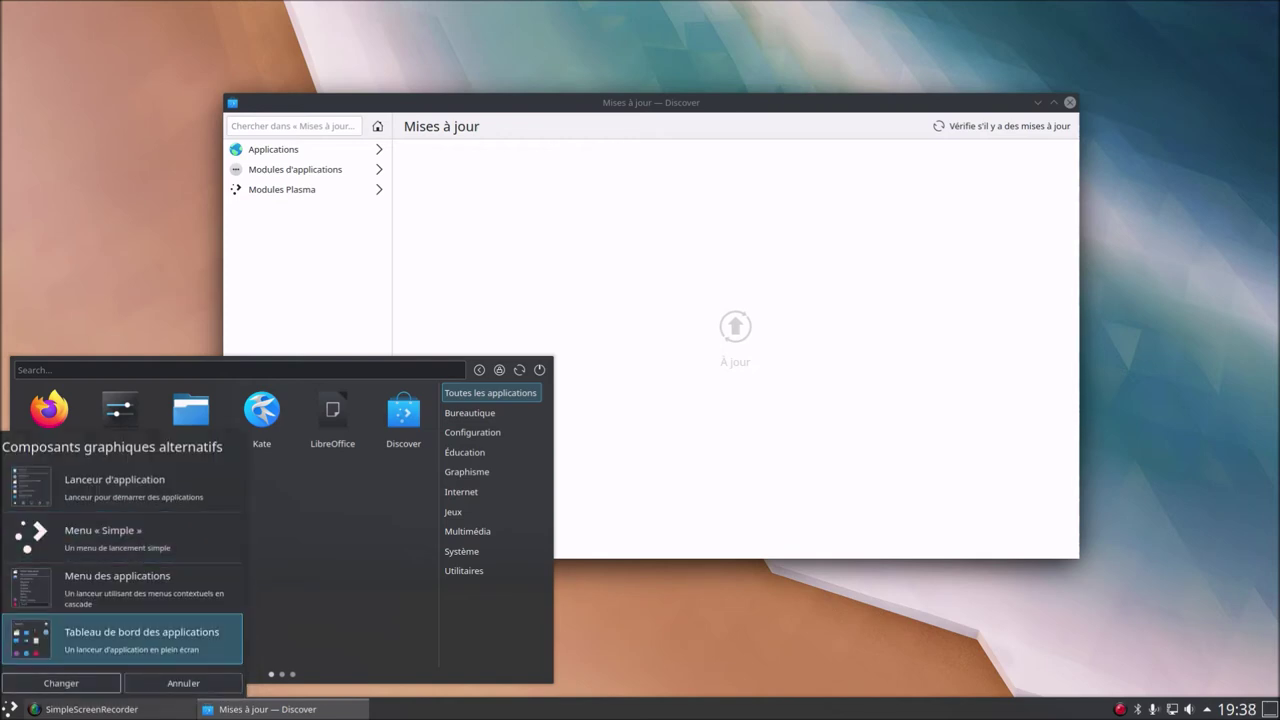
click(40, 685)
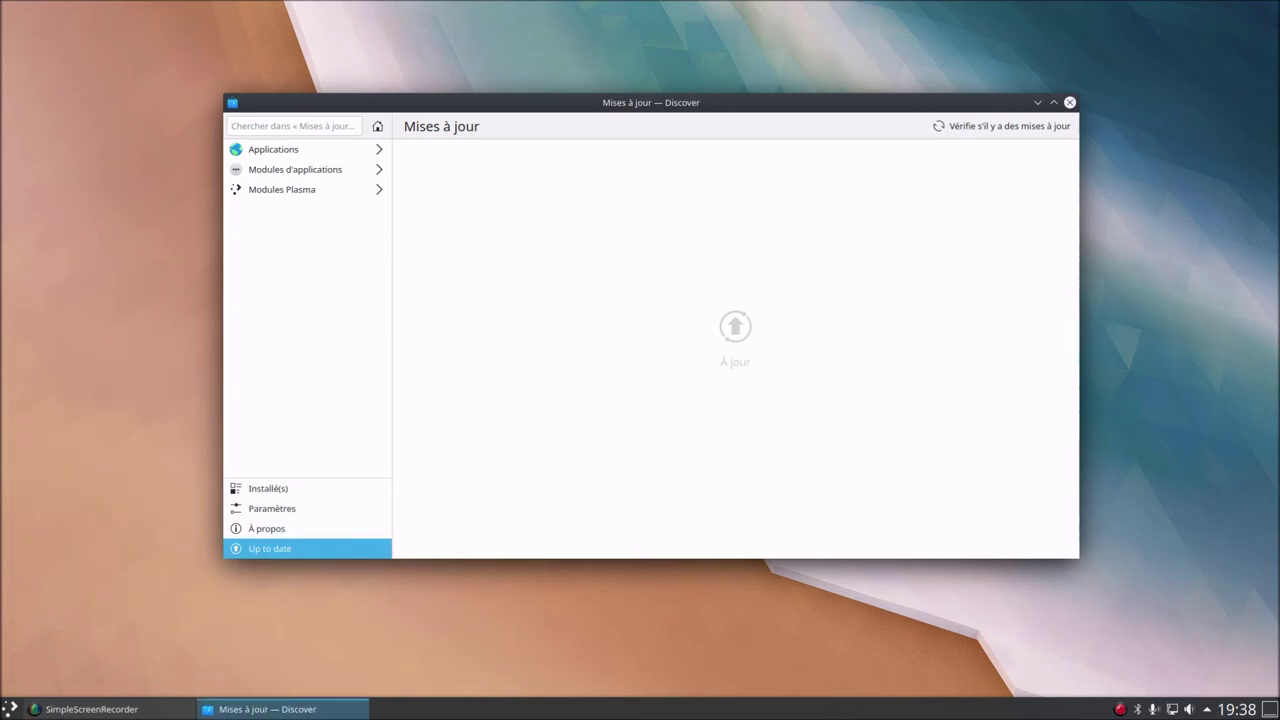
click(9, 708)
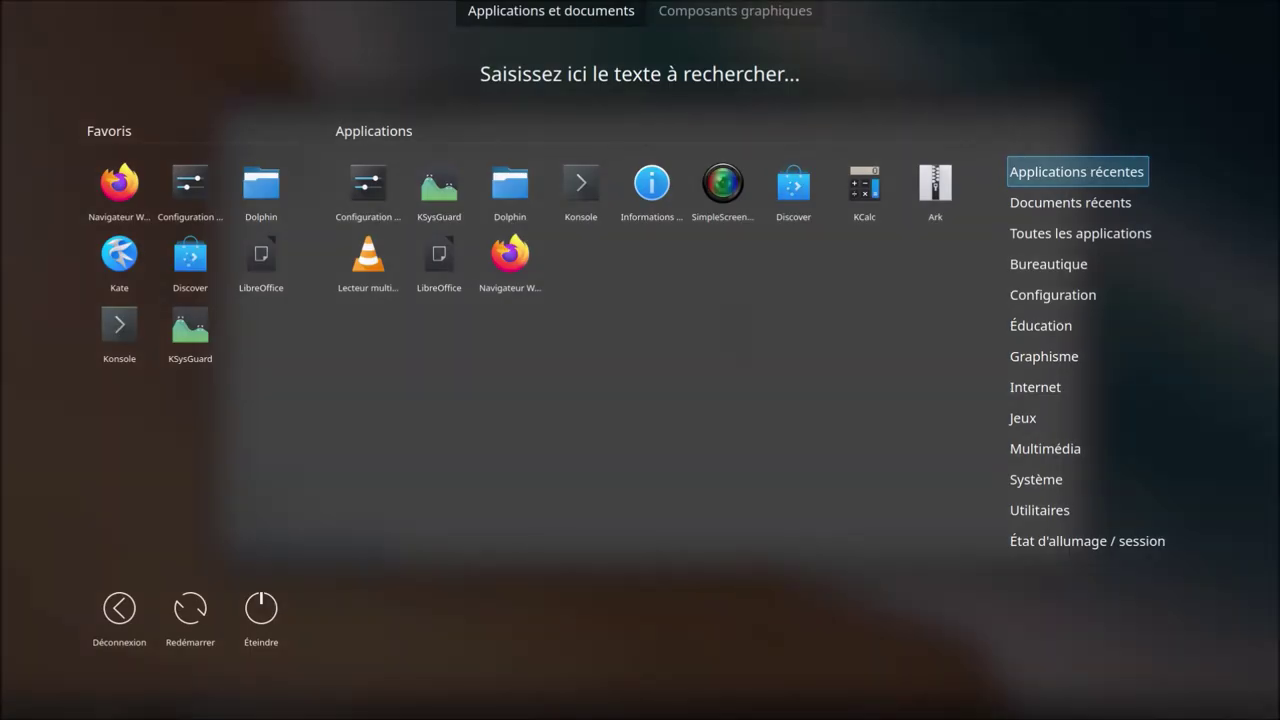
Launch LibreOffice from Bureautique and KSysGuard via 'ksy' search, moving the monitor aside
click(1048, 264)
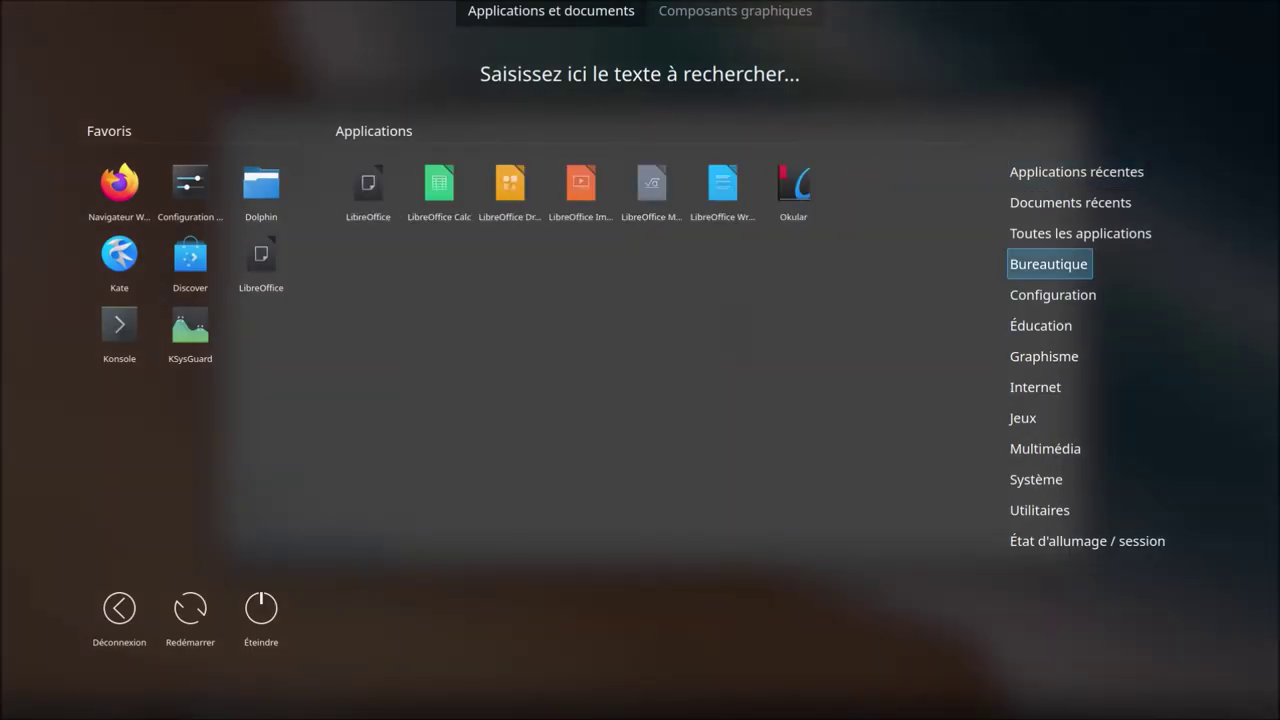
click(362, 190)
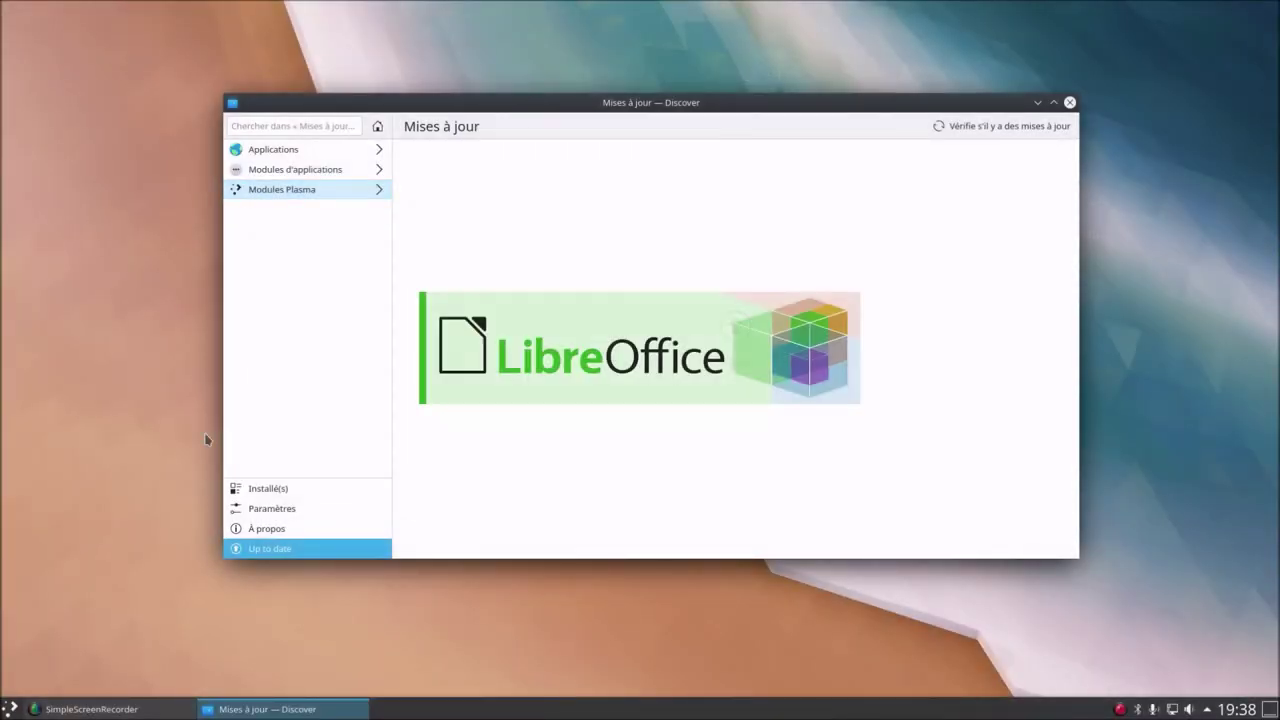
key(super)
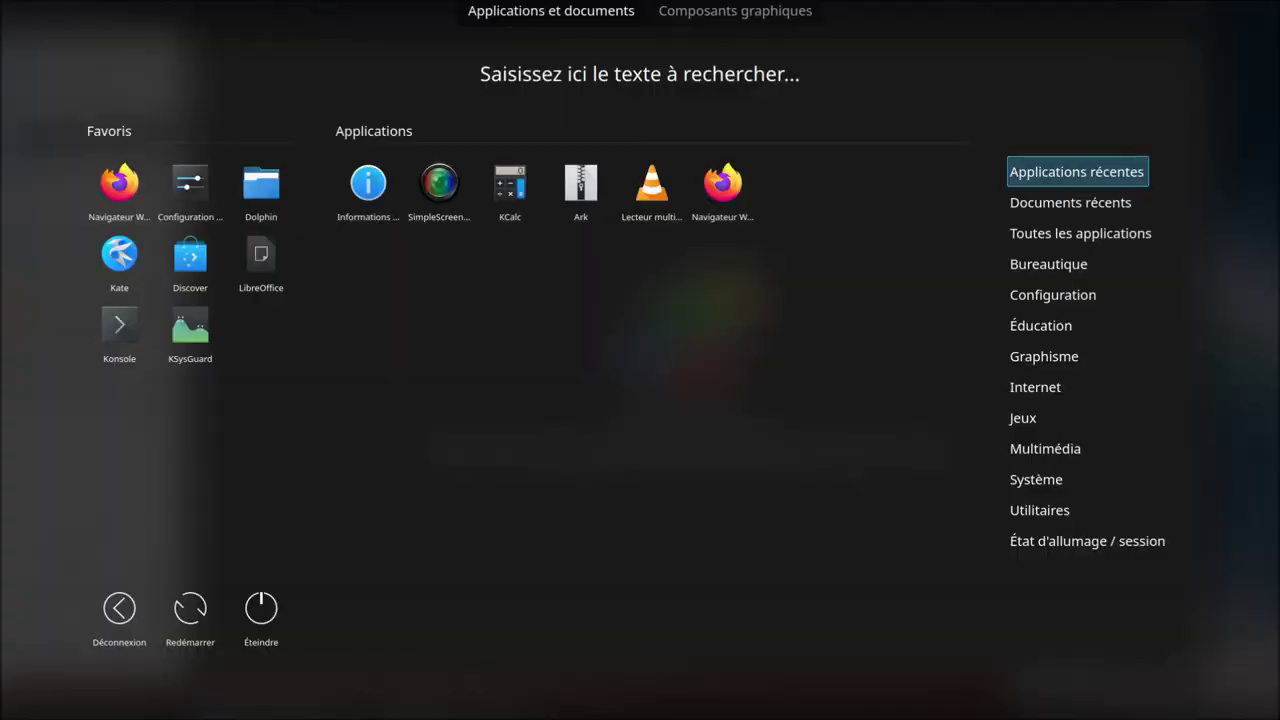
text(ksy)
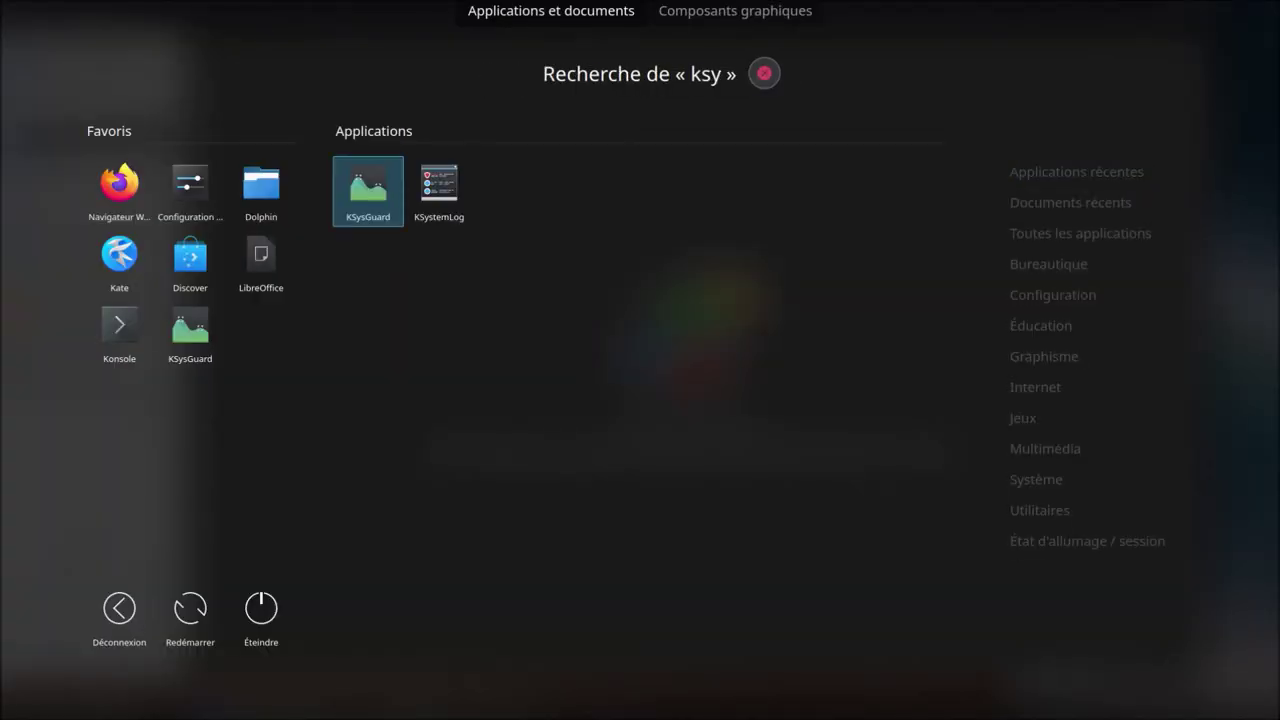
key(Return)
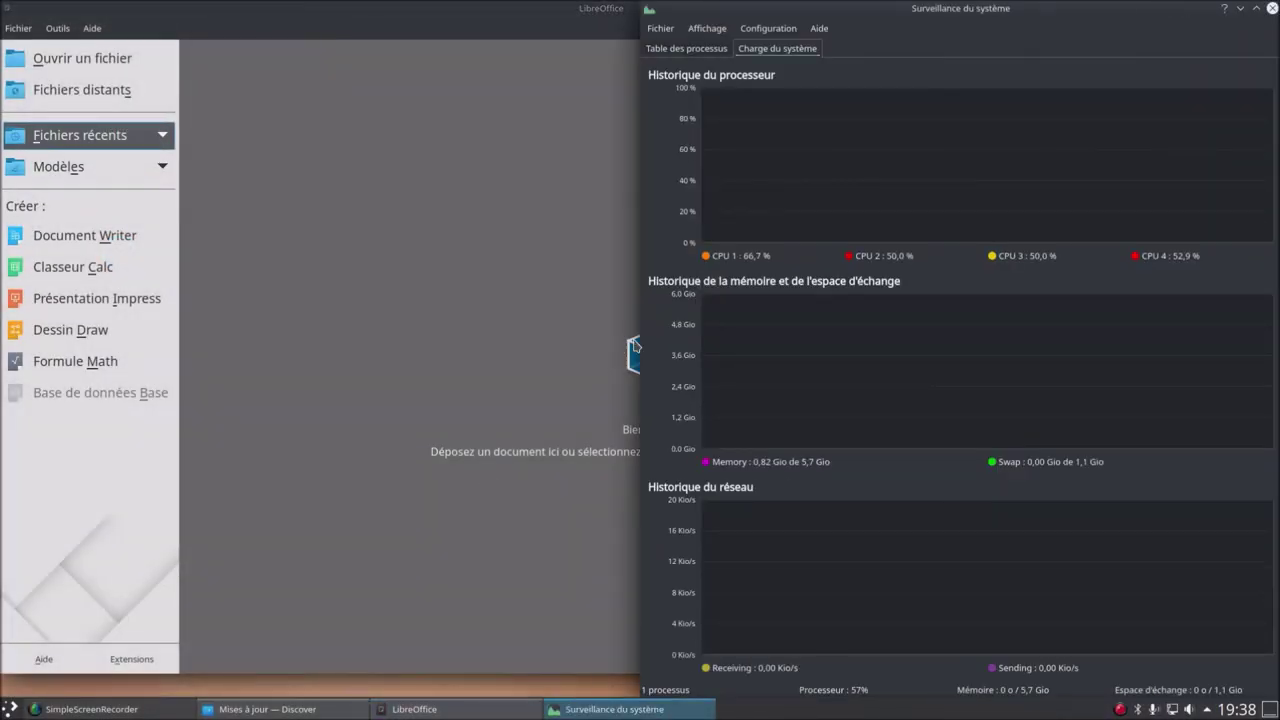
drag(1124, 10, 1274, 8)
Create a new Writer document, dismiss the tip, browse the menus, and reopen Bureautique
click(392, 20)
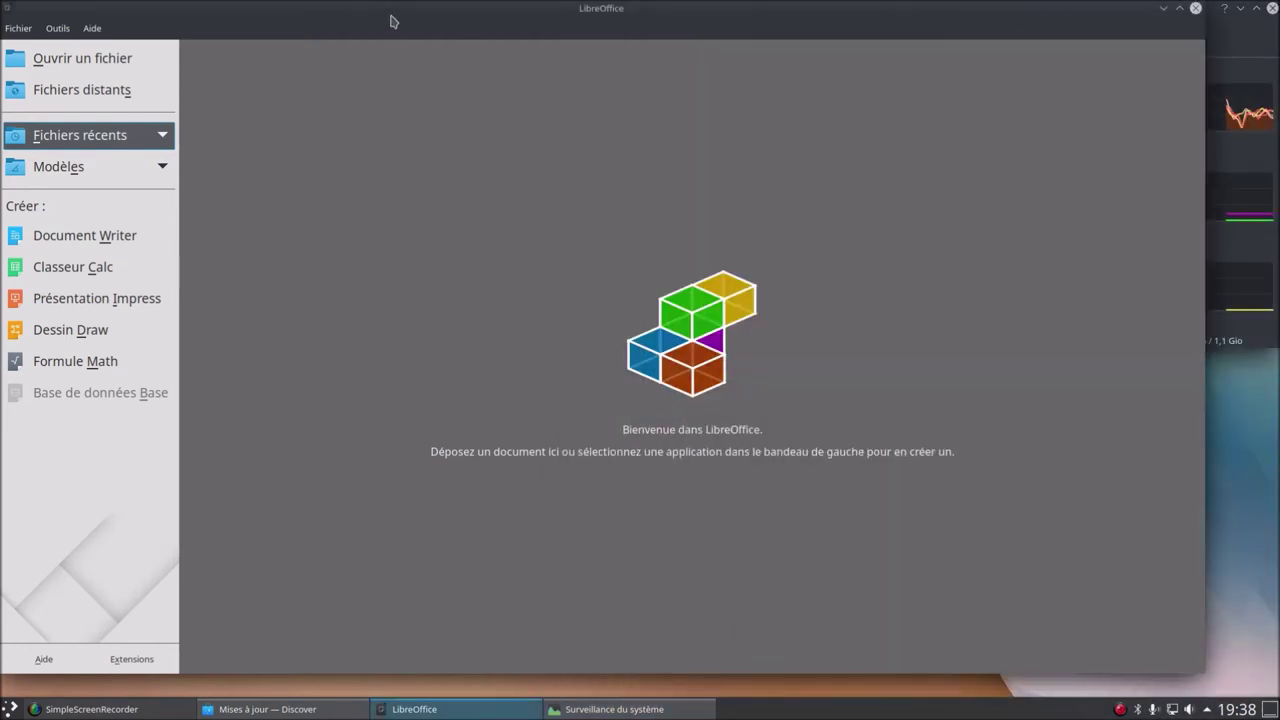
click(49, 236)
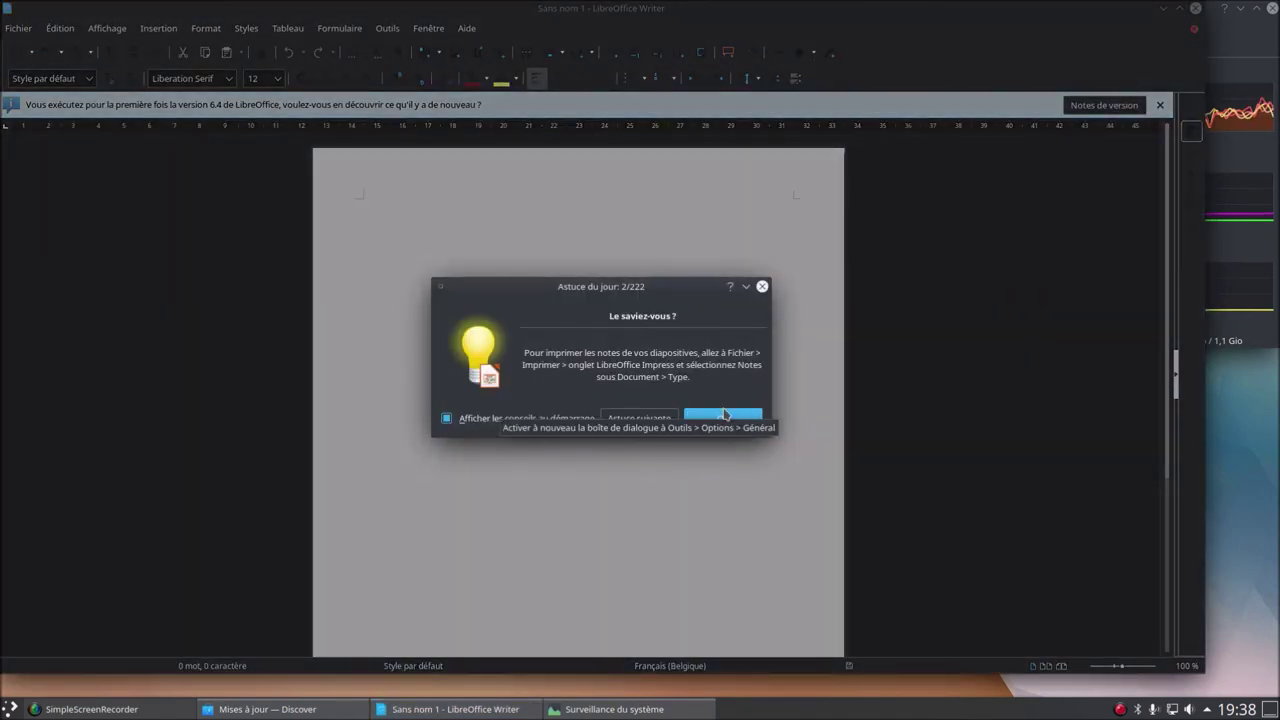
click(724, 416)
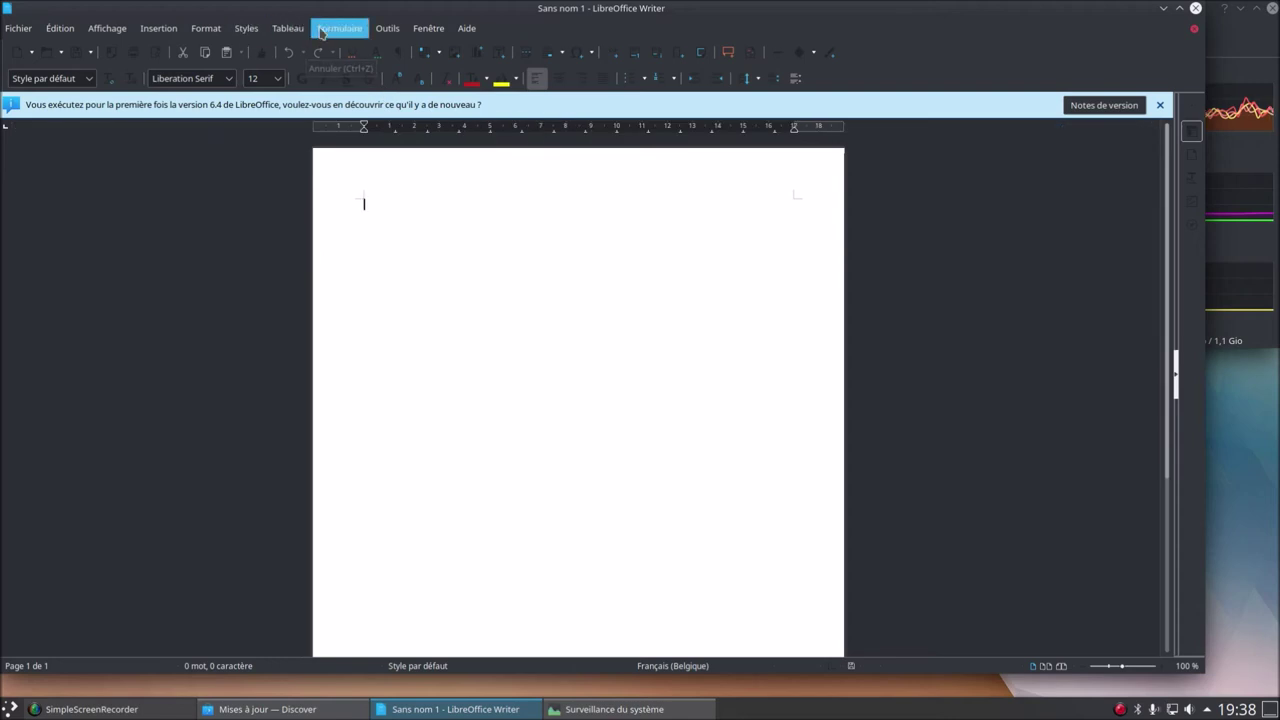
click(322, 30)
mouse_move(378, 26)
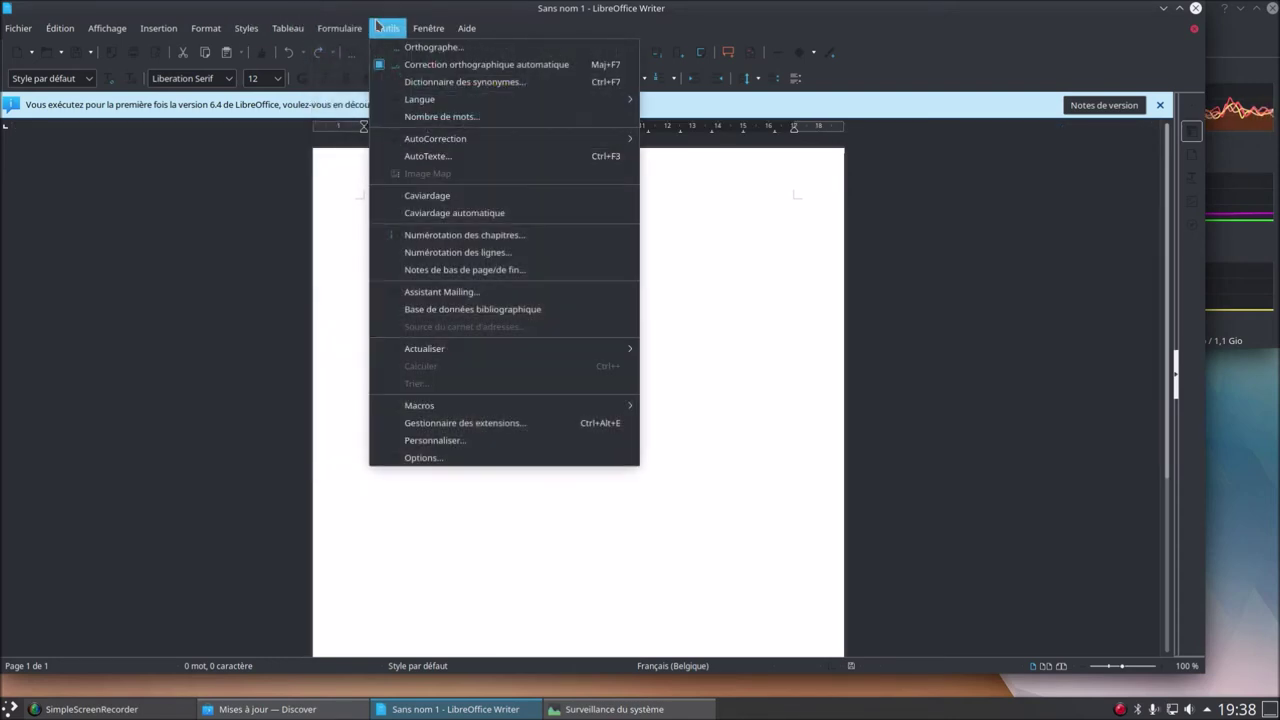
mouse_move(429, 28)
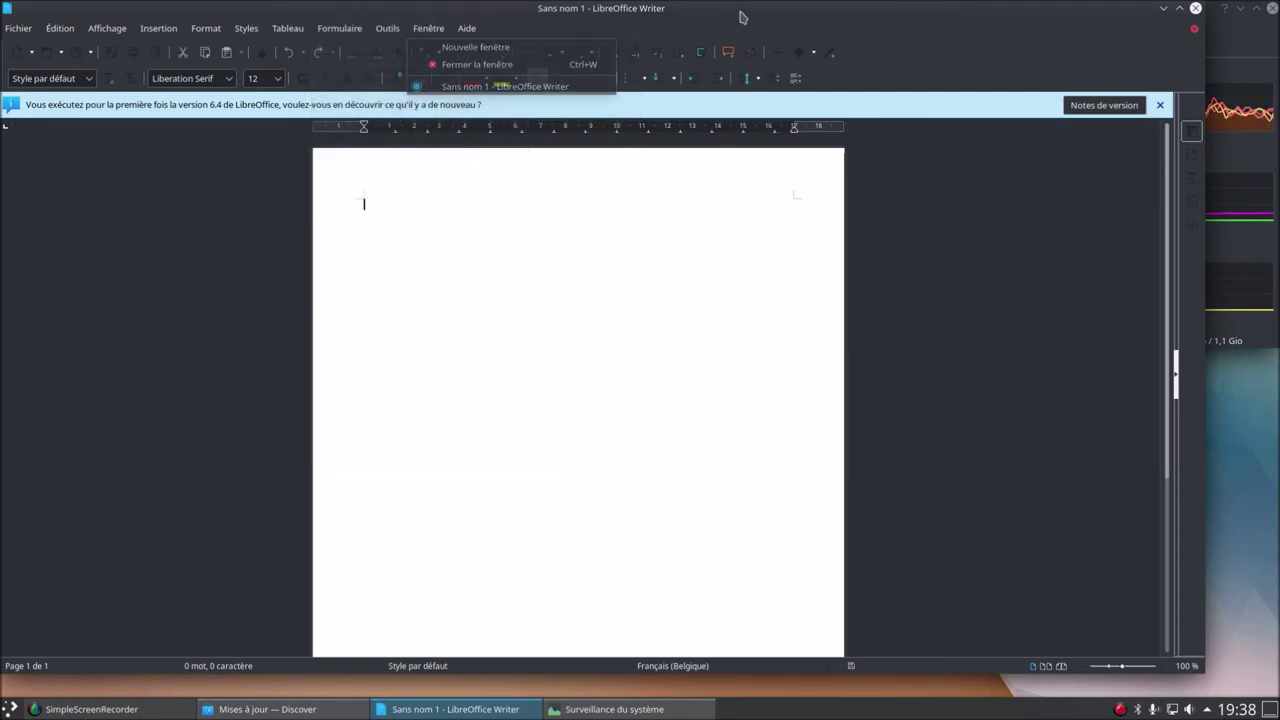
click(12, 710)
click(1029, 266)
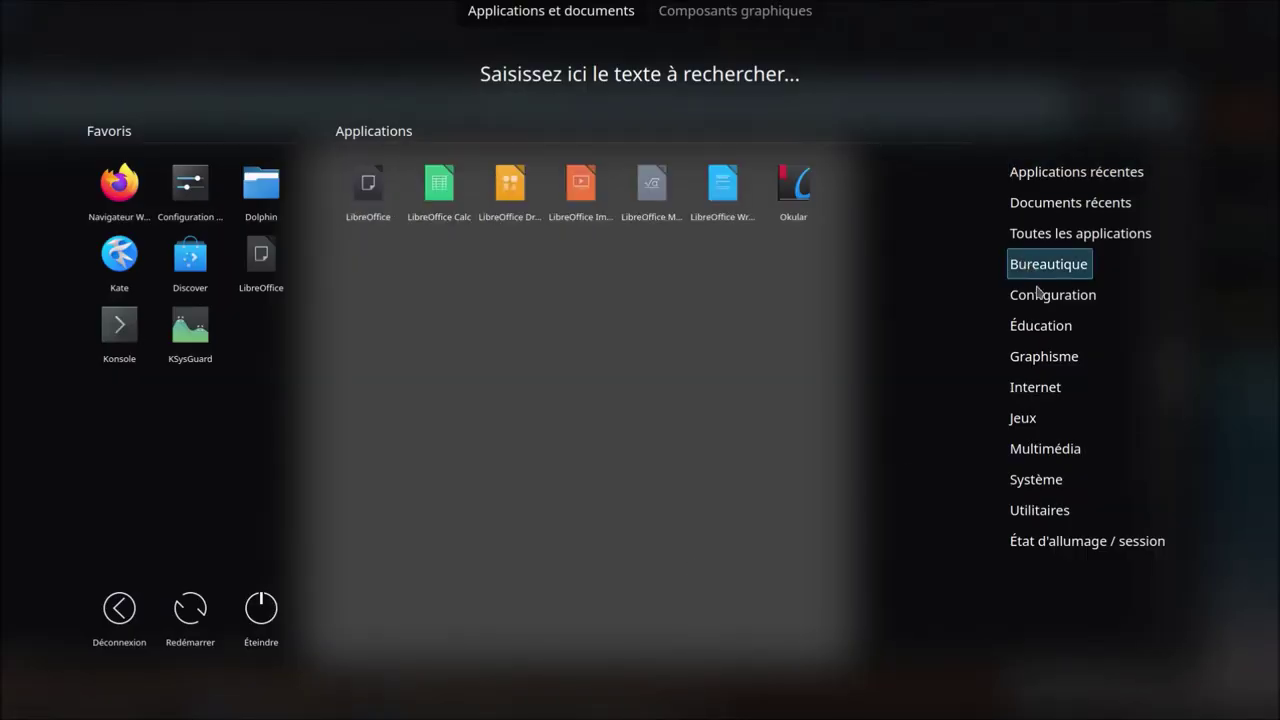
Launch Gwenview from the dashboard's Graphisme category
click(1042, 300)
click(1054, 330)
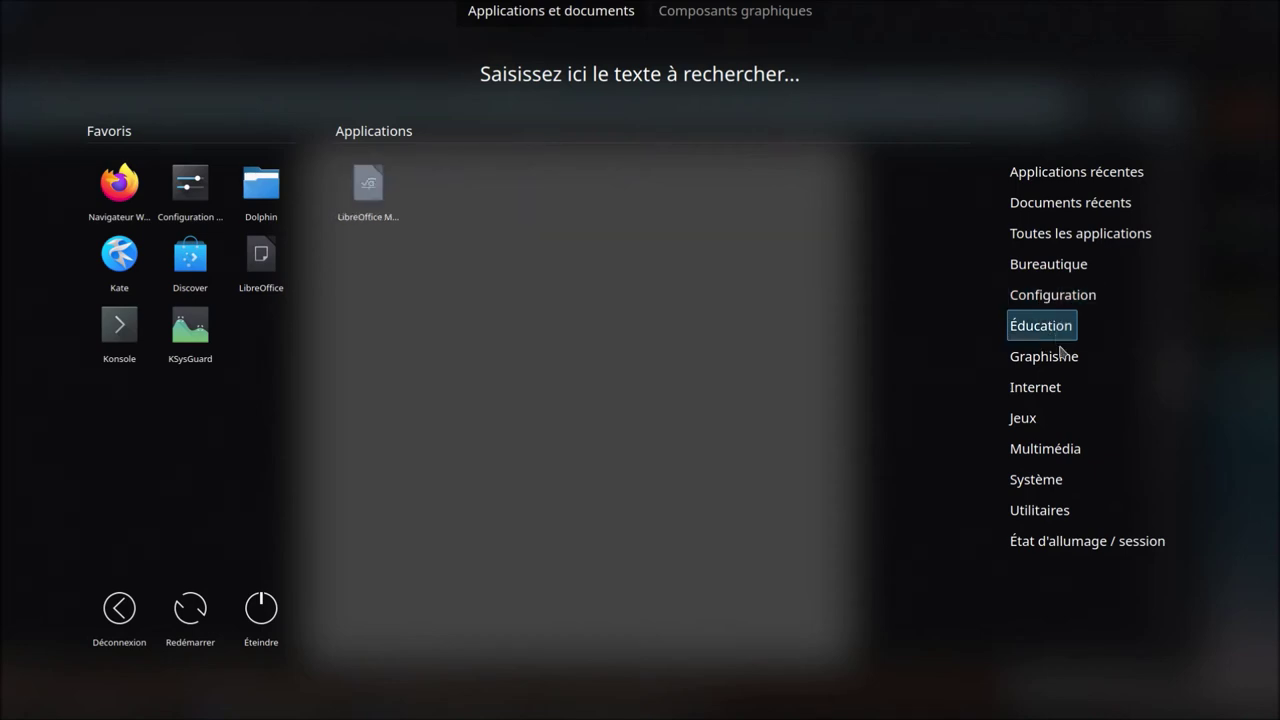
click(1062, 360)
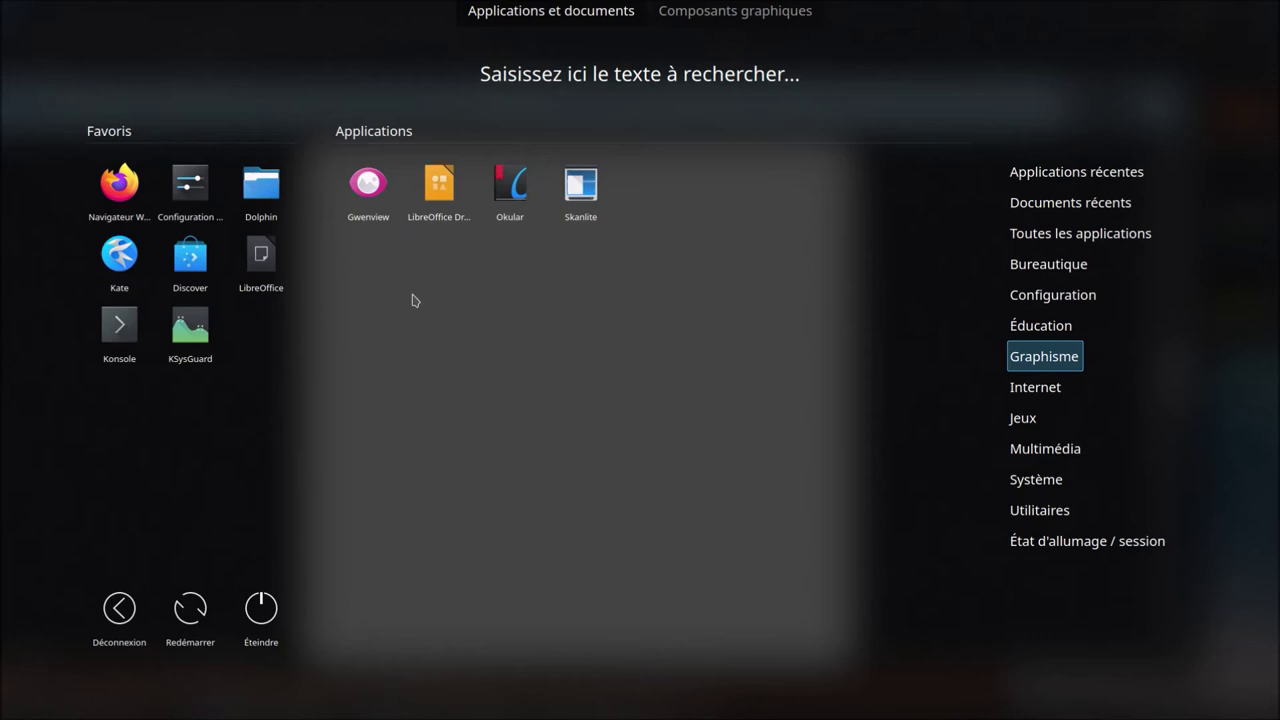
click(370, 190)
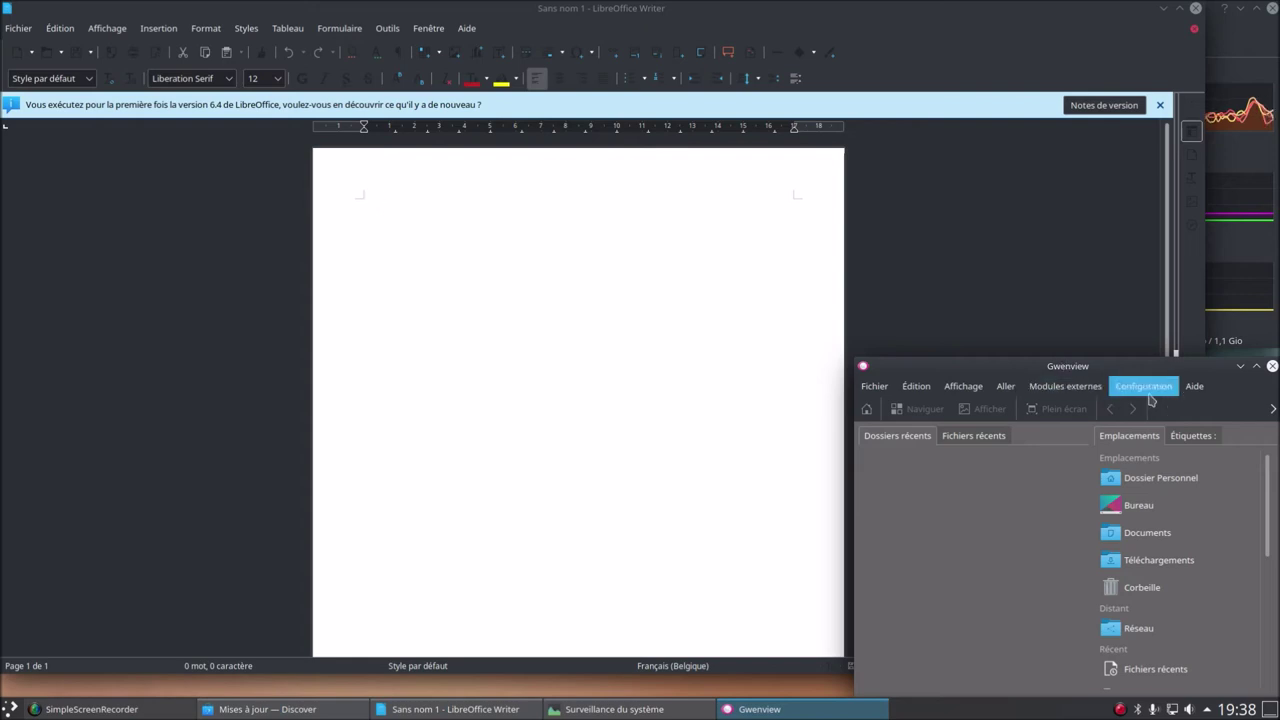
View Gwenview's About dialog showing version 19.12.3, then close it
click(1199, 388)
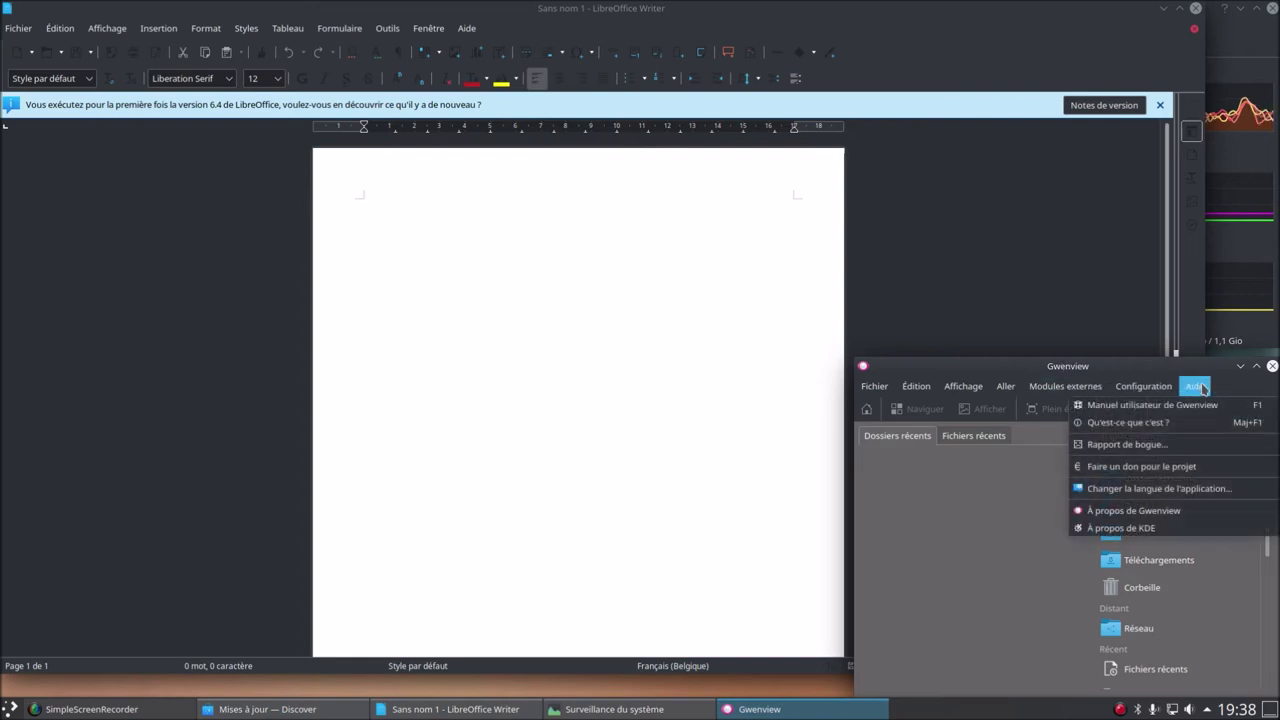
click(1156, 515)
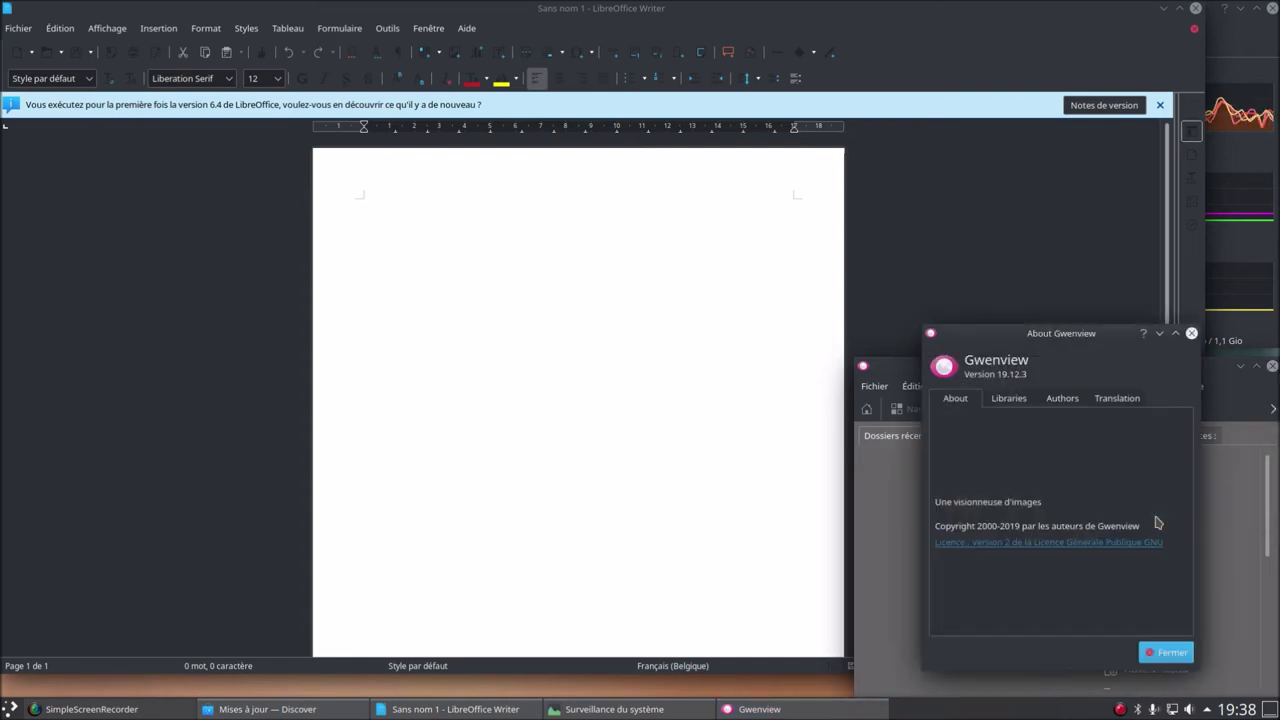
click(1163, 652)
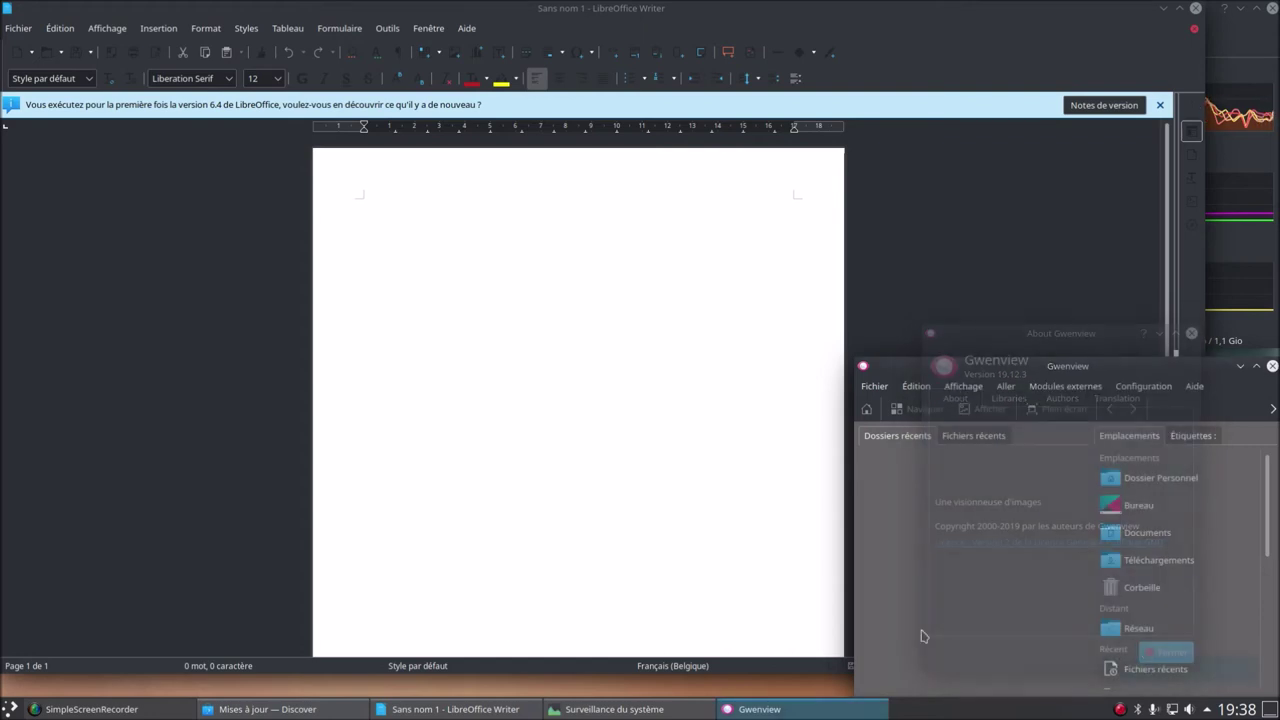
Launch Konversation from Internet, close its Freenode server list, and reshow the Internet apps
key(super)
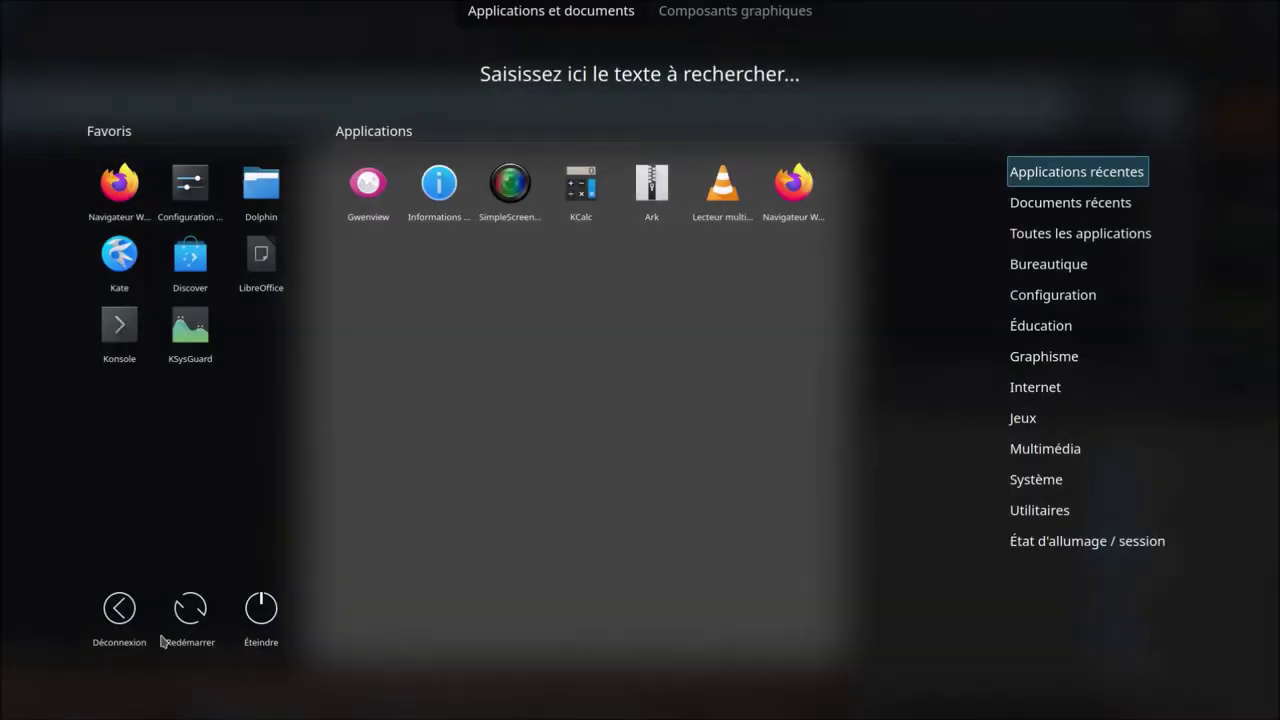
mouse_move(1048, 362)
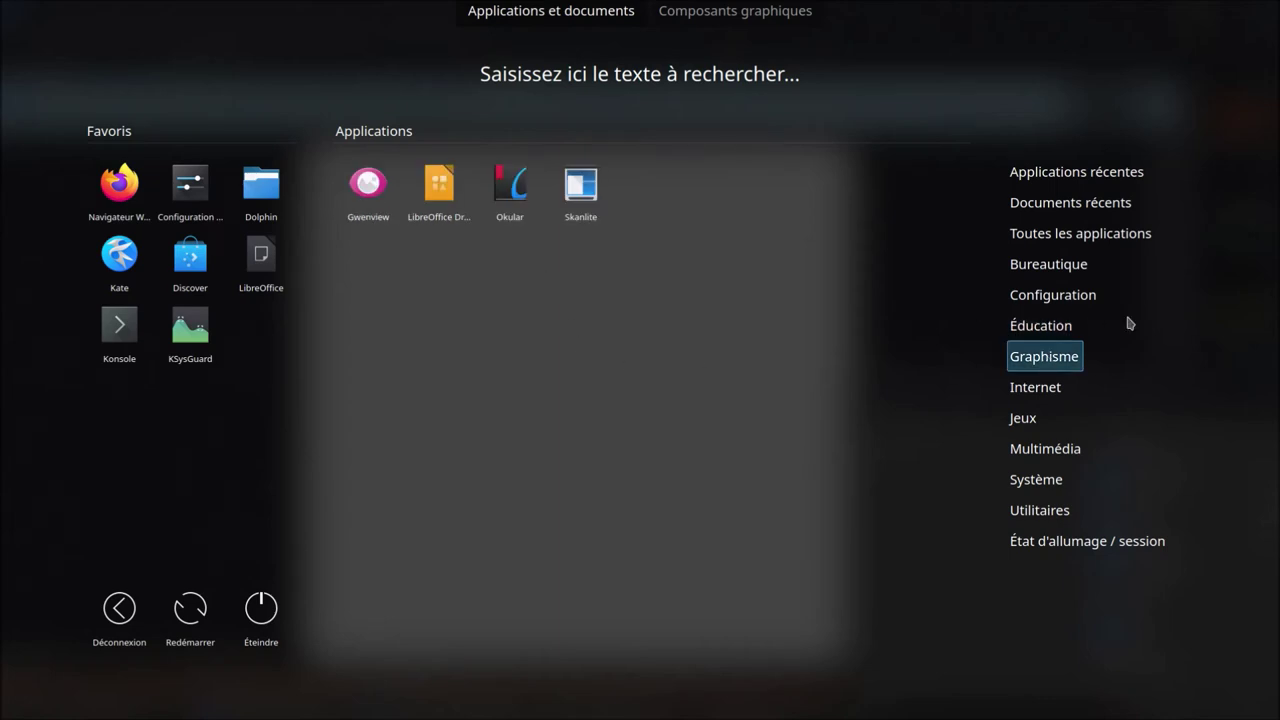
mouse_move(1102, 399)
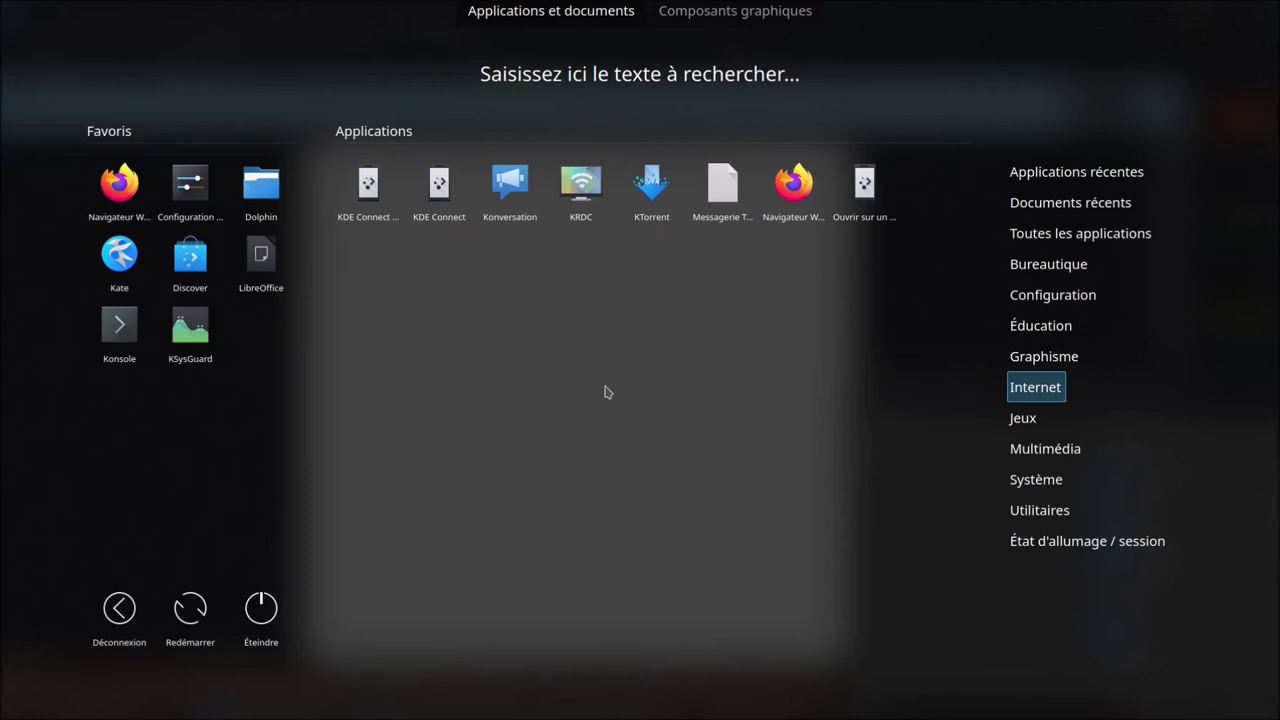
click(512, 186)
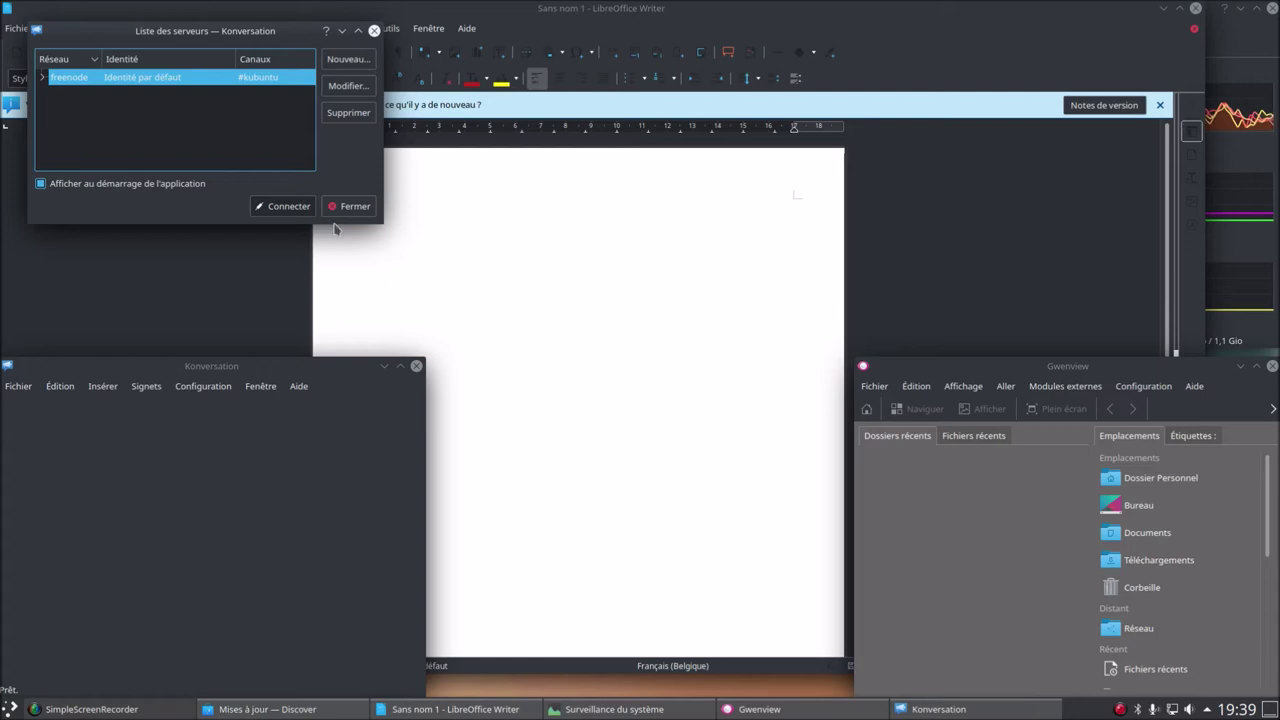
click(349, 206)
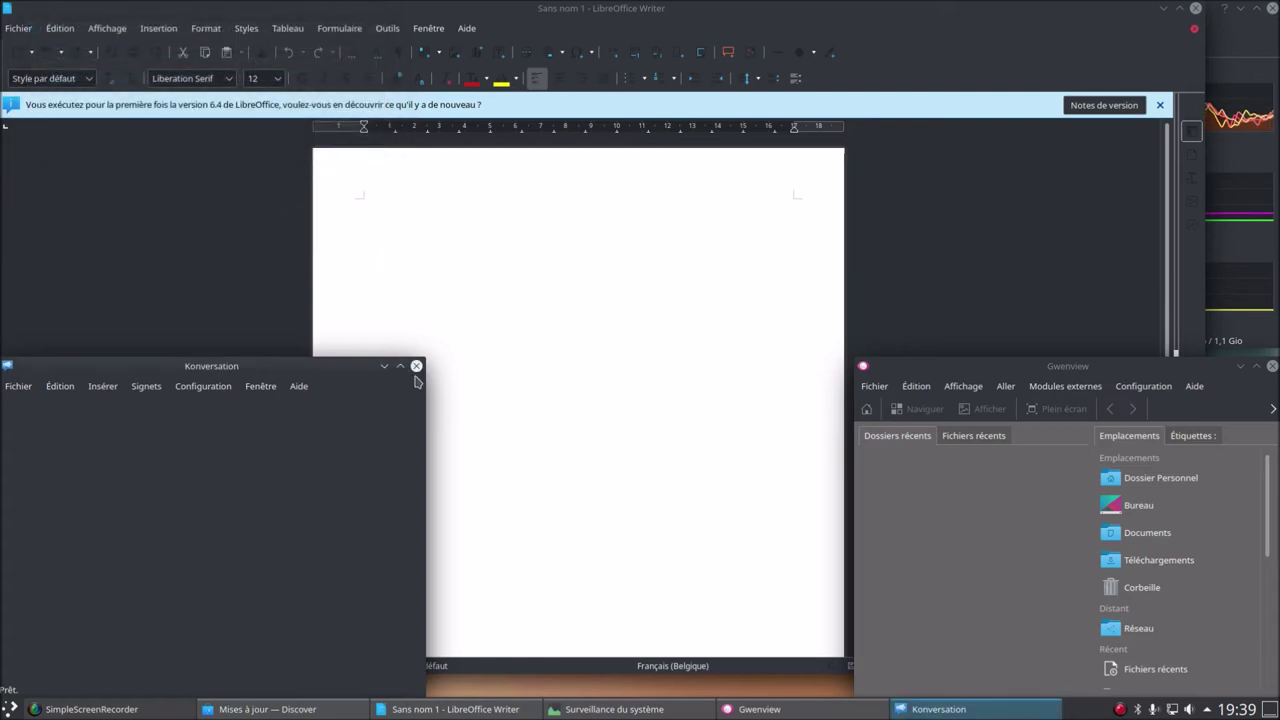
click(9, 706)
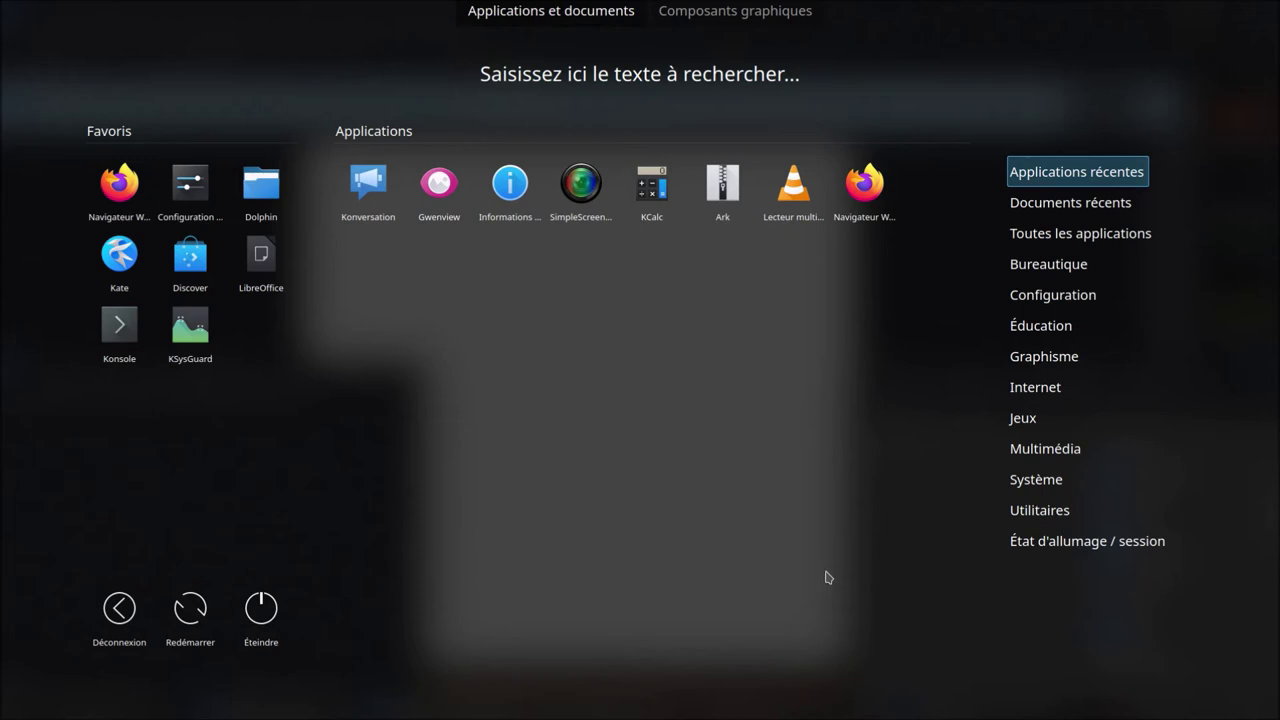
click(1027, 394)
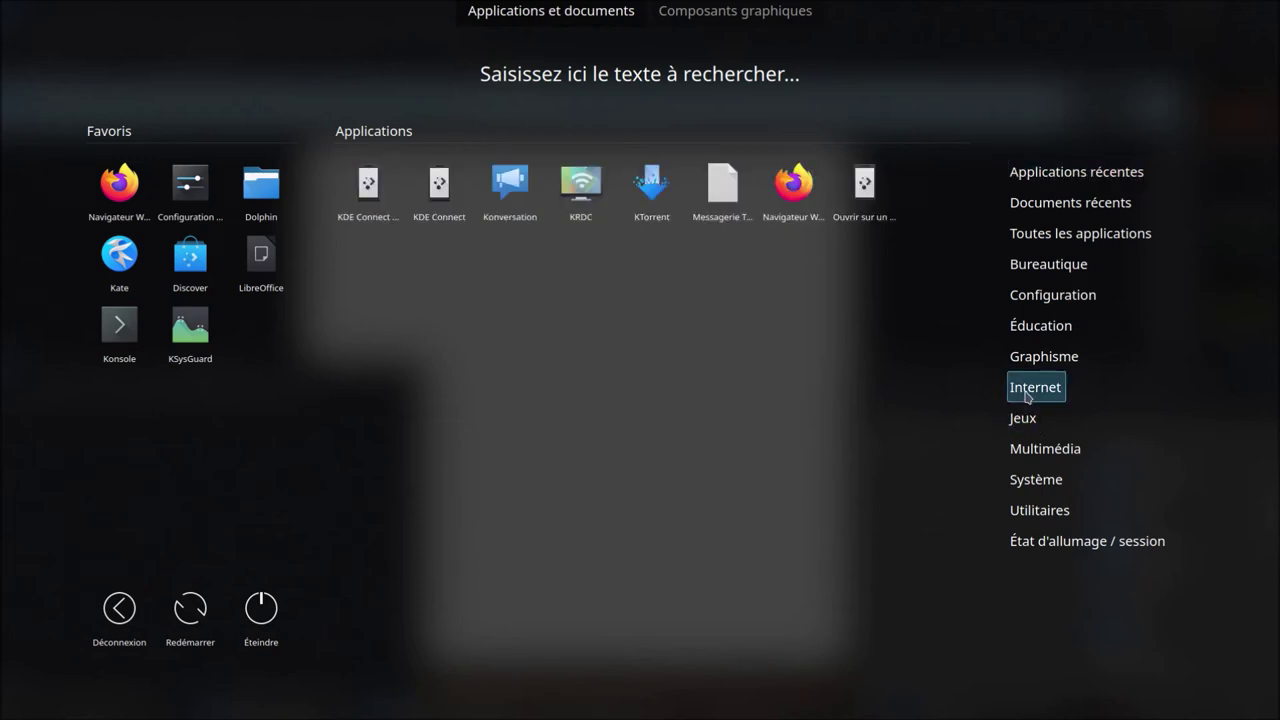
Launch KRDC and KTorrent from the Internet category and maximize KTorrent
click(586, 200)
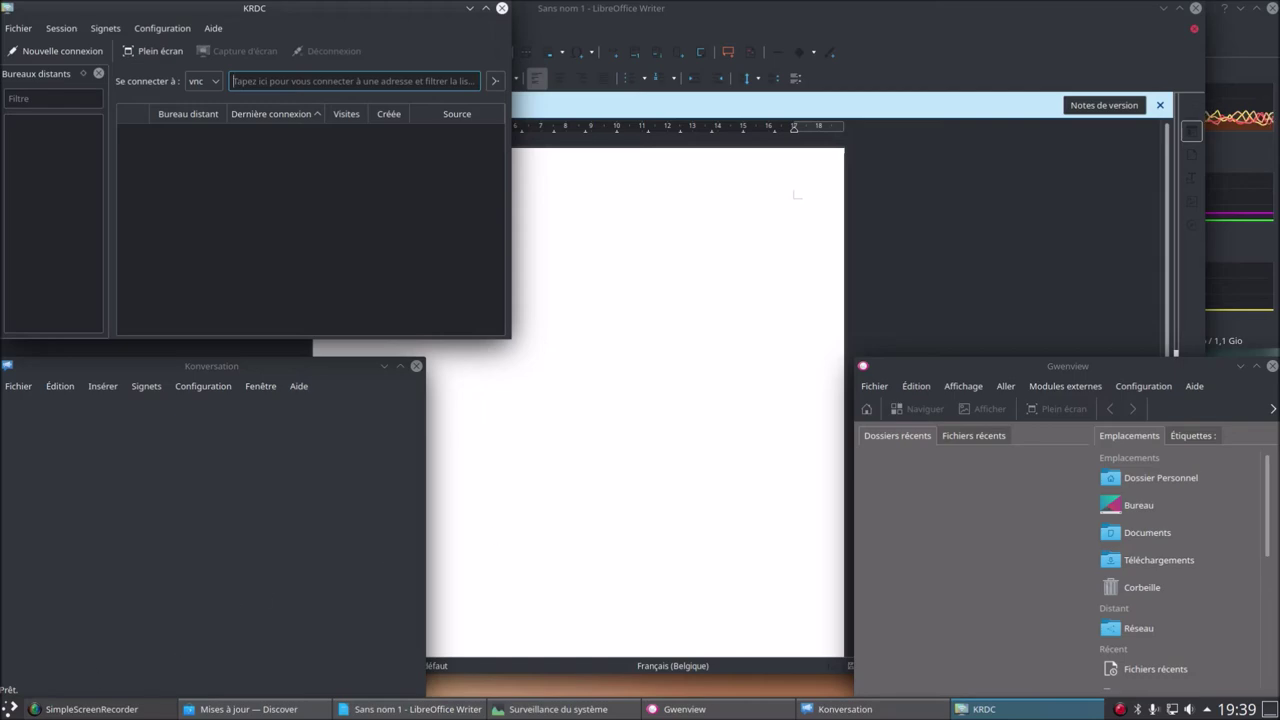
click(9, 706)
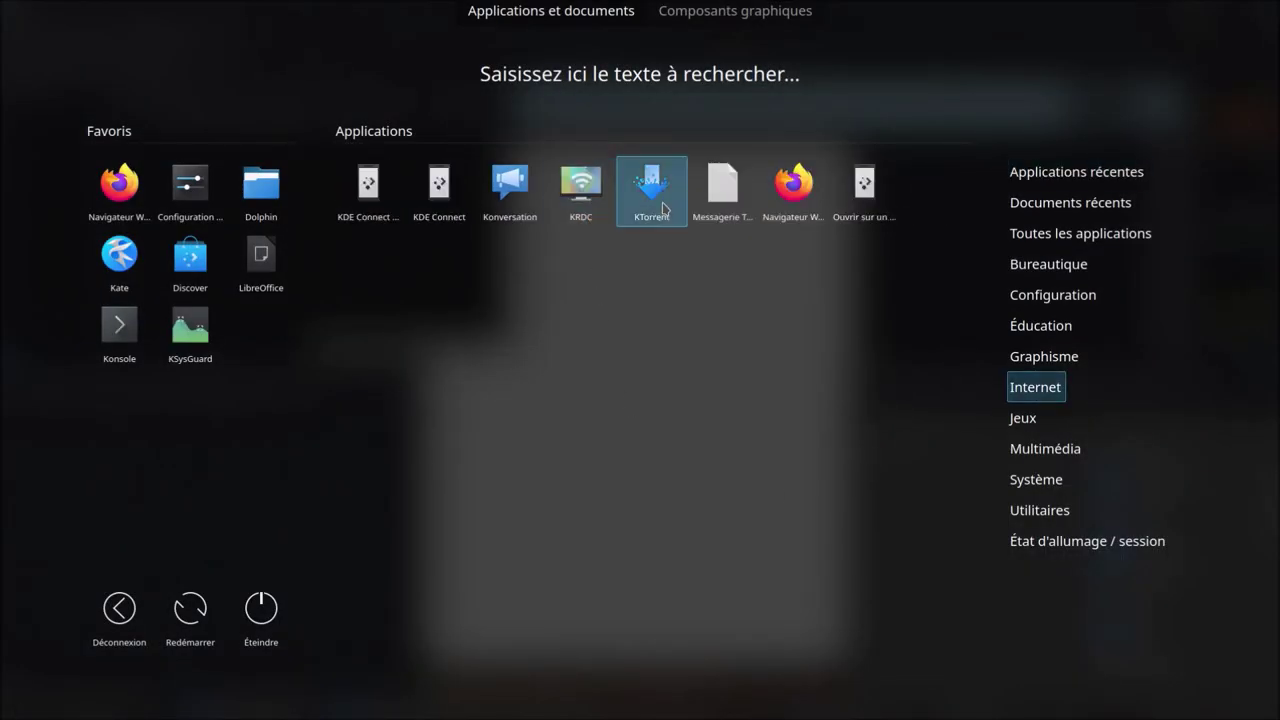
click(660, 210)
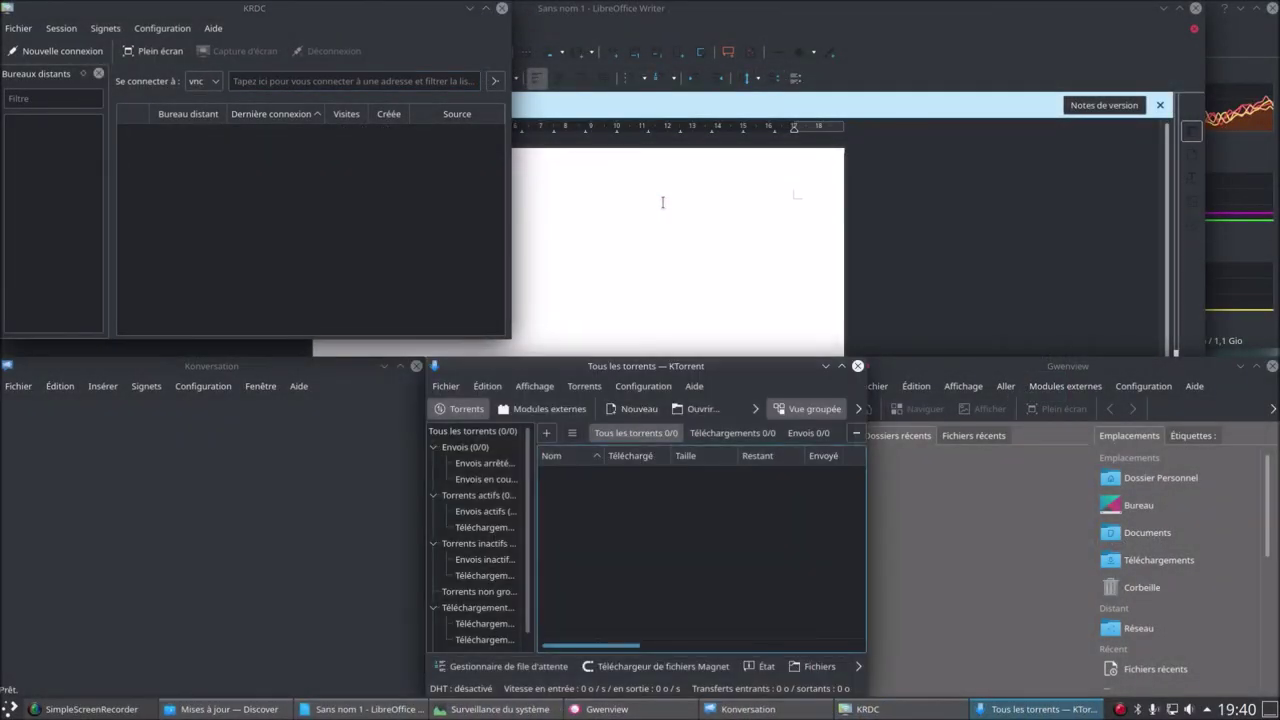
double_click(732, 367)
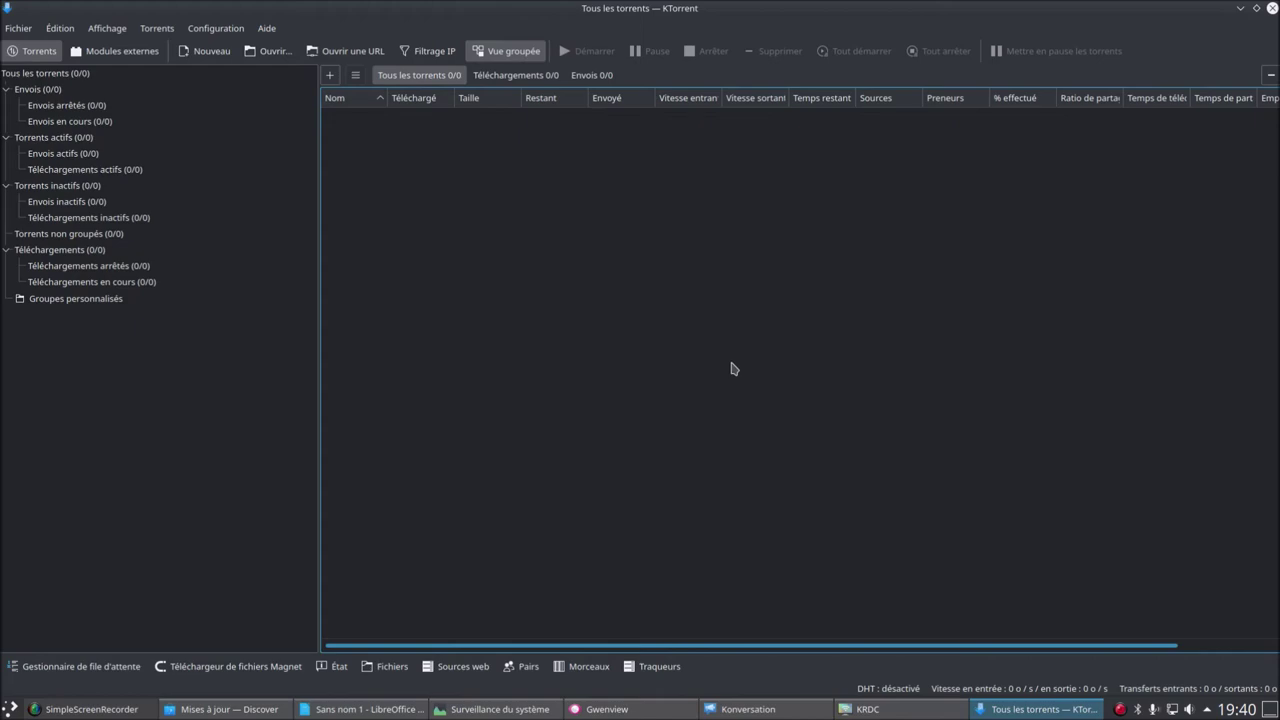
click(10, 708)
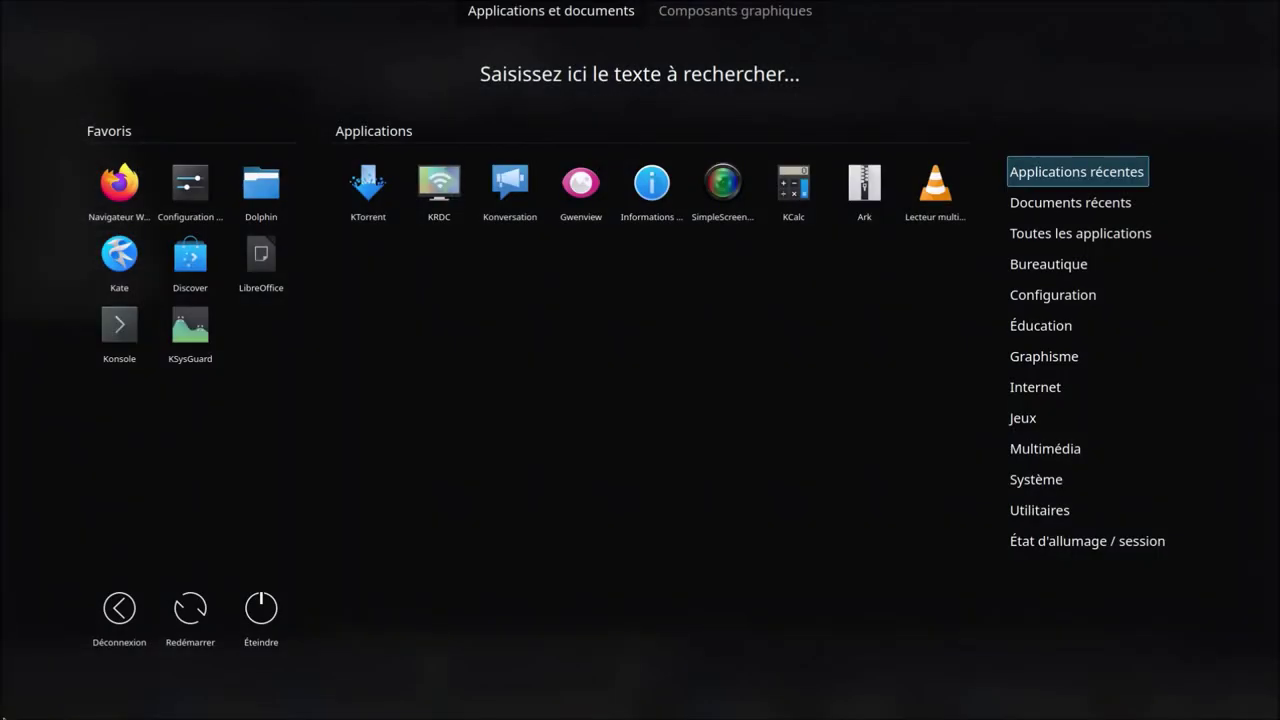
Launch Thunderbird, cancel its account setup, move it right, then start Configuration du système
mouse_move(1050, 386)
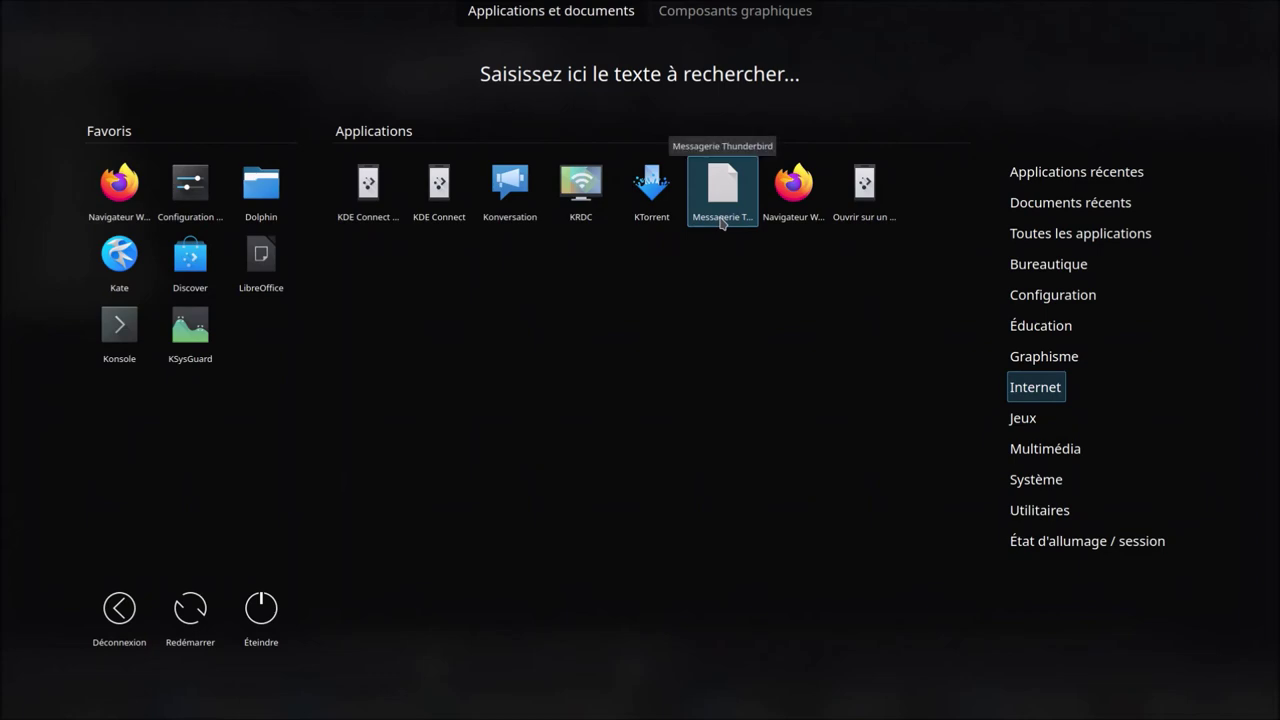
click(721, 220)
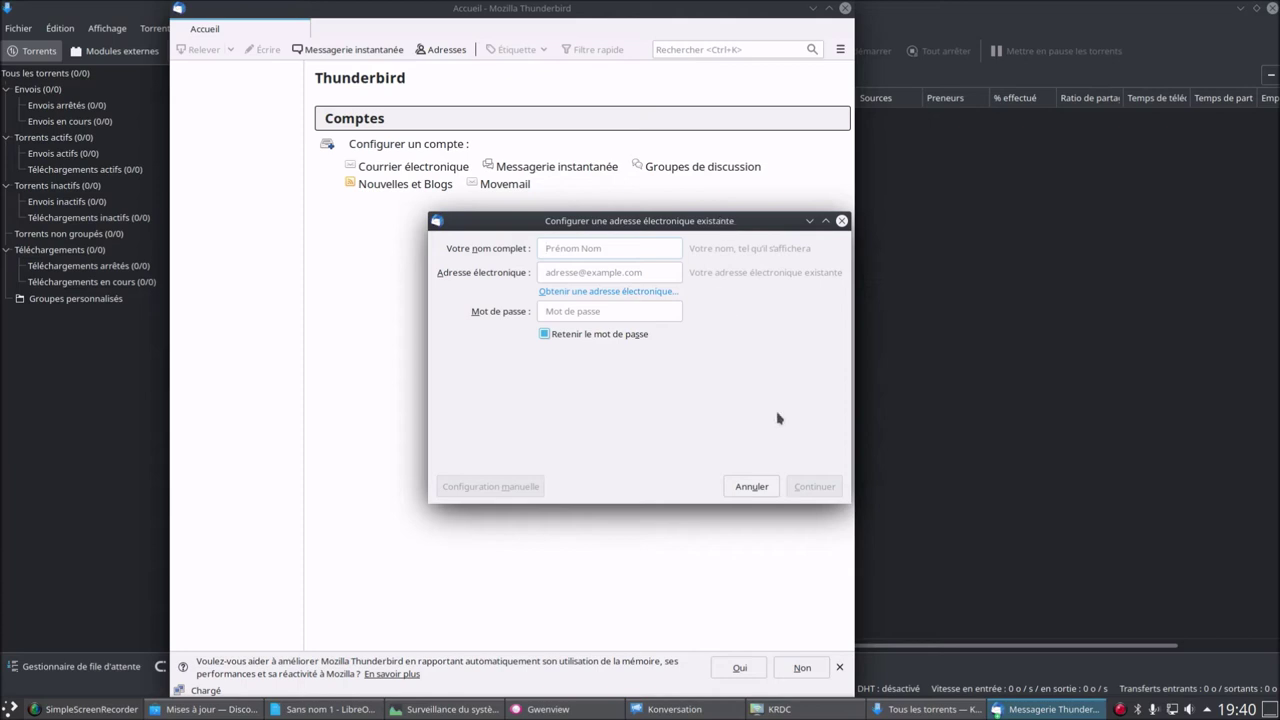
click(760, 488)
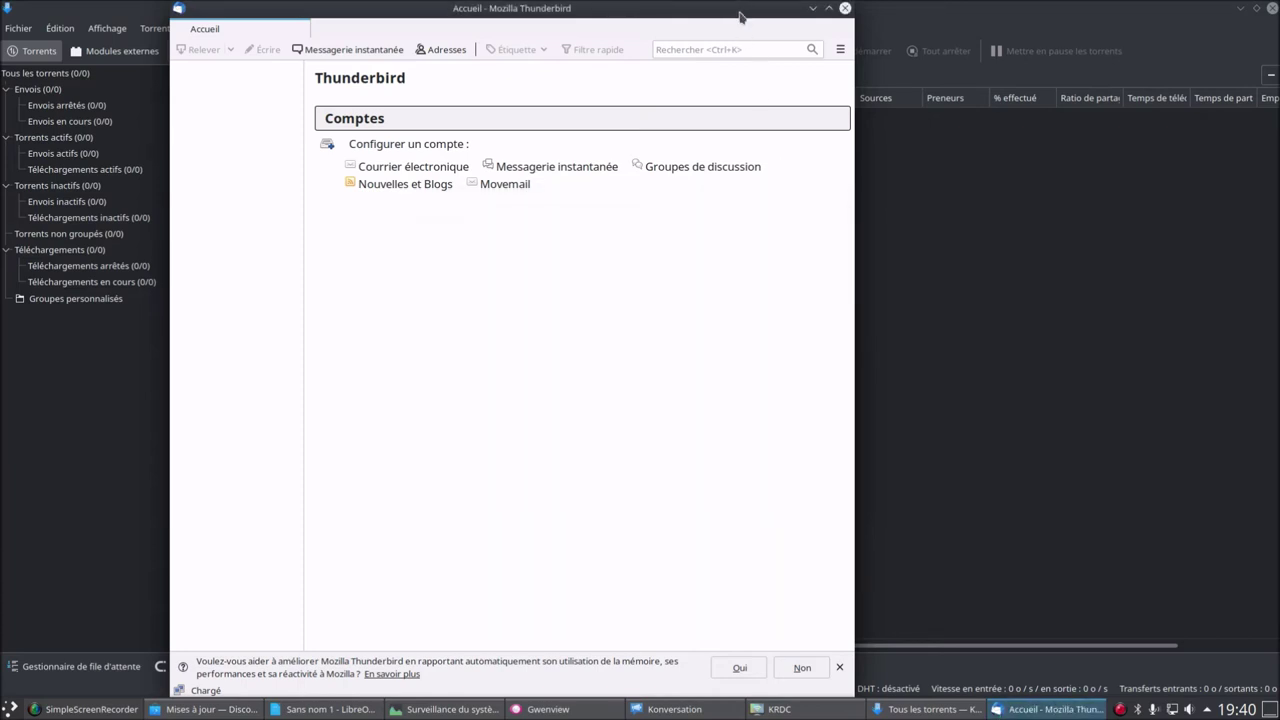
drag(740, 16, 892, 47)
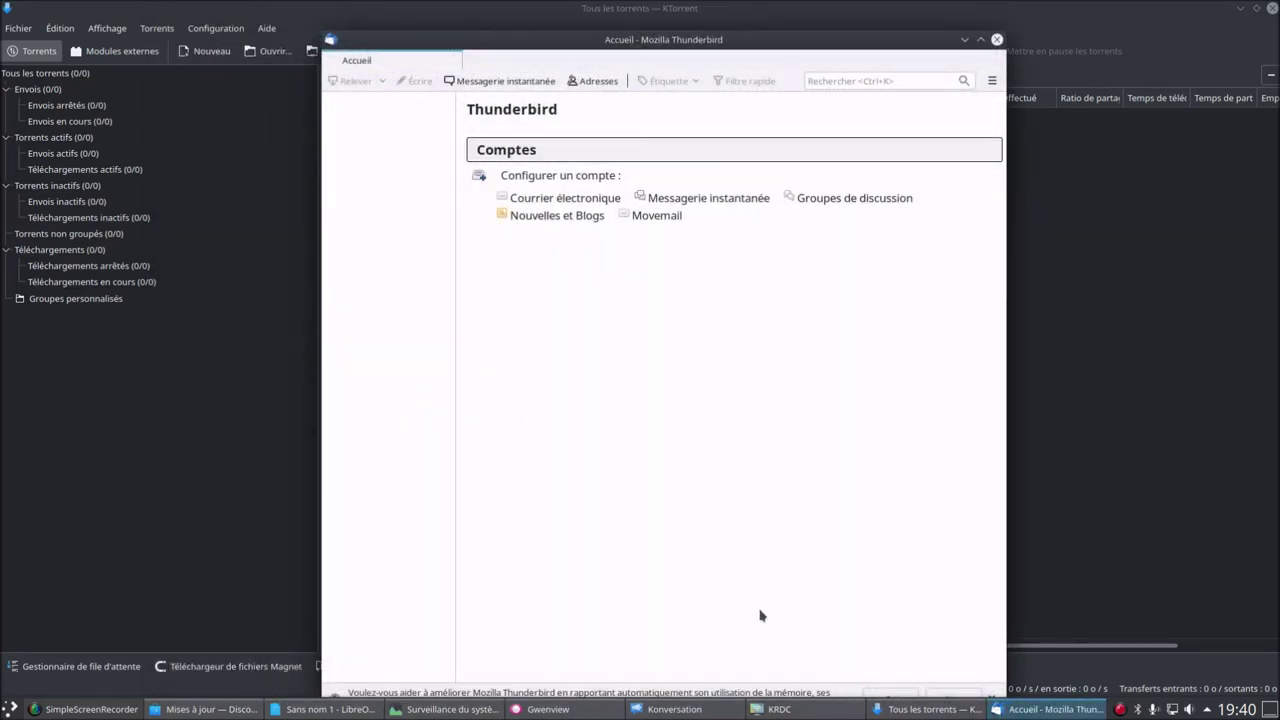
click(10, 708)
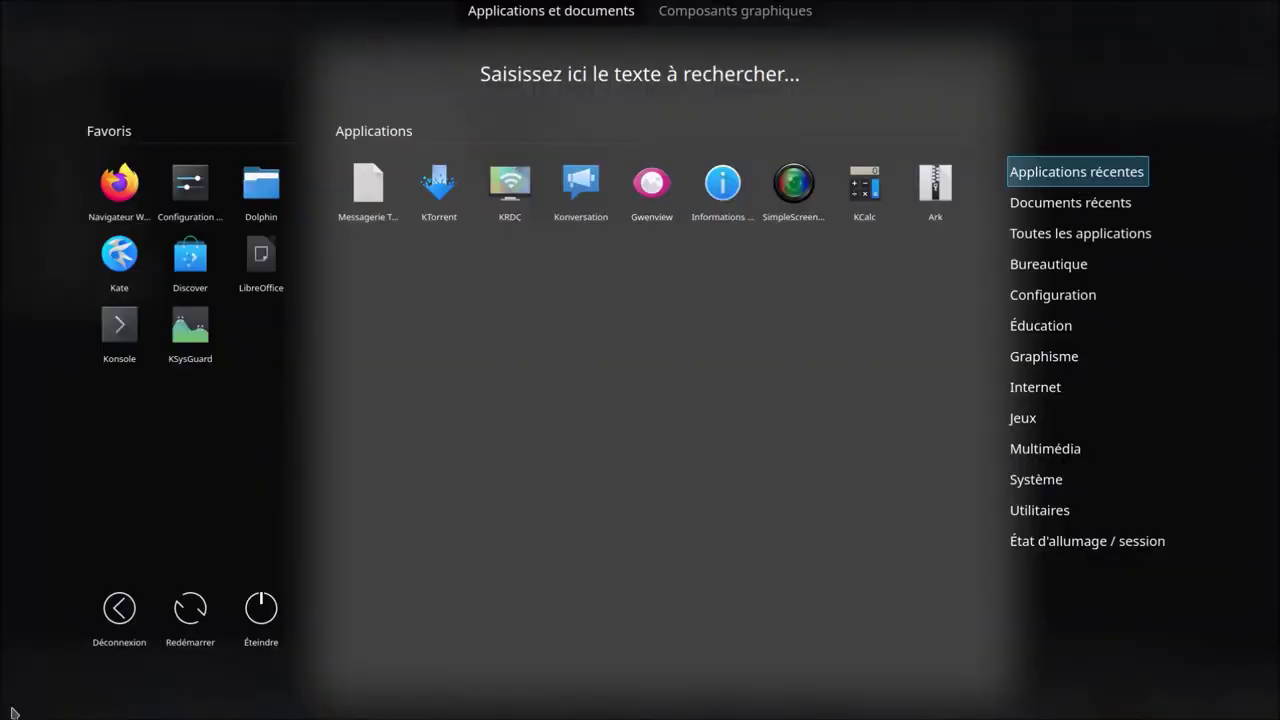
click(186, 185)
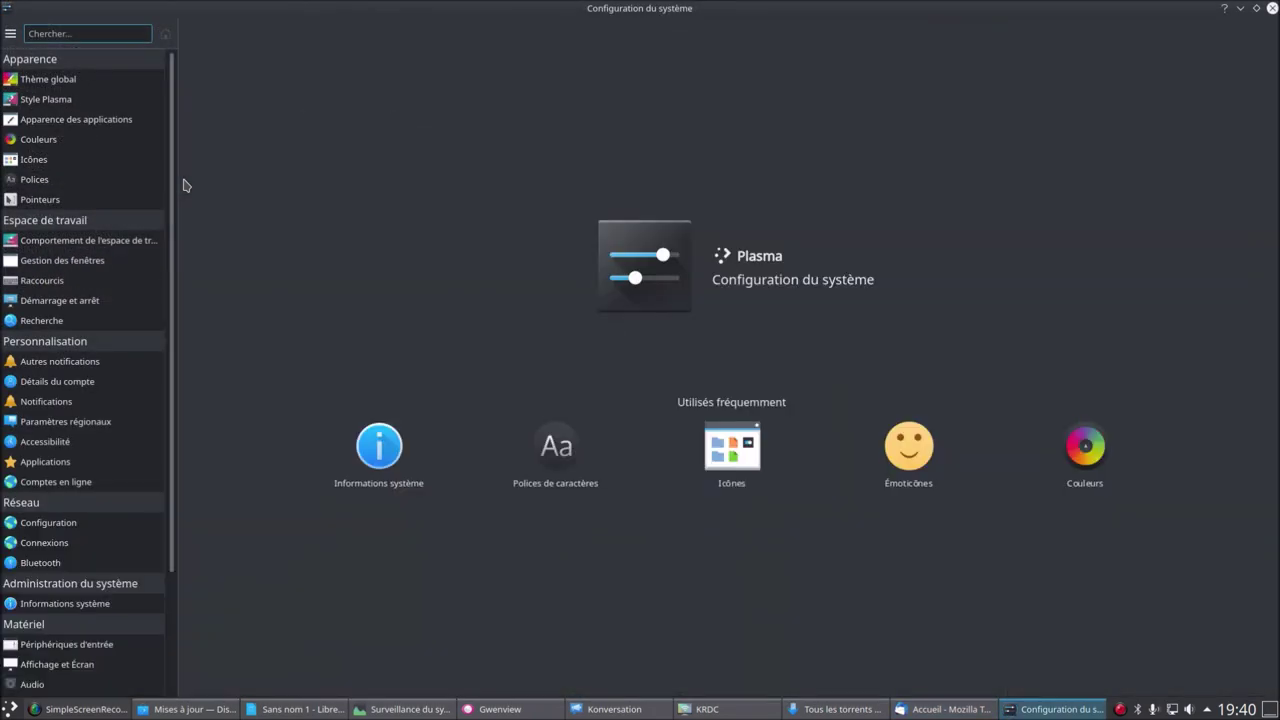
Apply the Kubuntu global theme in System Settings
click(53, 80)
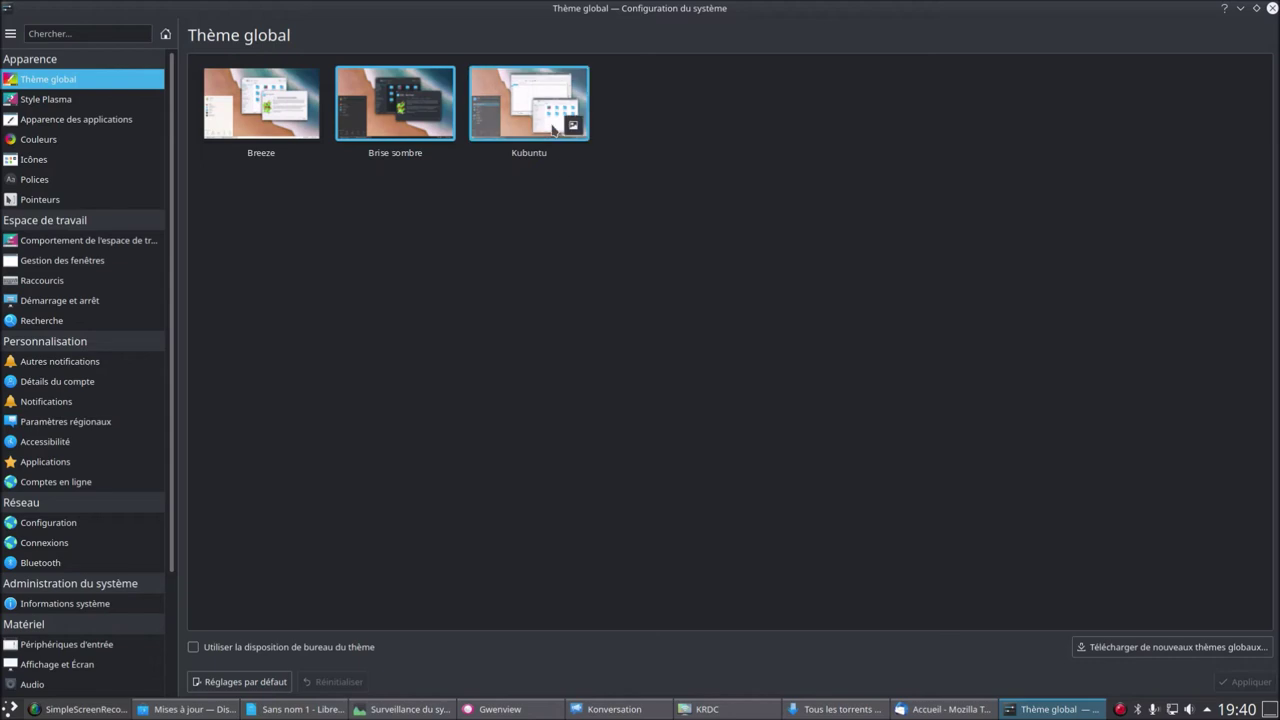
click(556, 135)
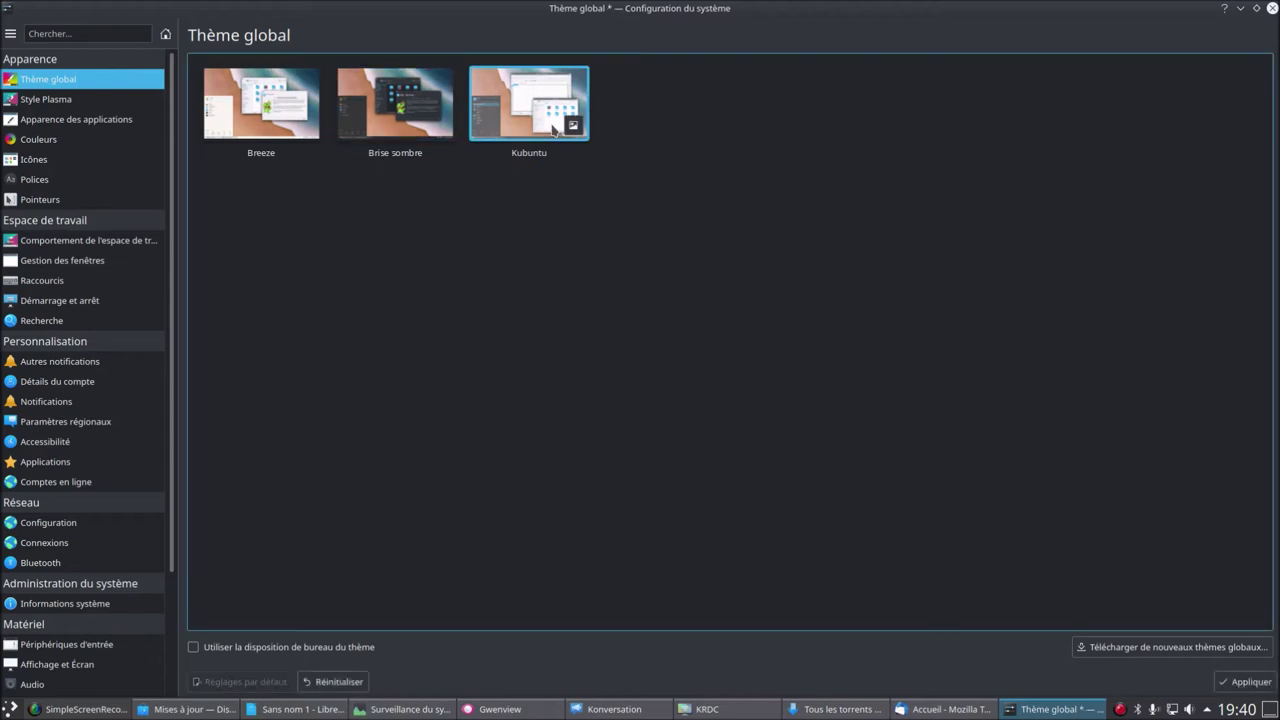
click(1241, 684)
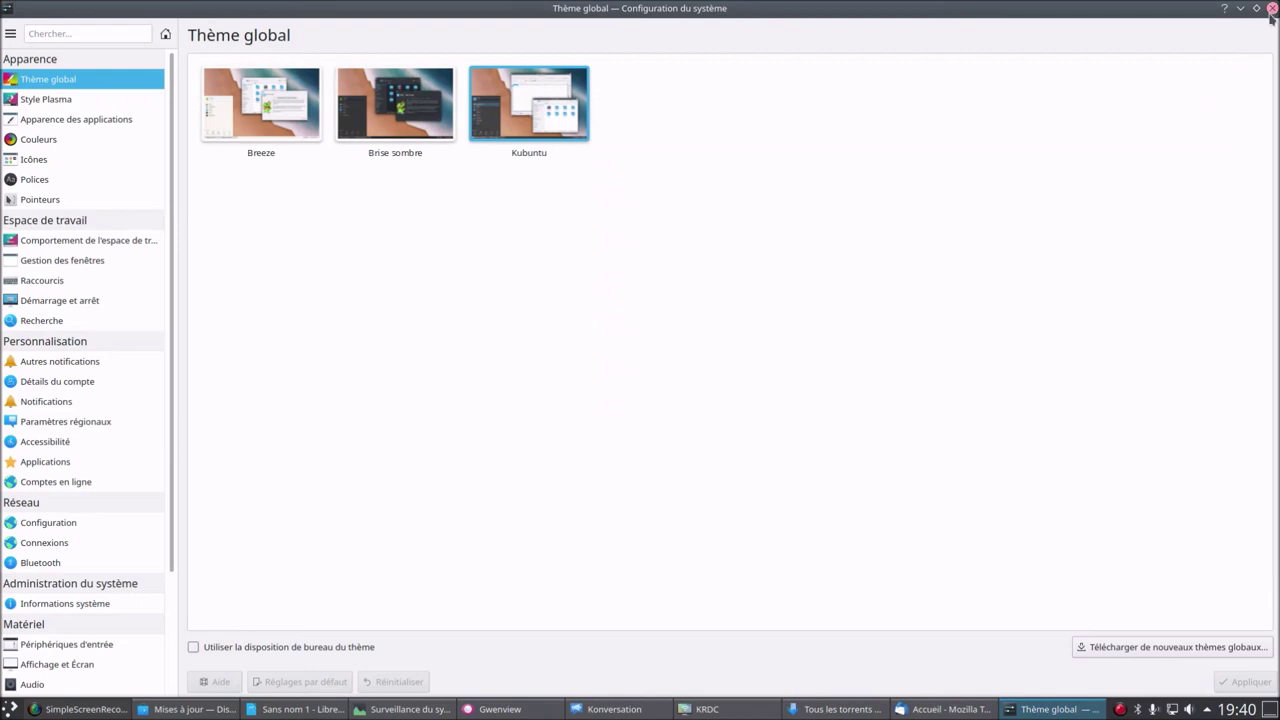
Close System Settings, Thunderbird, KTorrent, KRDC, Gwenview, LibreOffice Writer, Konversation and Discover
click(1271, 9)
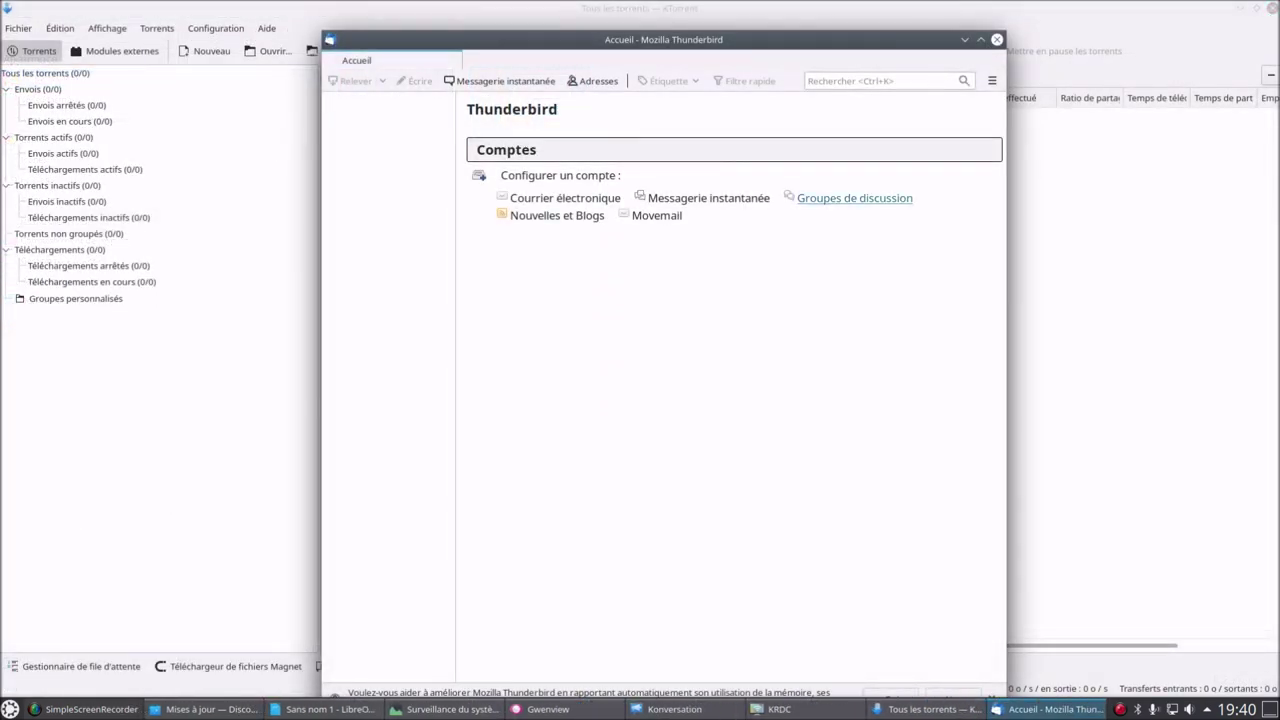
click(997, 40)
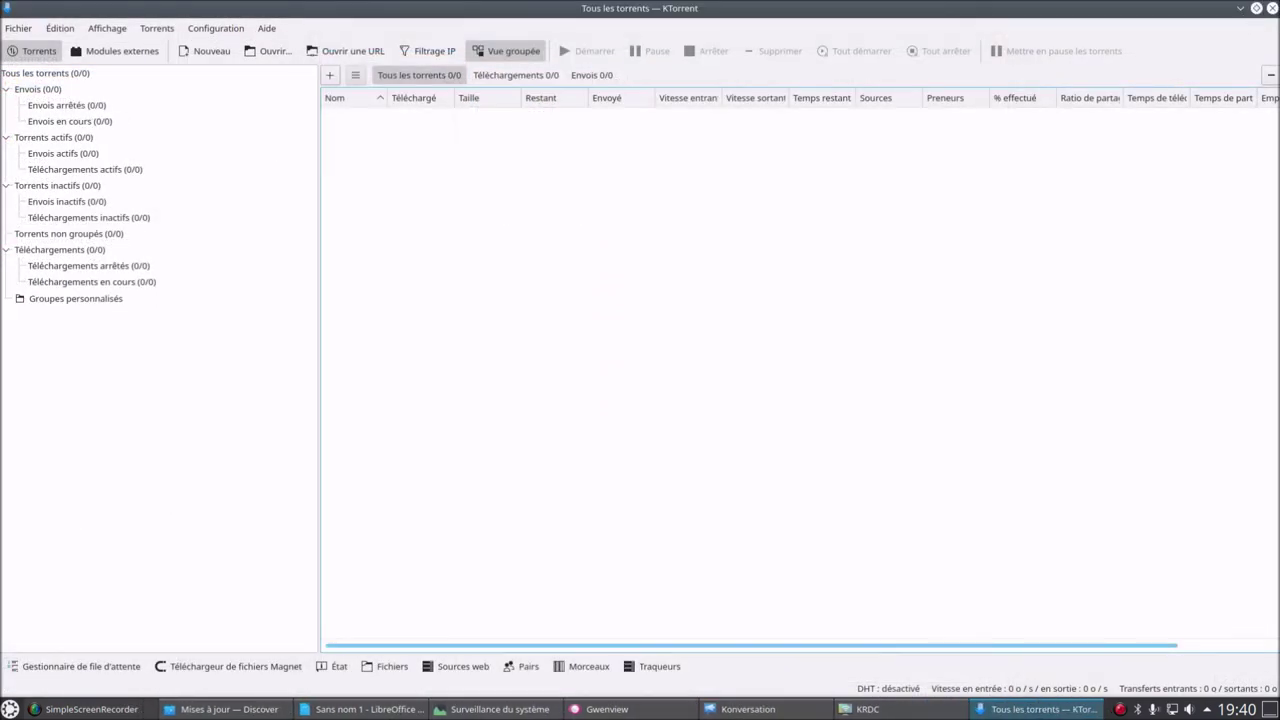
click(1274, 8)
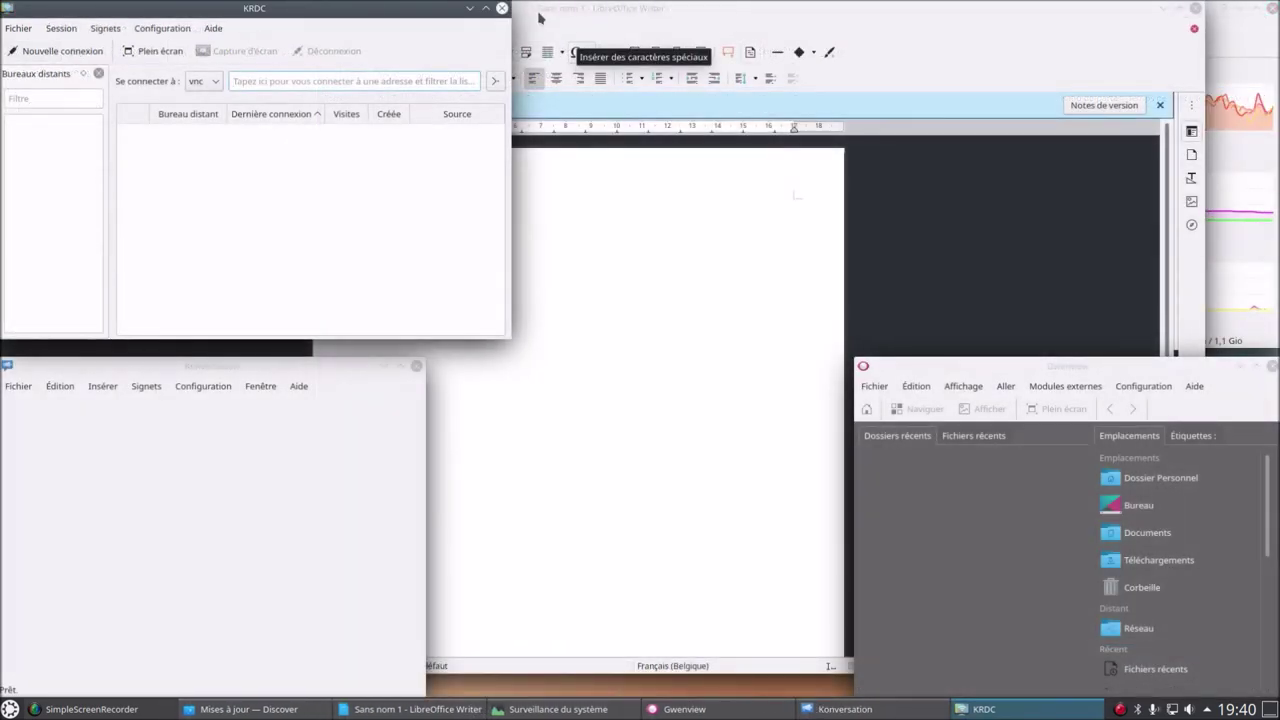
click(503, 9)
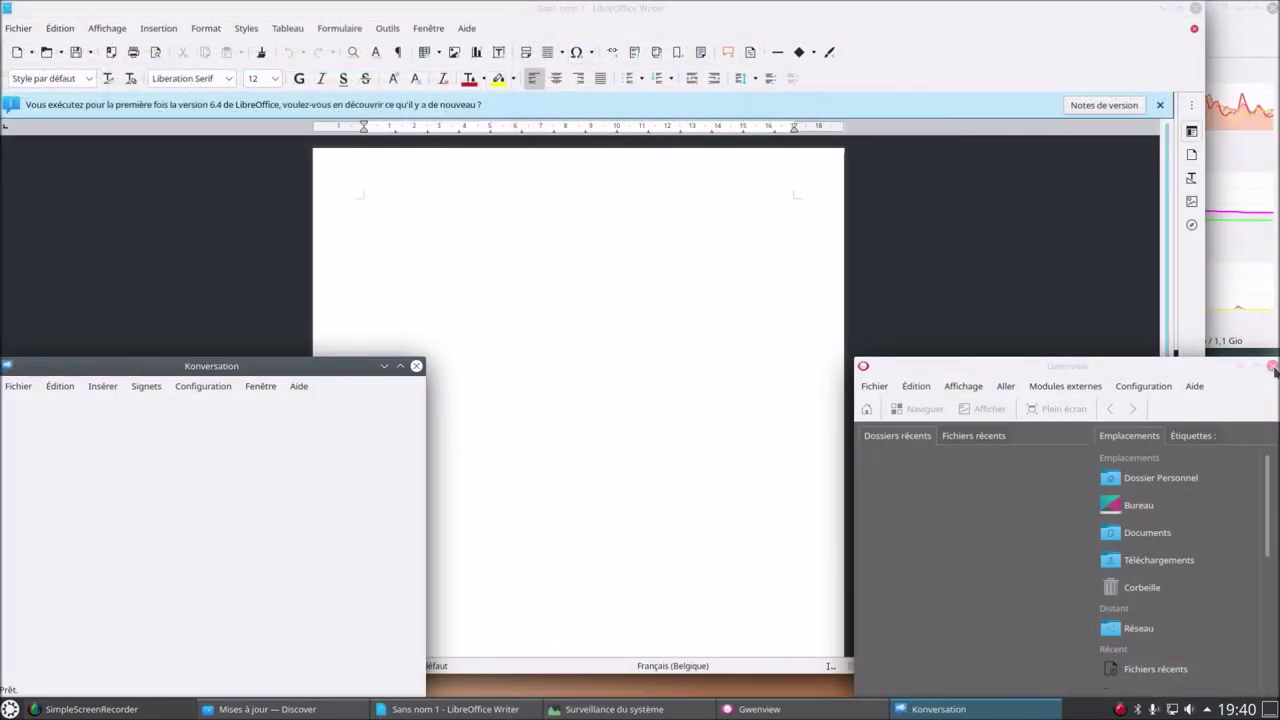
click(1271, 366)
click(1192, 15)
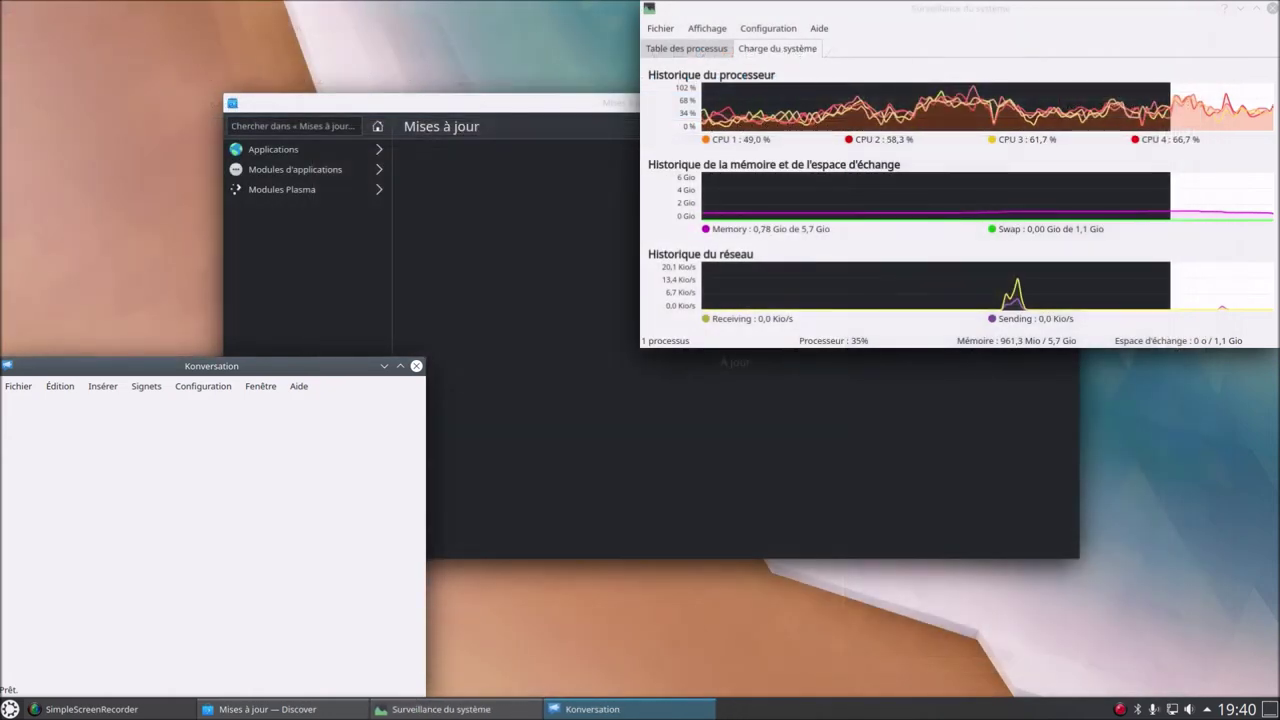
click(417, 366)
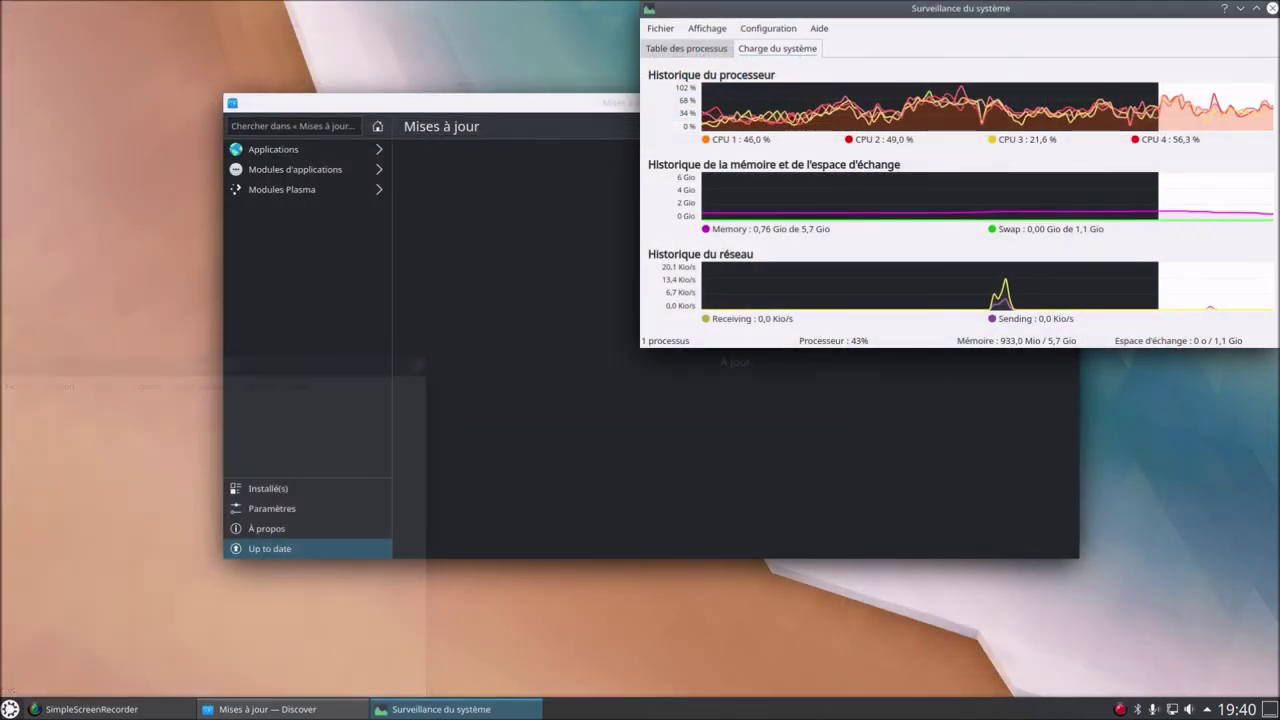
click(556, 112)
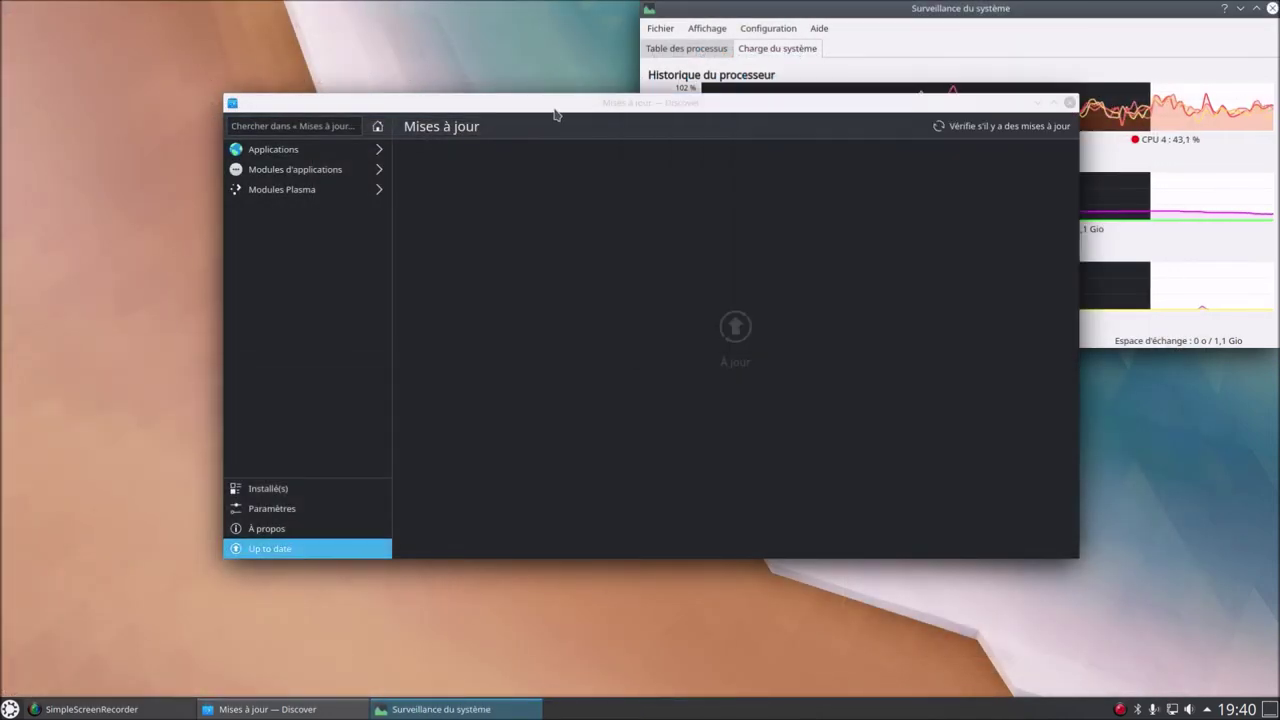
click(1069, 102)
Show the dashboard's Internet applications, then close the dashboard
key(super)
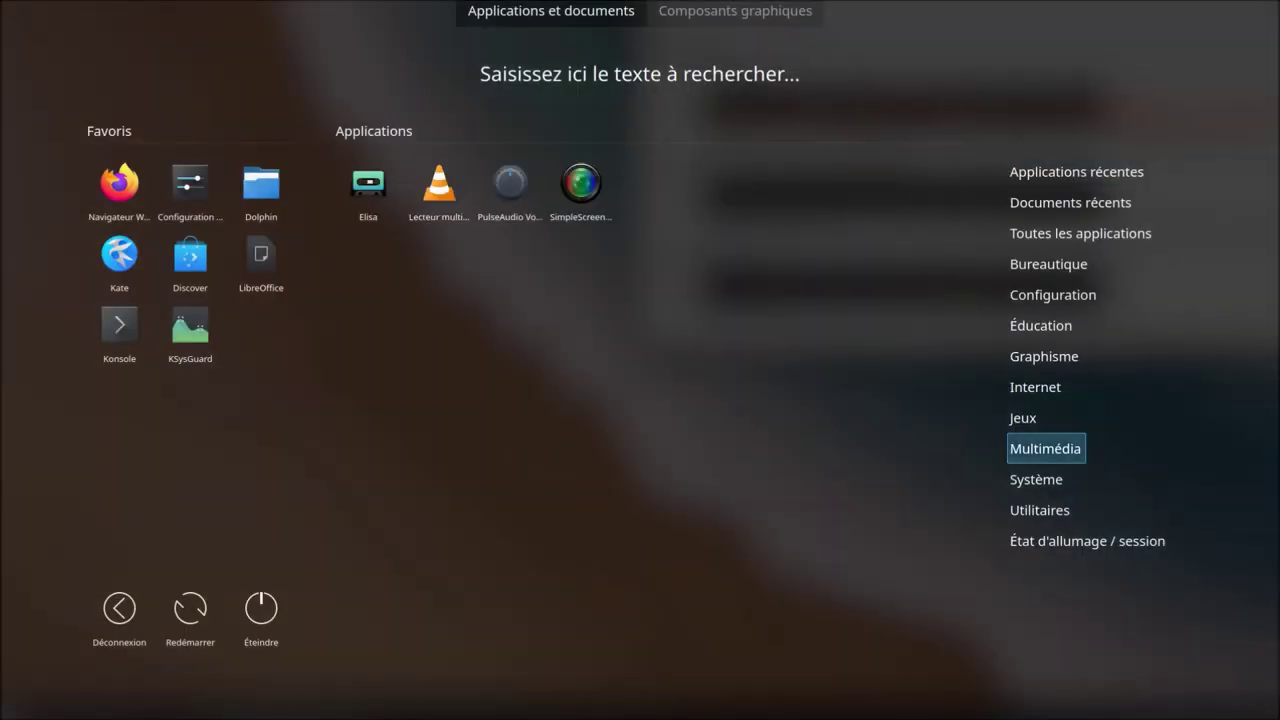
click(1035, 387)
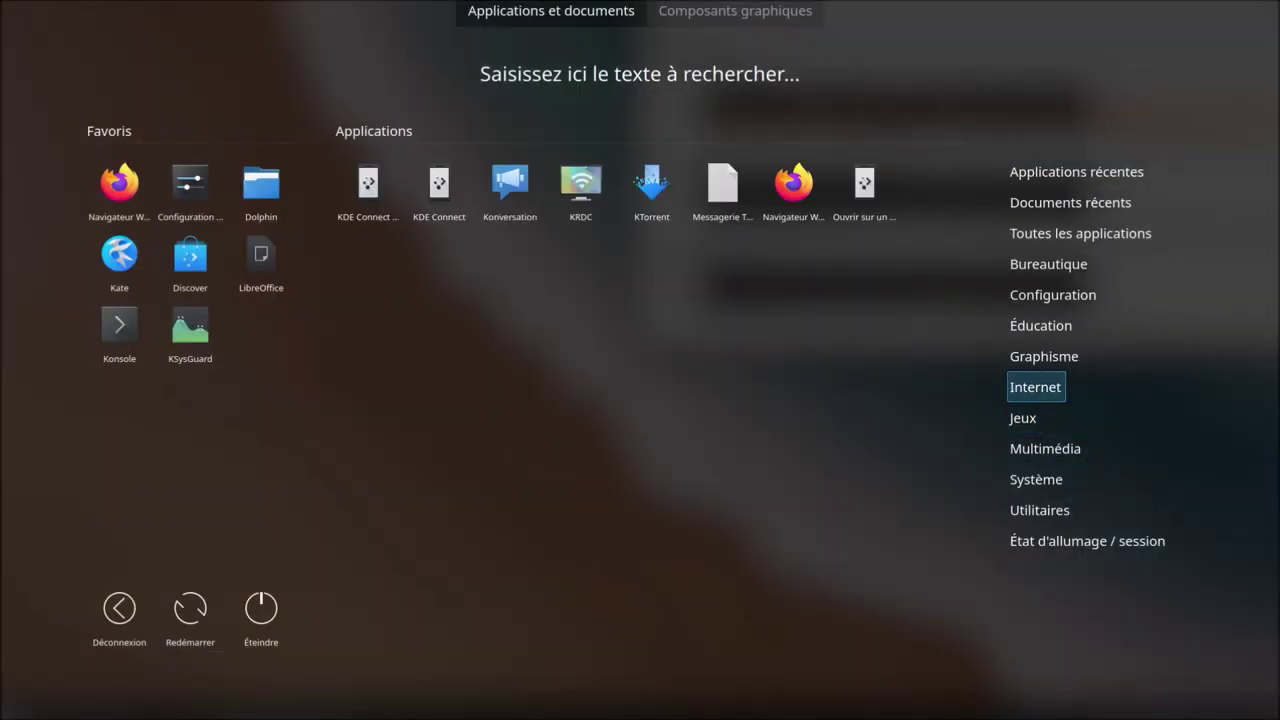
key(Escape)
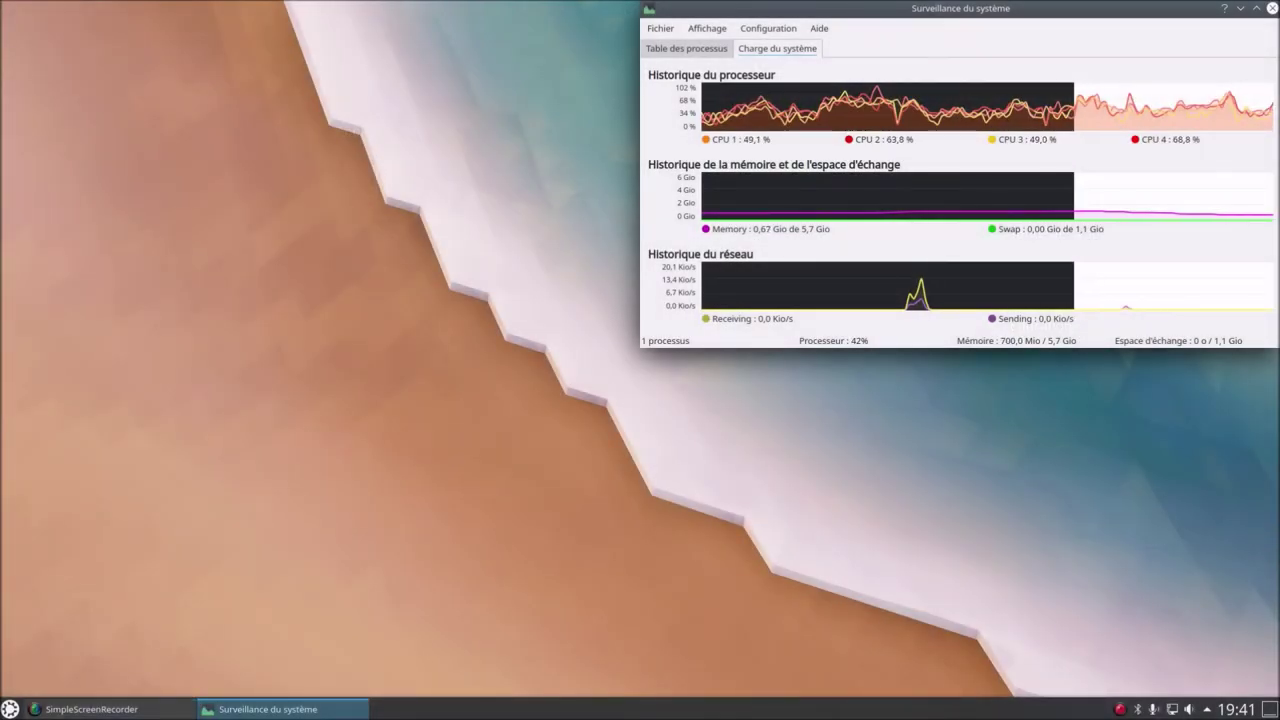
Switch the launcher to the cascading Menu des applications and open it
right_click(10, 709)
click(72, 631)
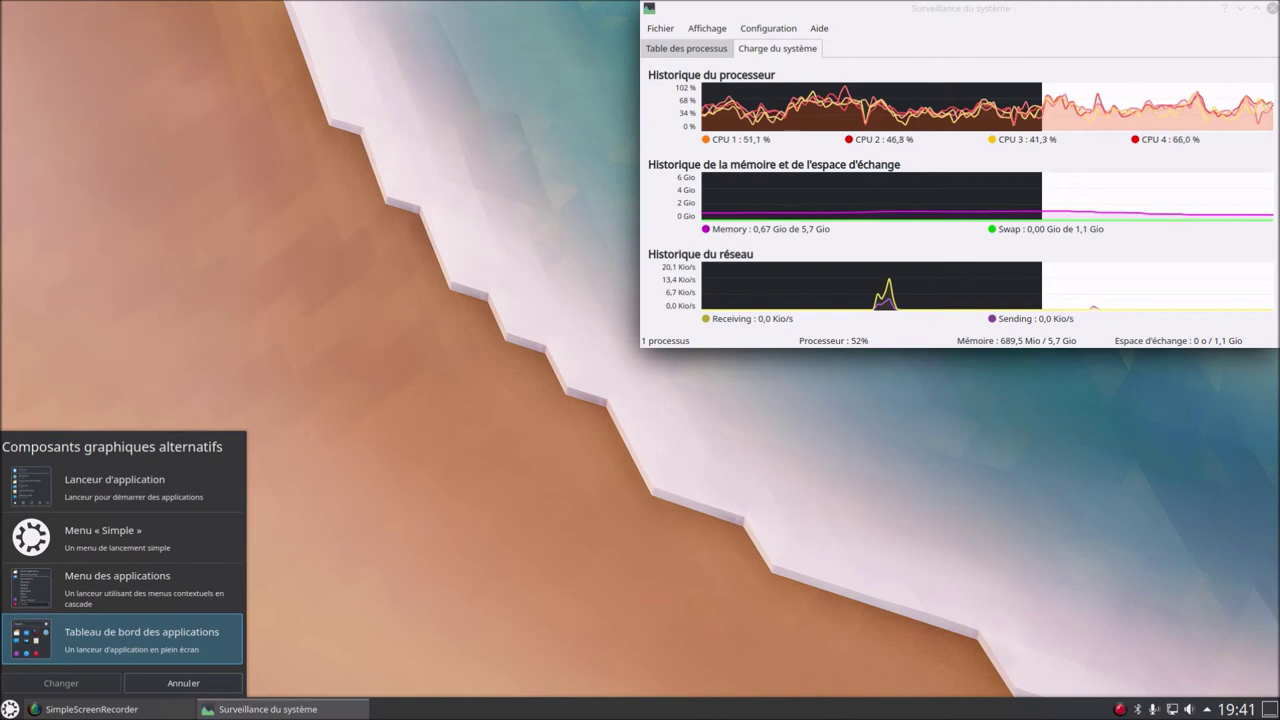
click(117, 580)
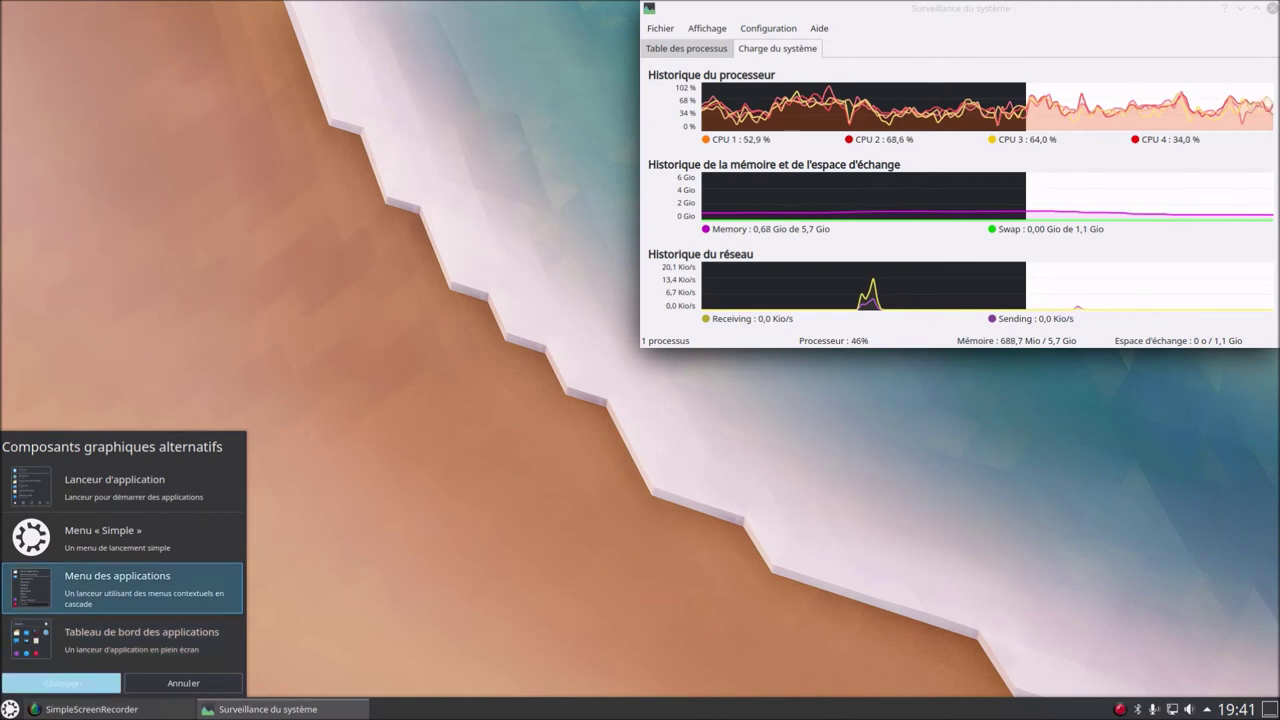
click(95, 688)
click(10, 709)
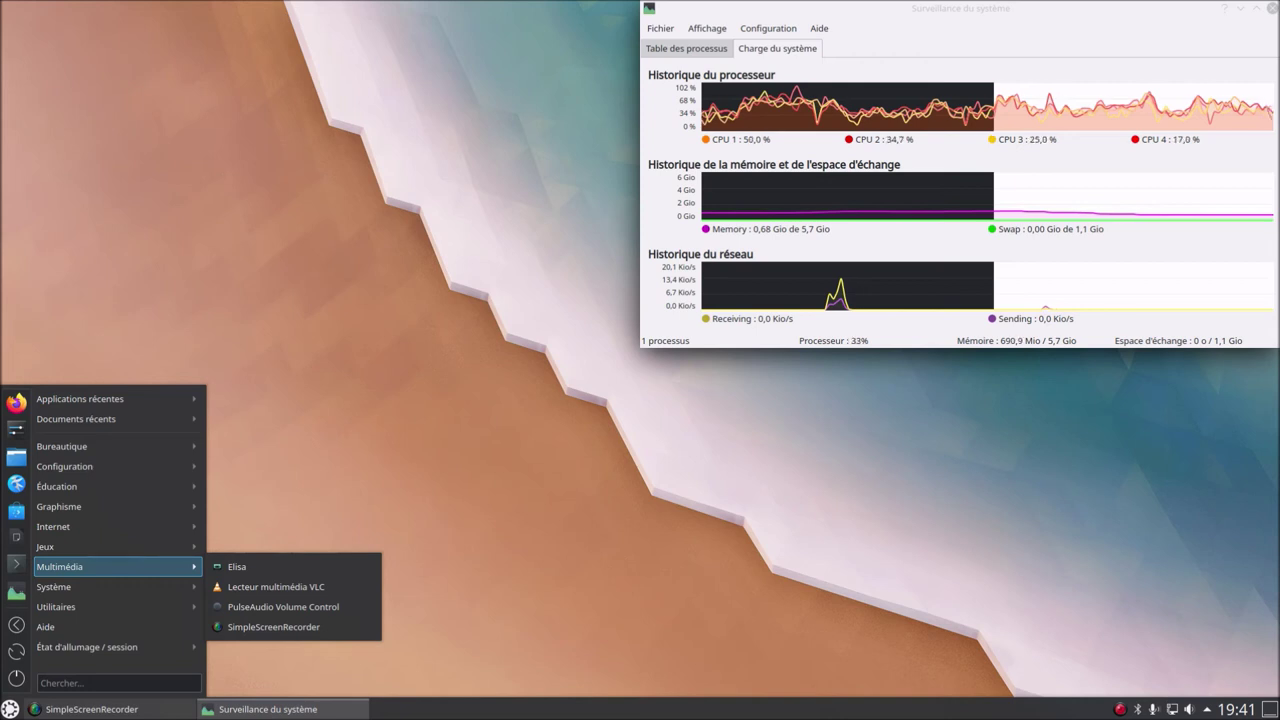
Launch Firefox and open YouTube from the most visited sites
mouse_move(100, 546)
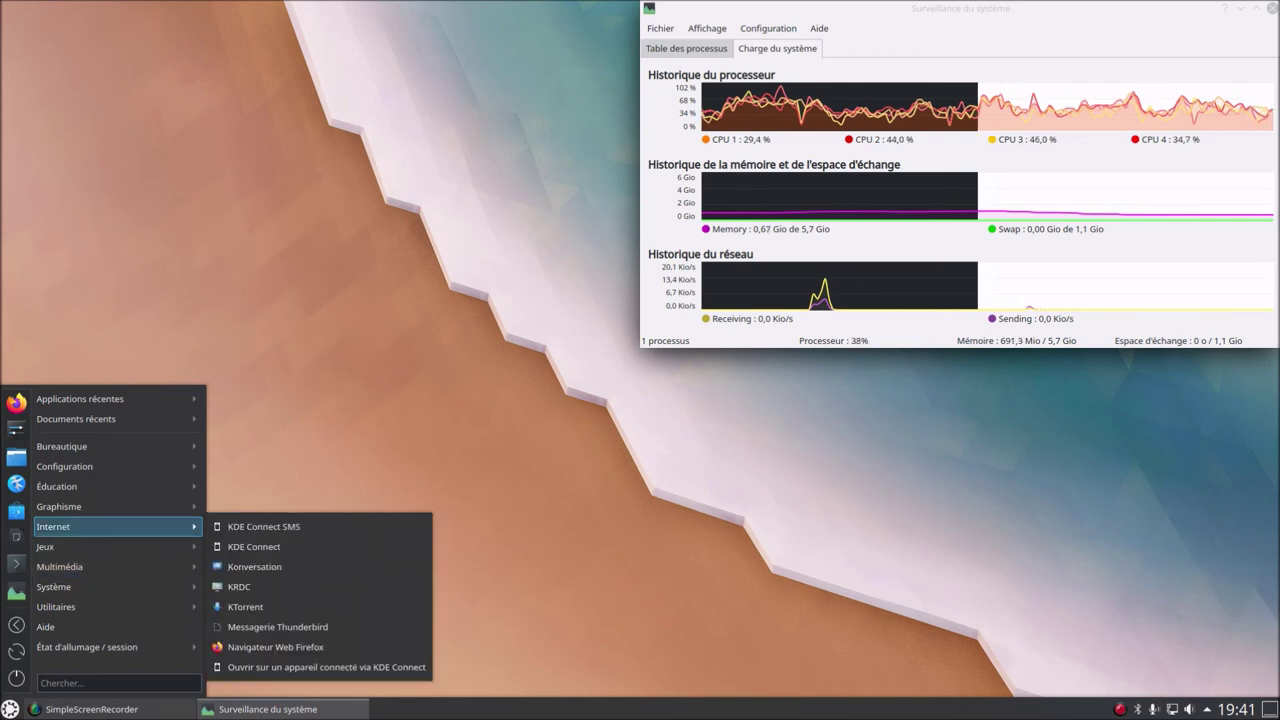
click(324, 647)
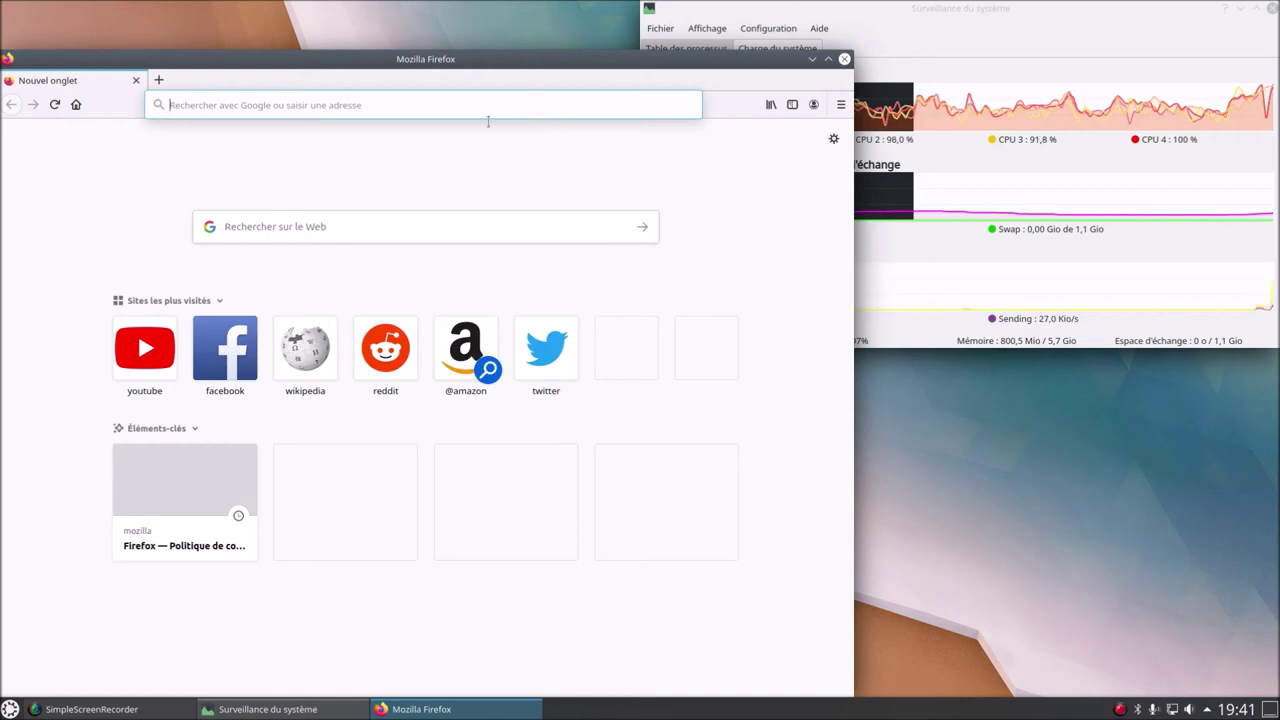
click(125, 683)
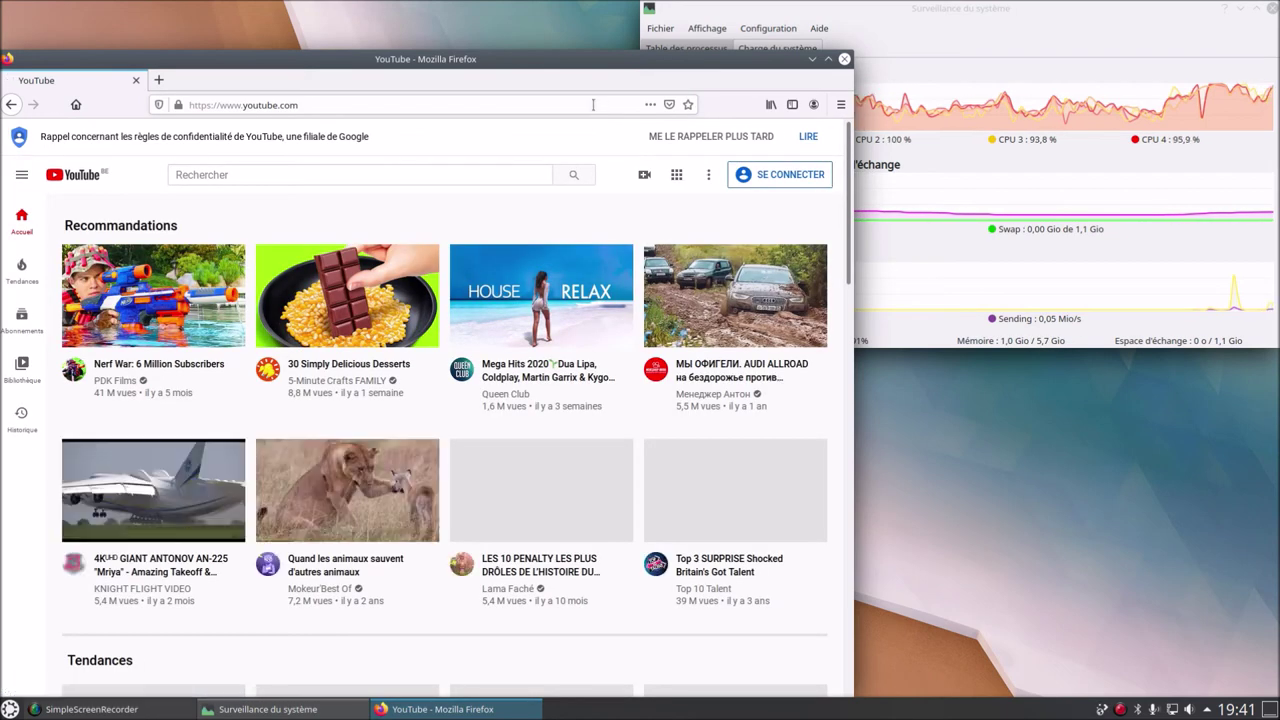
click(591, 104)
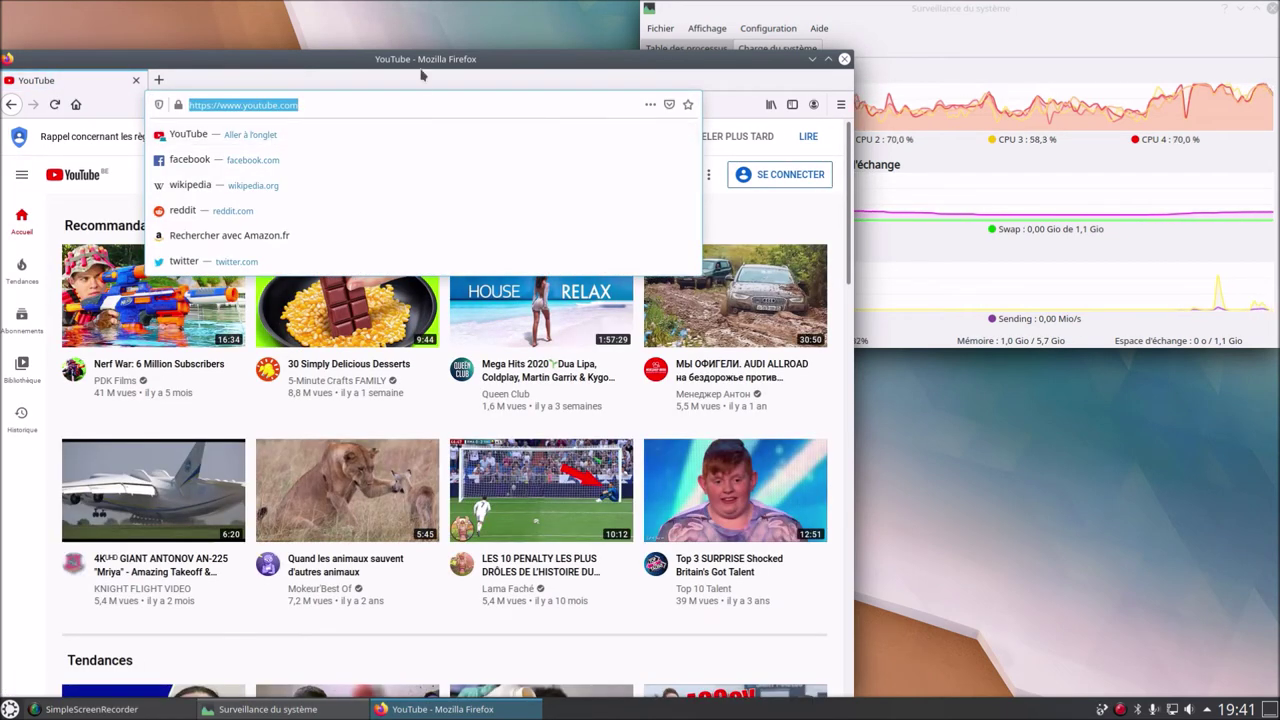
key(Escape)
Search YouTube for blablalinux and open the blabla LINUX channel's Ubuntu 20.04 video
click(380, 172)
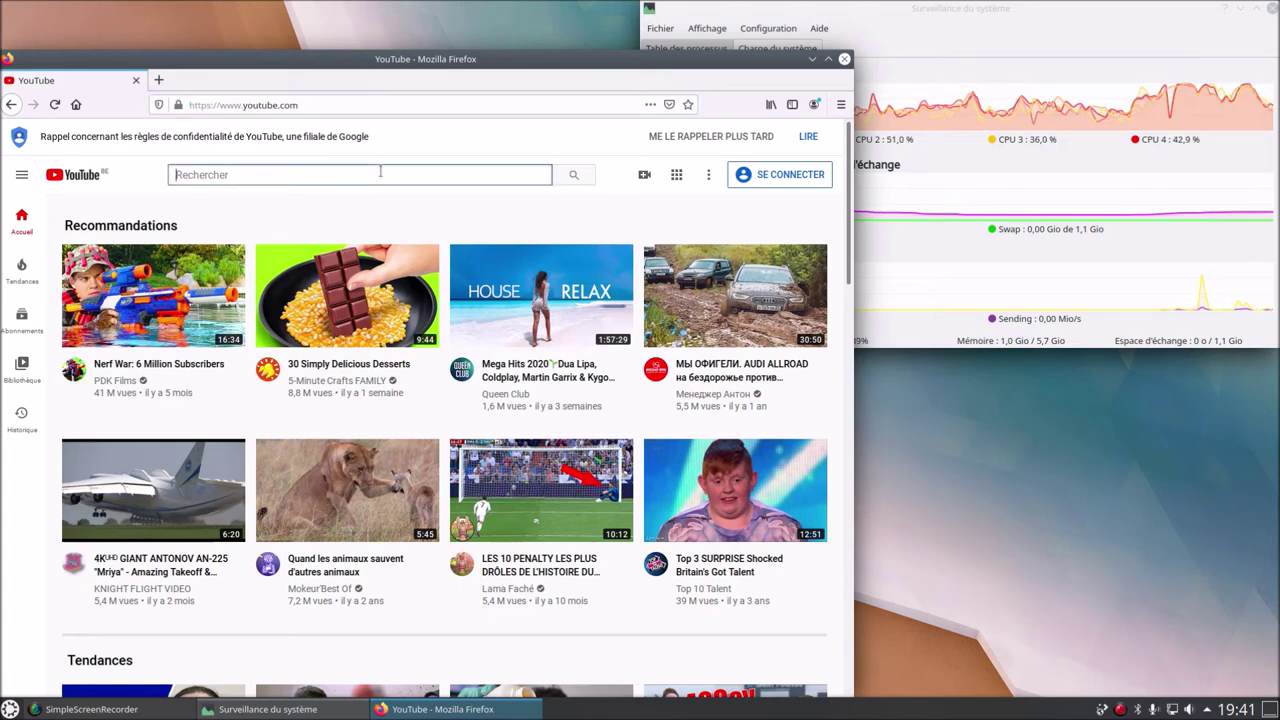
text(blablalinux)
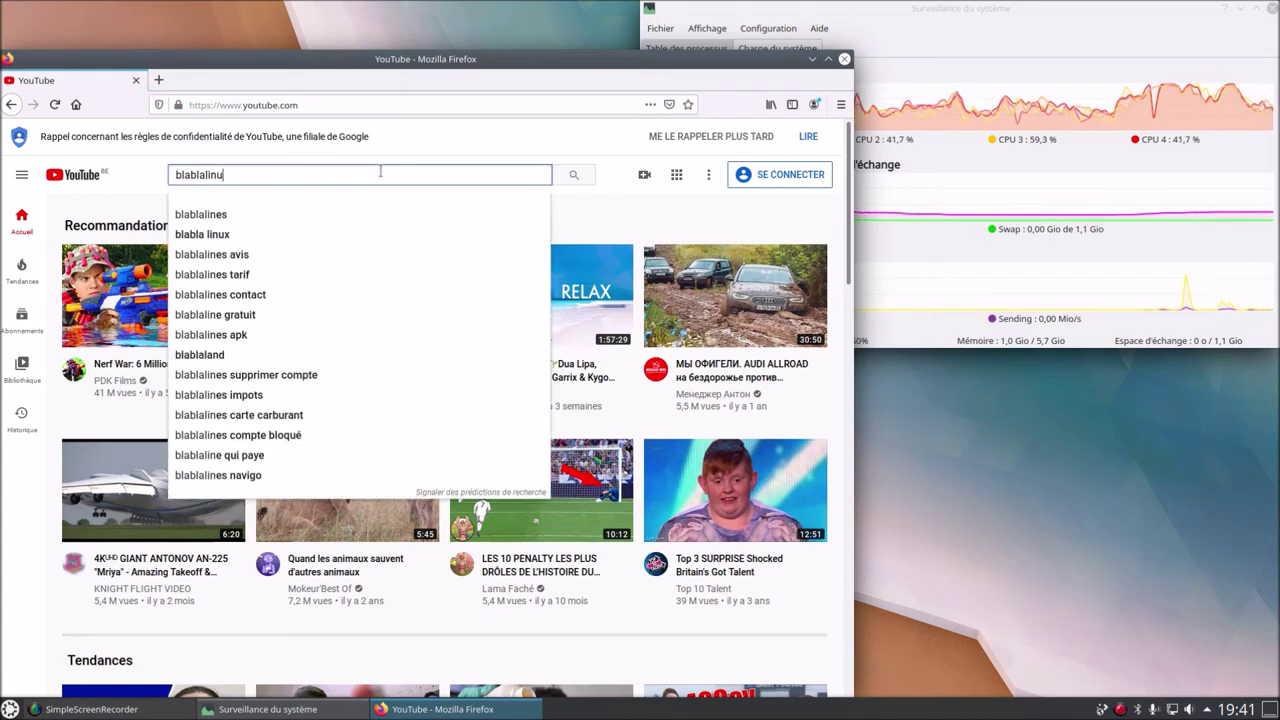
key(Return)
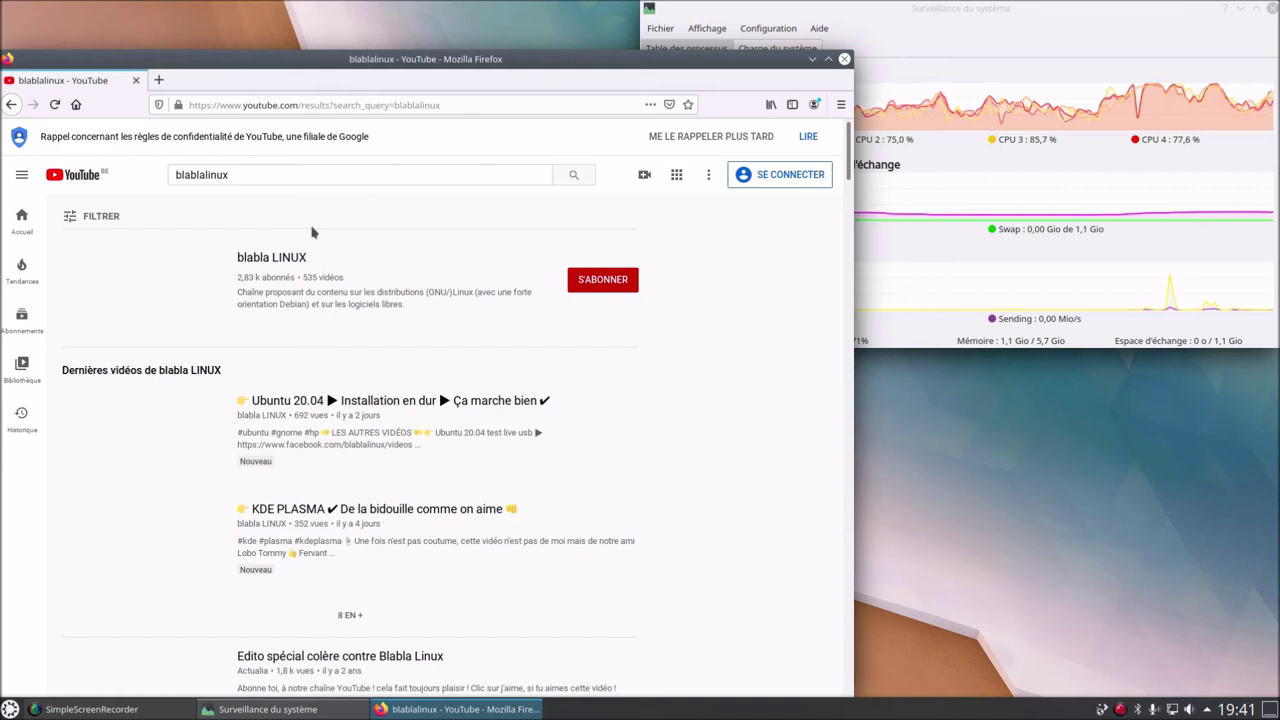
click(168, 285)
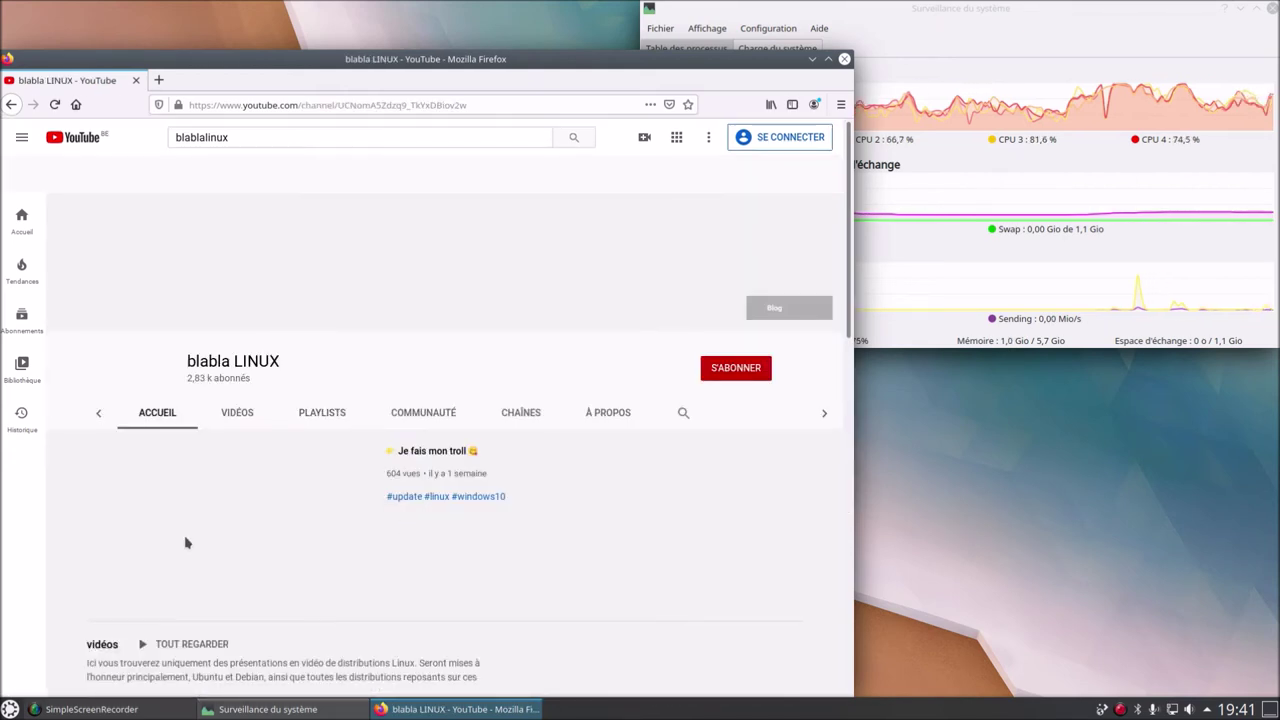
scroll(170, 590, down, 3)
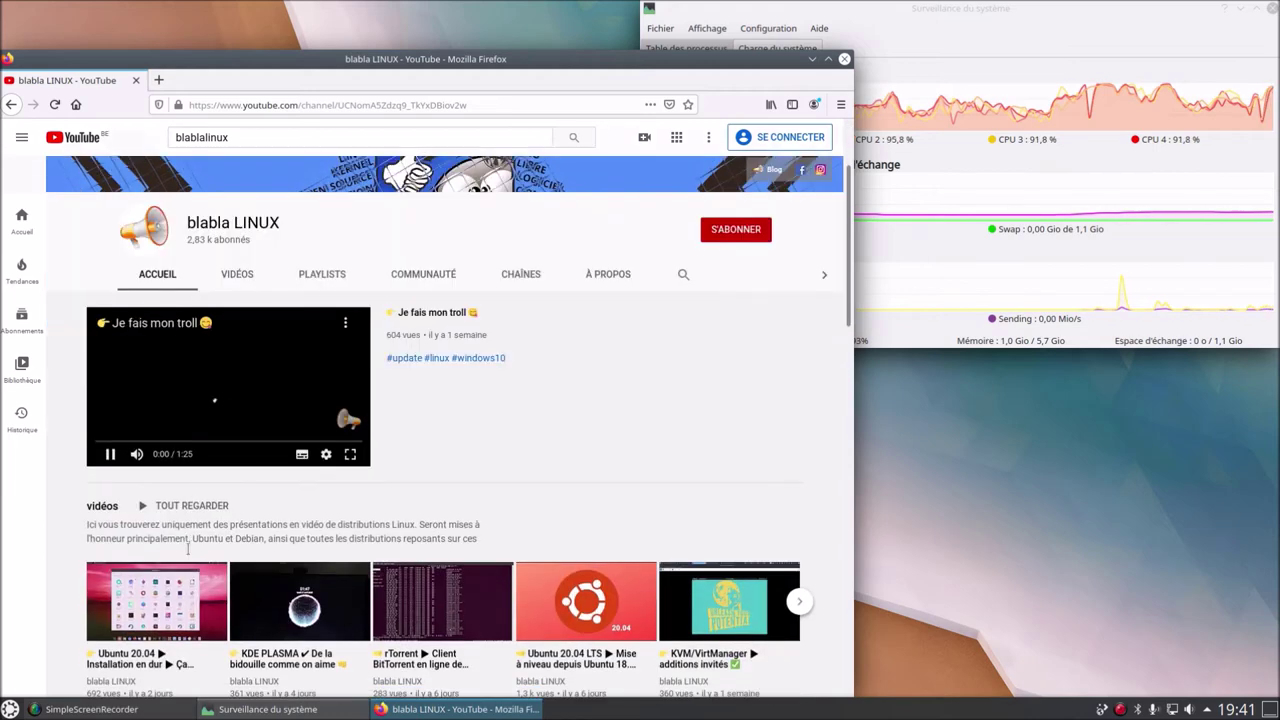
click(148, 622)
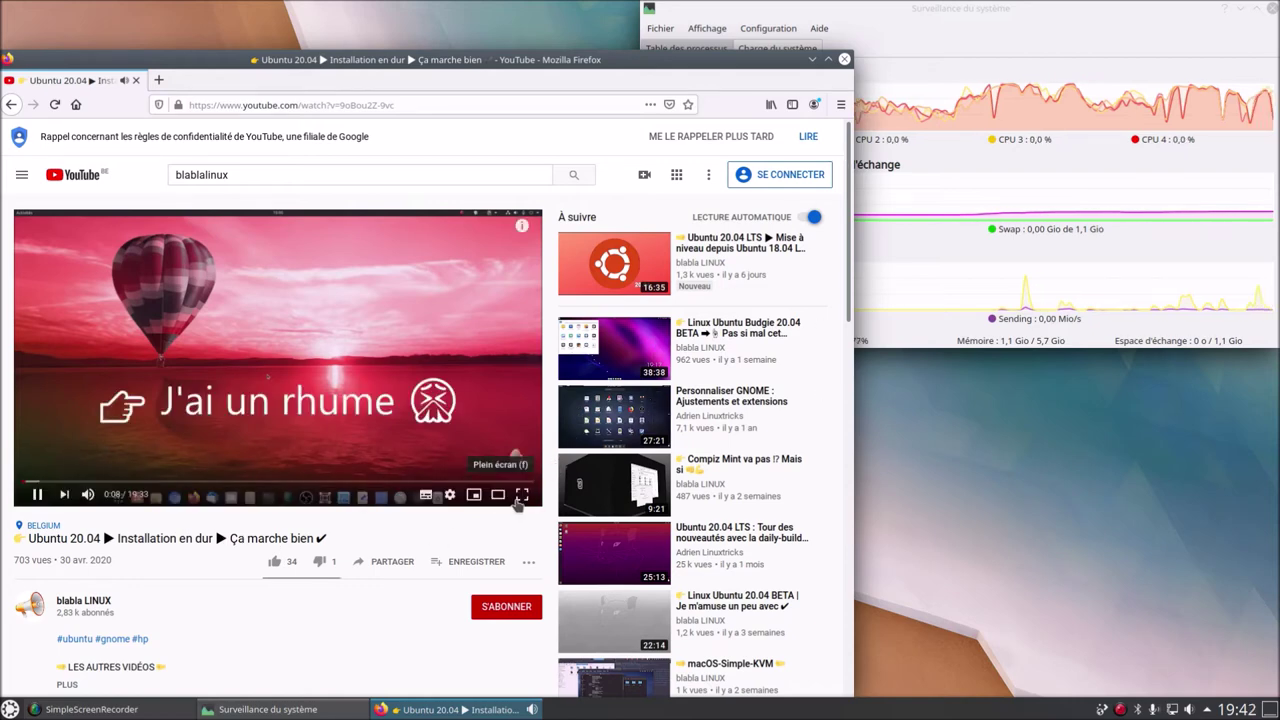
Watch the Ubuntu video fullscreen from about 5:55, then leave fullscreen
click(521, 495)
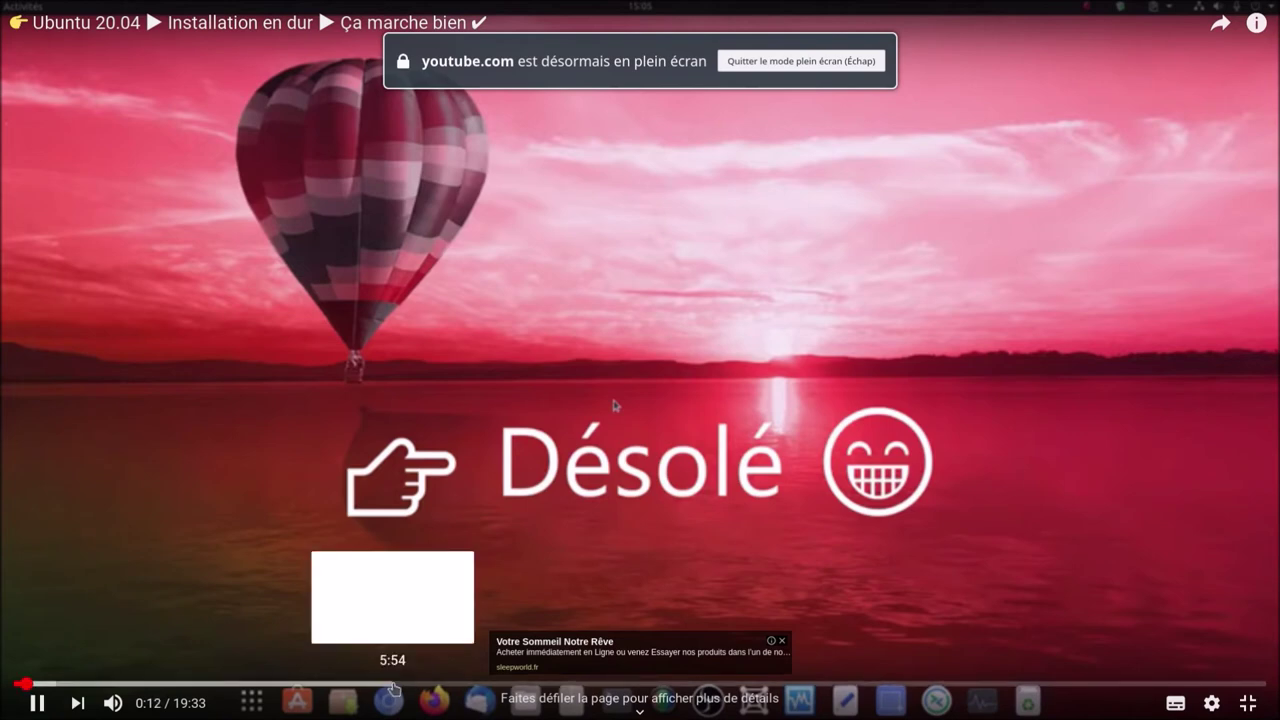
click(393, 684)
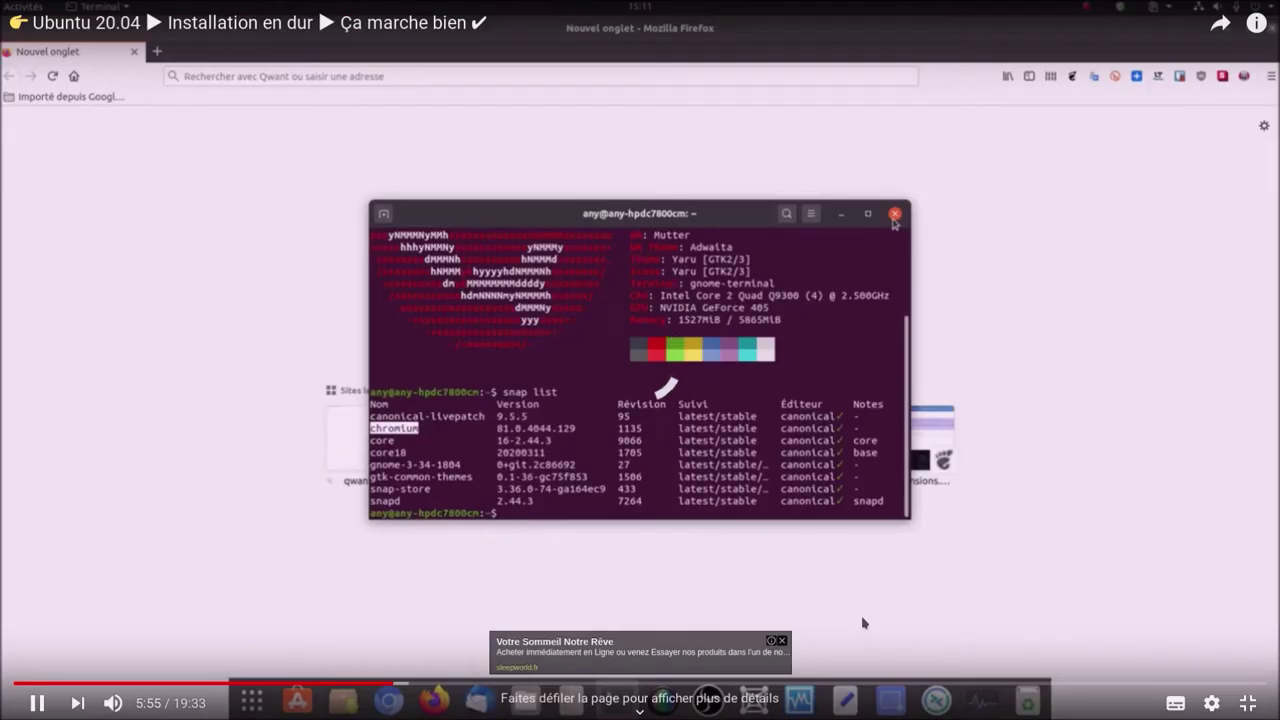
click(1248, 704)
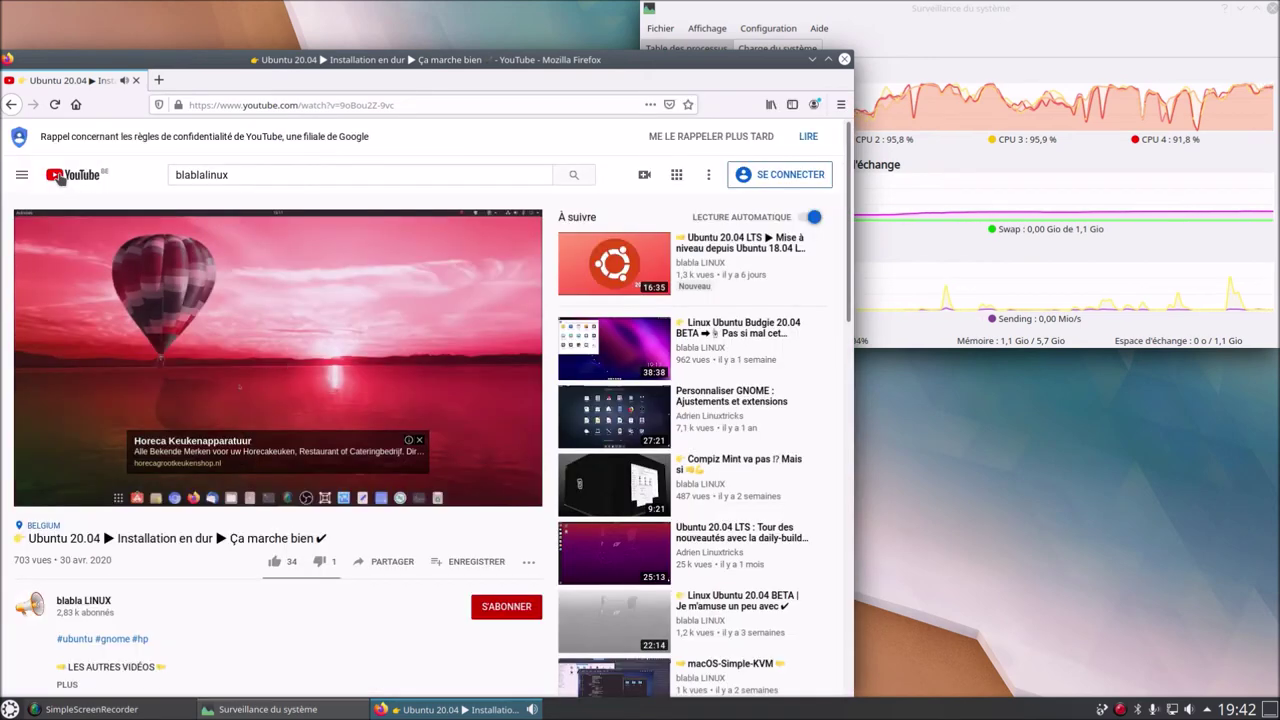
Return to YouTube home, maximize Firefox, and watch another video out of fullscreen
click(76, 175)
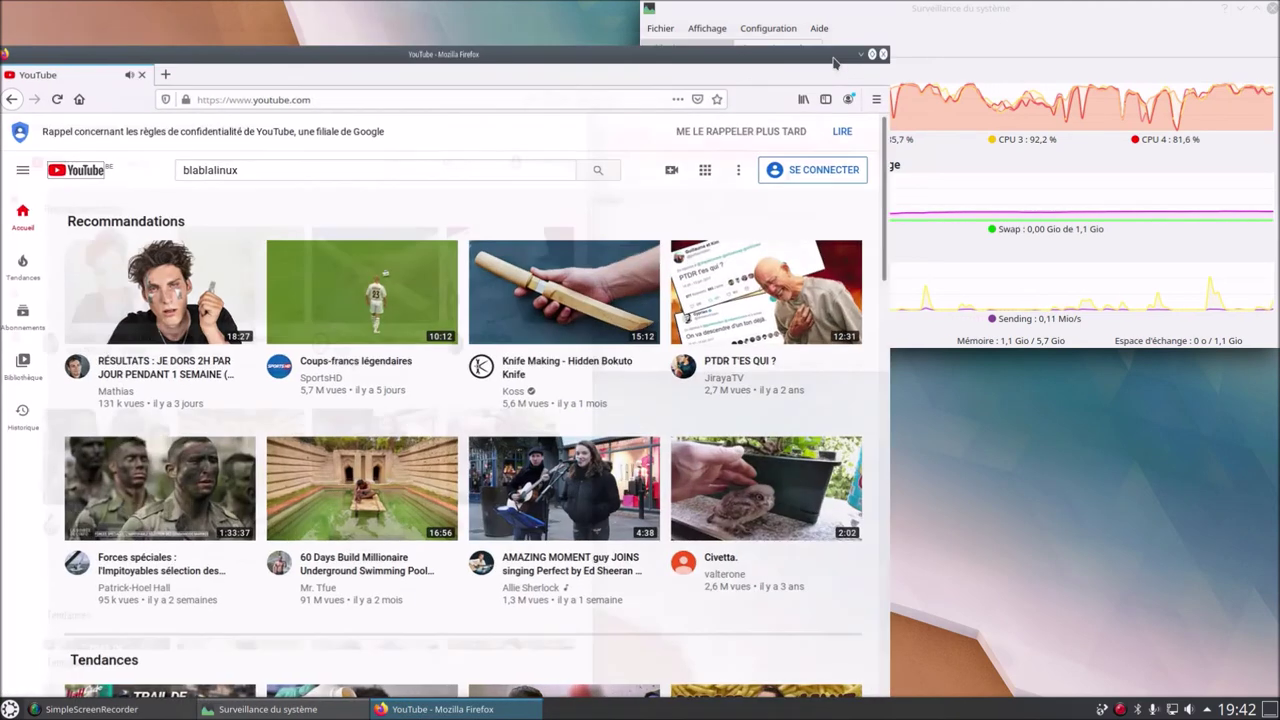
click(829, 60)
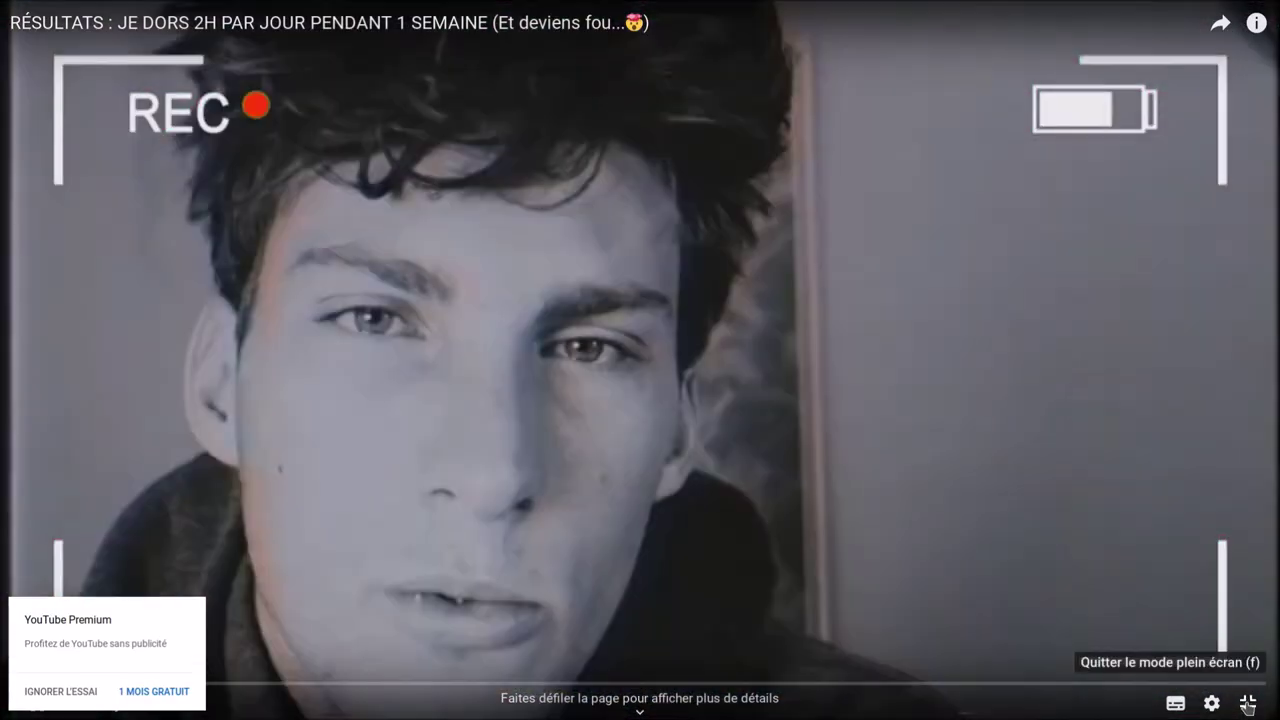
click(1247, 703)
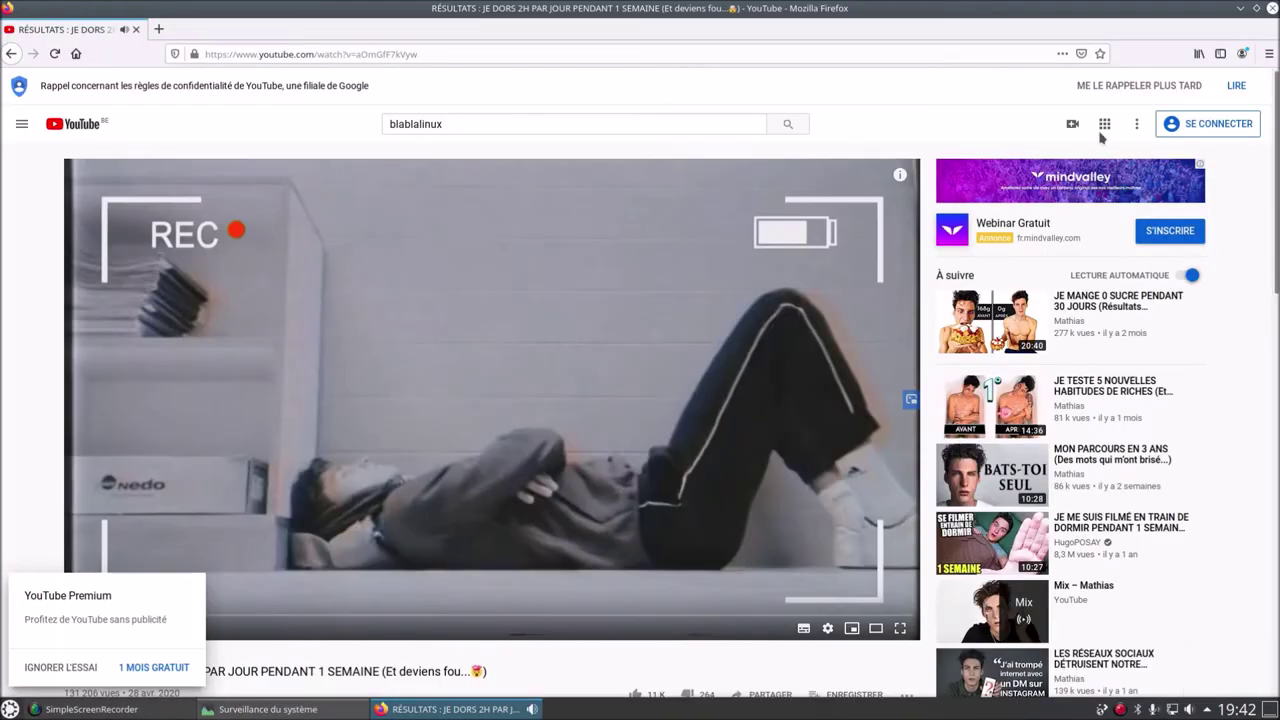
Quit Firefox and browse the launcher's Multimédia and Jeux categories, including card games
key(alt+F4)
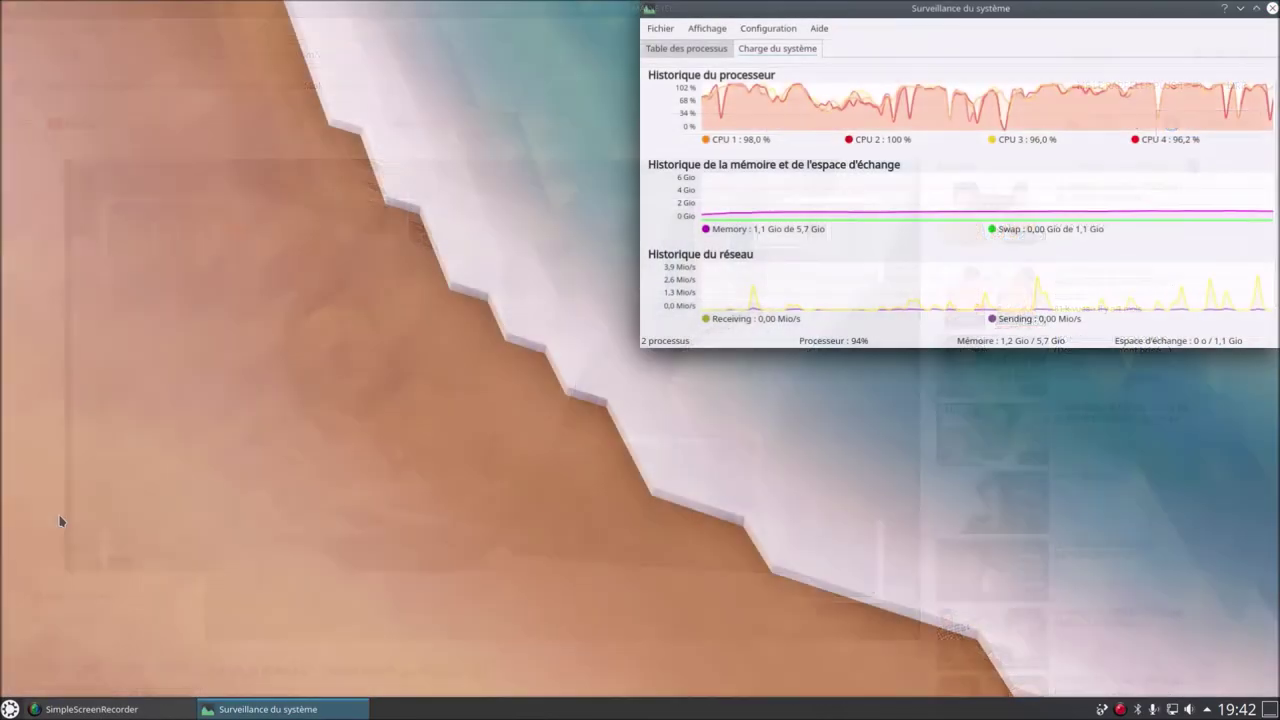
key(super)
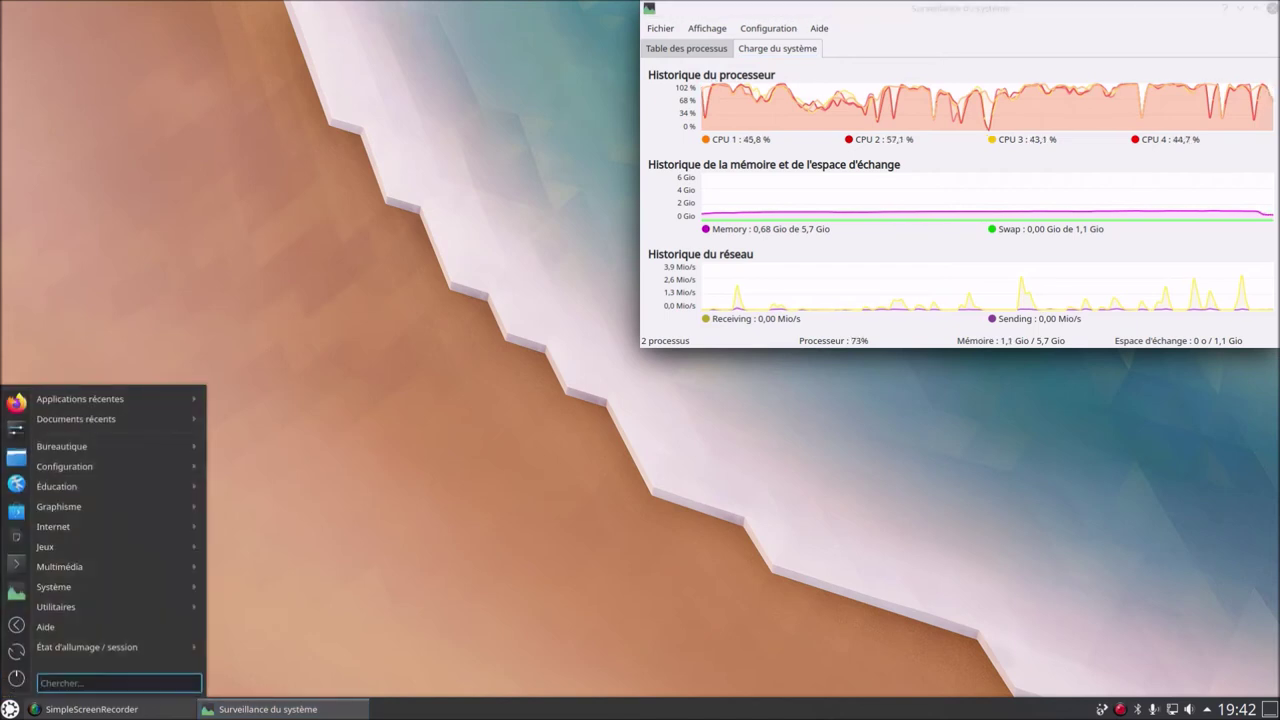
key(Up)
key(Up)
key(Up)
key(Up)
key(Up)
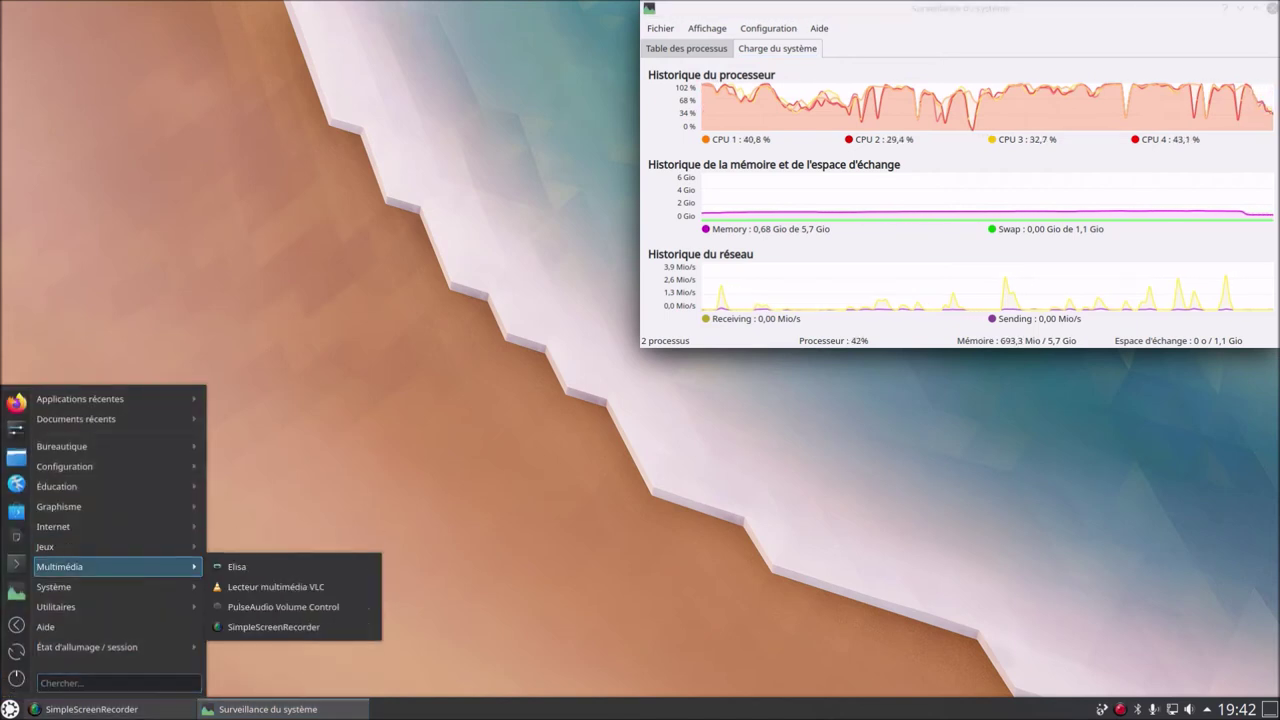
key(Up)
key(Up)
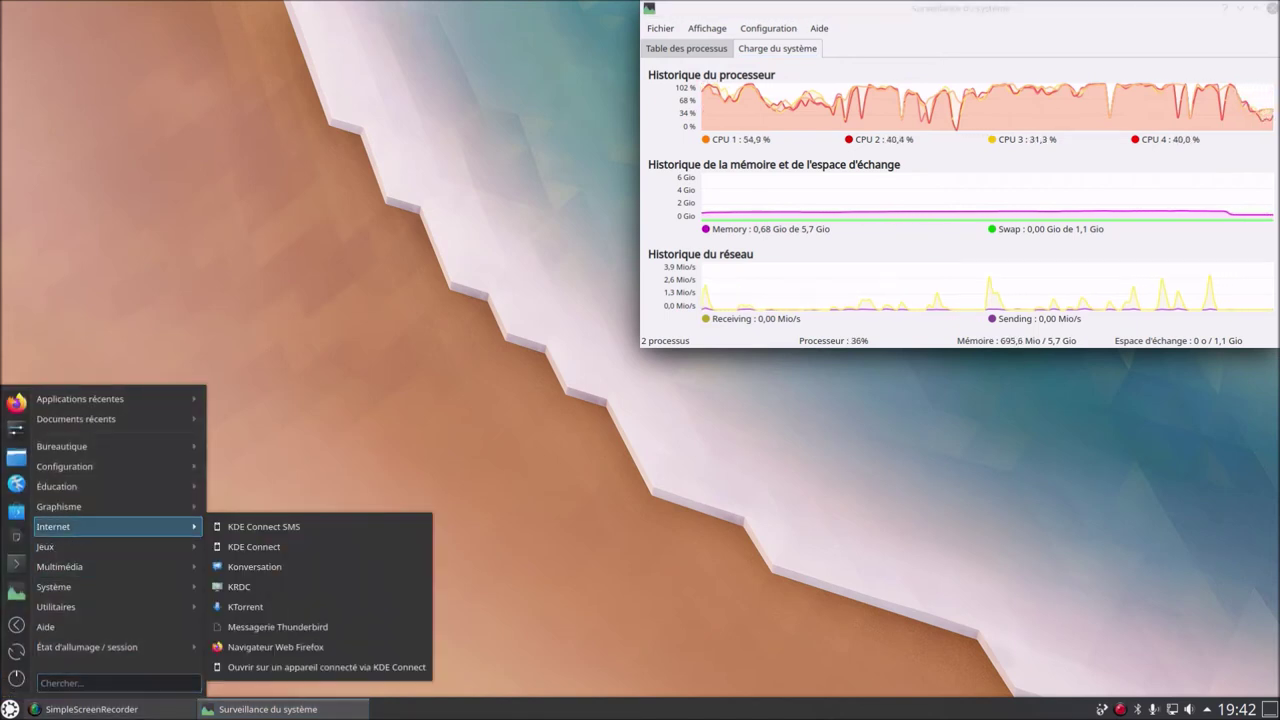
key(Down)
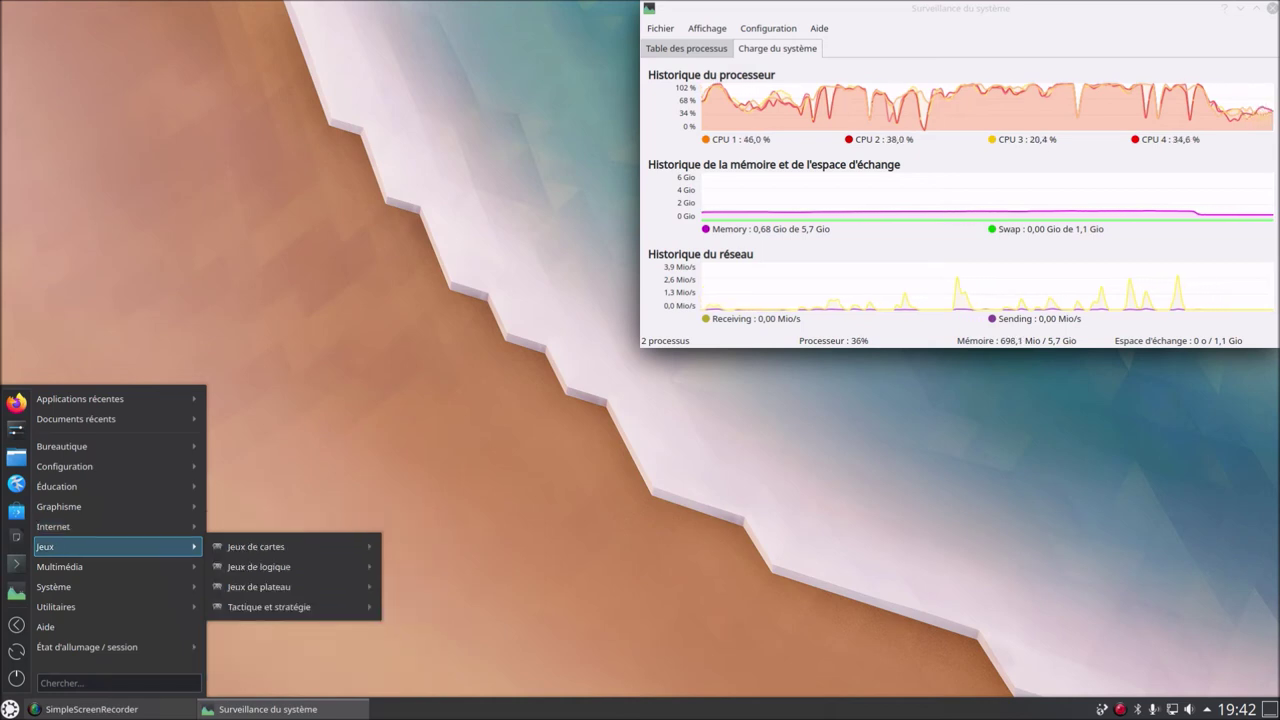
key(Right)
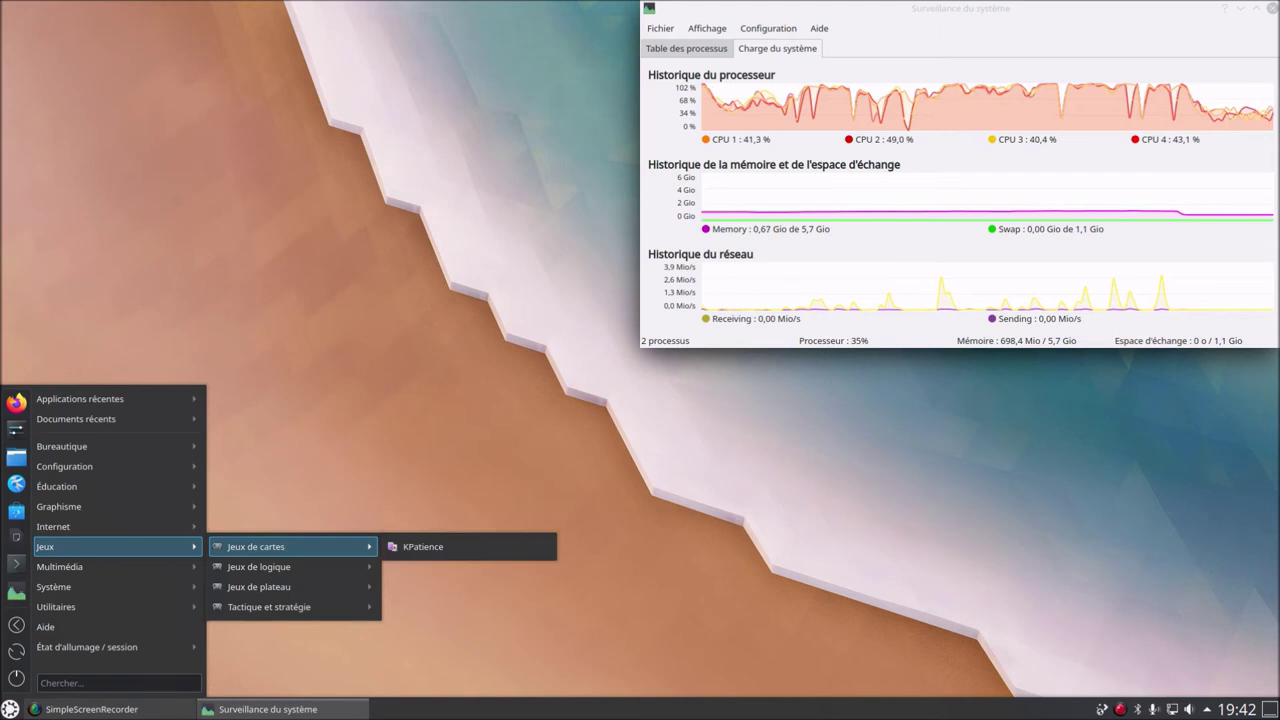
key(Down)
key(Up)
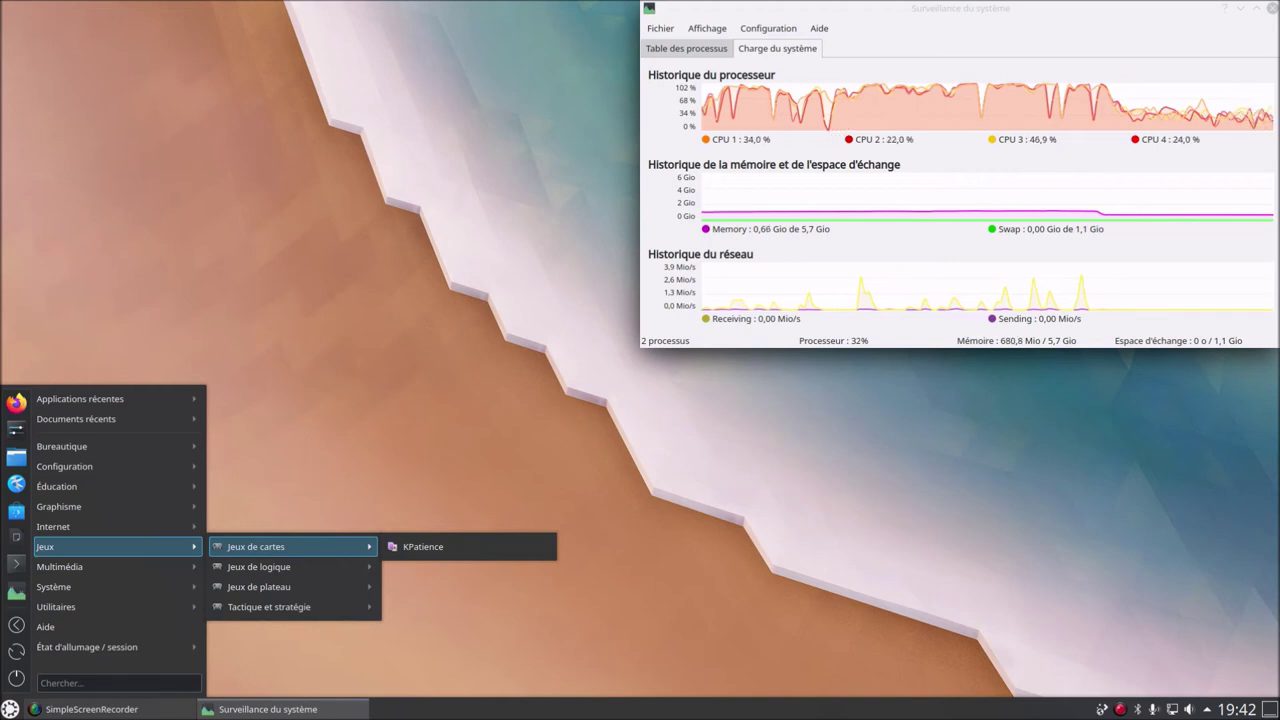
Launch Elisa from the Multimédia applications
mouse_move(260, 566)
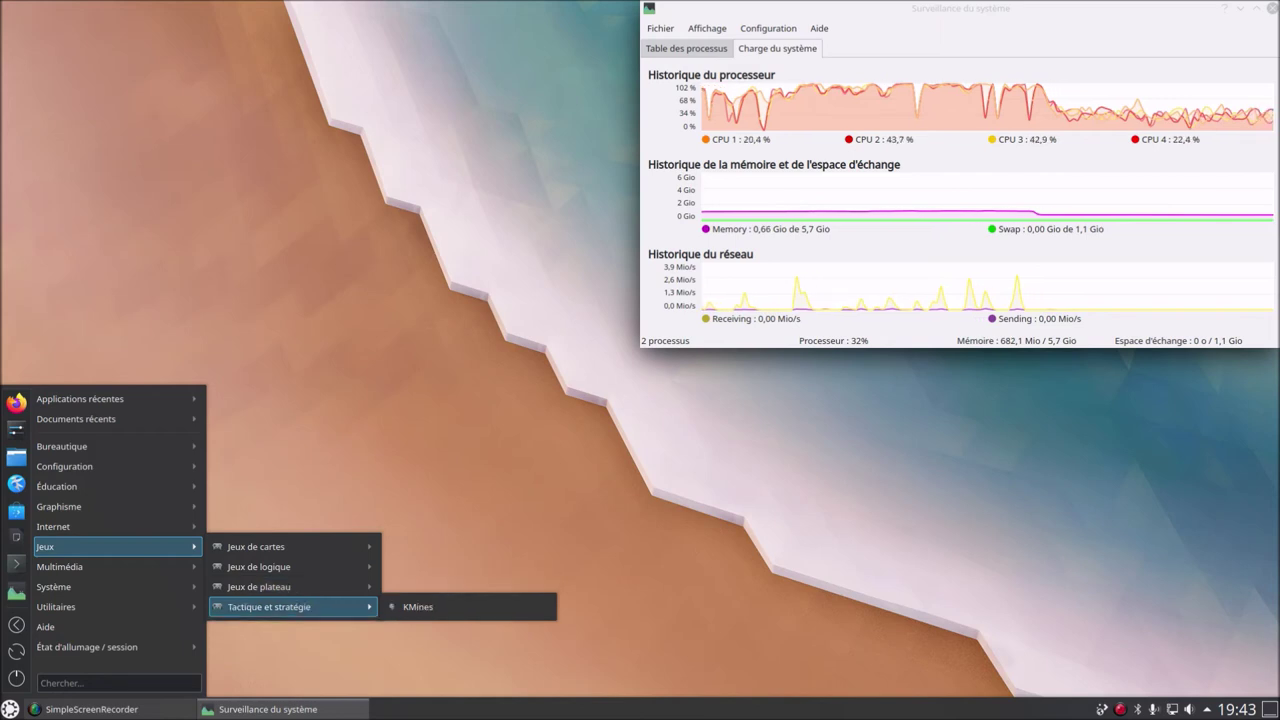
mouse_move(100, 566)
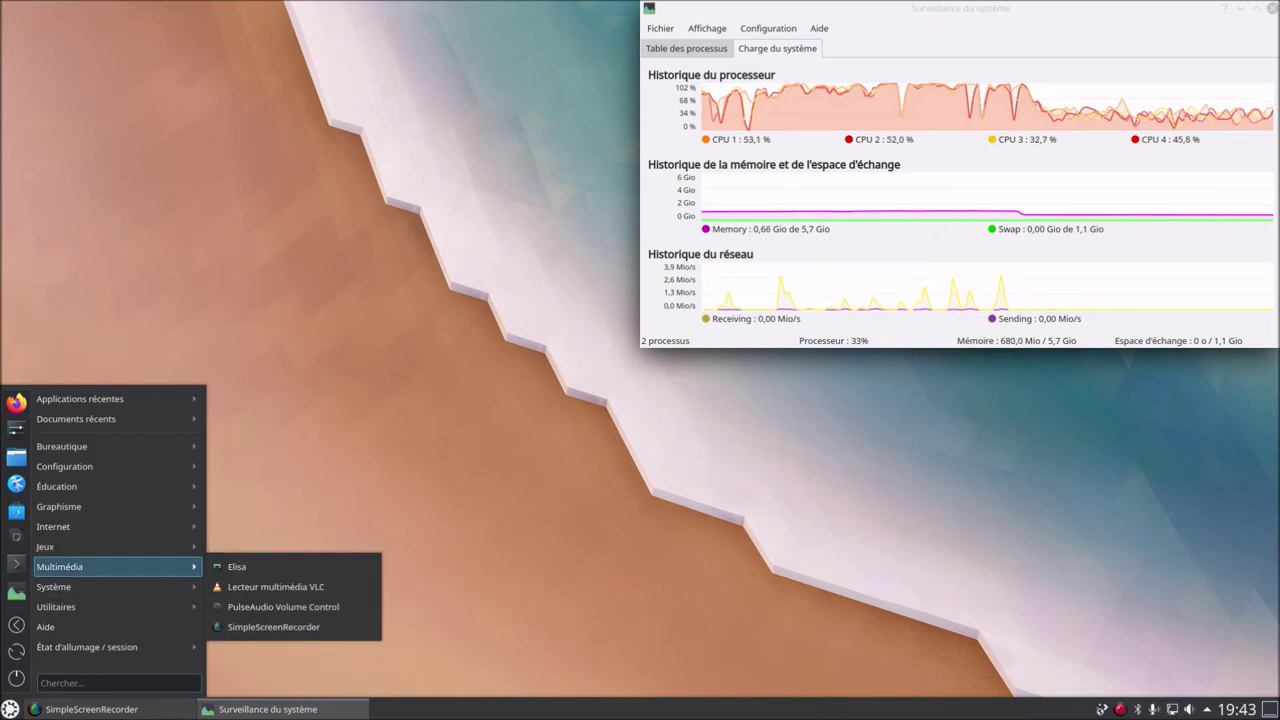
click(288, 568)
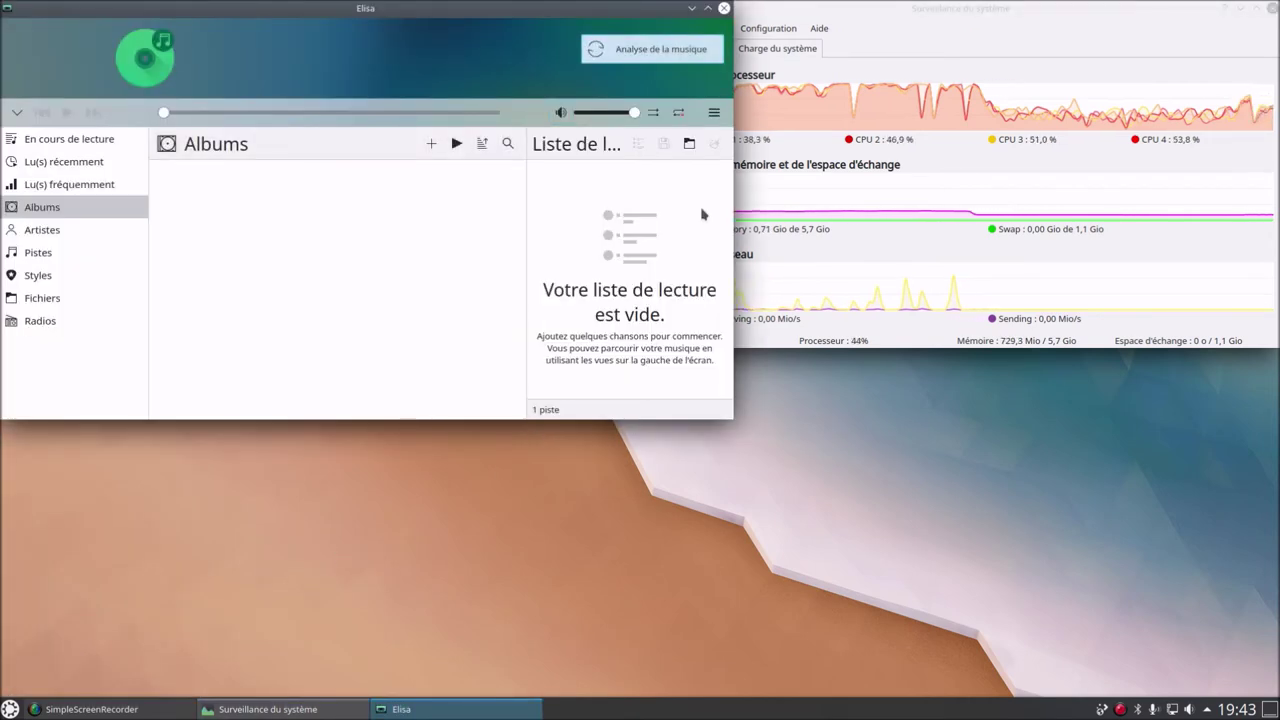
Check Elisa's version 19.12.3 in its About dialog, then quit Elisa
click(712, 116)
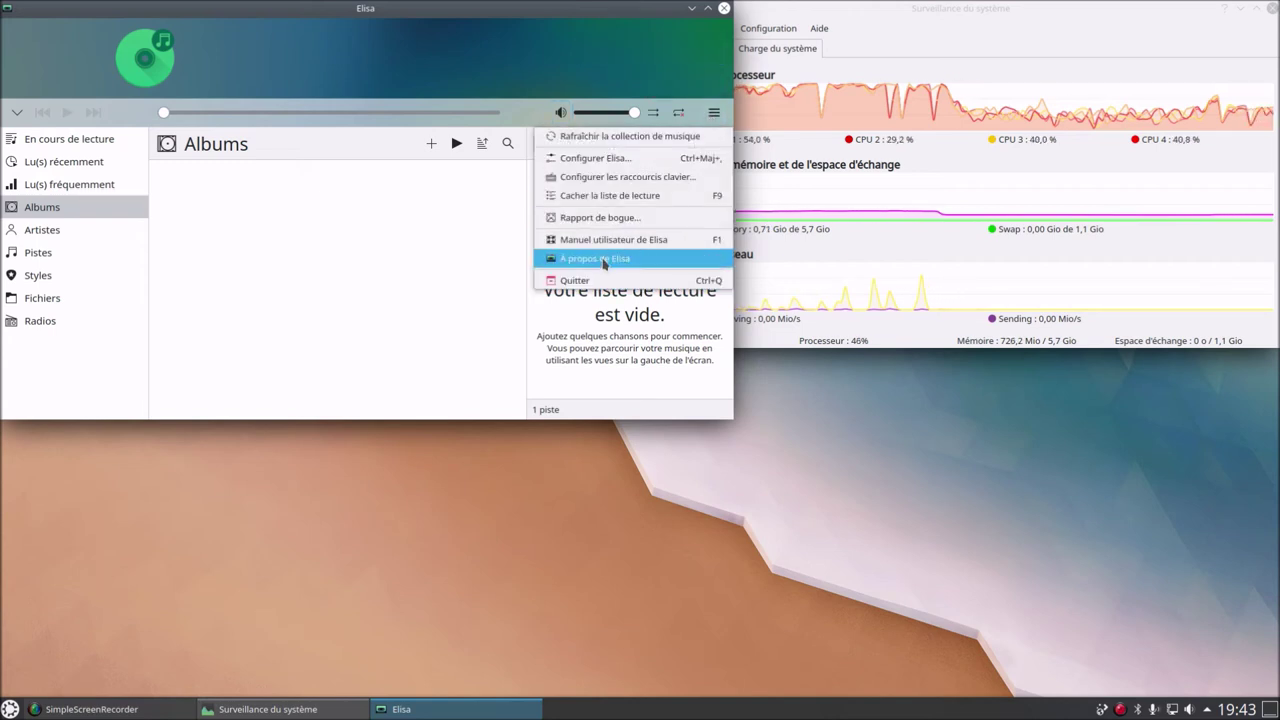
click(604, 262)
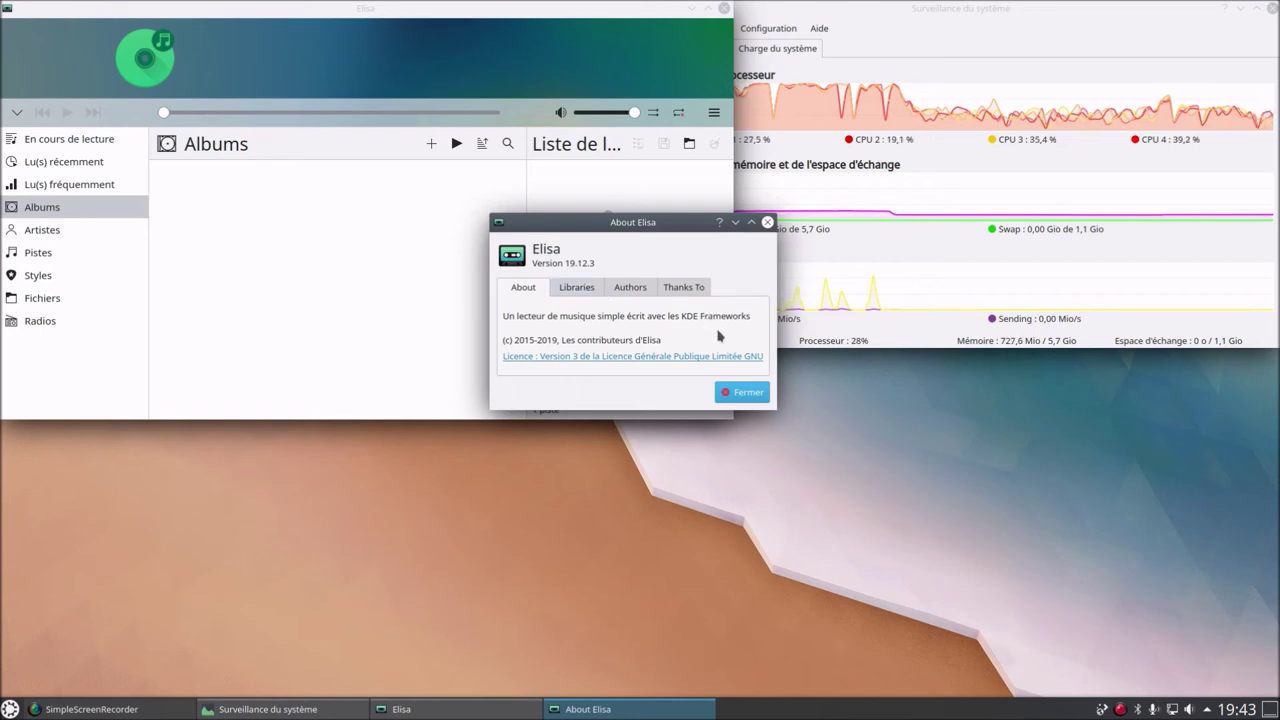
click(742, 392)
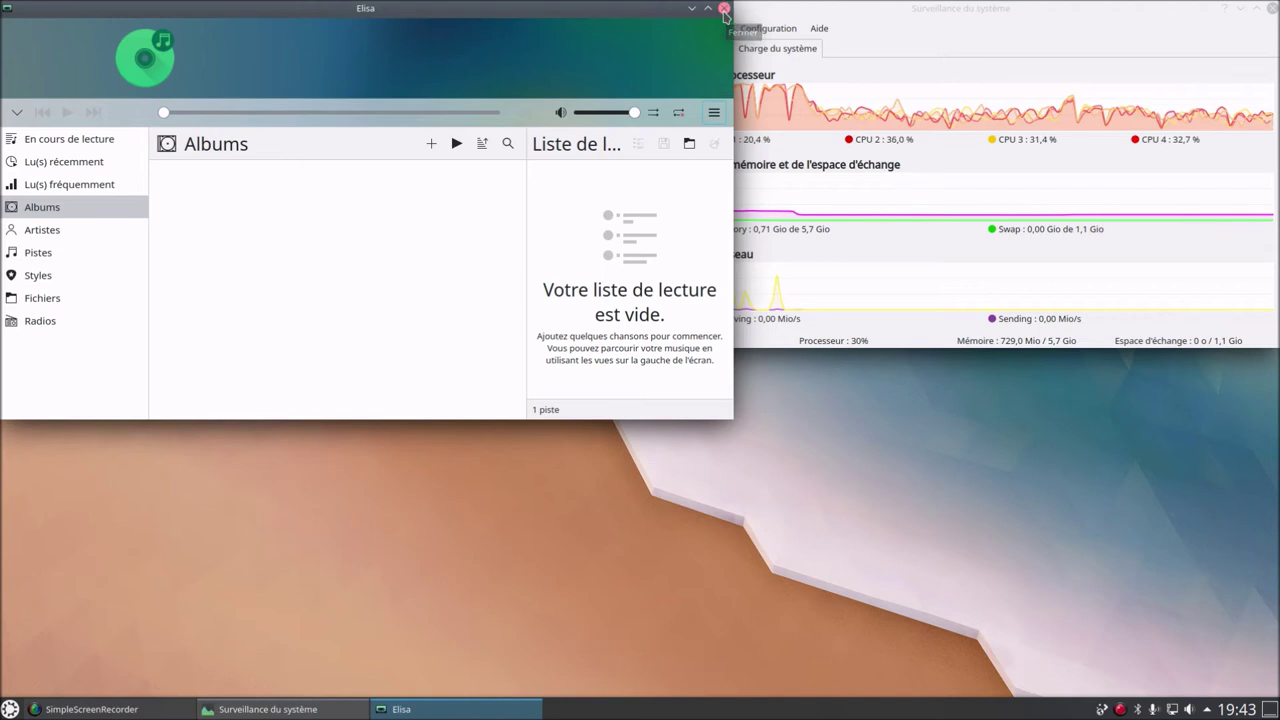
click(725, 10)
click(10, 709)
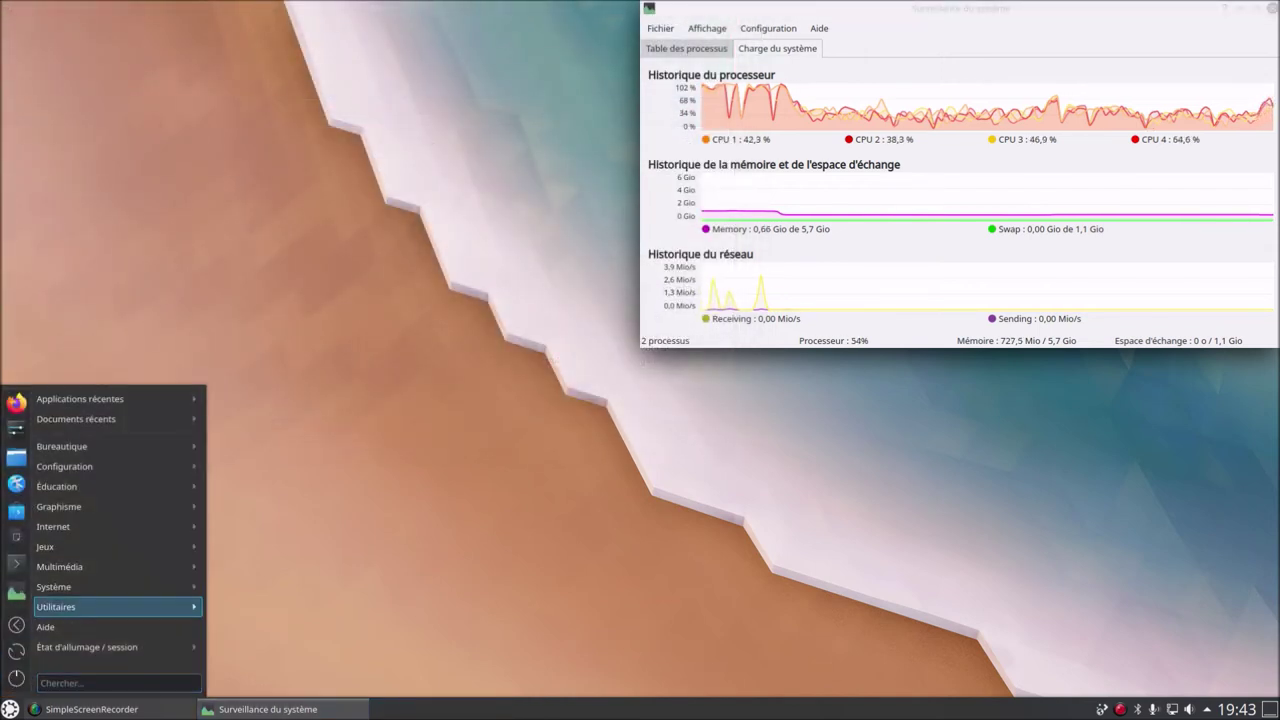
Browse the Multimédia apps, then start KInfoCenter (Centre d'informations) from the System tools
mouse_move(100, 587)
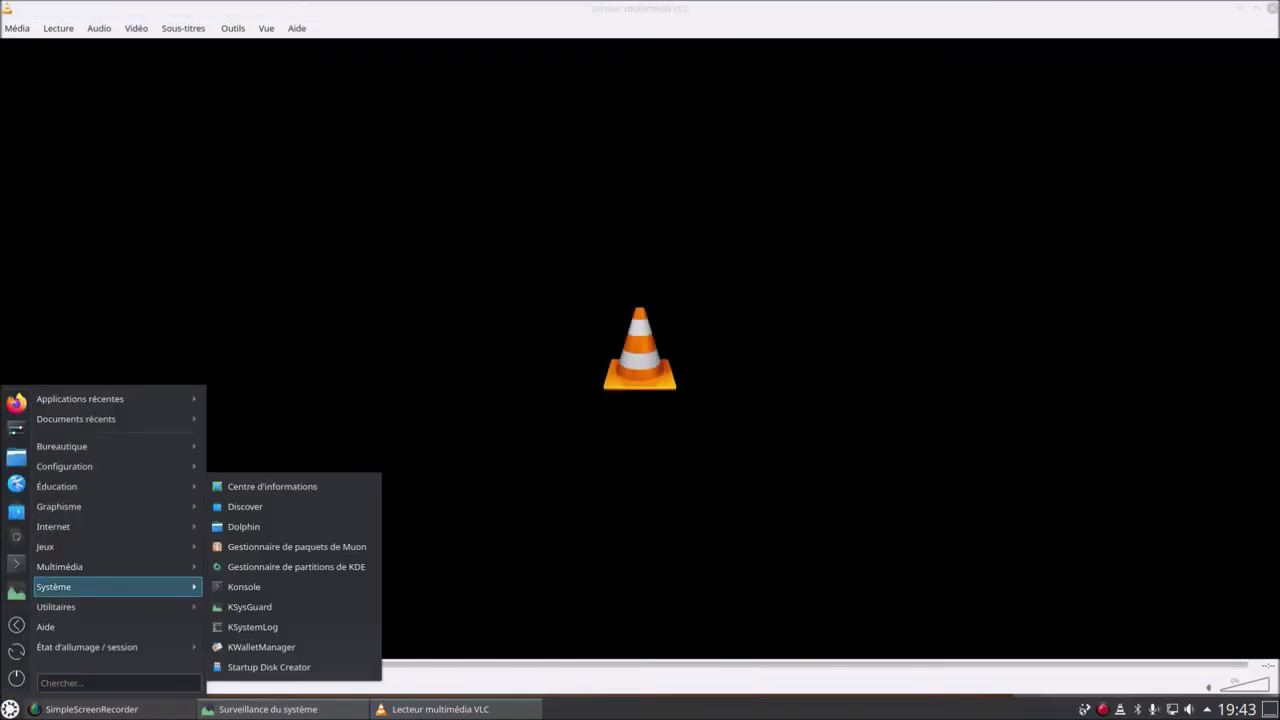
key(Up)
key(Right)
key(Down)
key(Down)
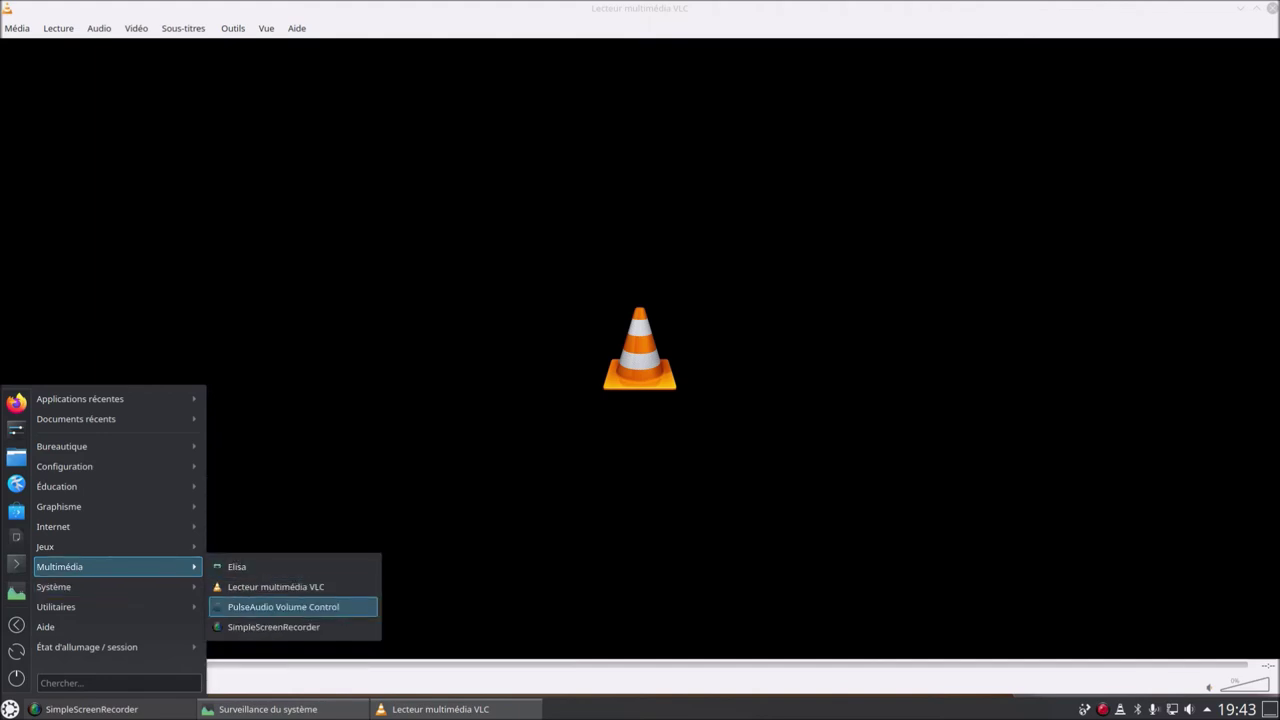
key(Down)
key(Up)
key(Left)
key(Down)
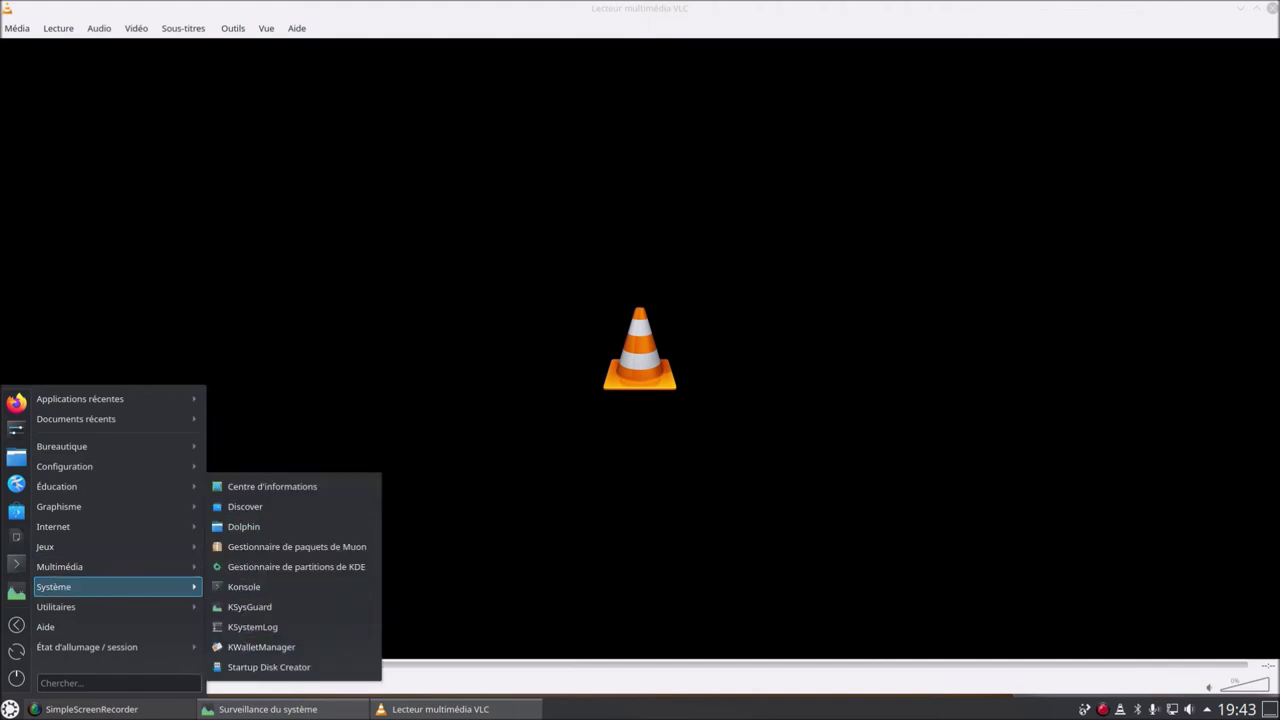
key(Right)
key(Down)
key(Down)
key(Down)
key(Up)
key(Up)
key(Up)
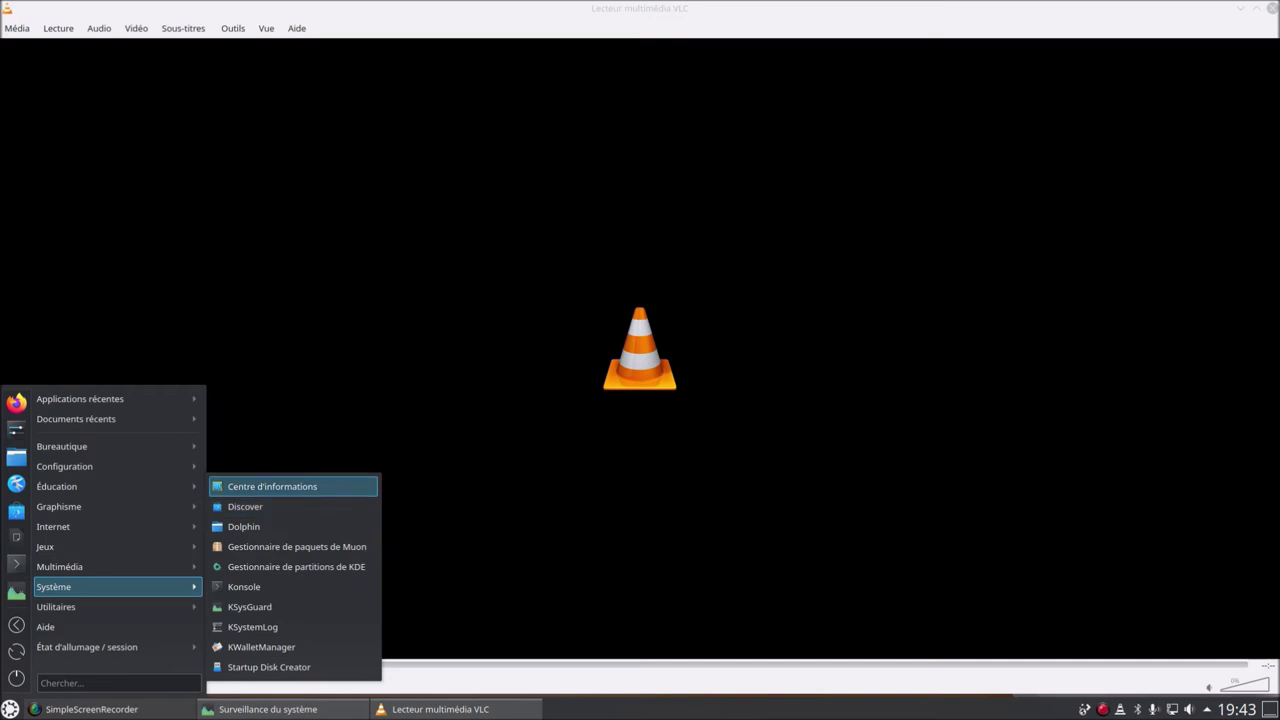
key(Return)
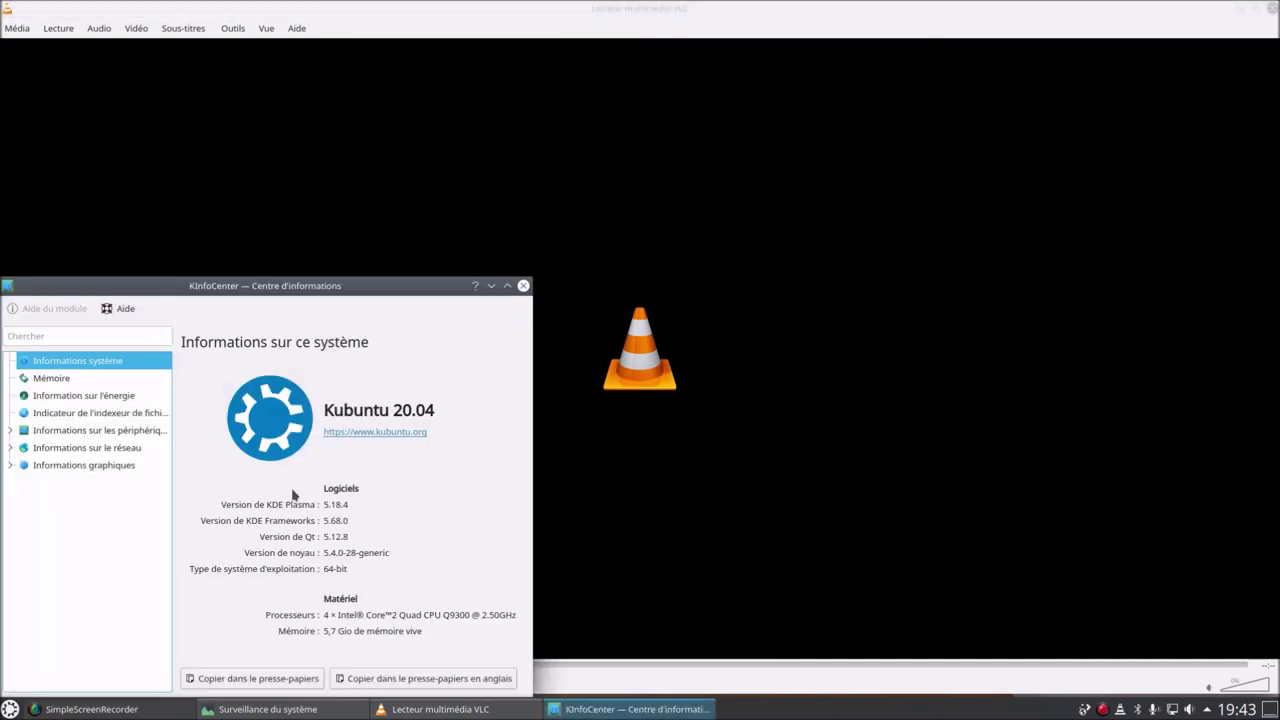
Maximize KInfoCenter, view memory, energy history and indexer pages, and widen the module list
click(56, 381)
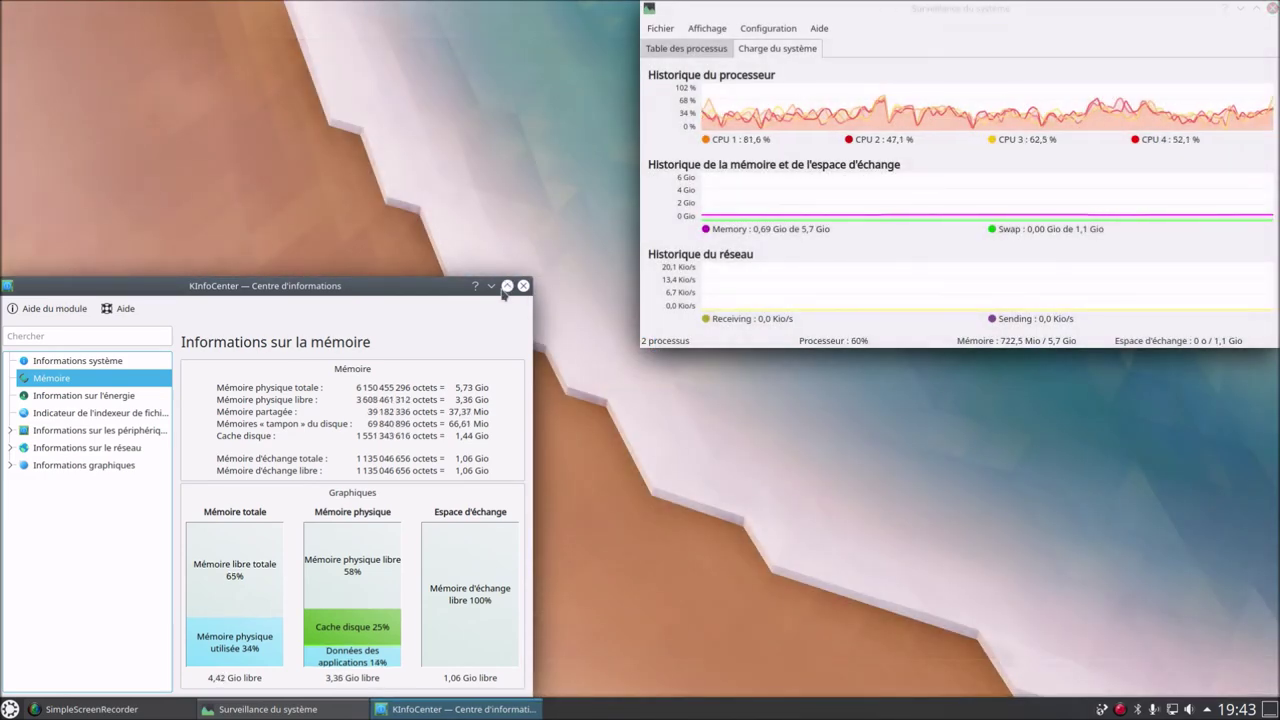
click(506, 286)
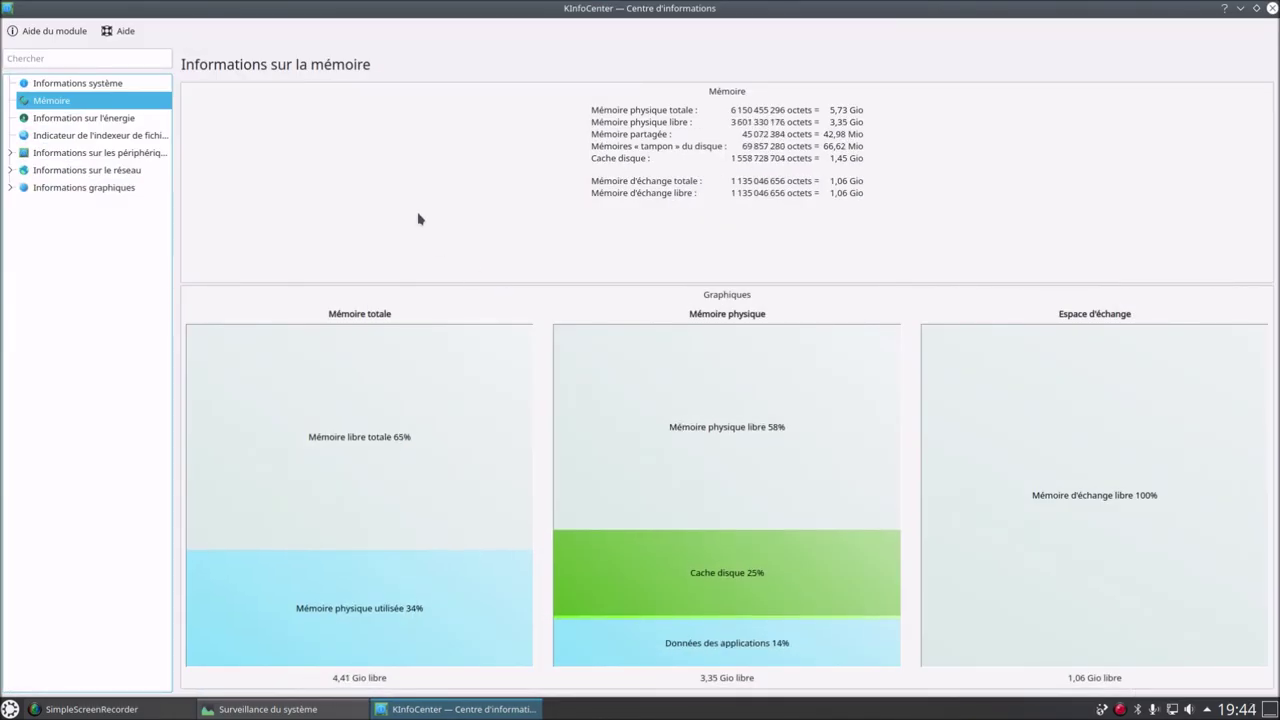
click(86, 120)
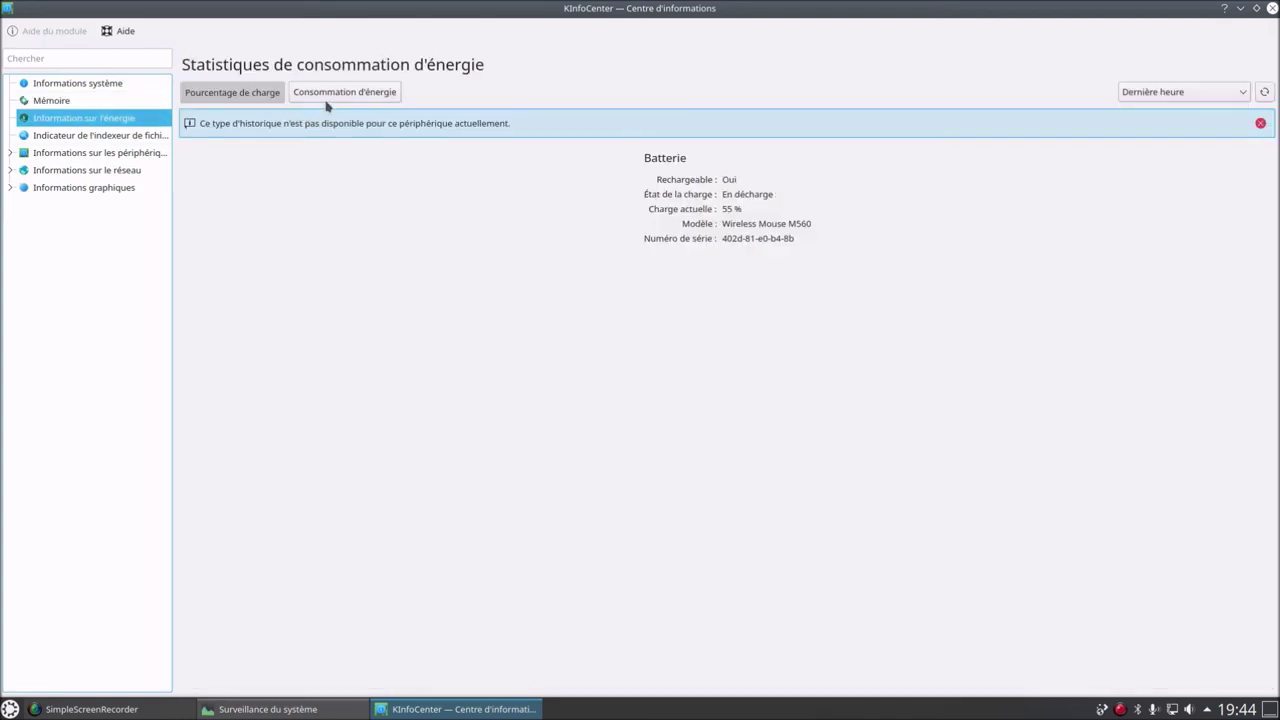
click(331, 93)
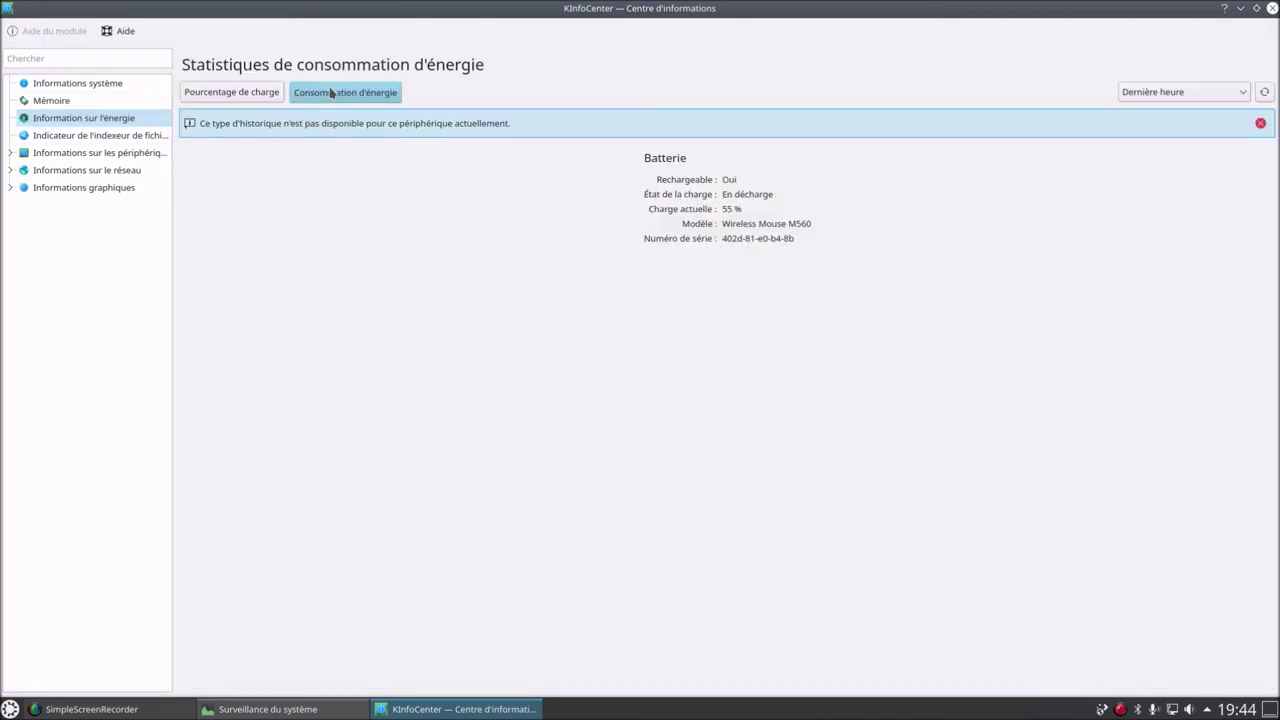
click(223, 93)
click(128, 135)
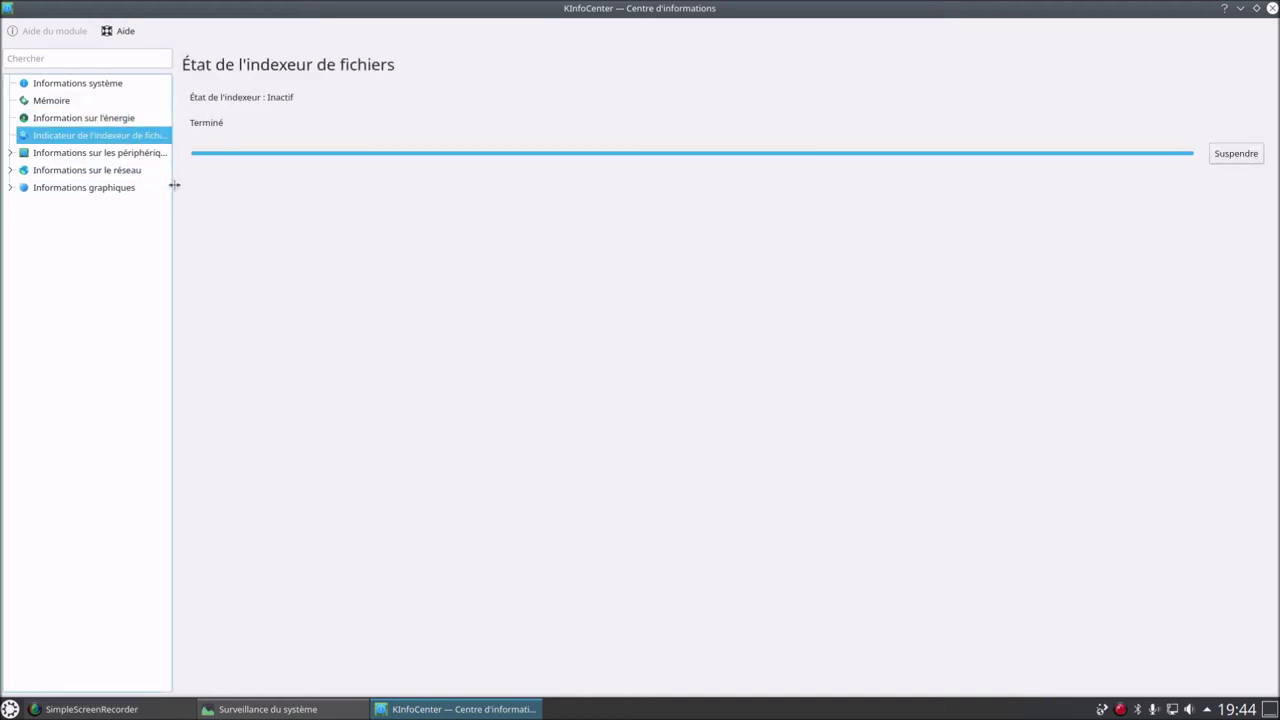
drag(174, 186, 271, 189)
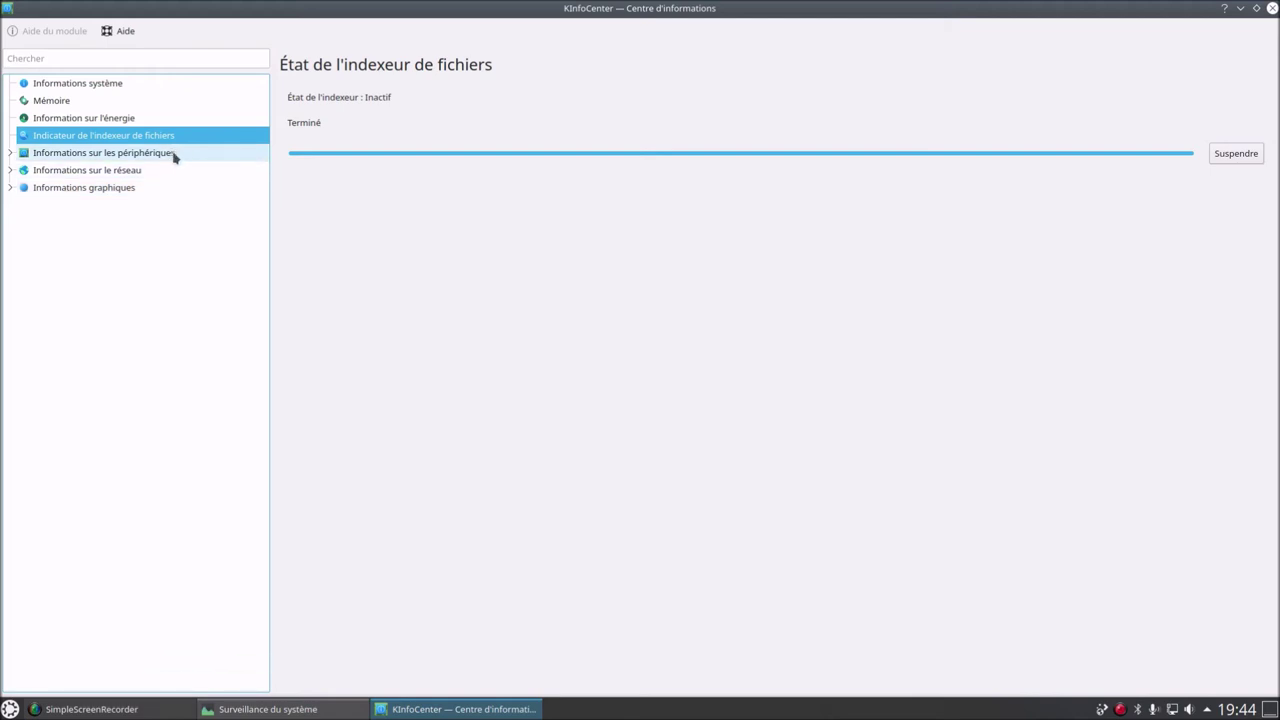
Expand device information and view the device, IEEE 1394, interrupts, PCI, I/O ports, USB and DMA pages
click(78, 156)
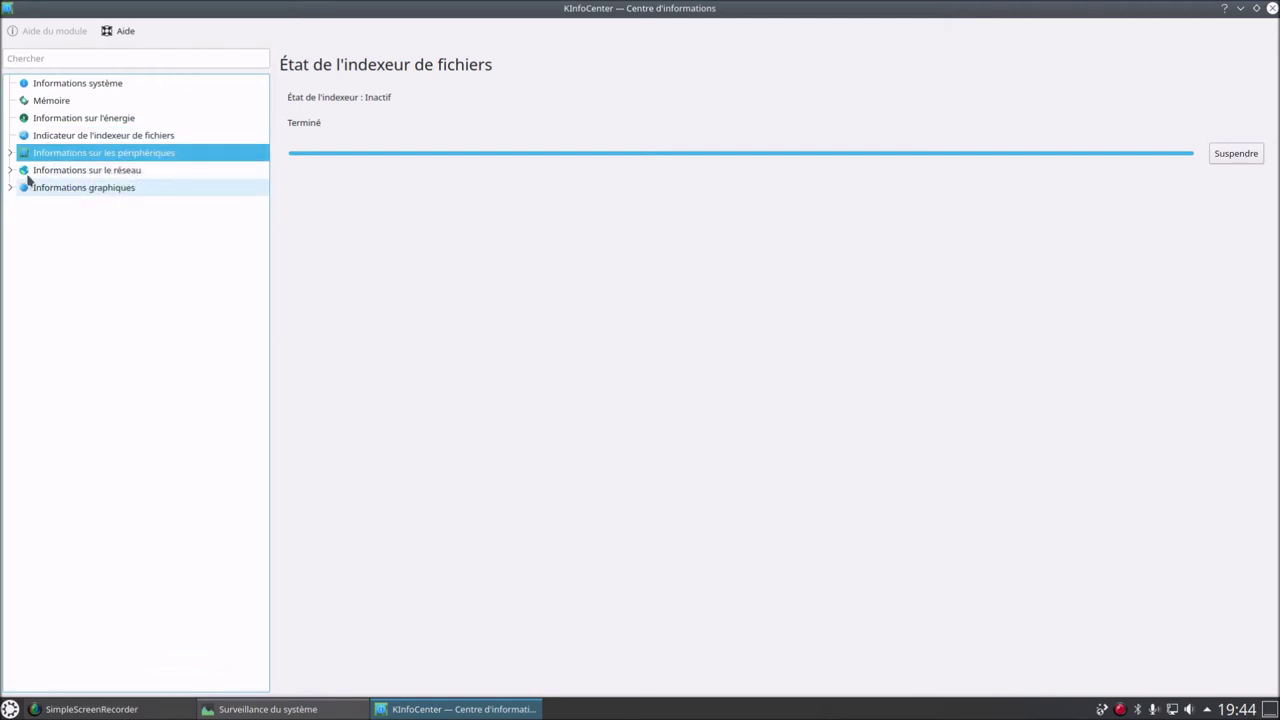
click(11, 153)
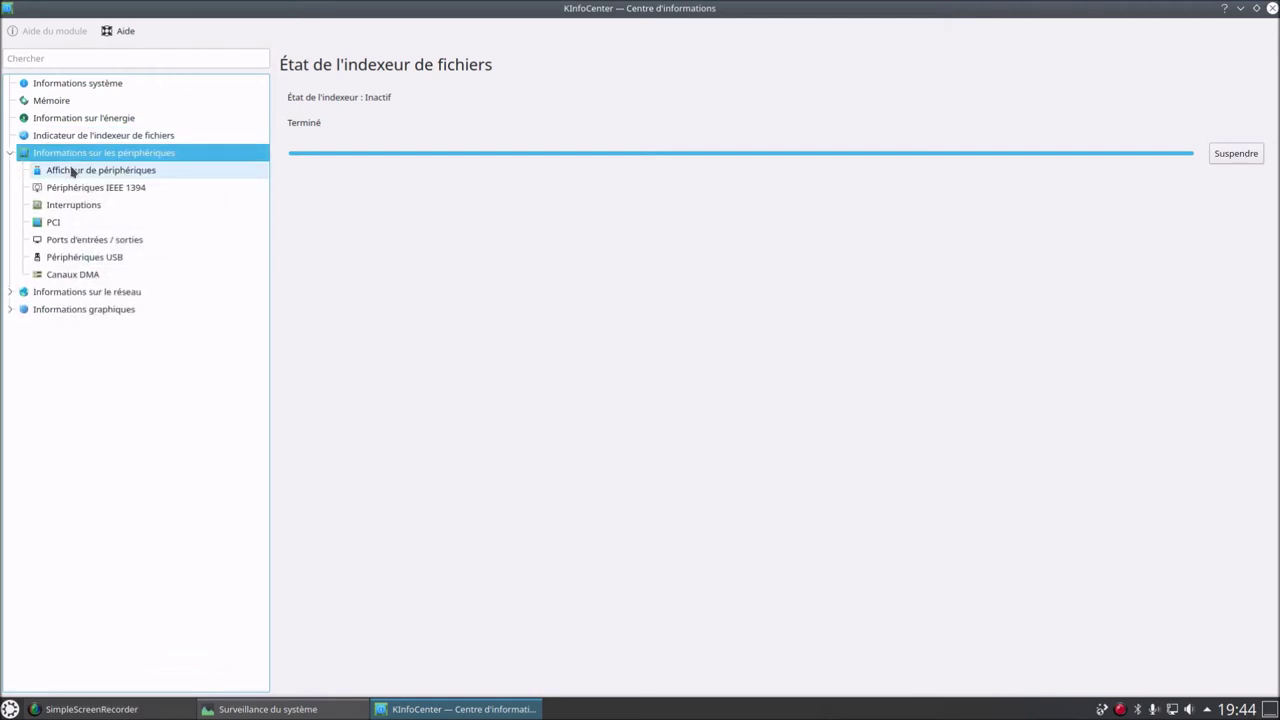
click(74, 171)
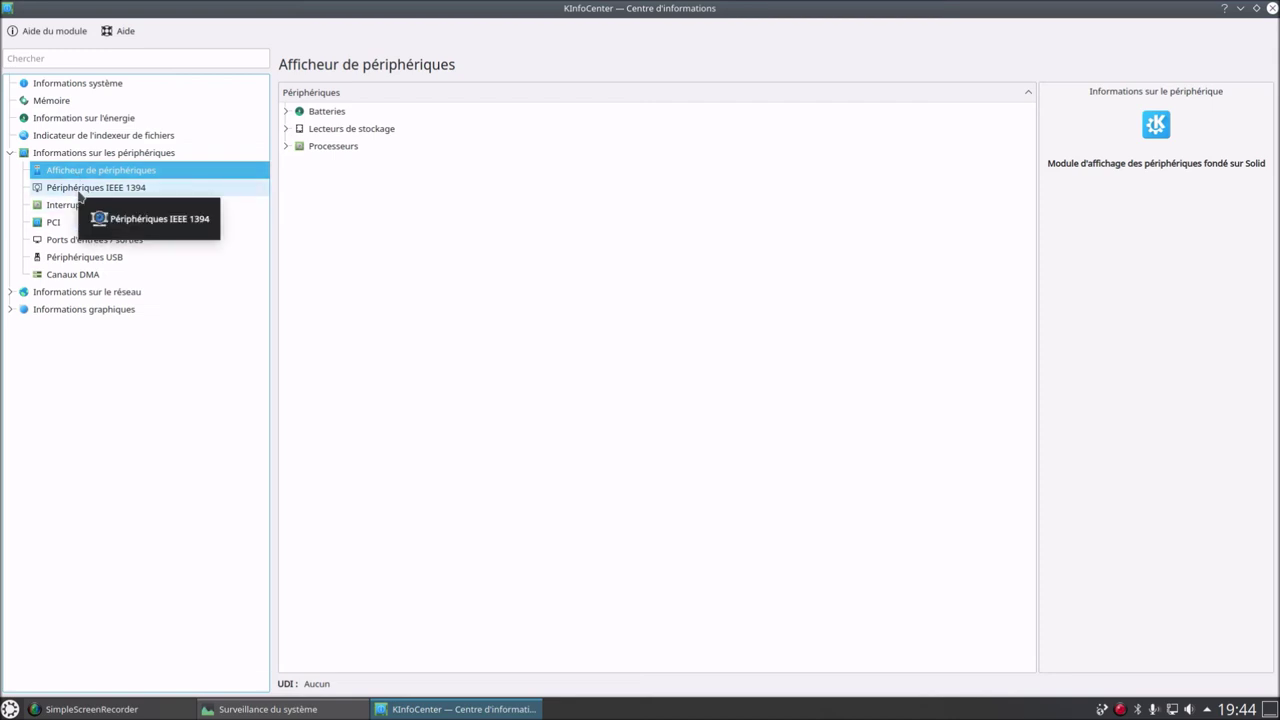
click(80, 194)
click(64, 207)
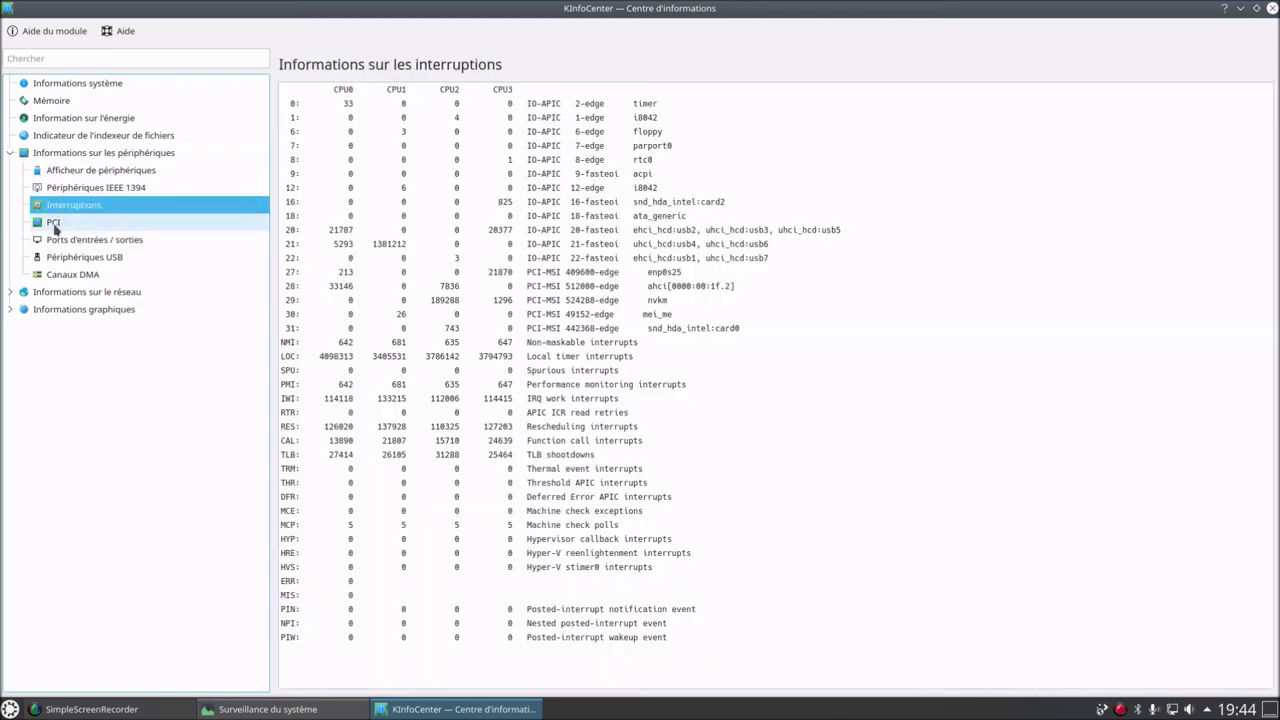
click(55, 222)
click(70, 240)
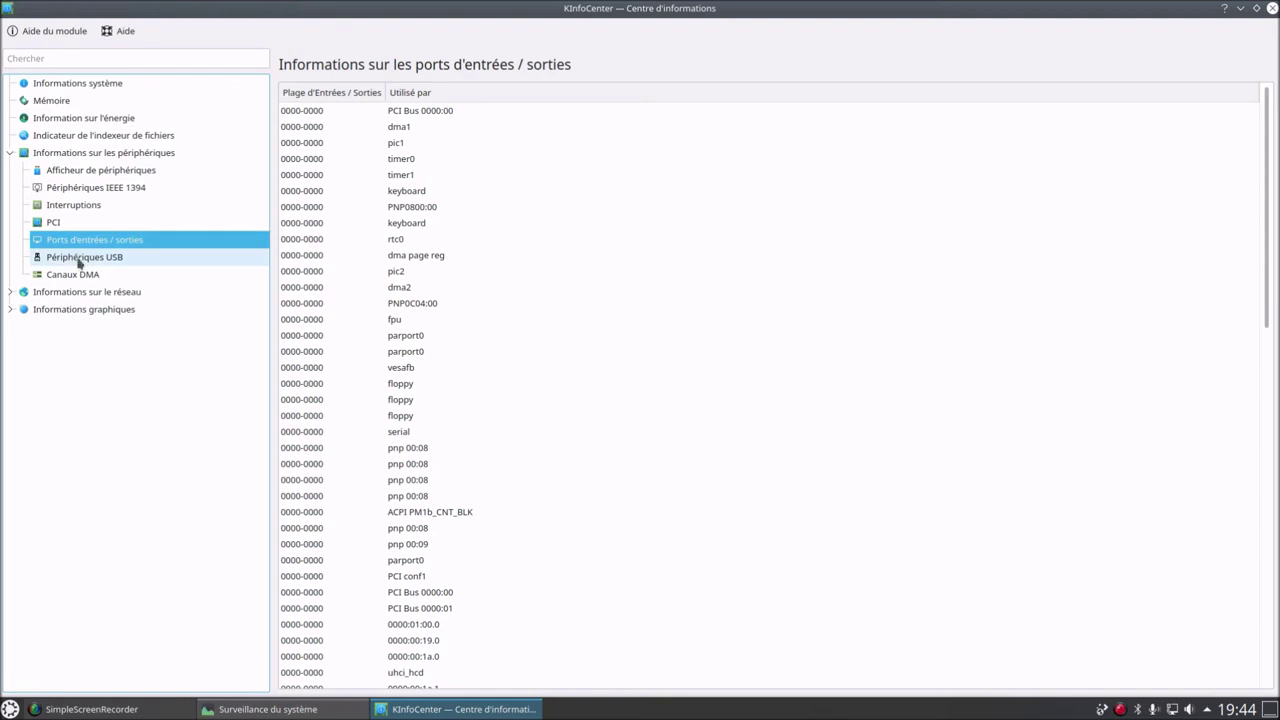
click(82, 259)
click(77, 274)
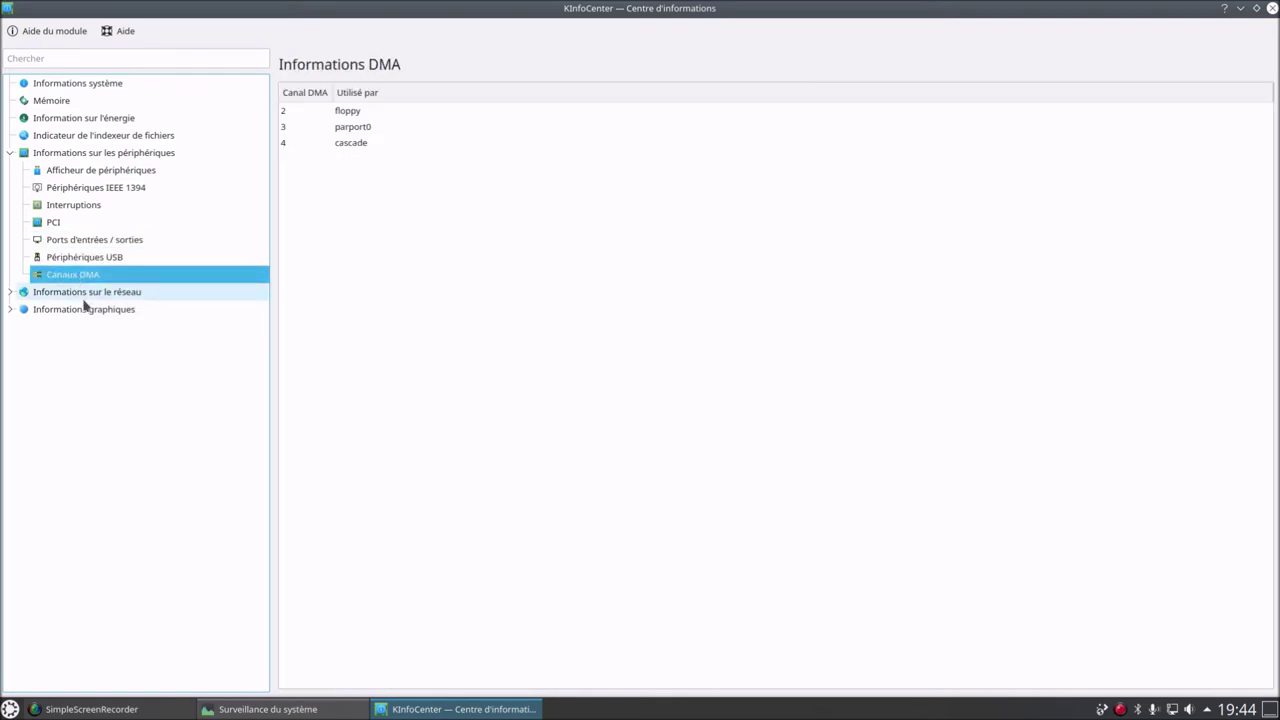
Expand network information and view the Samba status and network interfaces pages
click(75, 300)
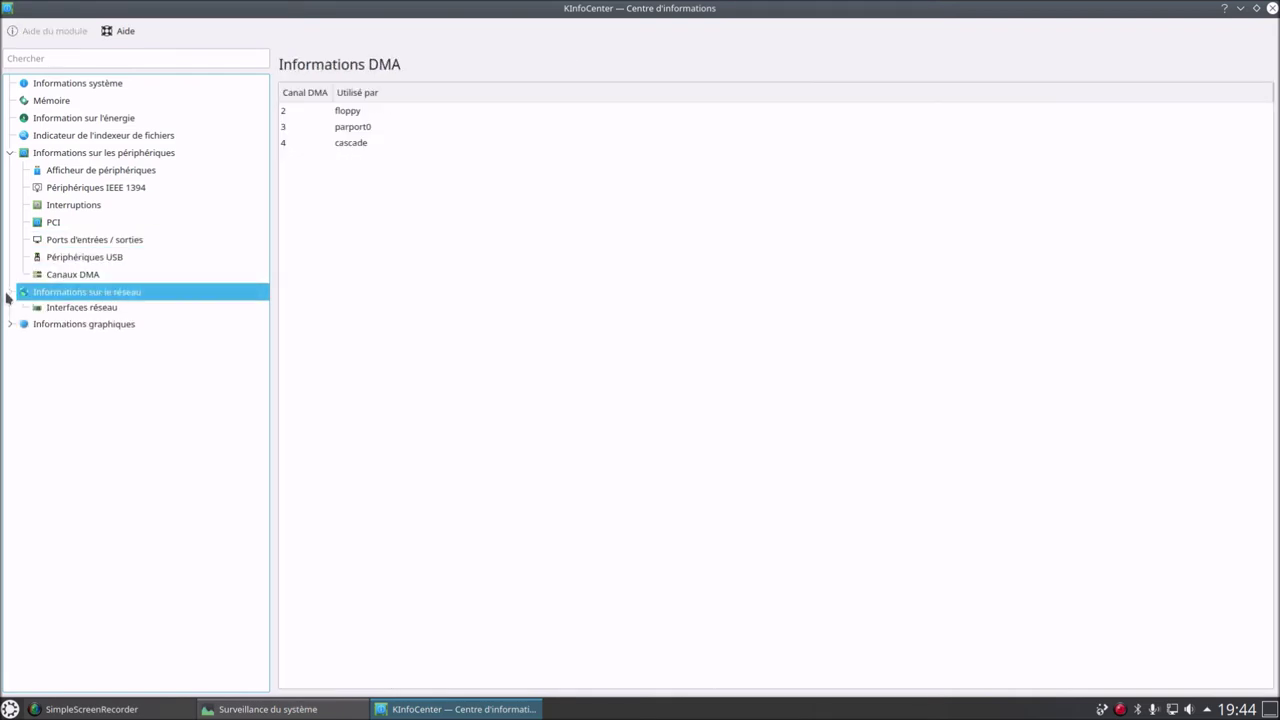
click(80, 309)
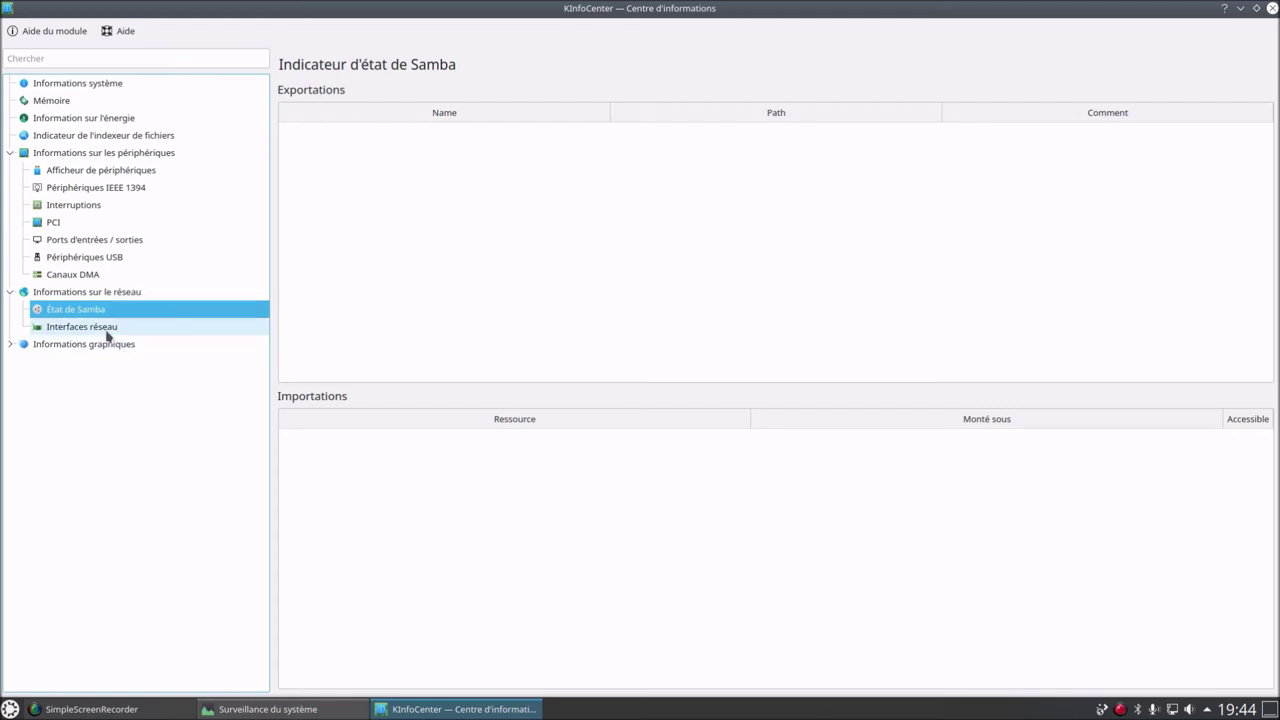
click(108, 332)
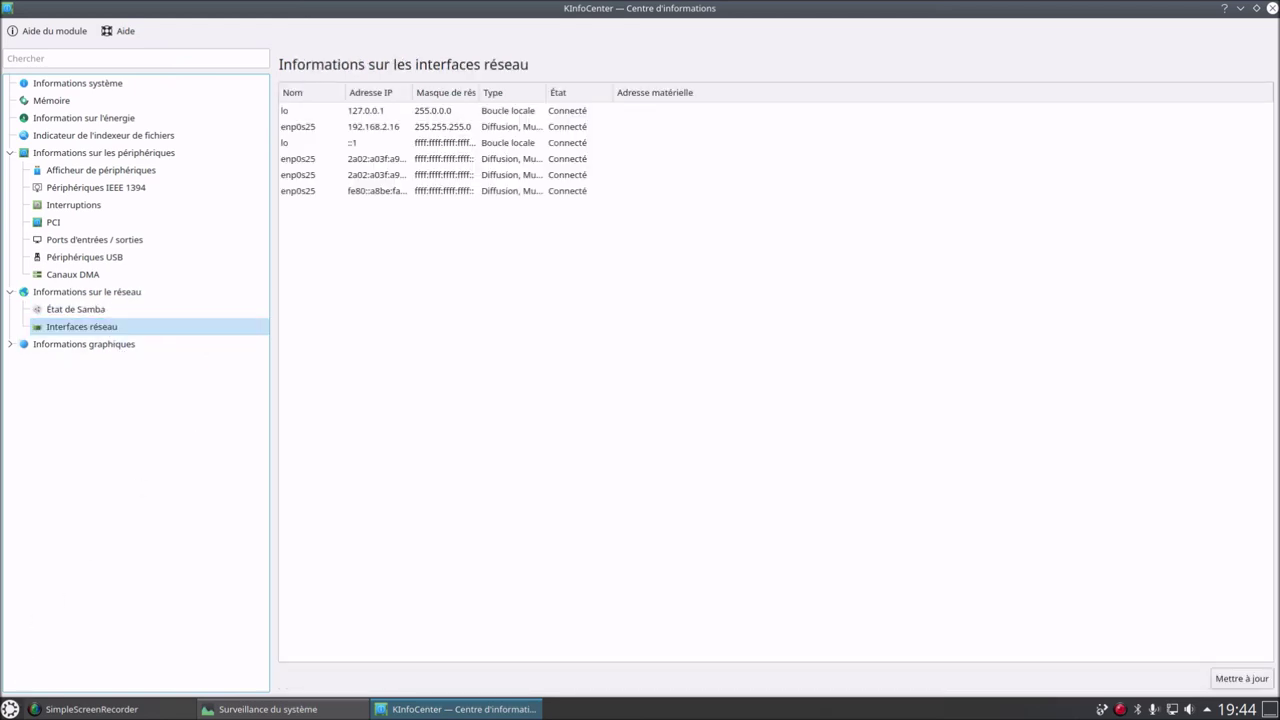
key(super)
Launch Dolphin via a 'dol' launcher search and maximize its window
text(dol)
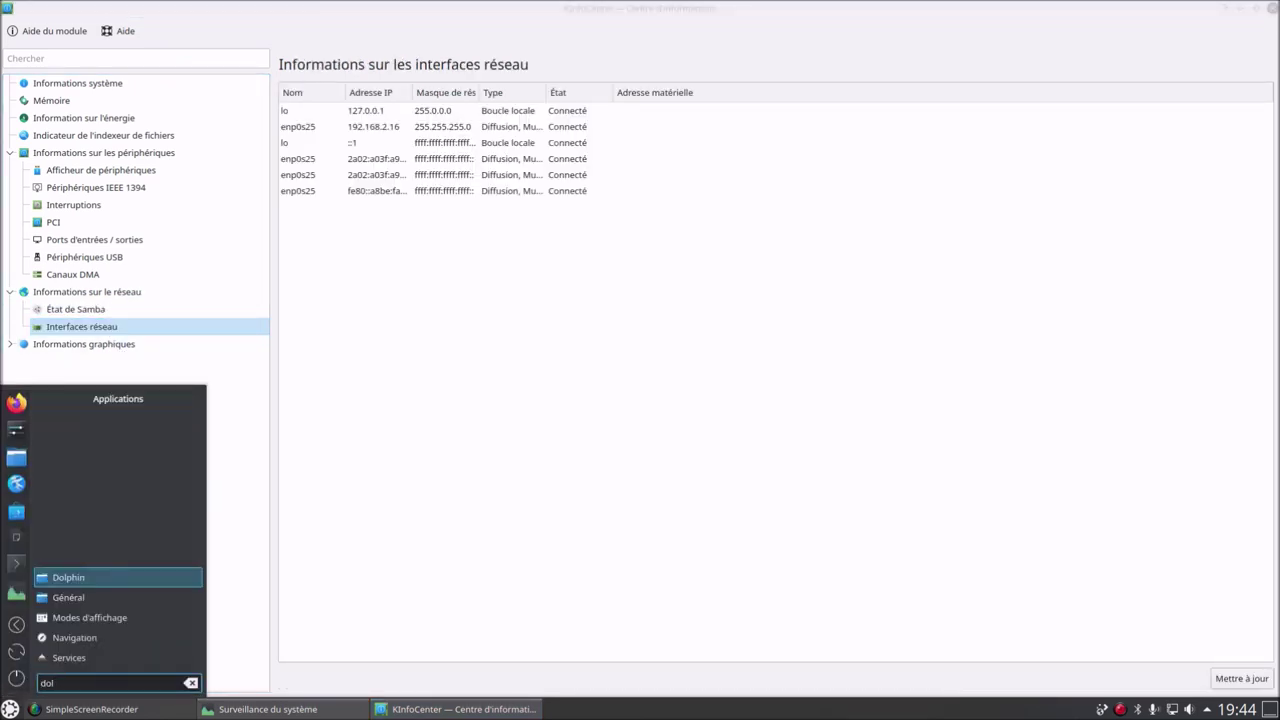
key(Return)
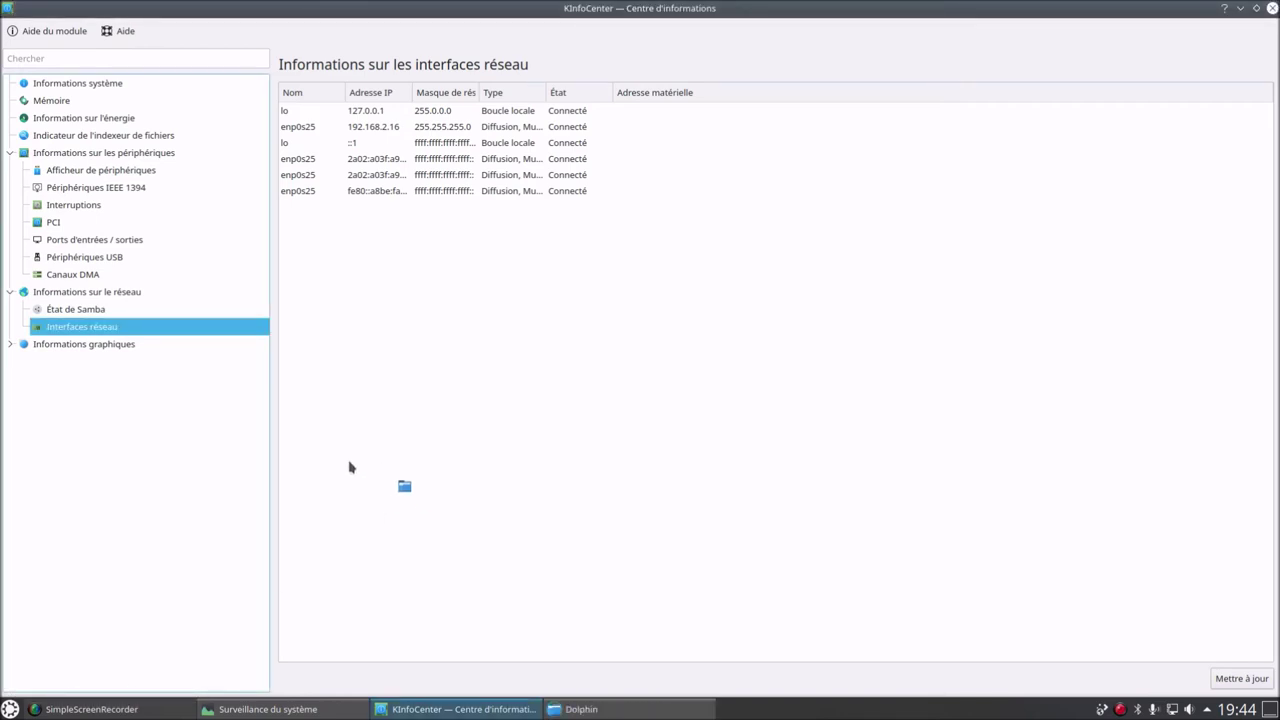
drag(338, 15, 706, 137)
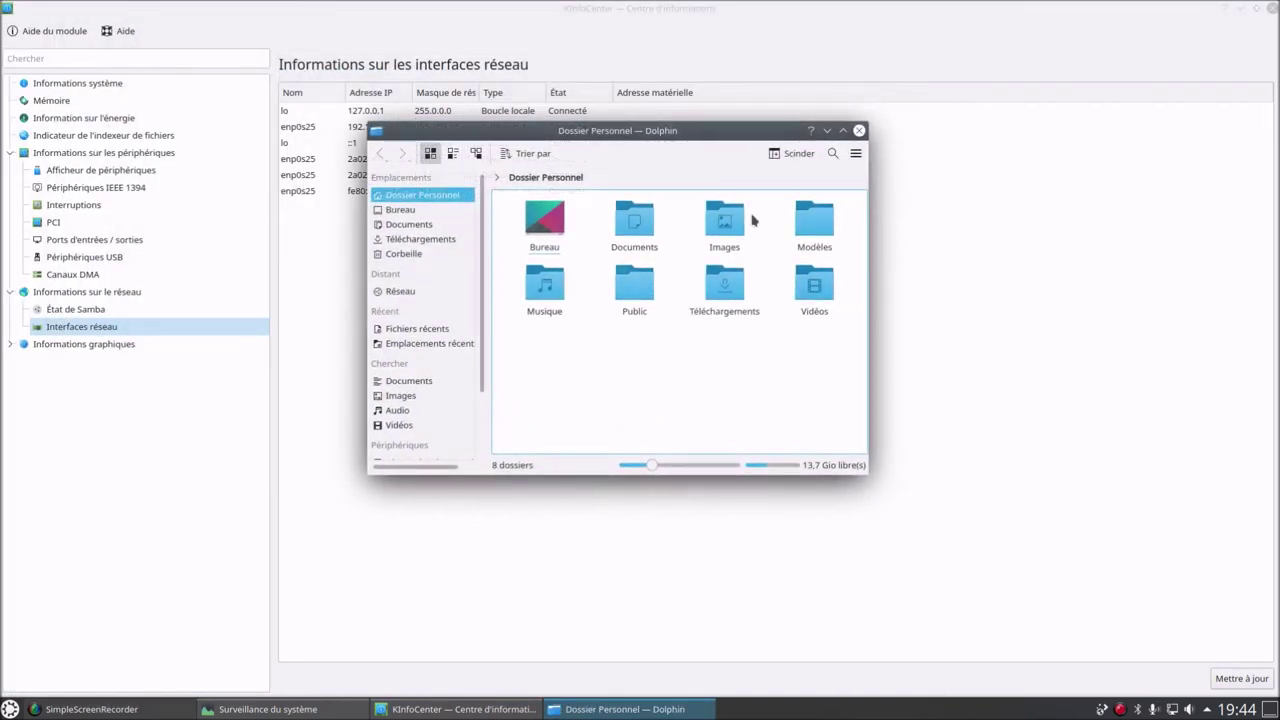
click(844, 132)
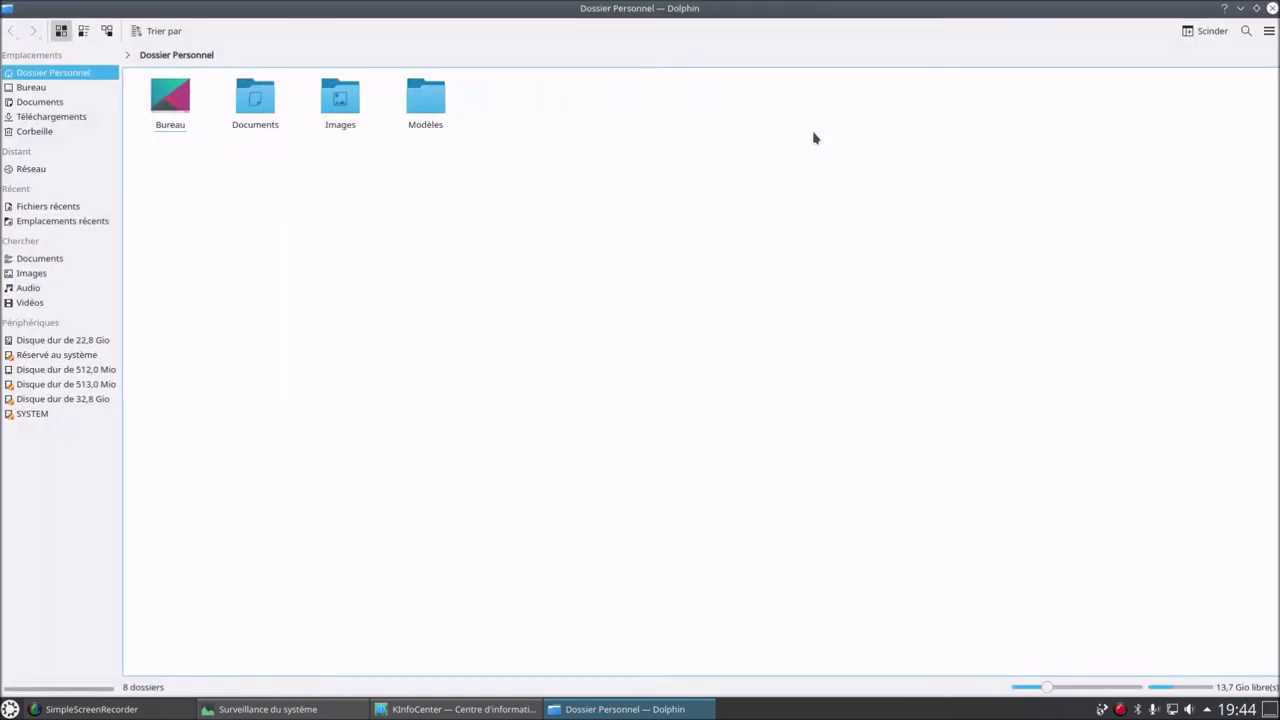
Open Réseau in Places, try the SMB shares and Réseau entries twice, then reload
click(55, 171)
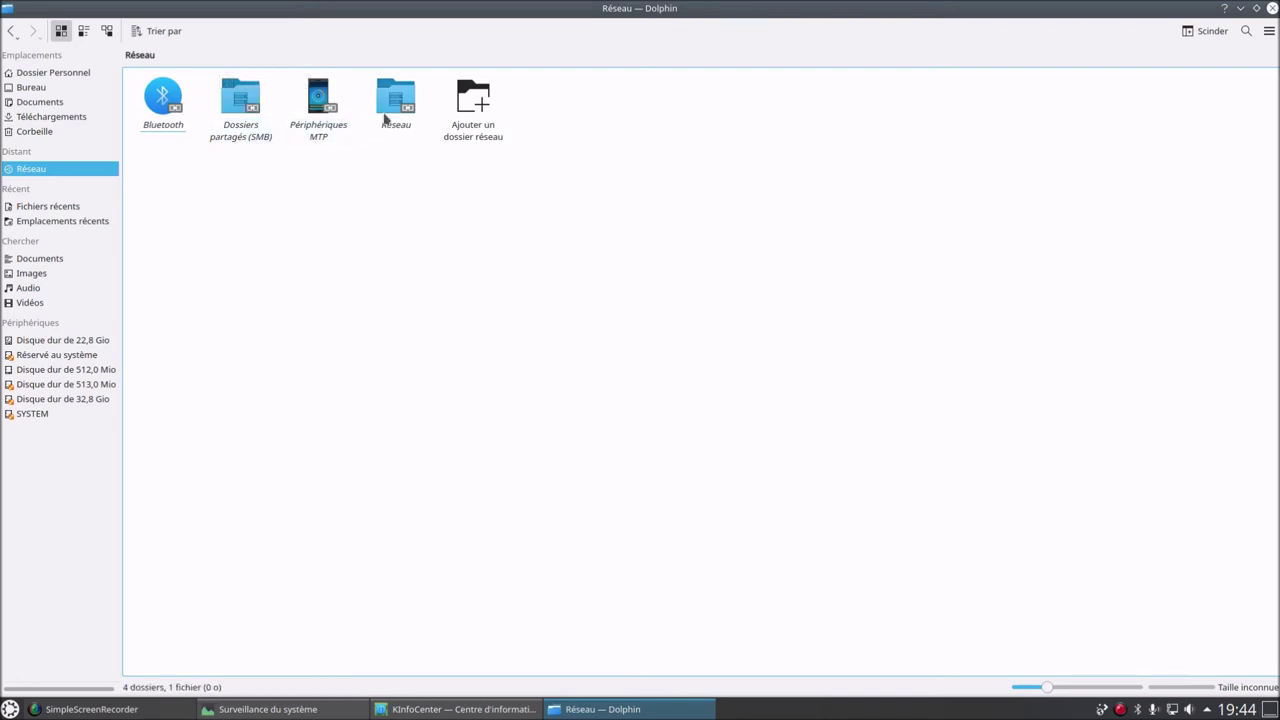
click(244, 93)
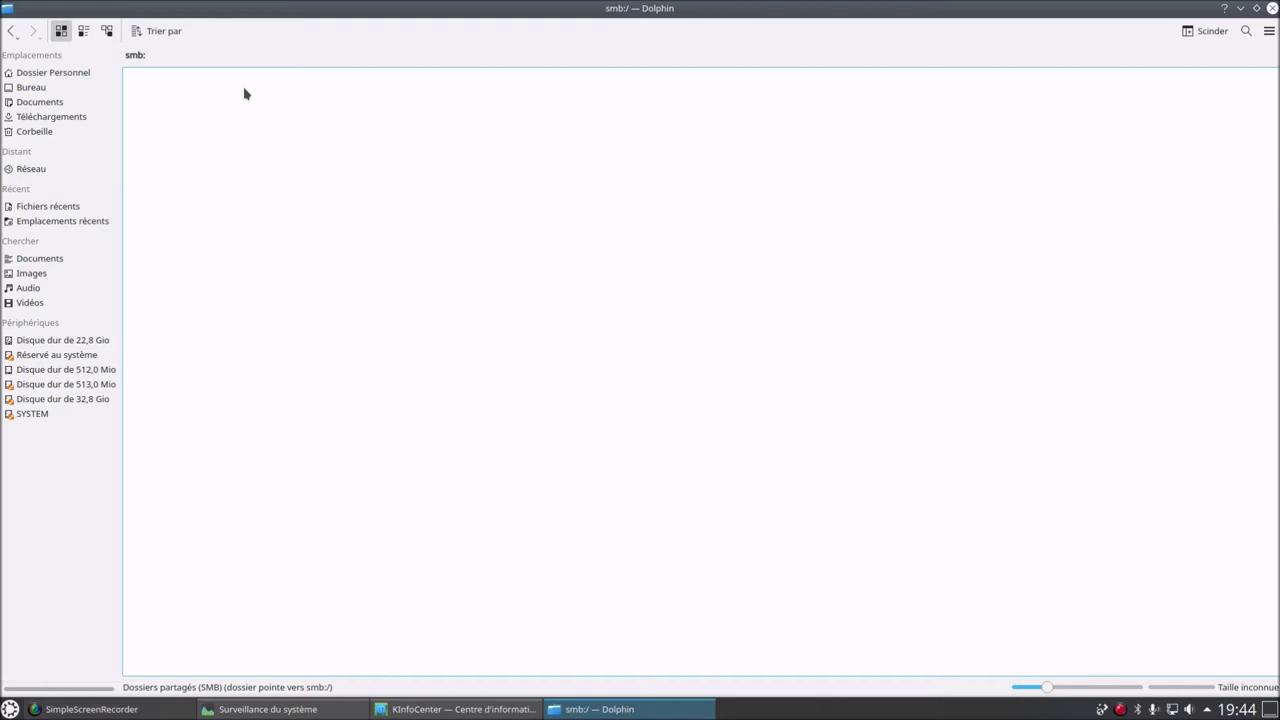
click(11, 31)
click(393, 110)
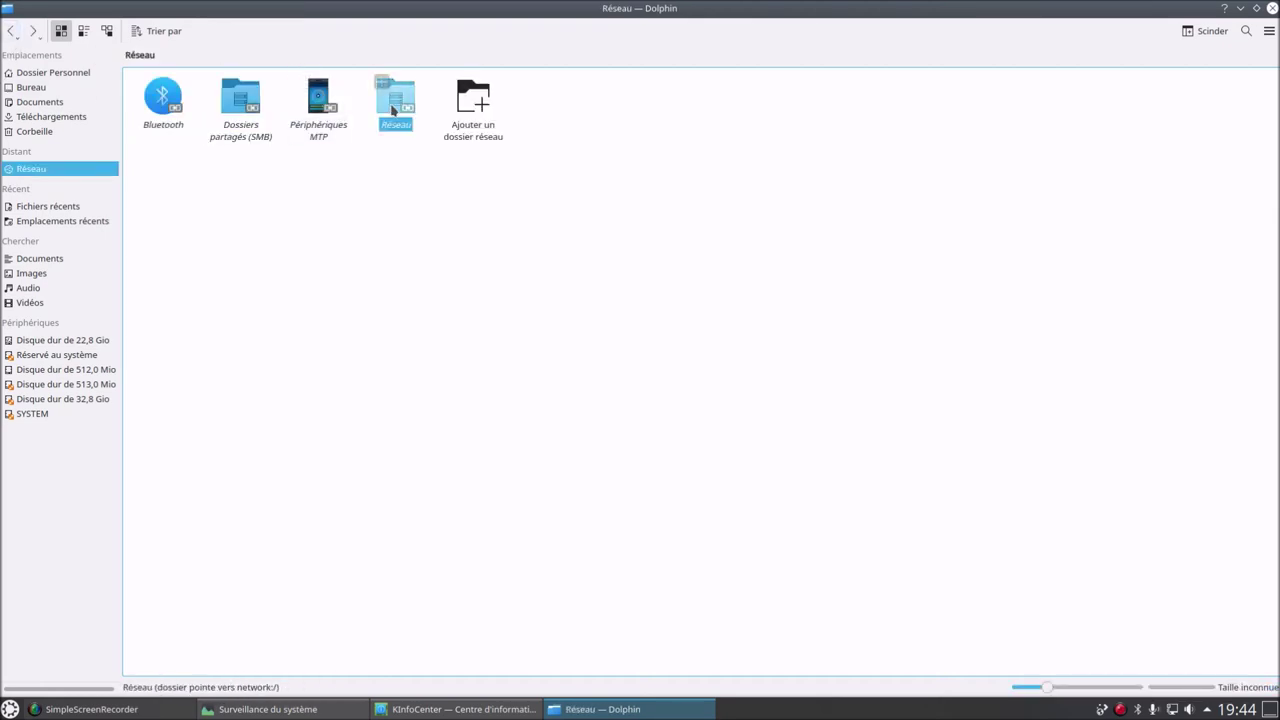
click(8, 32)
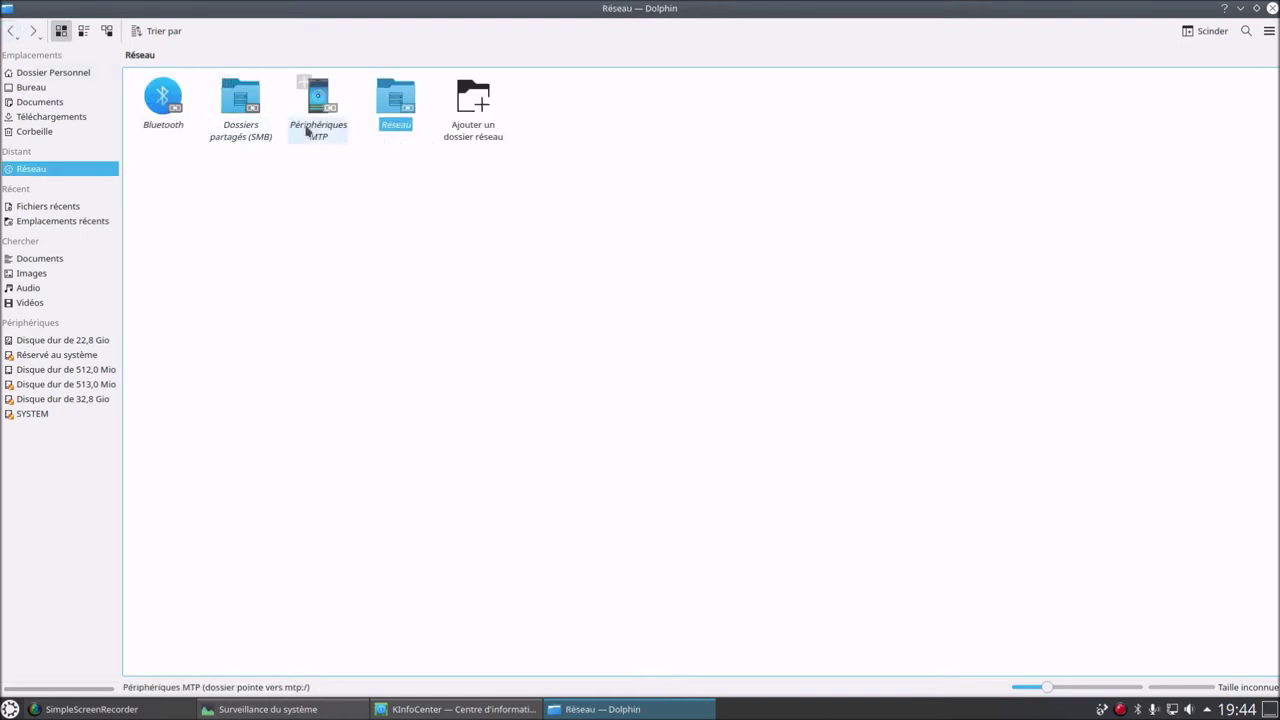
click(237, 104)
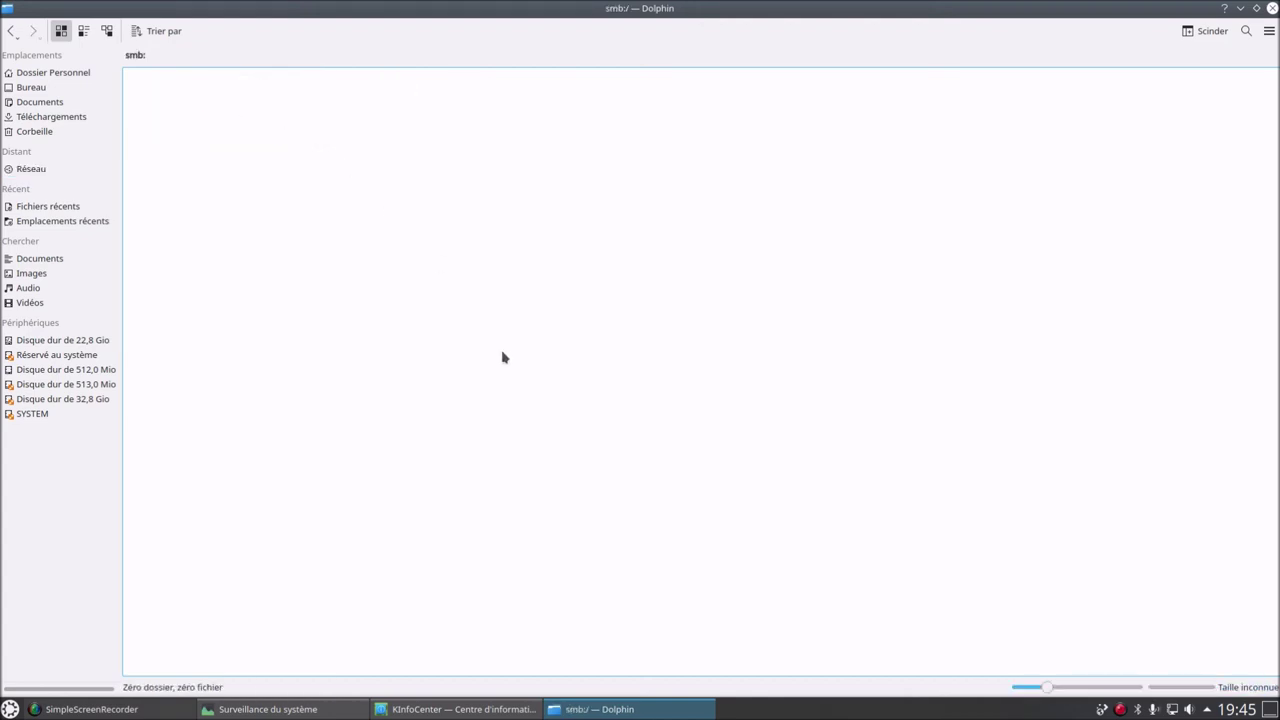
click(12, 31)
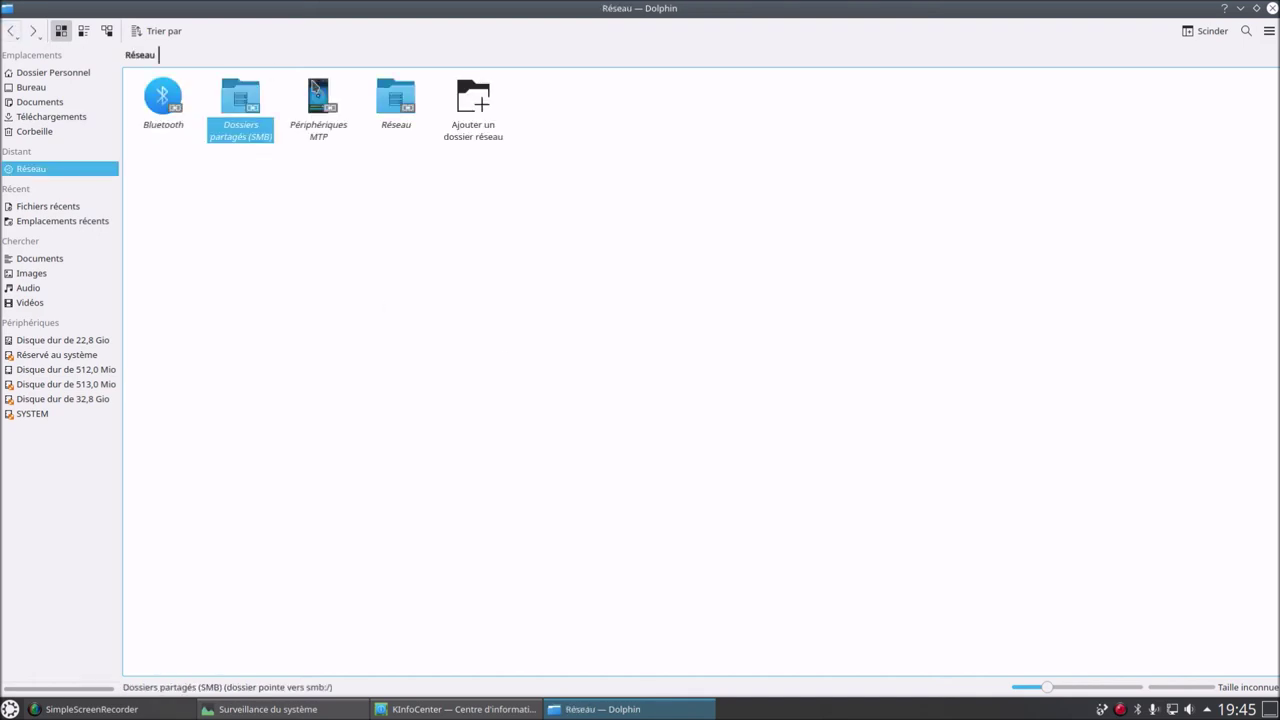
click(386, 108)
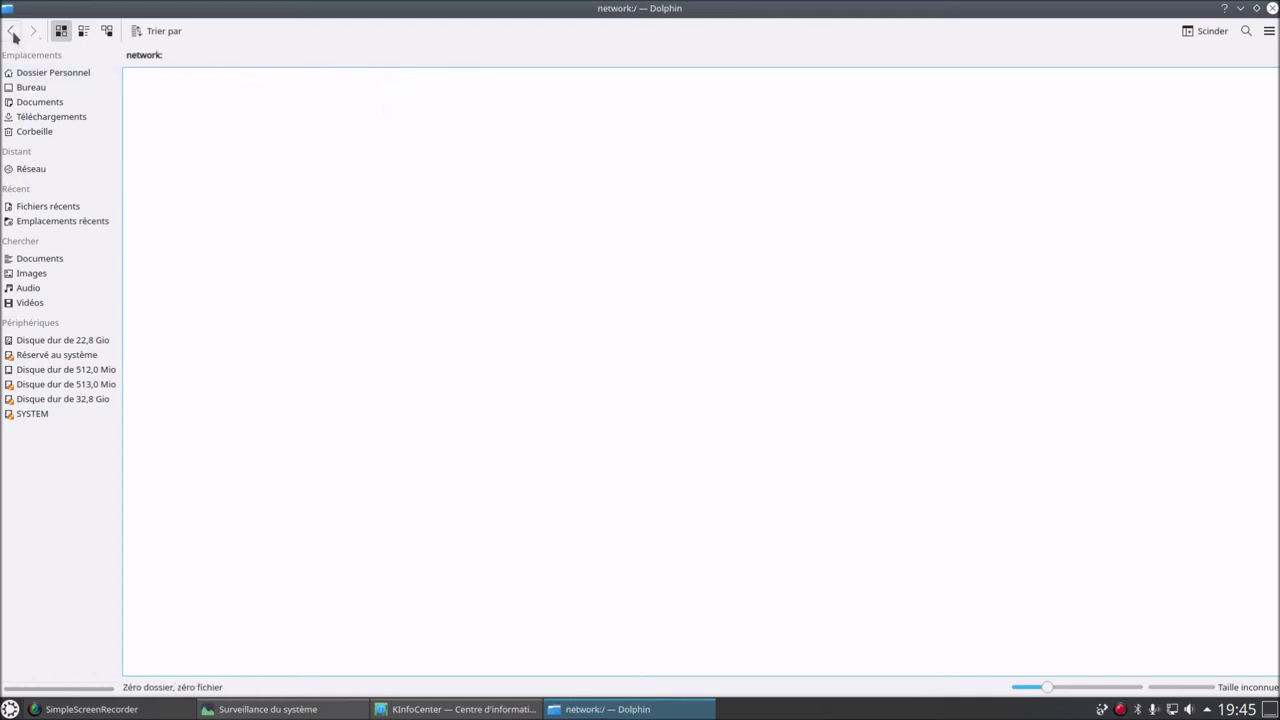
click(33, 168)
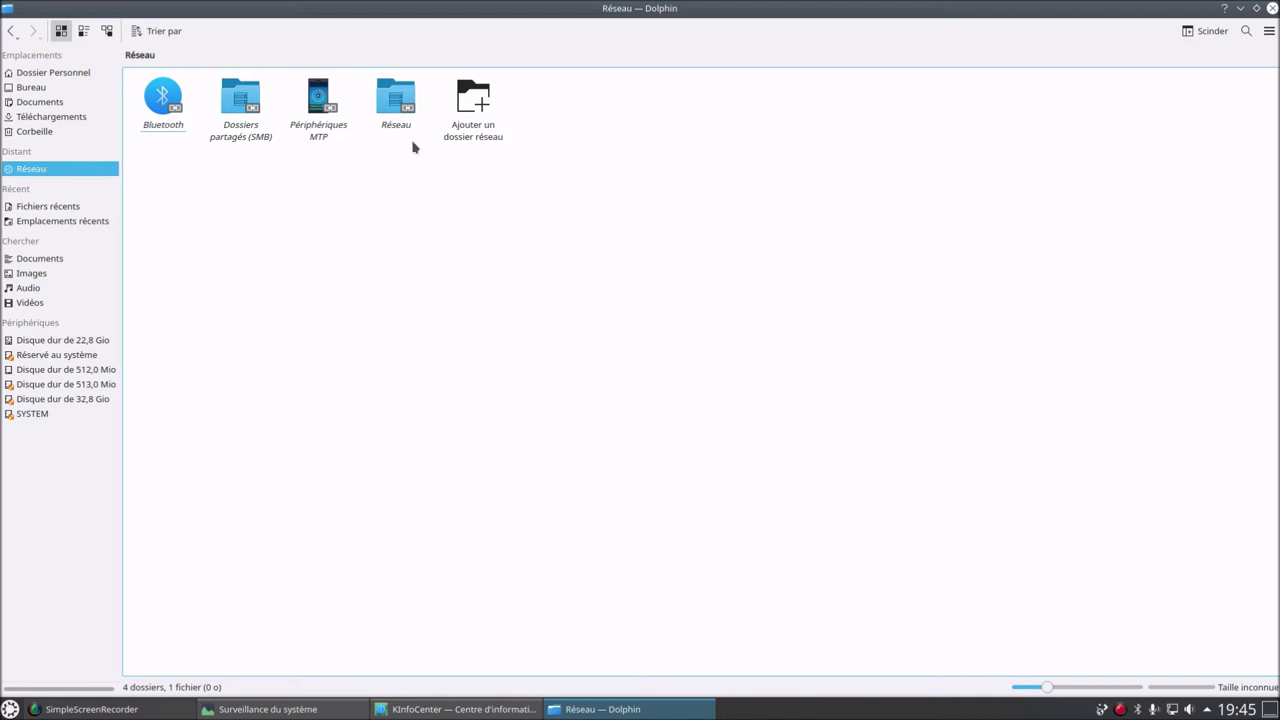
Cancel adding a network folder and open smb://192.168.2.26 from the location bar
click(472, 134)
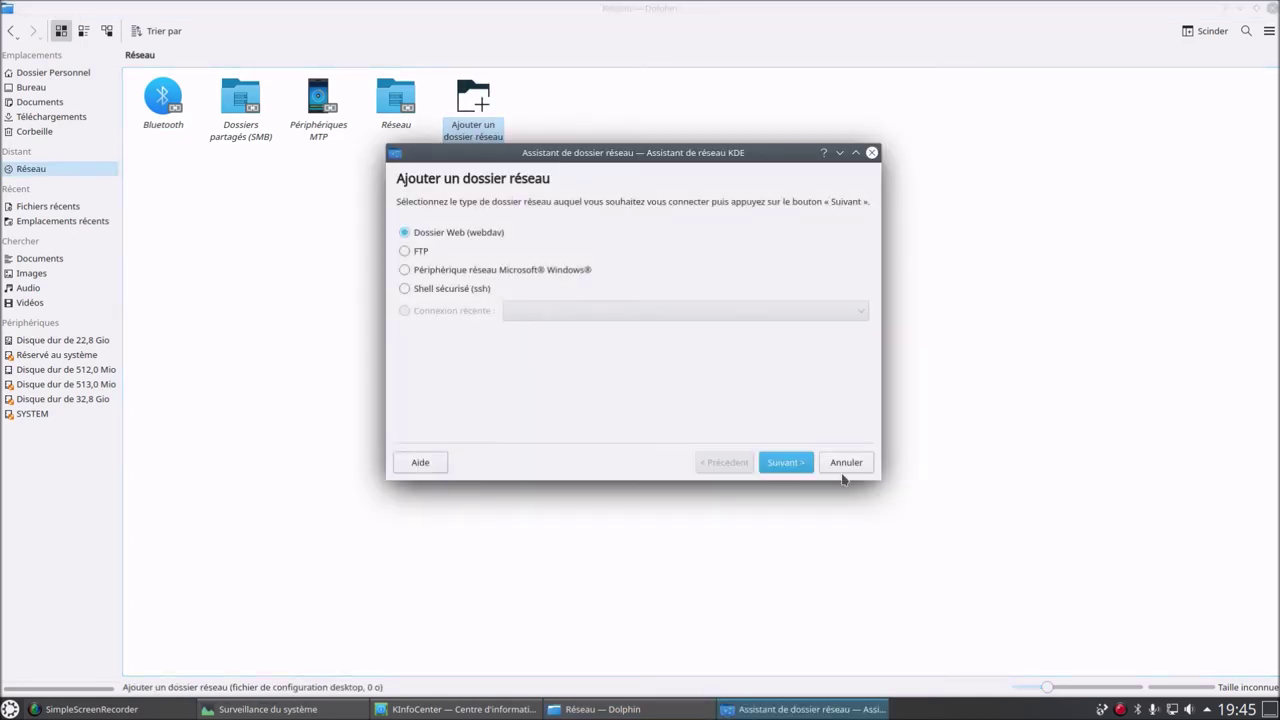
click(850, 465)
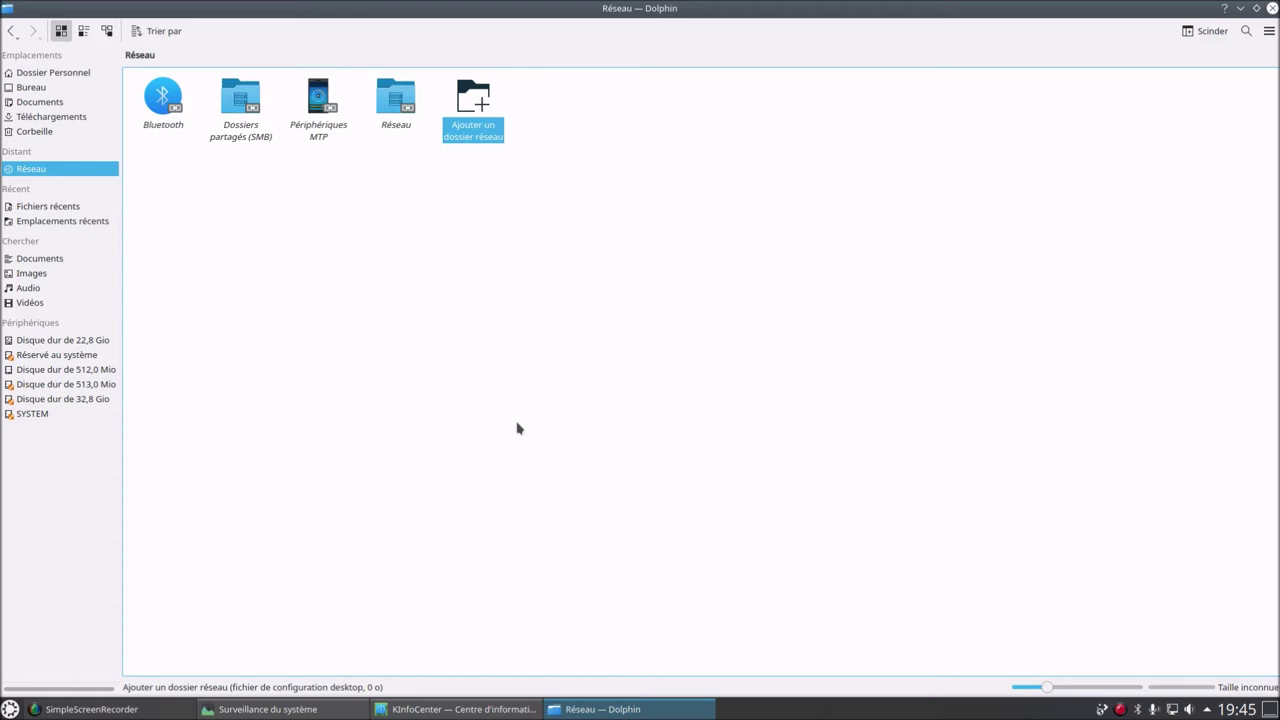
click(177, 55)
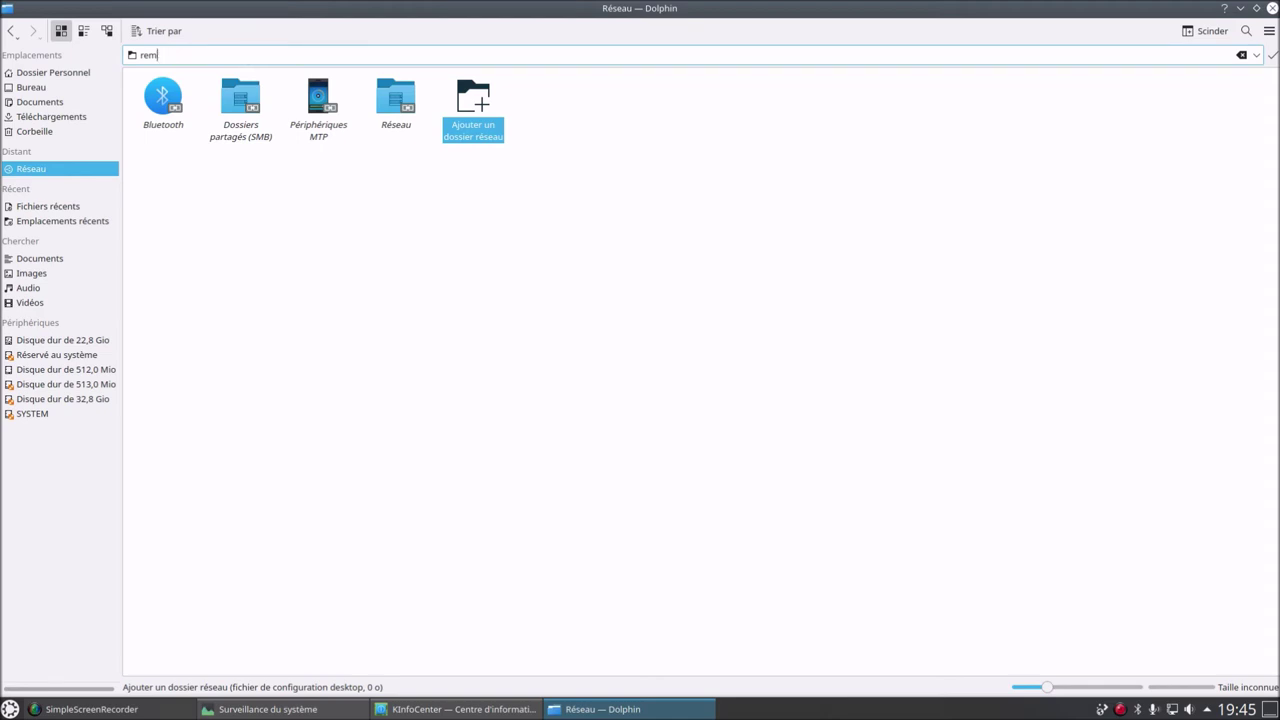
text(ote:)
key(BackSpace)
text(smb://192.168.2.26)
key(Return)
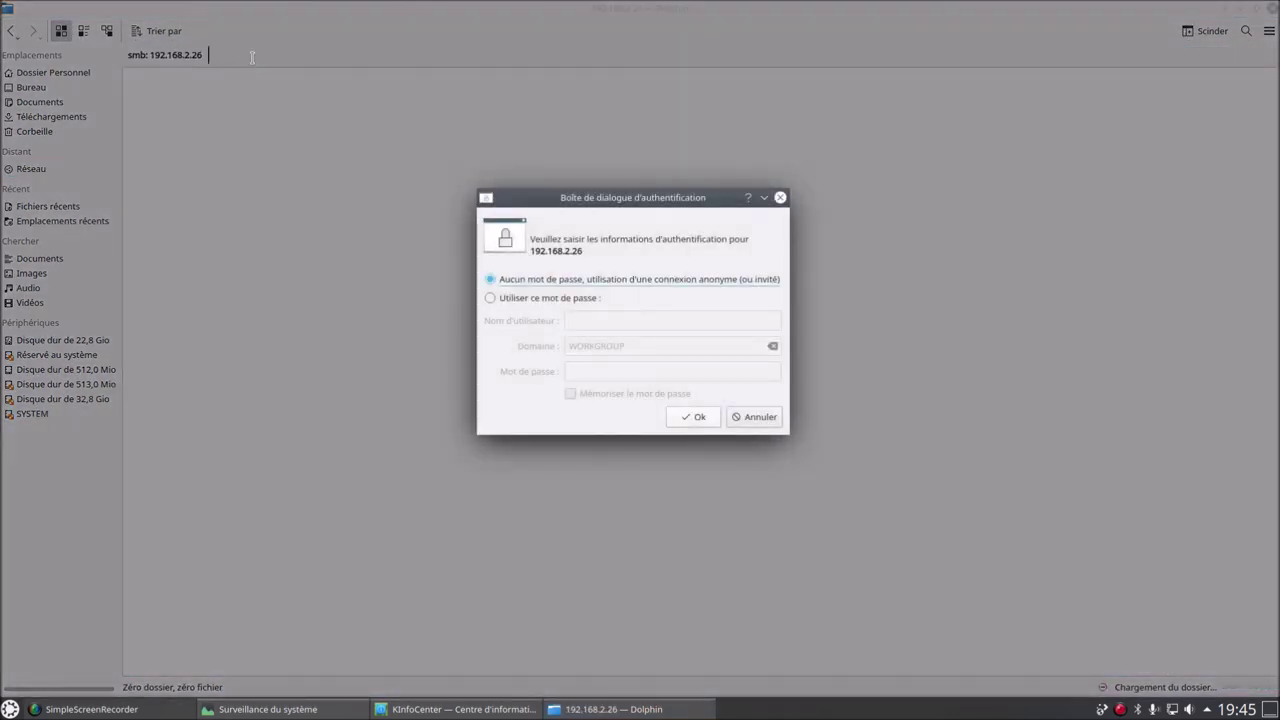
Log in to the share with the account's username and password instead of anonymously
click(501, 299)
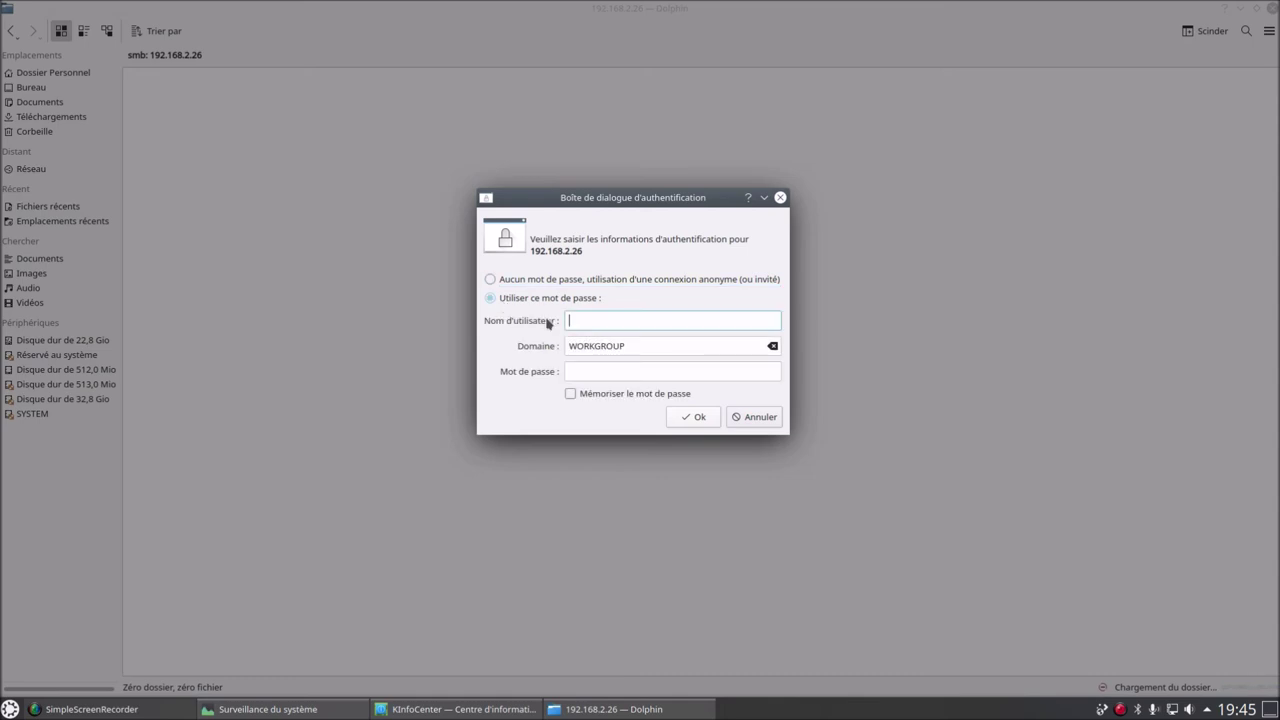
text(Amaury-Proprio)
click(617, 367)
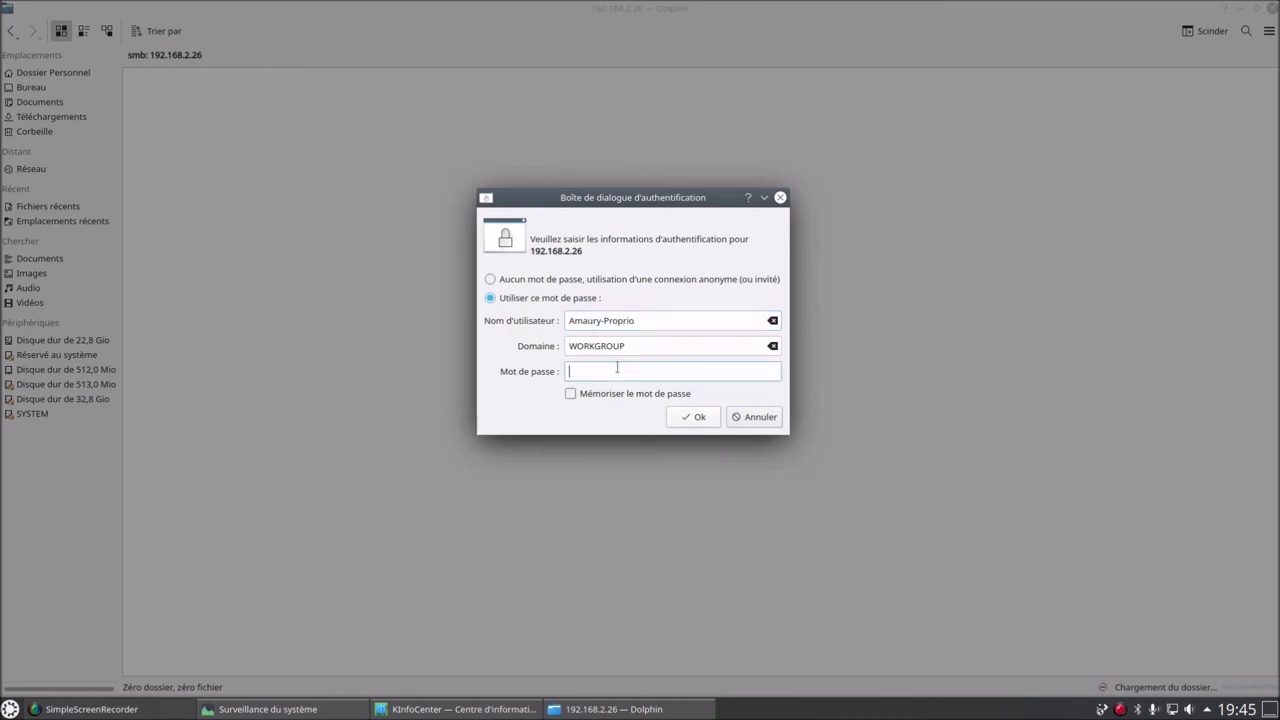
text(••••••••)
click(688, 419)
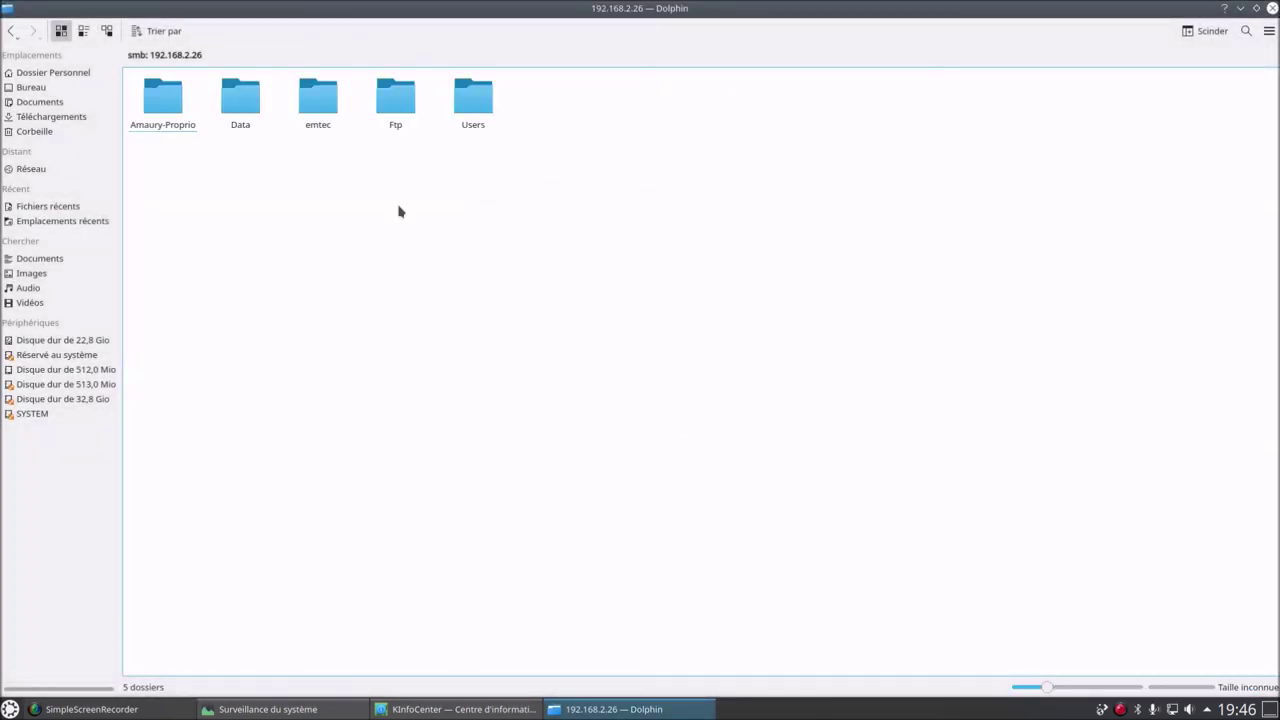
Browse the share's emtec > public > linux > soft > appimage > etcher folders
click(310, 106)
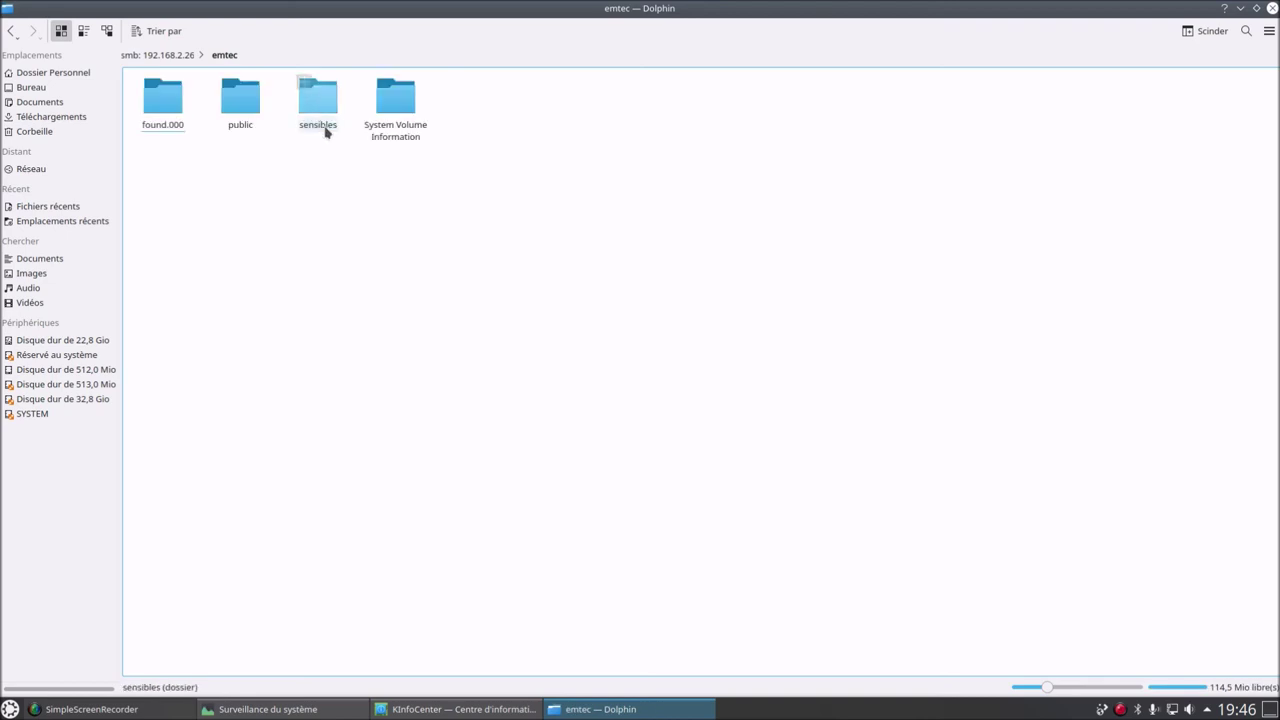
click(246, 107)
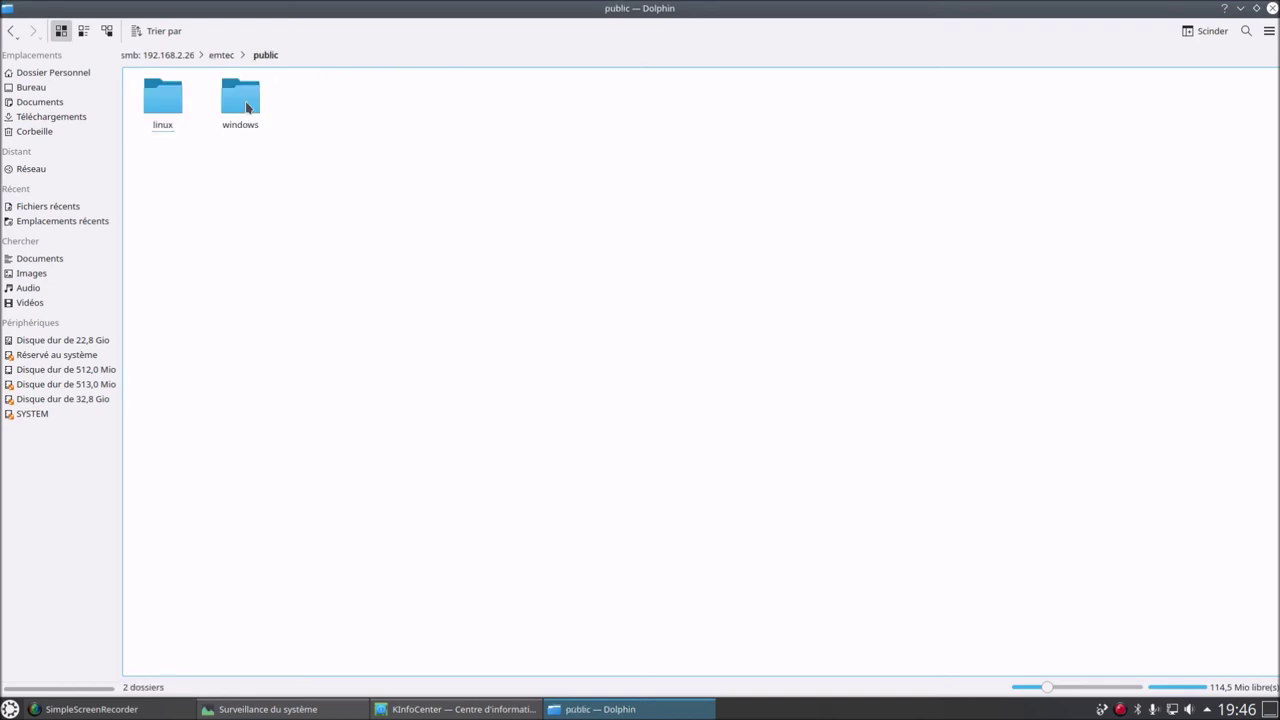
click(238, 104)
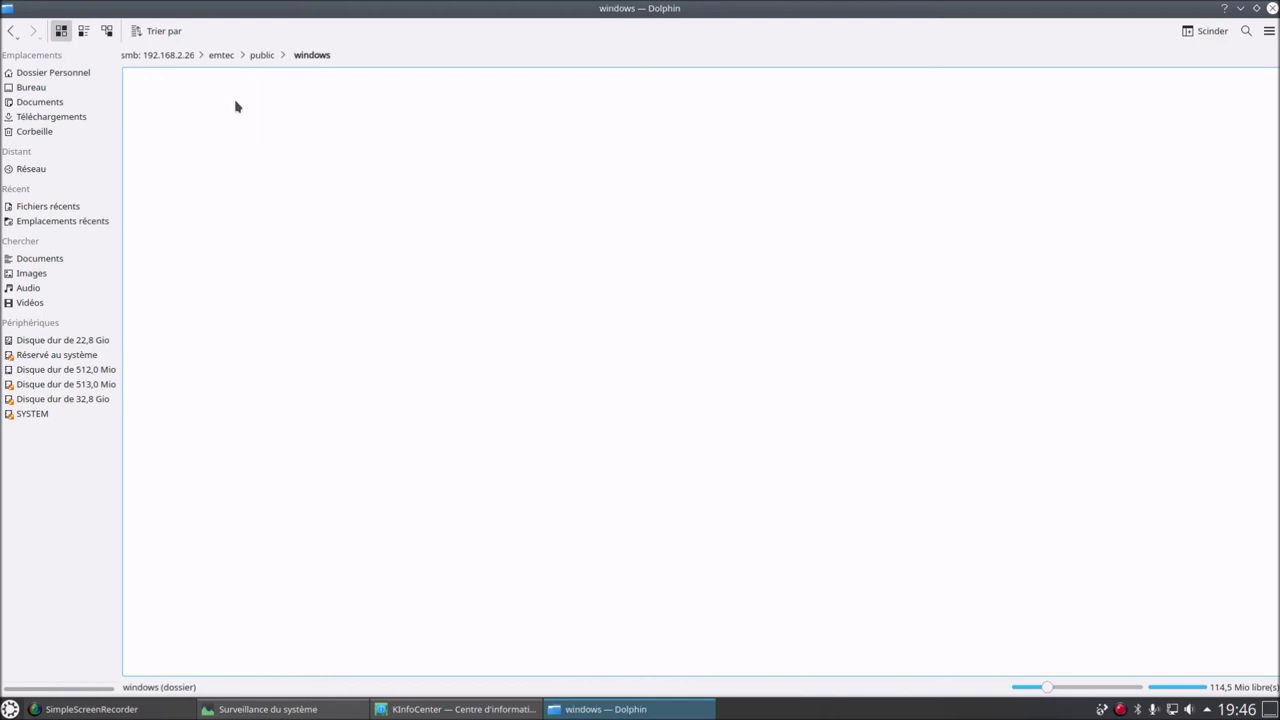
click(262, 55)
click(176, 106)
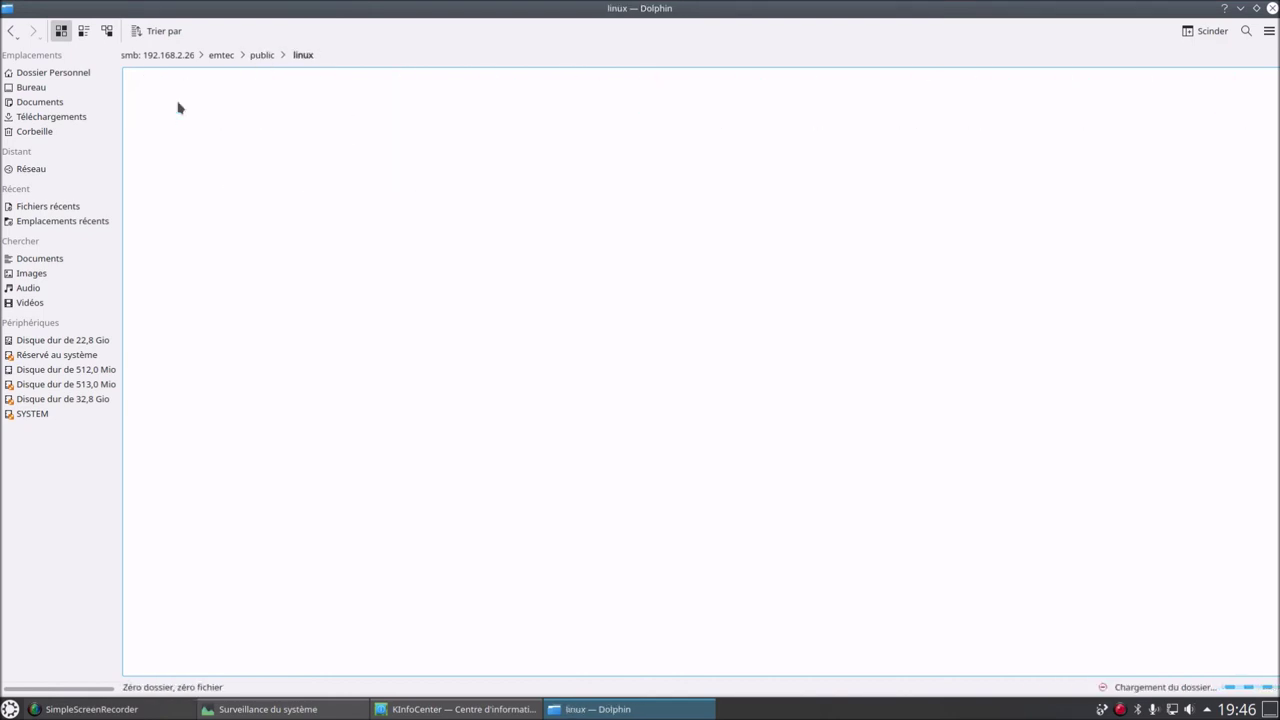
click(340, 189)
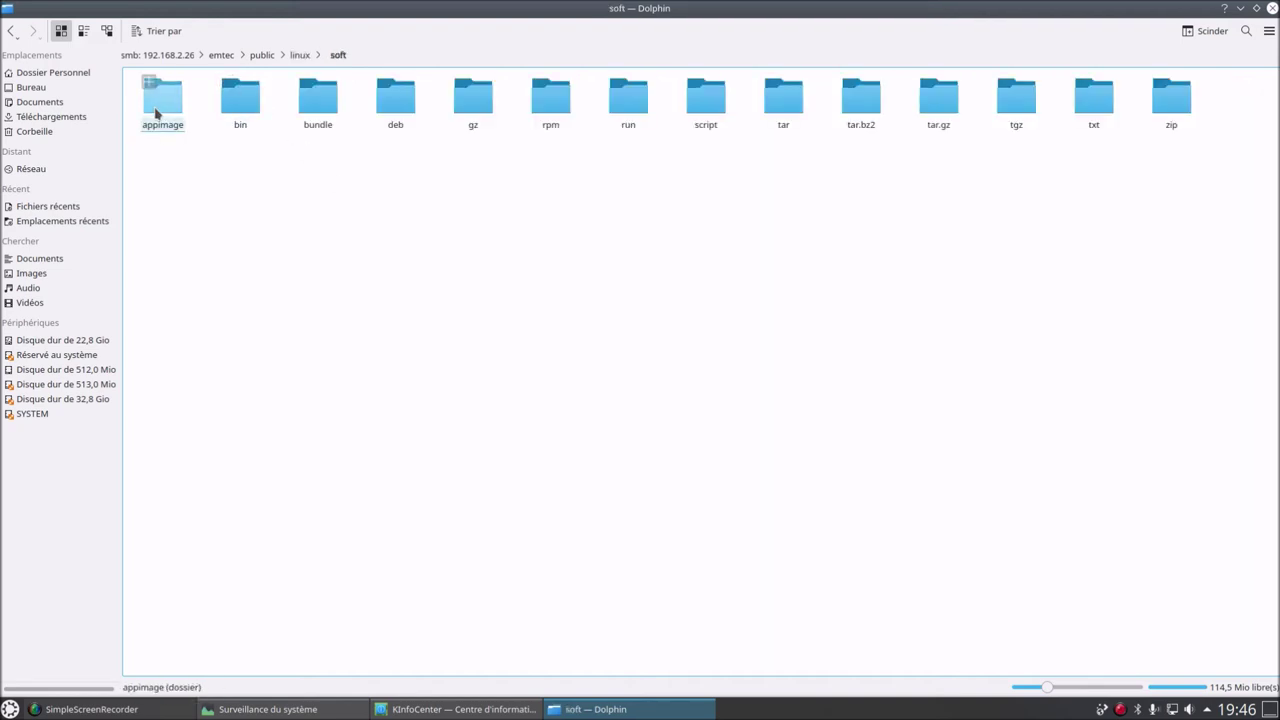
click(160, 102)
click(166, 107)
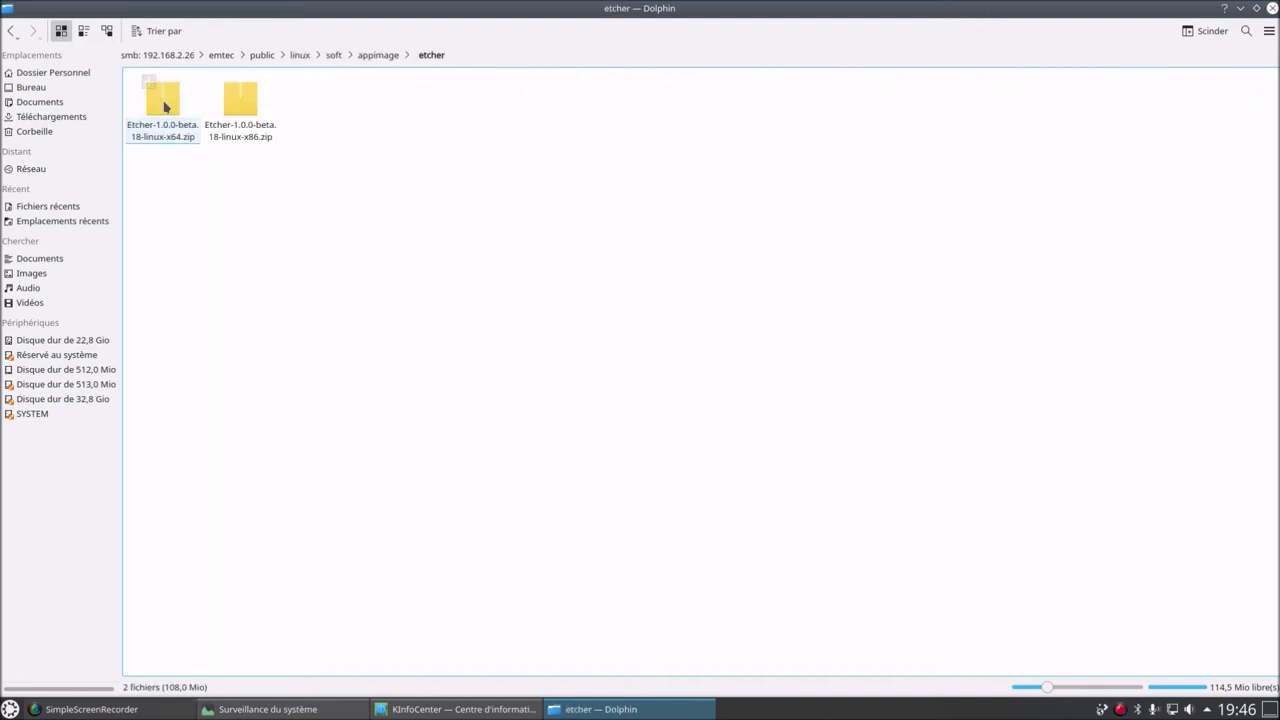
Copy Etcher-1.0.0-beta.18-linux-x64.zip and paste it into the local Bureau folder
right_click(164, 102)
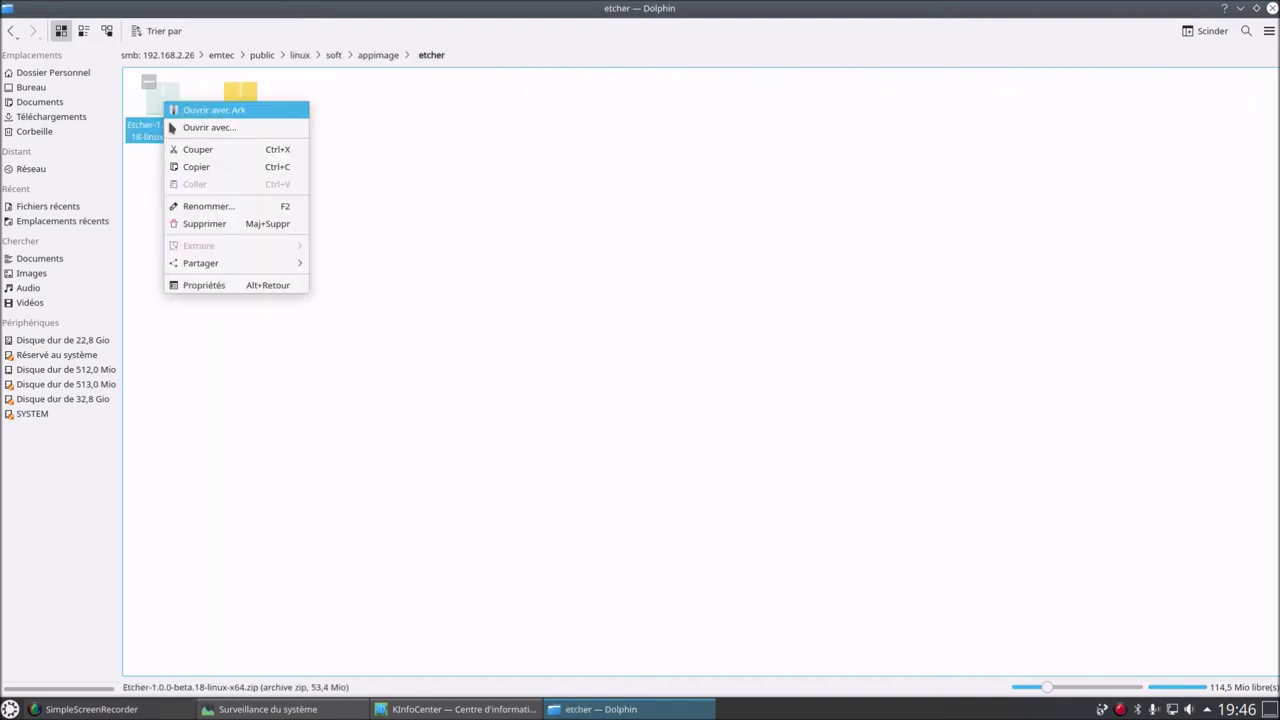
click(198, 173)
click(45, 89)
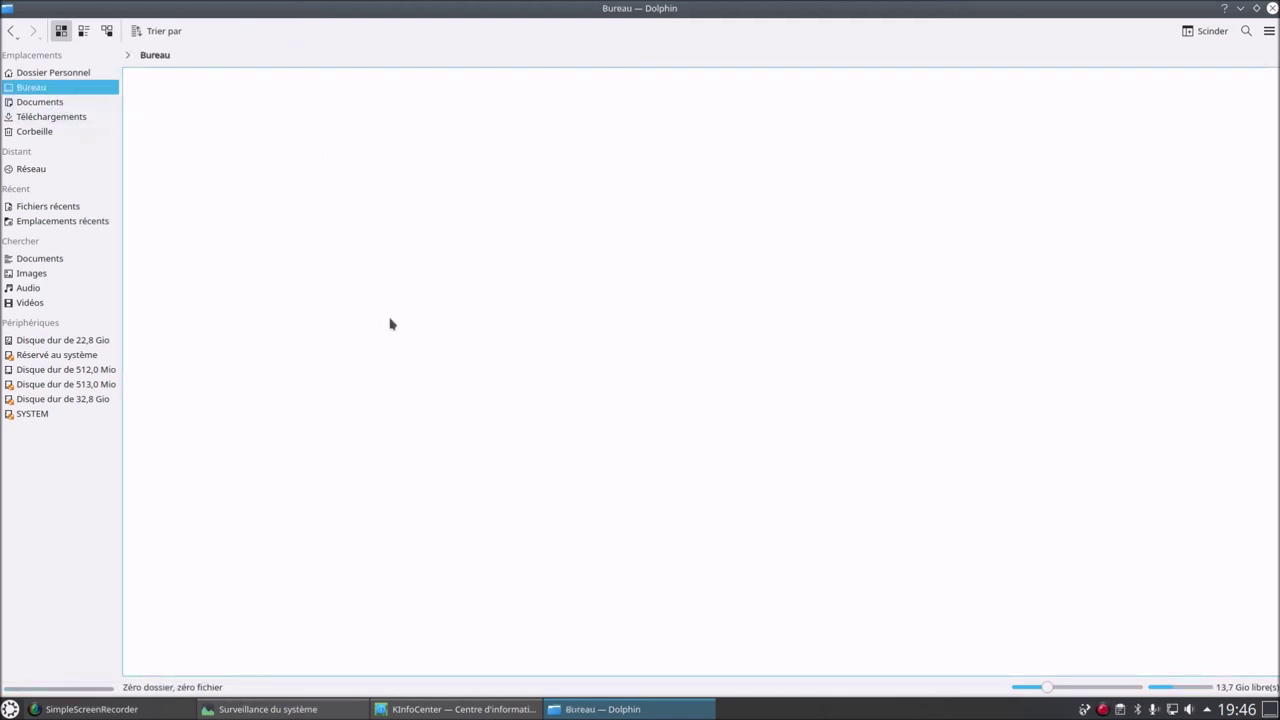
right_click(390, 323)
mouse_move(448, 428)
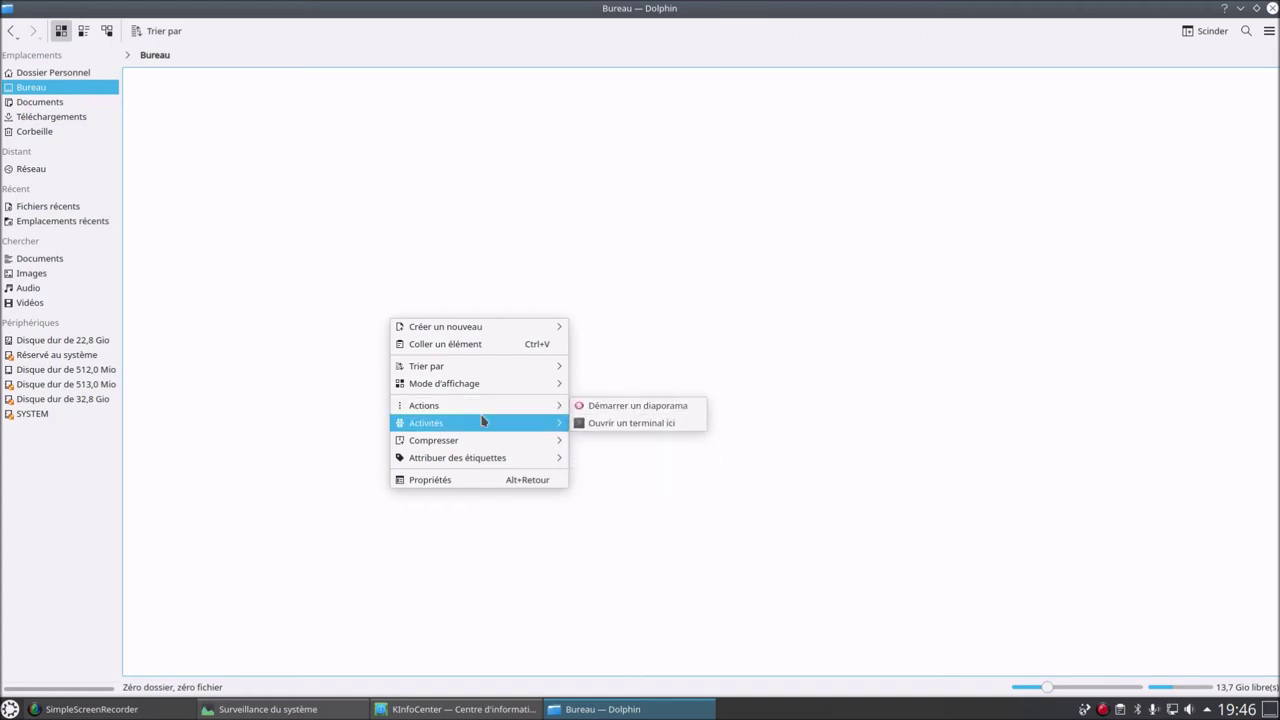
right_click(268, 380)
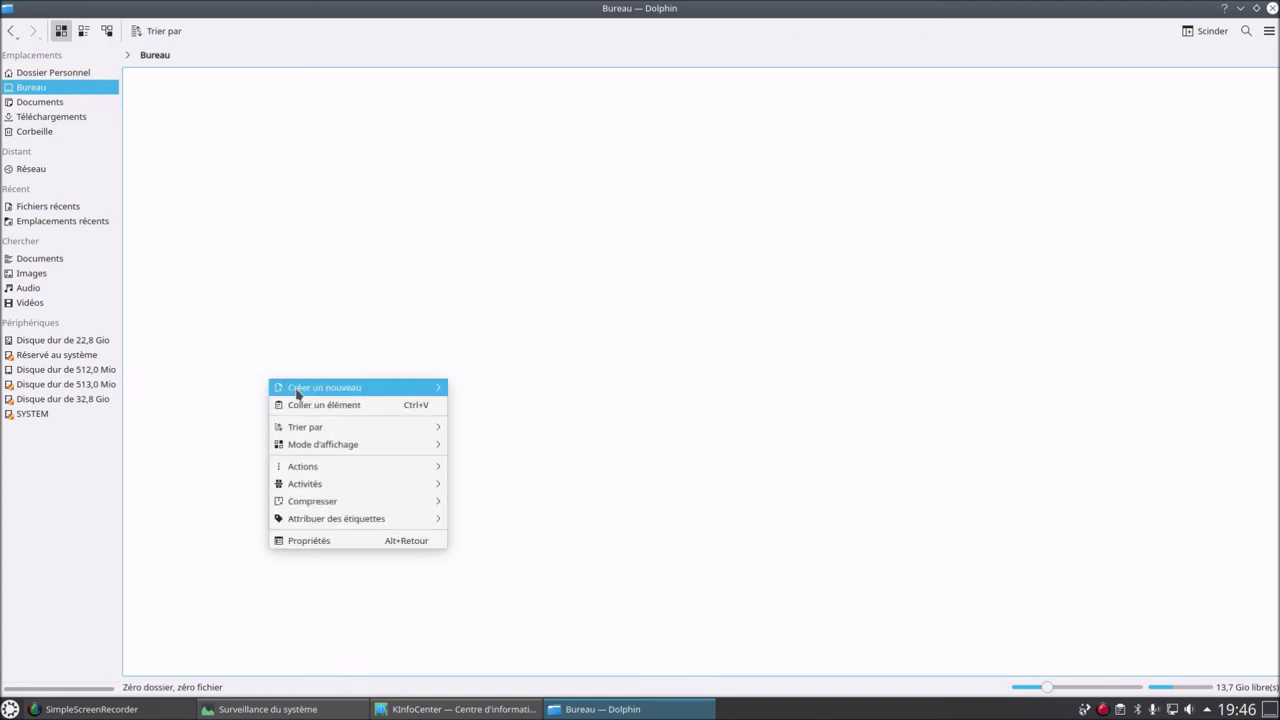
click(323, 404)
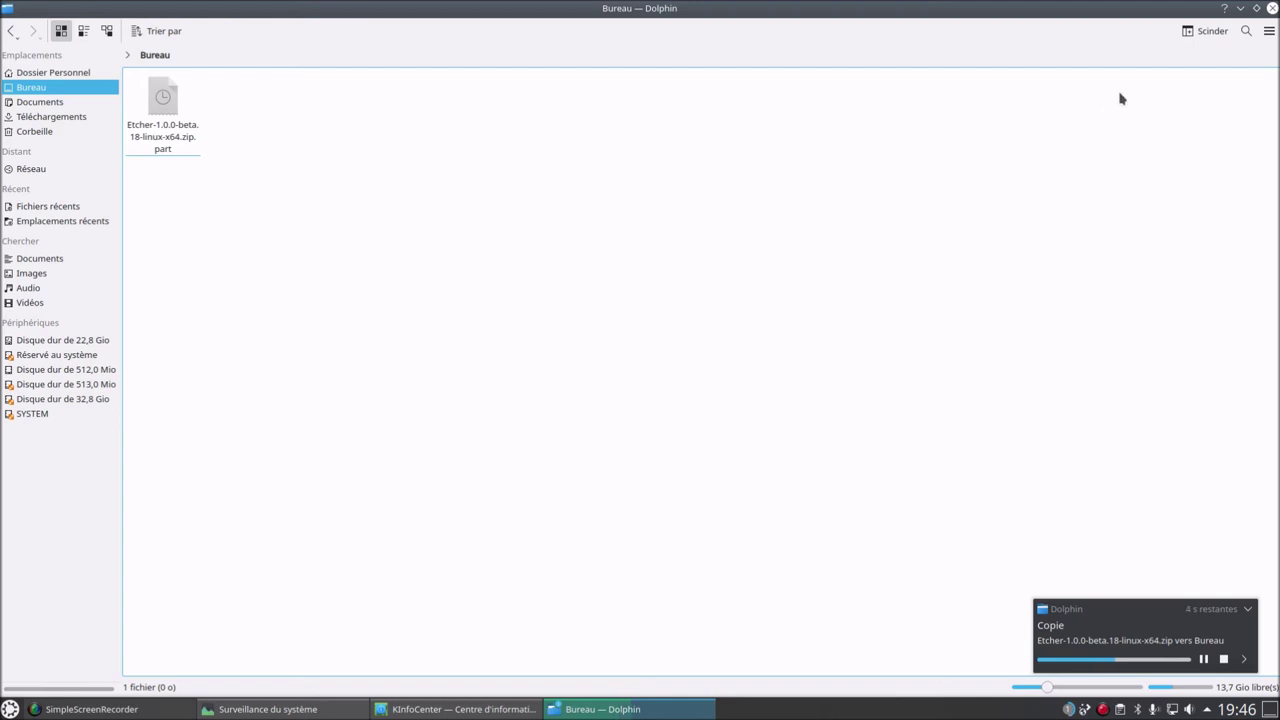
In KInfoCenter, revisit Samba and network pages, then view Wayland, X server and OpenGL information
click(457, 709)
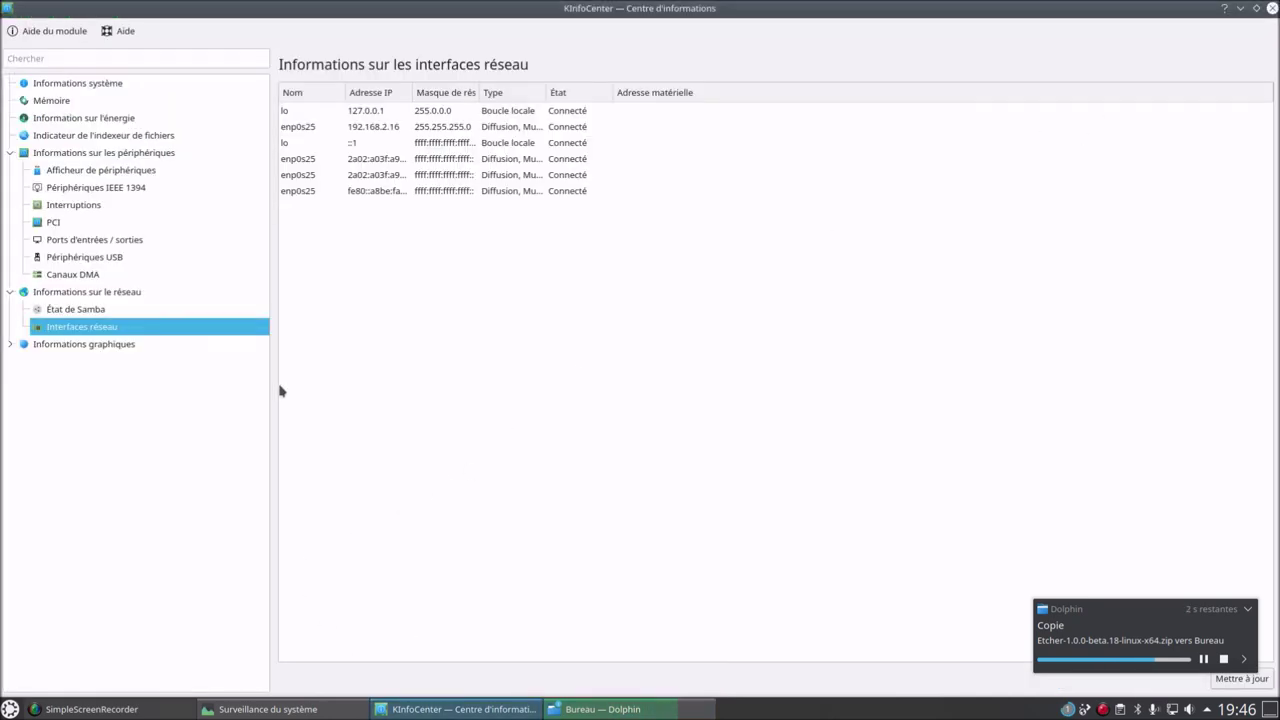
click(61, 312)
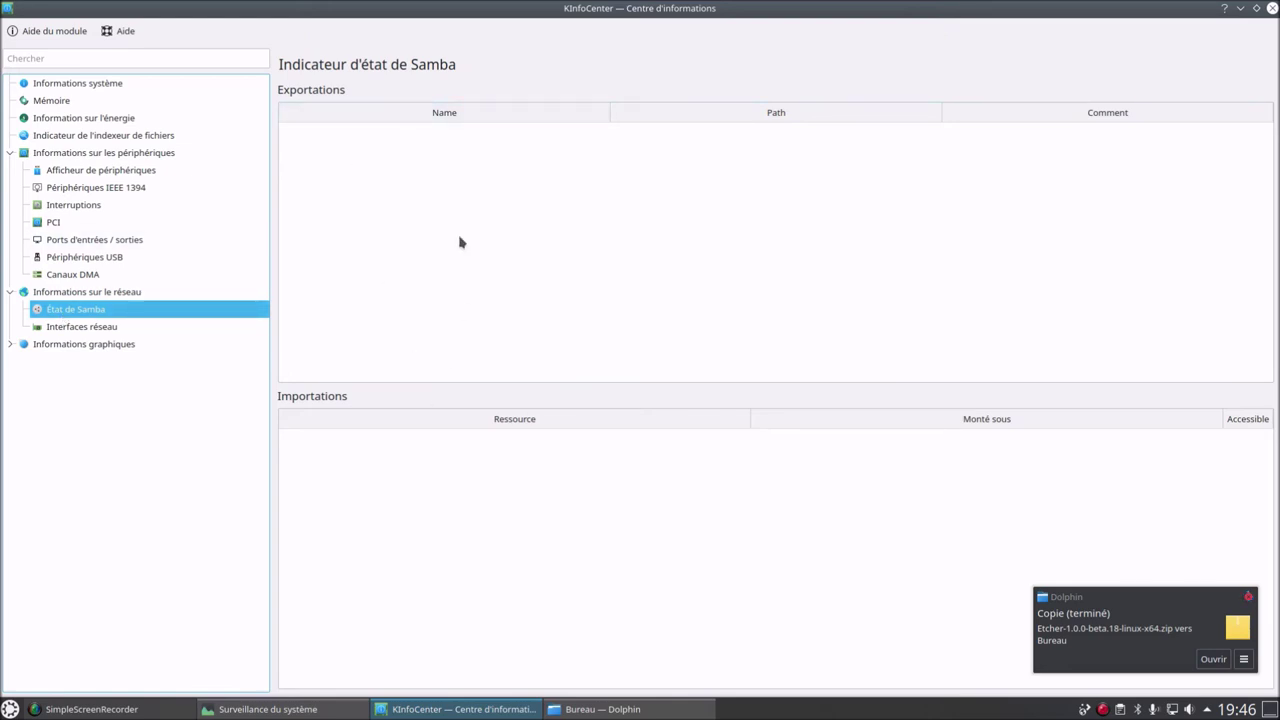
click(114, 332)
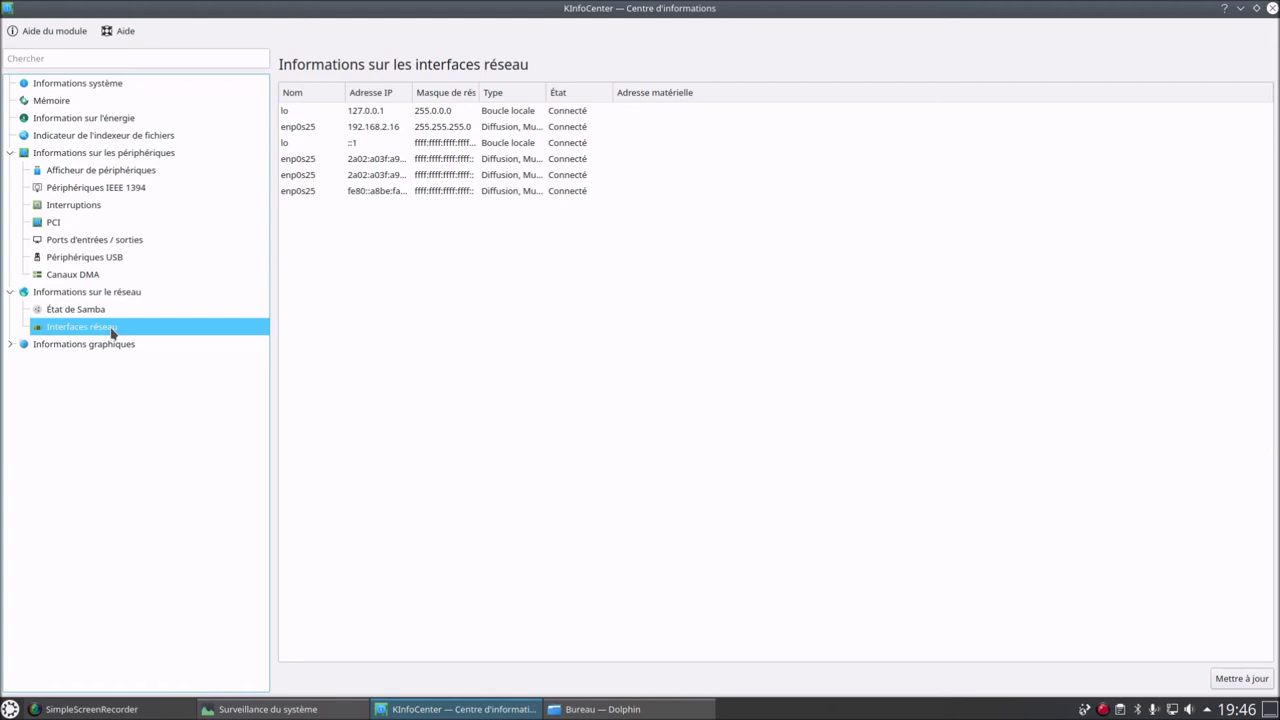
click(12, 346)
click(72, 363)
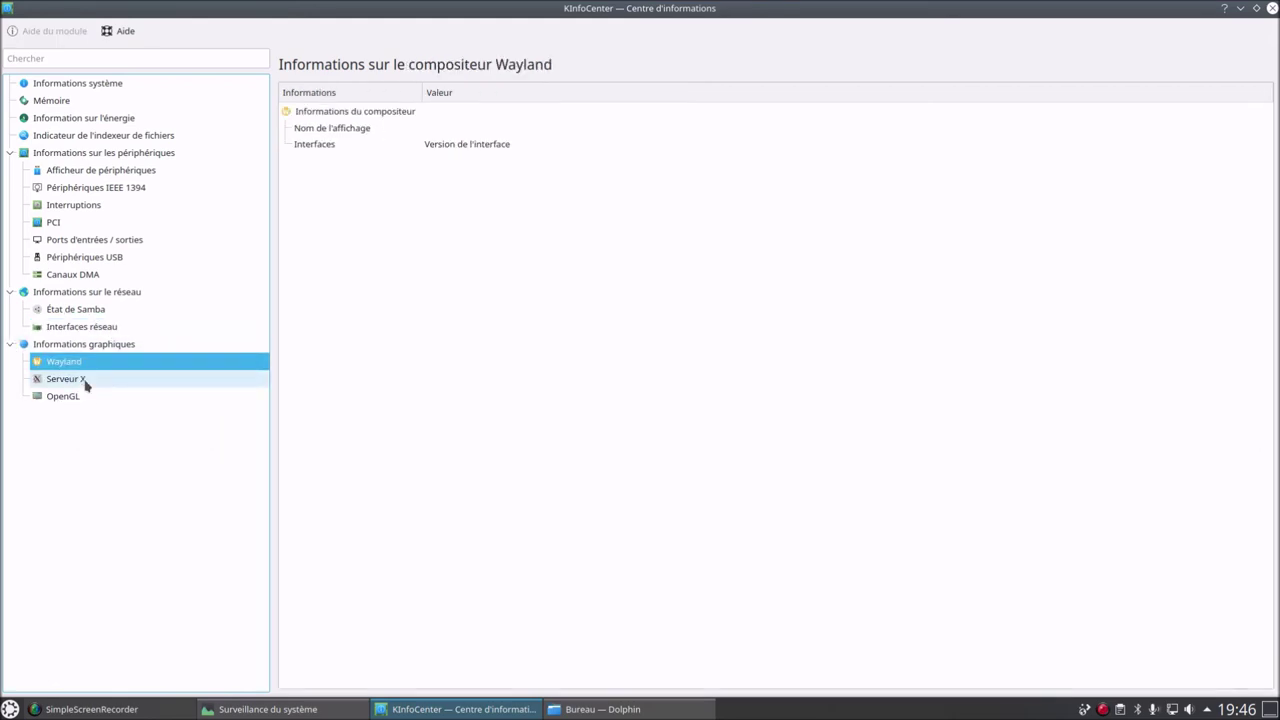
click(86, 382)
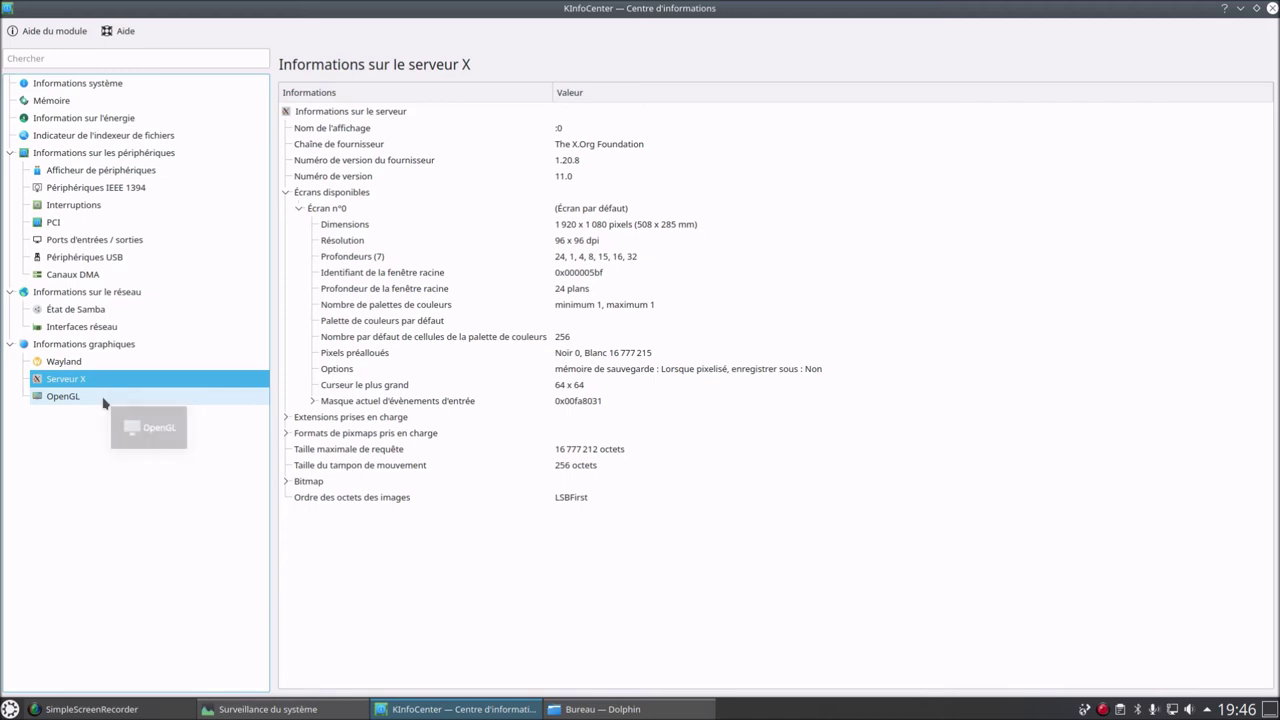
click(88, 404)
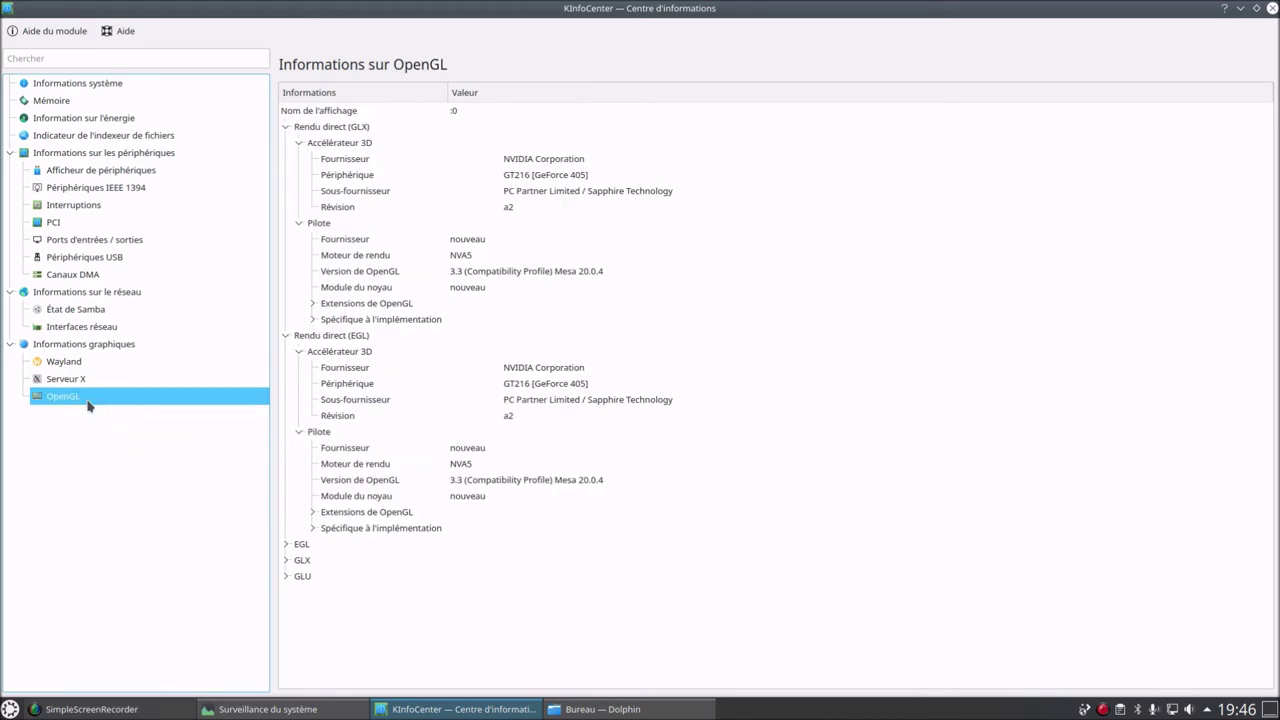
Close KInfoCenter and move the copied Etcher zip in Bureau to the trash
click(1272, 8)
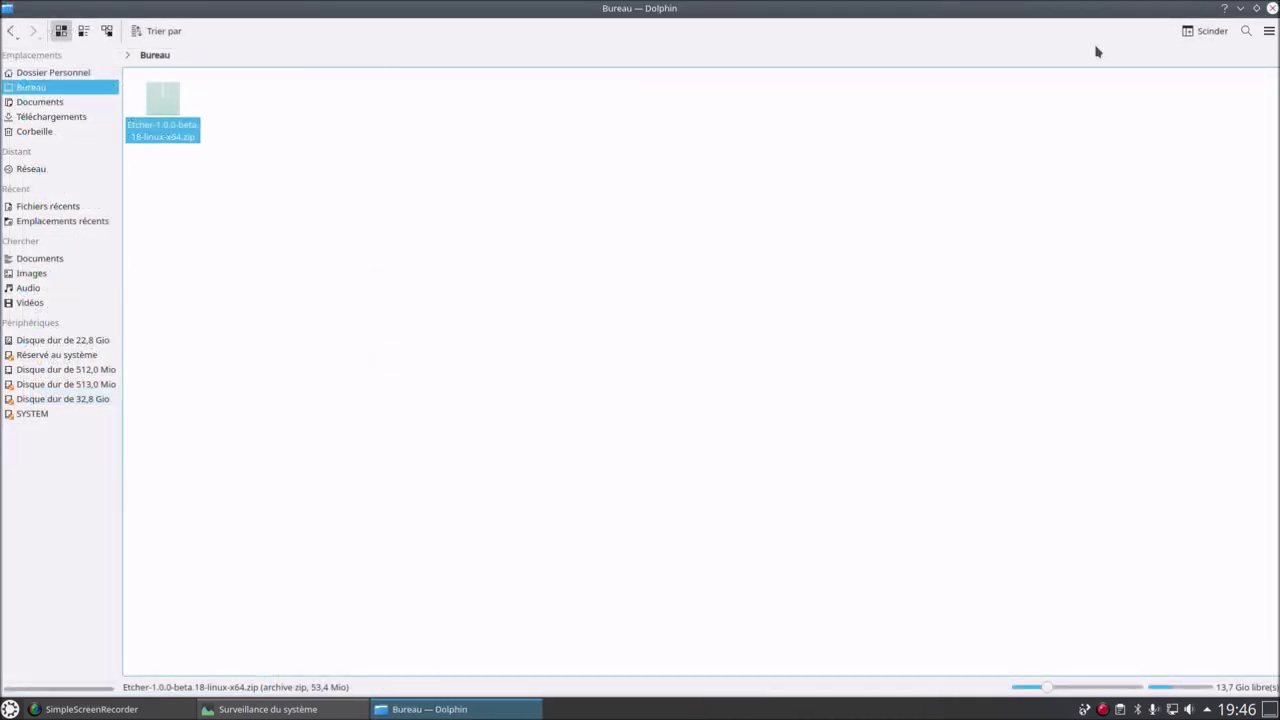
right_click(155, 116)
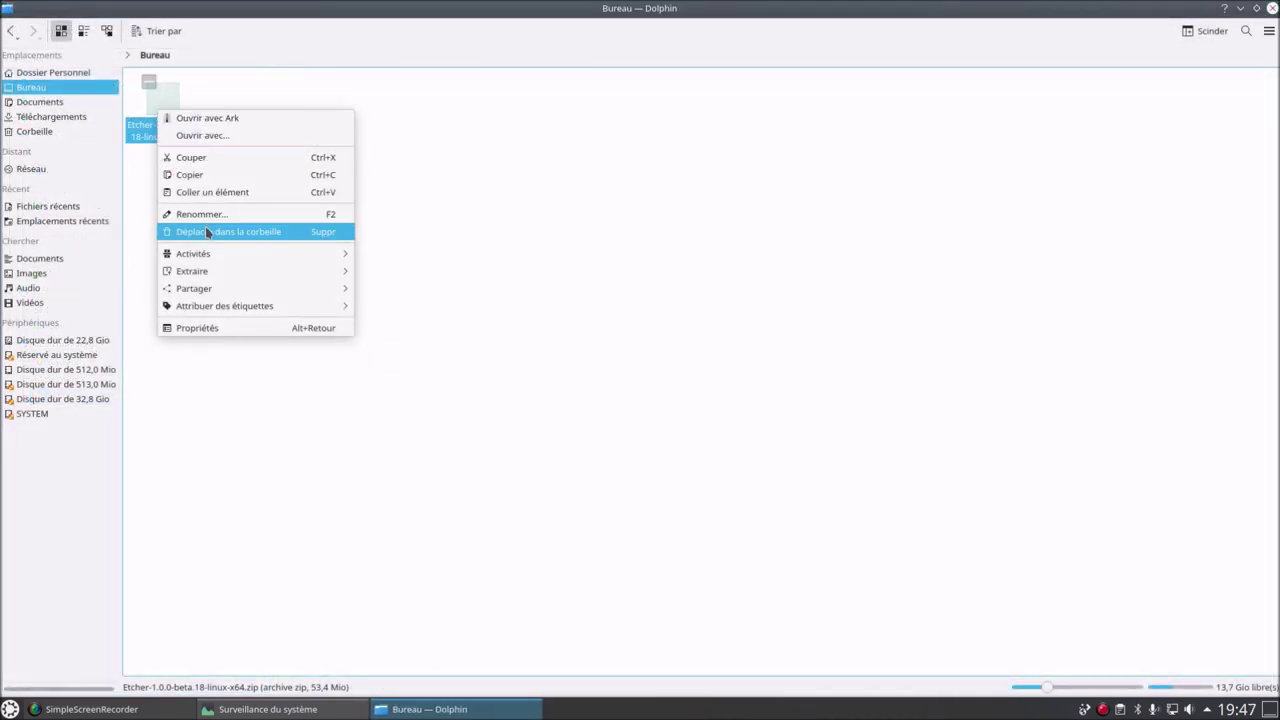
click(209, 232)
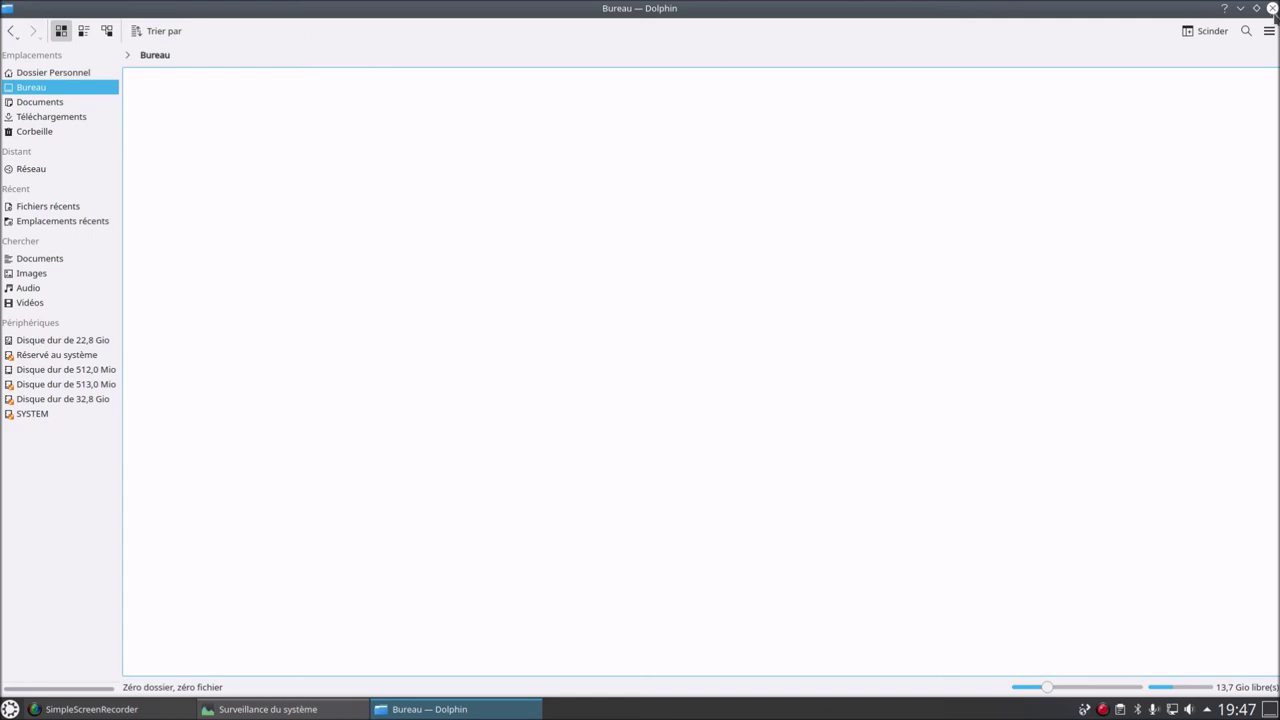
Close Dolphin and bring up the launcher's Système menu
click(1272, 8)
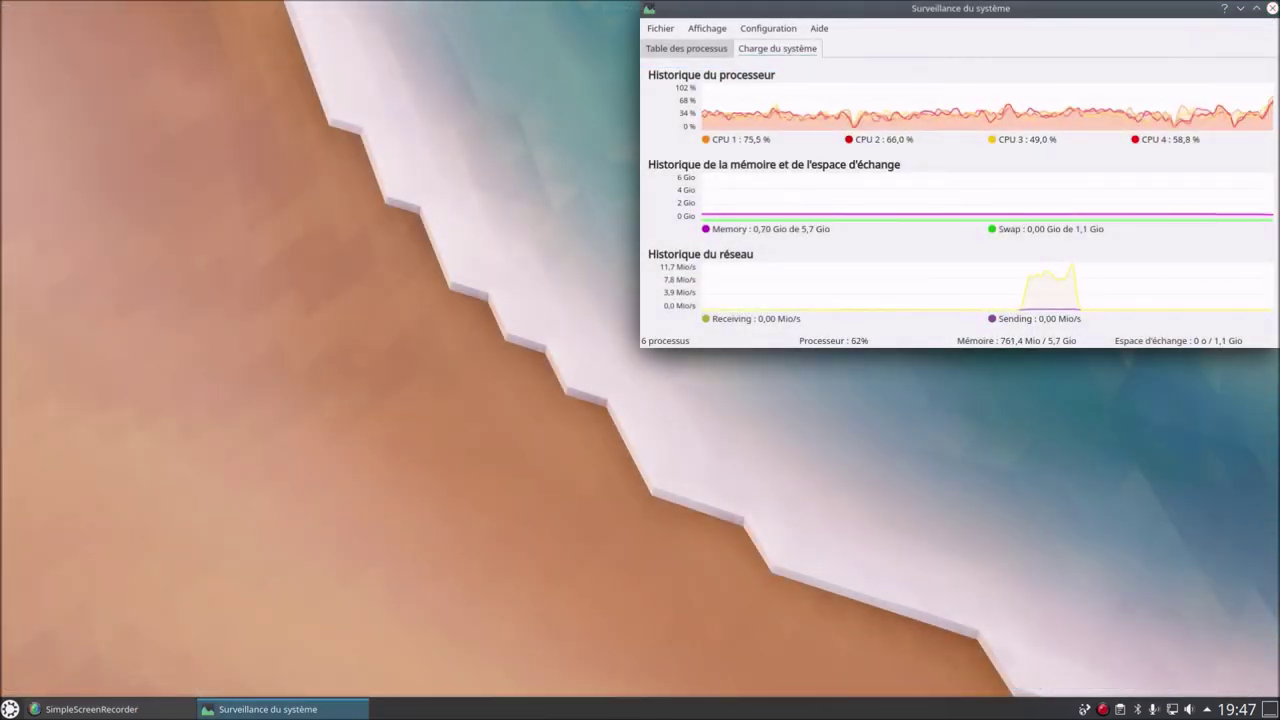
click(10, 709)
mouse_move(110, 587)
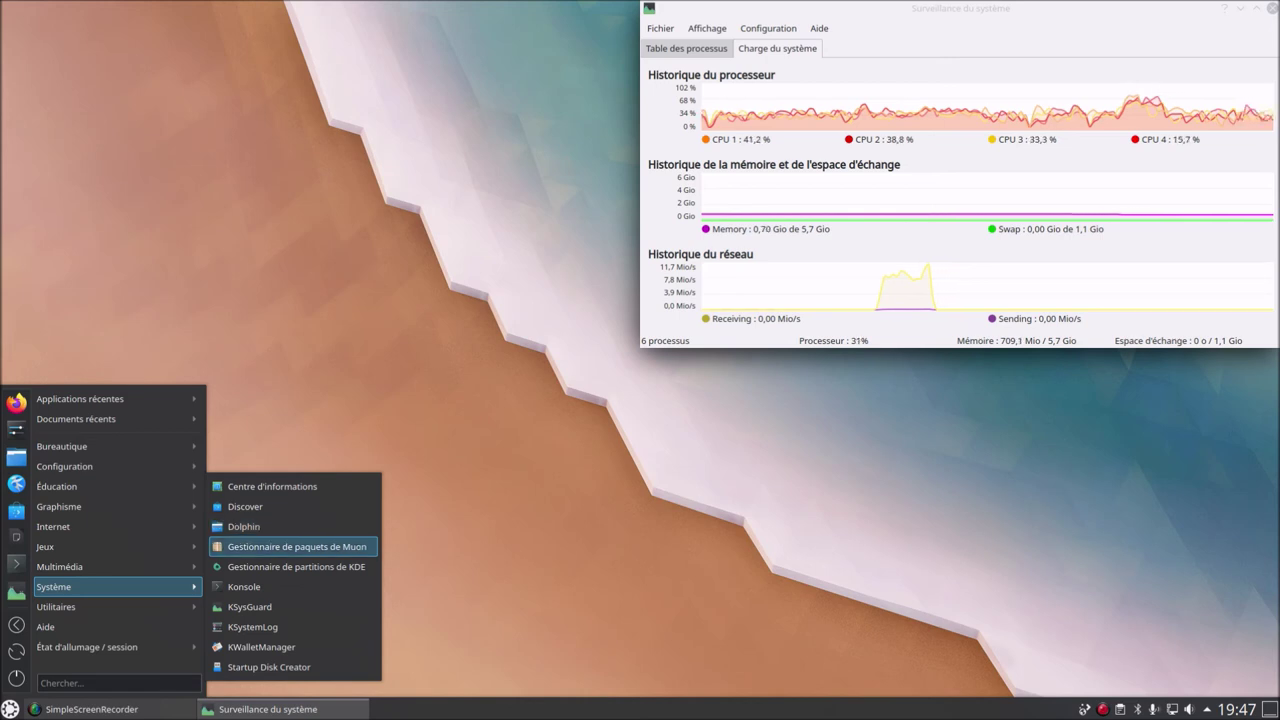
Launch Gestionnaire de paquets de Muon from Système, centre its window and maximize it
drag(297, 546, 348, 549)
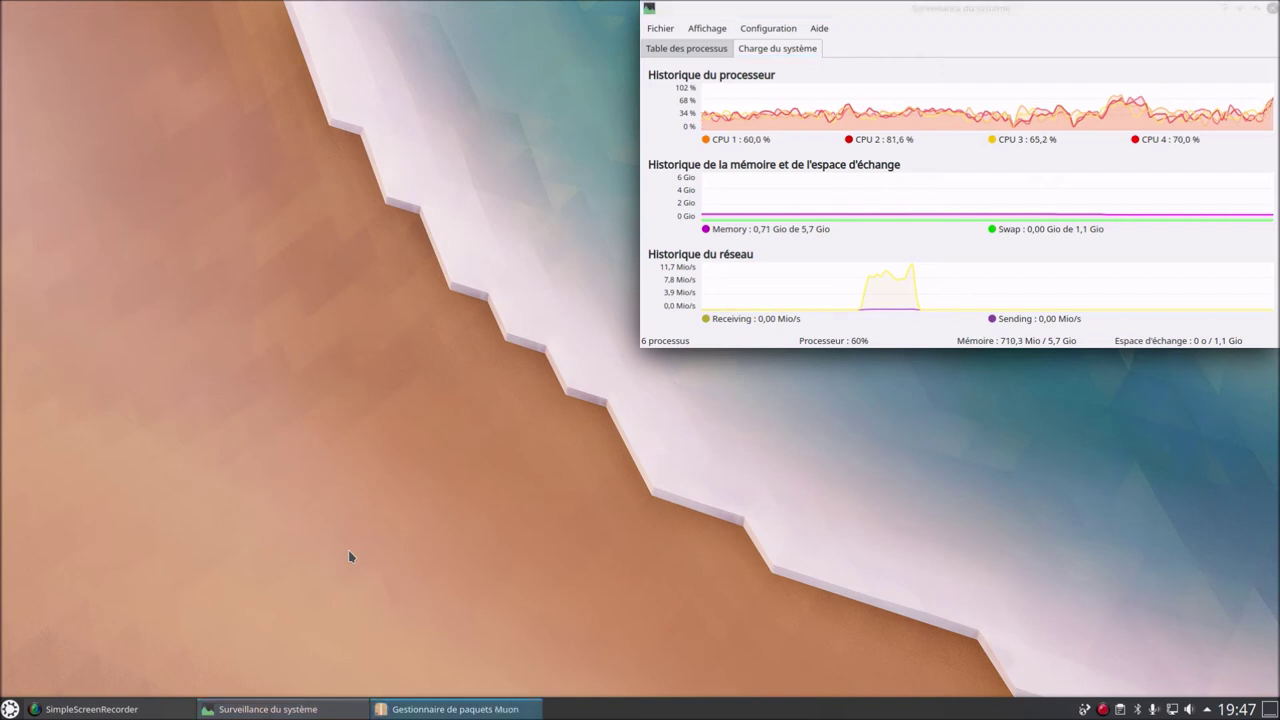
drag(248, 8, 638, 203)
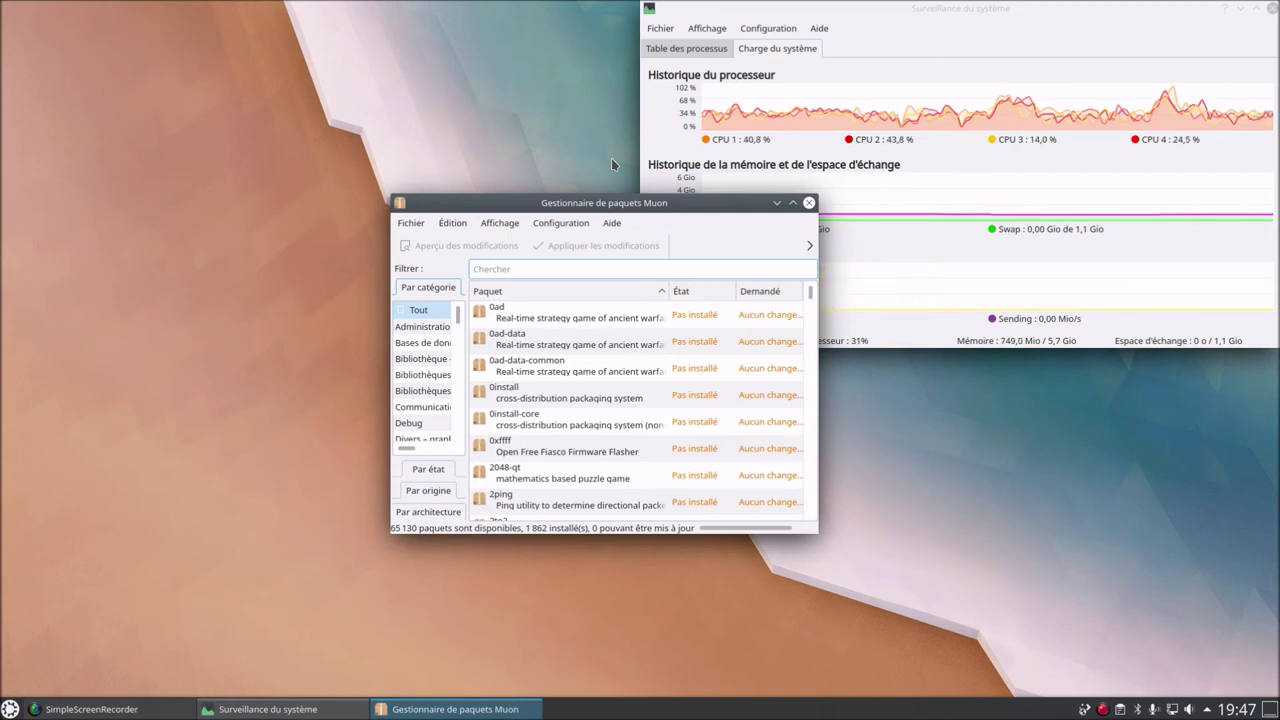
click(793, 202)
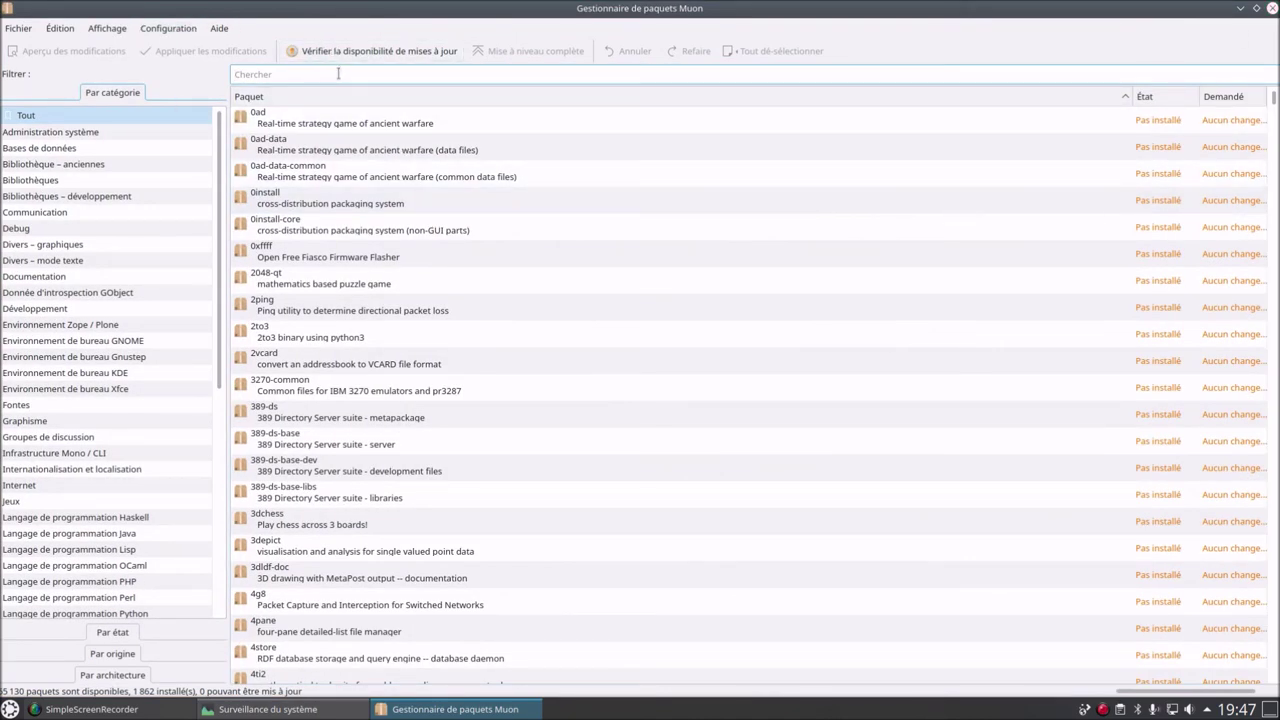
Search packages for 'simple scree' and view deepin-screen-recorder's details
text(simple)
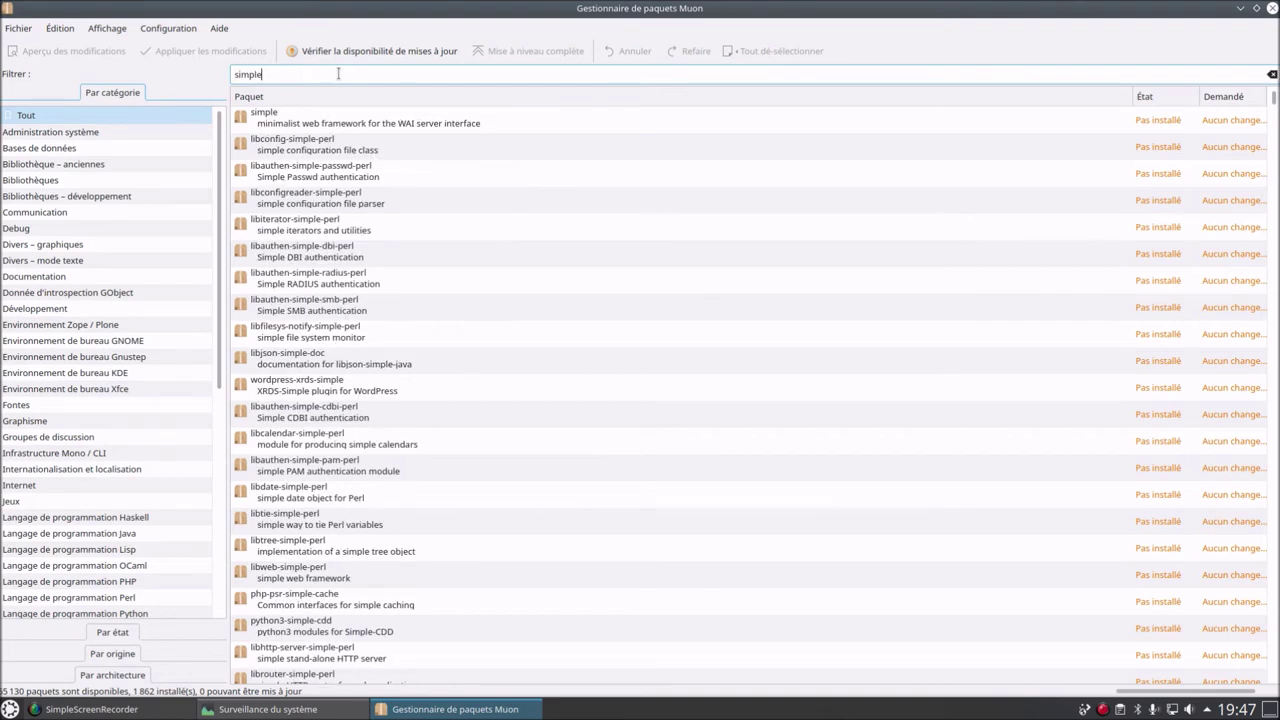
text( scree)
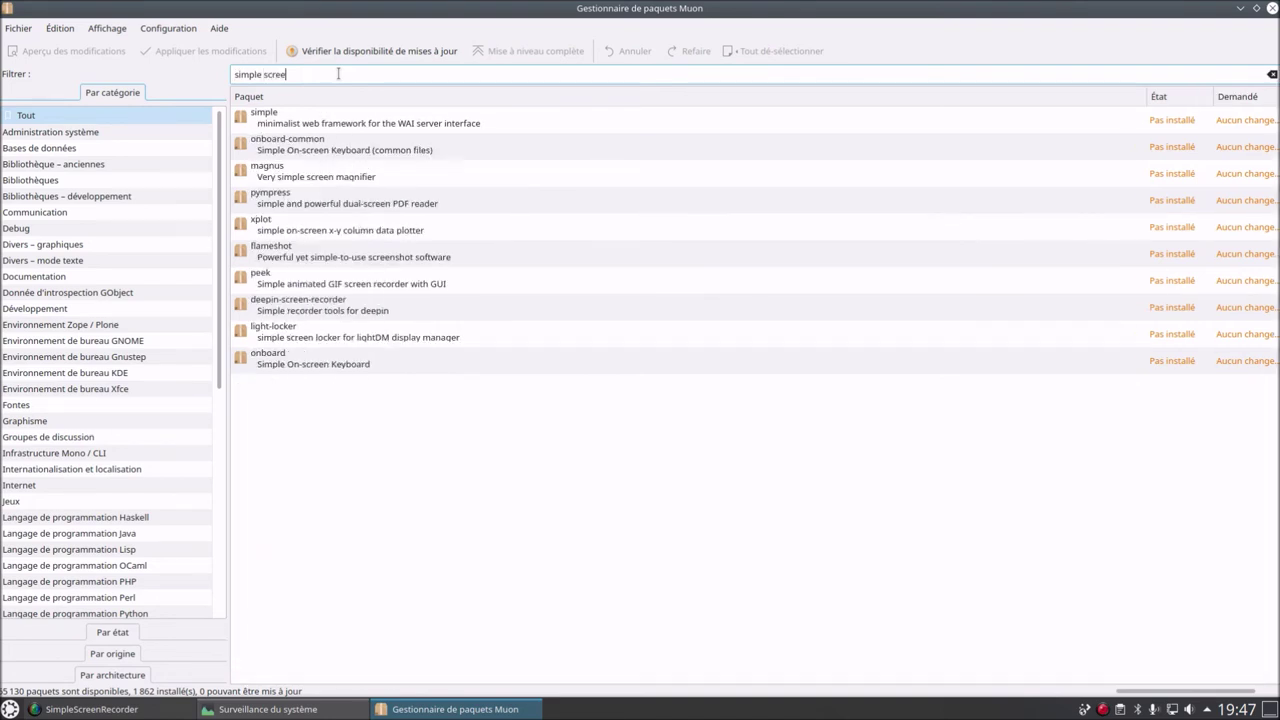
click(274, 316)
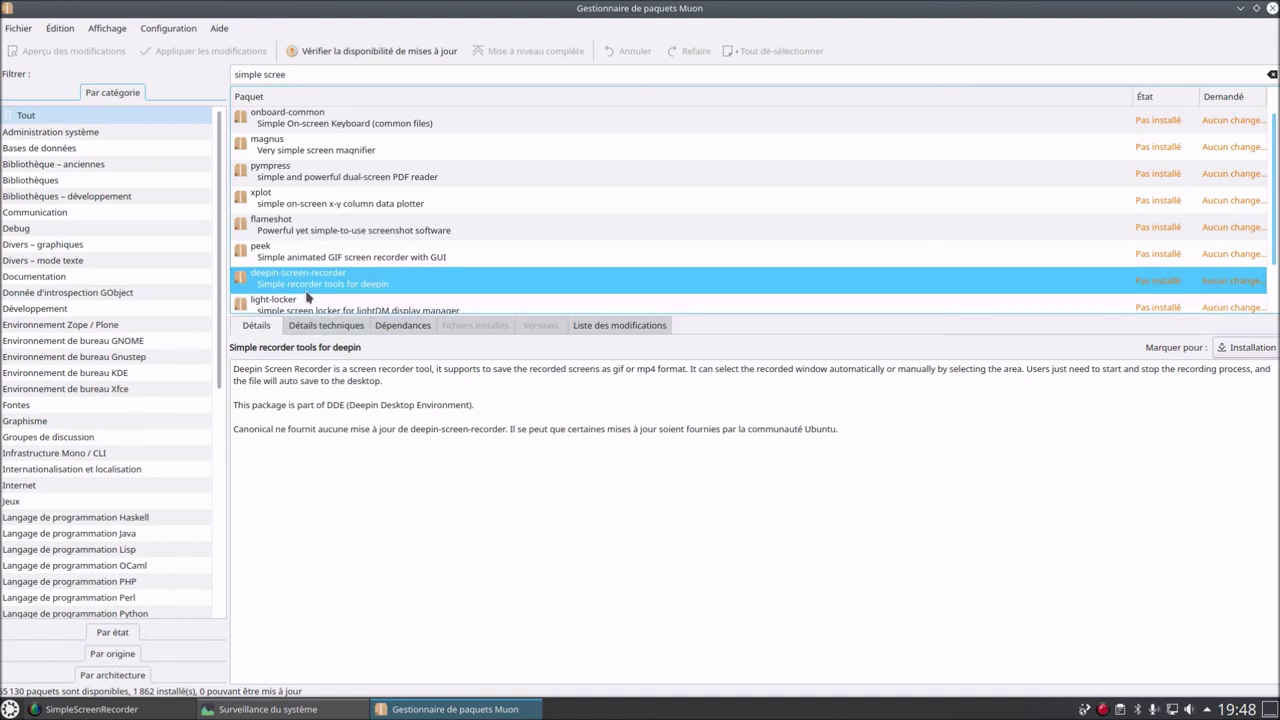
scroll(340, 280, down, 1)
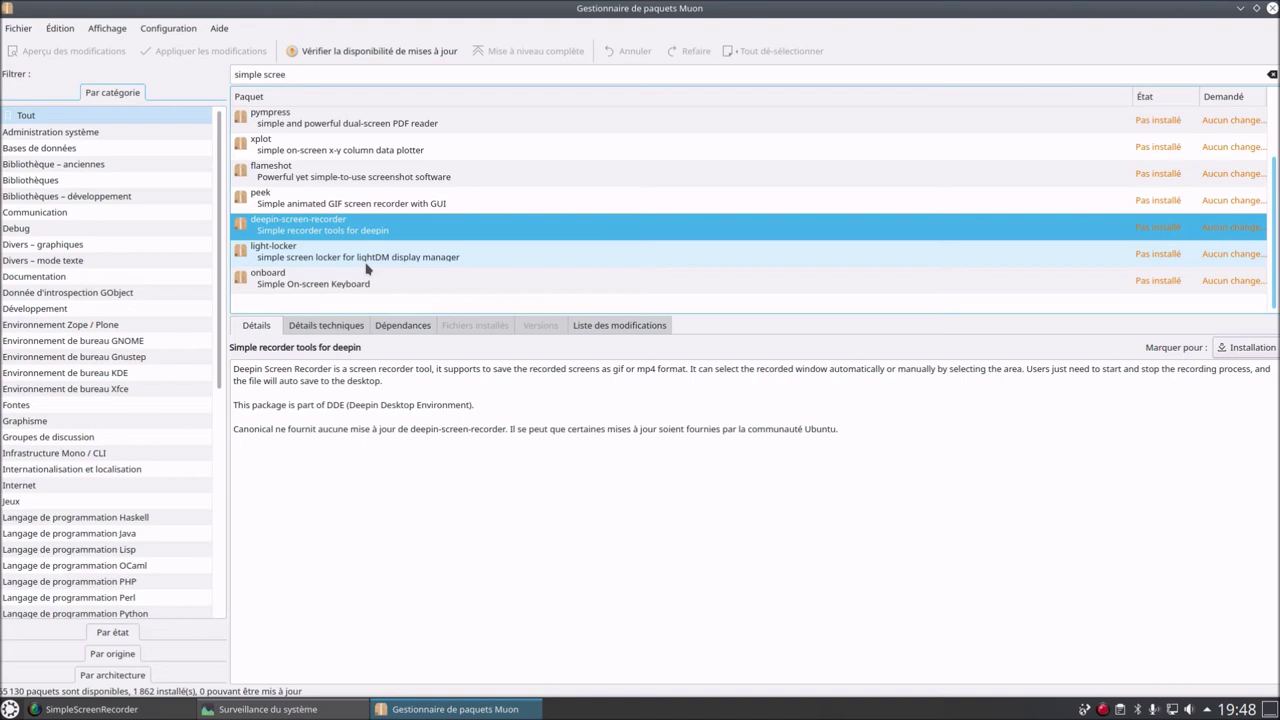
scroll(367, 268, up, 1)
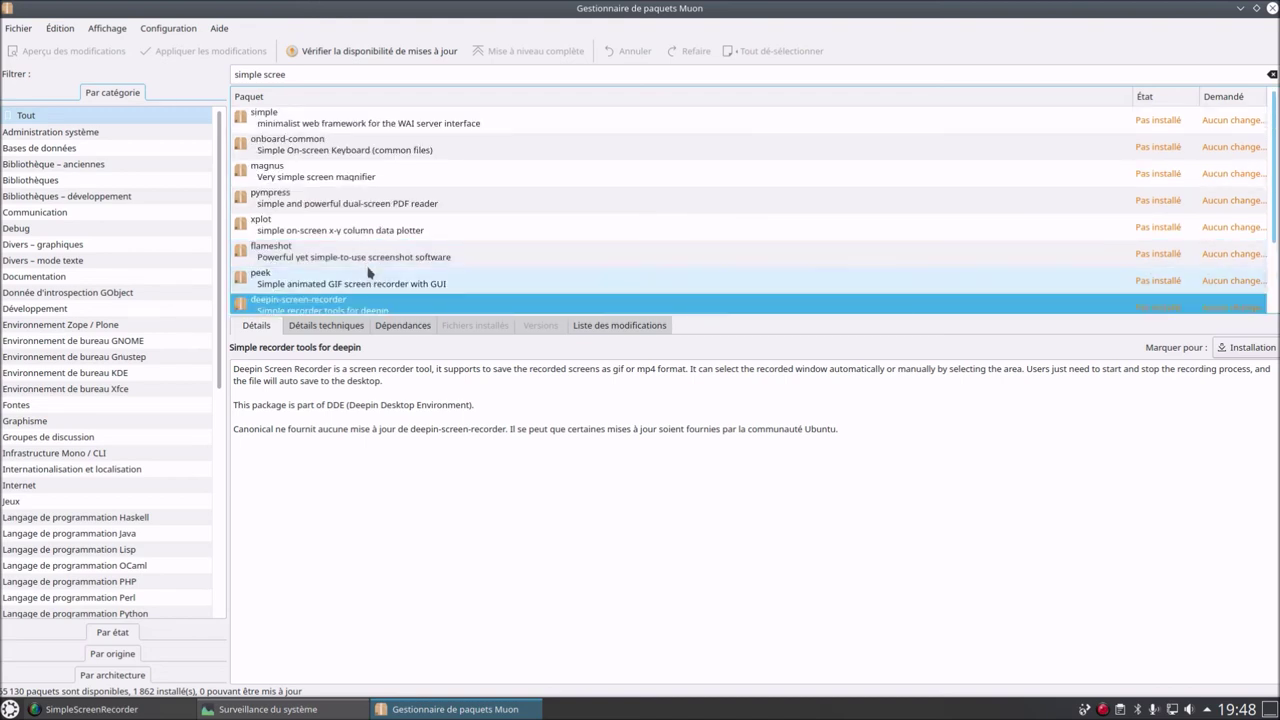
scroll(367, 270, down, 1)
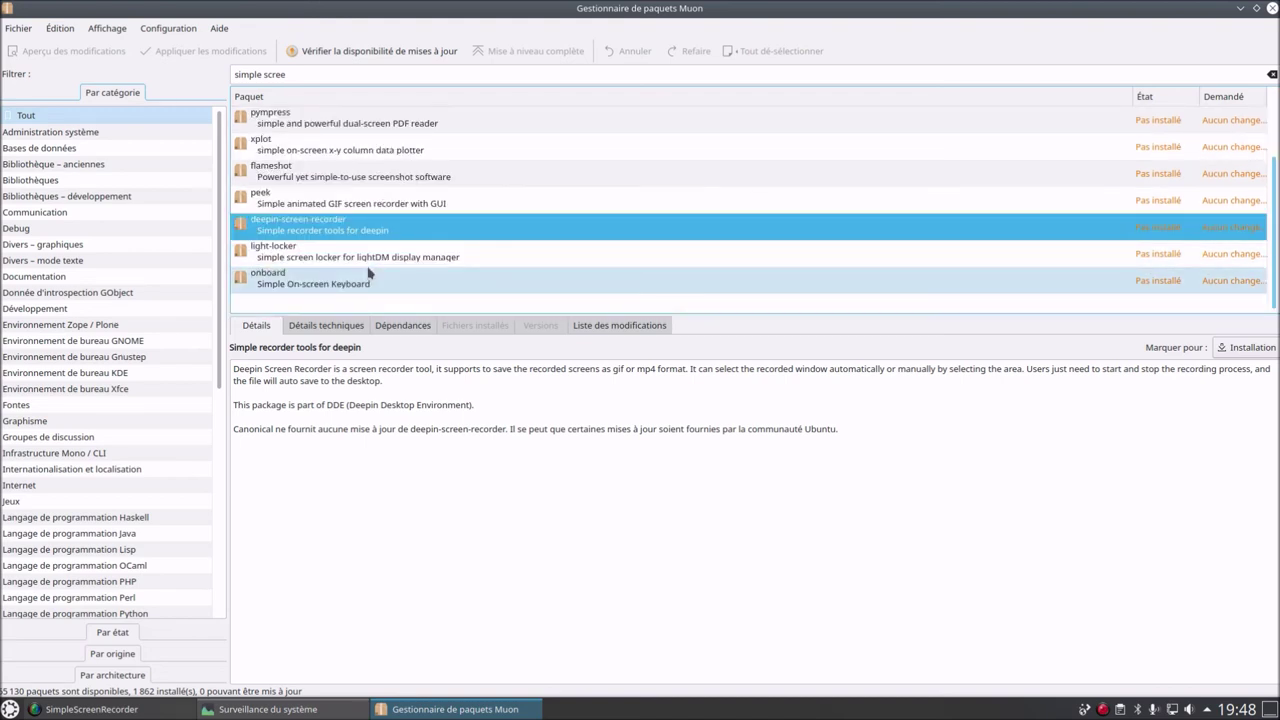
scroll(367, 271, up, 1)
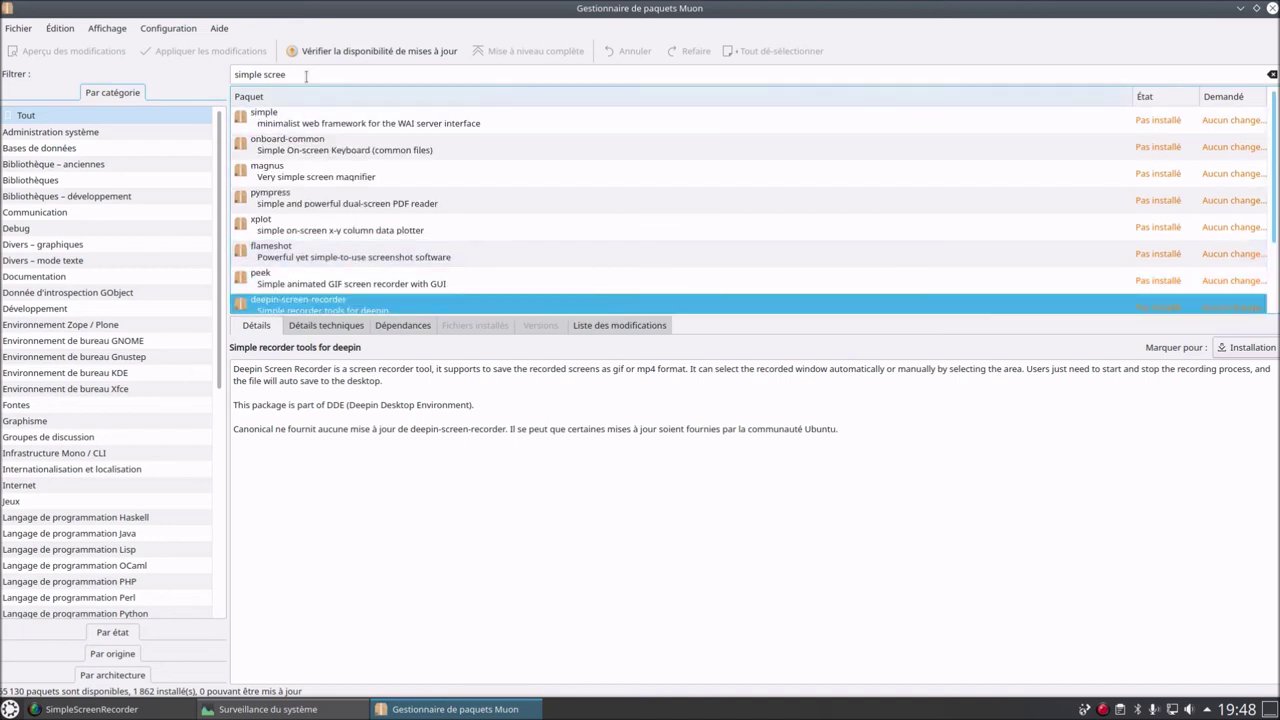
Extend the search to 'simple screen recorder' and select the whole search text
click(314, 74)
click(314, 74)
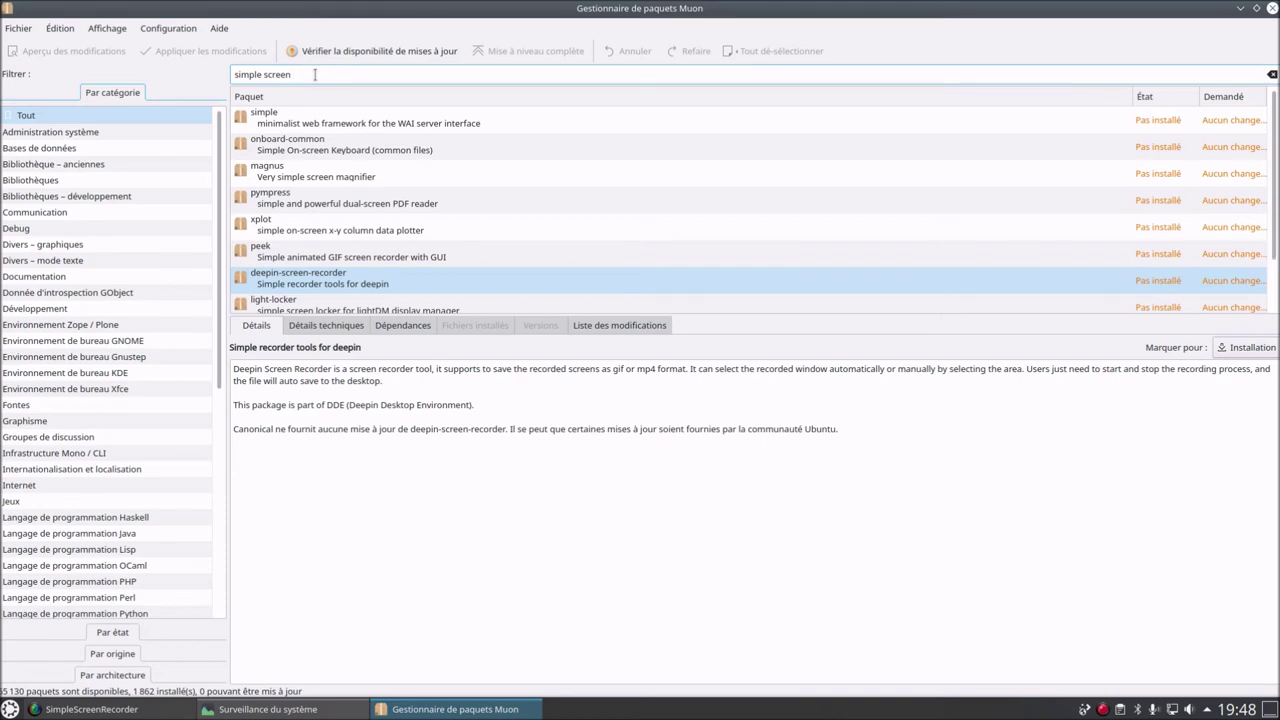
text(recorde)
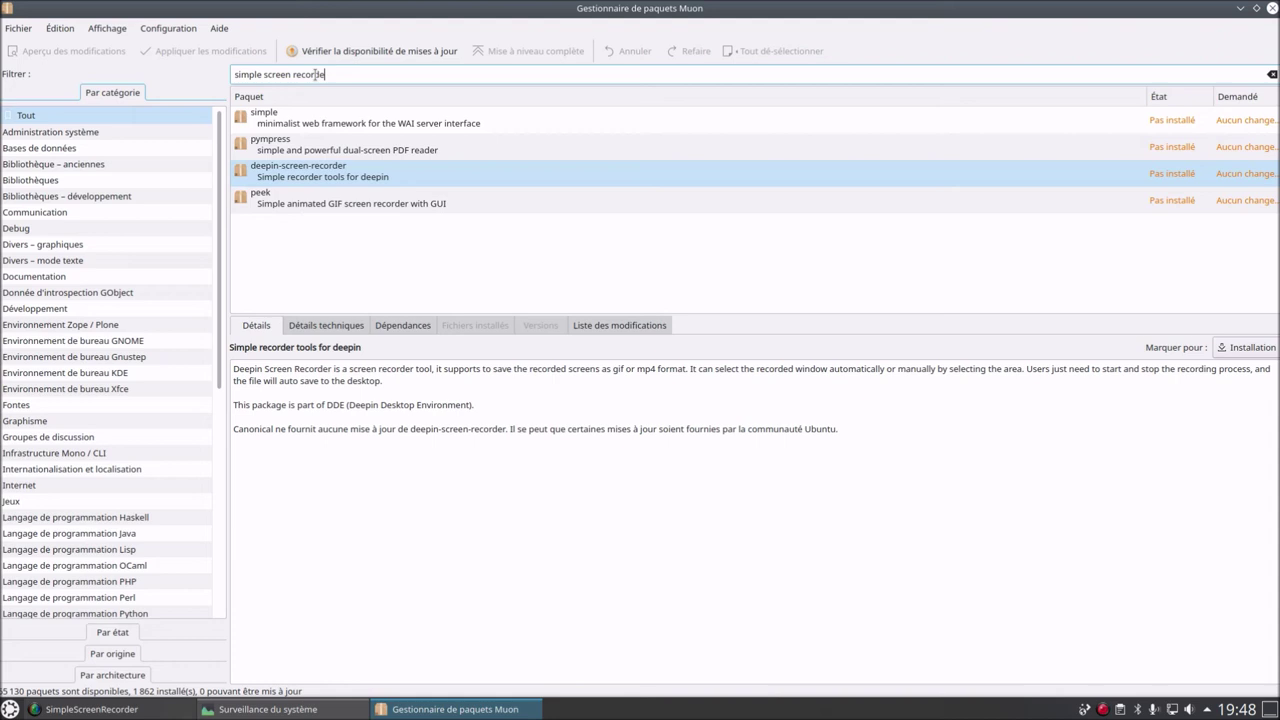
text(r)
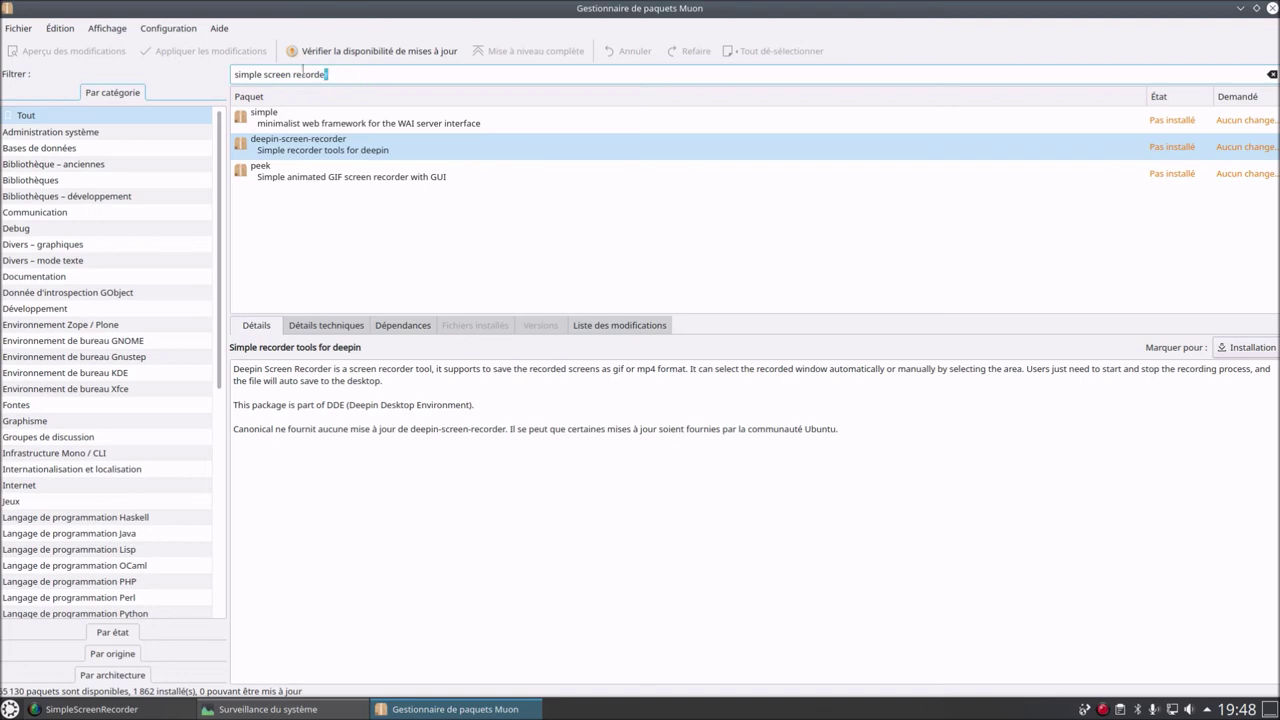
triple_click(254, 68)
Search 'recorder', find simplescreenrecorder marked installed in the results, then close Muon
key(BackSpace)
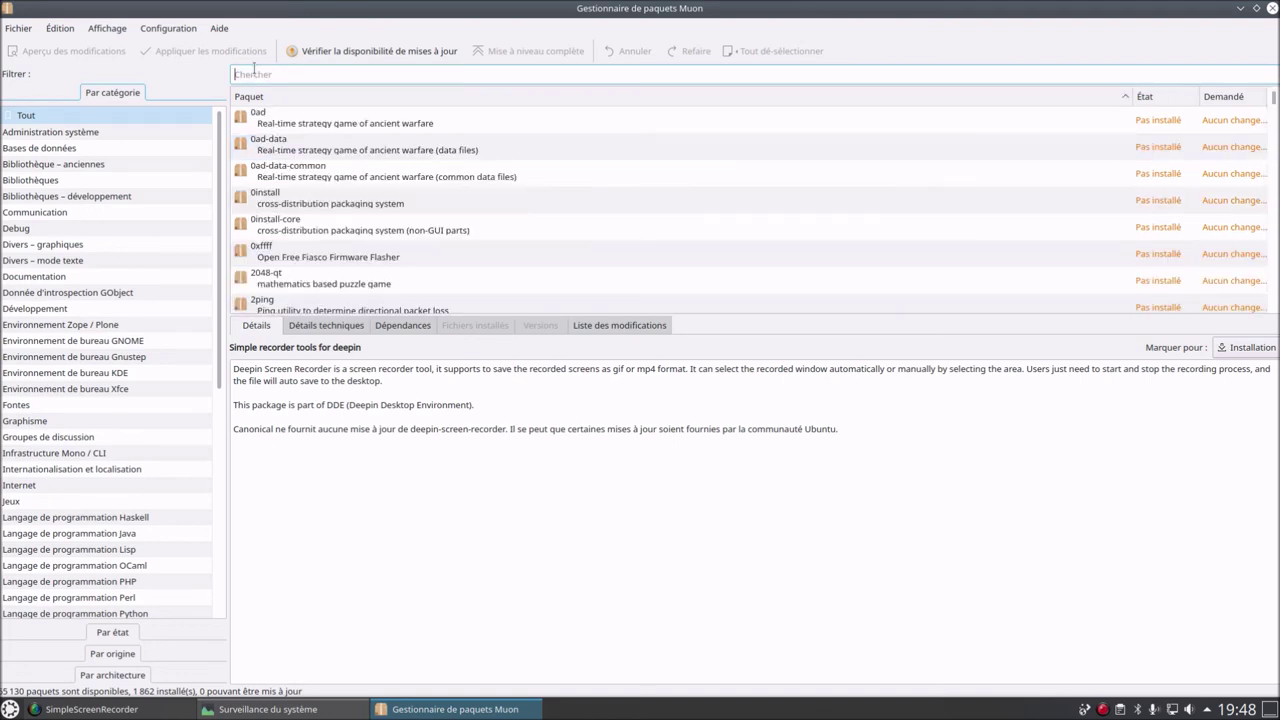
text(recor)
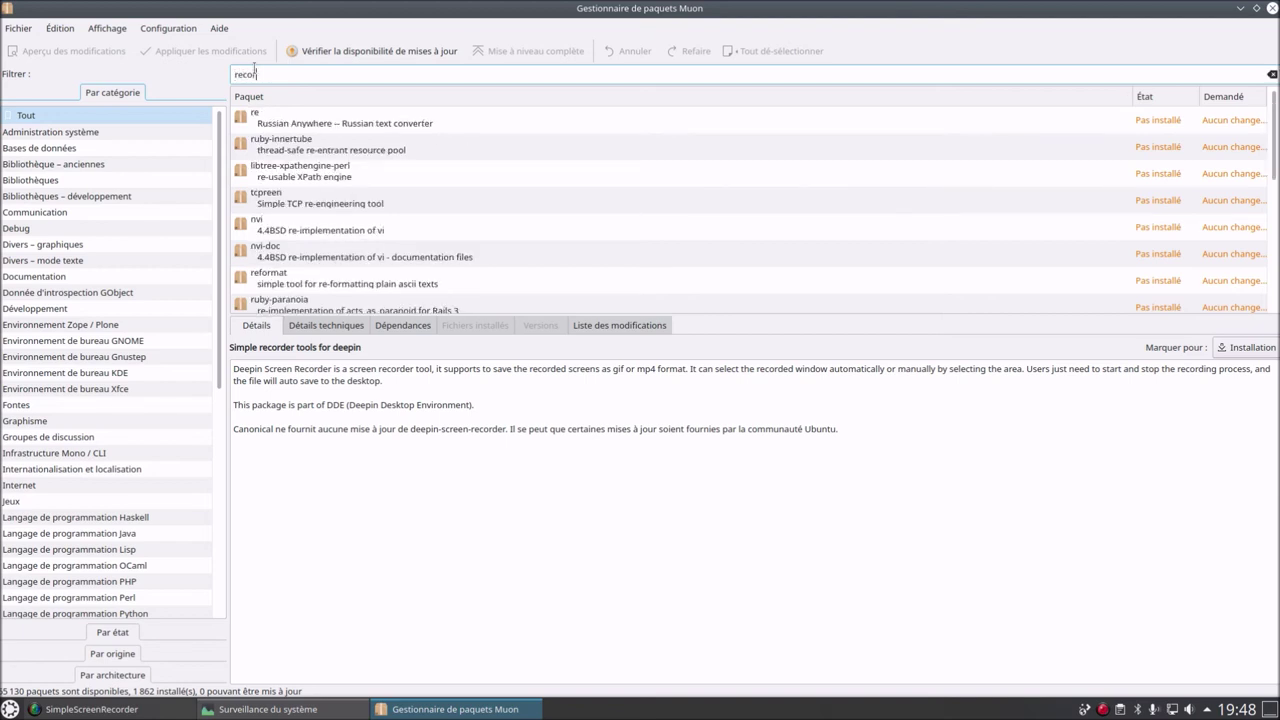
text(der)
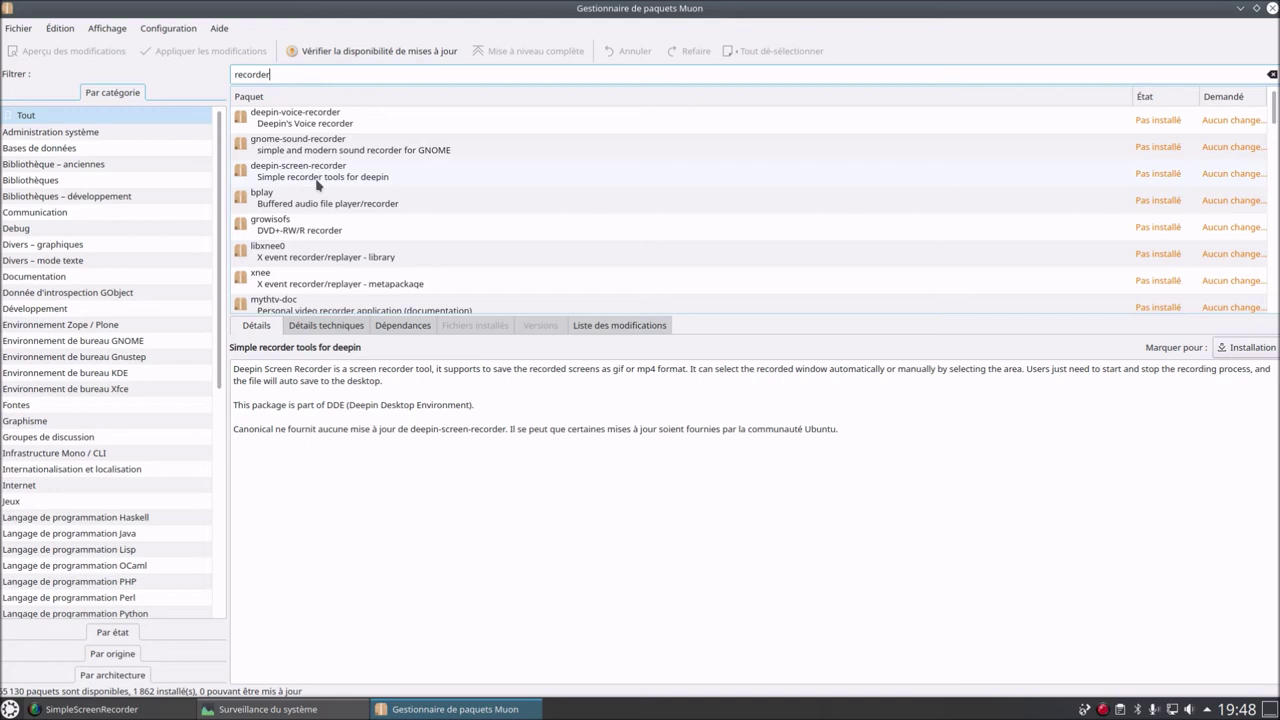
scroll(312, 203, down, 2)
scroll(312, 203, down, 1)
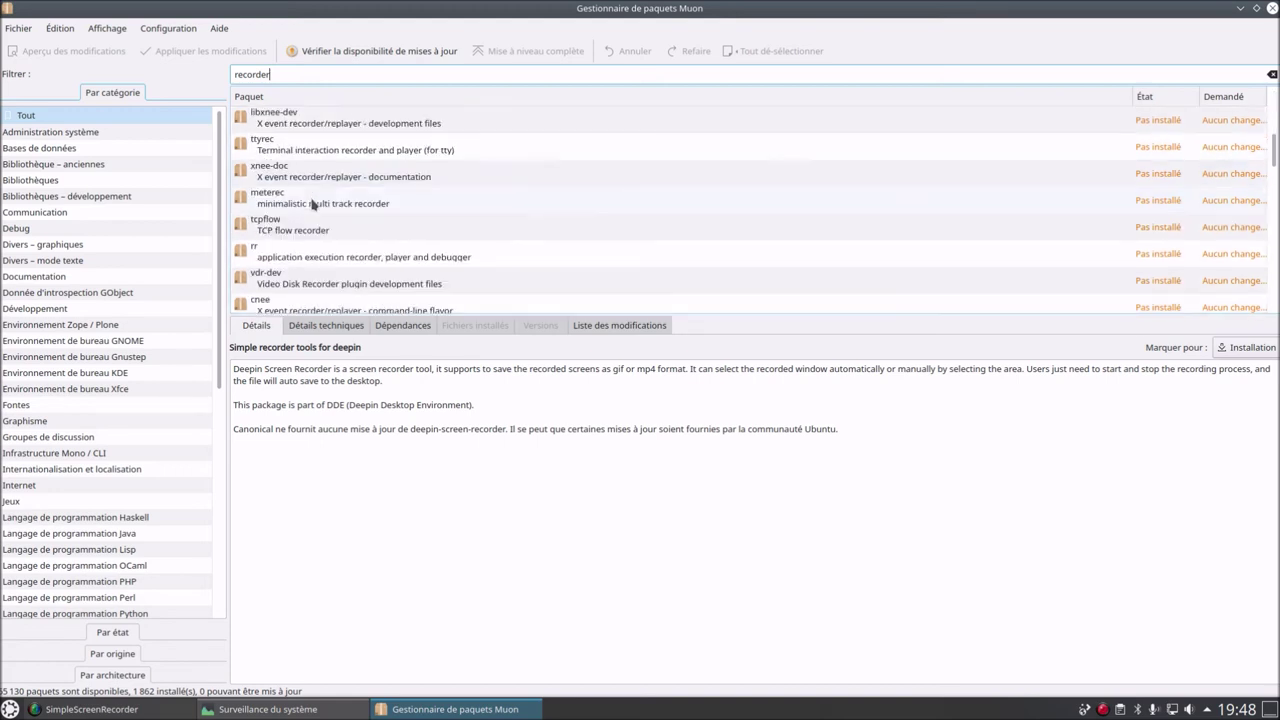
scroll(312, 203, down, 5)
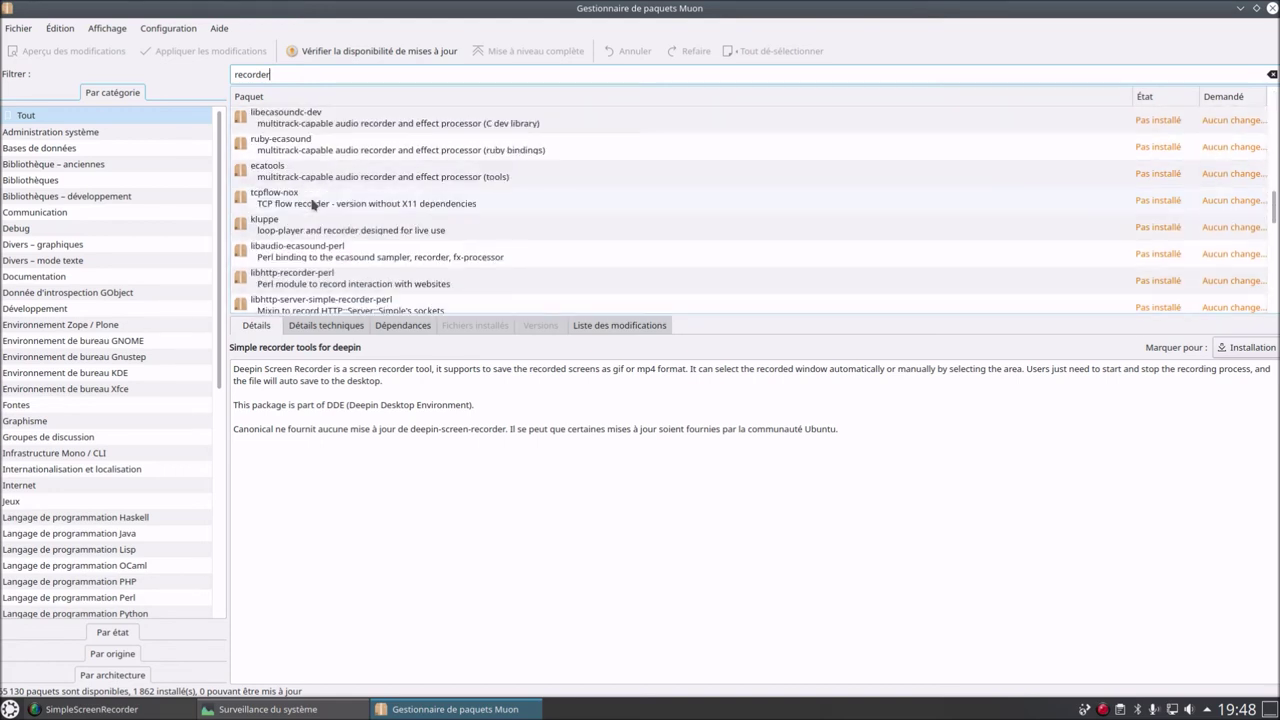
scroll(312, 203, down, 3)
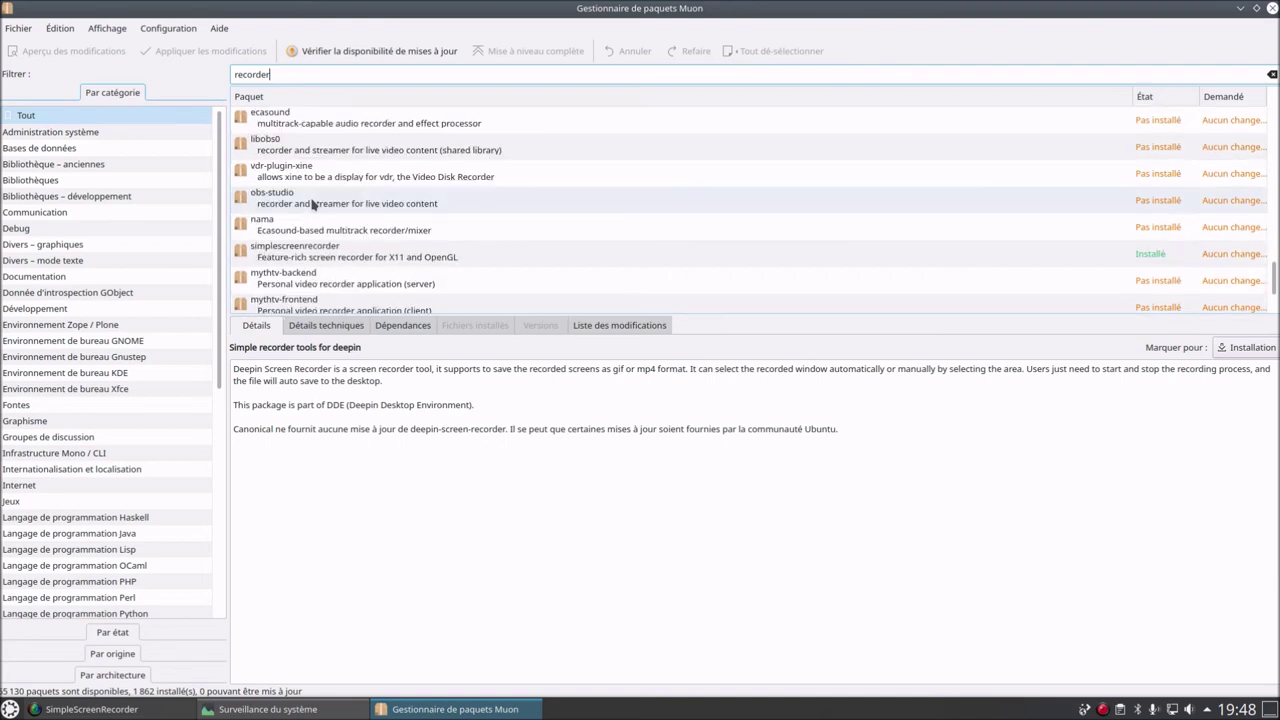
scroll(303, 211, down, 3)
scroll(300, 215, up, 3)
scroll(297, 218, down, 3)
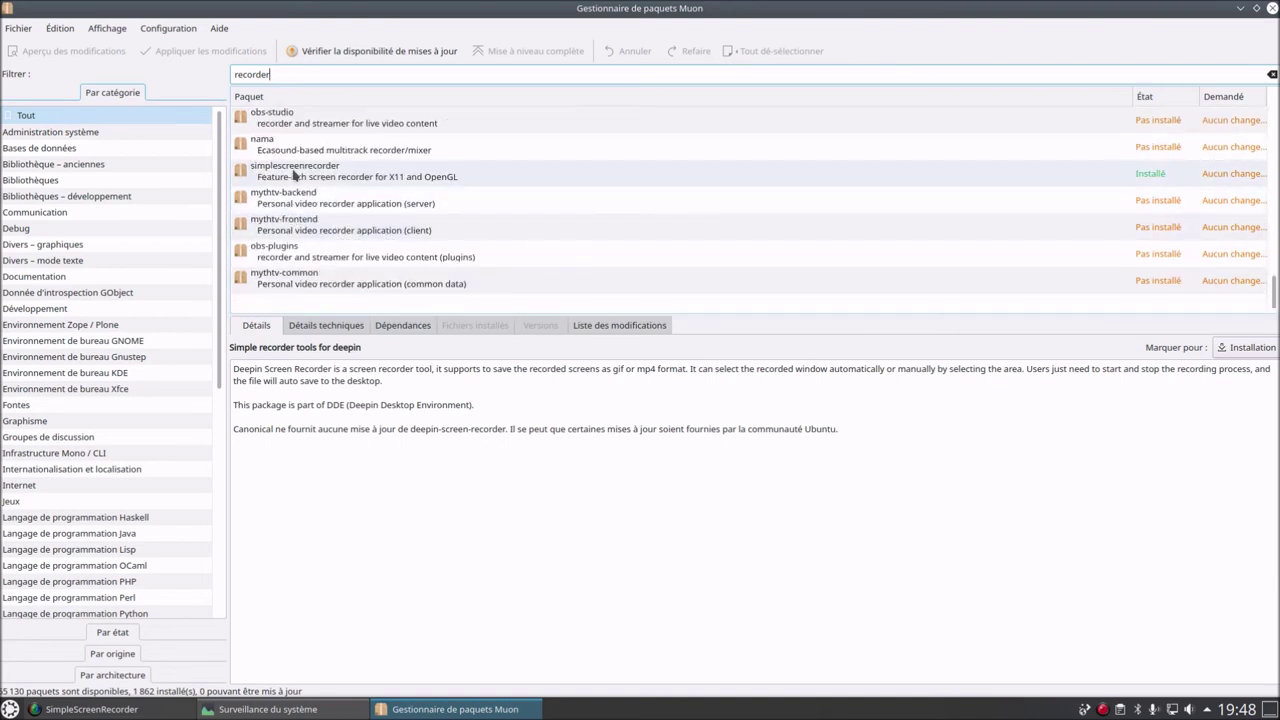
click(300, 178)
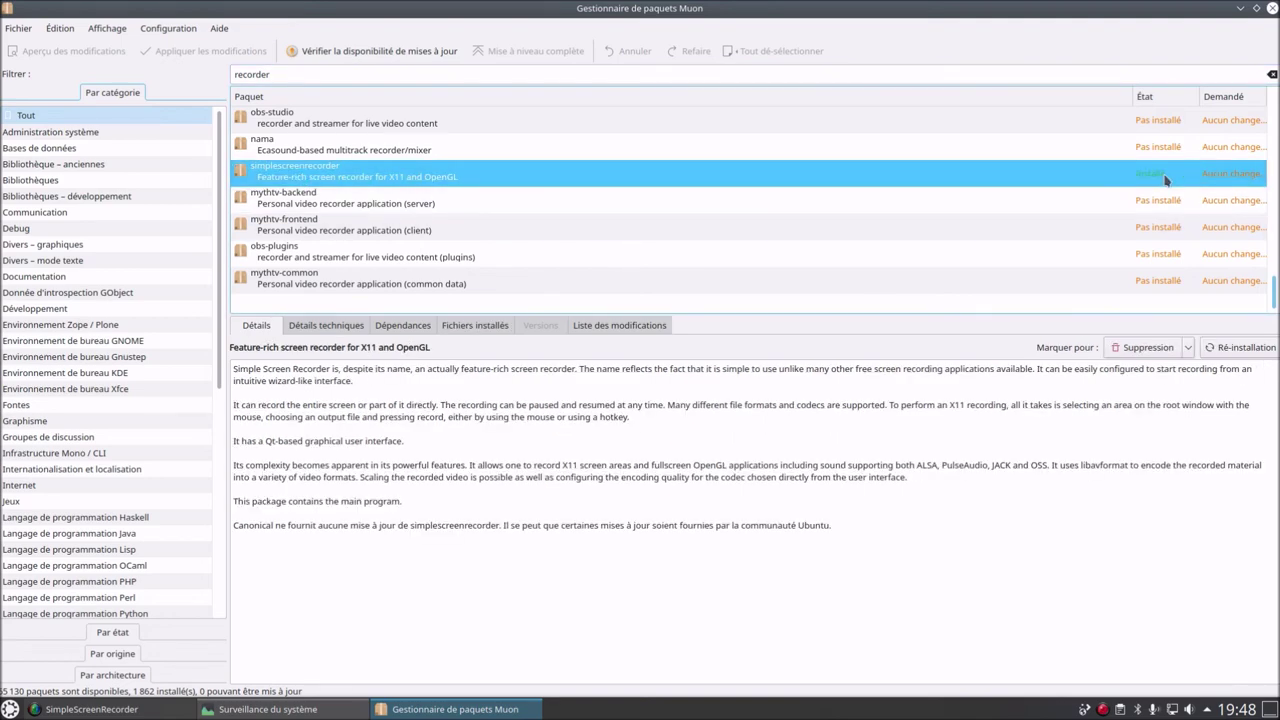
click(1272, 10)
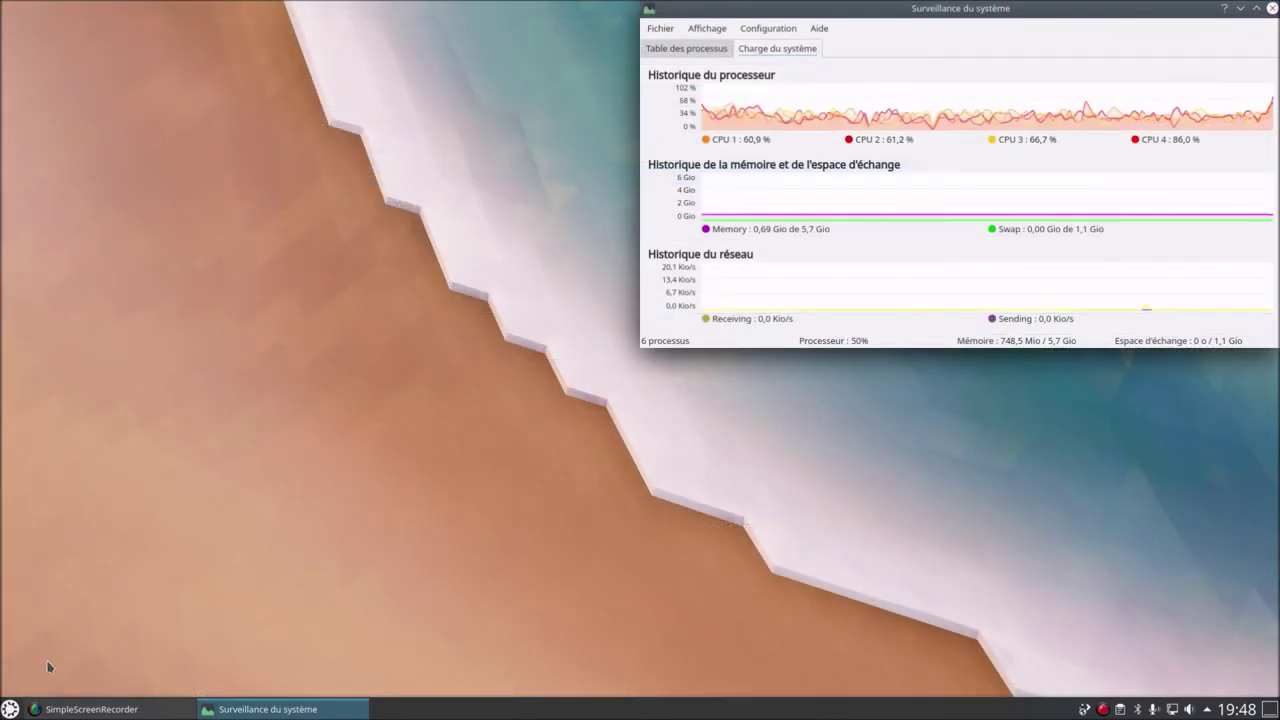
Launch Gestionnaire de partitions de KDE from Système, authorizing with the administrator password
click(10, 709)
mouse_move(110, 586)
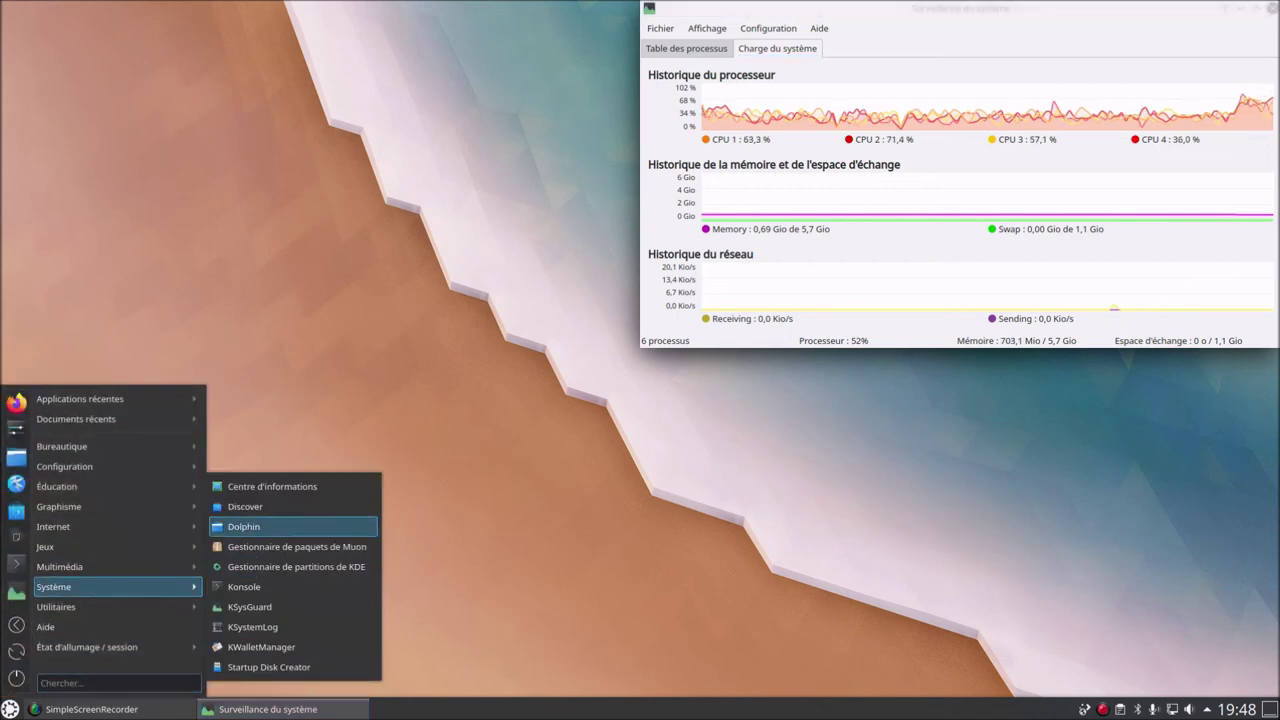
click(327, 567)
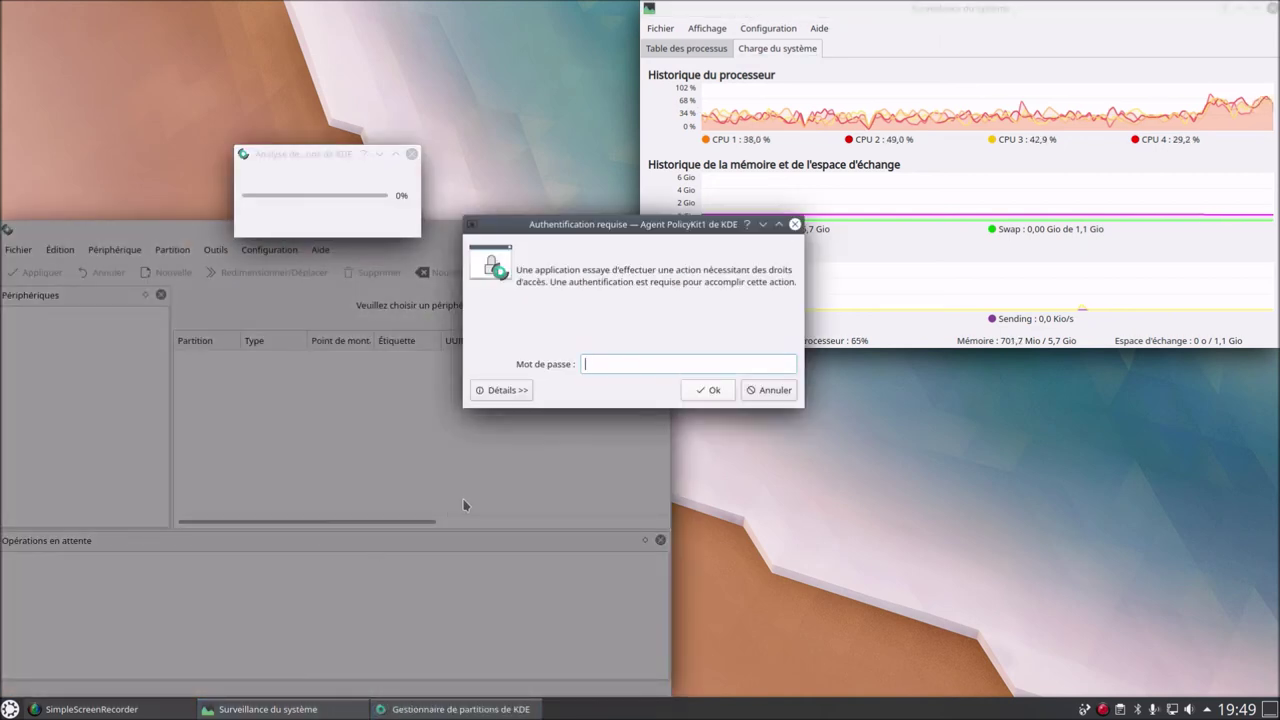
text(********)
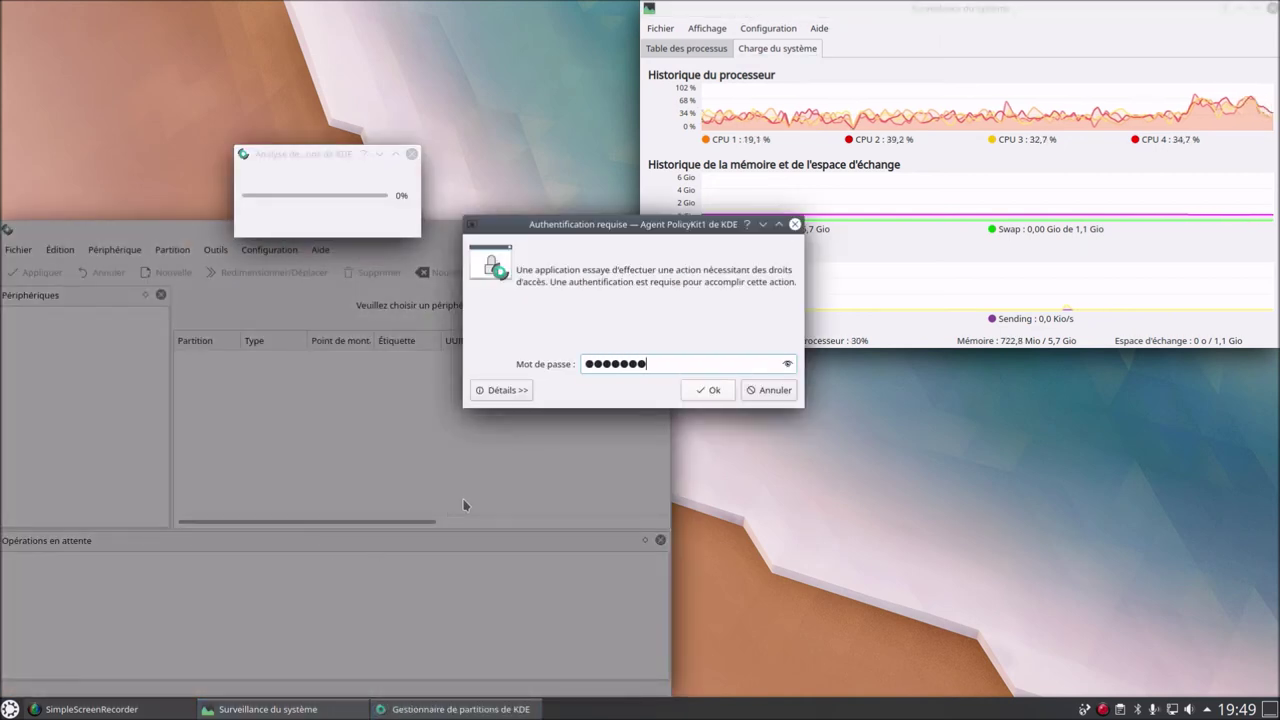
key(Return)
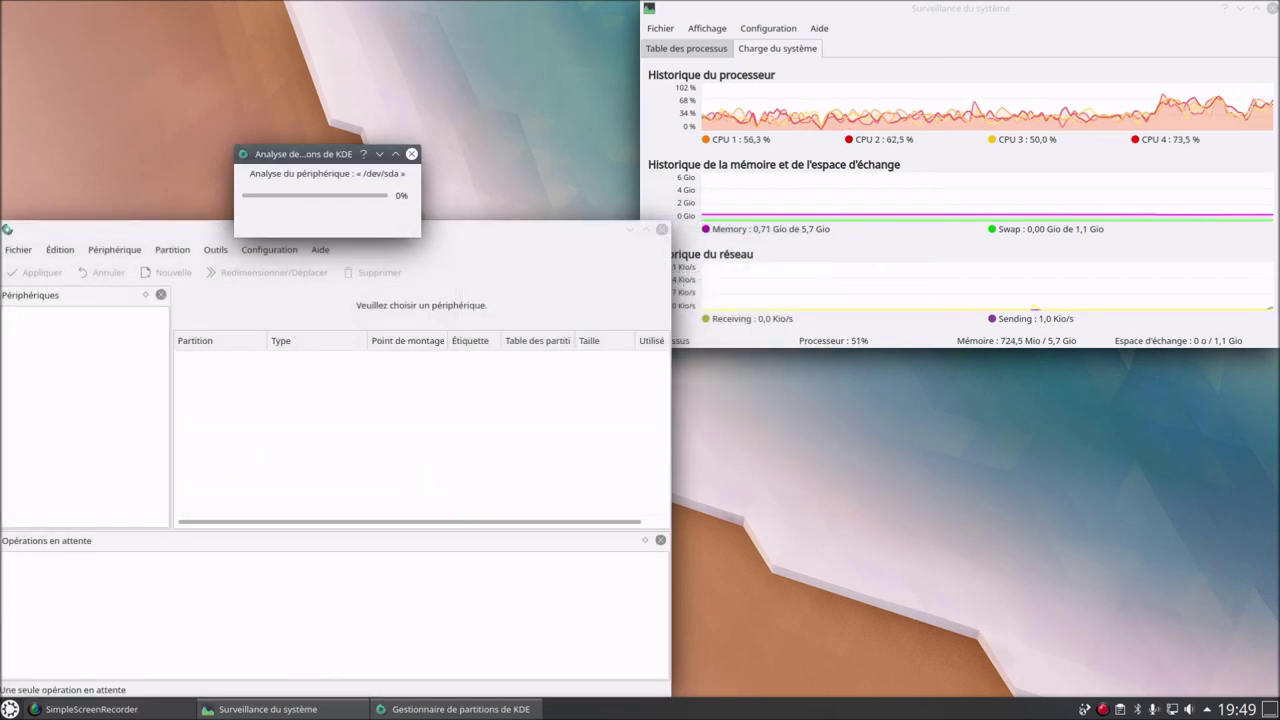
Open the launcher's Système menu and dismiss it without starting anything
click(10, 709)
mouse_move(110, 587)
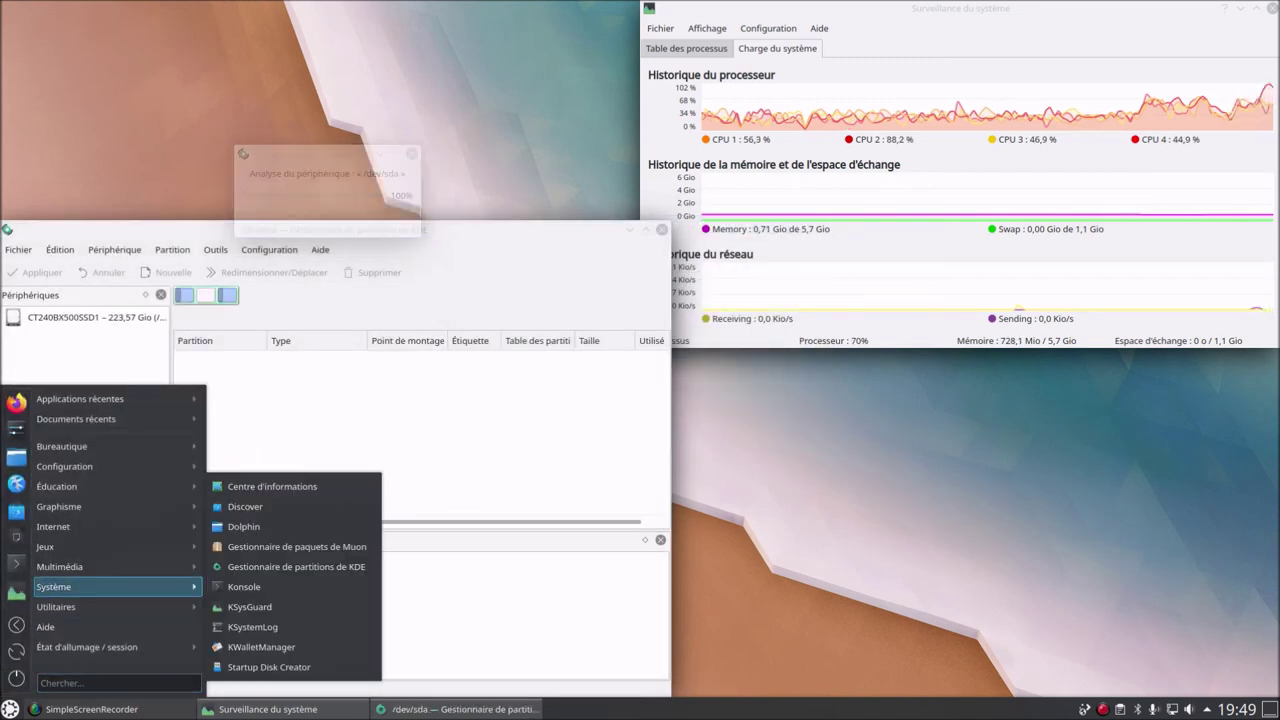
click(433, 229)
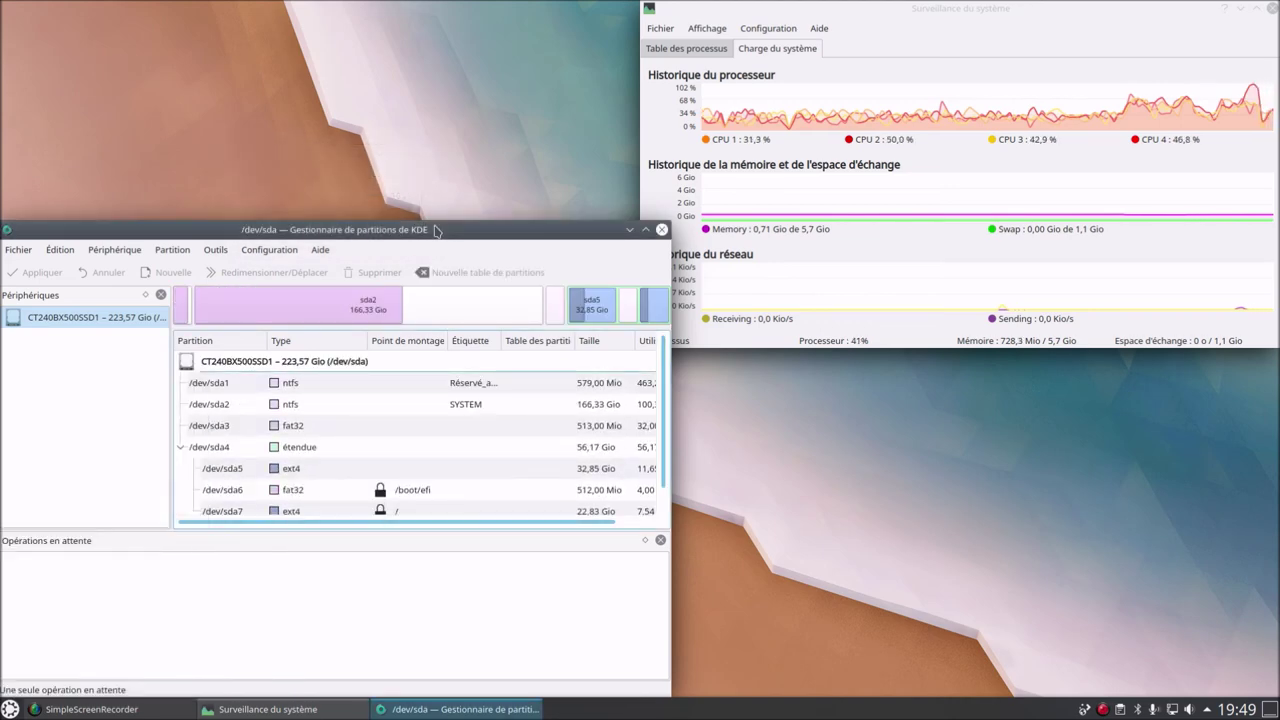
Maximize Partition Manager to review /dev/sda, glance at the Configuration menu, then close it
click(645, 229)
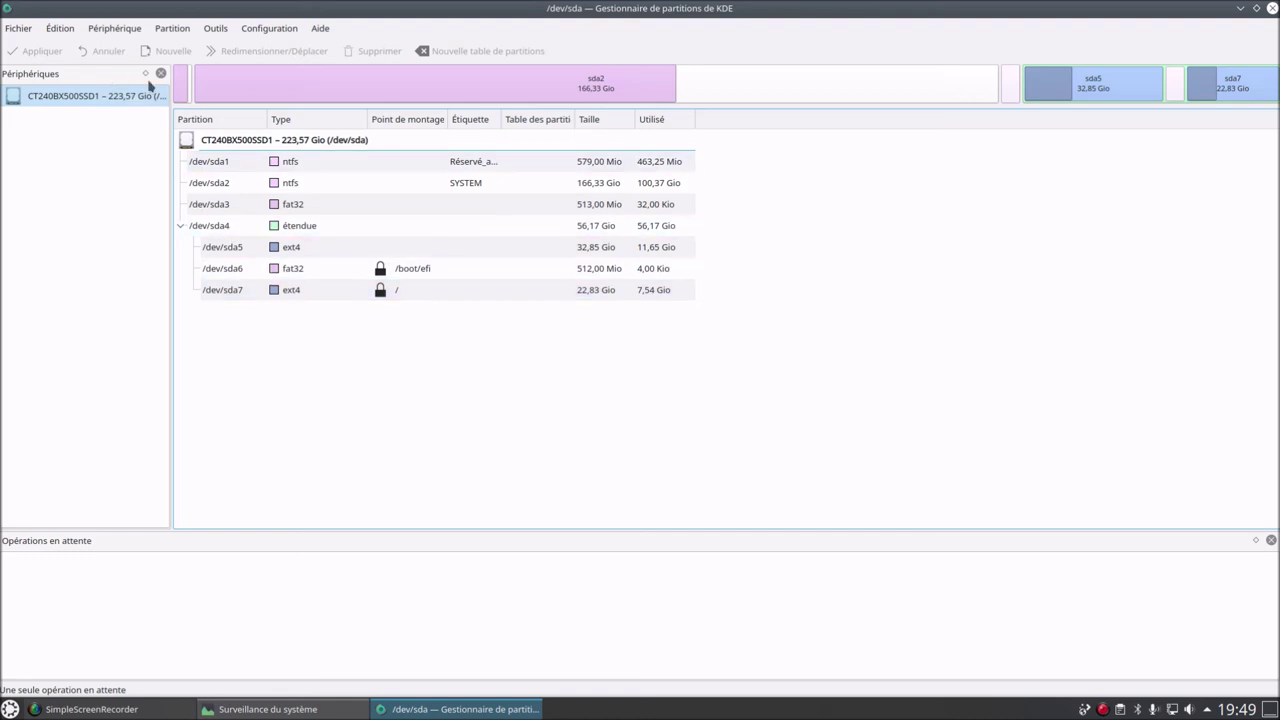
click(259, 30)
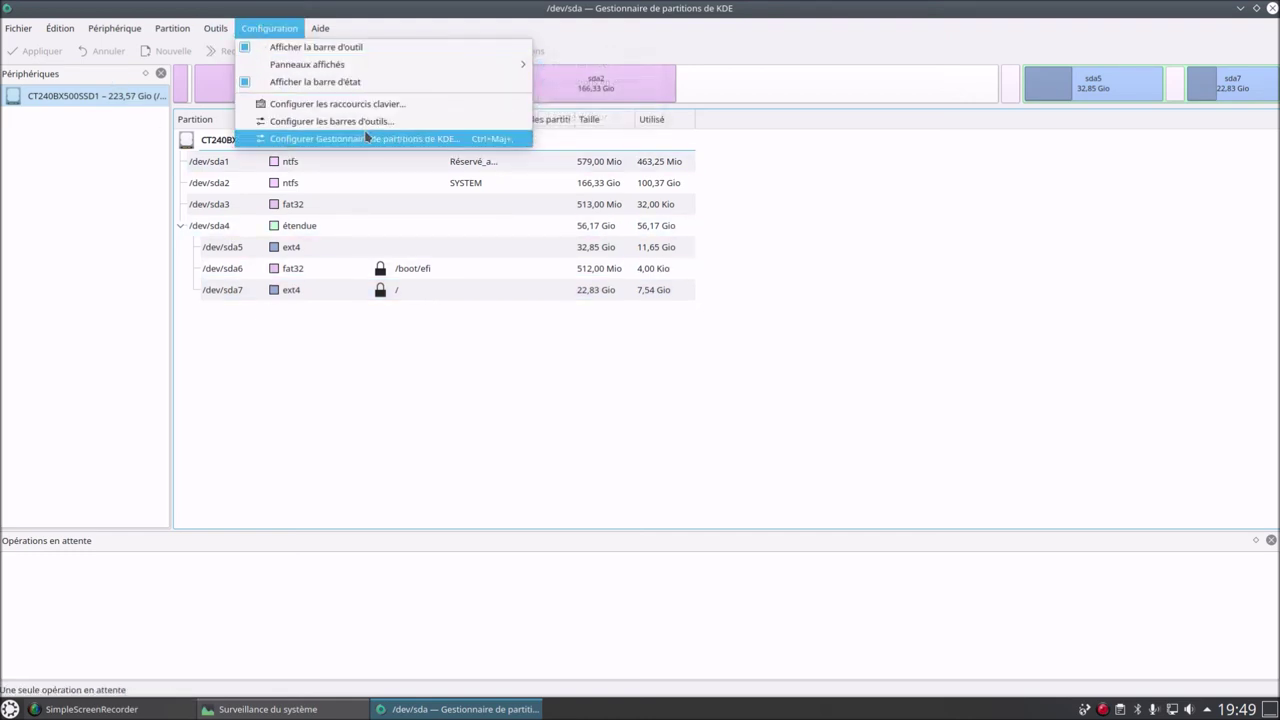
click(1271, 8)
click(1271, 8)
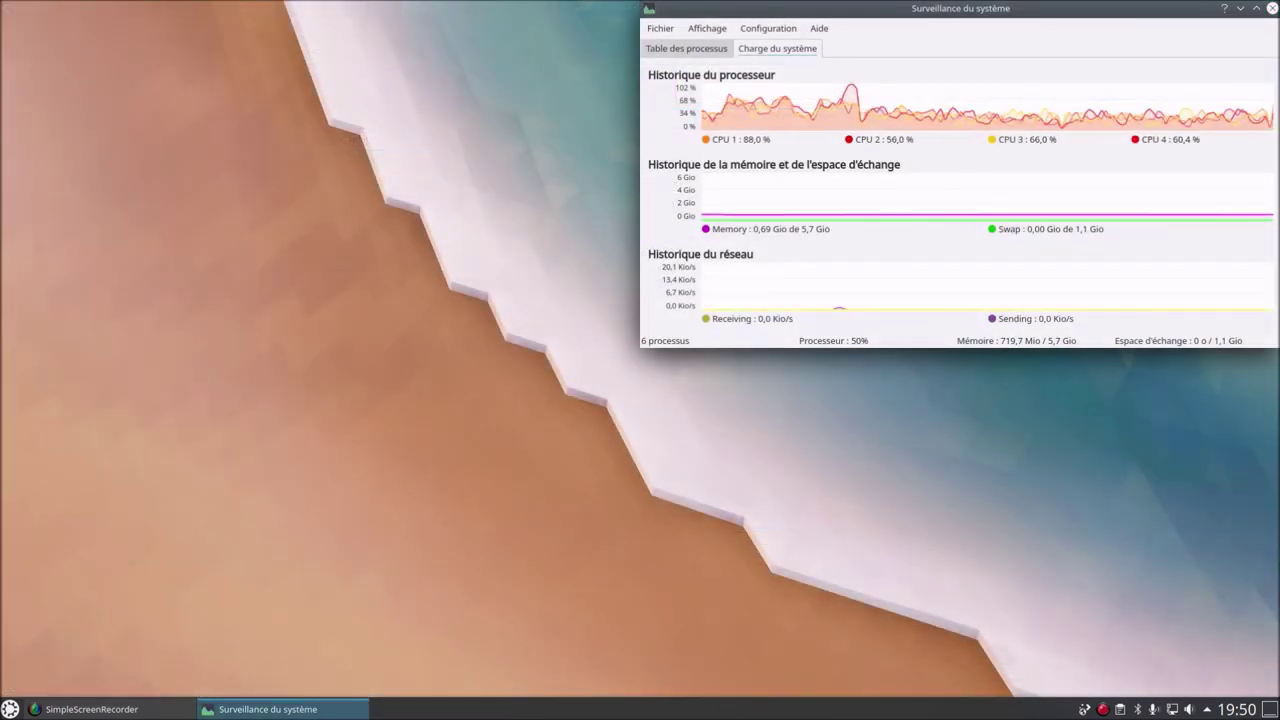
Launch KSystemLog from Système with the root password and maximize it
key(super)
mouse_move(118, 586)
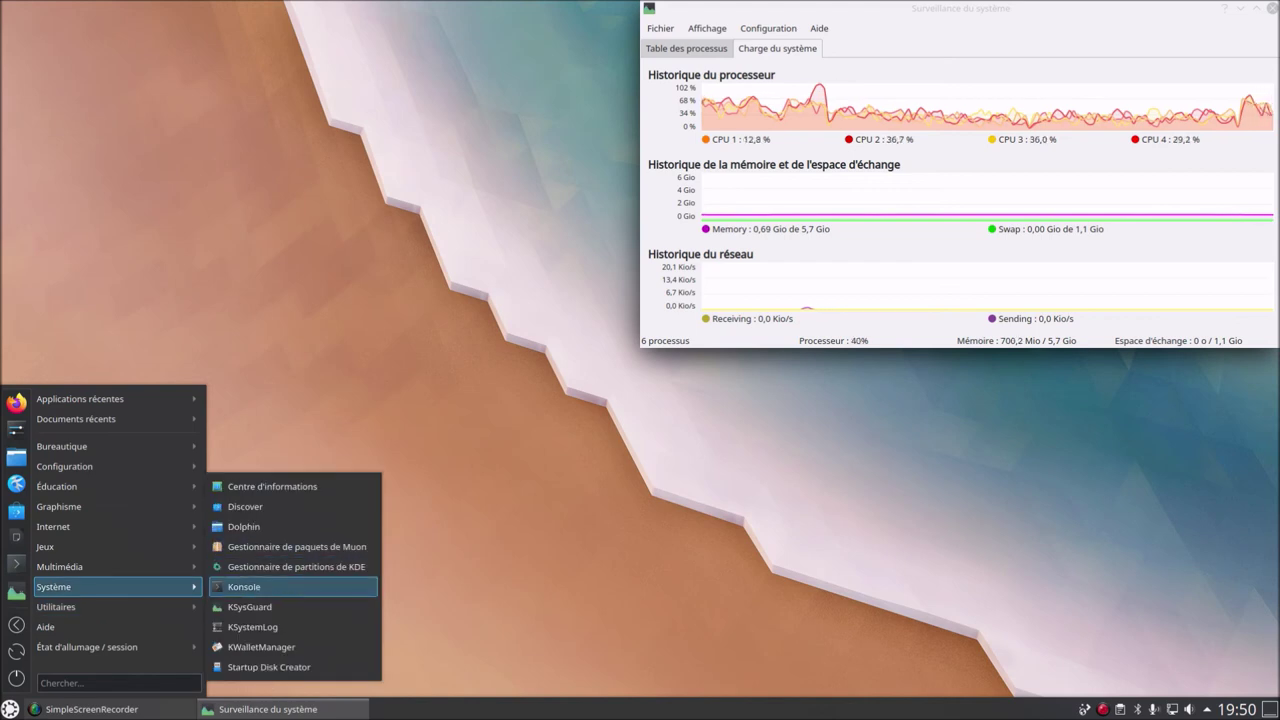
click(320, 627)
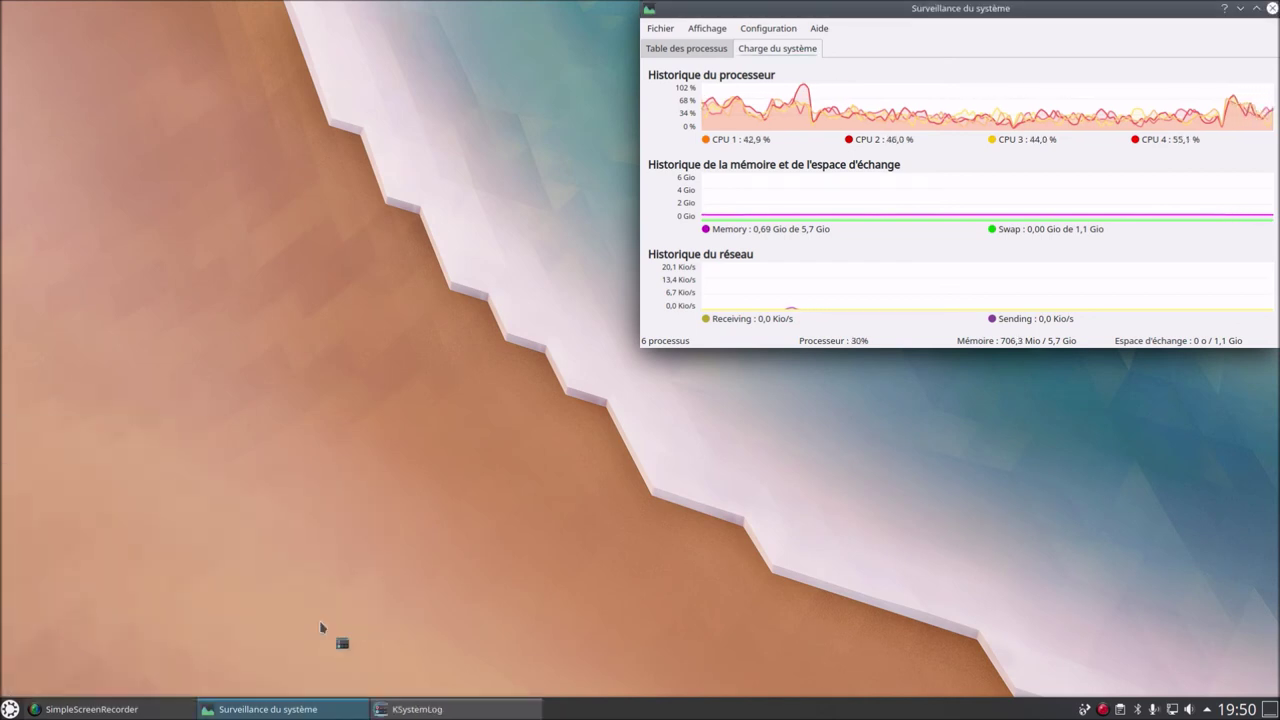
text(*)
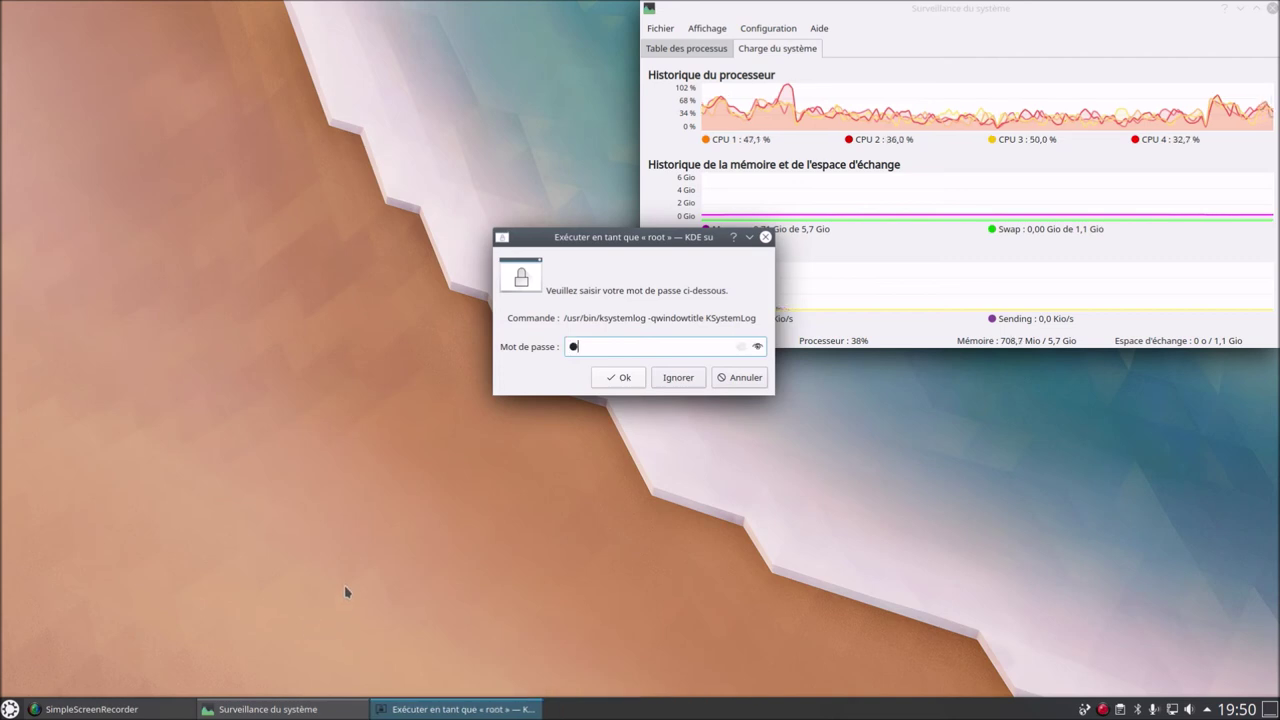
text(*********)
key(Return)
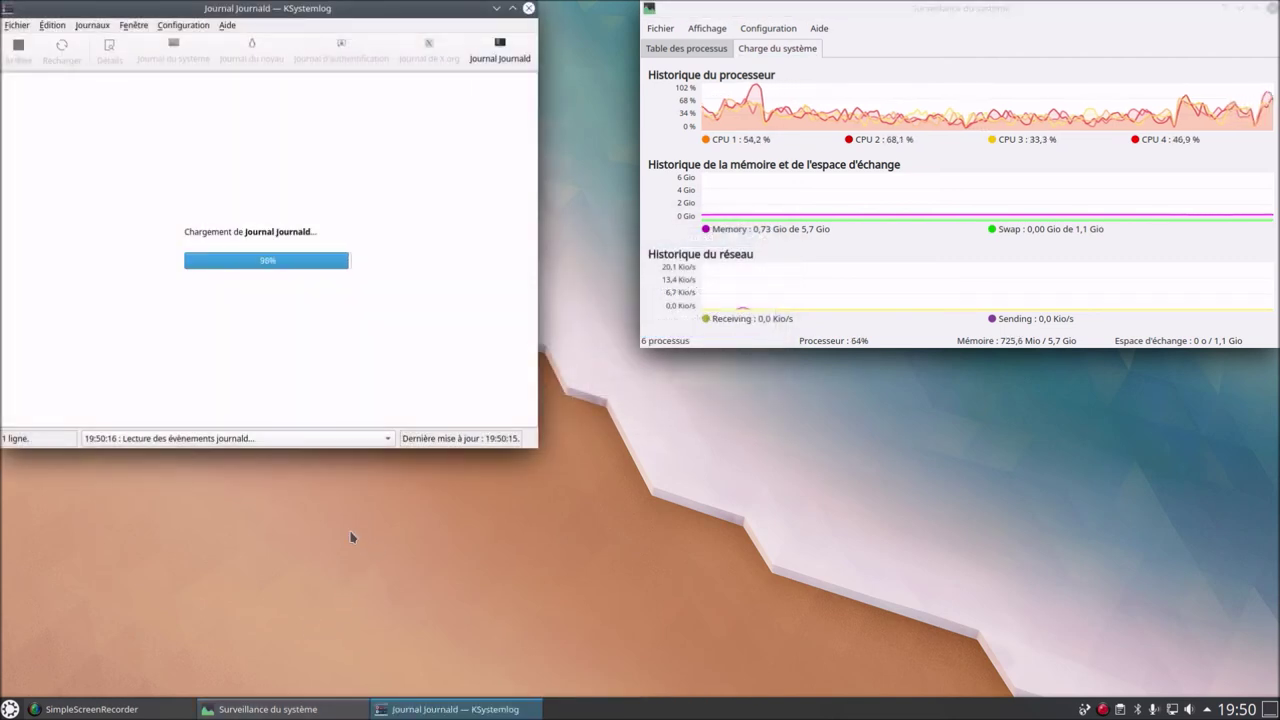
click(512, 8)
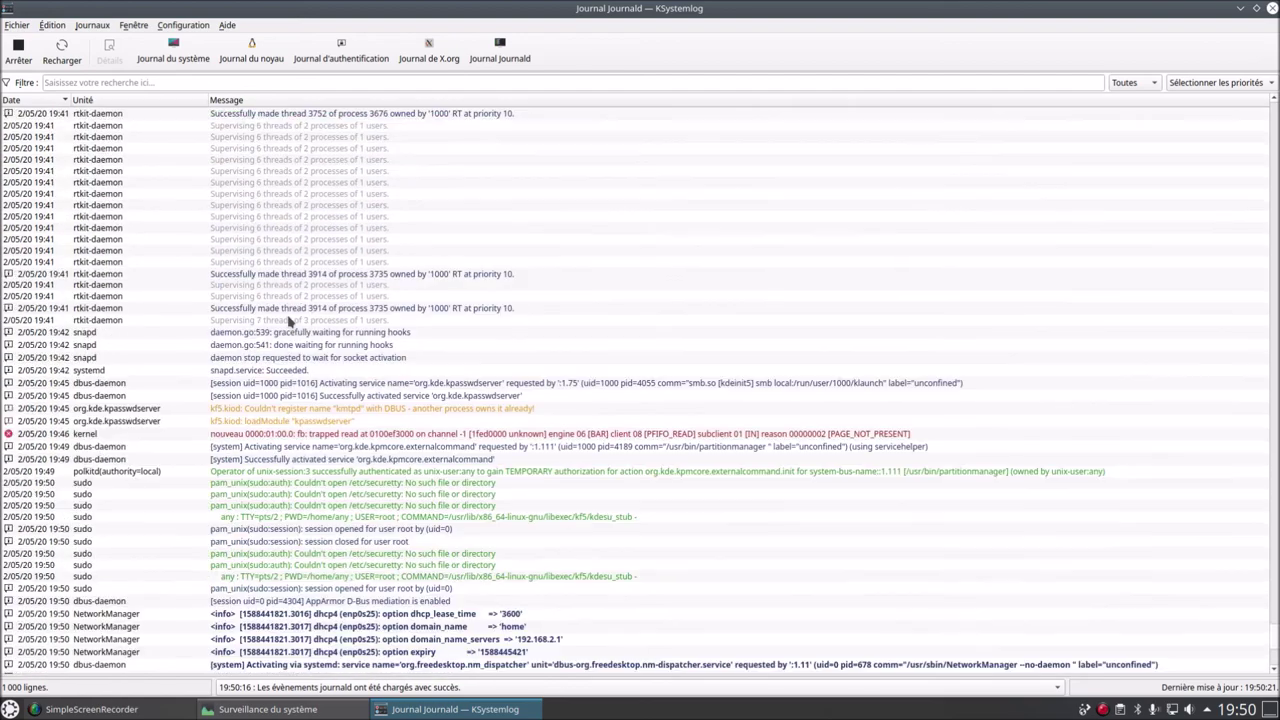
scroll(293, 320, down, 2)
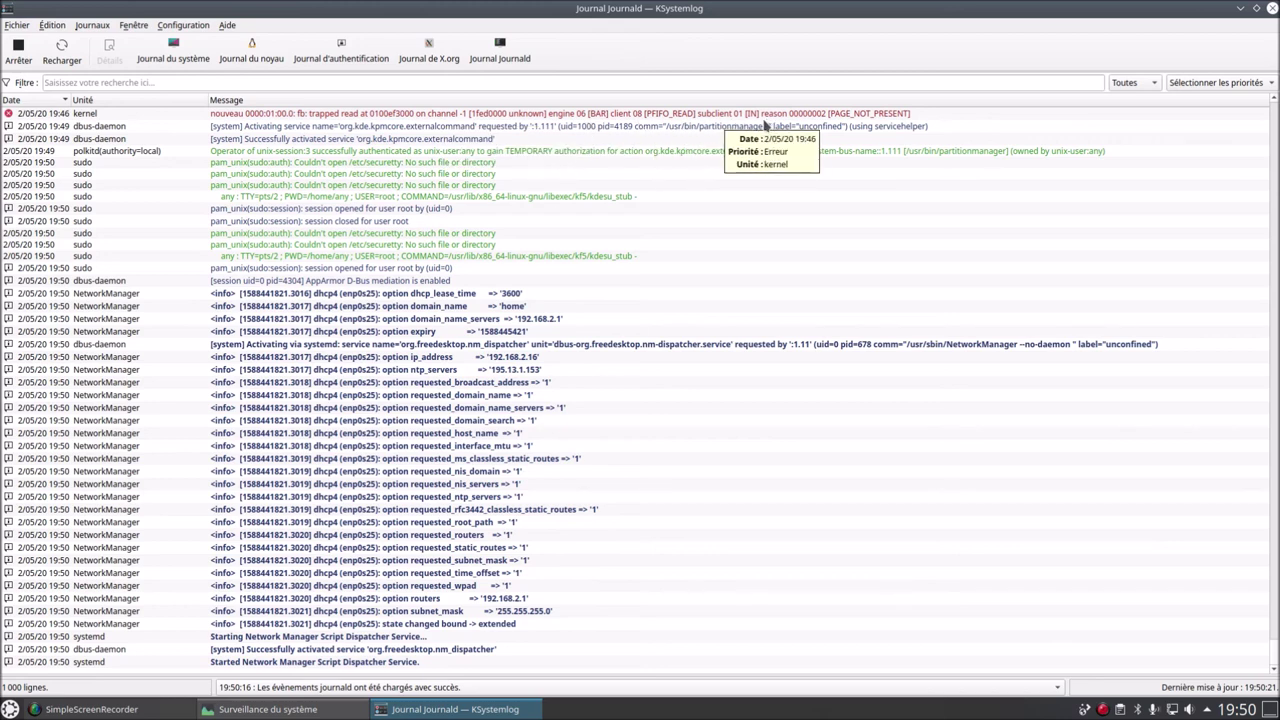
Inspect the kernel error's details, step through the next two entries, then reload the journal
click(403, 115)
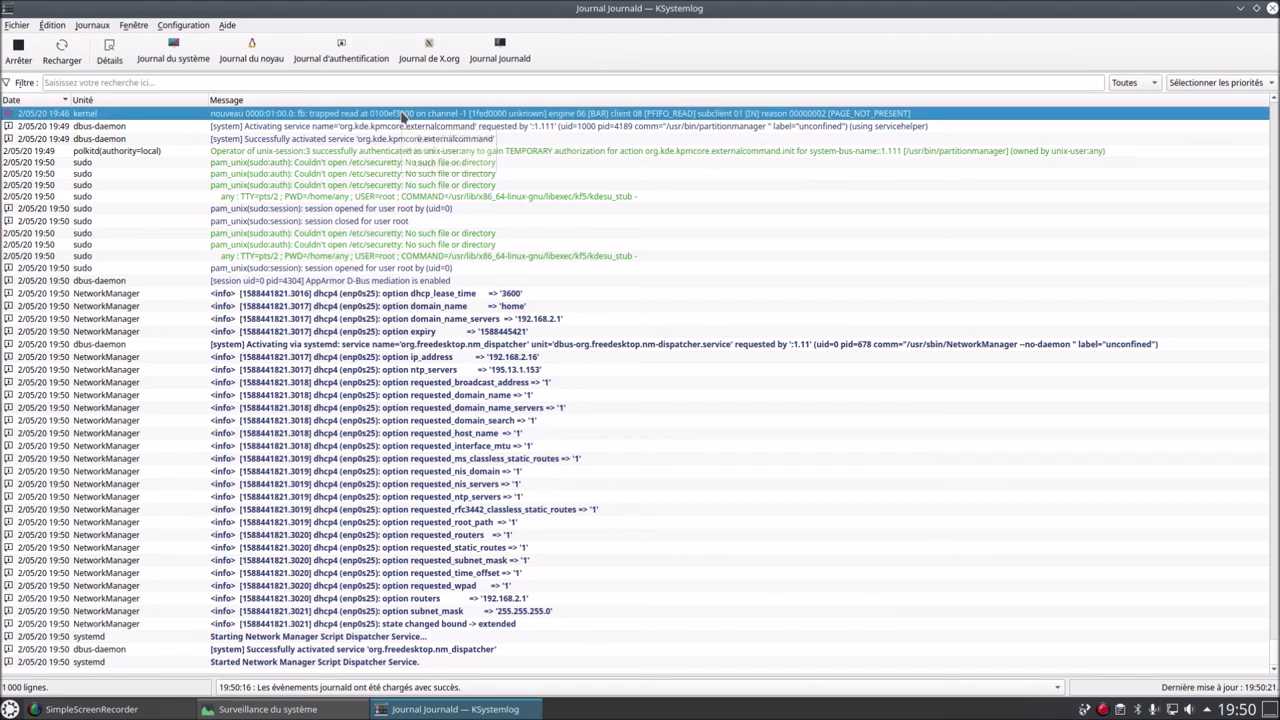
double_click(403, 115)
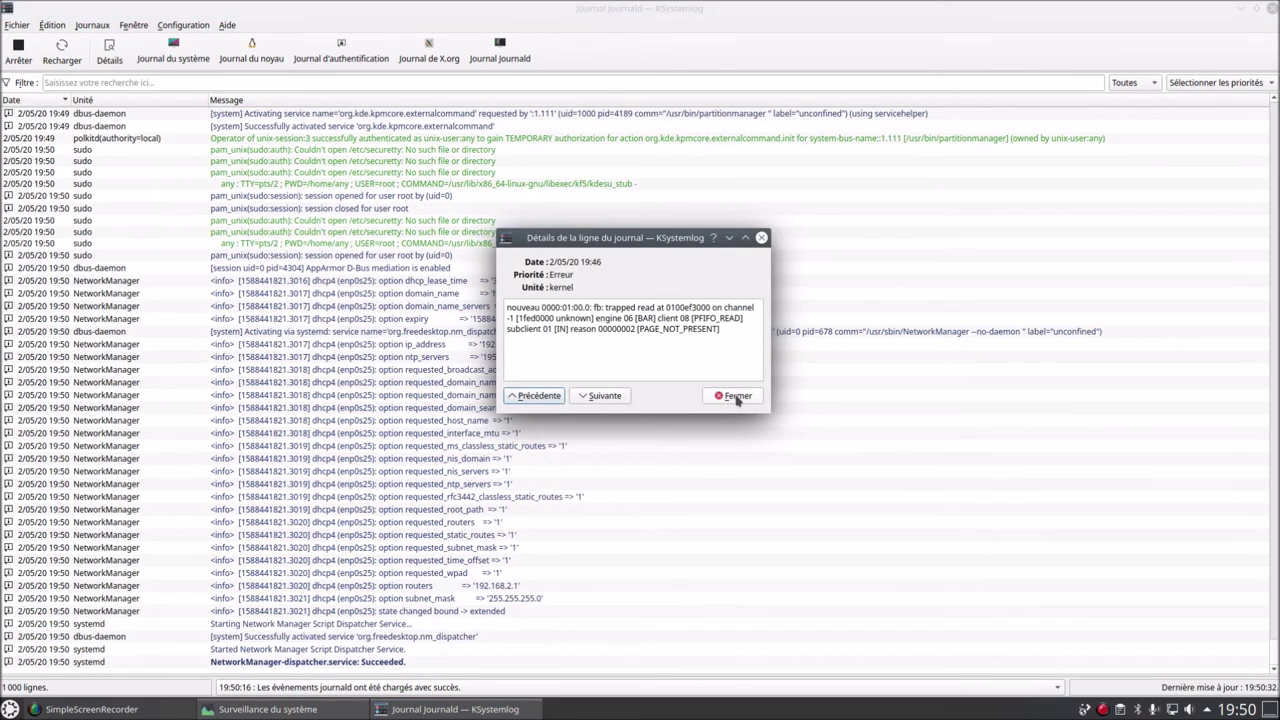
click(604, 396)
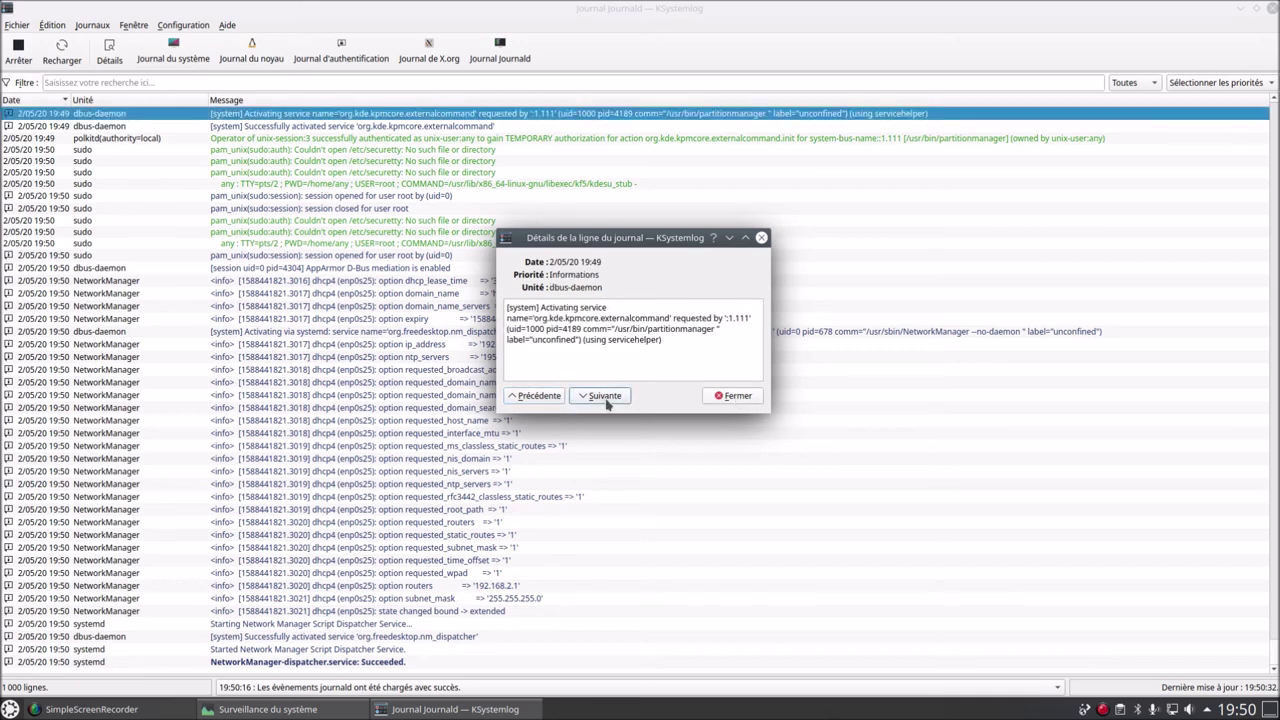
click(605, 396)
click(716, 396)
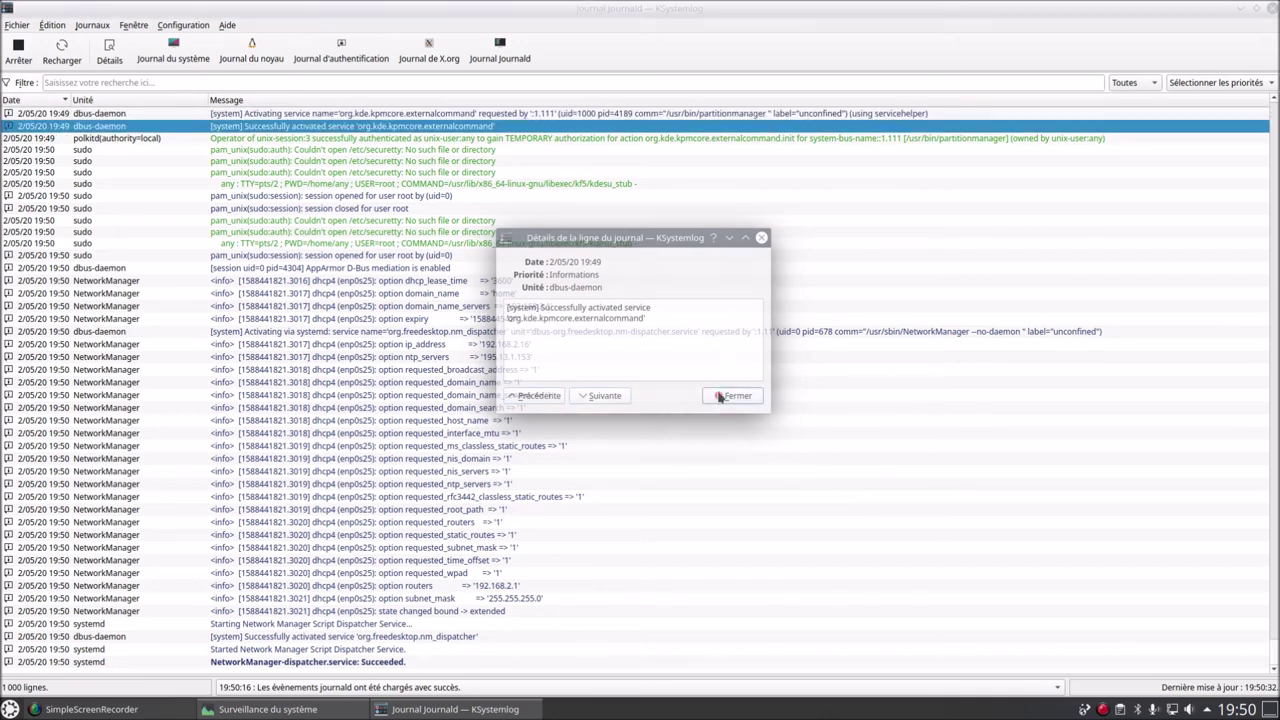
click(58, 50)
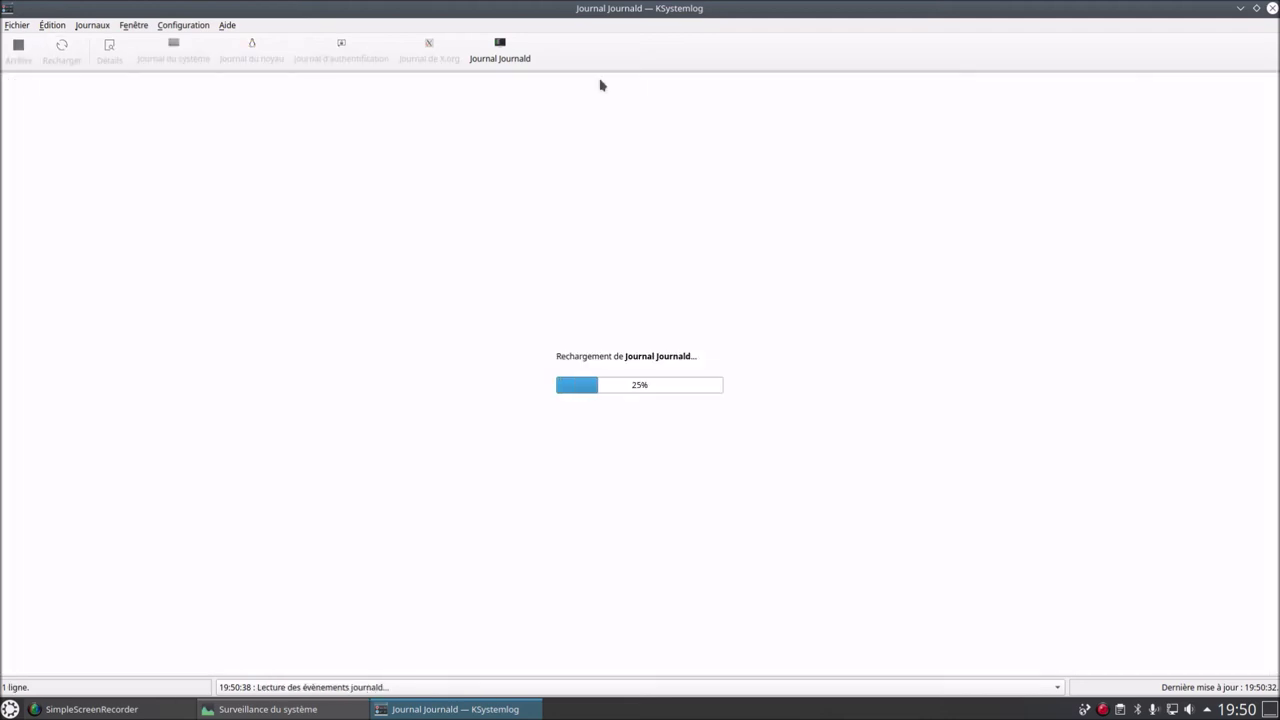
click(1271, 8)
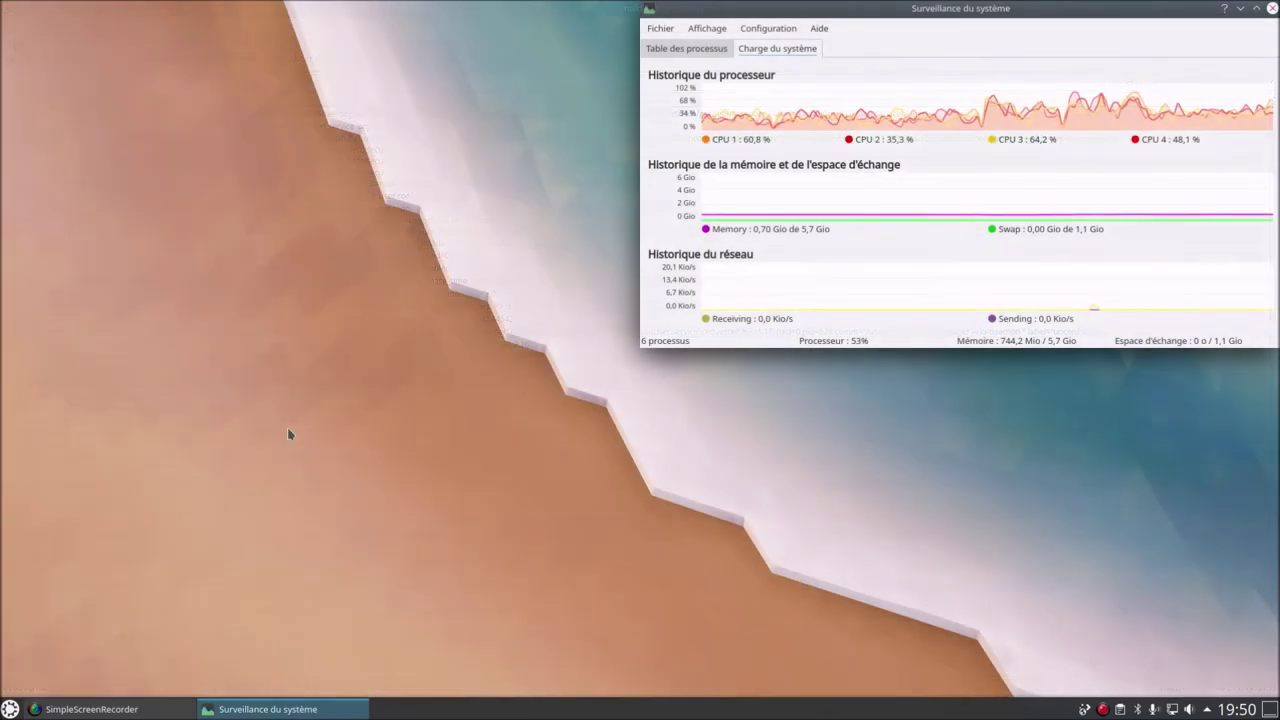
click(10, 709)
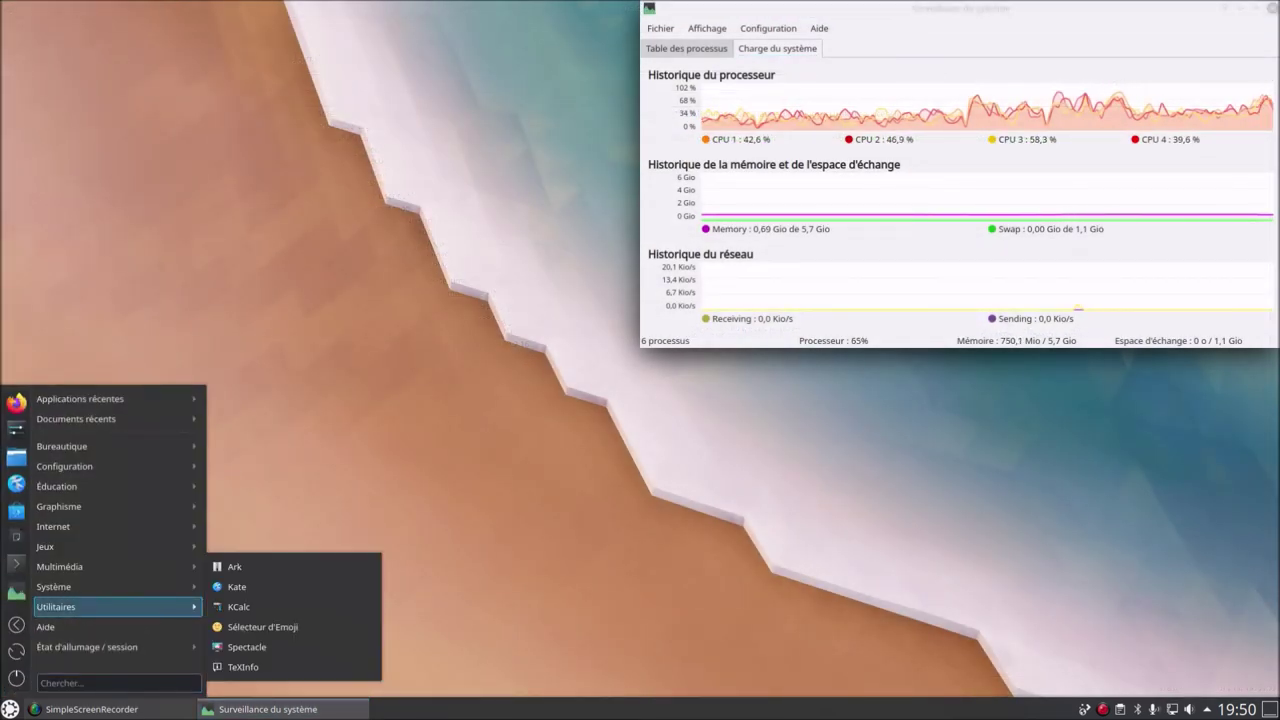
mouse_move(110, 586)
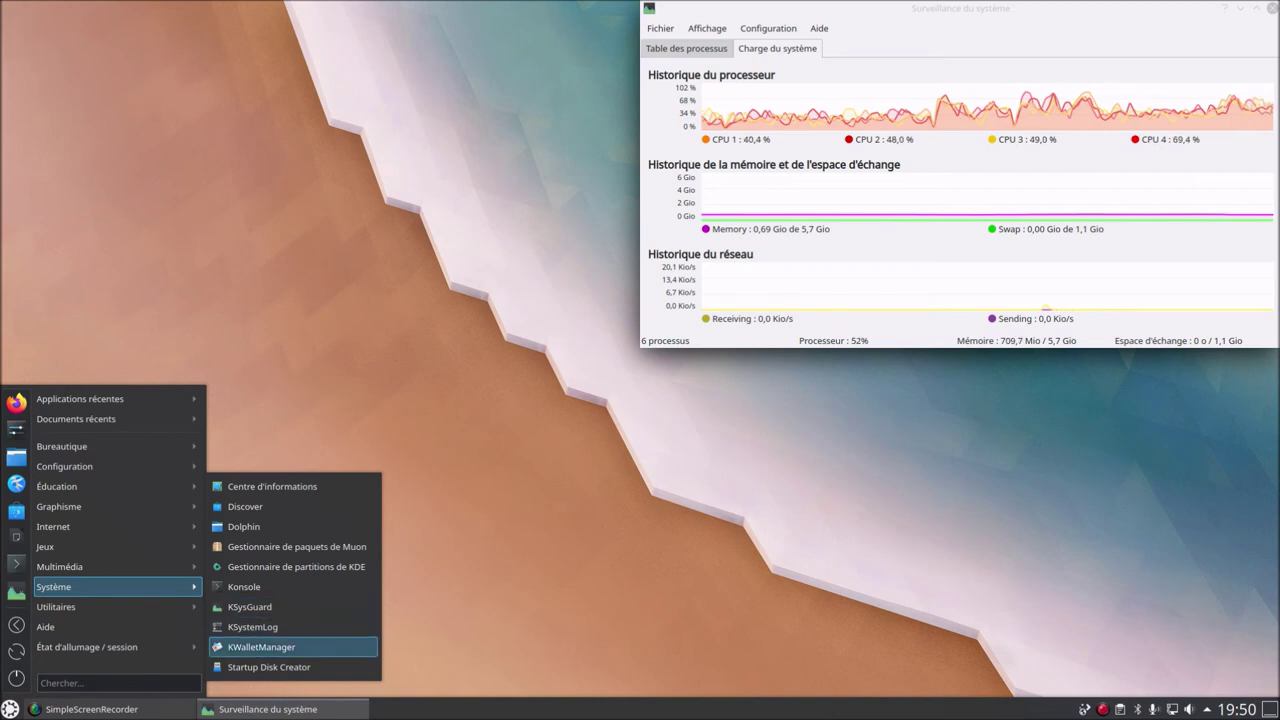
click(313, 653)
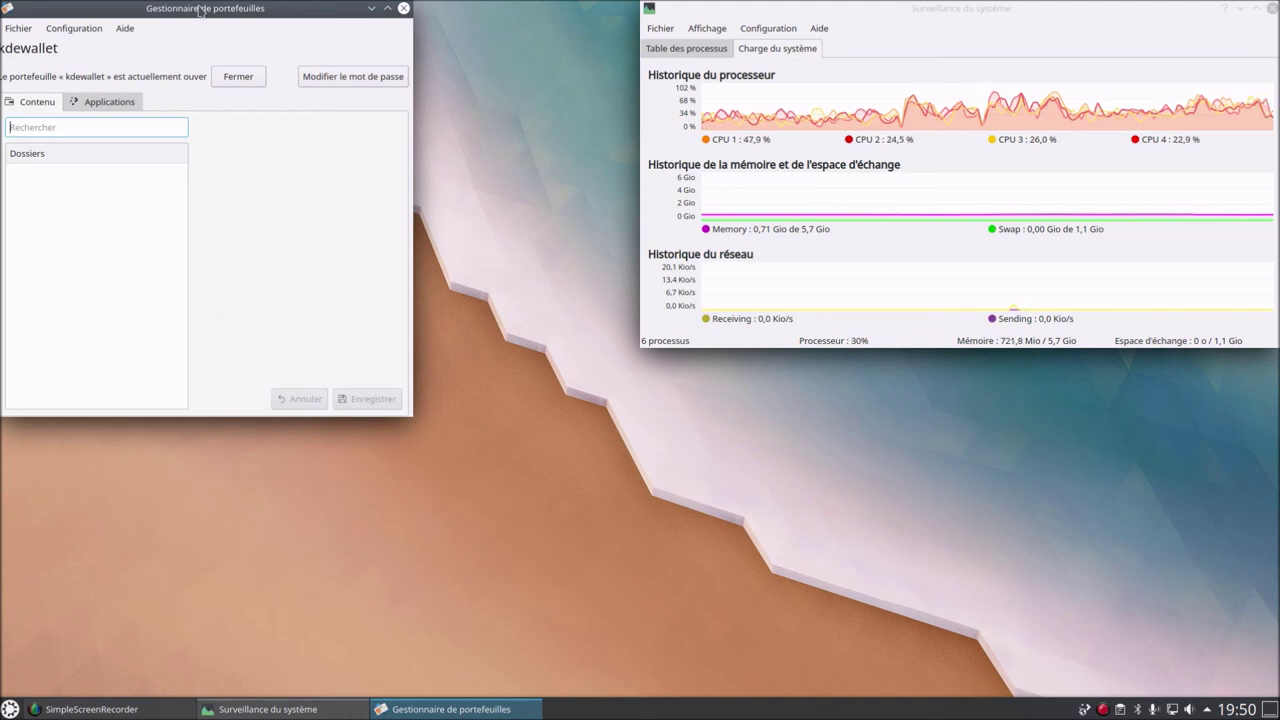
drag(202, 9, 309, 113)
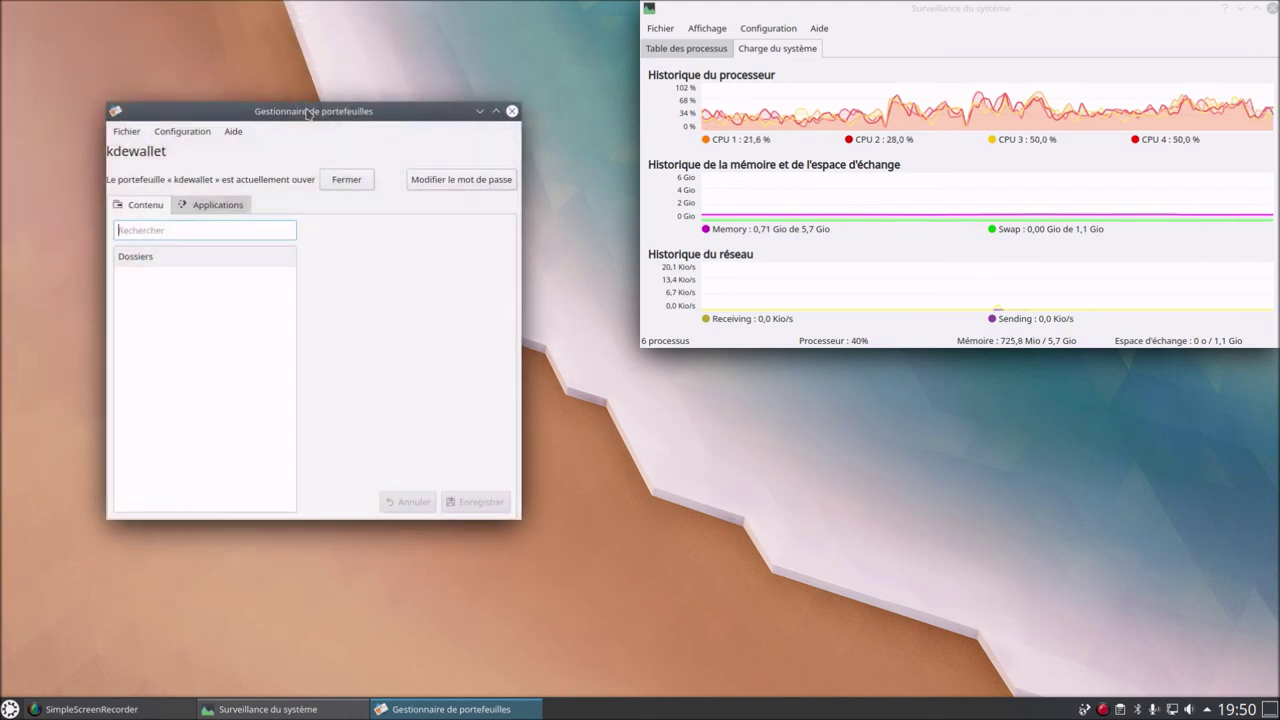
click(512, 111)
key(super)
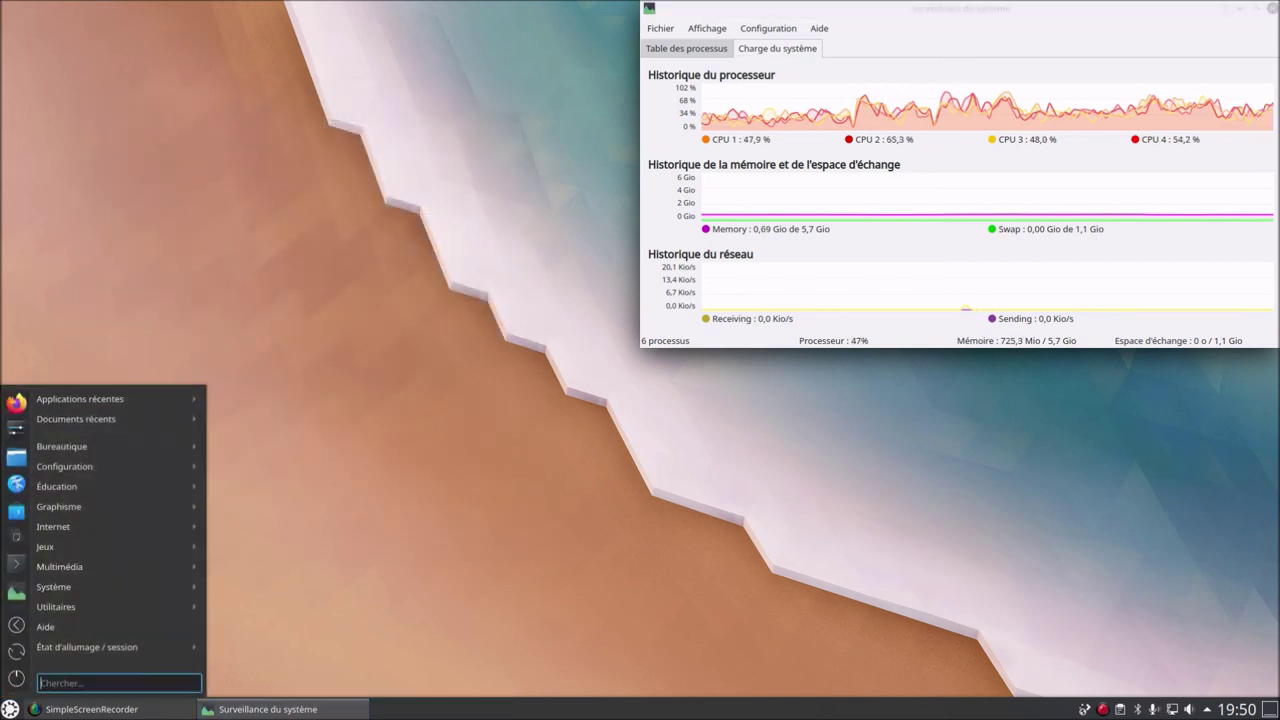
mouse_move(120, 586)
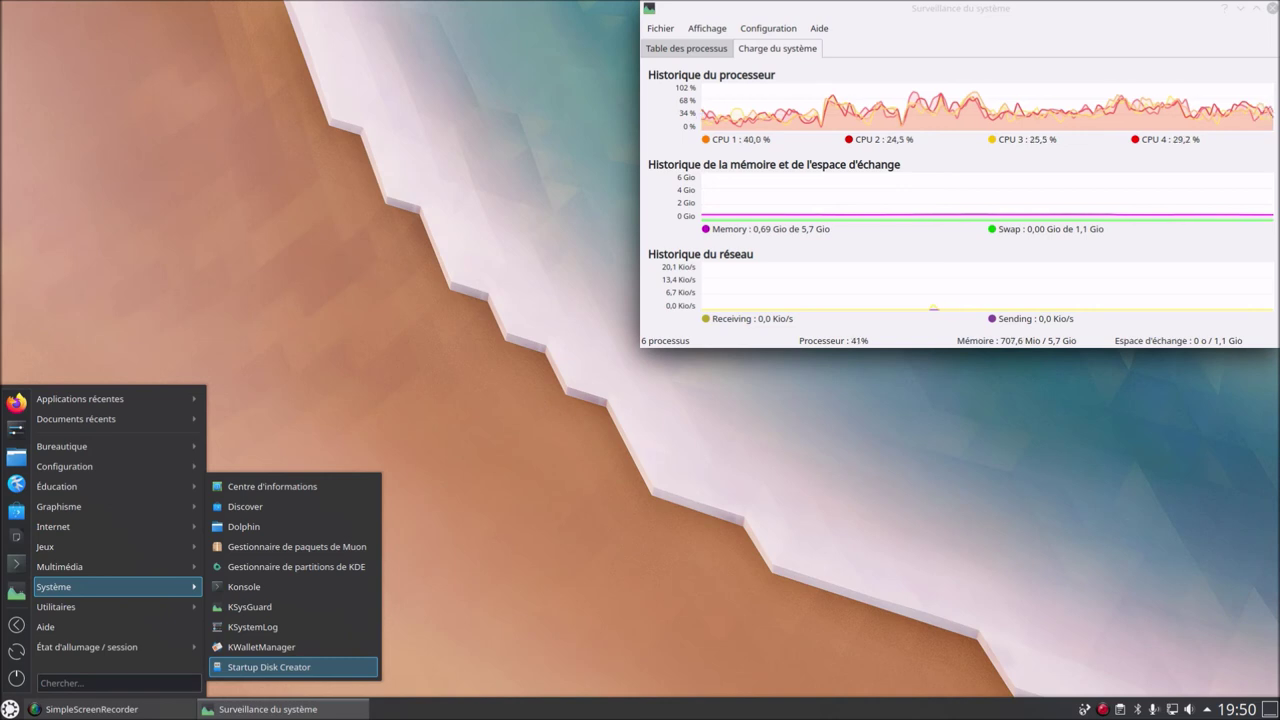
click(350, 666)
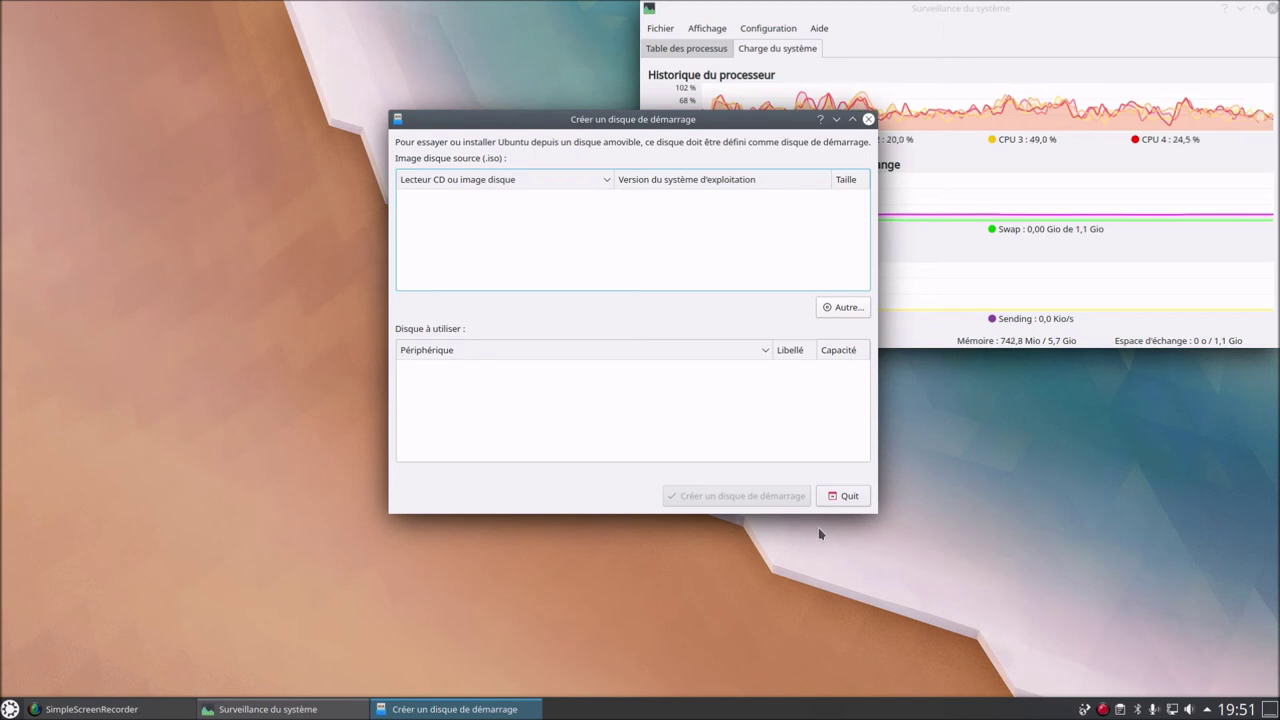
click(843, 496)
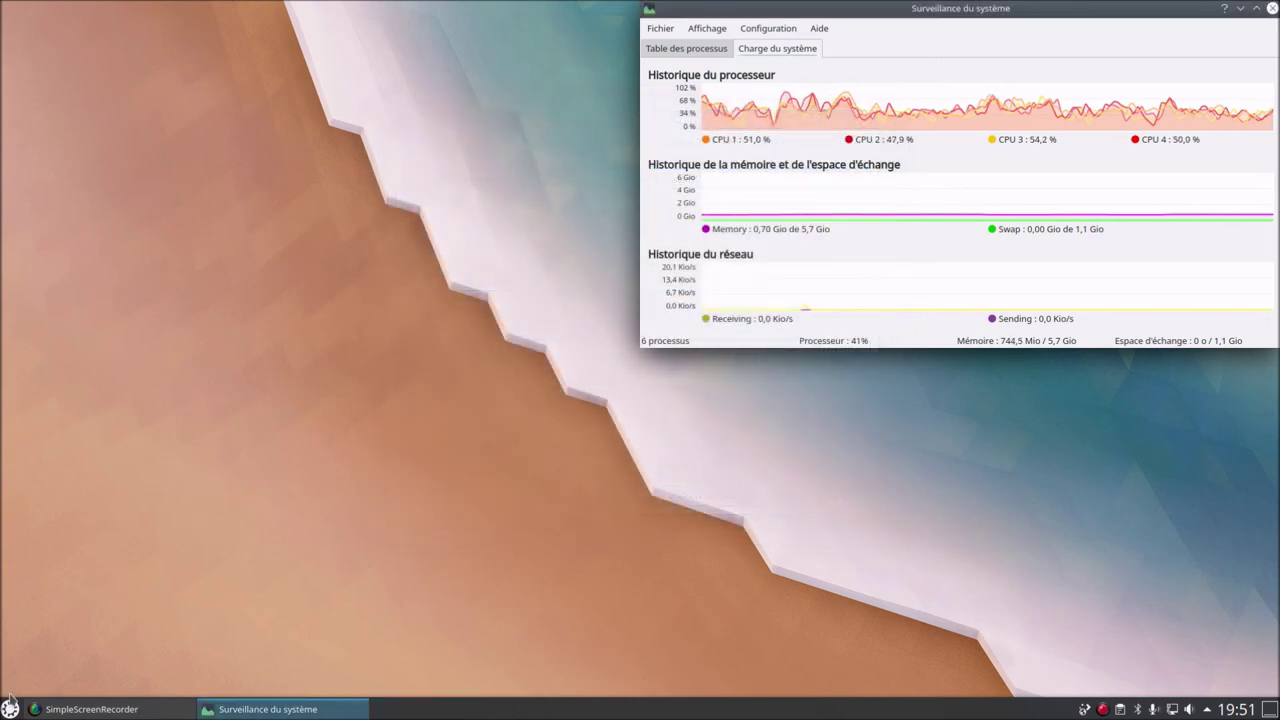
Launch Ark and Kate from Utilitaires, viewing and closing Kate's About dialog
click(10, 709)
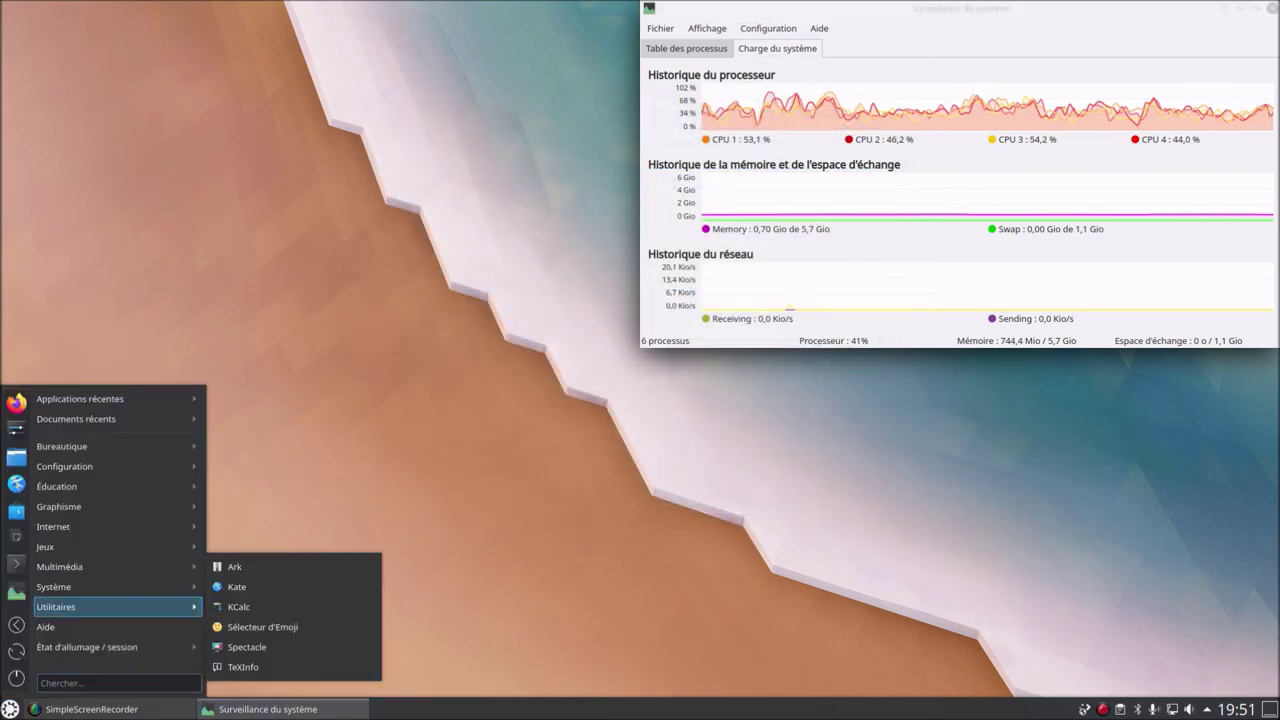
mouse_move(100, 586)
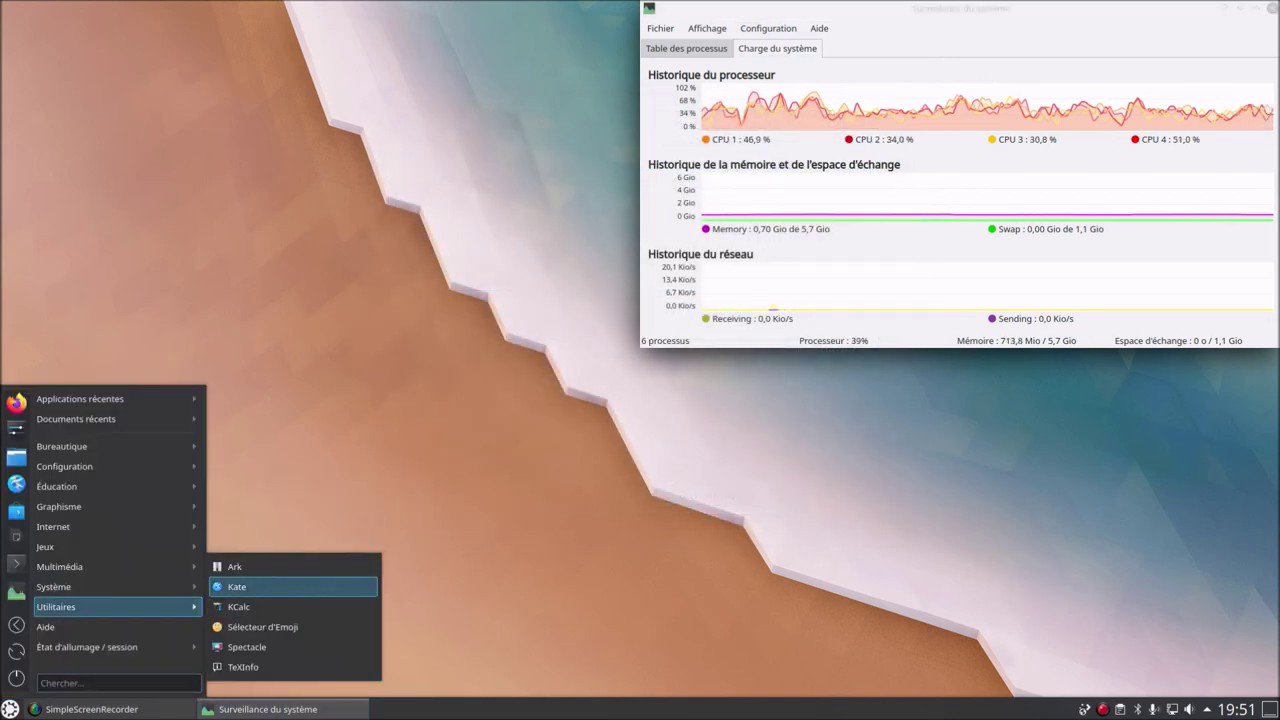
click(290, 568)
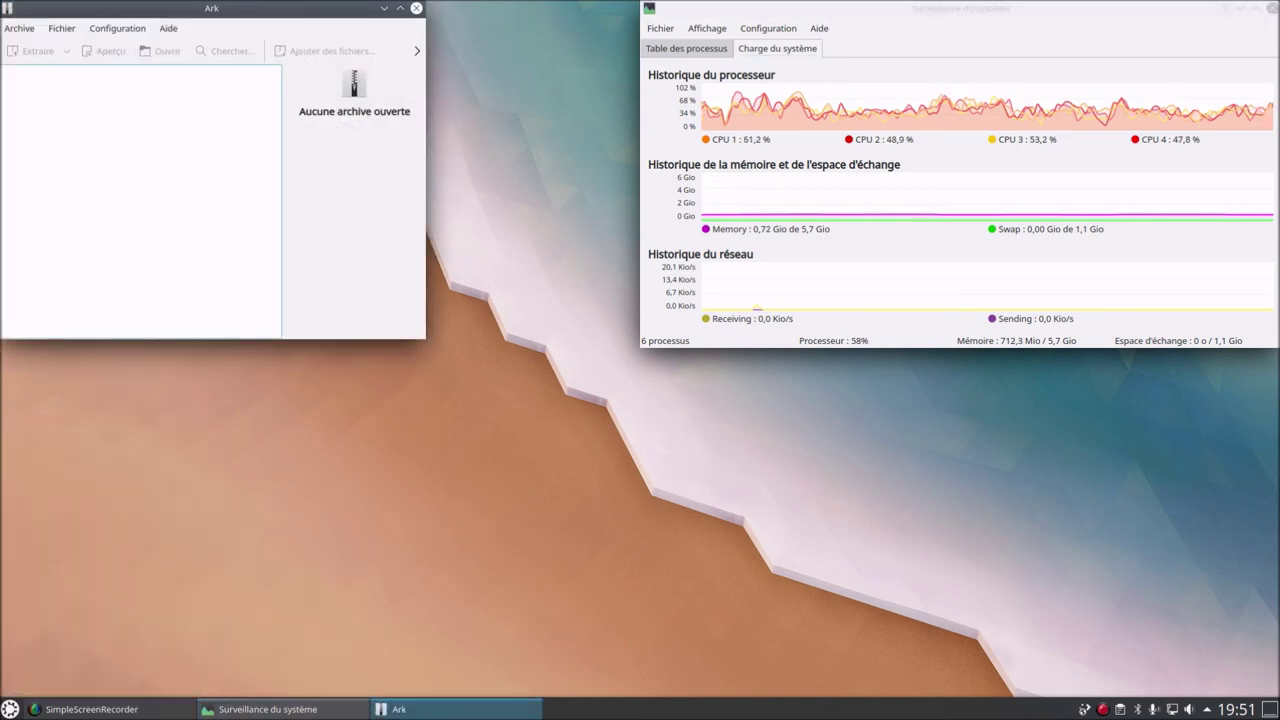
click(10, 709)
mouse_move(100, 606)
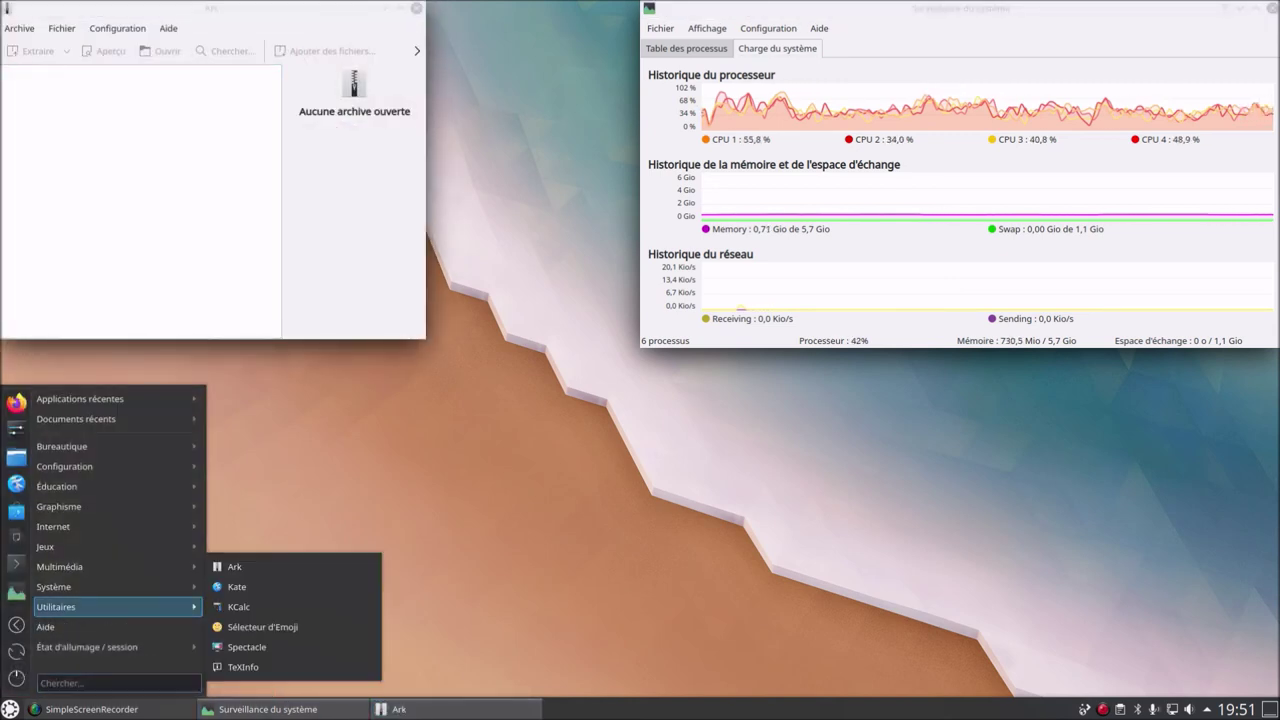
click(252, 588)
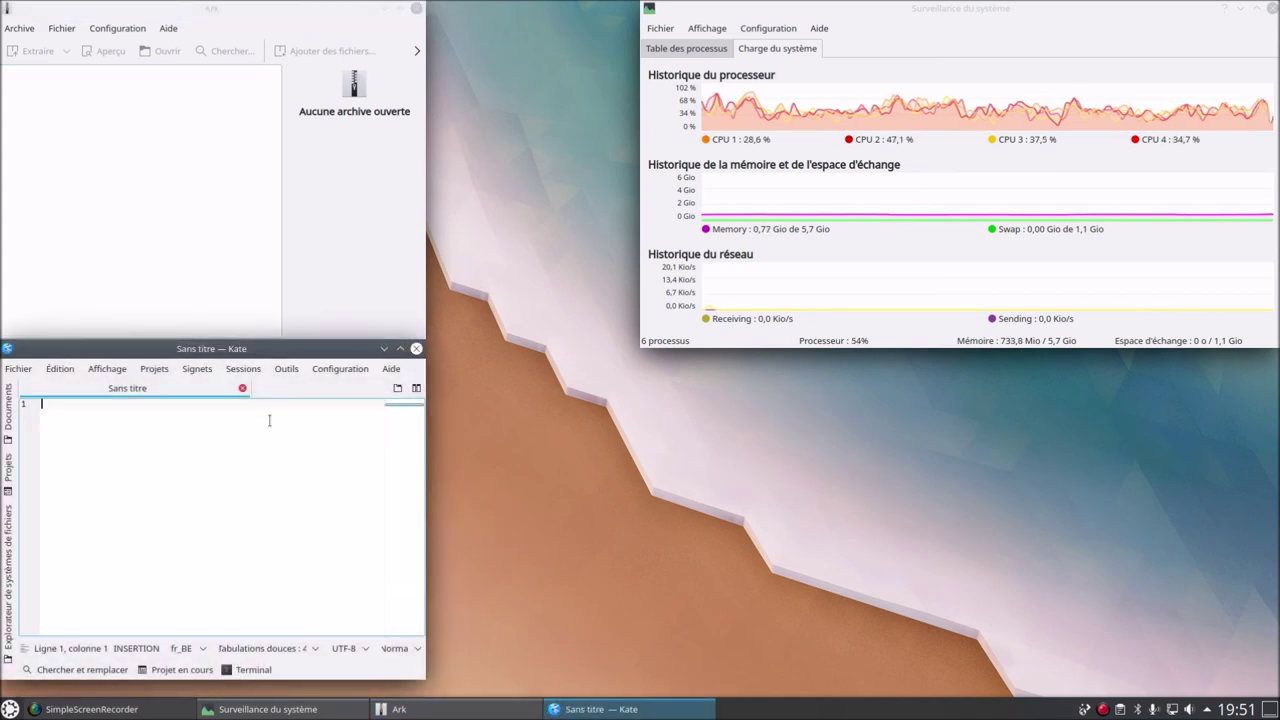
click(390, 368)
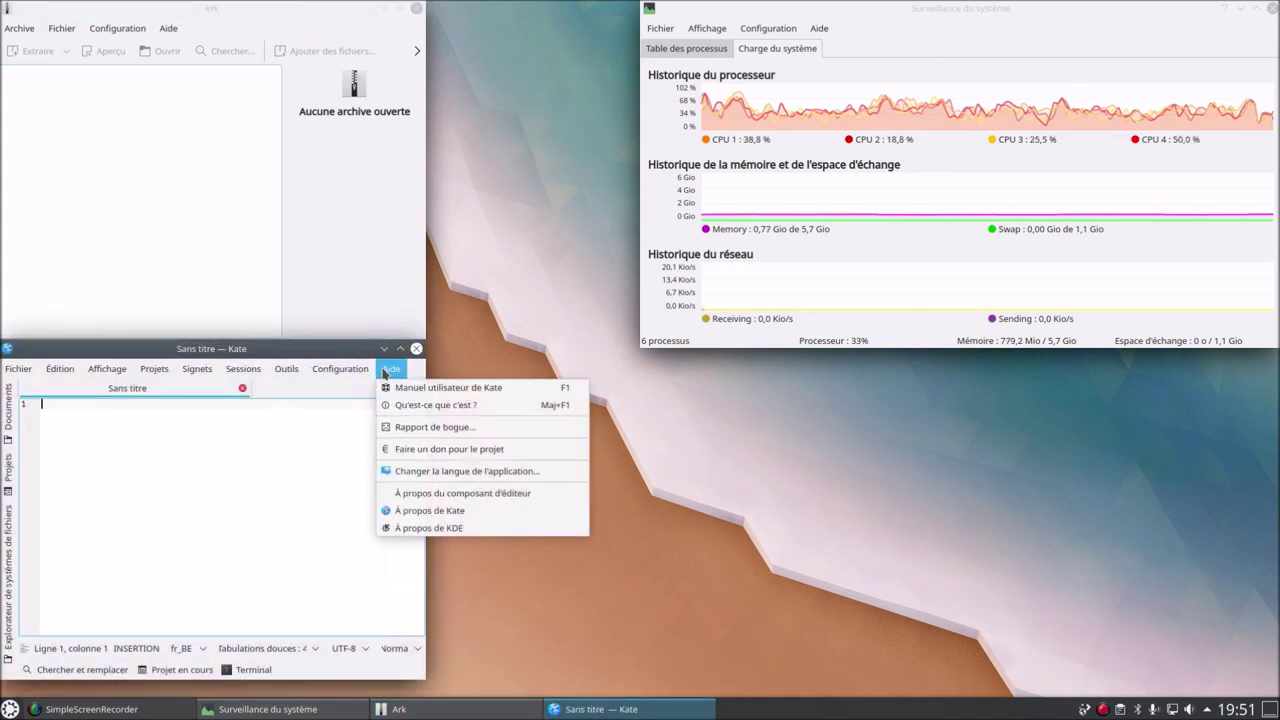
click(427, 525)
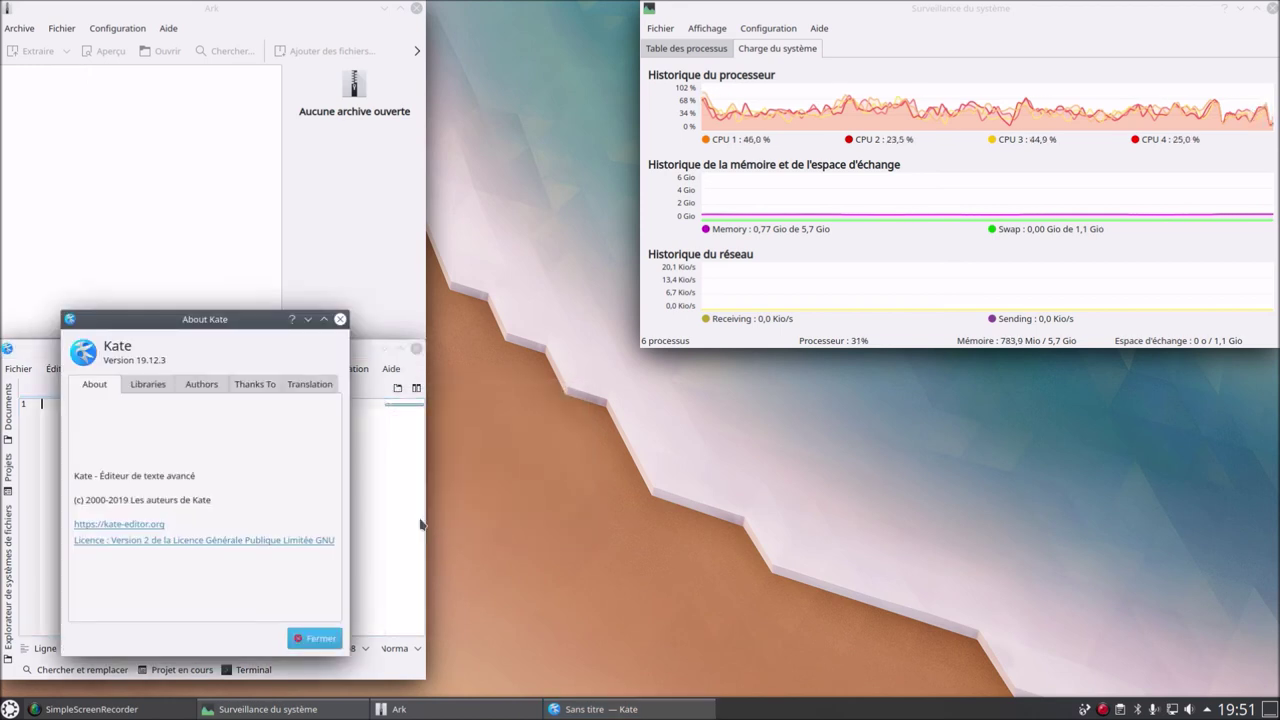
click(314, 638)
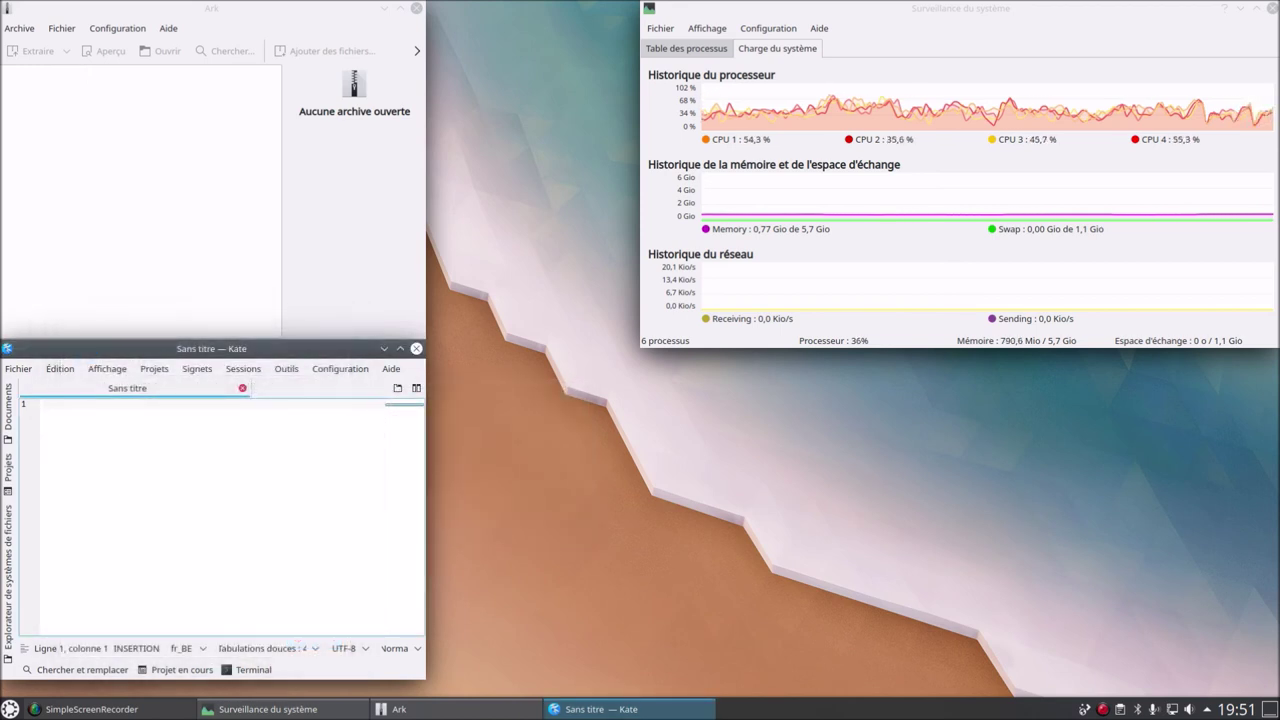
Launch KCalc and the Sélecteur d'Emoji from the Utilitaires submenu
click(10, 709)
mouse_move(160, 611)
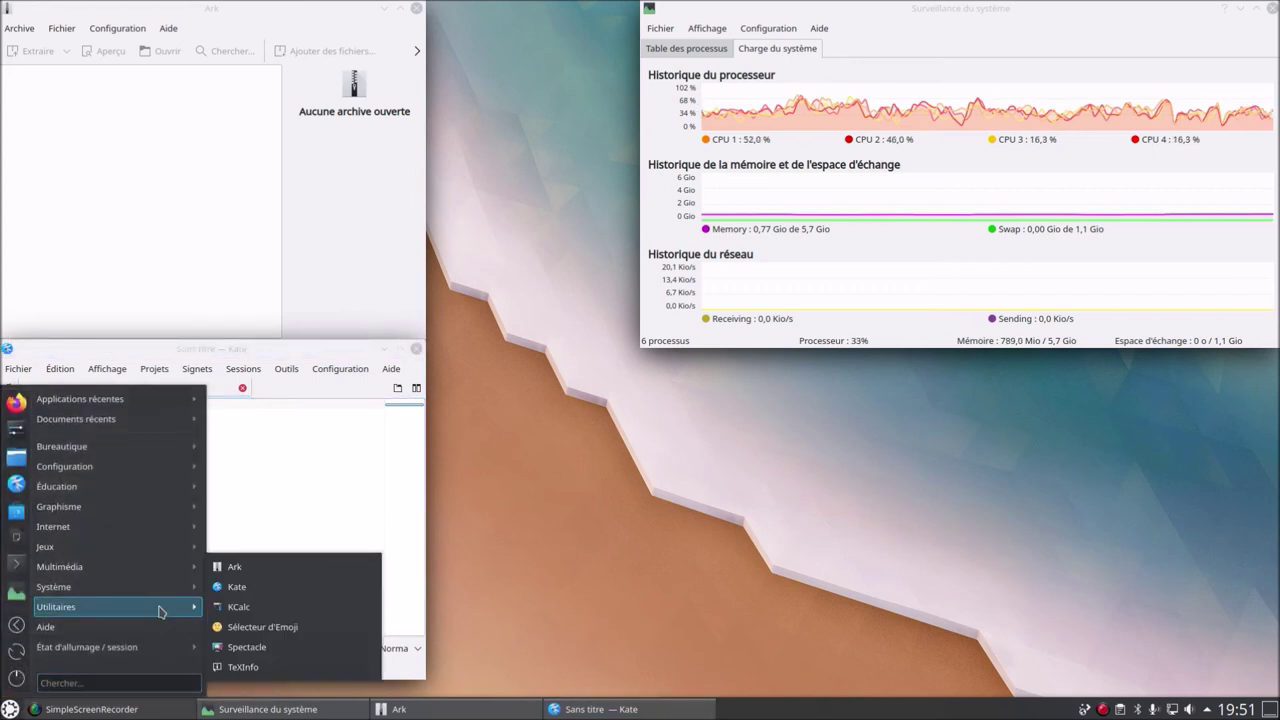
click(240, 607)
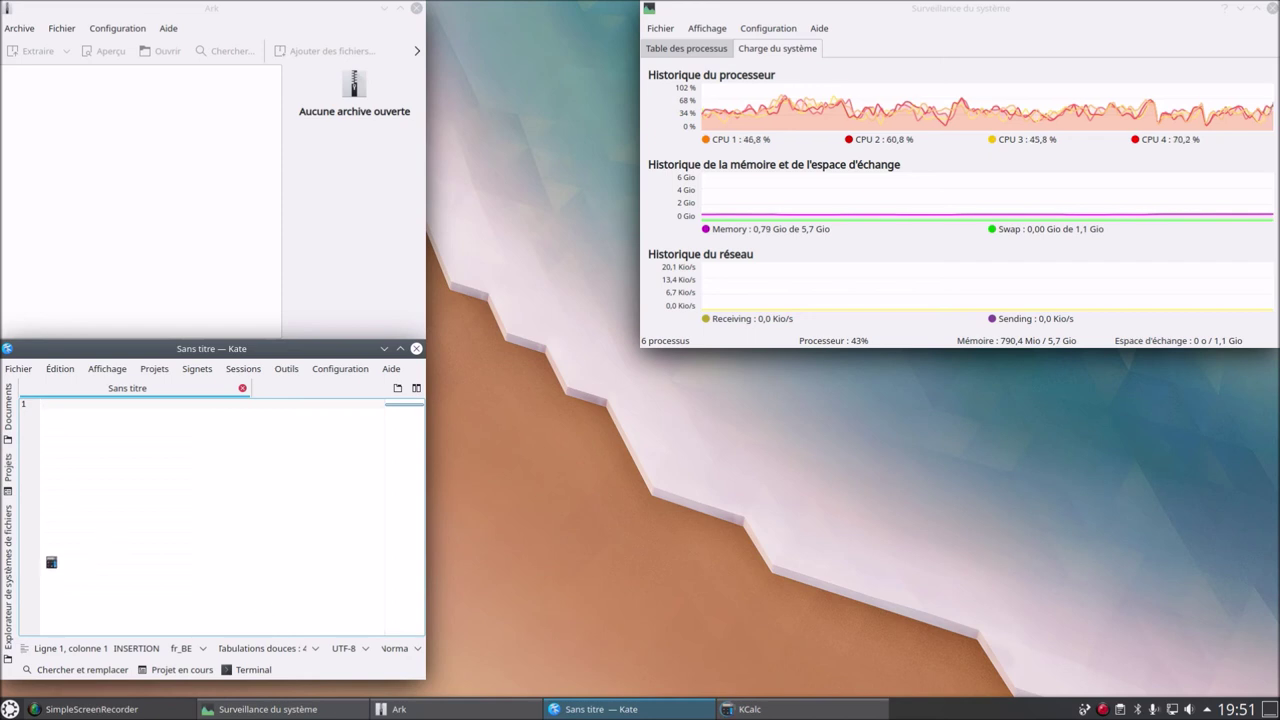
click(10, 709)
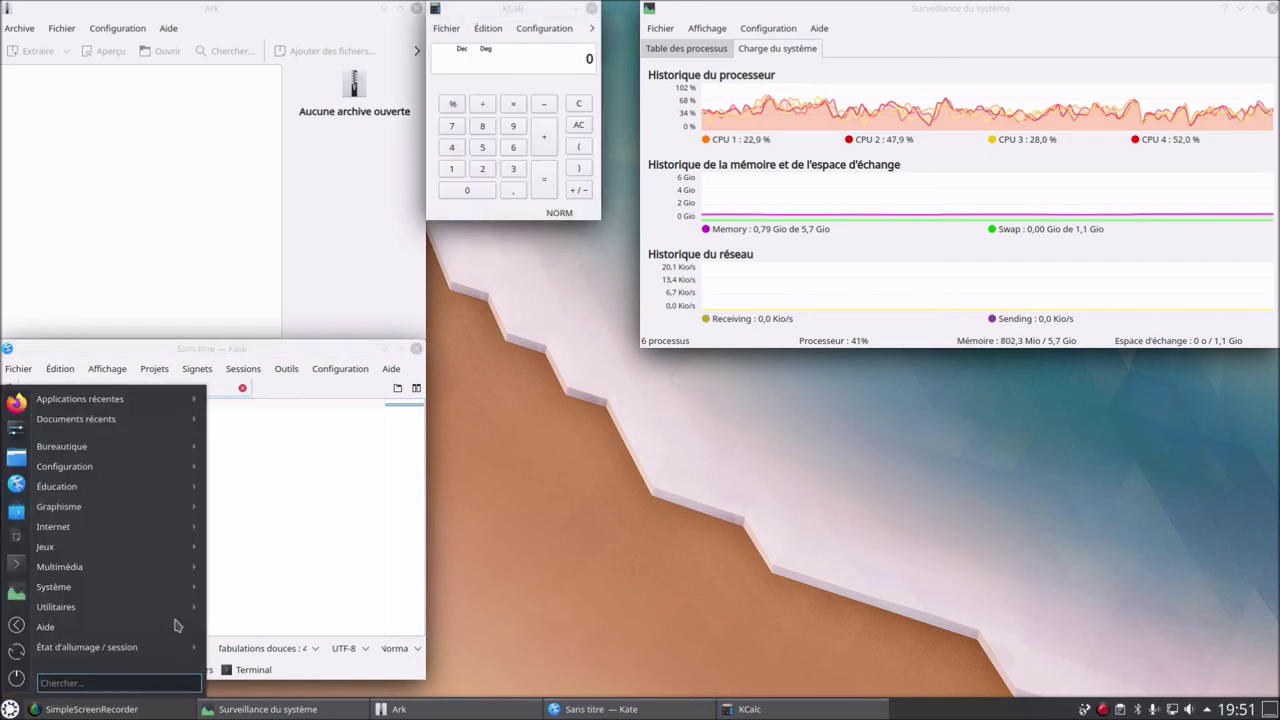
mouse_move(188, 610)
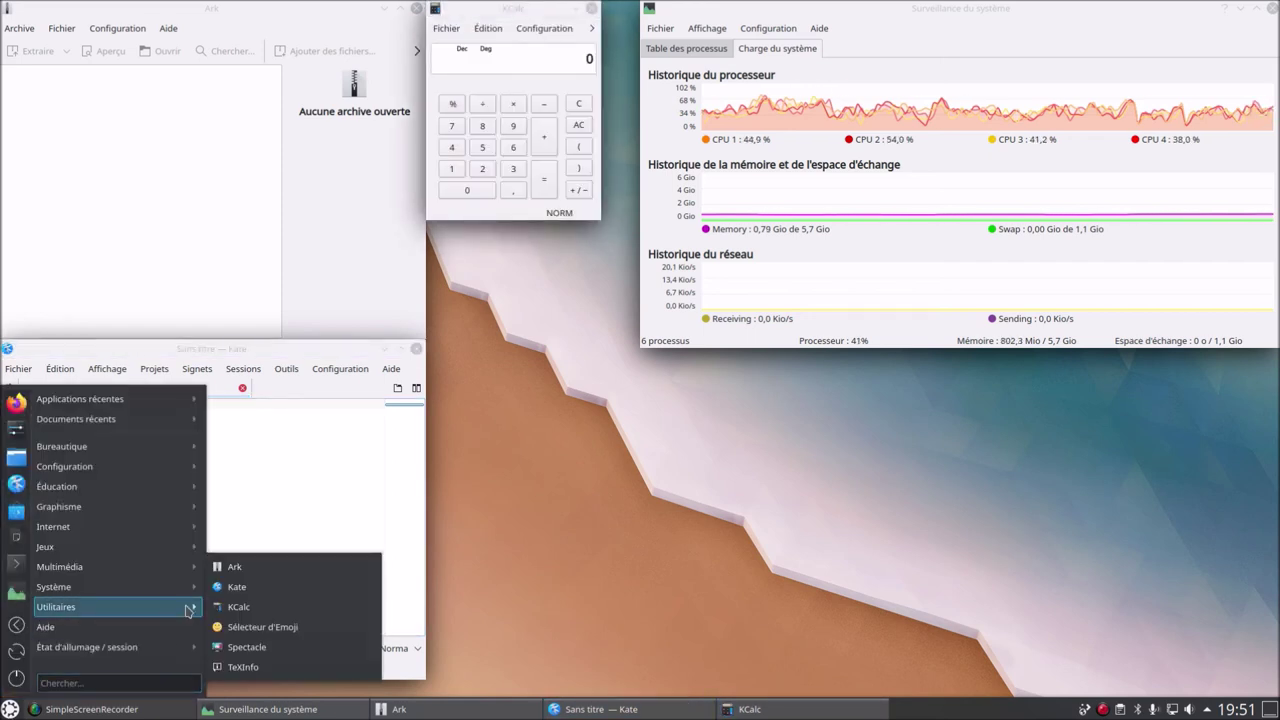
click(350, 628)
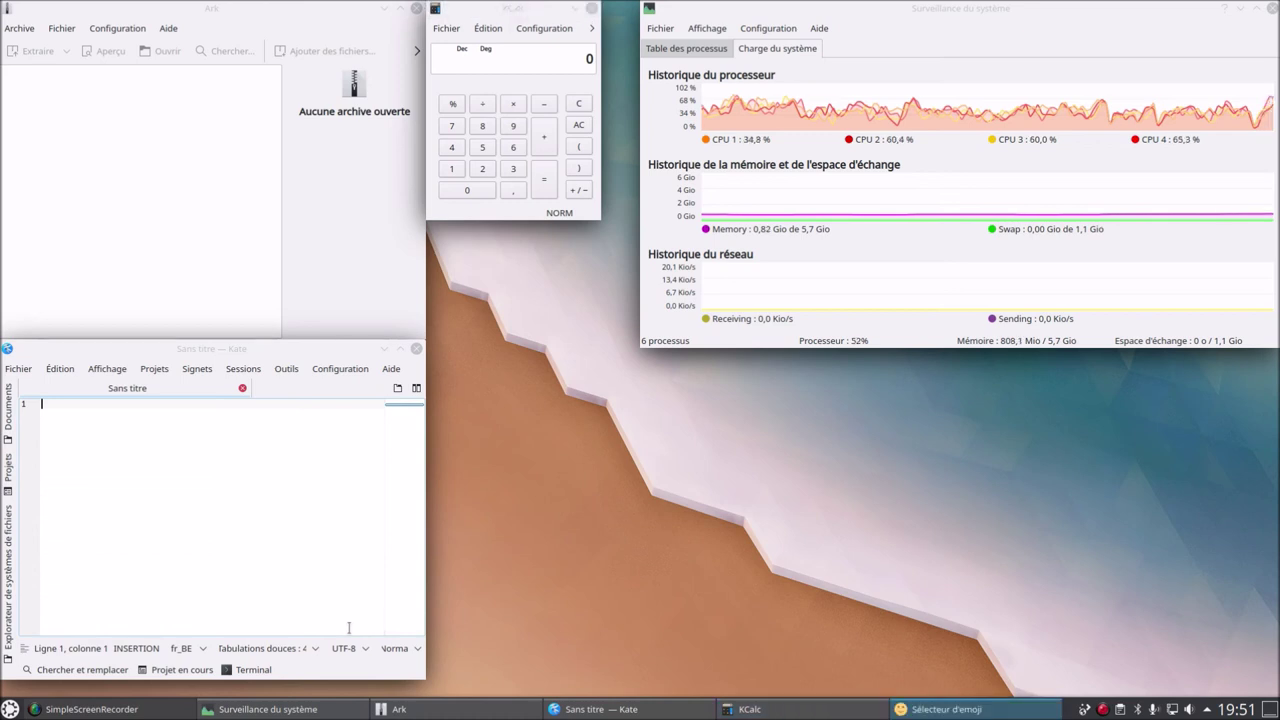
click(10, 709)
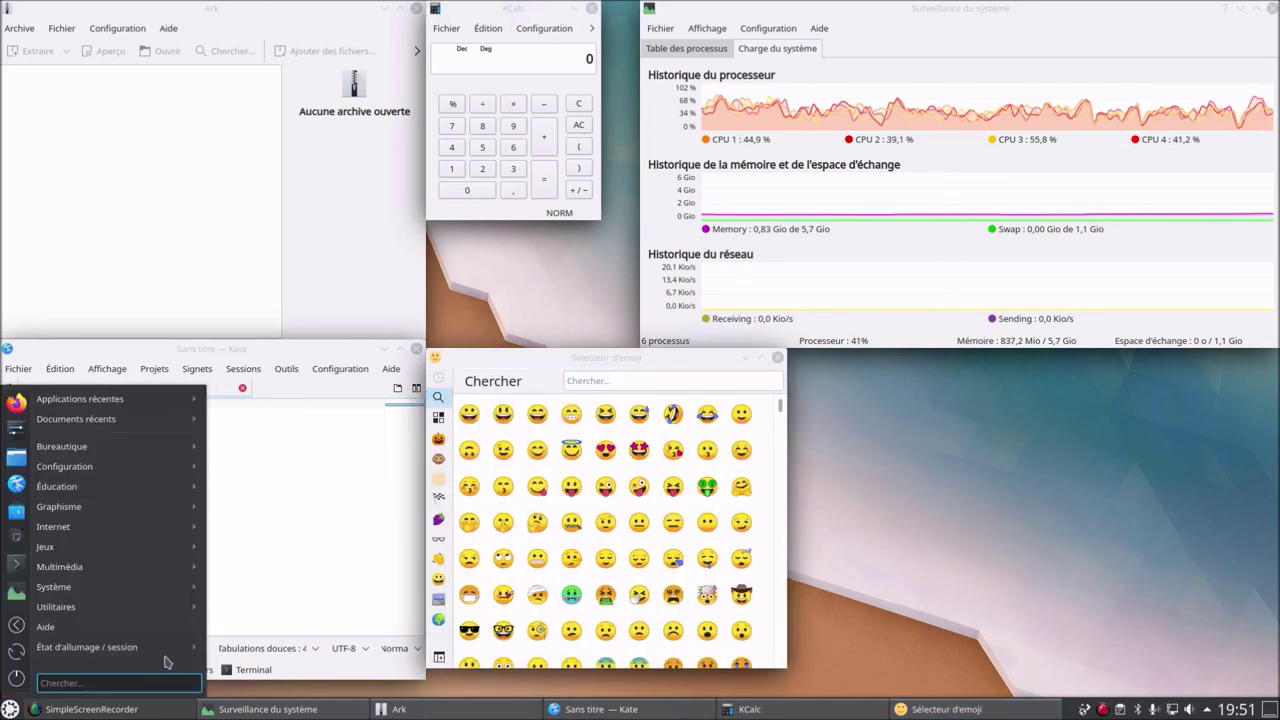
mouse_move(178, 612)
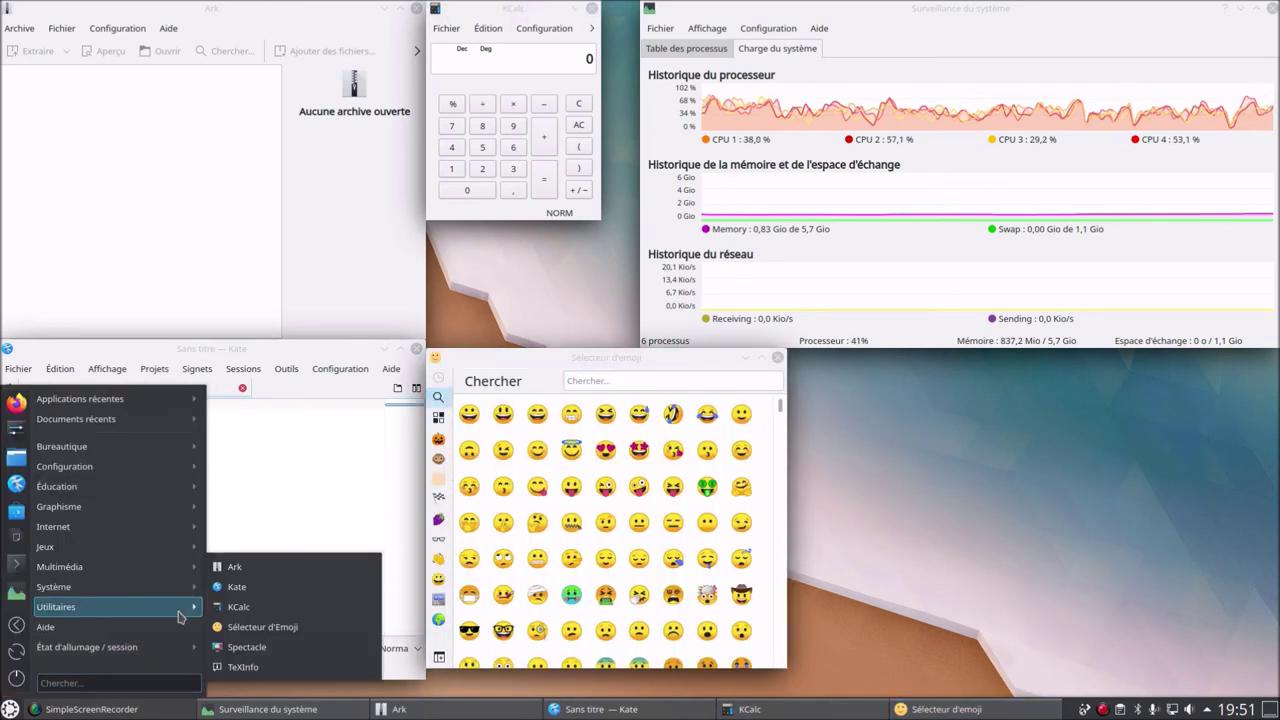
Launch Spectacle and close the KCalc, Ark, Kate and emoji picker windows
click(360, 647)
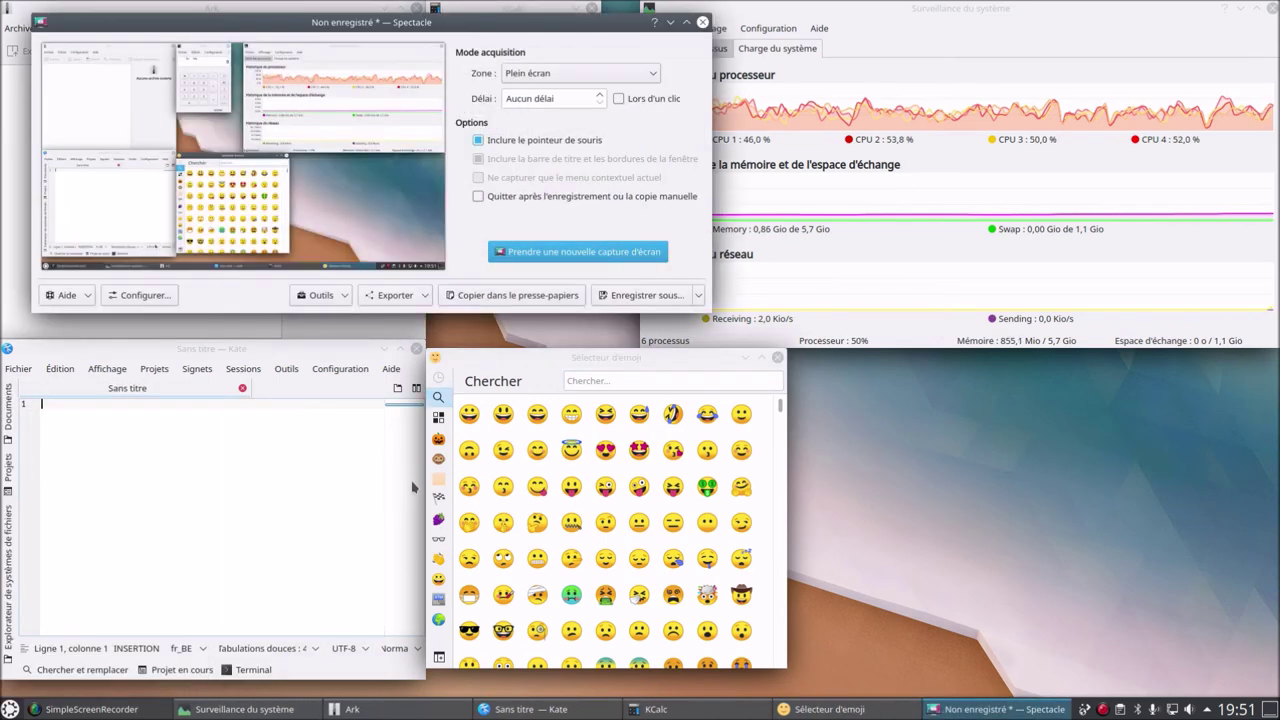
drag(569, 24, 917, 180)
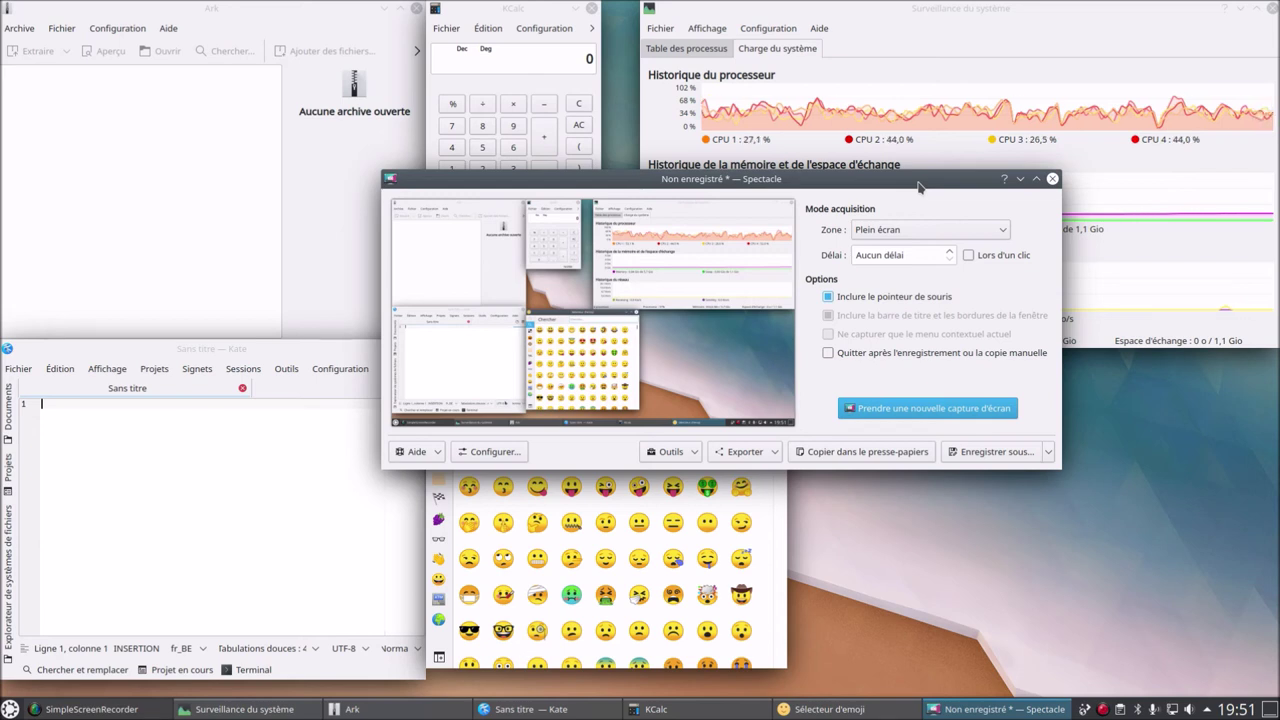
click(562, 9)
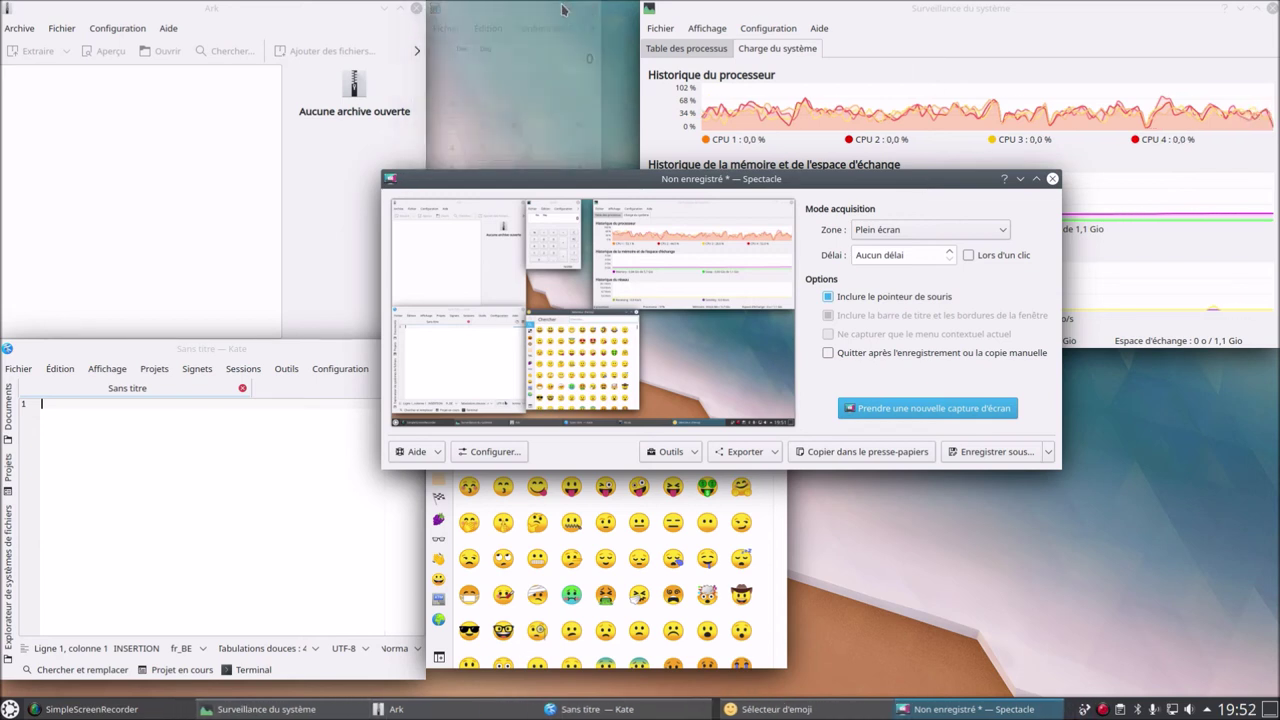
click(416, 8)
click(416, 348)
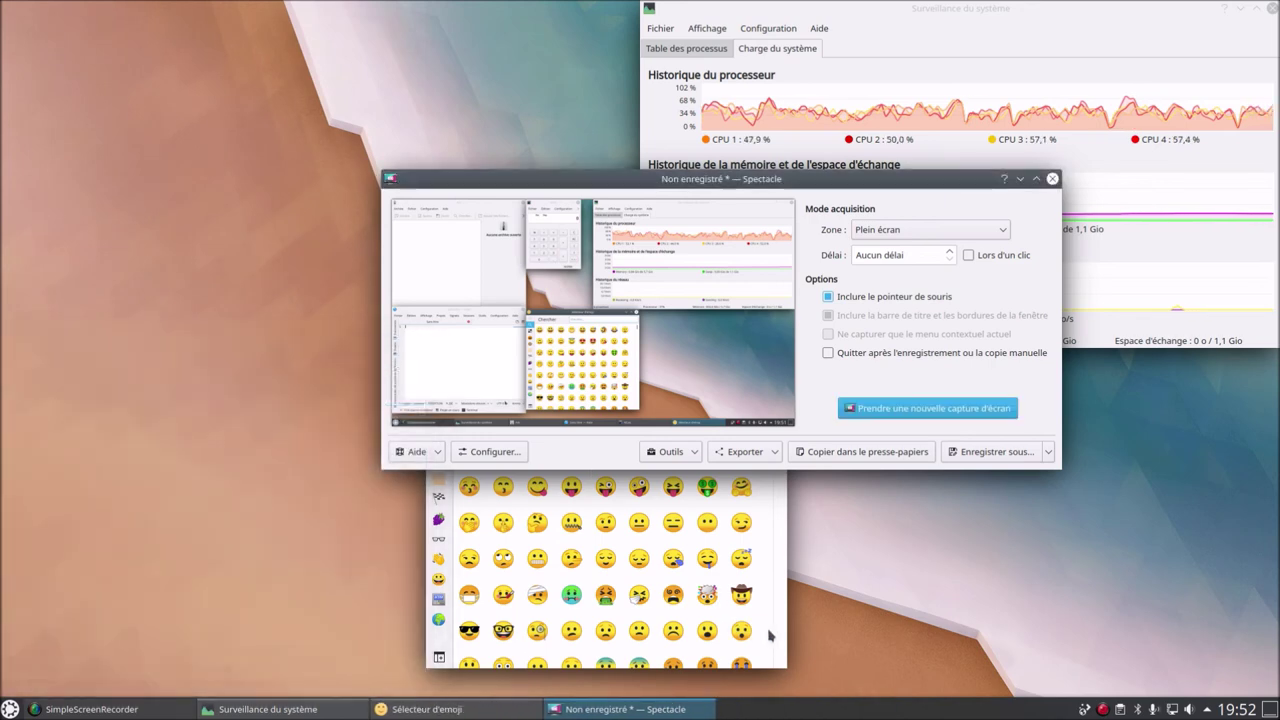
scroll(718, 606, down, 4)
click(718, 606)
click(778, 357)
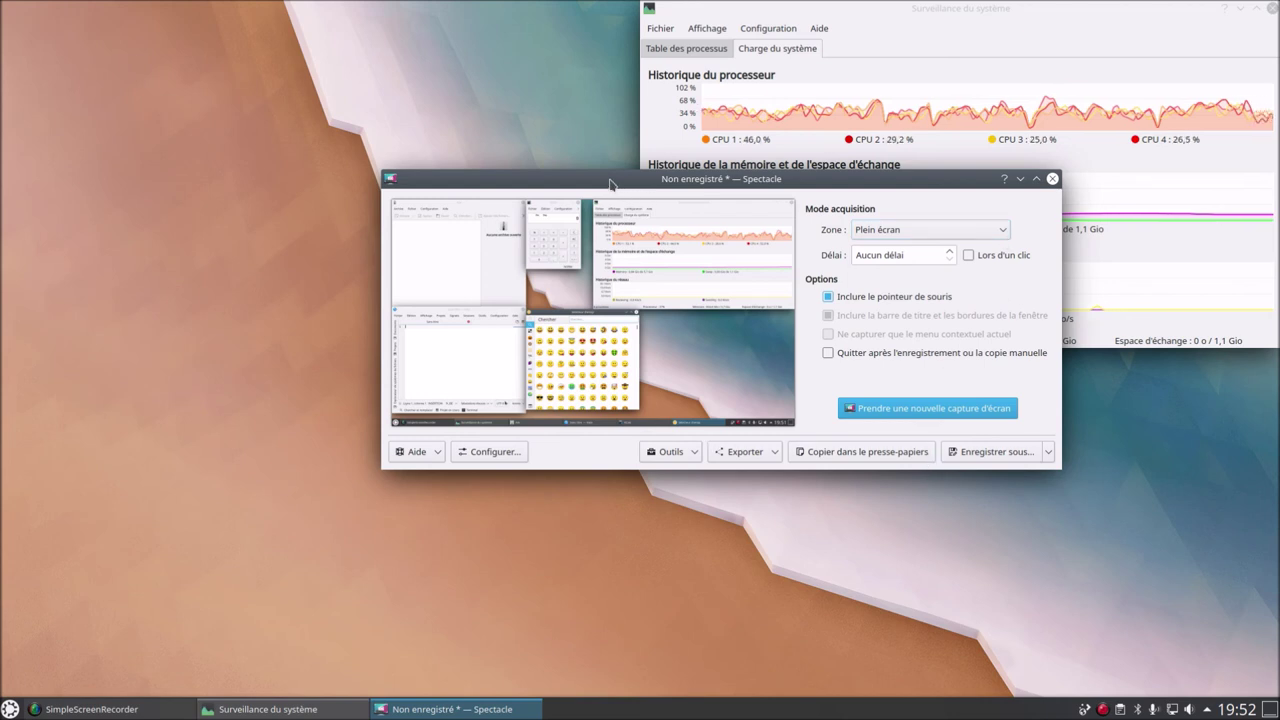
Save the capture to Bureau as Screenshot_20200502_195154.png and close Spectacle
drag(610, 183, 555, 223)
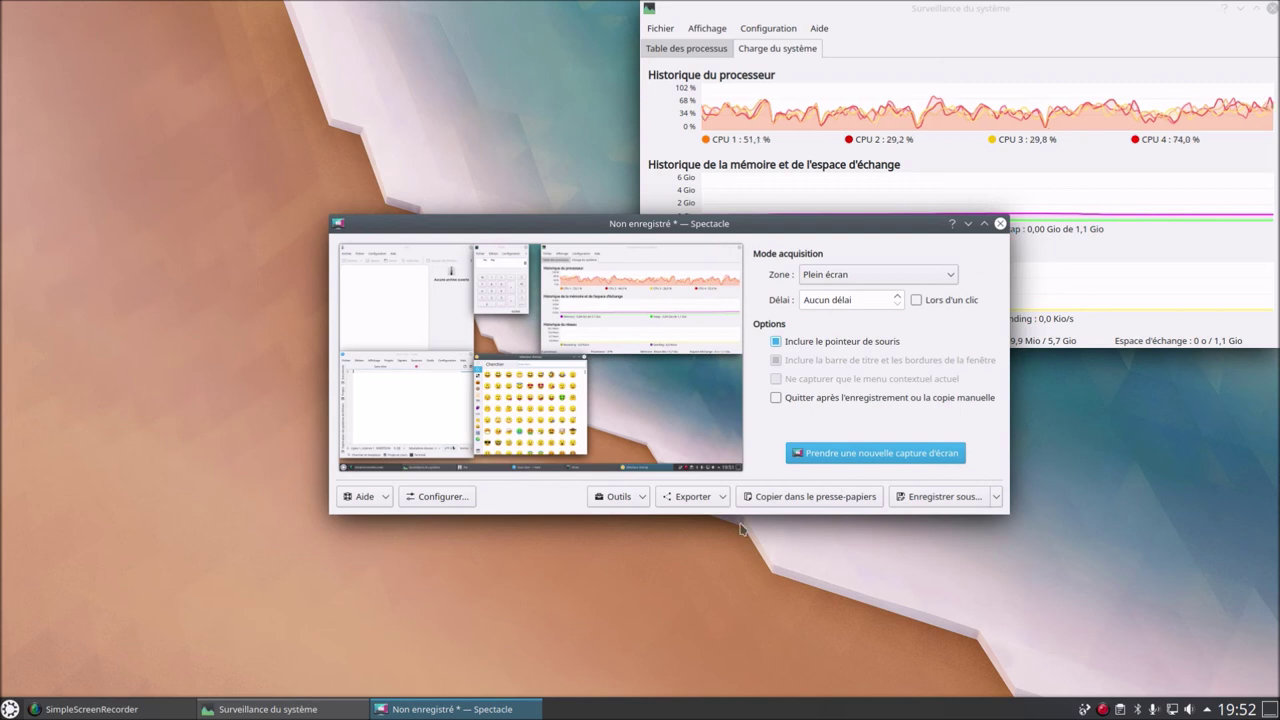
click(936, 496)
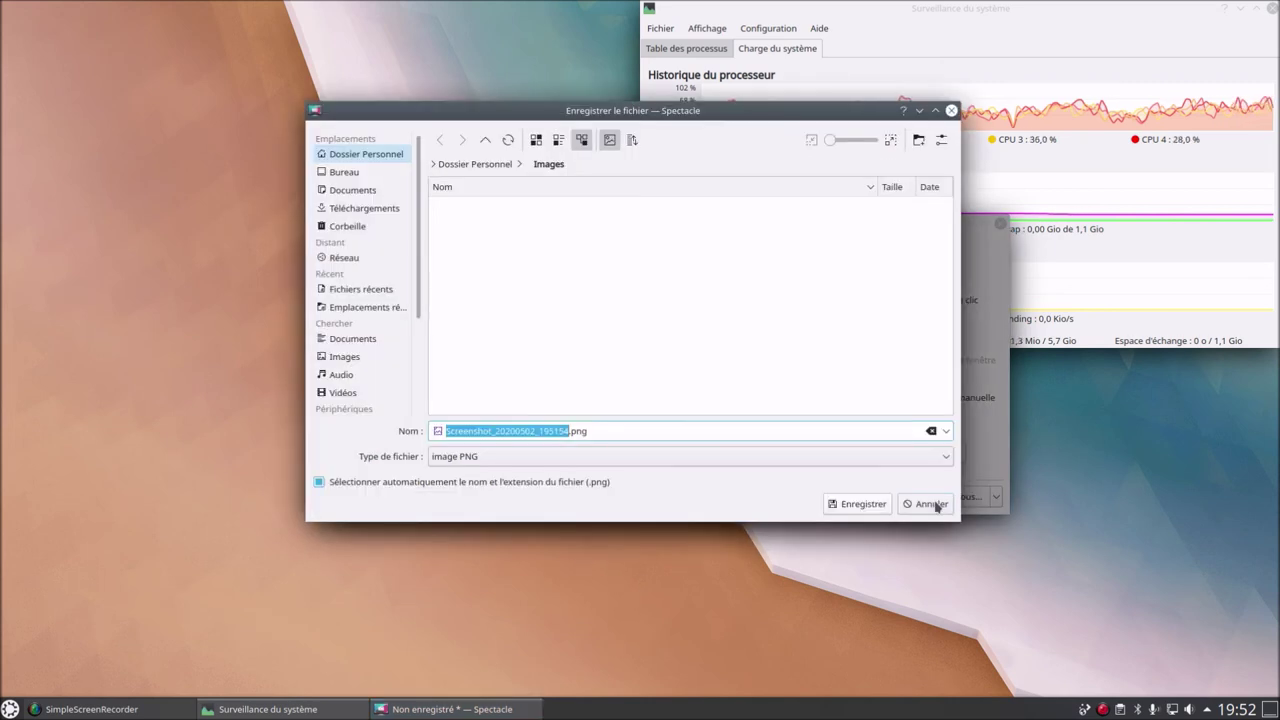
click(338, 176)
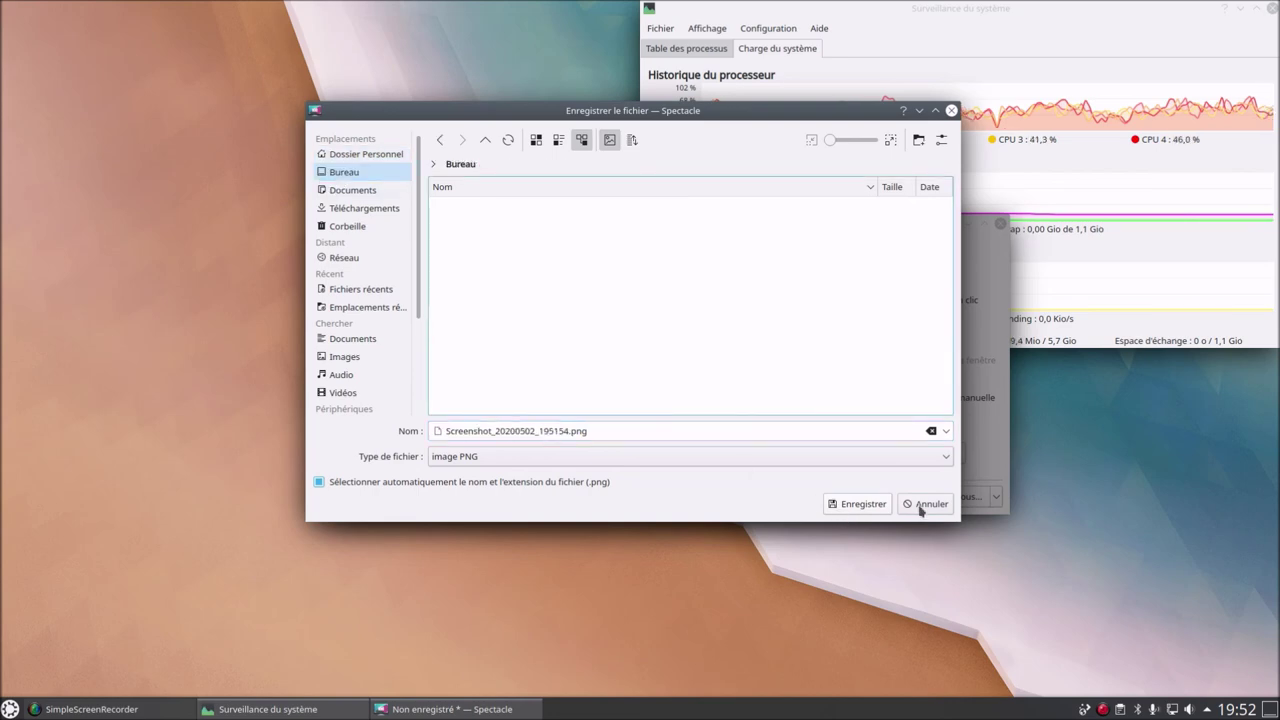
click(873, 506)
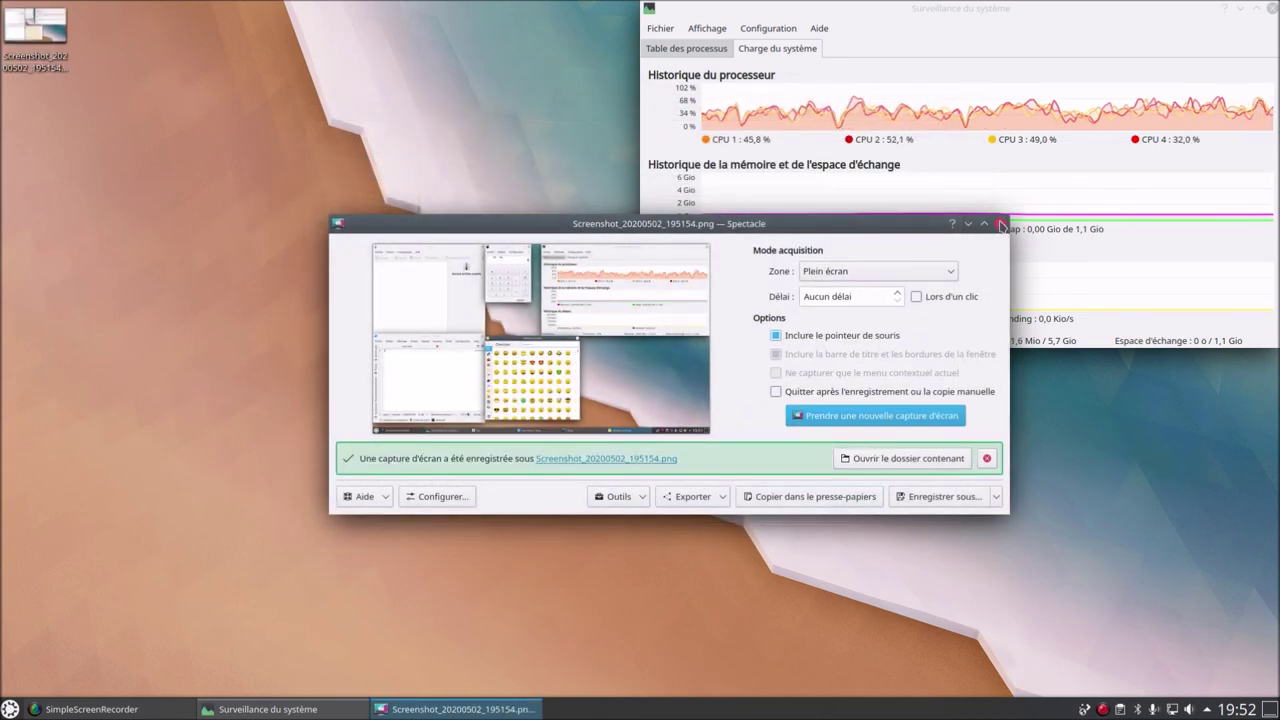
click(1001, 224)
Open Screenshot_20200502_195154.png from the desktop in Gwenview, maximize it, then quit
double_click(13, 29)
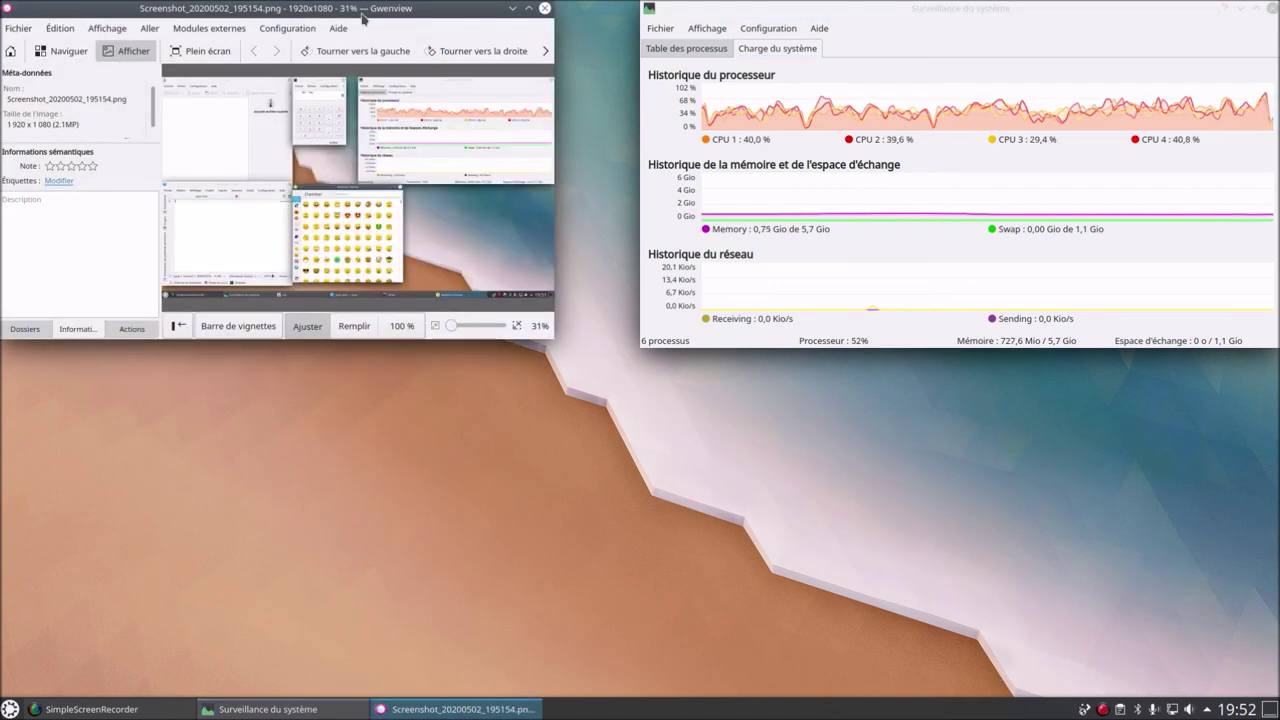
drag(362, 18, 681, 131)
click(848, 128)
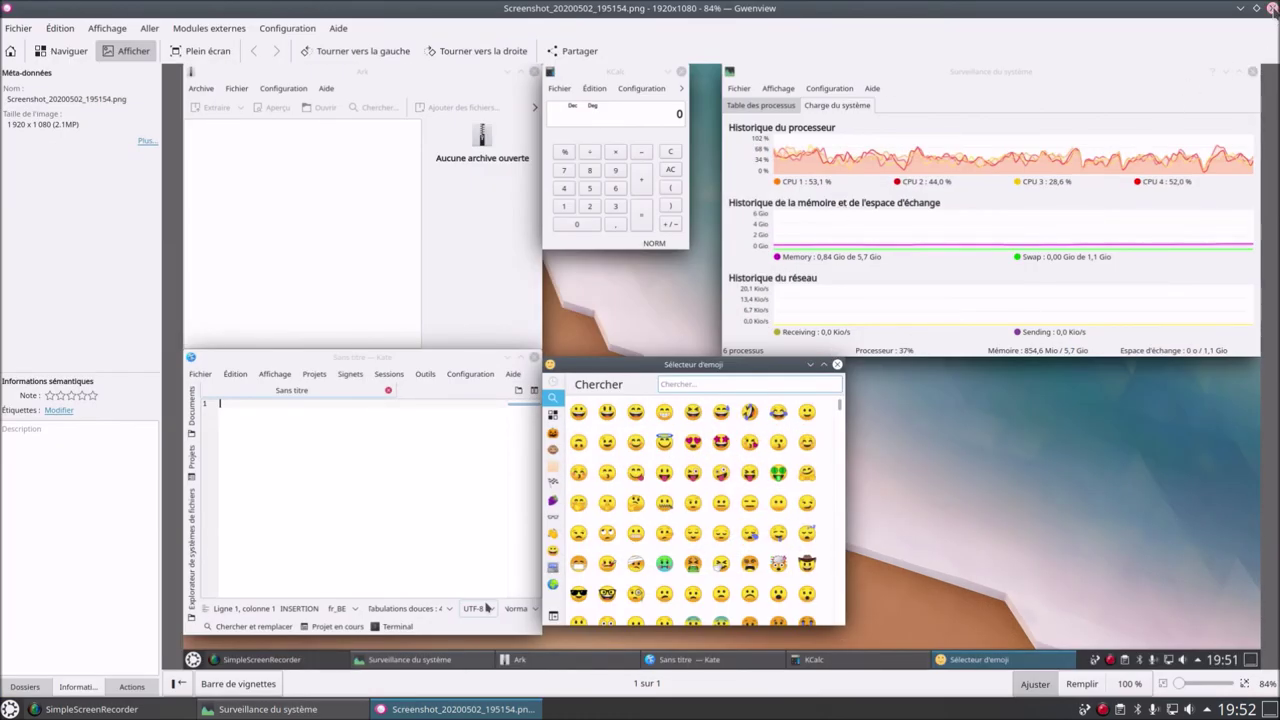
key(ctrl+q)
Check the screenshot's properties (999,2 Kio), then move it to the trash
right_click(18, 37)
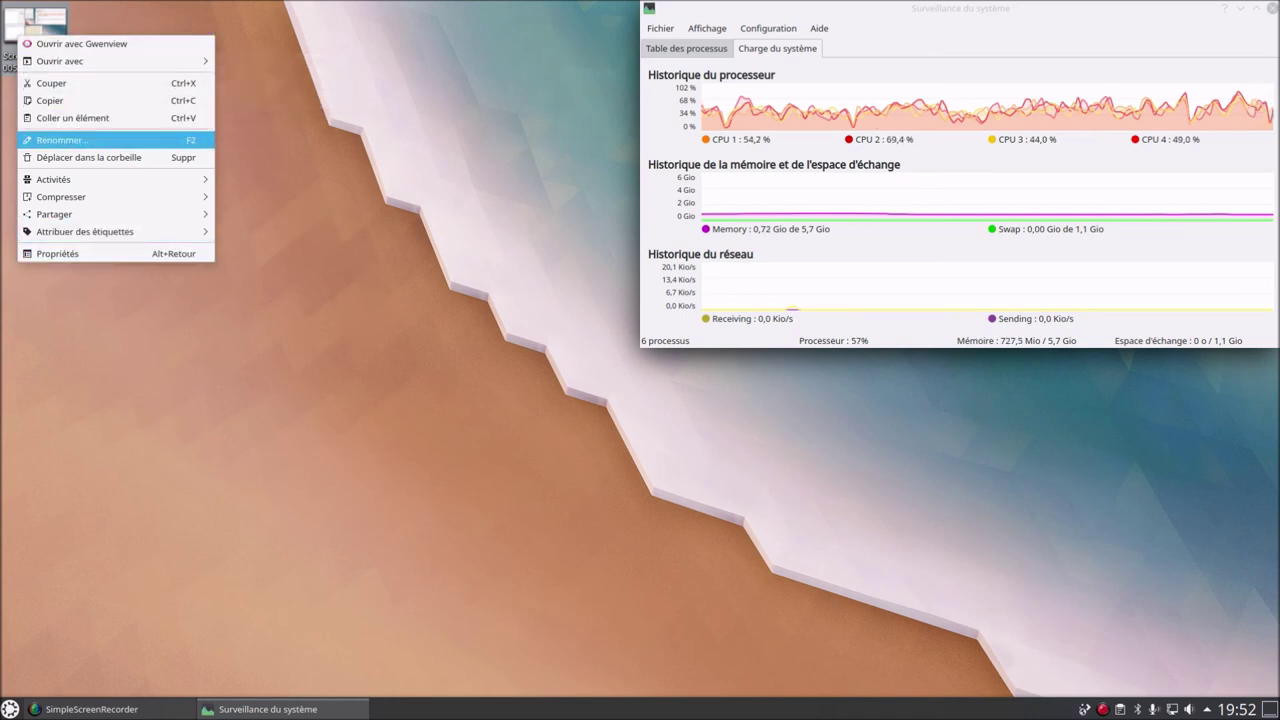
mouse_move(60, 214)
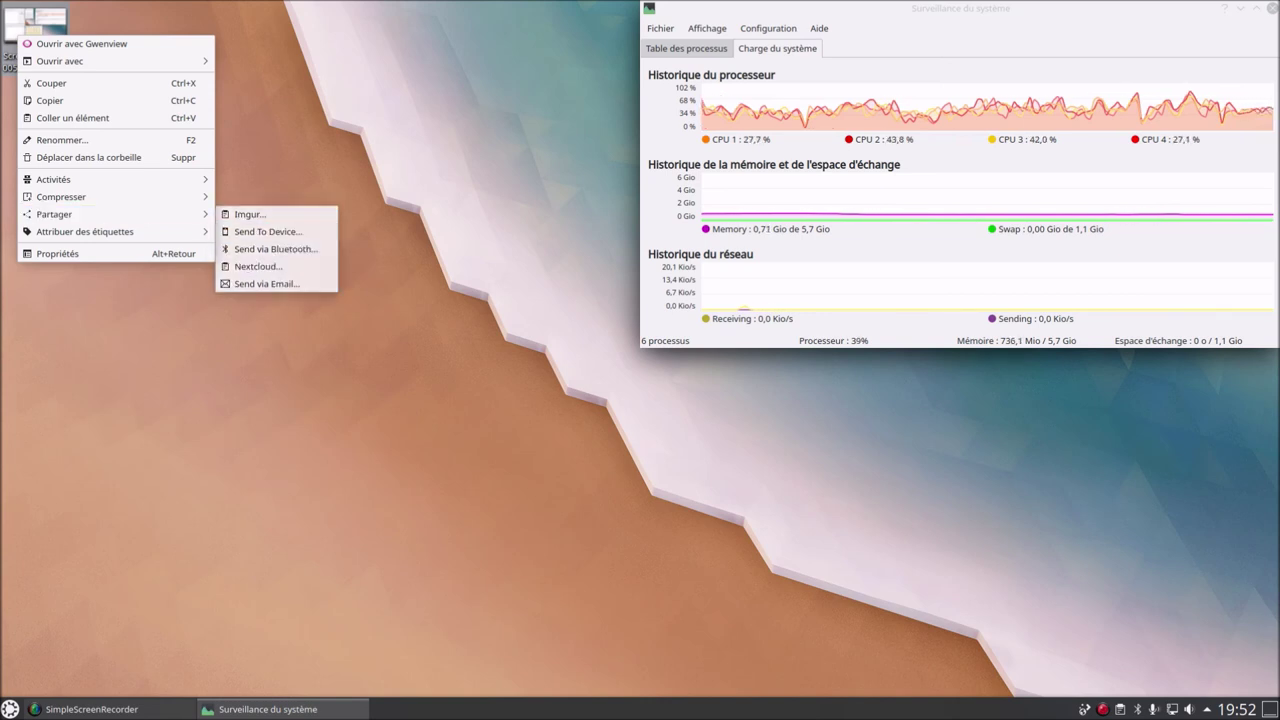
click(106, 252)
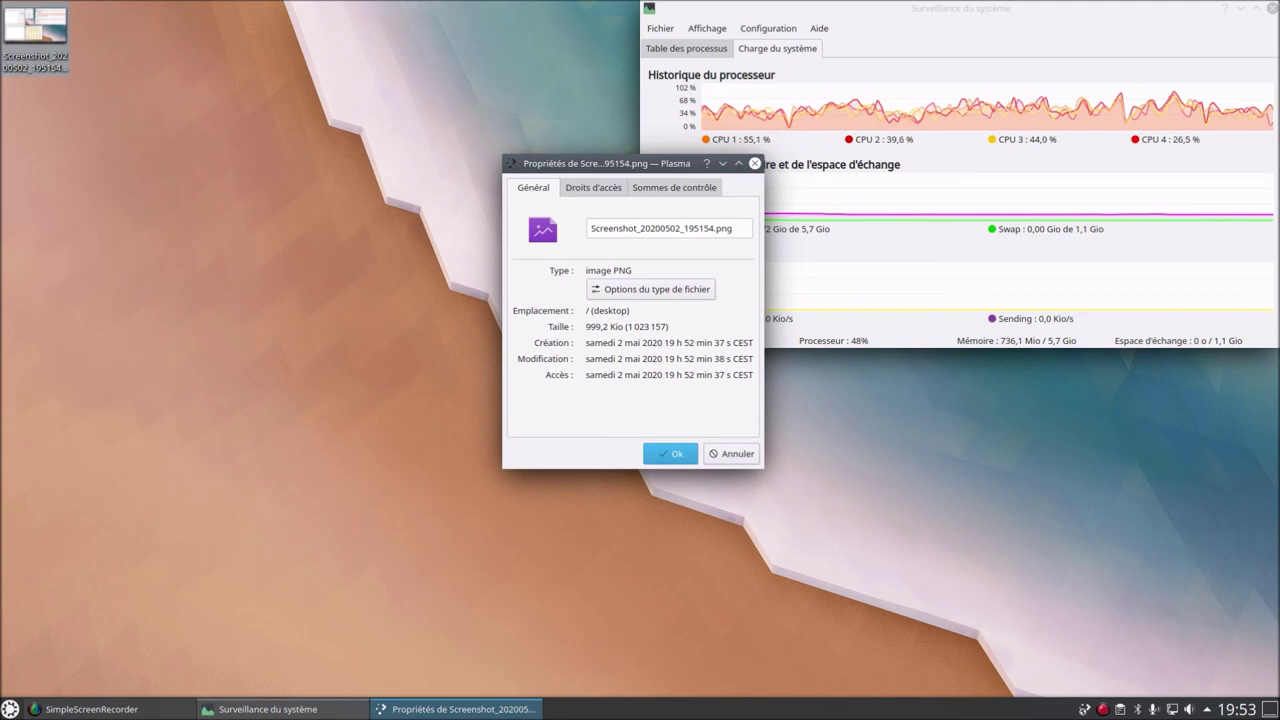
key(Return)
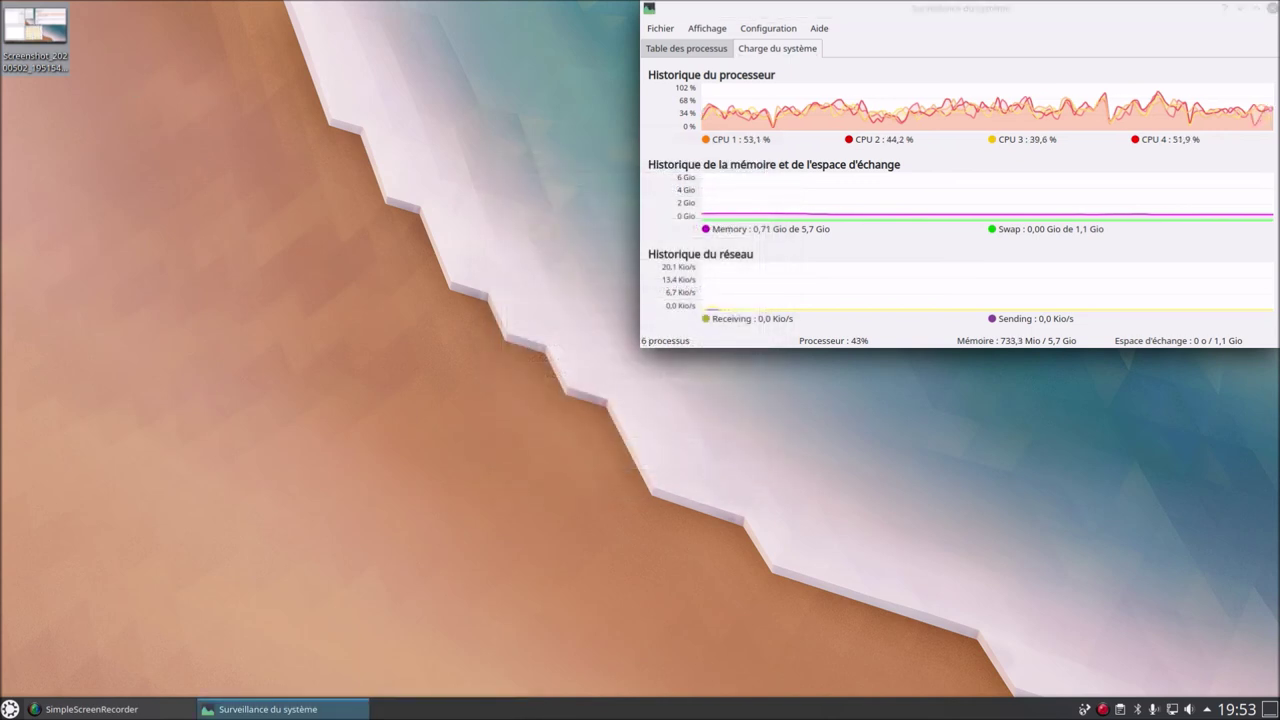
key(Menu)
key(Up)
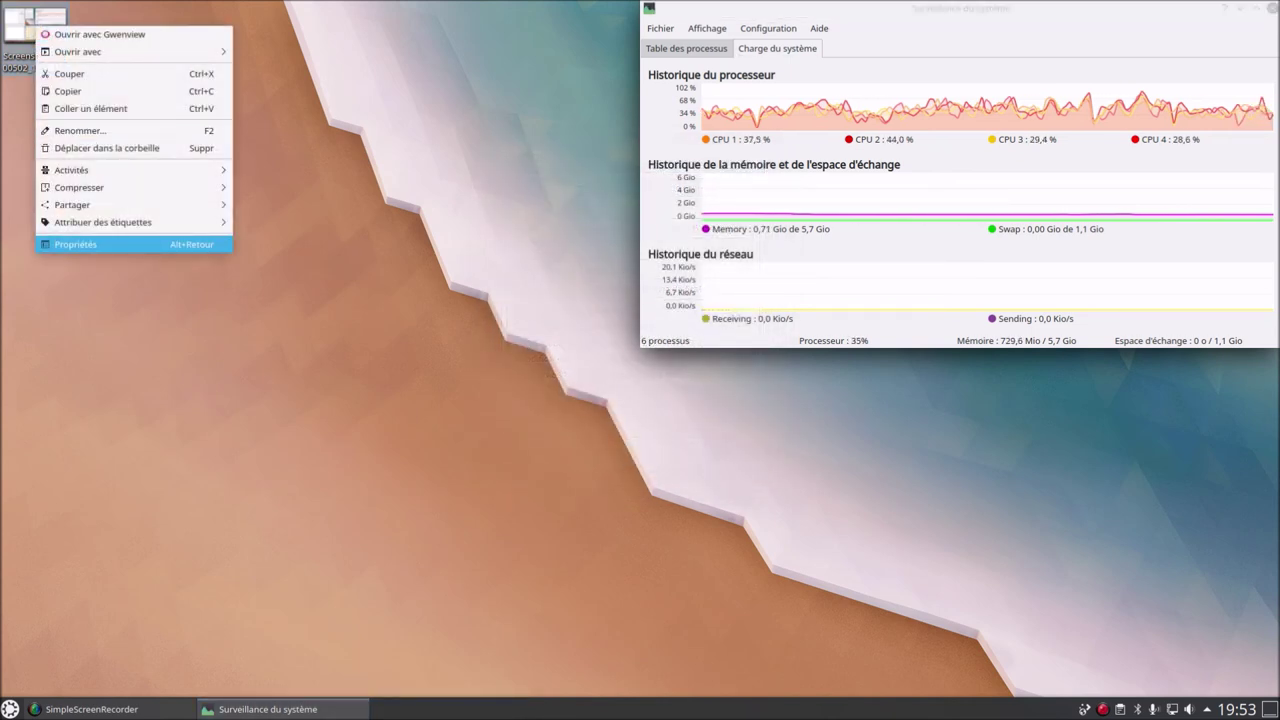
click(118, 149)
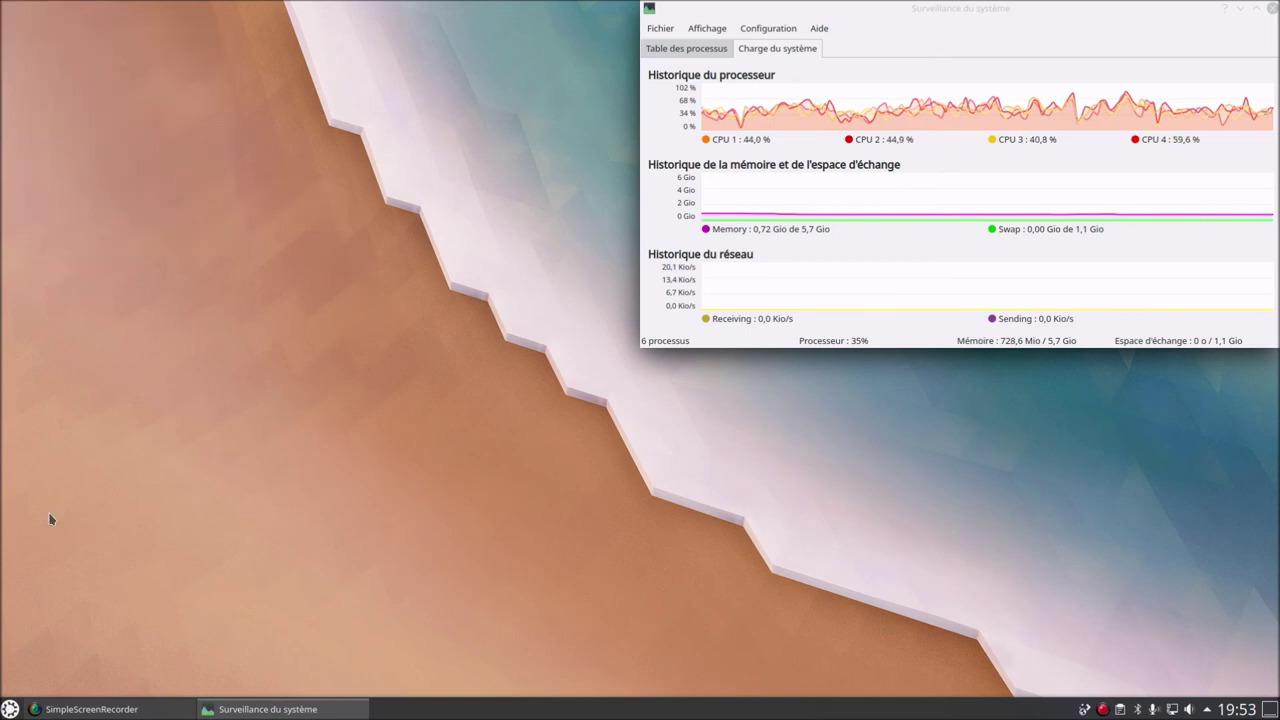
Search 'compte' in the launcher to open the Comptes en ligne settings, moving the window upper left
key(super)
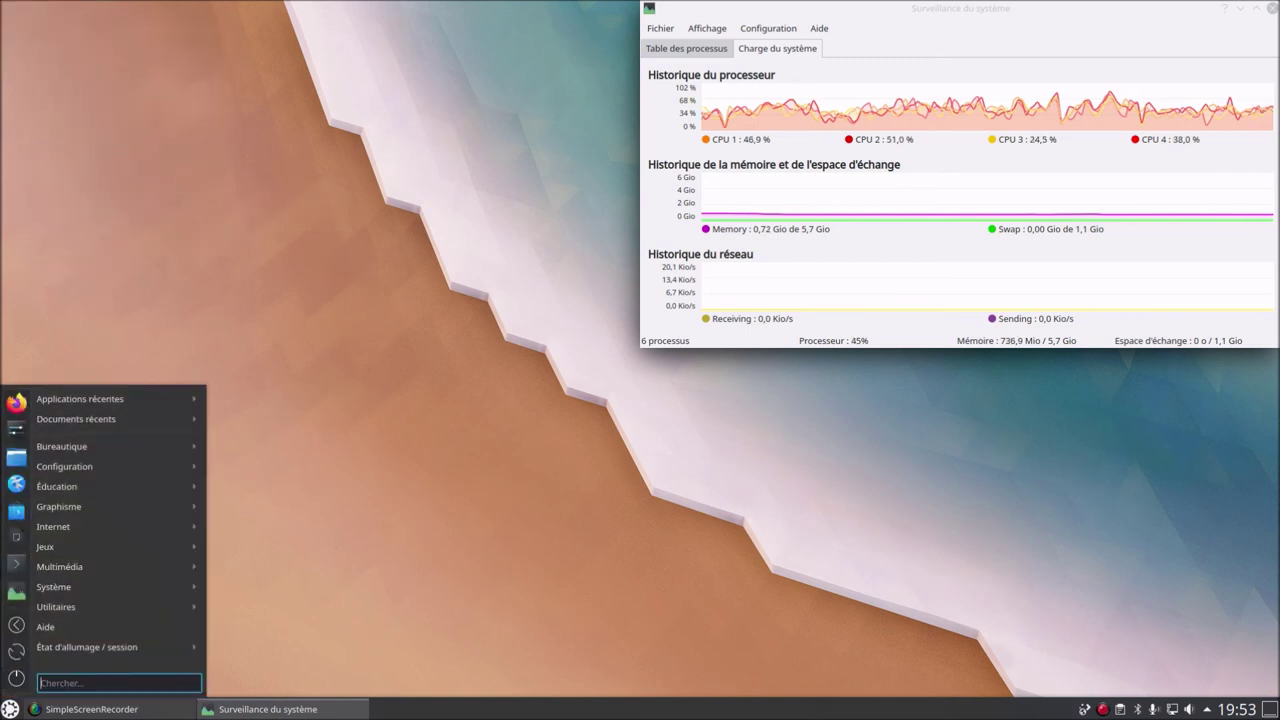
text(compte)
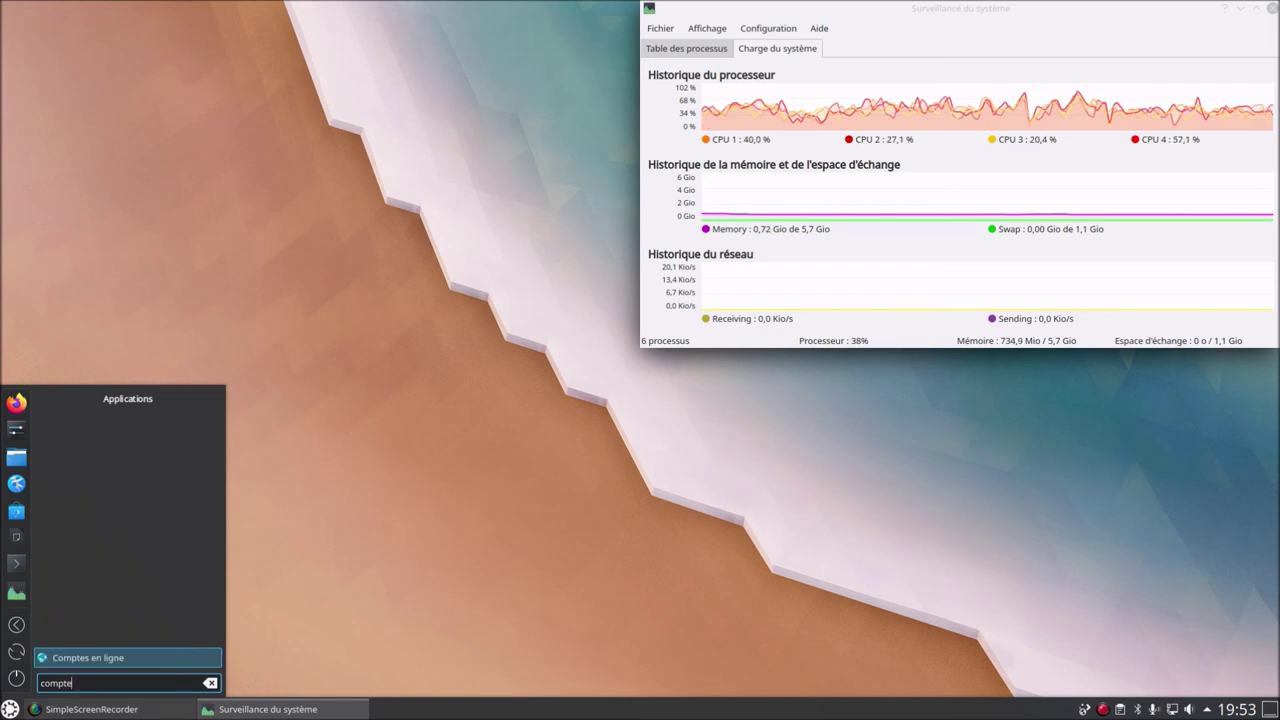
key(Return)
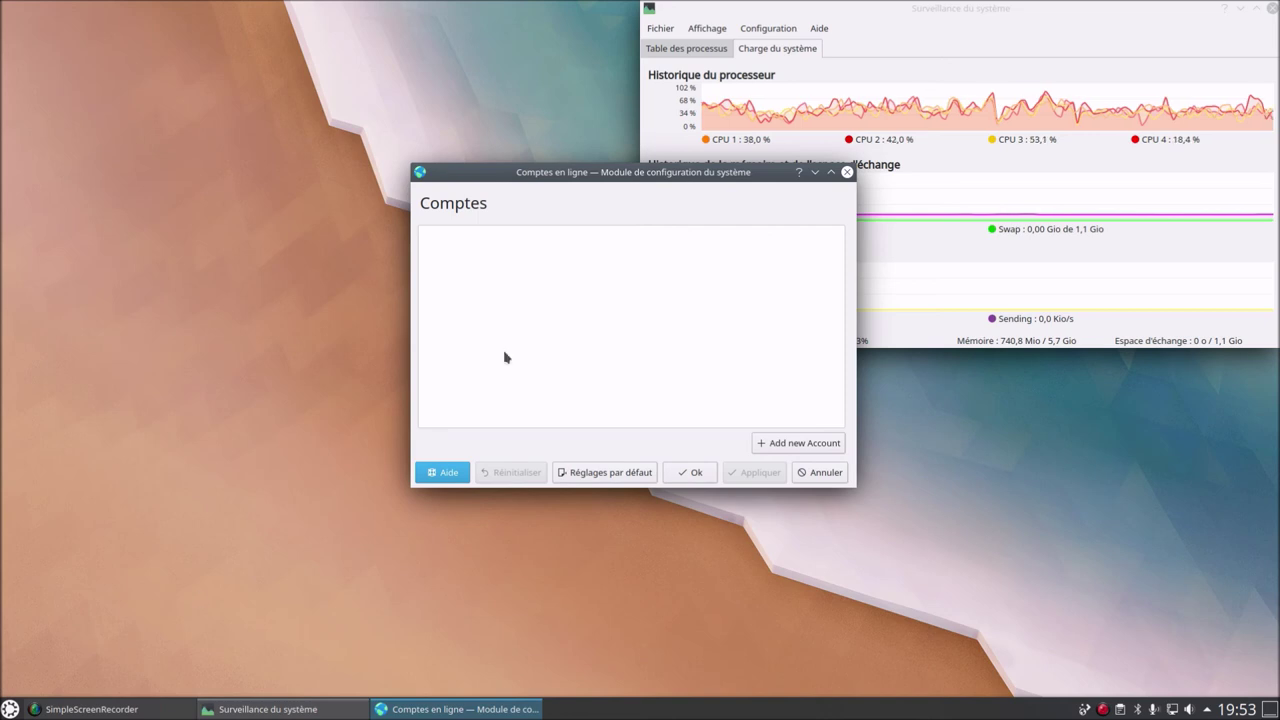
drag(489, 183, 221, 136)
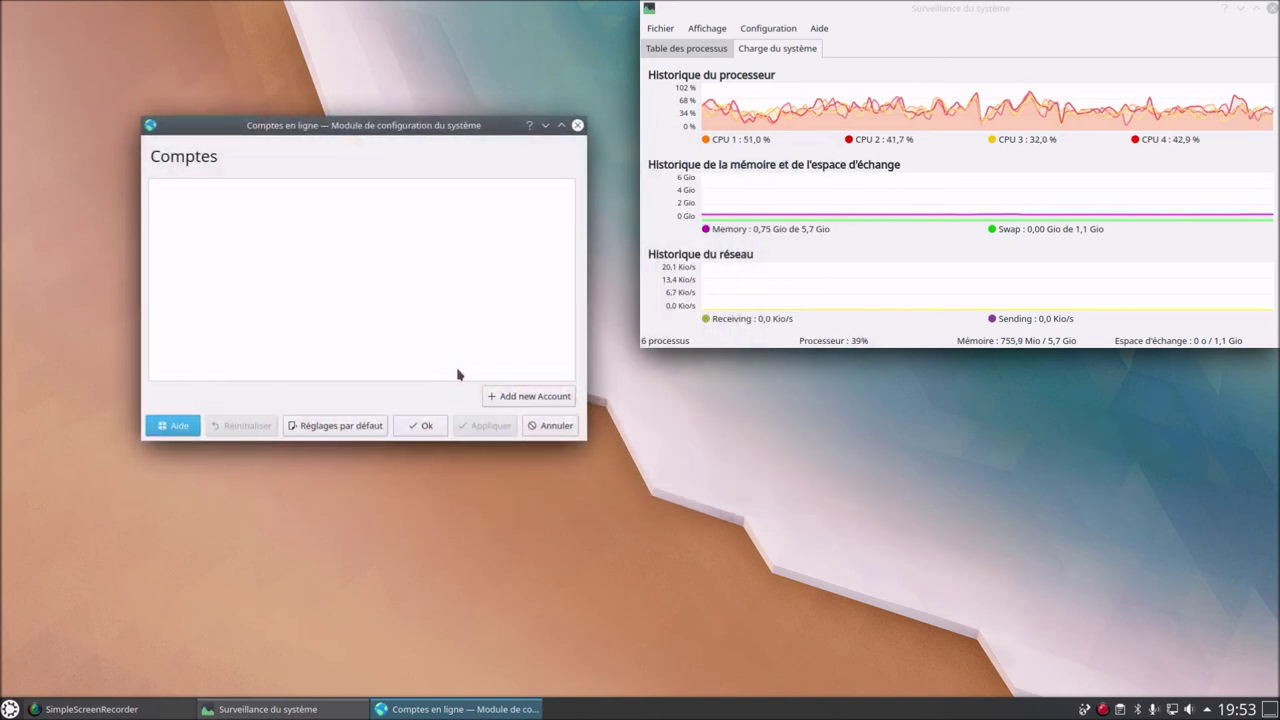
Try adding a Google, then an ownCloud account, closing both setup windows
click(528, 397)
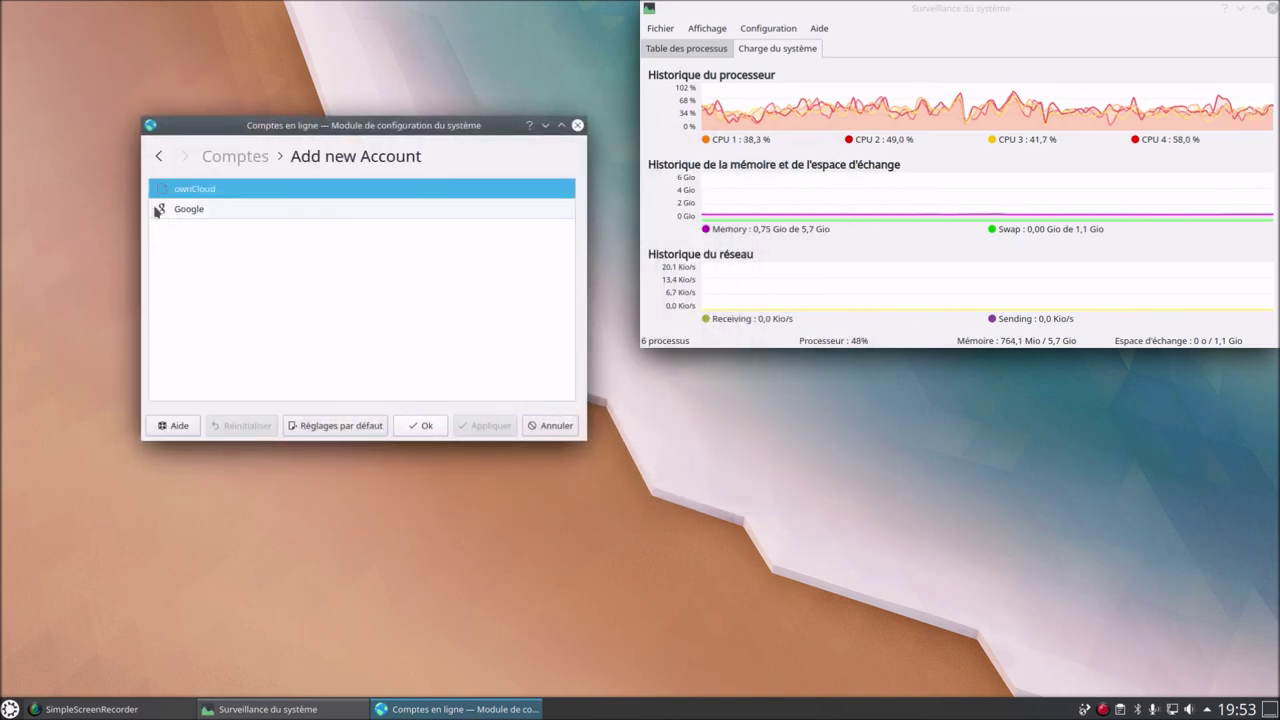
click(217, 212)
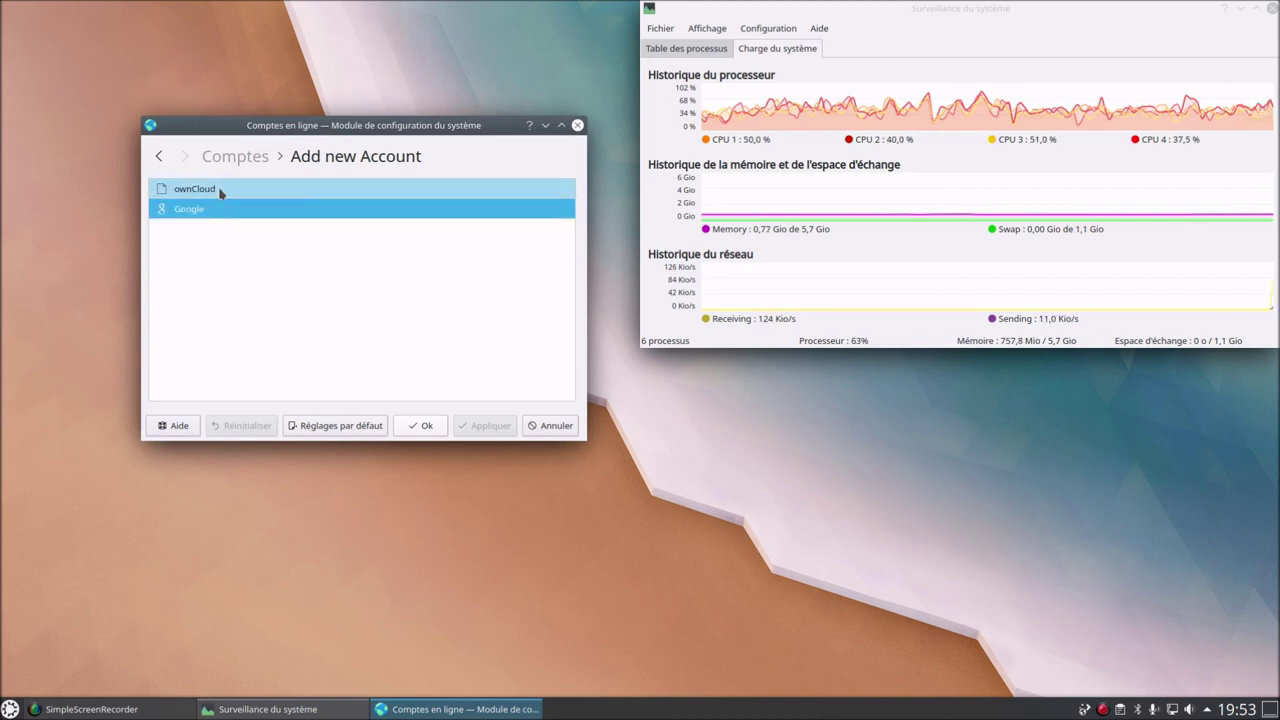
click(220, 192)
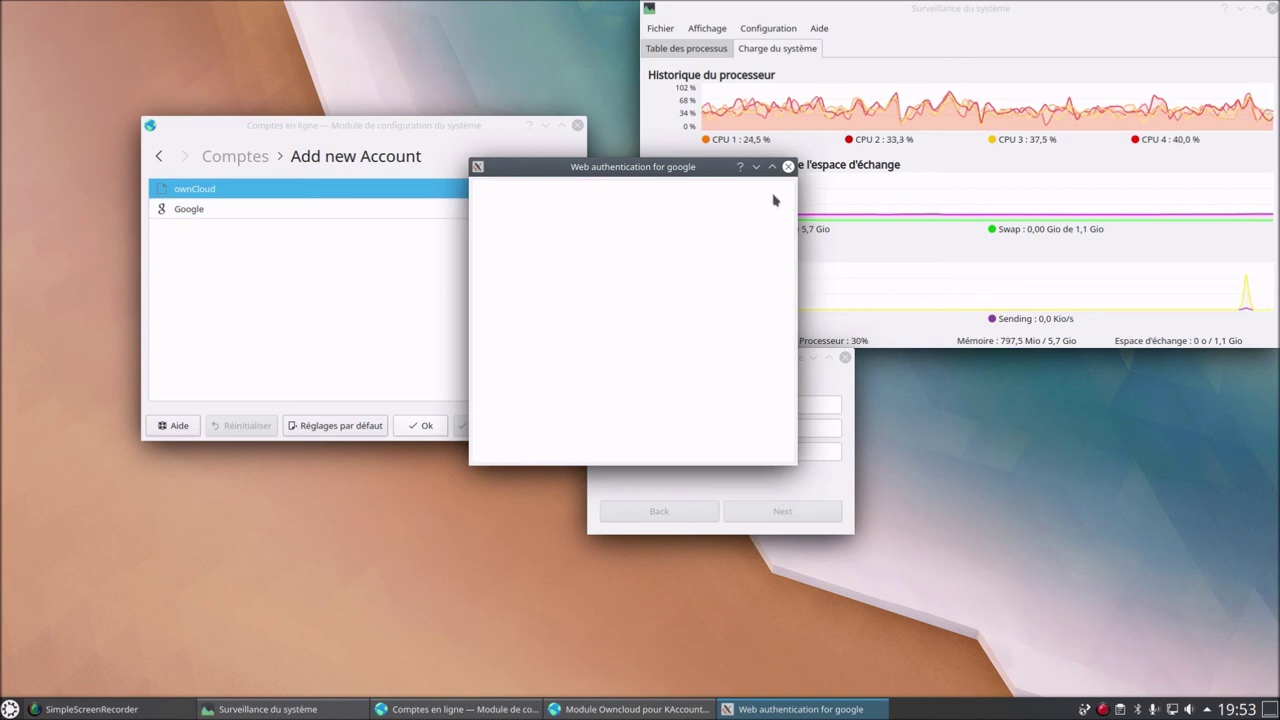
click(788, 167)
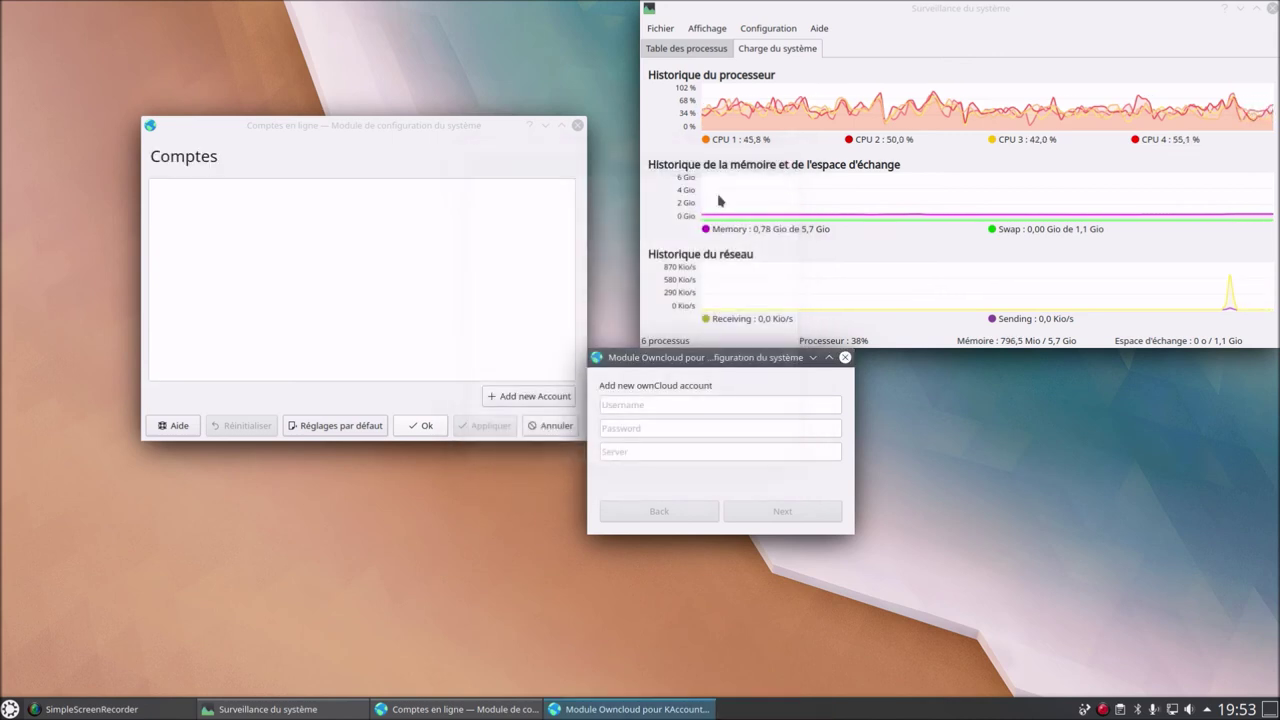
click(845, 357)
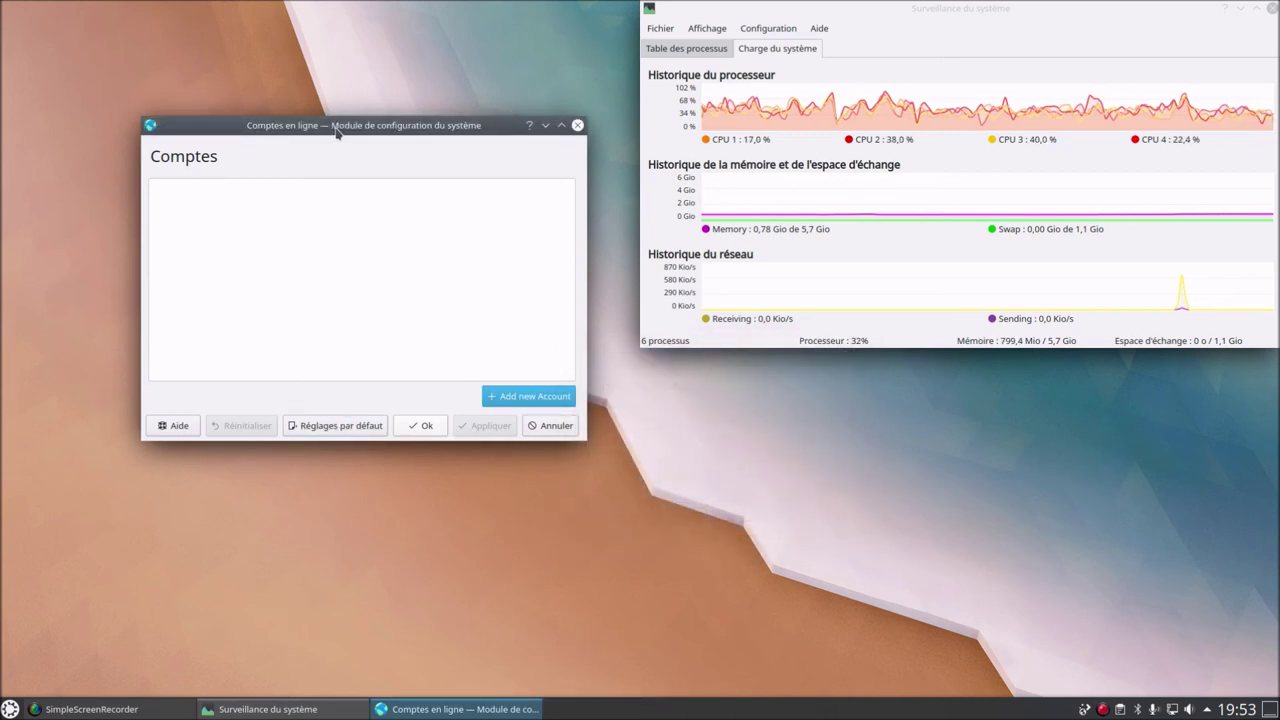
Add a new account and choose Google to start its web authentication window
drag(337, 132, 313, 169)
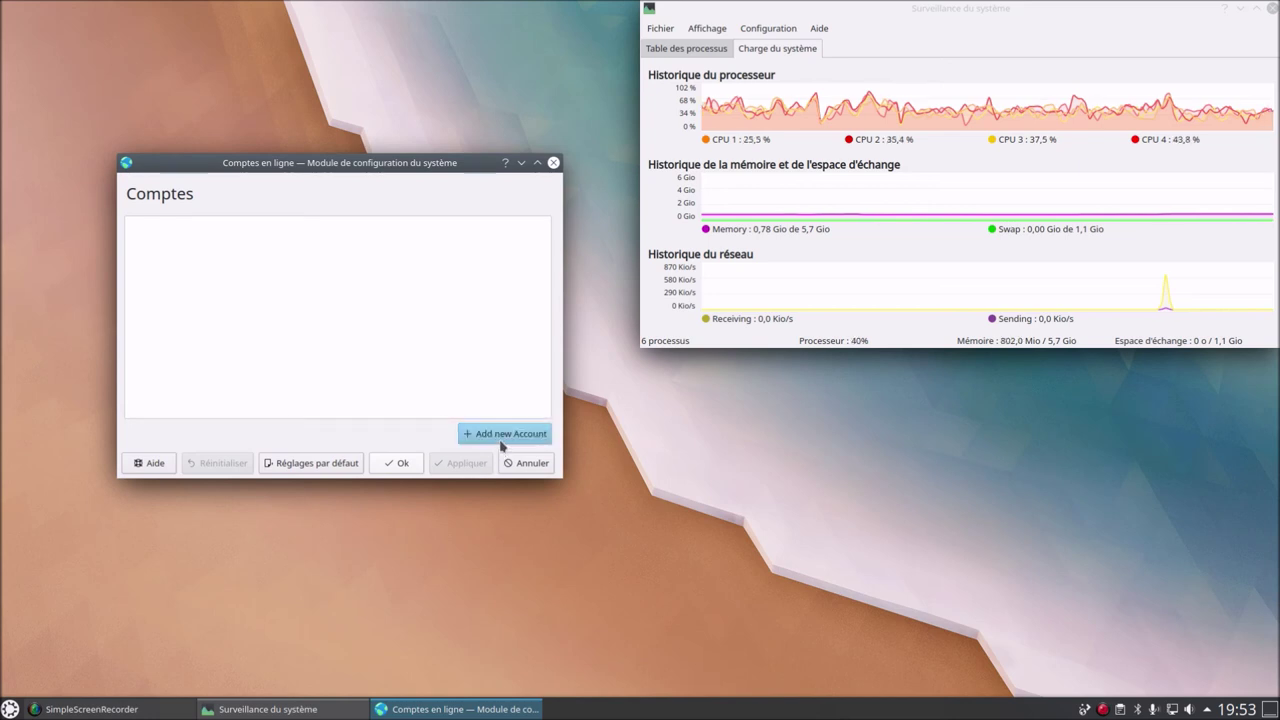
click(503, 434)
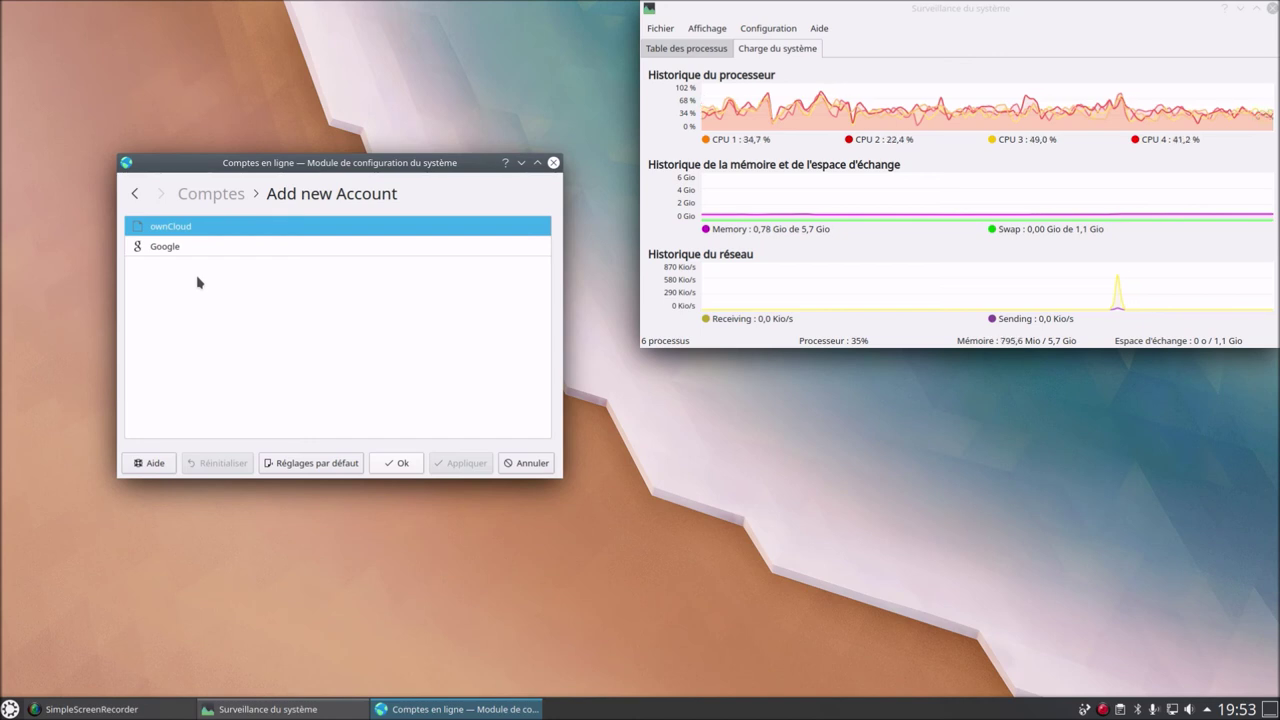
double_click(159, 250)
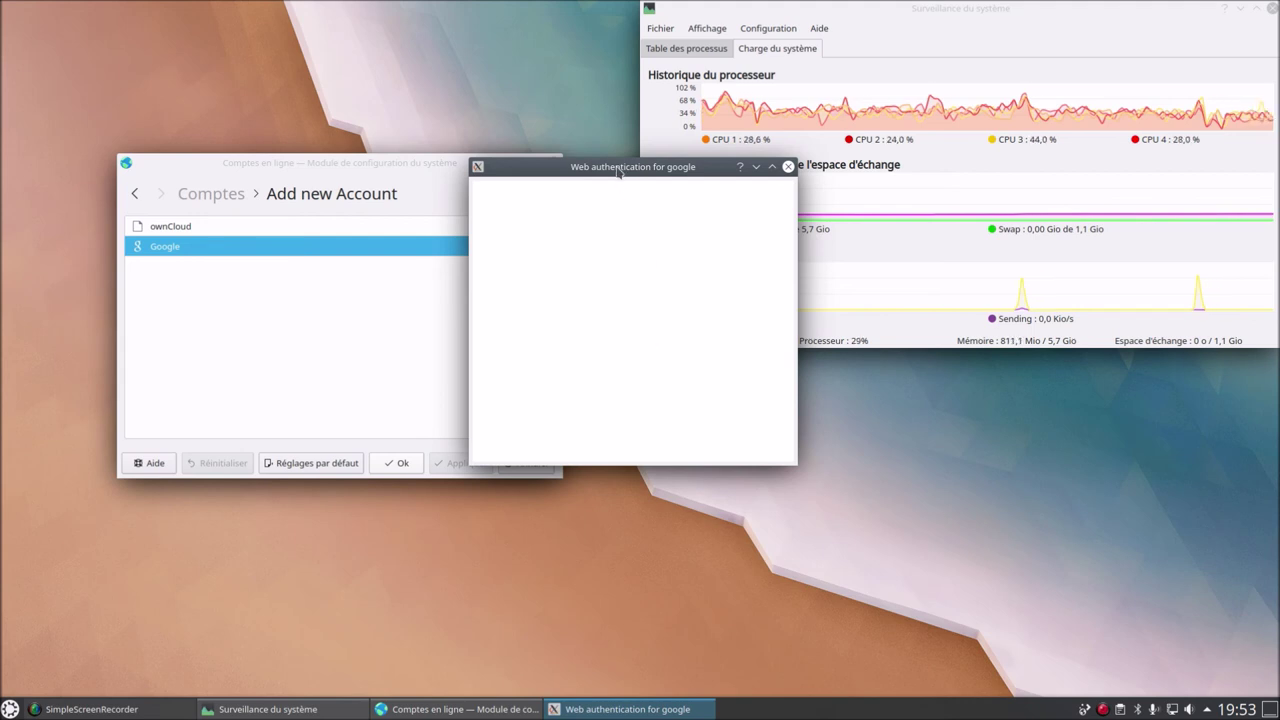
drag(618, 170, 380, 256)
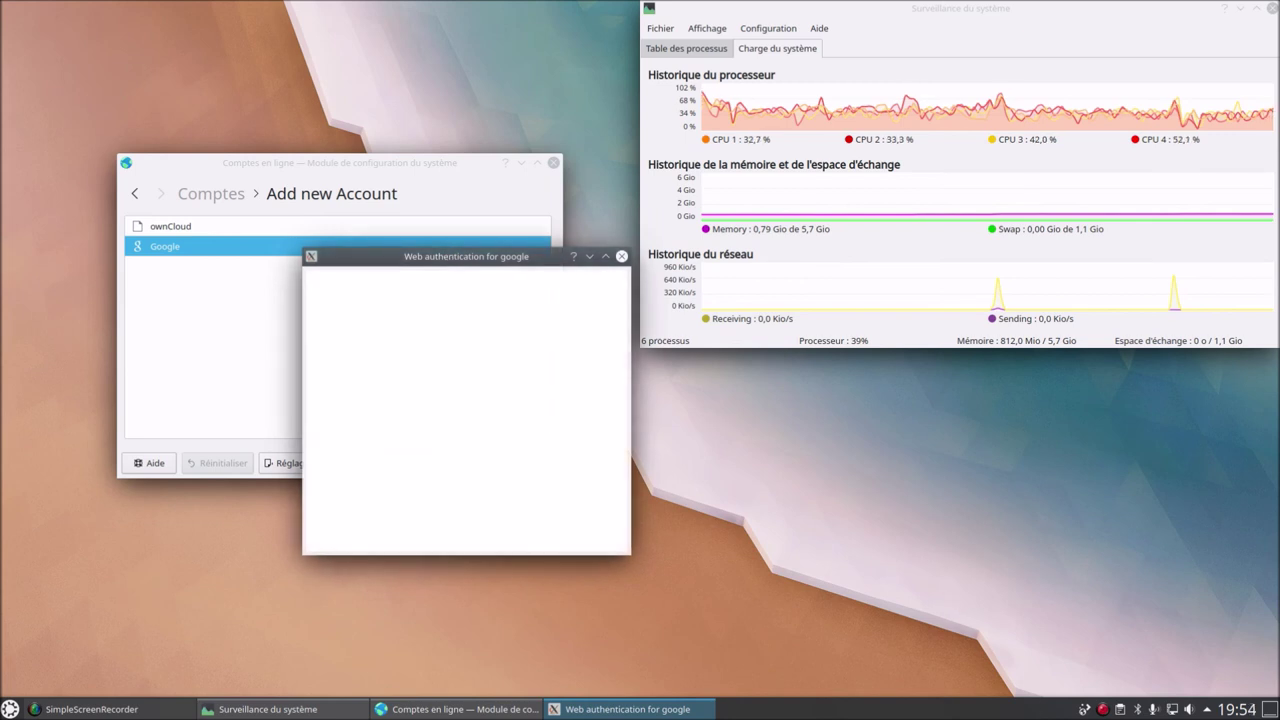
Install the Plasma Integration extension in Firefox and dismiss the confirmation notice
click(1083, 710)
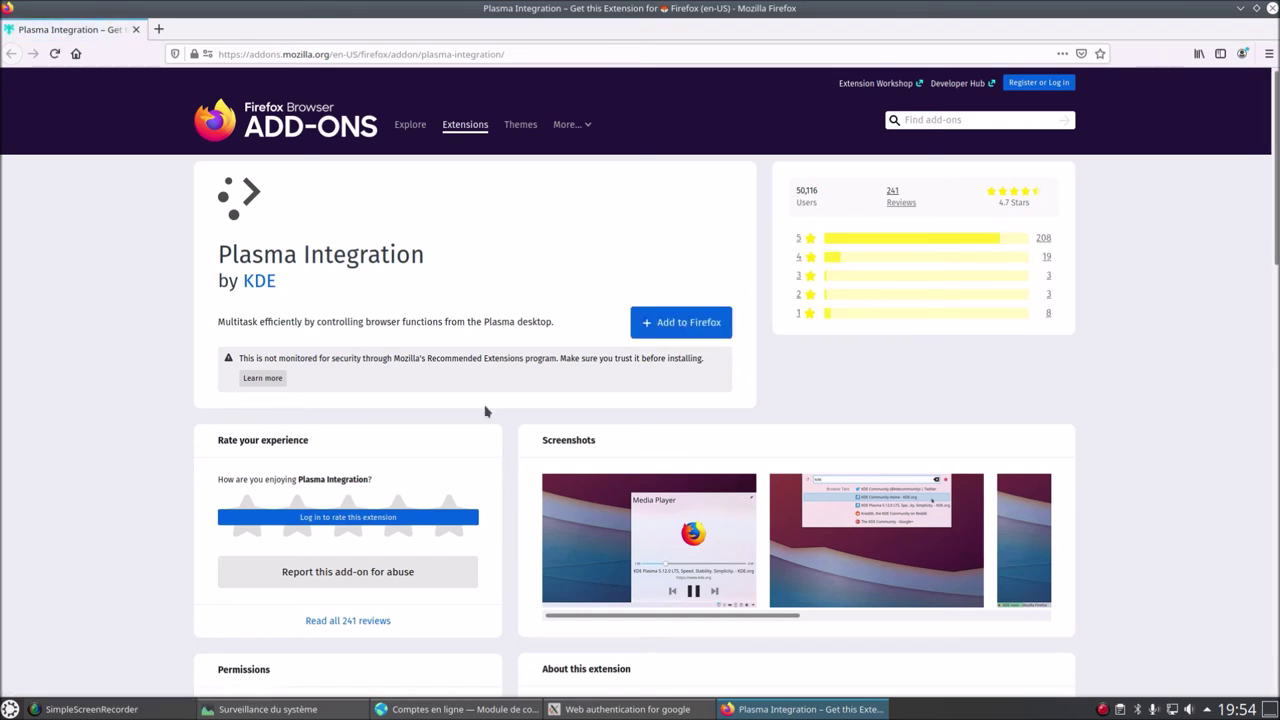
click(667, 336)
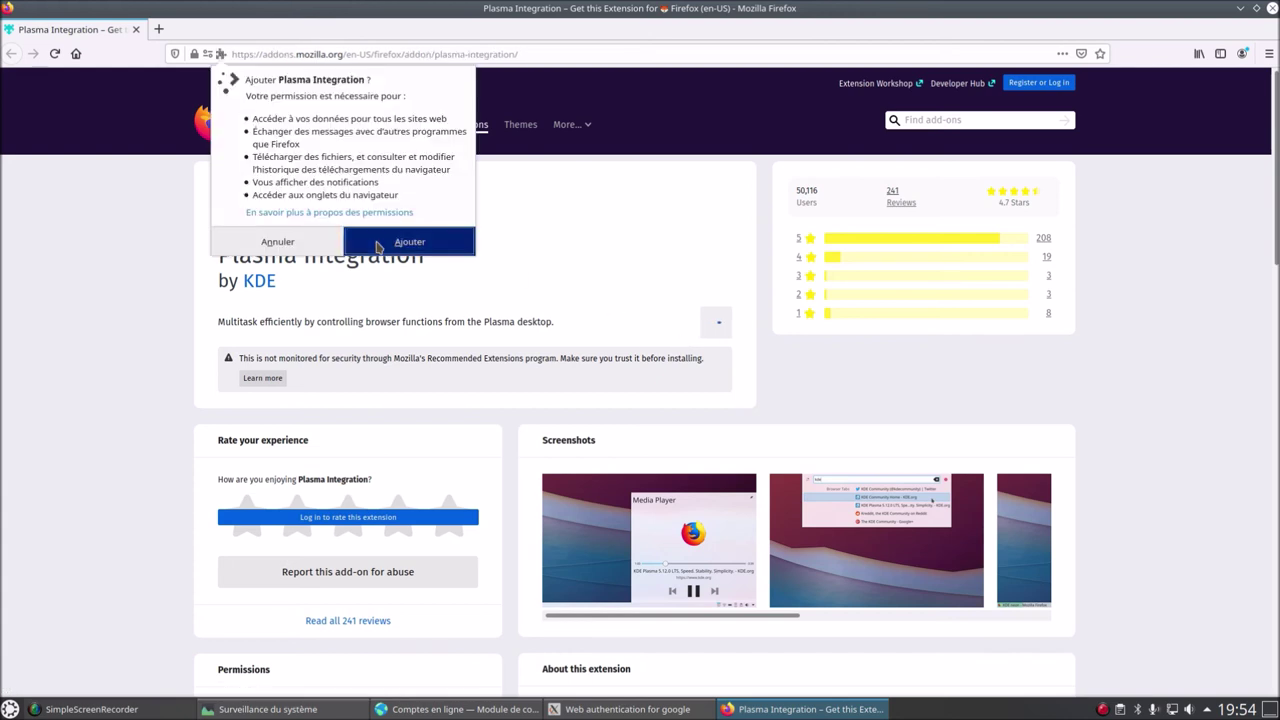
click(378, 242)
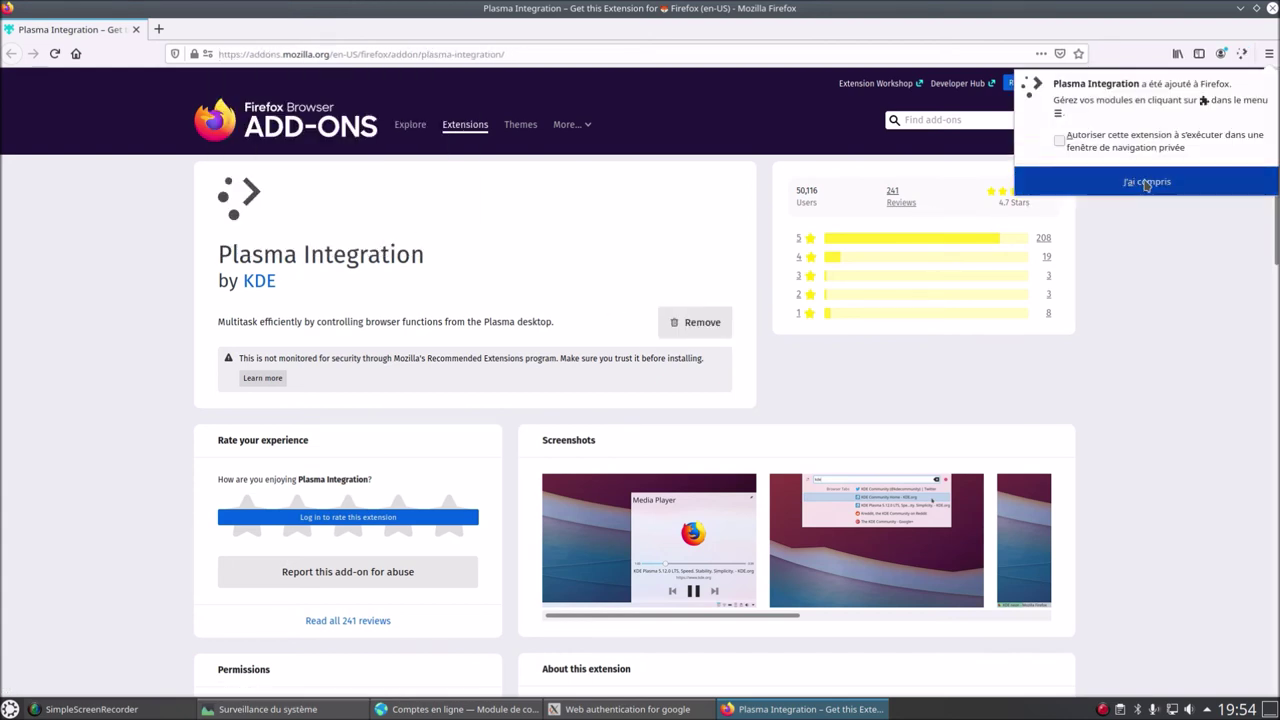
click(1147, 184)
Check the Plasma Integration extension popup, then close Firefox
click(1242, 54)
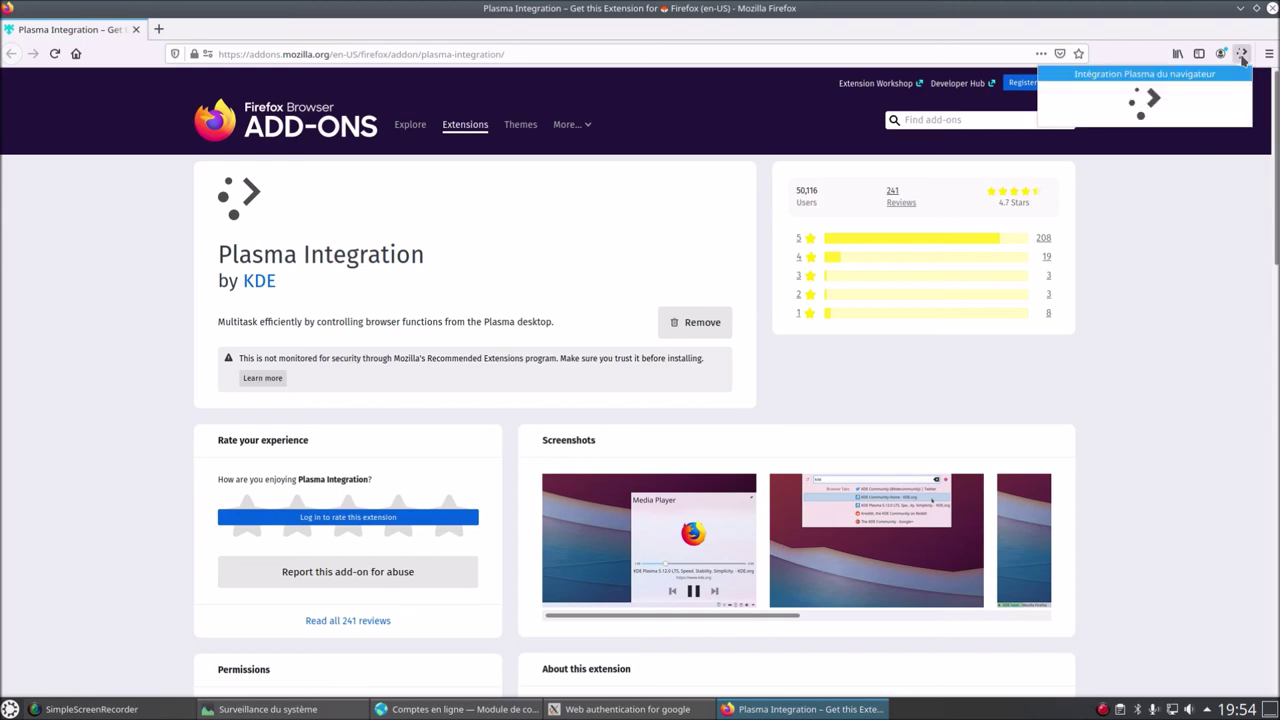
click(1242, 56)
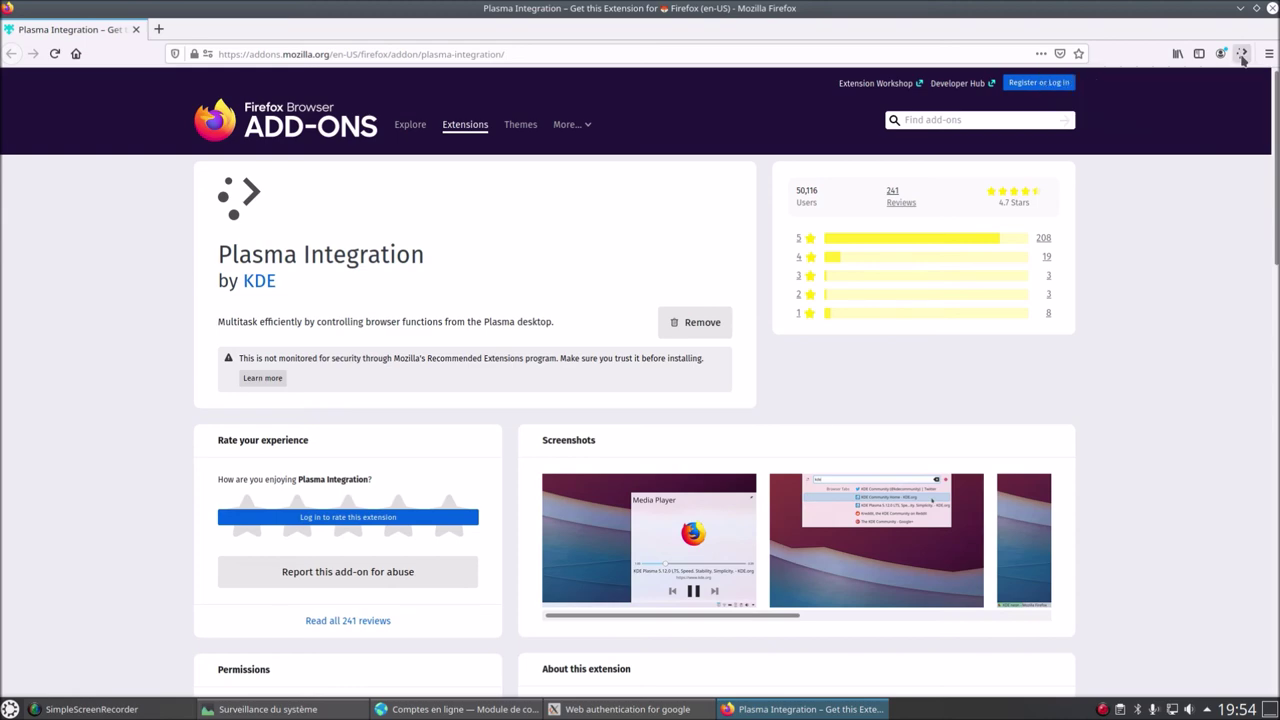
click(1272, 10)
Close the leftover blank Google window and begin a new account, returning to the overview
click(621, 251)
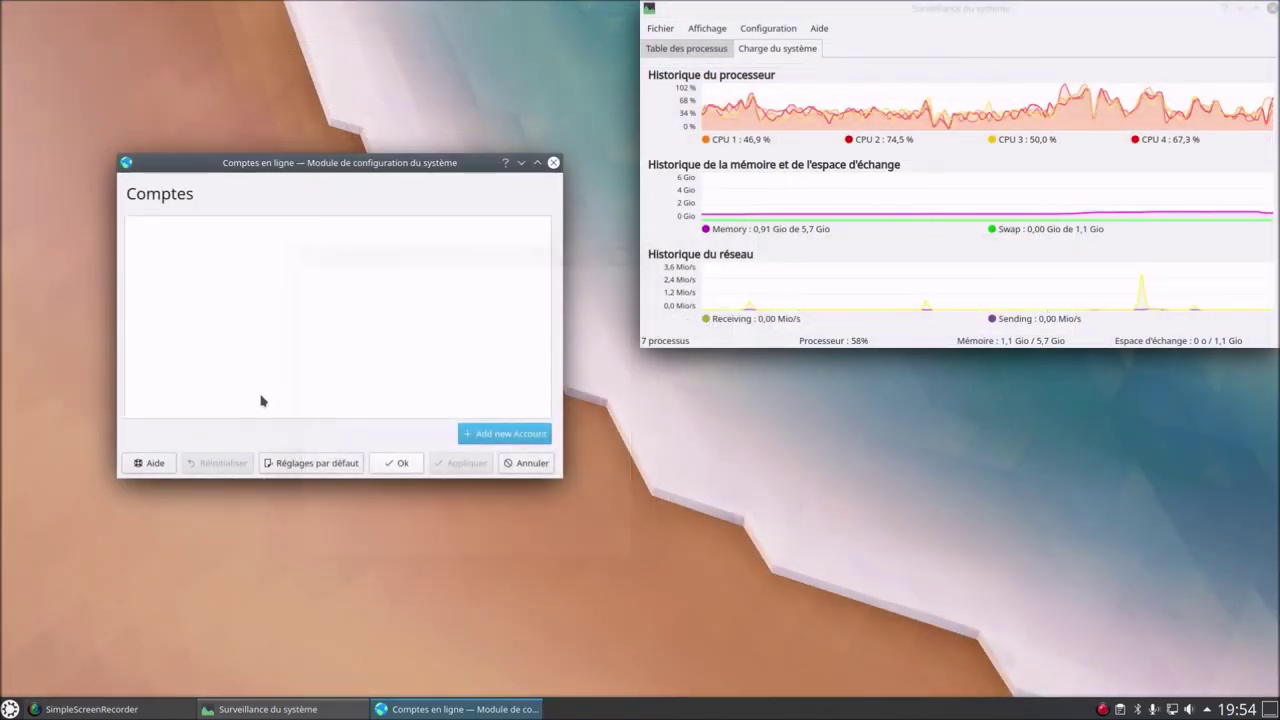
click(304, 465)
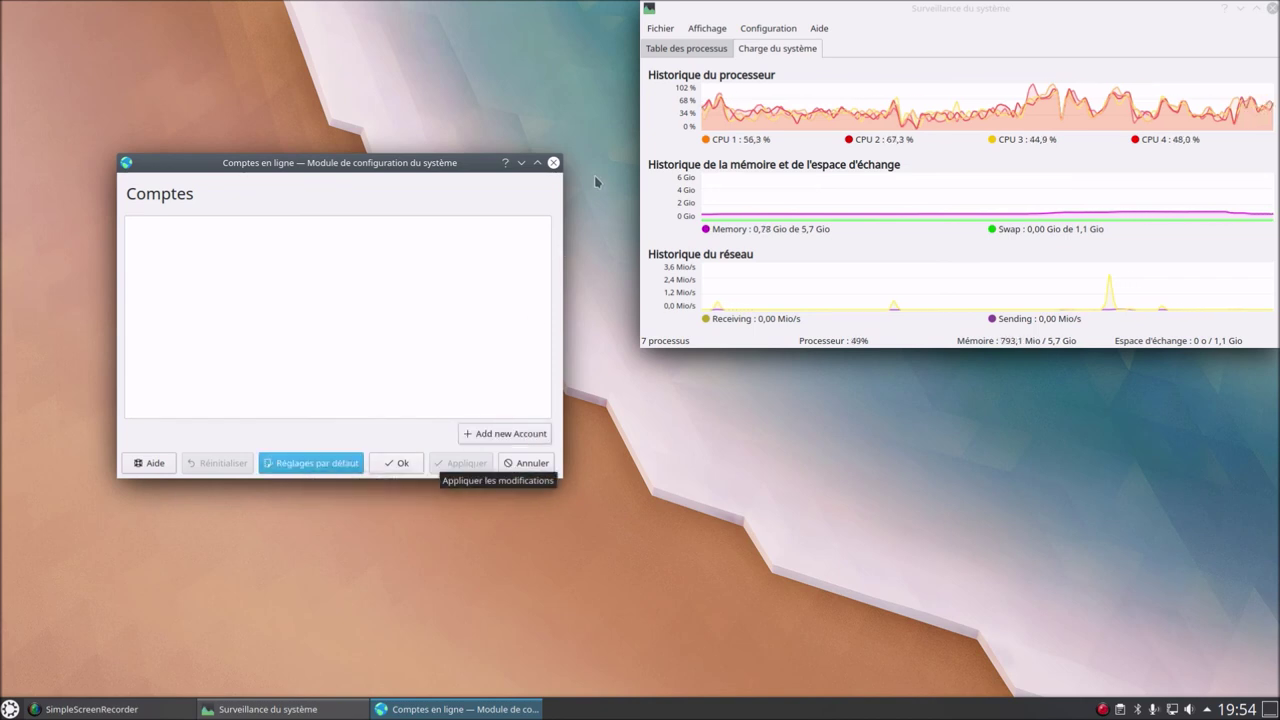
drag(273, 162, 316, 214)
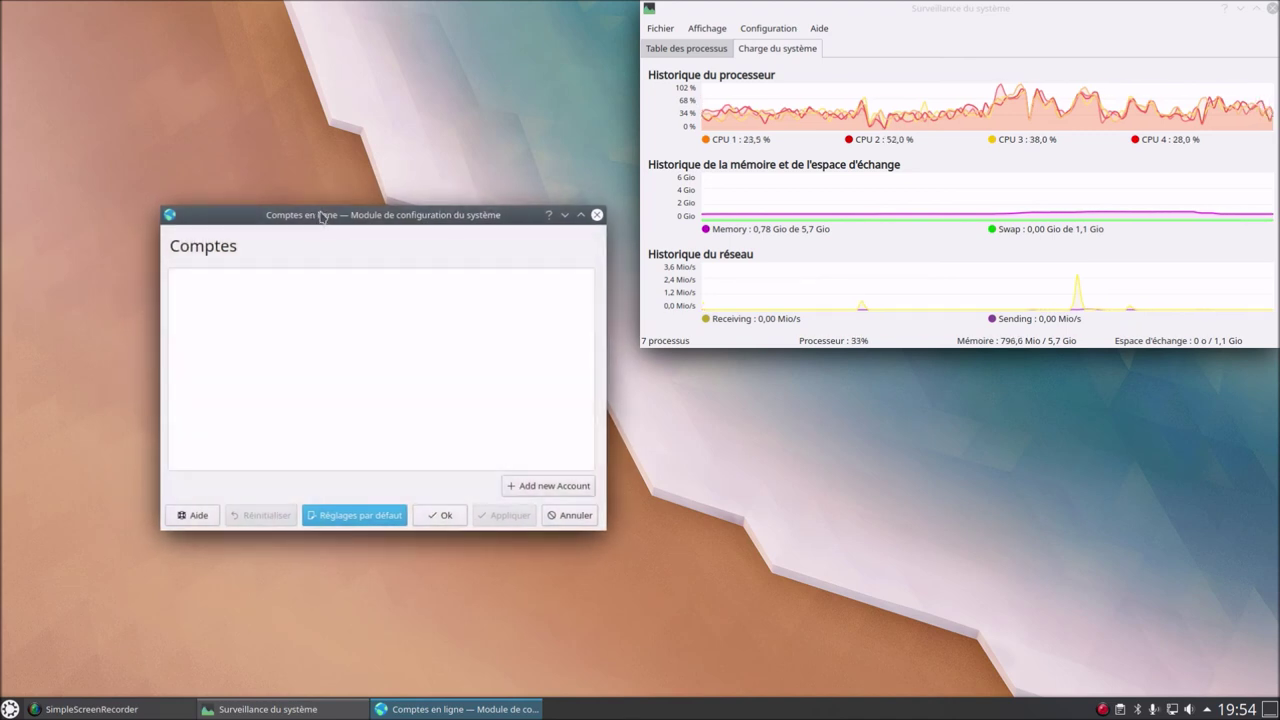
click(518, 486)
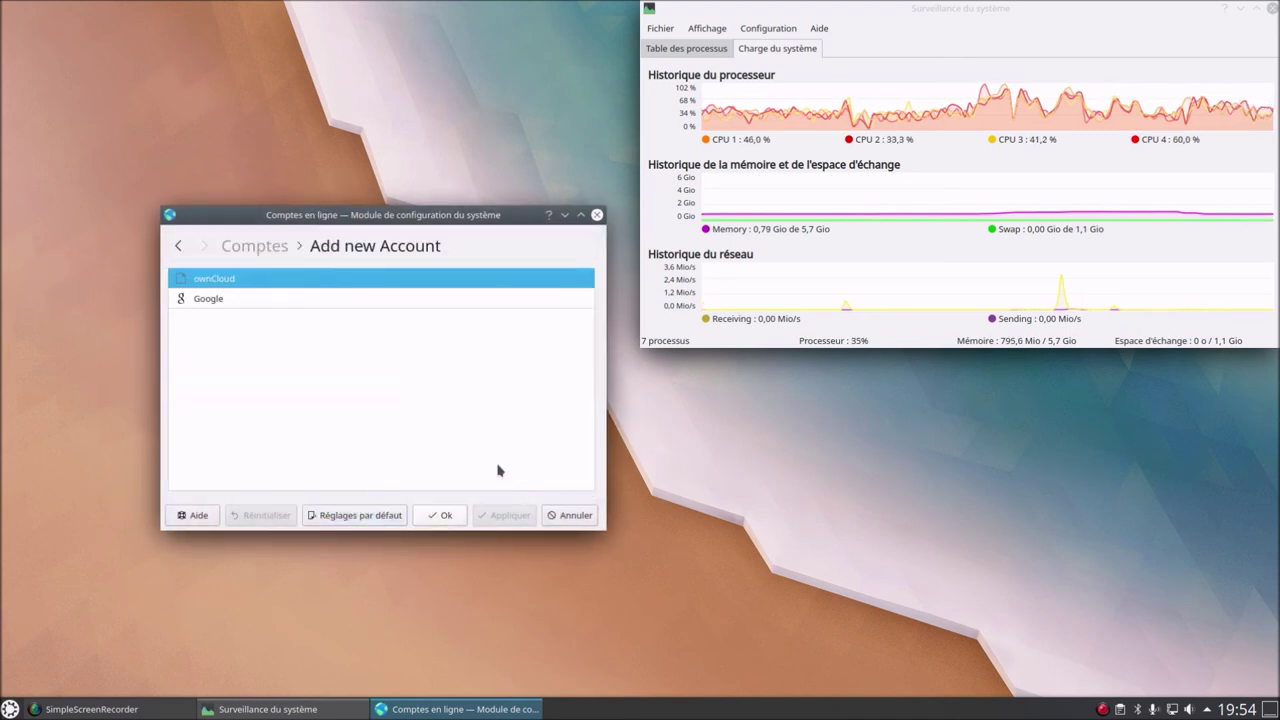
click(179, 247)
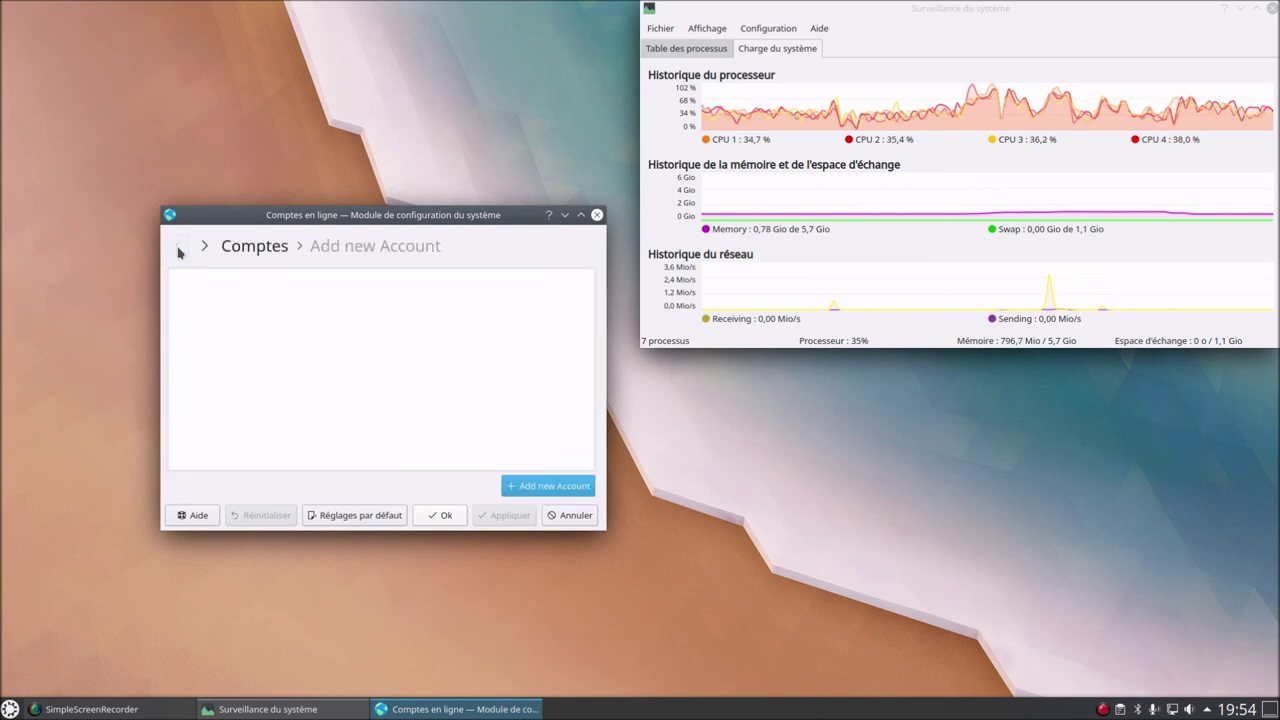
Choose Google again, close the blank Web authentication window, and cancel the online accounts dialog
click(553, 486)
click(218, 300)
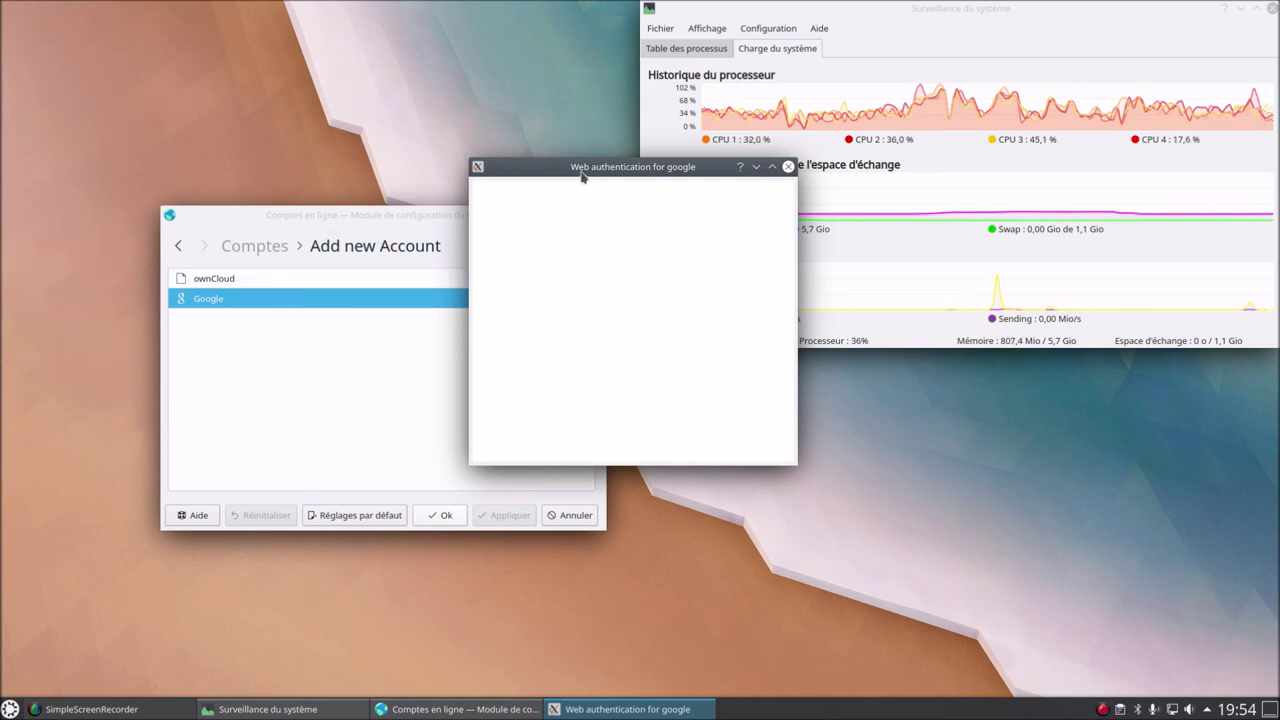
drag(581, 175, 817, 334)
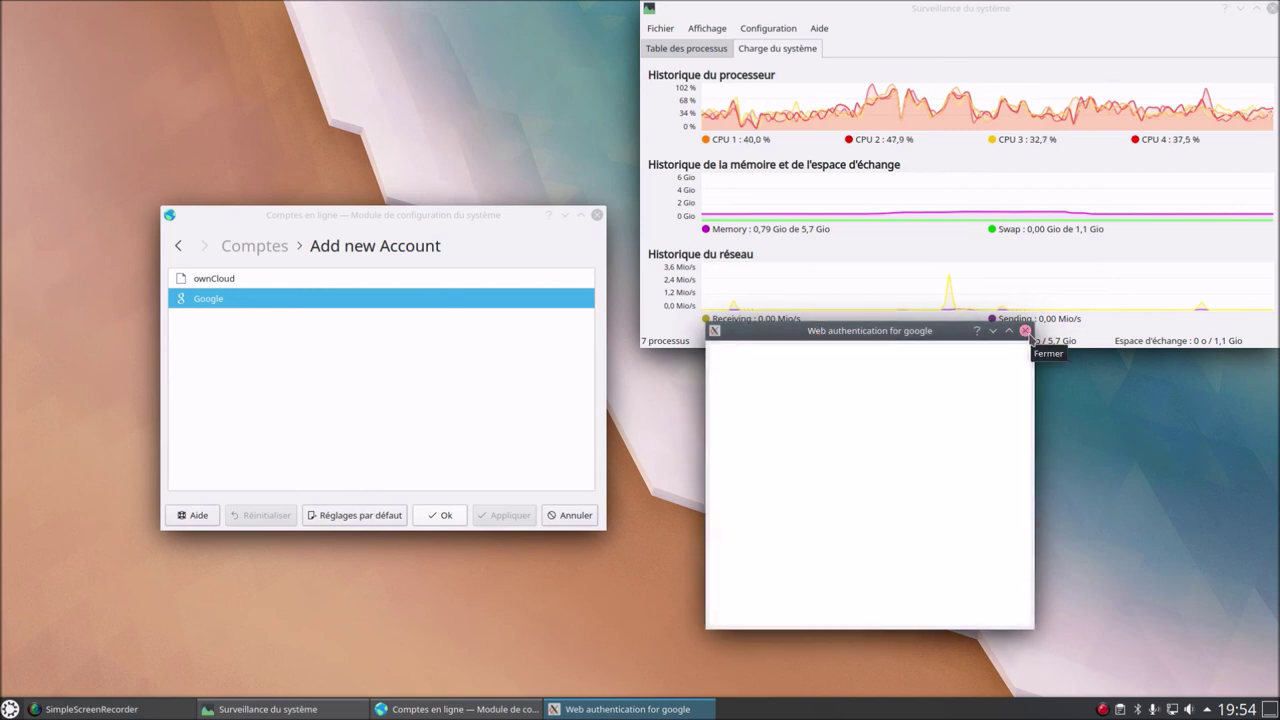
click(1025, 331)
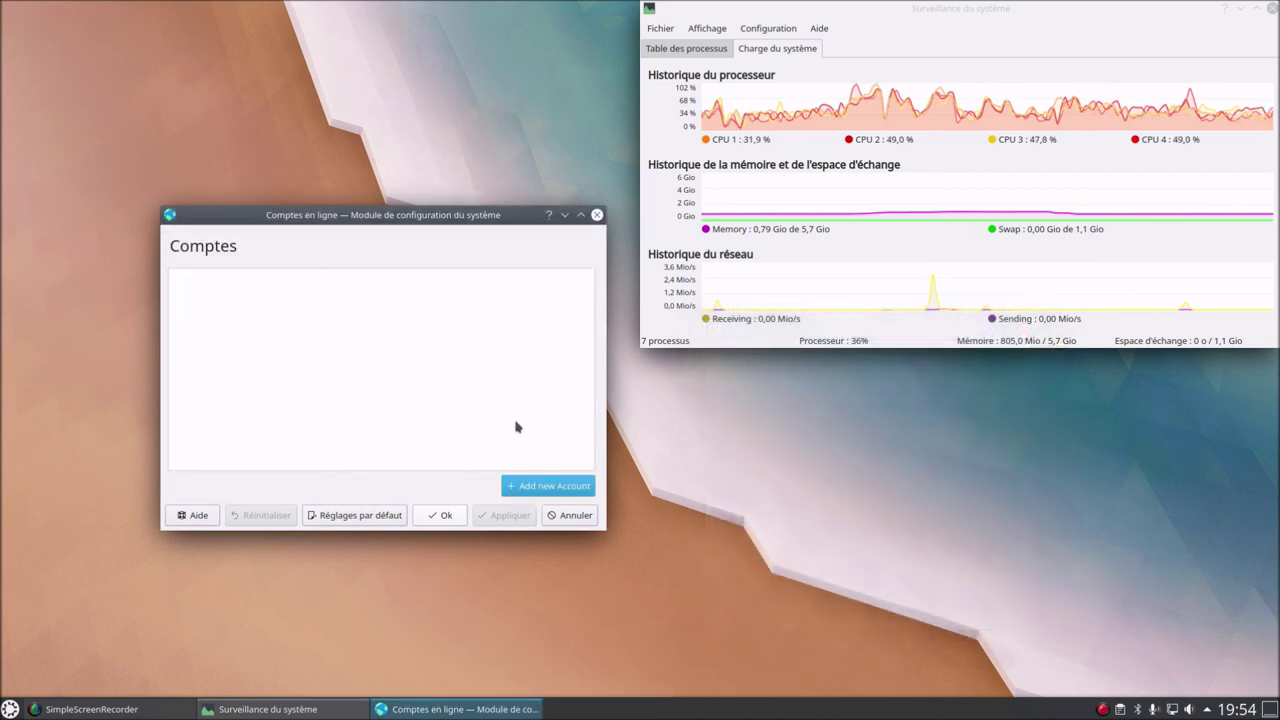
click(572, 515)
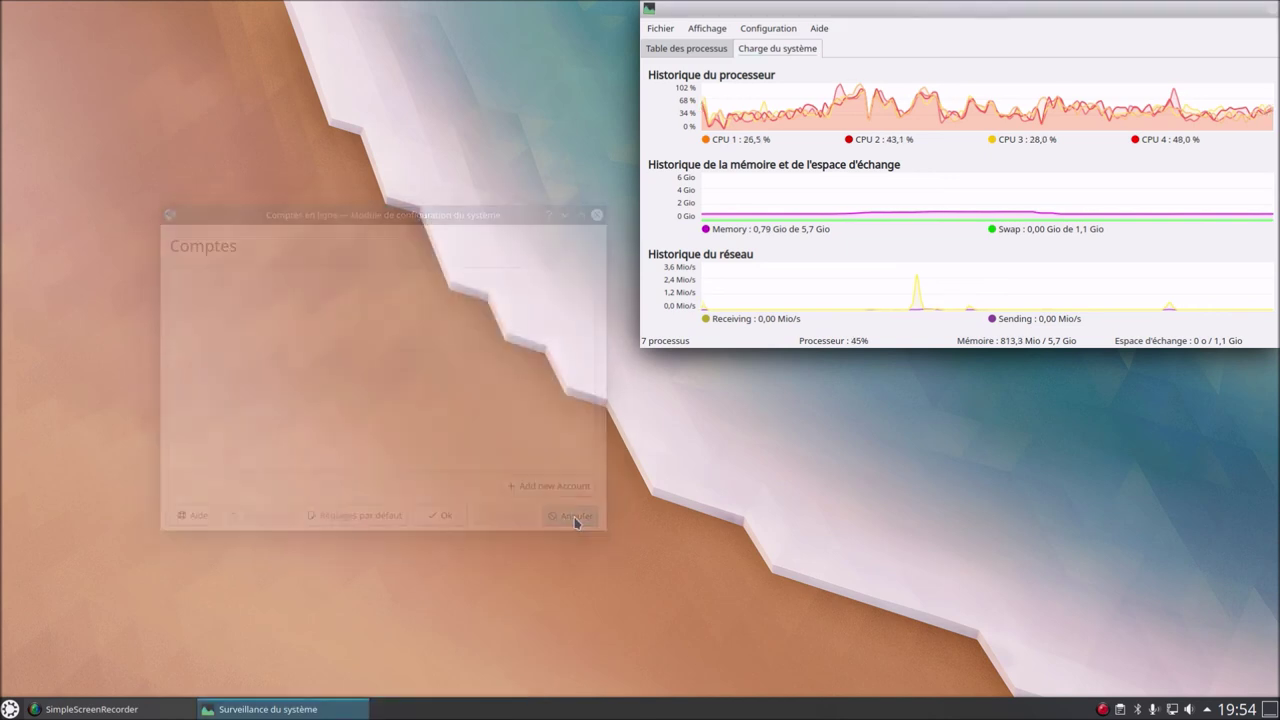
Launch TeXInfo from the launcher's Utilitaires category, then close its window
click(11, 708)
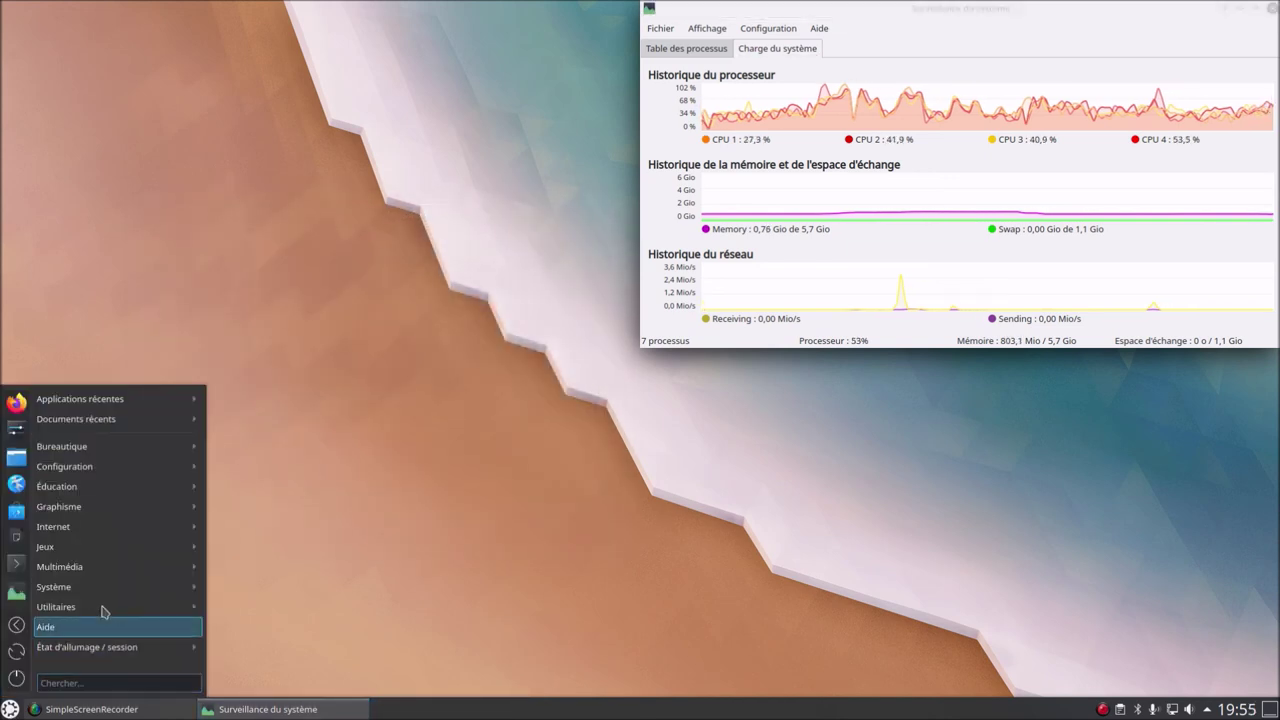
mouse_move(104, 611)
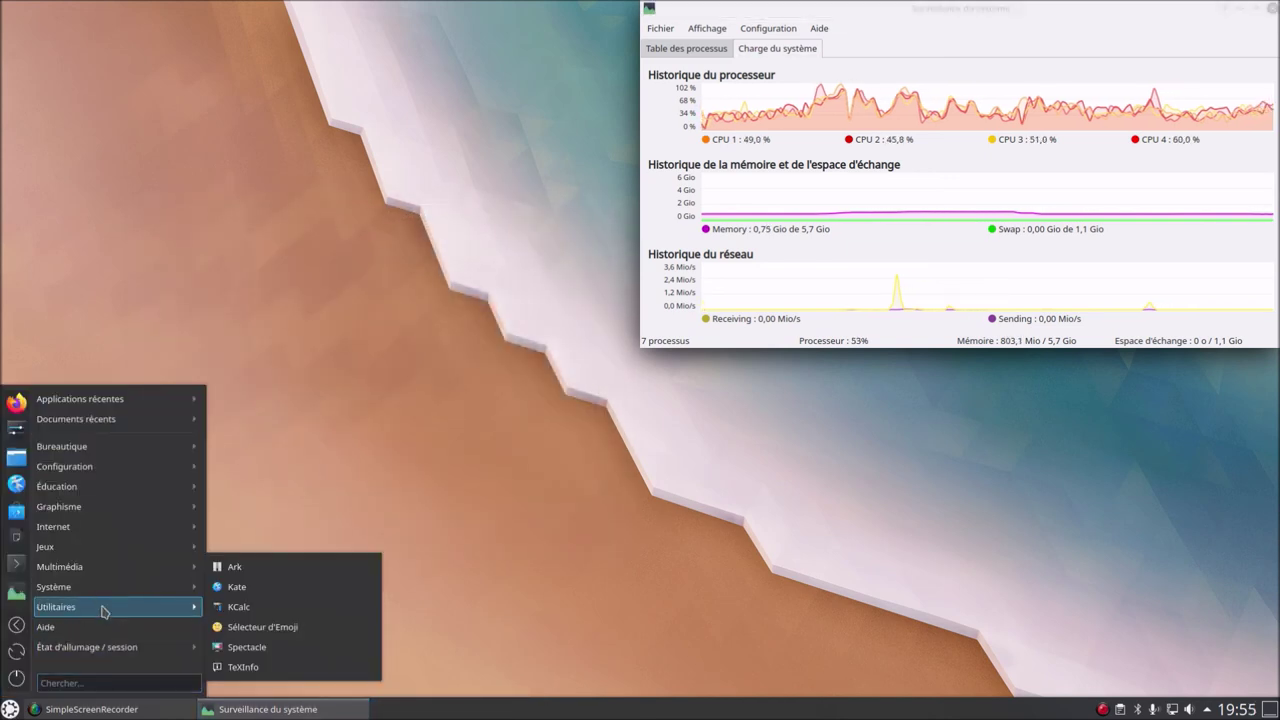
click(334, 675)
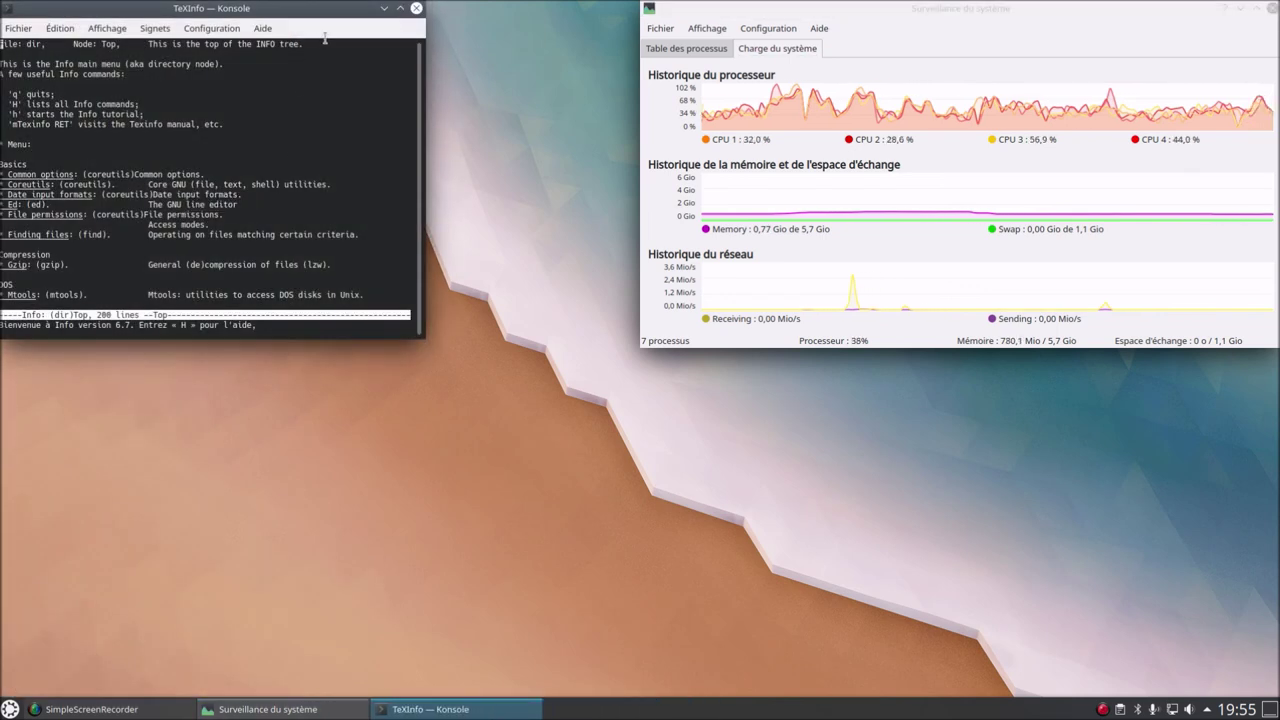
click(417, 9)
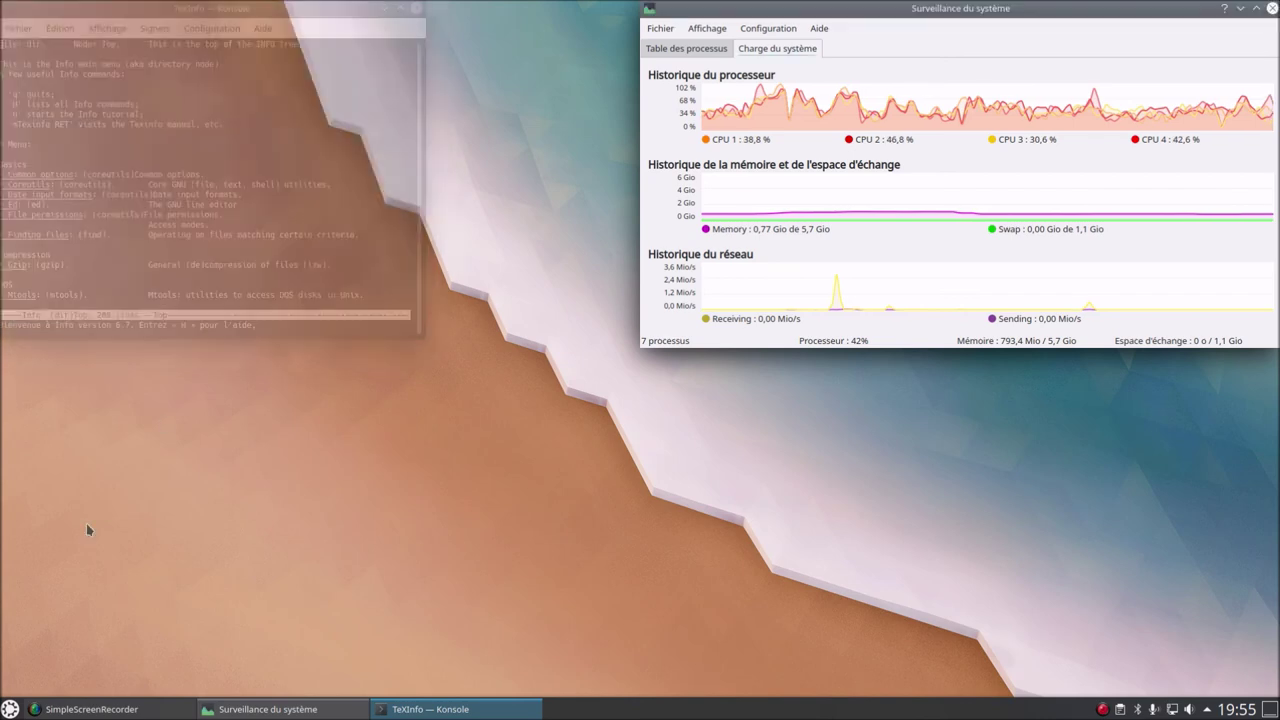
Browse the launcher's categories, close the menu, and reopen it
click(10, 709)
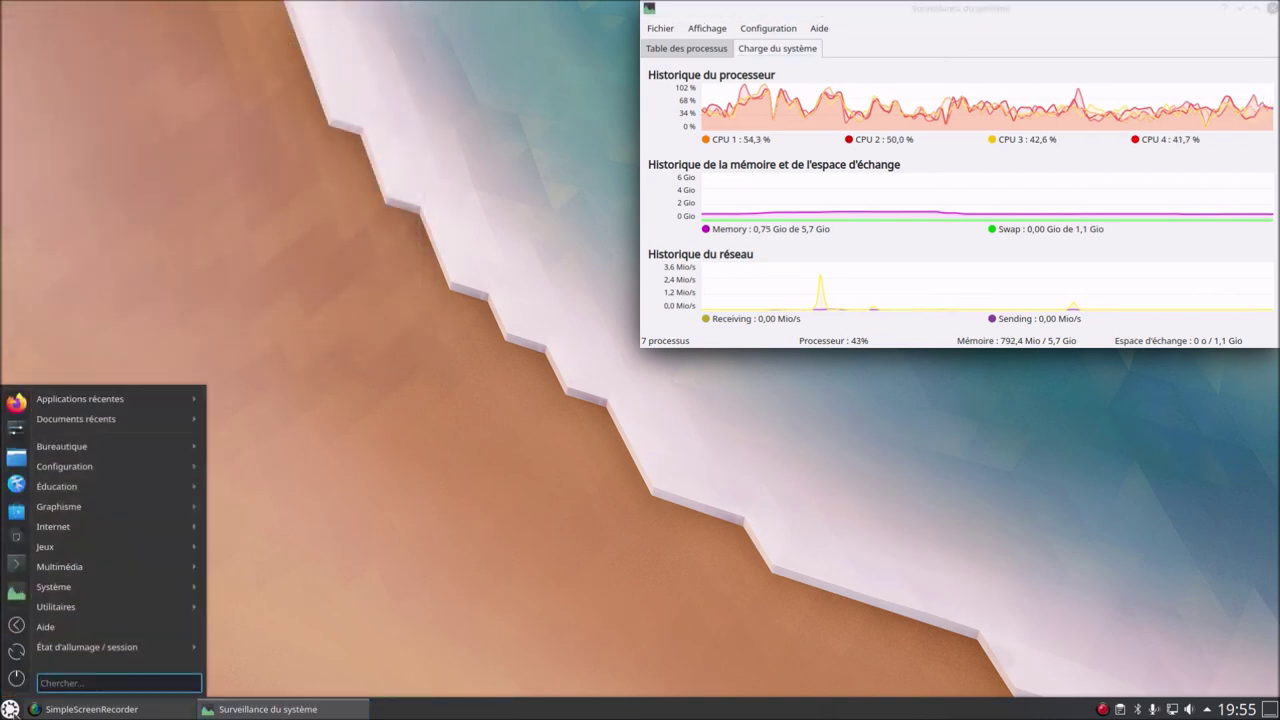
mouse_move(147, 612)
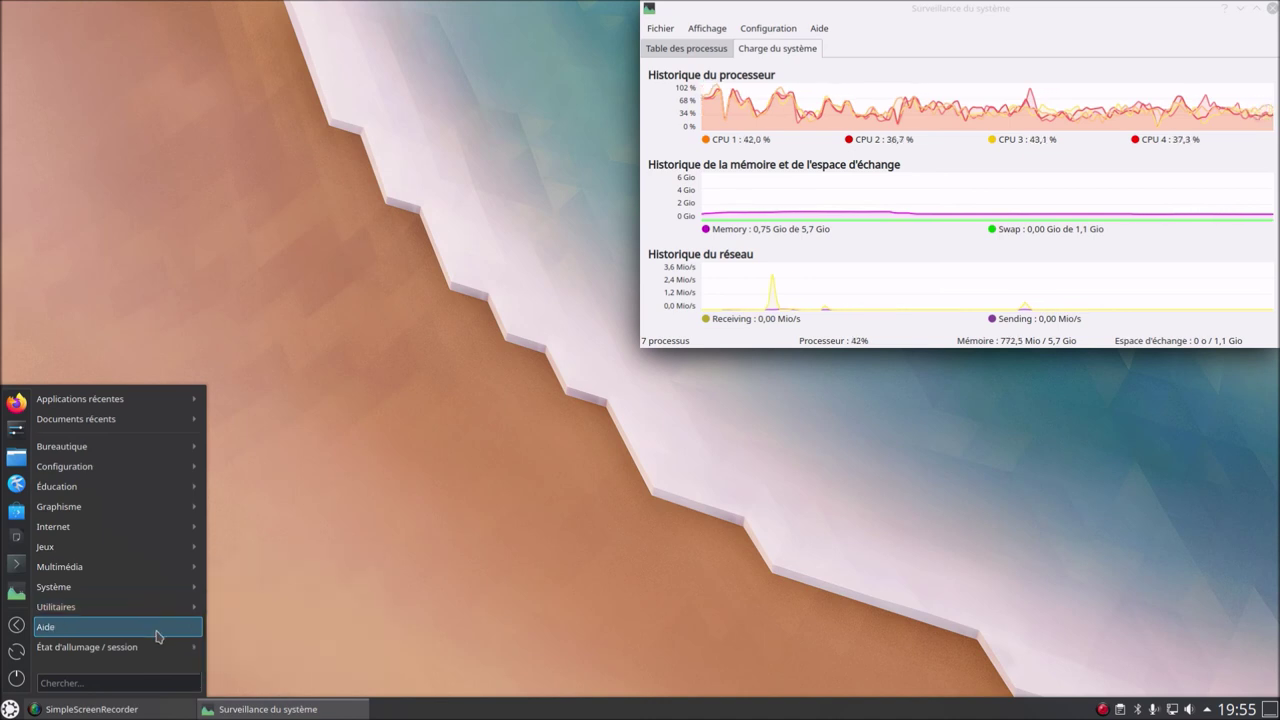
mouse_move(164, 651)
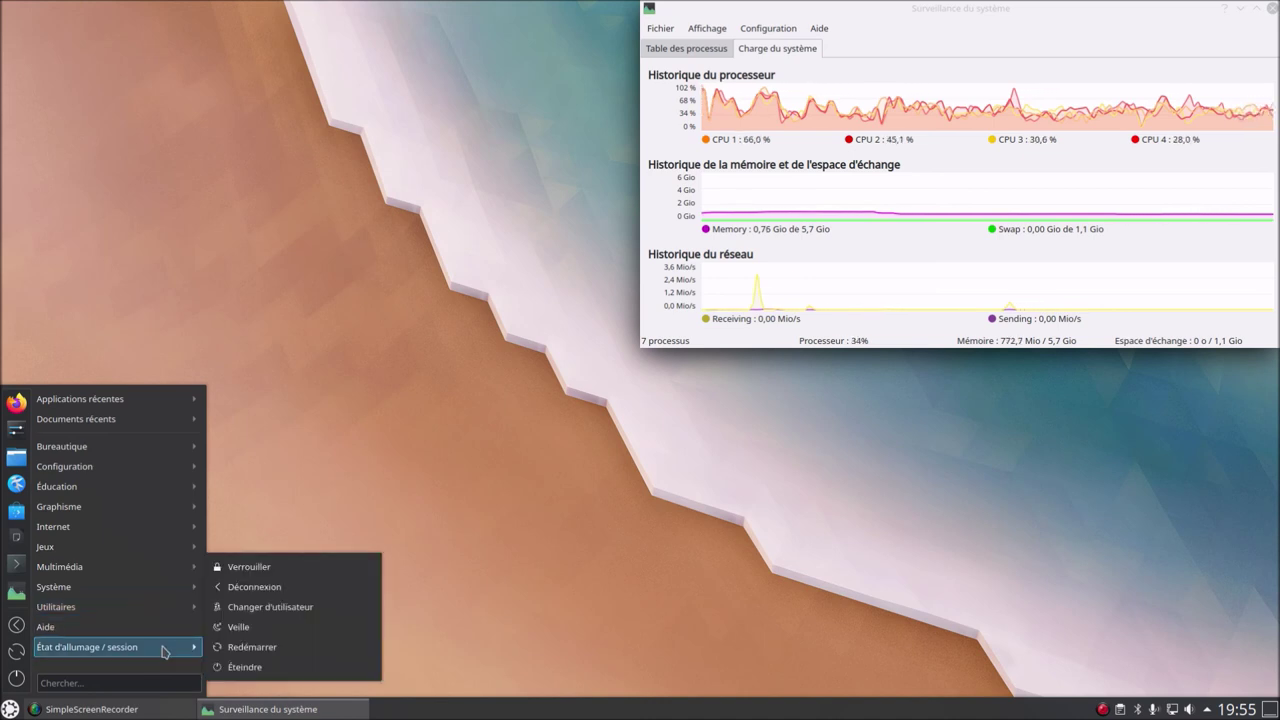
click(314, 437)
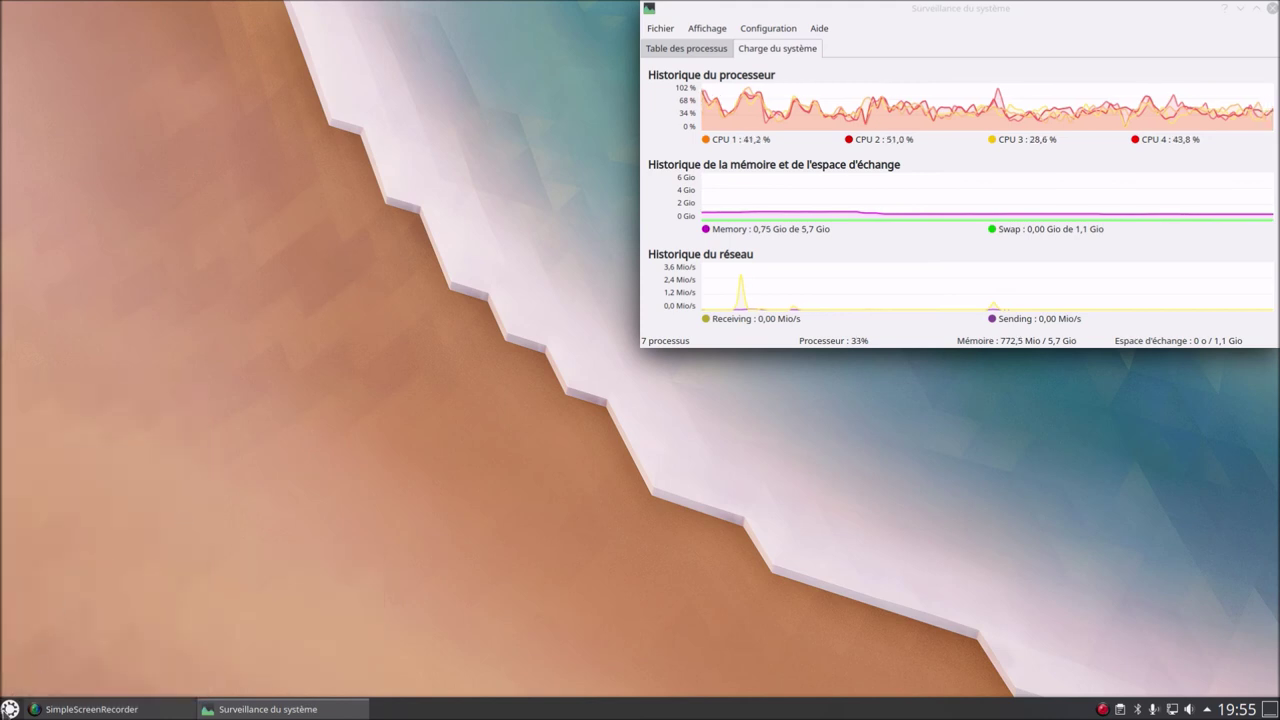
click(10, 709)
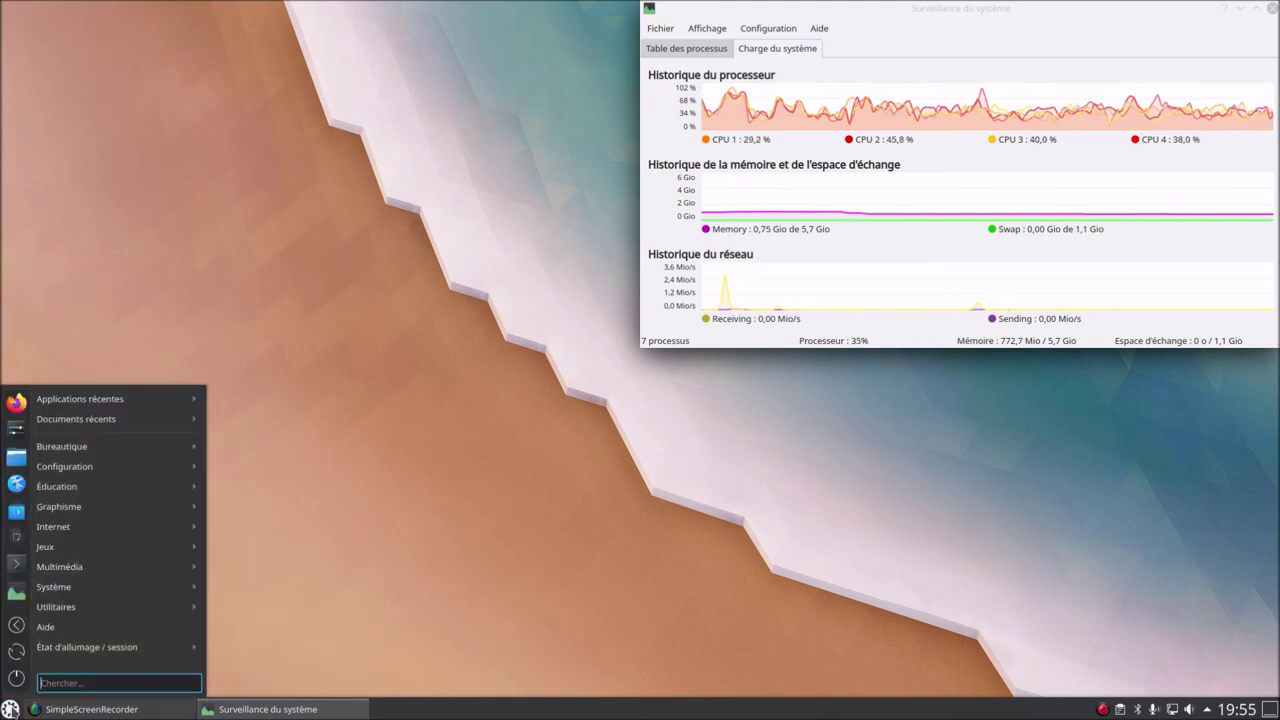
Start Dolphin via a 'dol' search and open the Samsung phone from its device notification
text(dol)
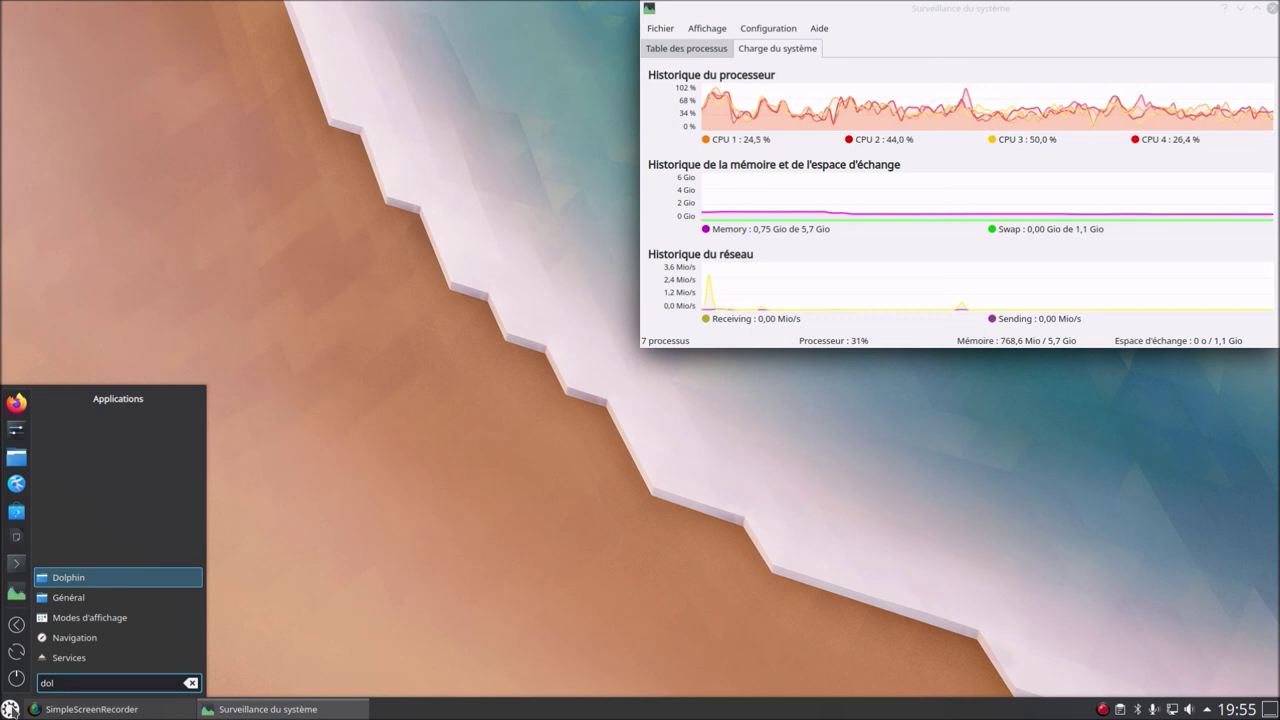
key(Return)
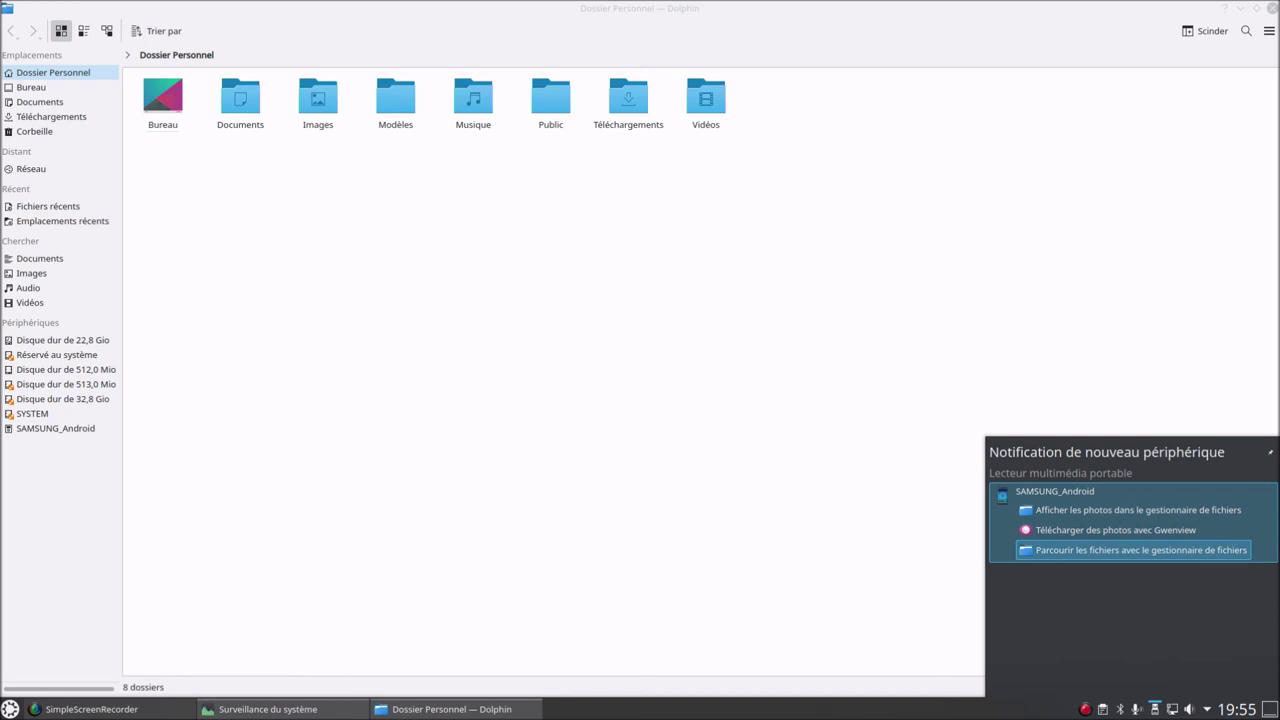
click(1178, 550)
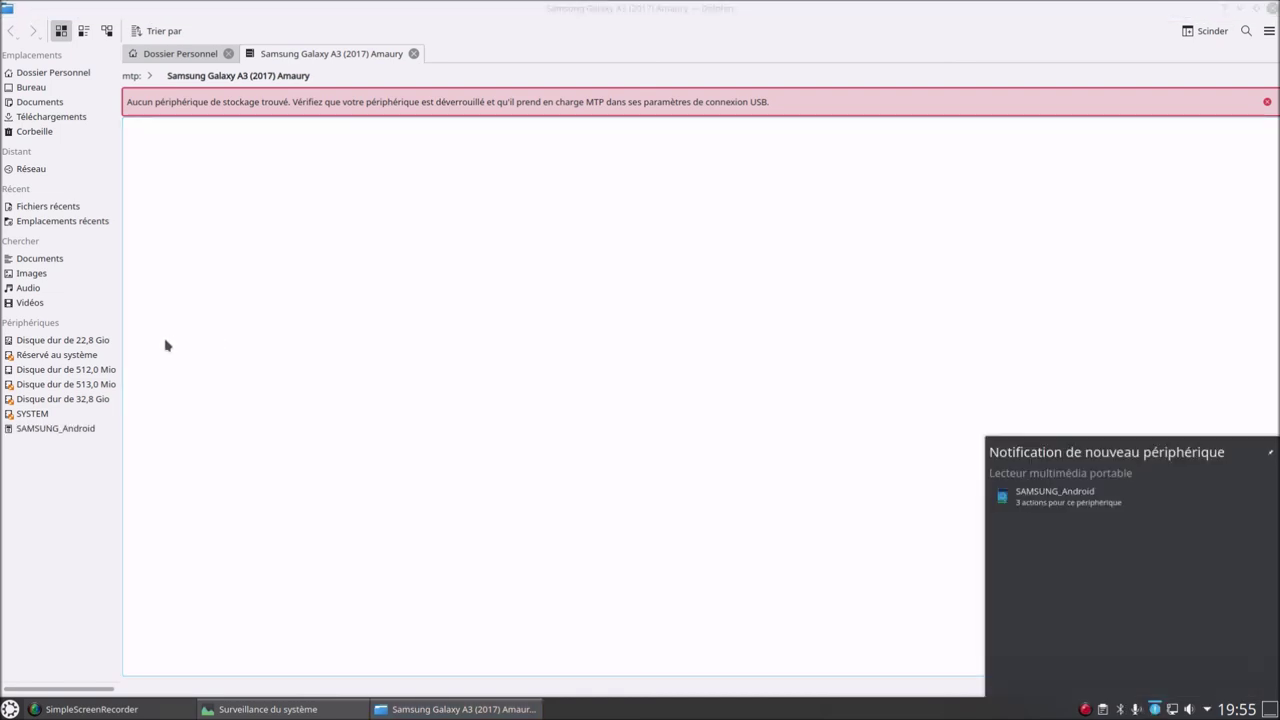
Switch between Dolphin tabs and reopen the Samsung phone from the mtp: device list
click(166, 56)
click(274, 60)
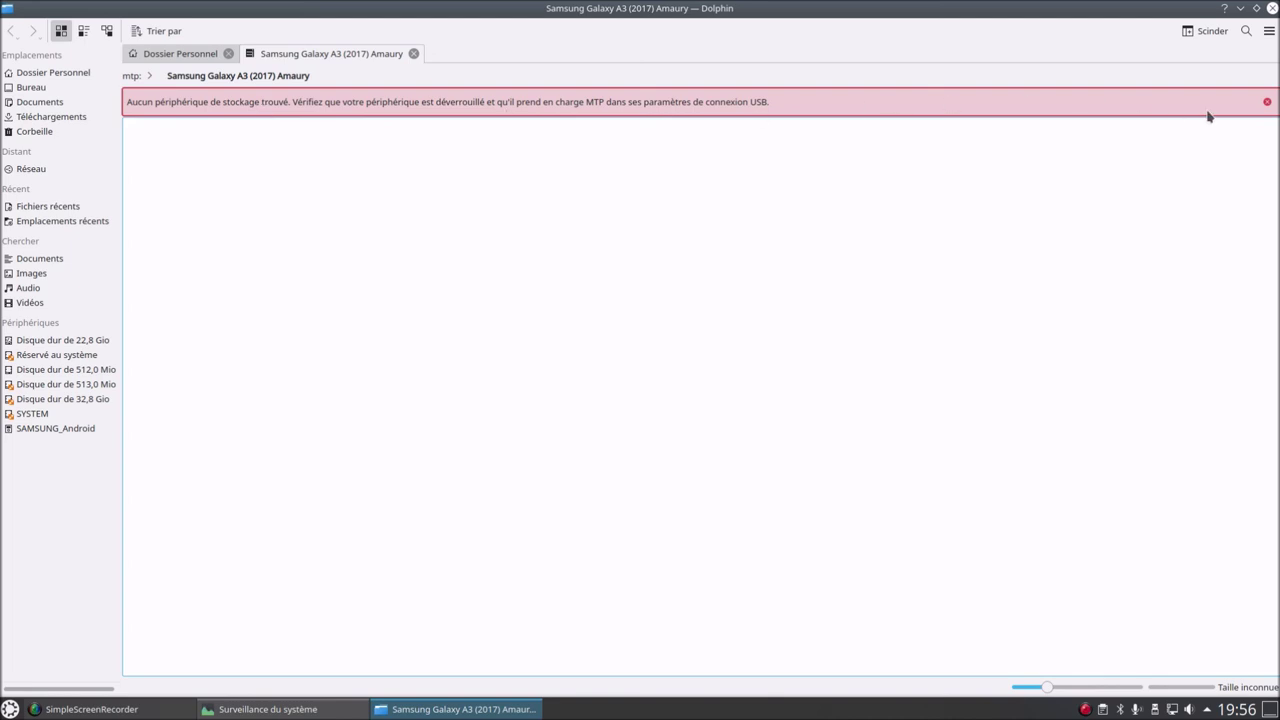
click(131, 76)
click(160, 124)
Check the KDE Connect page in the system tray status panel, then return to Dolphin
click(1207, 709)
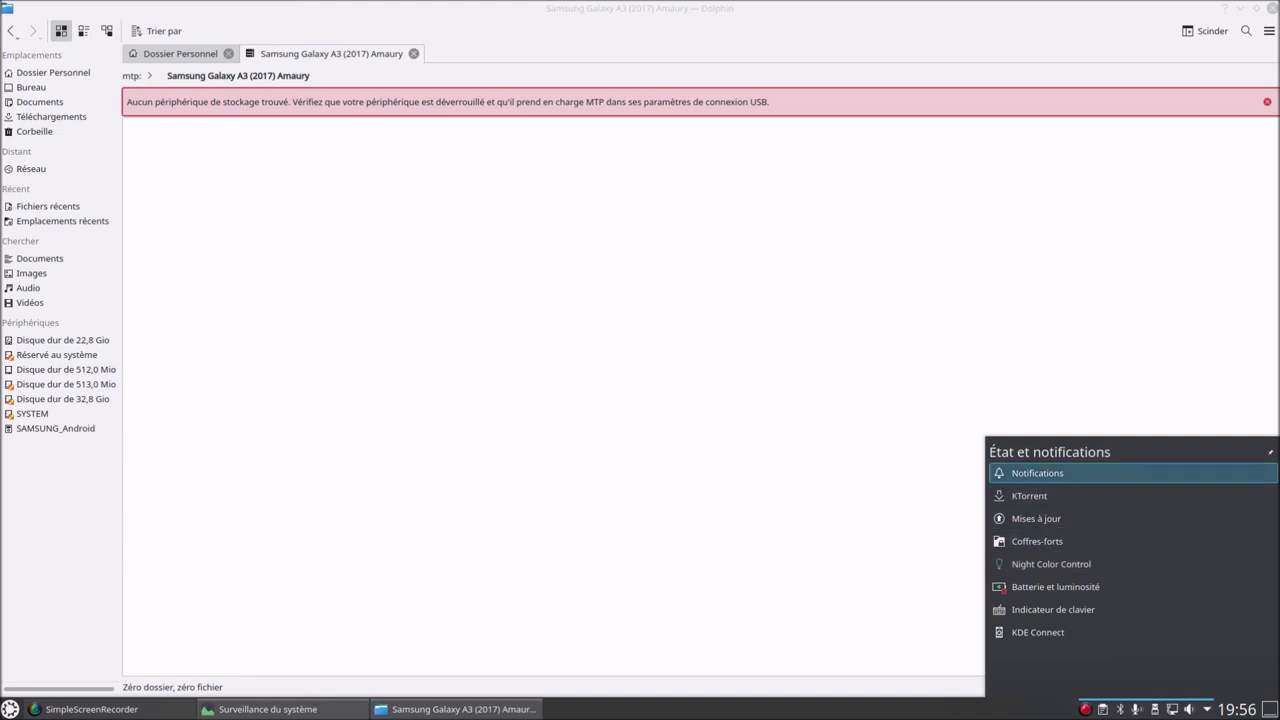
key(Down)
key(Down)
key(Down)
key(Down)
key(Down)
key(Down)
key(Down)
key(Return)
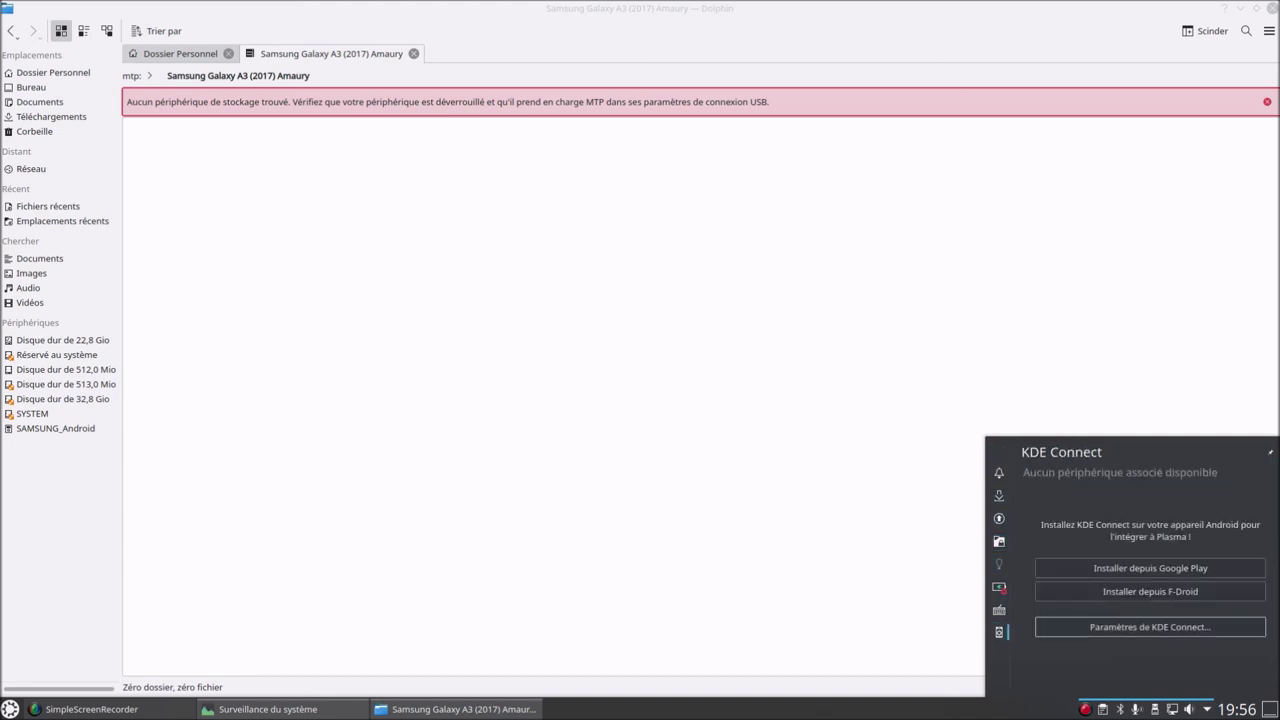
click(636, 579)
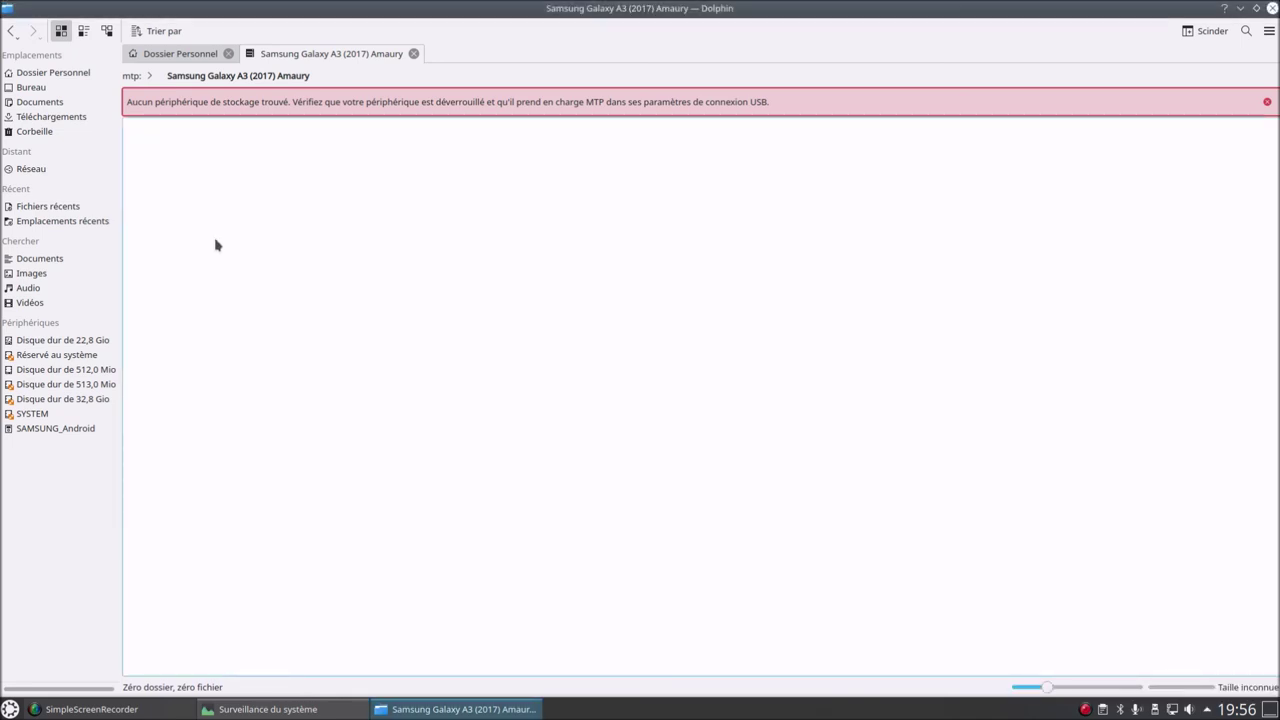
Close the Samsung tab and Dolphin, then reopen the phone from the notification
click(413, 54)
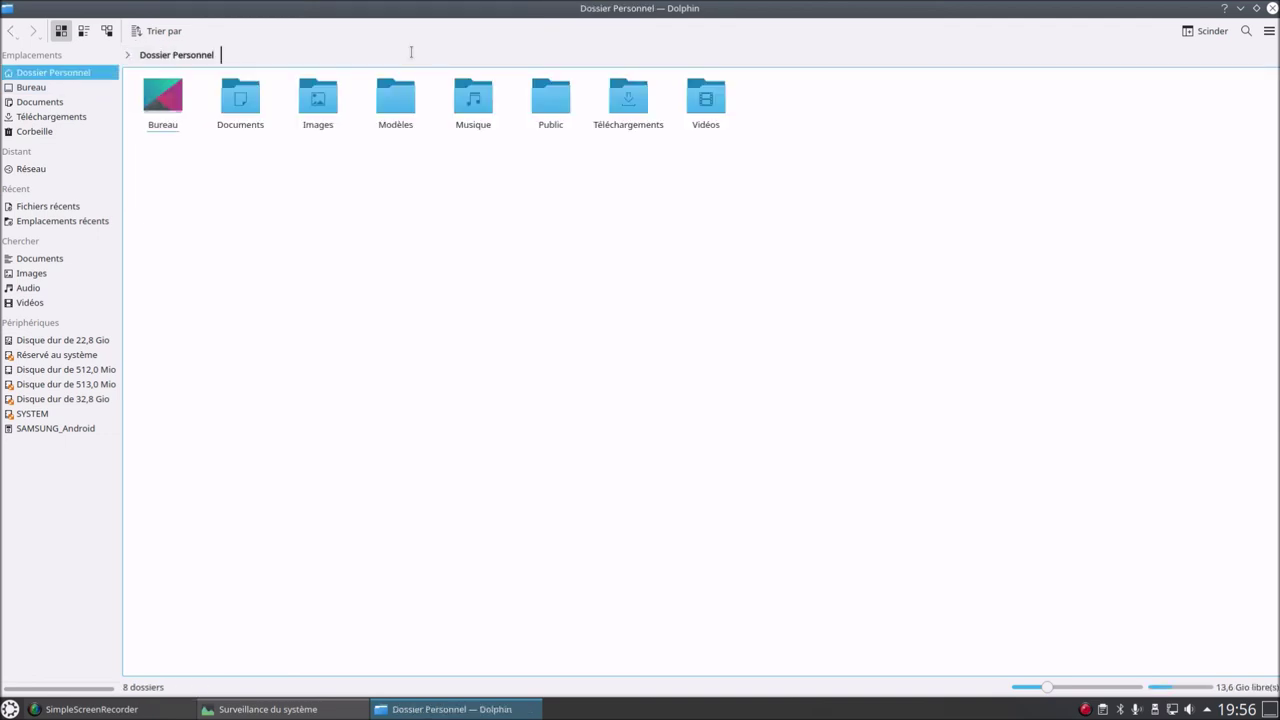
click(1272, 8)
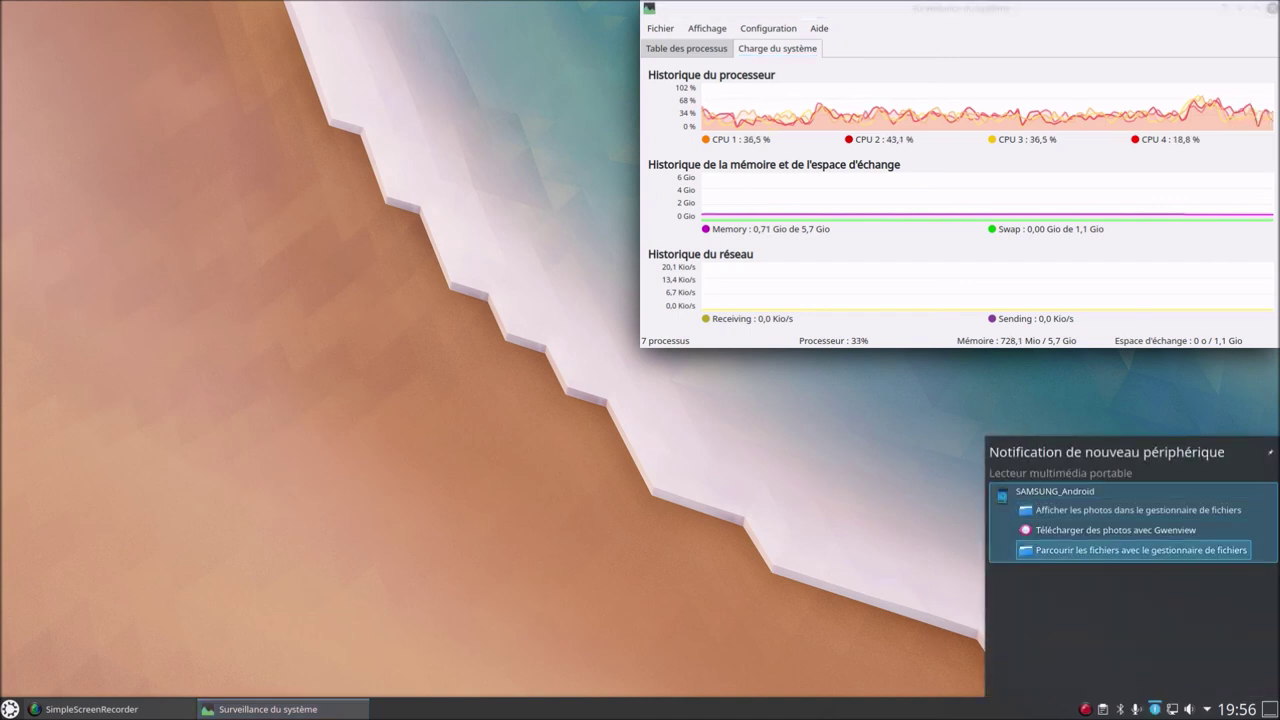
click(1135, 550)
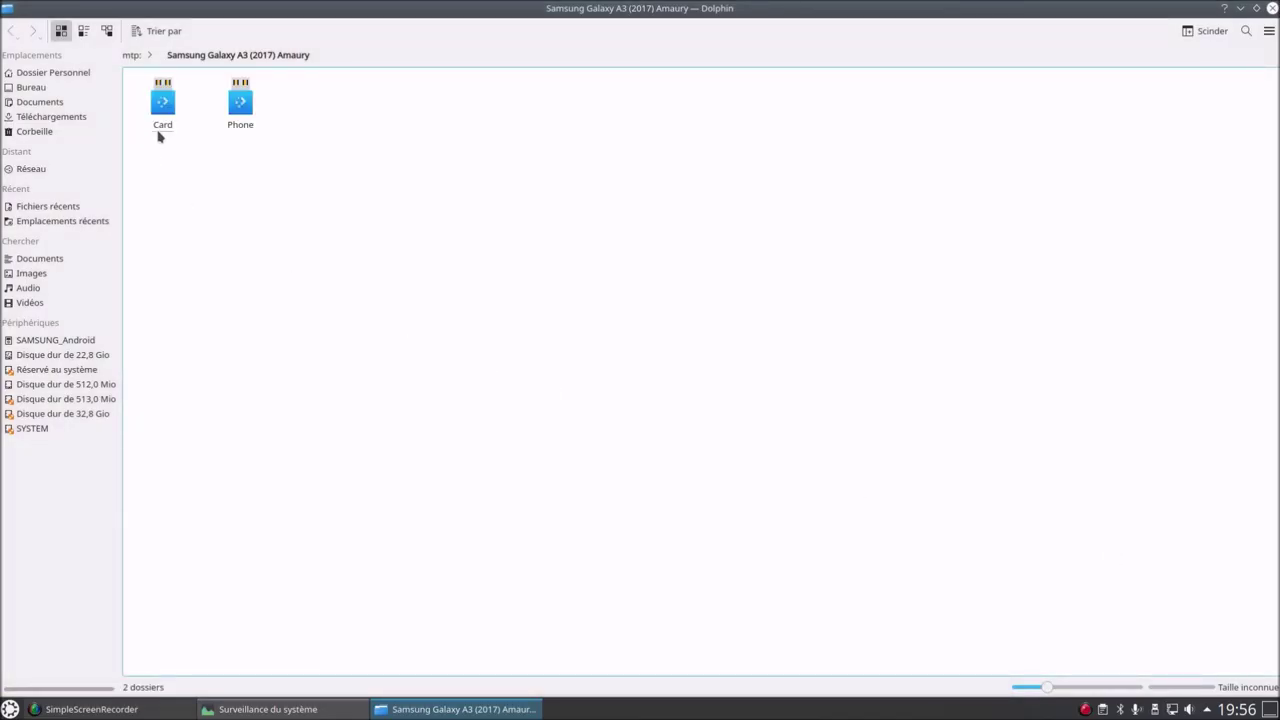
Browse to Card/DCIM/Camera and preview 20200502_195535.jpg in Gwenview
click(160, 128)
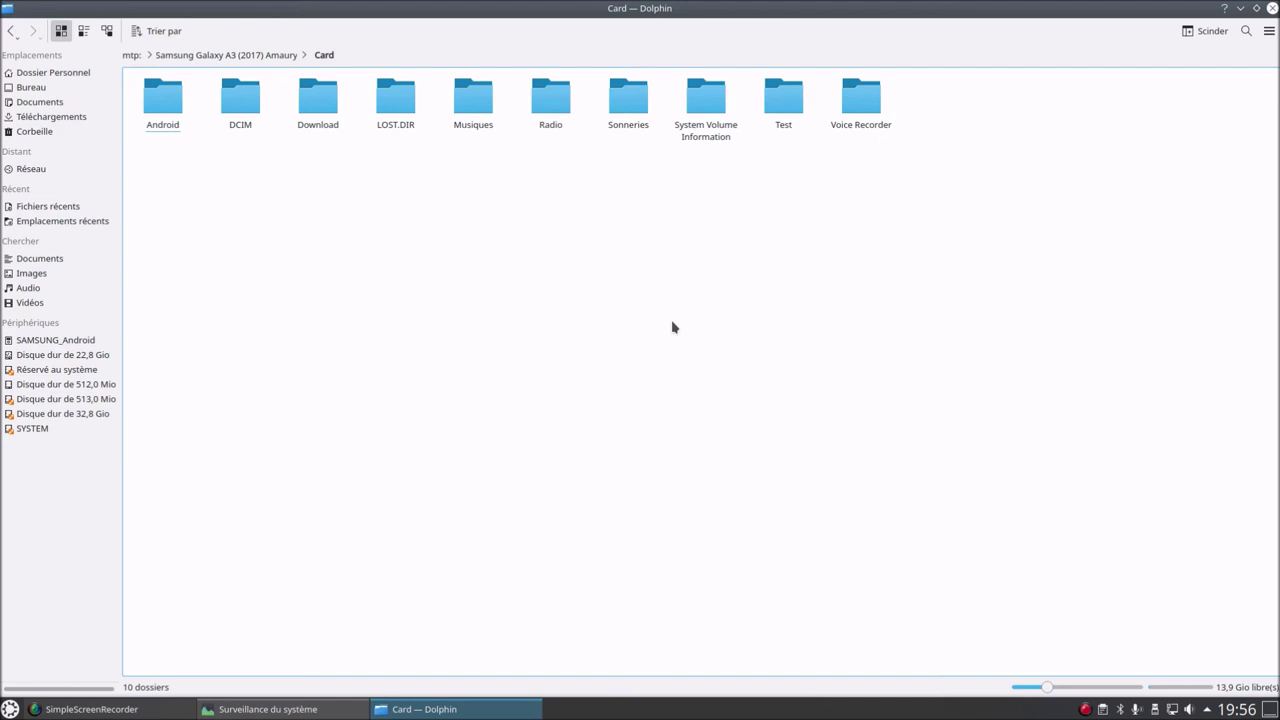
click(252, 112)
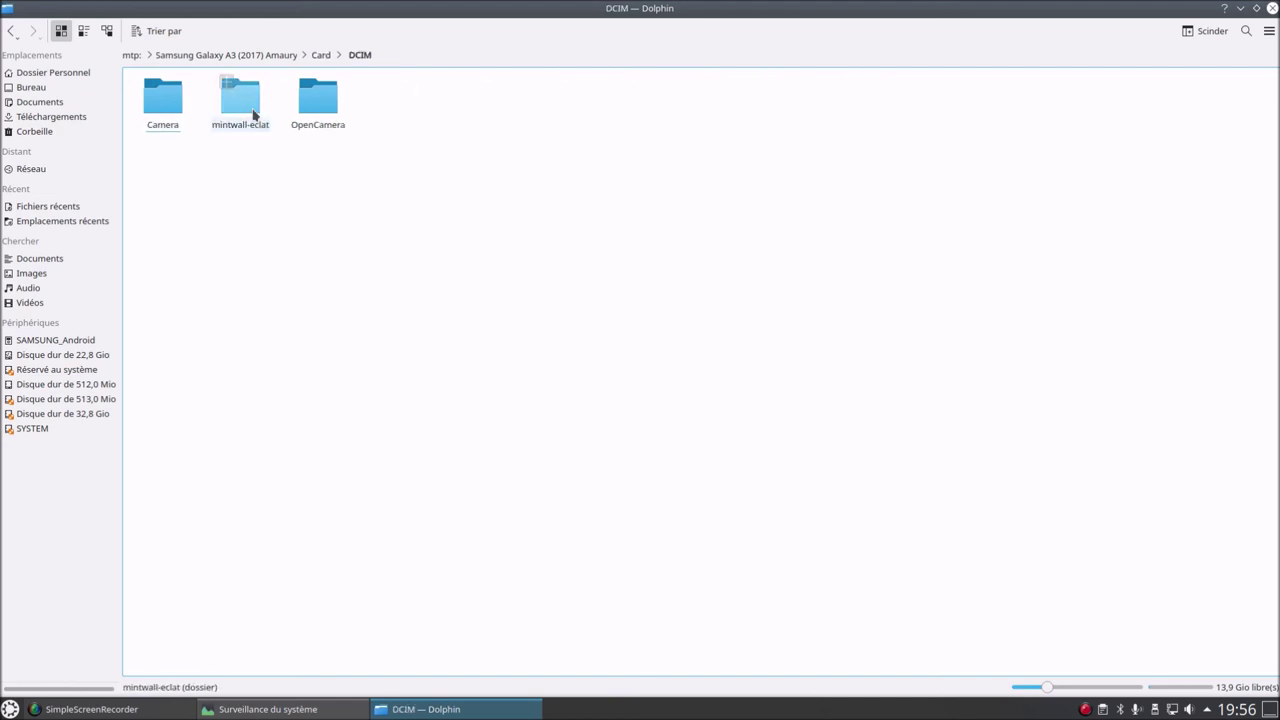
click(160, 110)
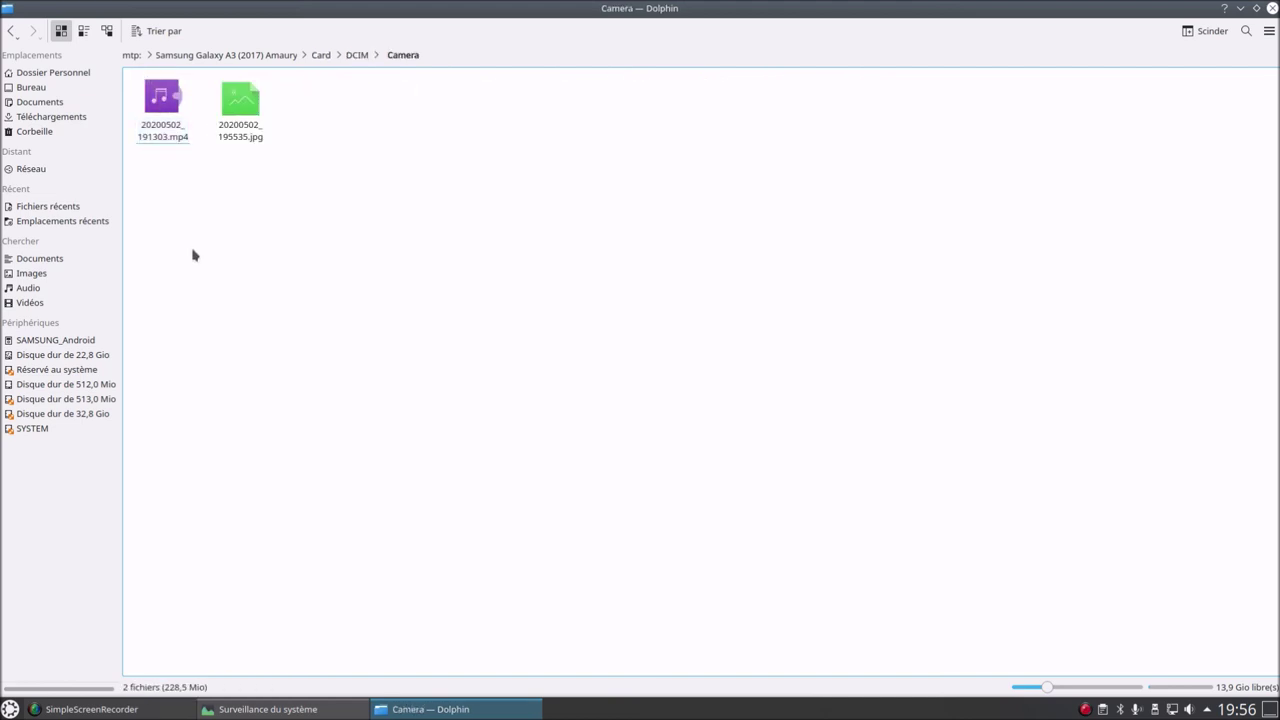
click(248, 111)
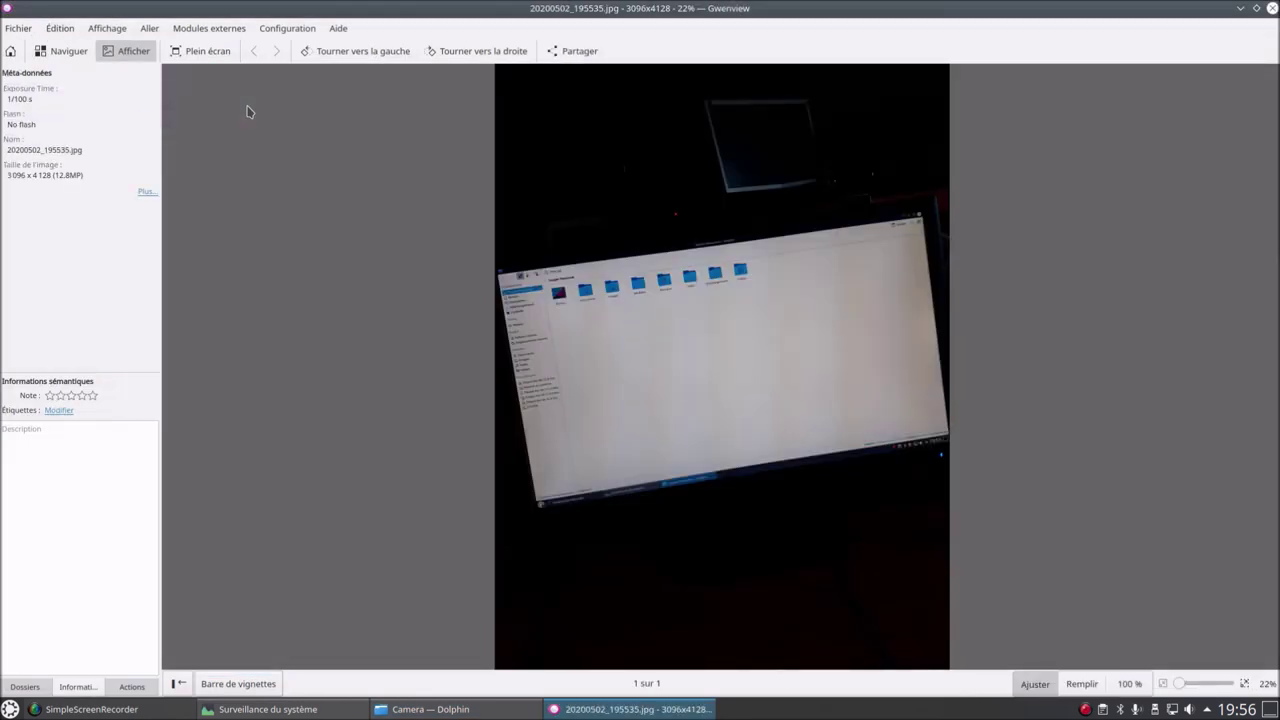
click(1272, 8)
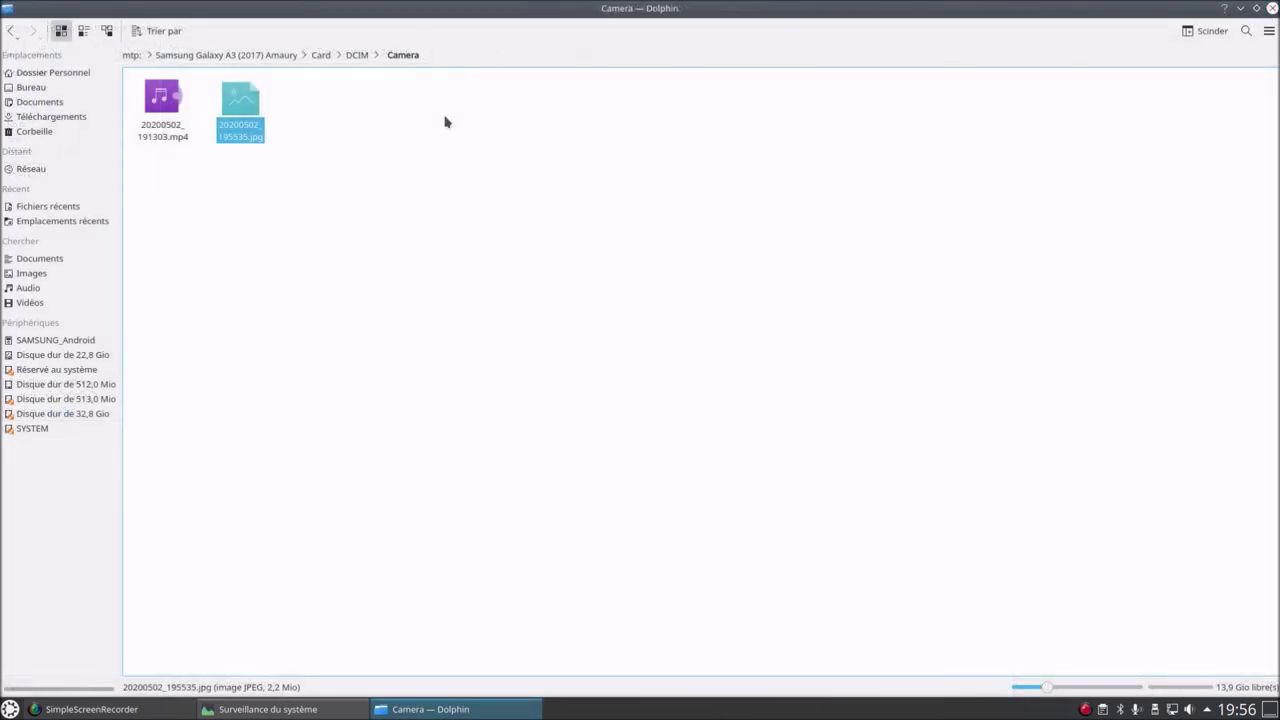
Check the jpg's Propriétés, then select 20200502_191303.mp4
right_click(243, 117)
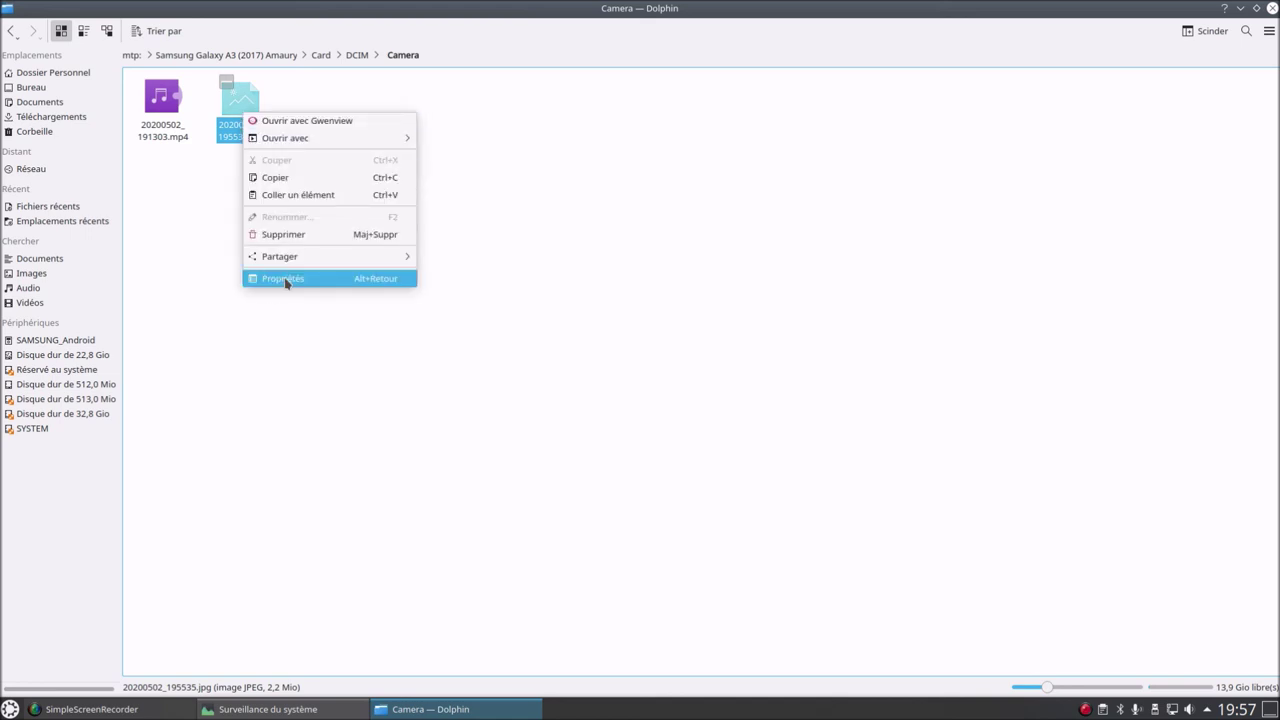
click(285, 279)
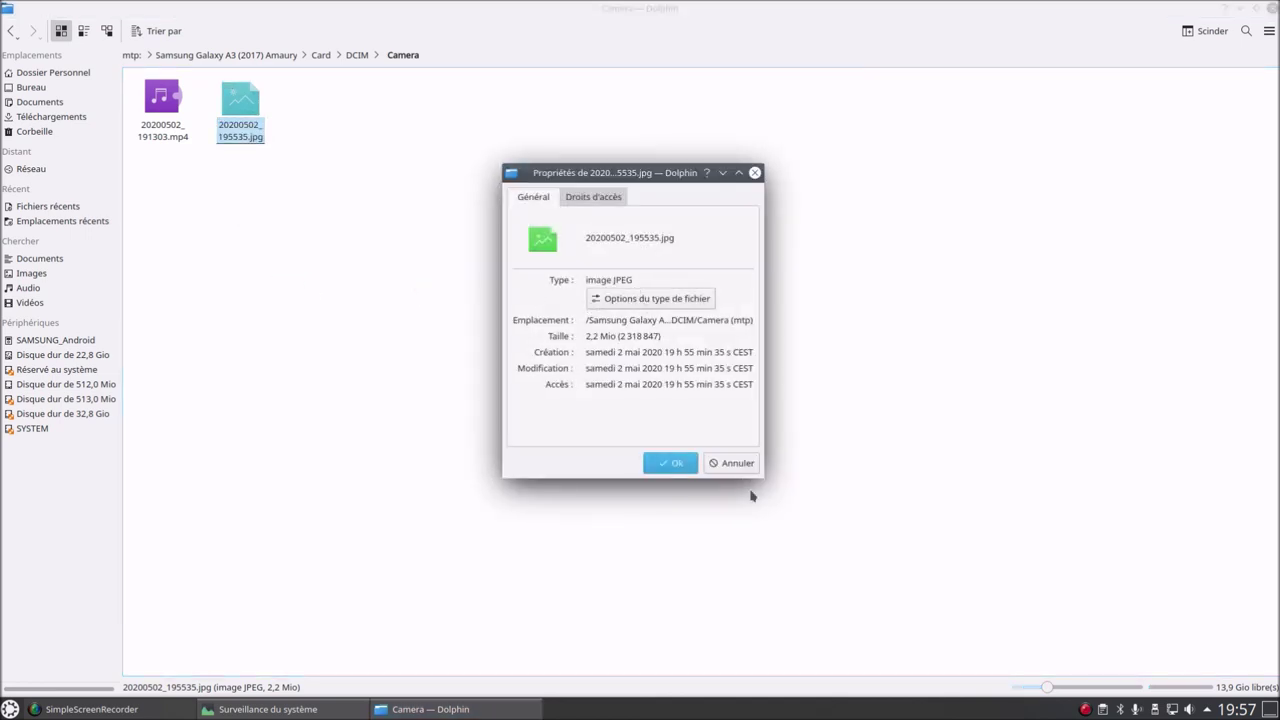
click(738, 463)
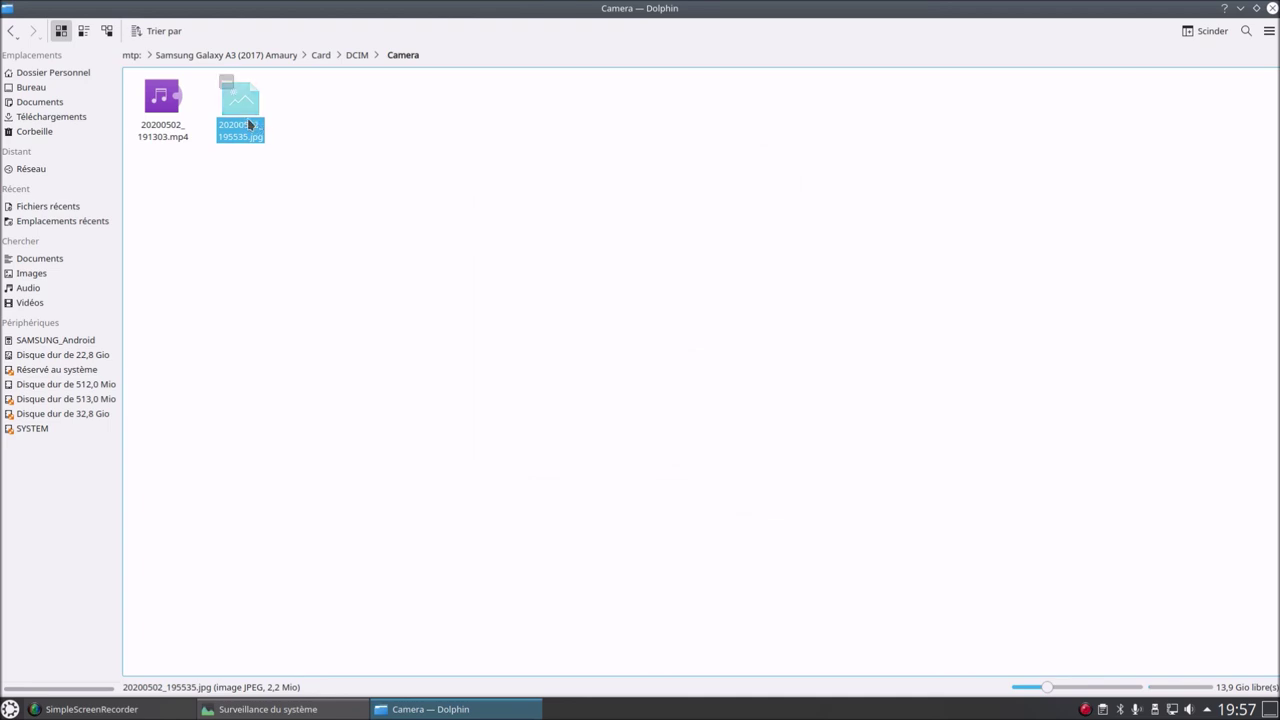
click(170, 104)
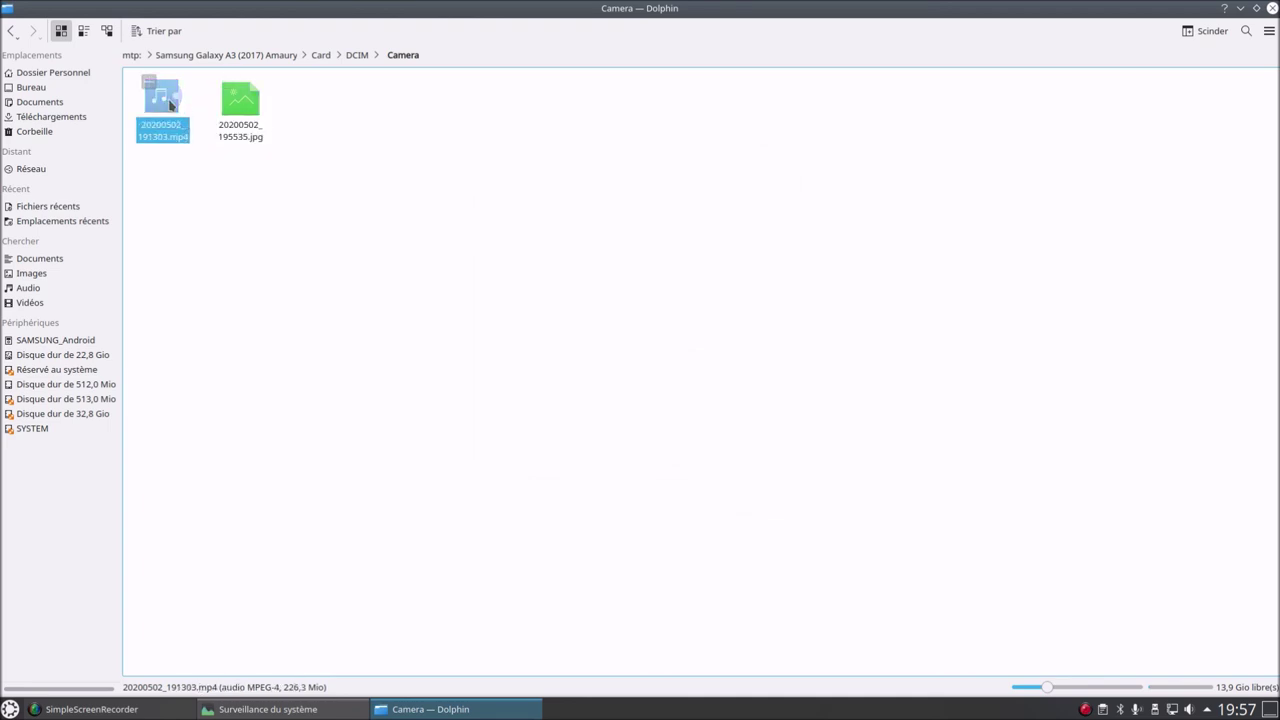
double_click(170, 104)
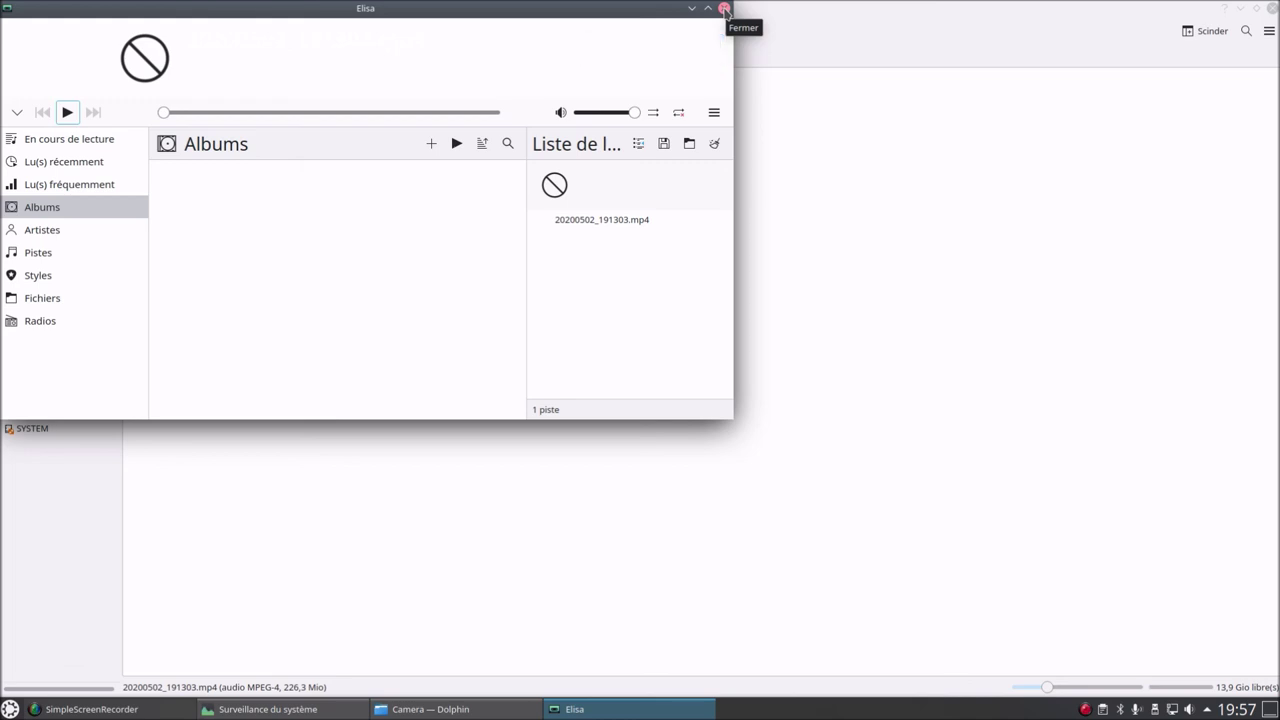
click(724, 10)
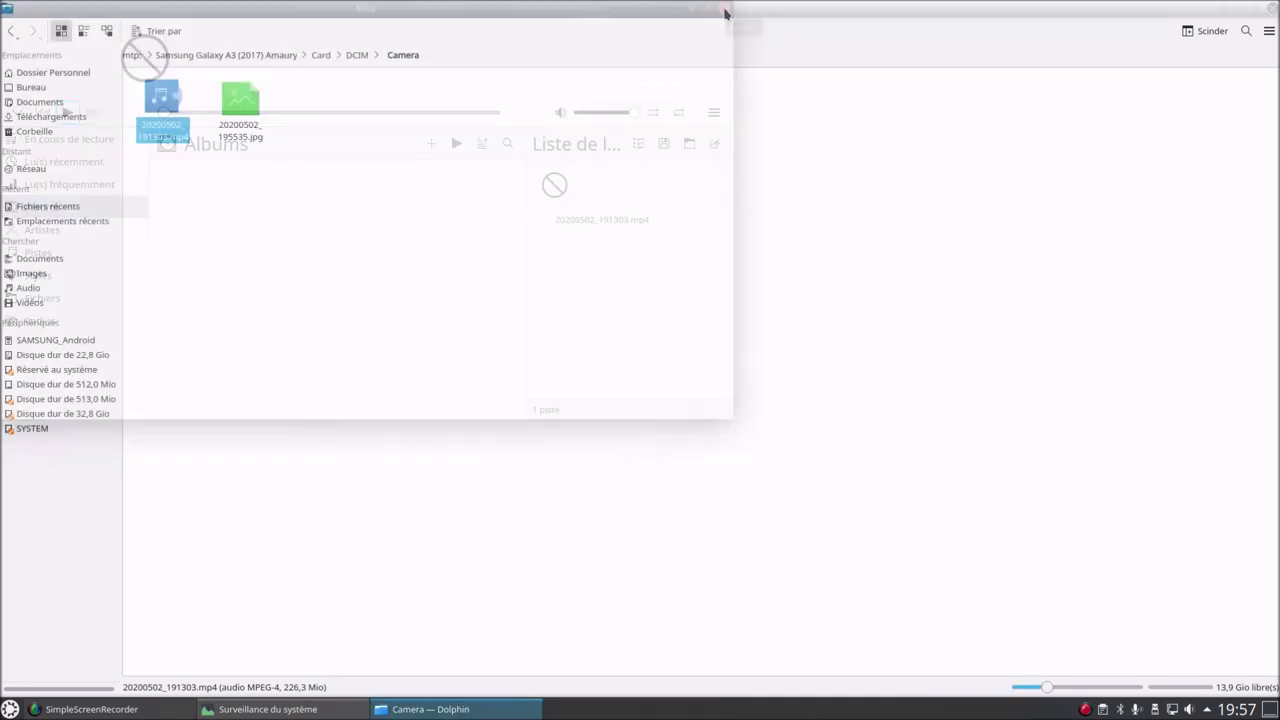
right_click(175, 127)
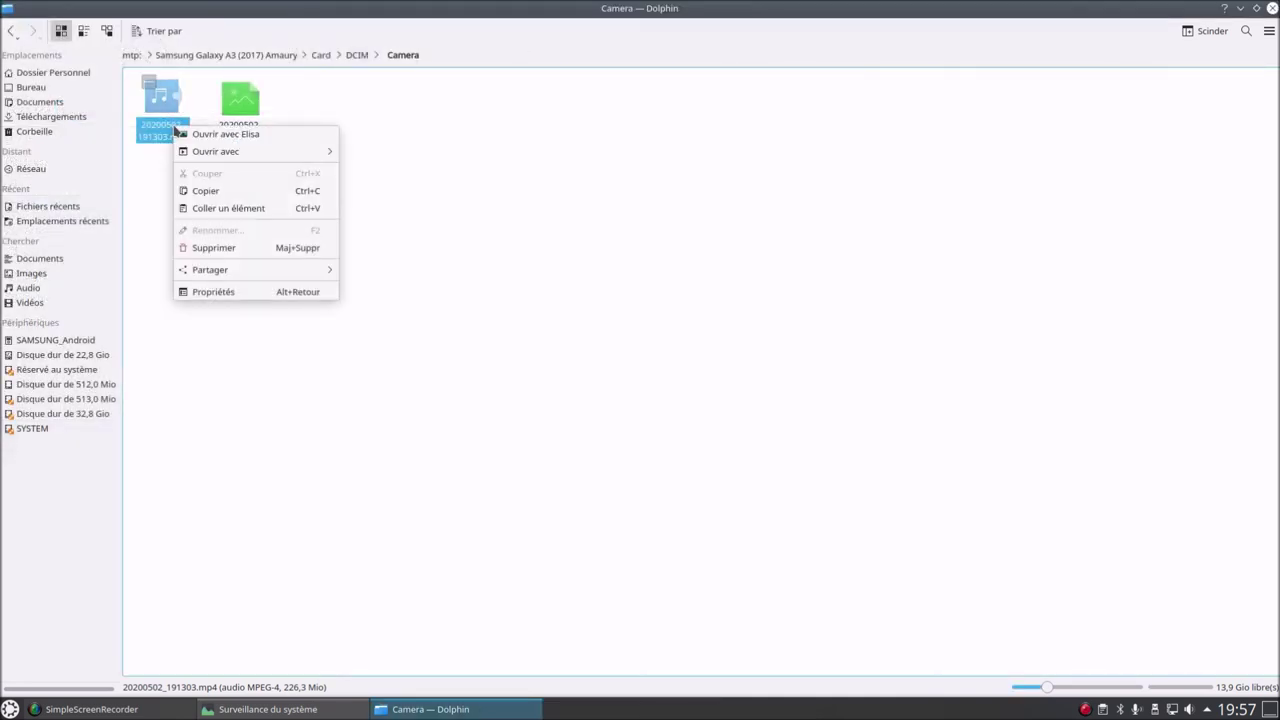
mouse_move(254, 151)
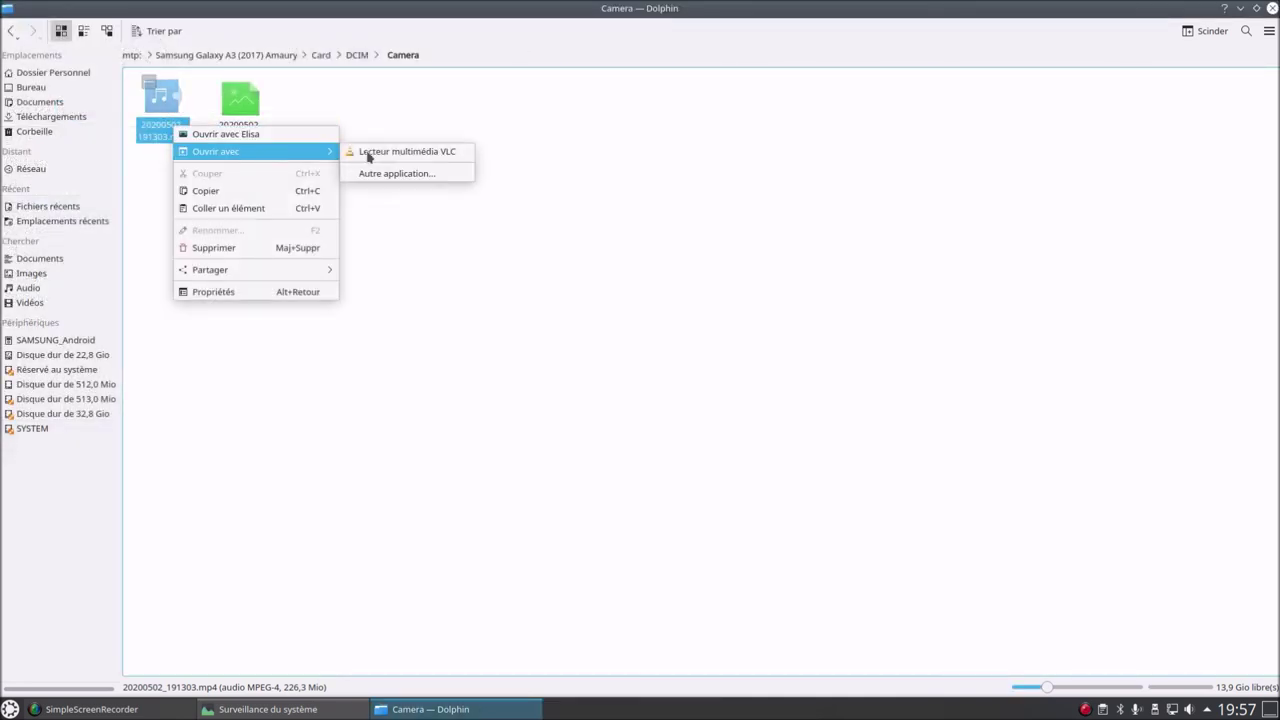
click(408, 154)
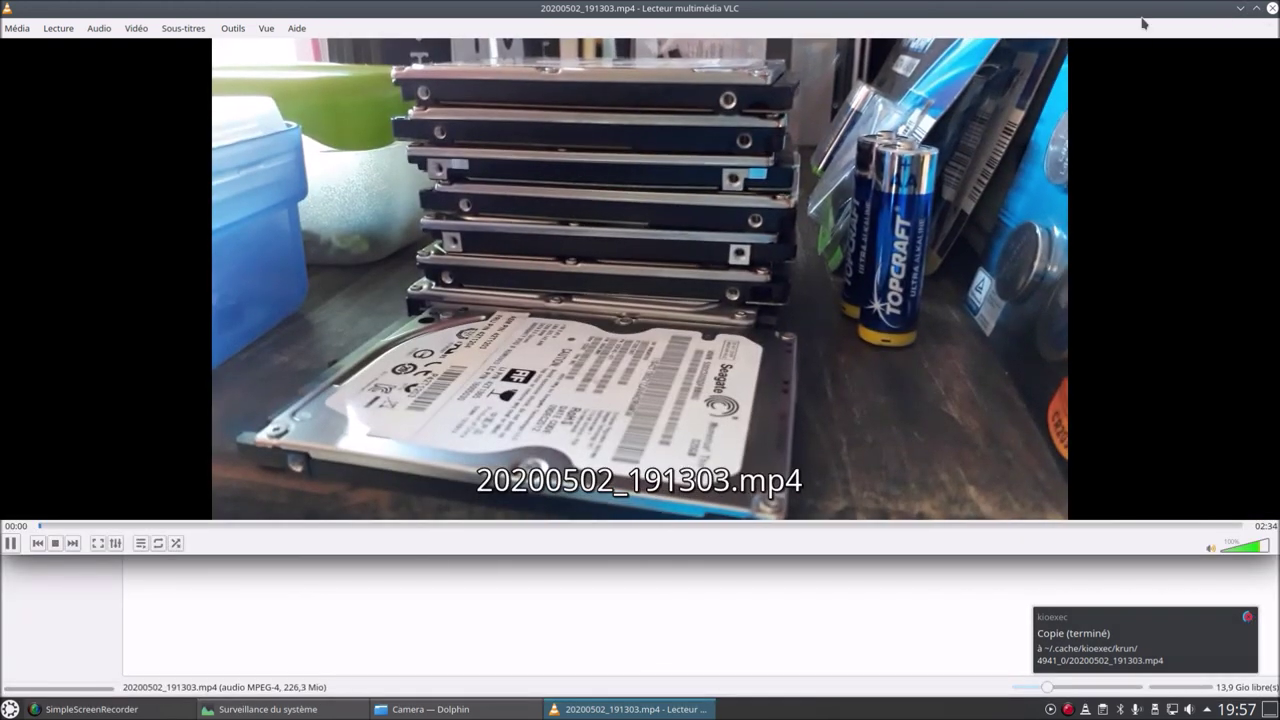
drag(1117, 8, 923, 87)
click(1081, 88)
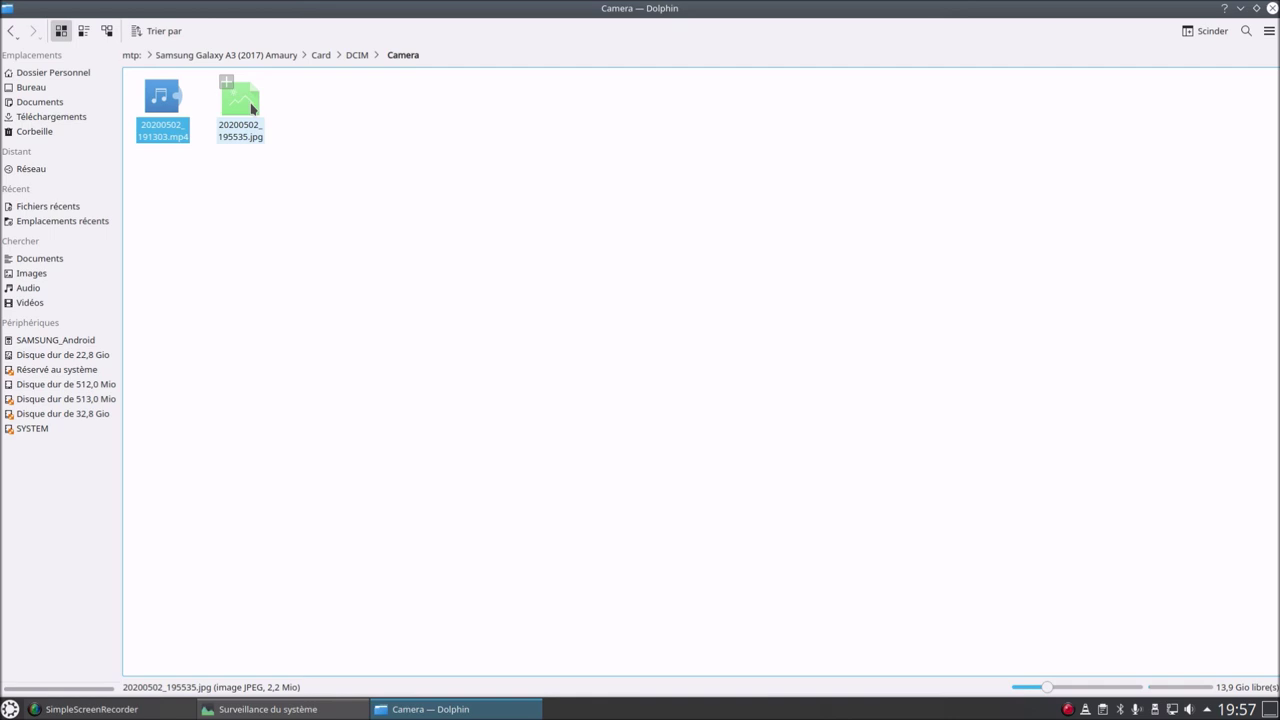
Copy 20200502_191303.mp4 and 20200502_195535.jpg from the phone's Camera folder into Bureau
right_click(163, 110)
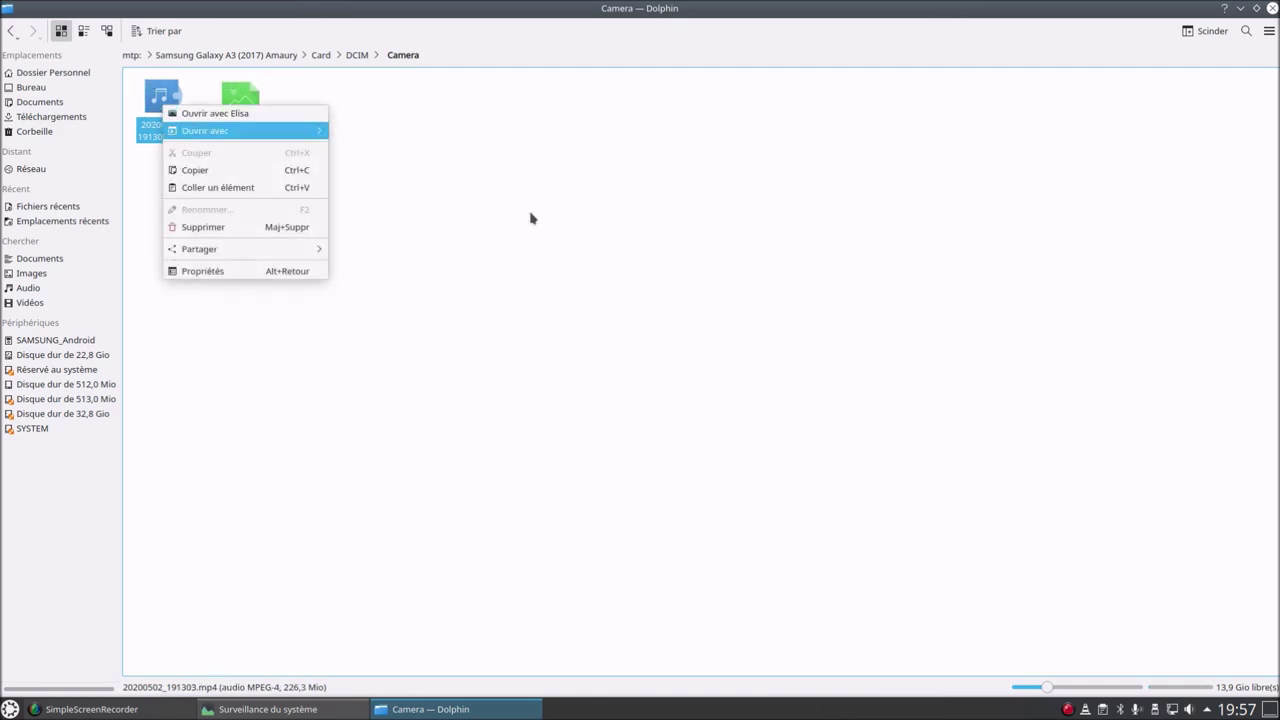
click(531, 217)
drag(157, 179, 244, 104)
right_click(243, 105)
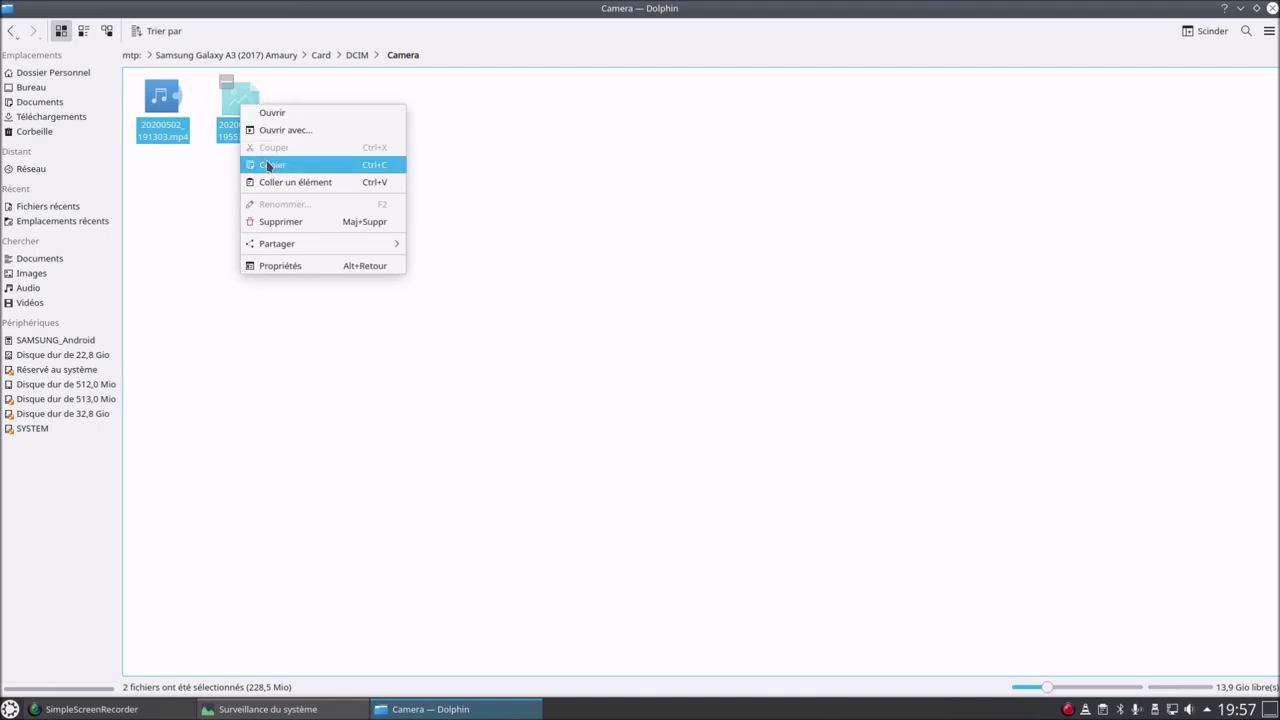
click(268, 166)
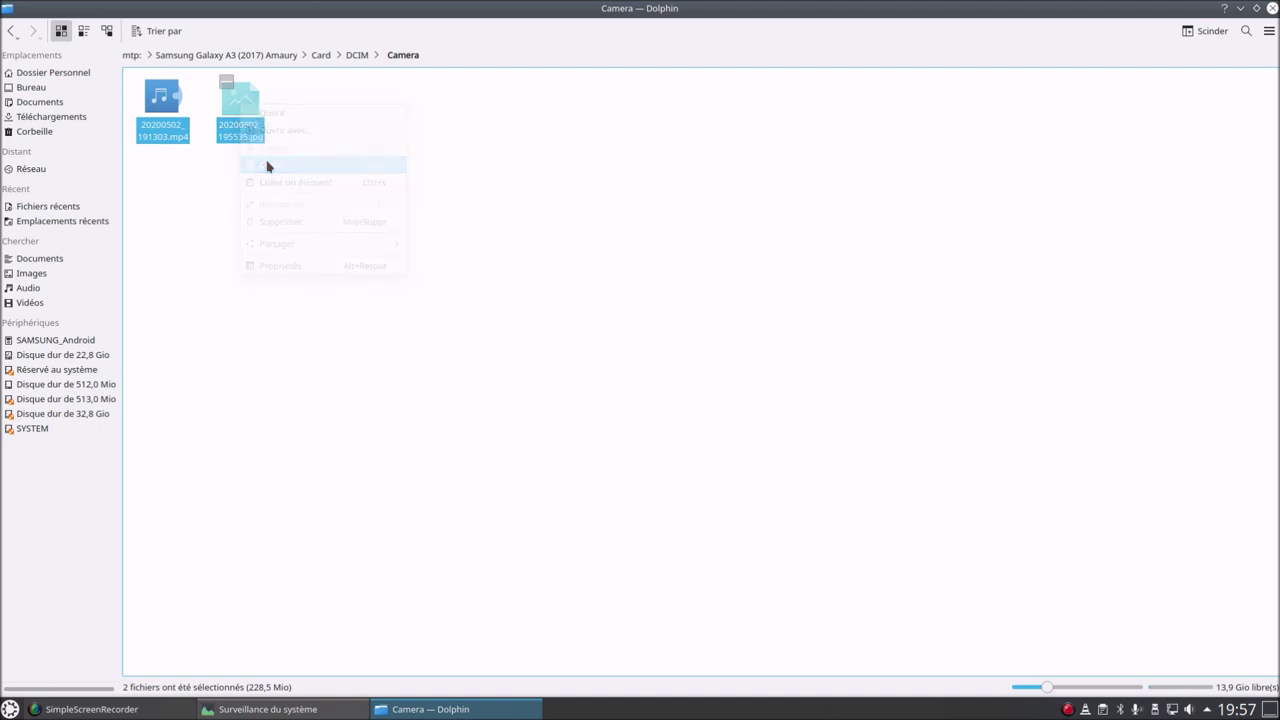
click(54, 90)
right_click(254, 222)
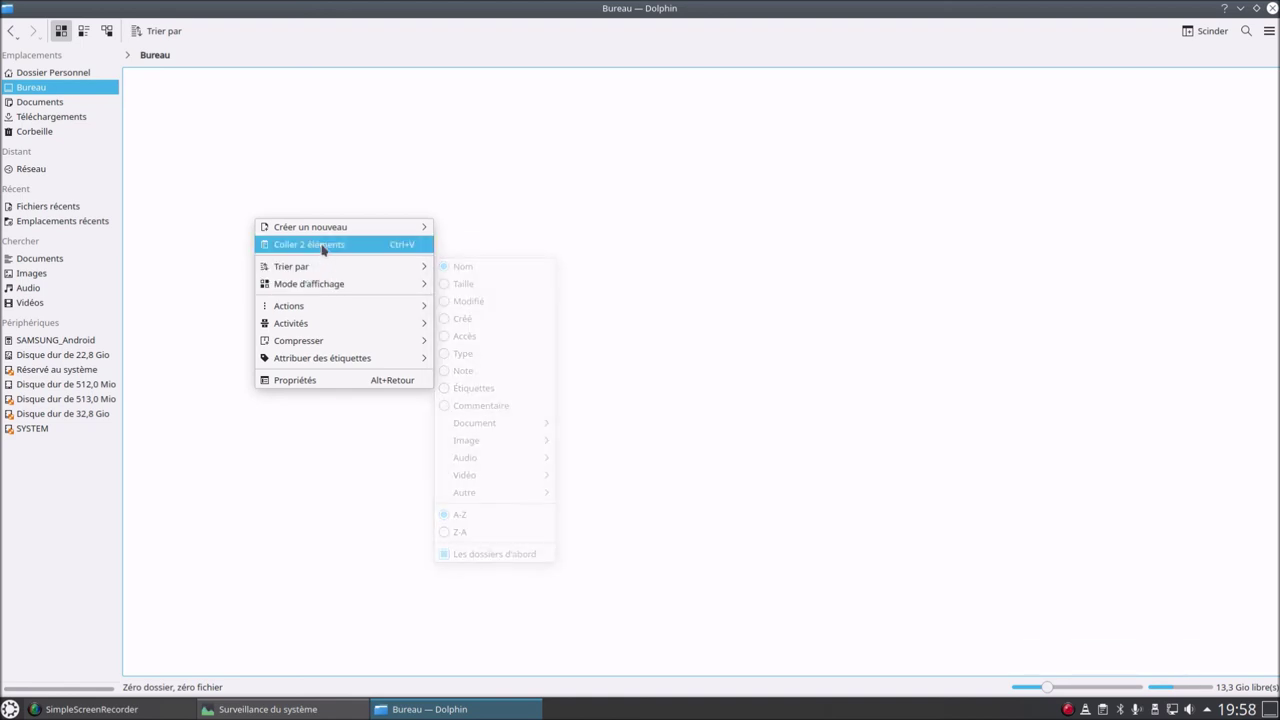
click(322, 246)
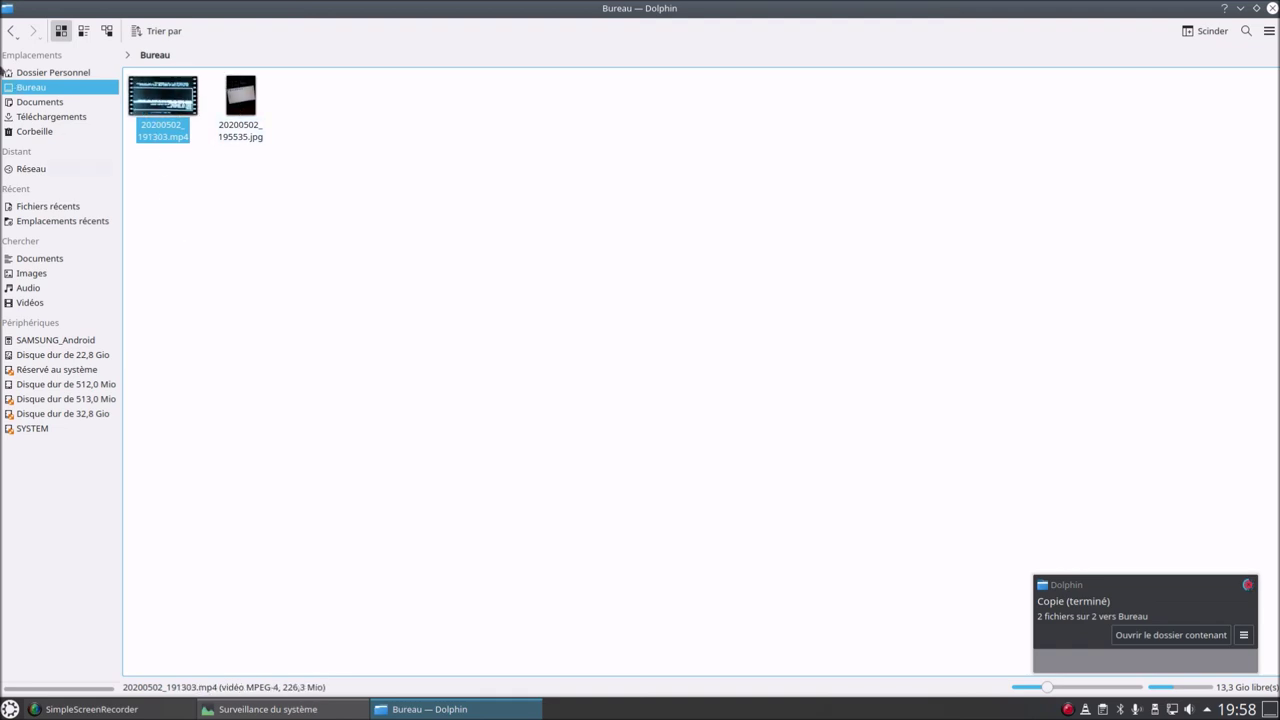
Cancel deleting both files, then permanently delete 20200502_195535.jpg from the phone
click(11, 31)
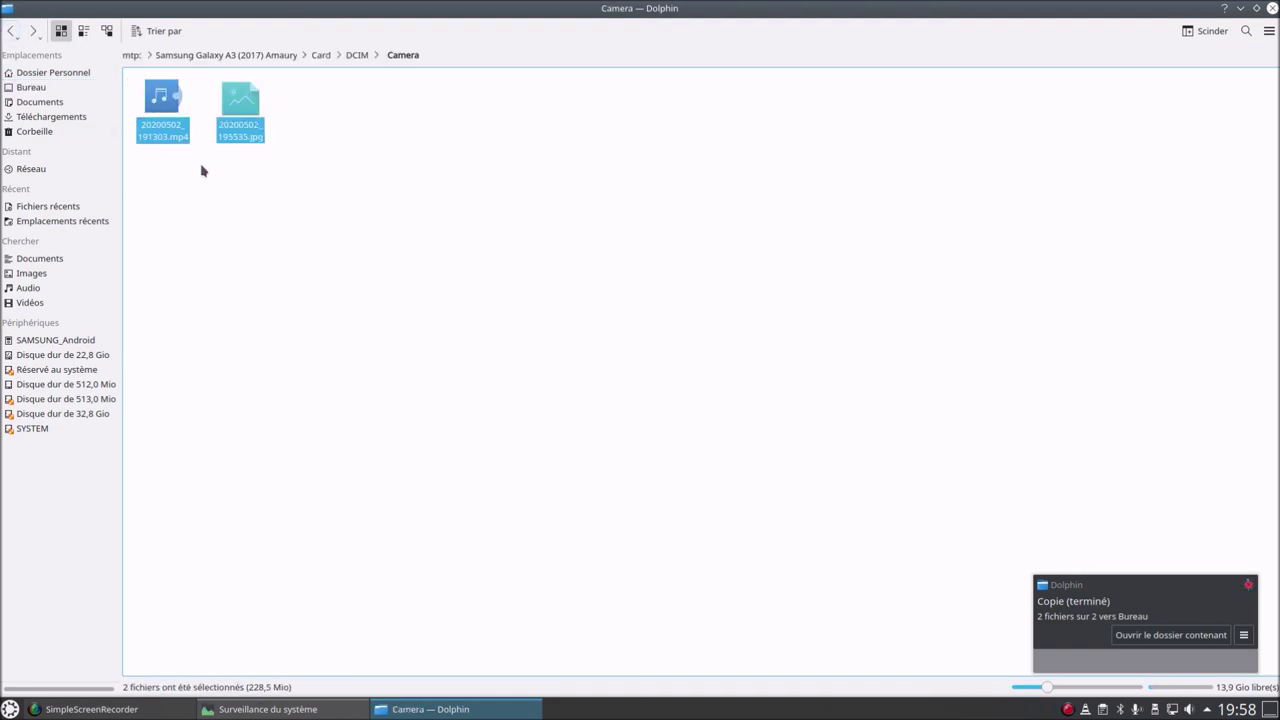
right_click(240, 110)
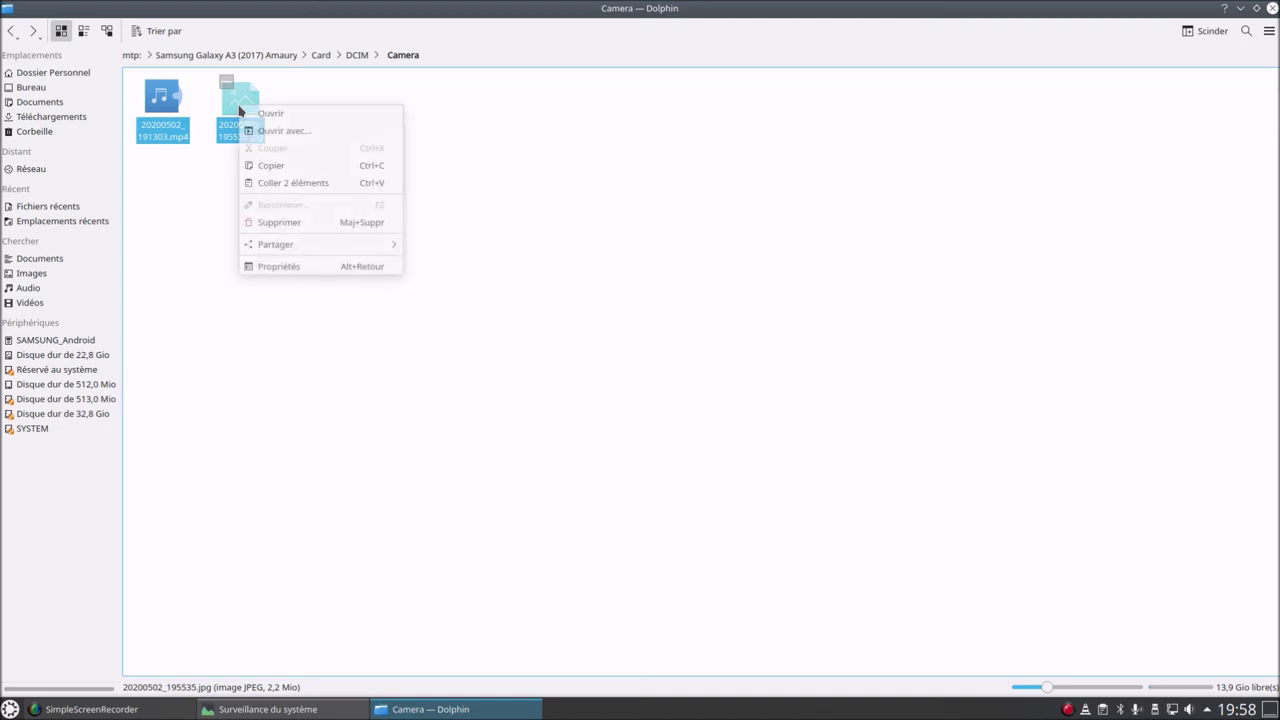
click(294, 224)
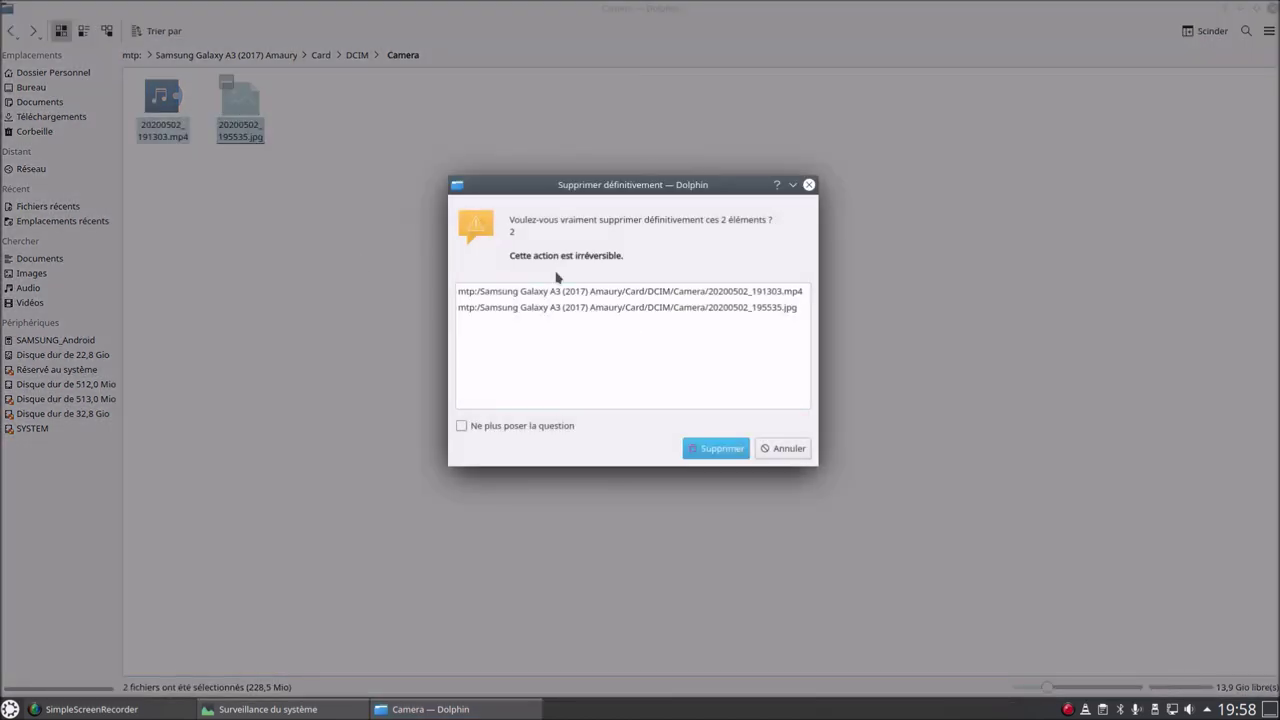
click(789, 449)
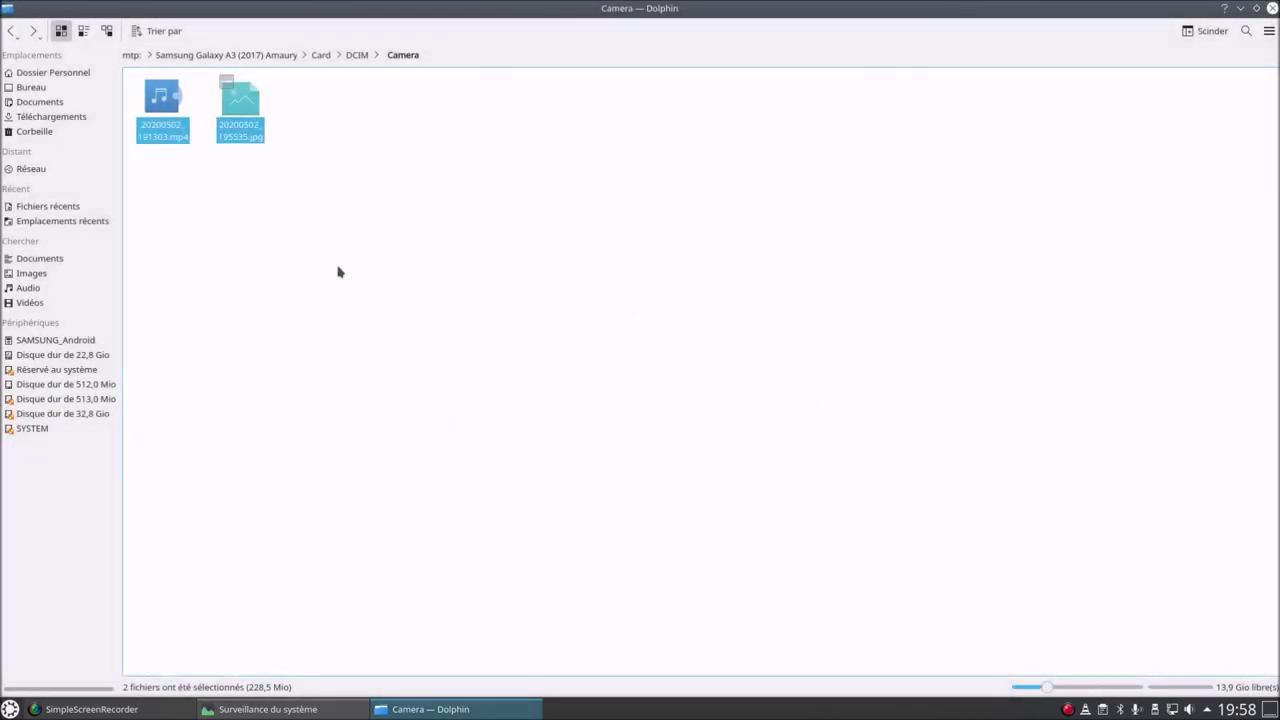
click(240, 106)
right_click(240, 106)
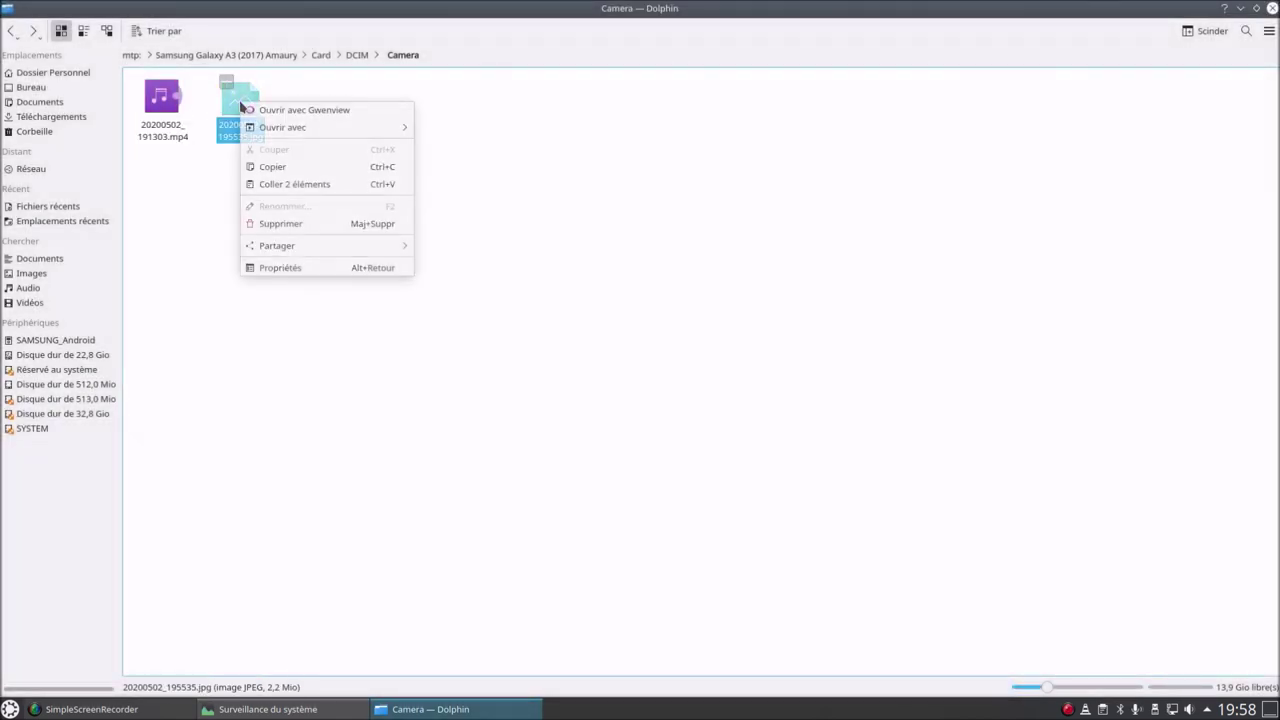
click(313, 223)
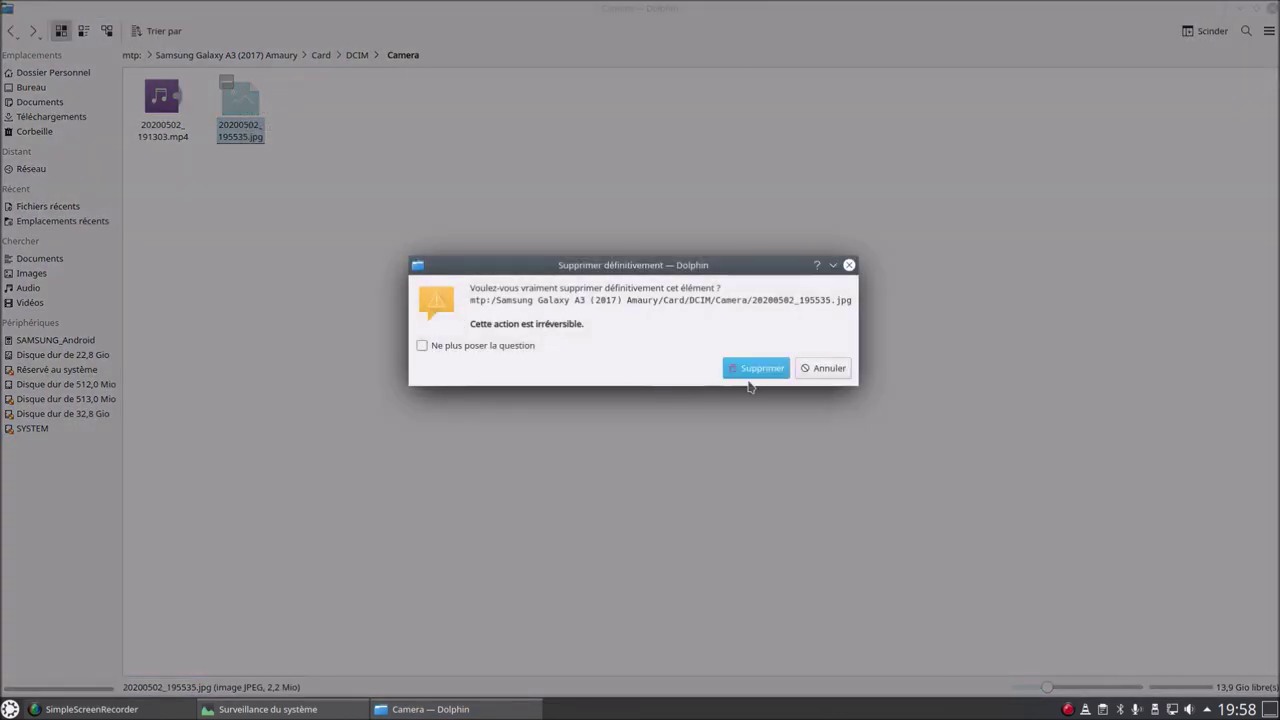
click(756, 370)
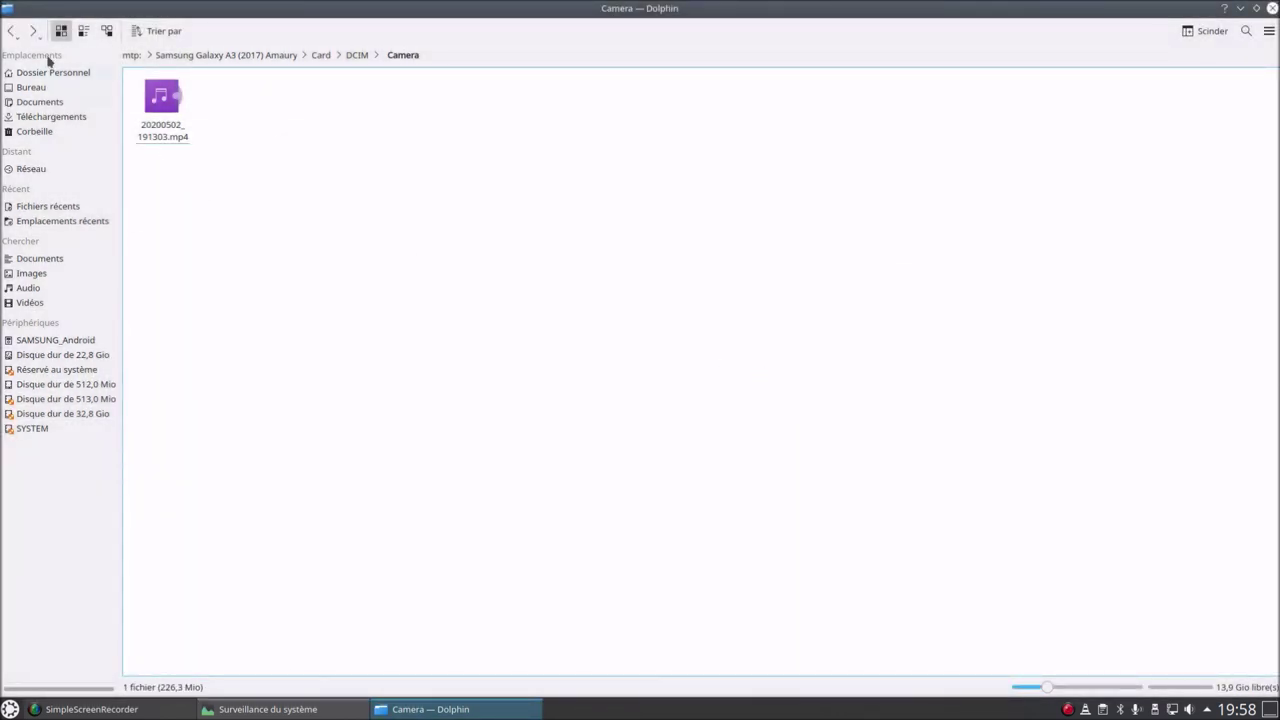
Copy 20200502_195535.jpg from Bureau back into the phone's Camera folder and close Dolphin
click(30, 88)
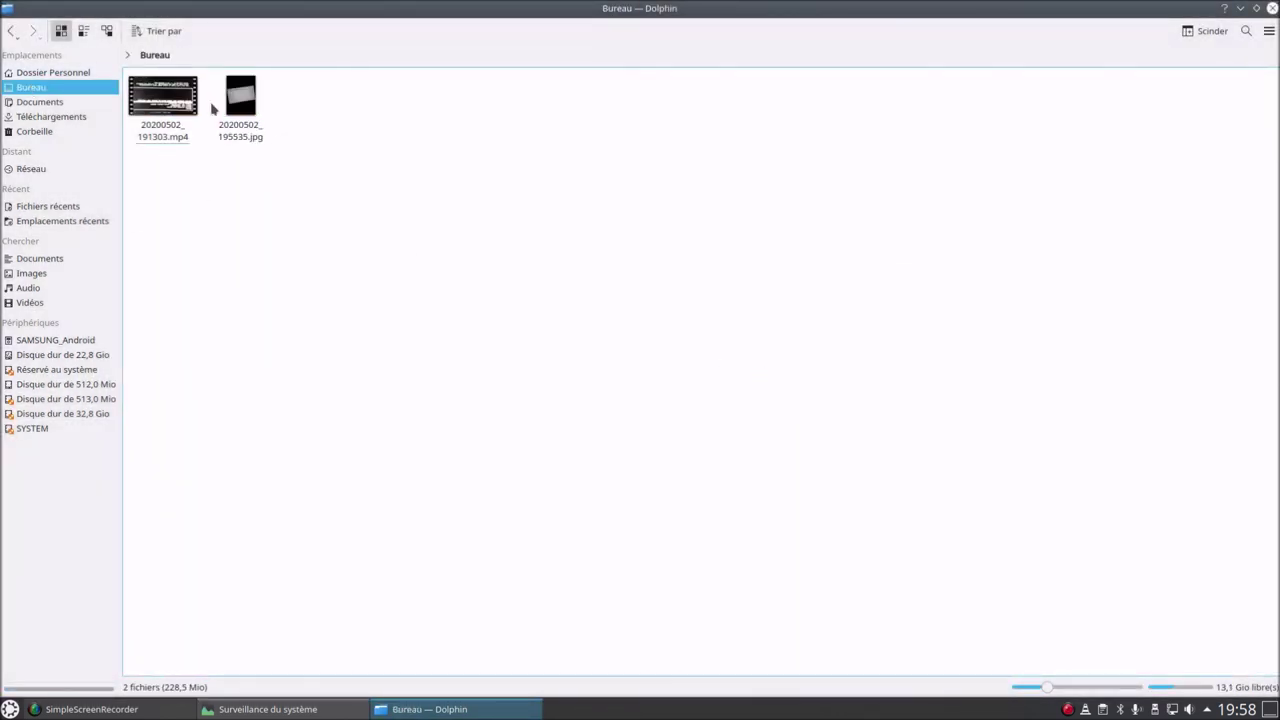
click(240, 100)
right_click(250, 98)
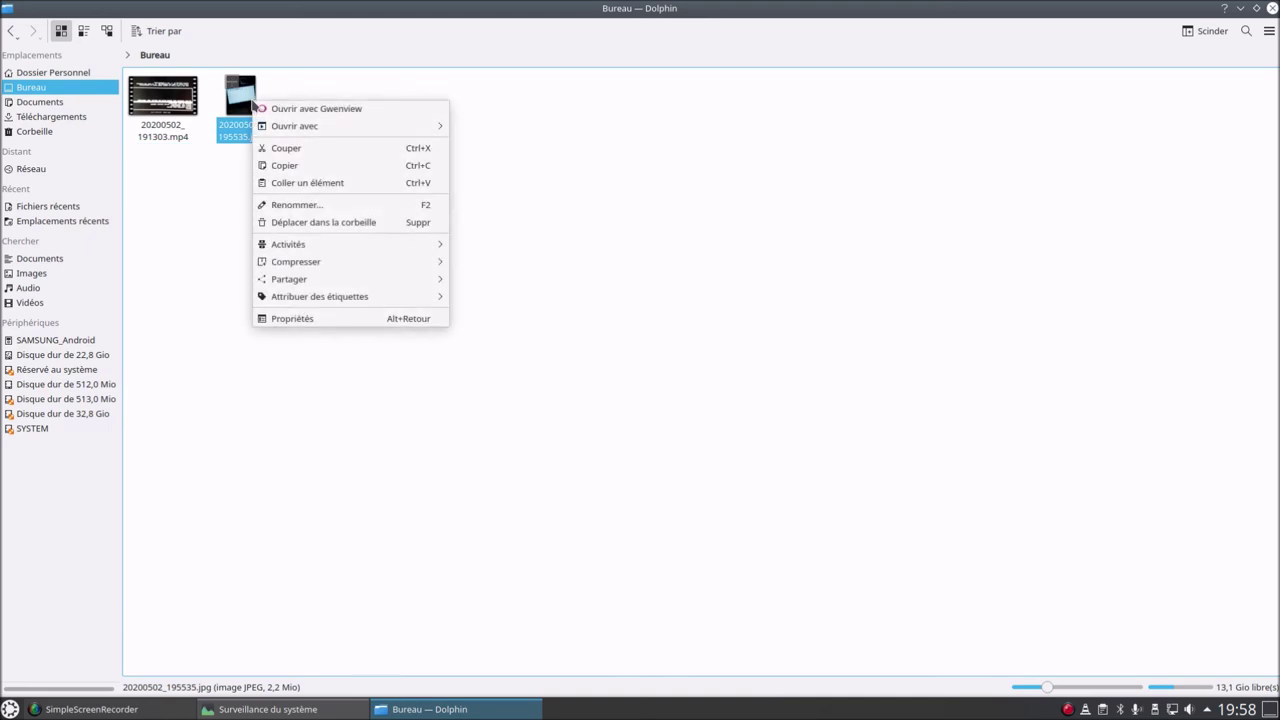
click(297, 170)
click(12, 32)
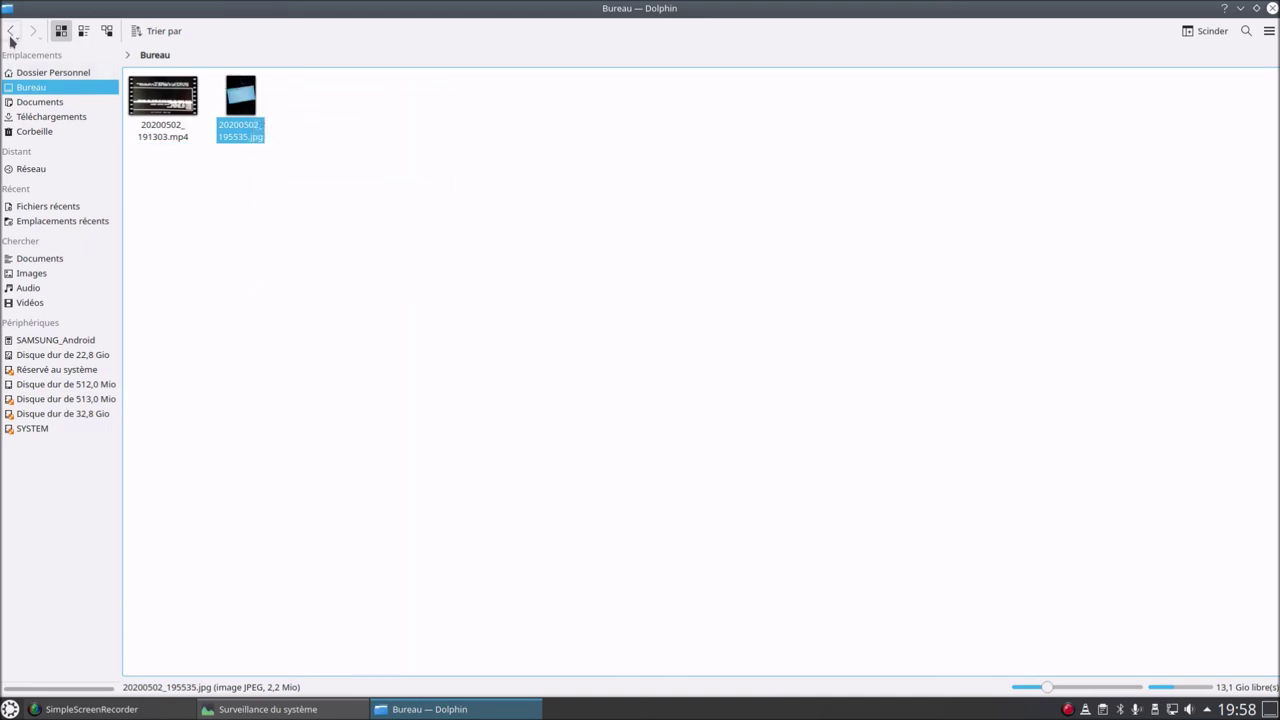
right_click(251, 240)
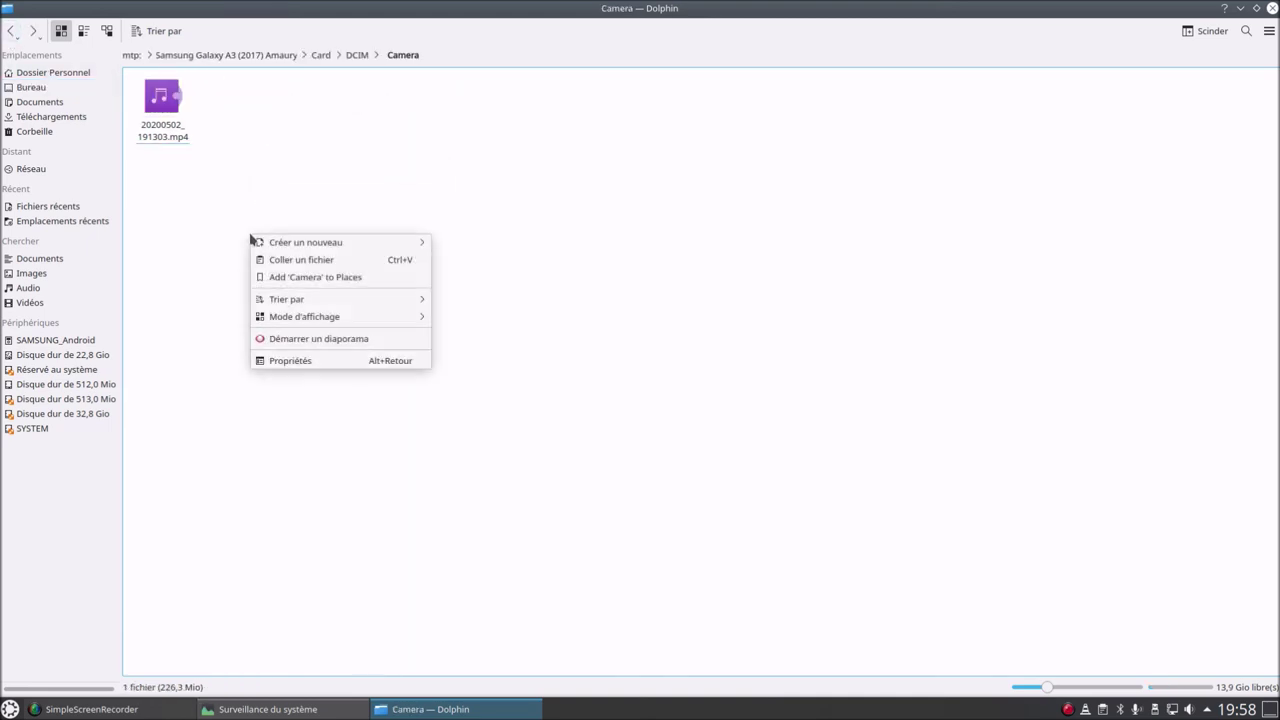
click(310, 265)
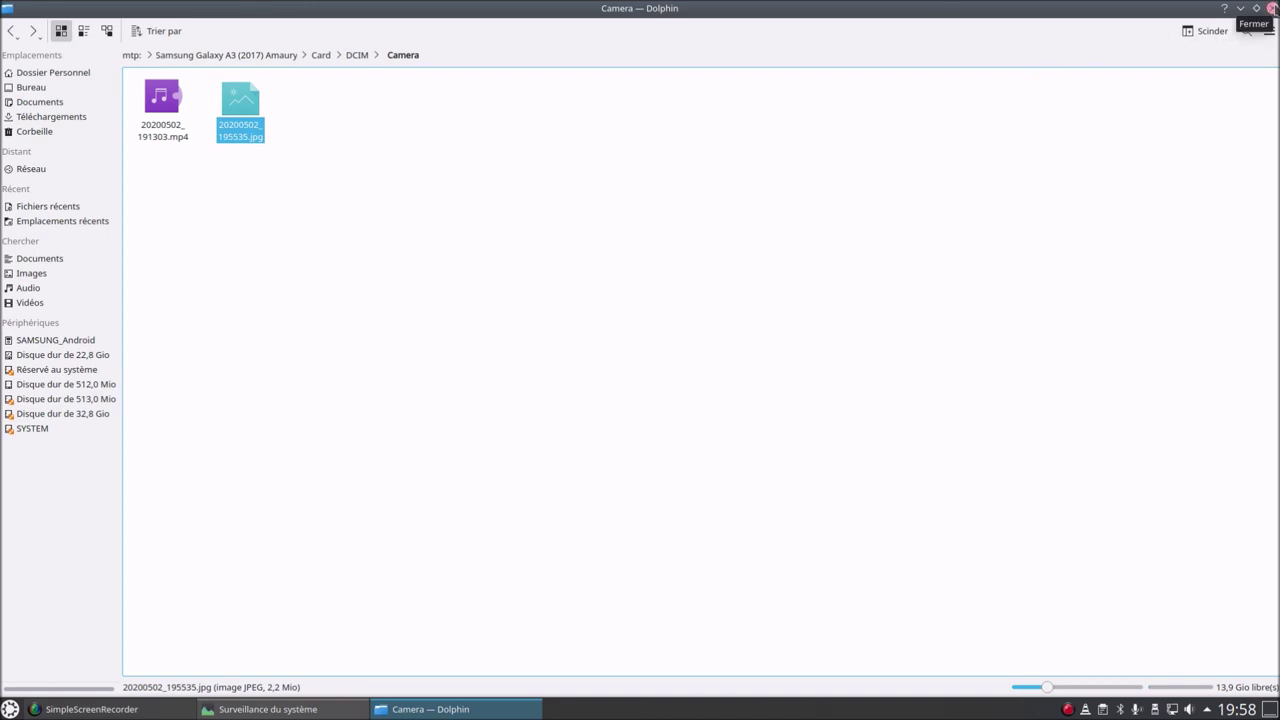
click(1272, 8)
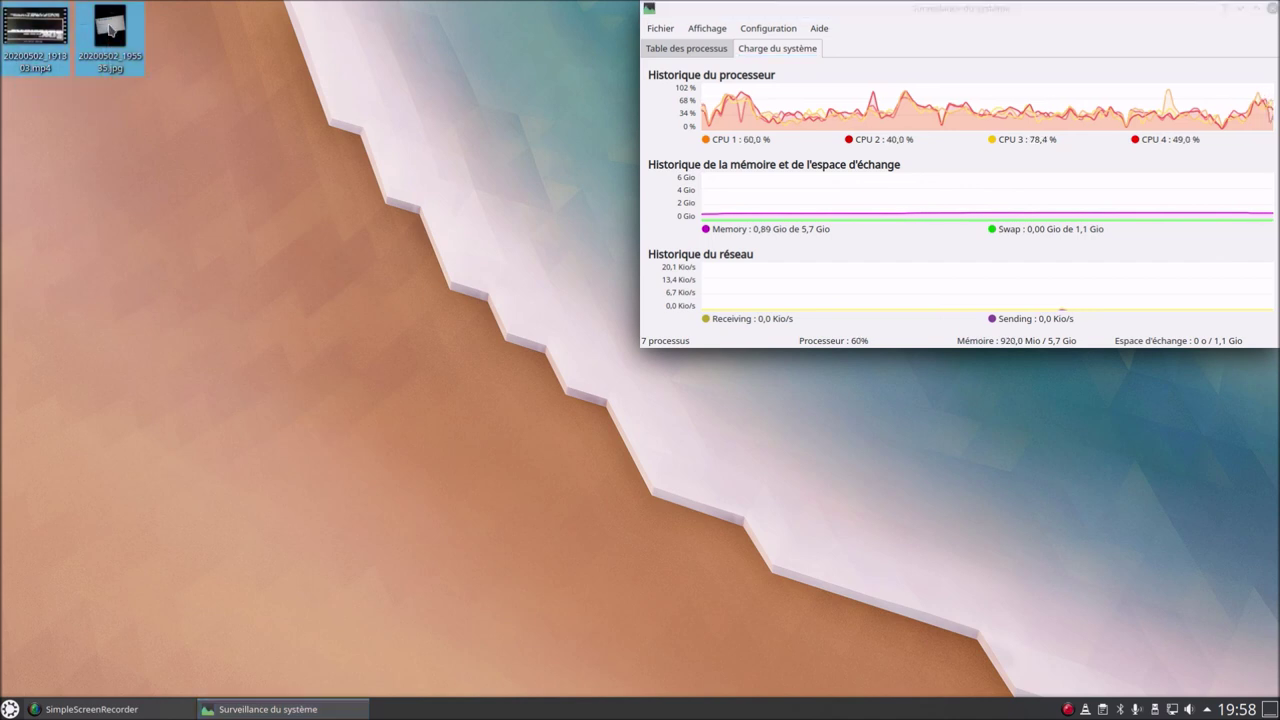
Trash both copied phone files from the desktop and enlarge System Monitor to a centred window
right_click(112, 28)
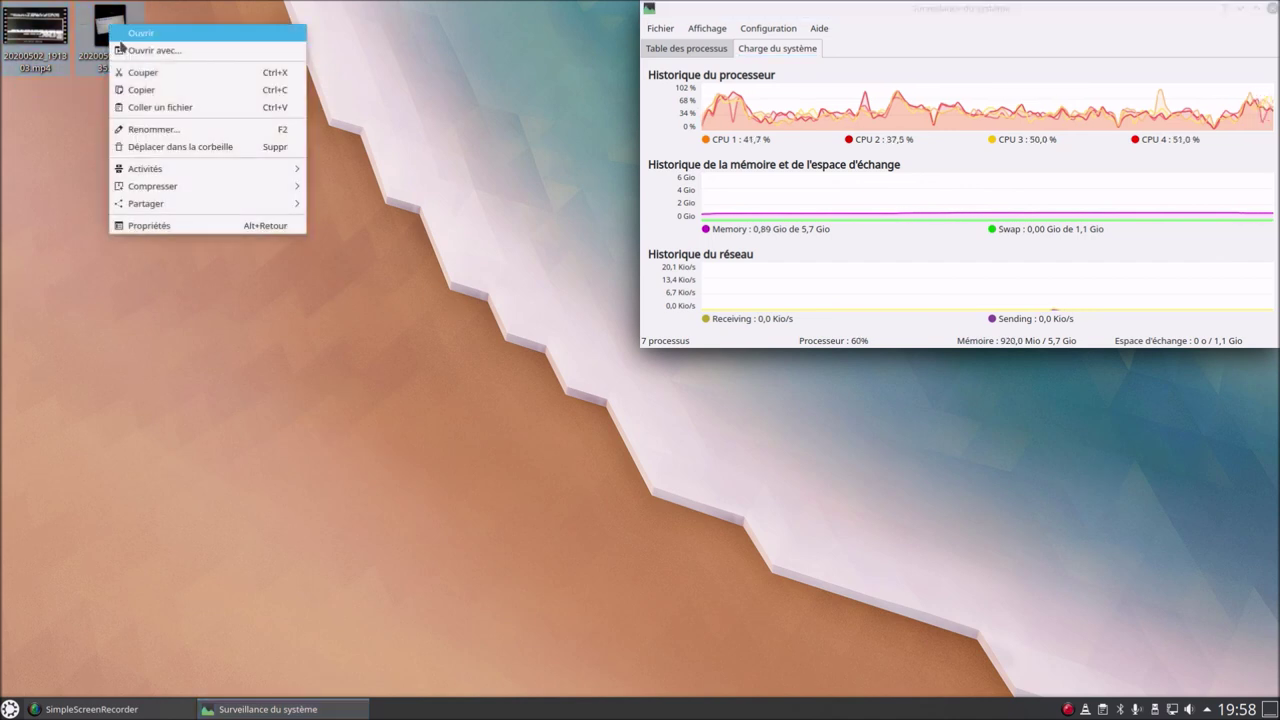
click(180, 148)
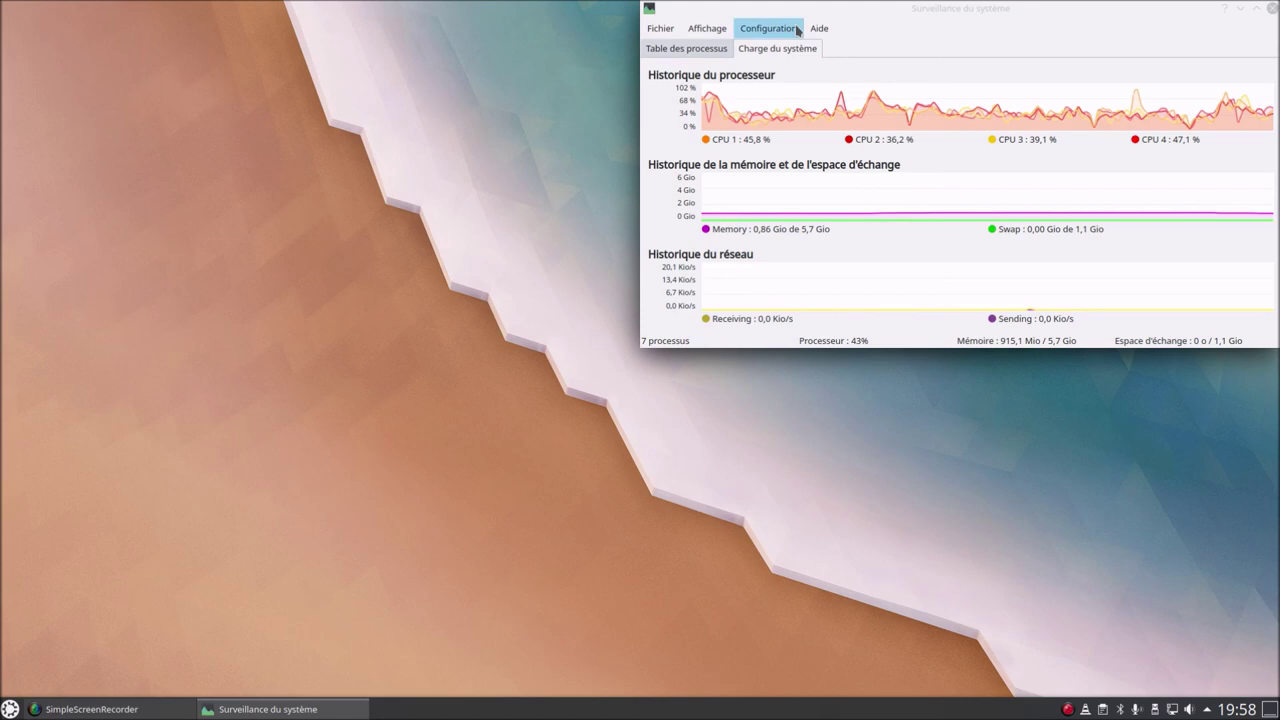
double_click(811, 11)
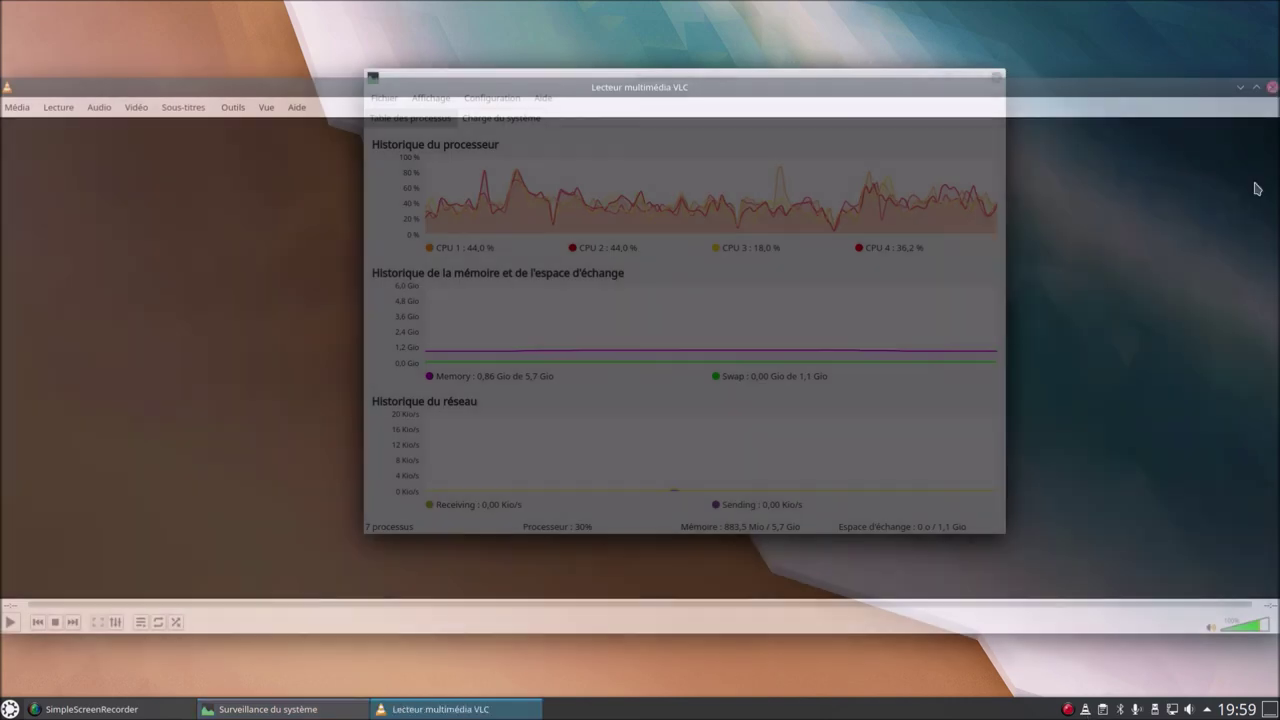
Quit VLC from its system tray menu
right_click(1084, 711)
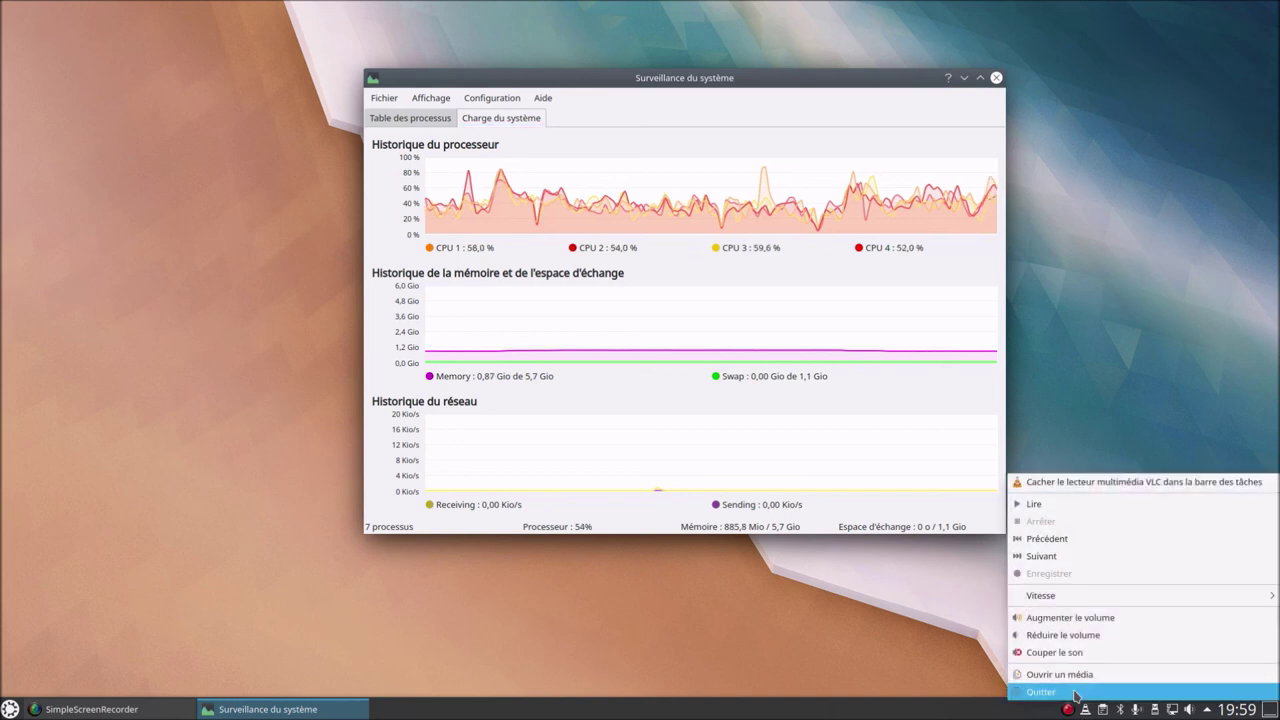
click(1075, 695)
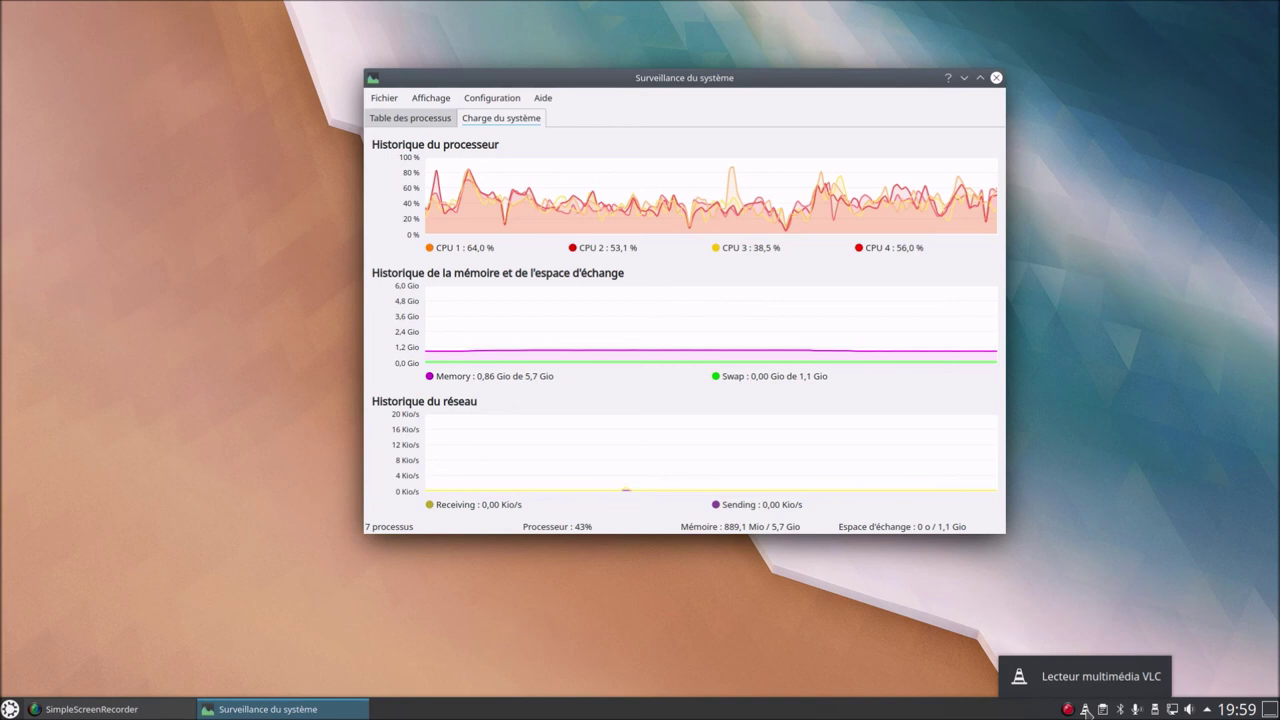
right_click(1086, 711)
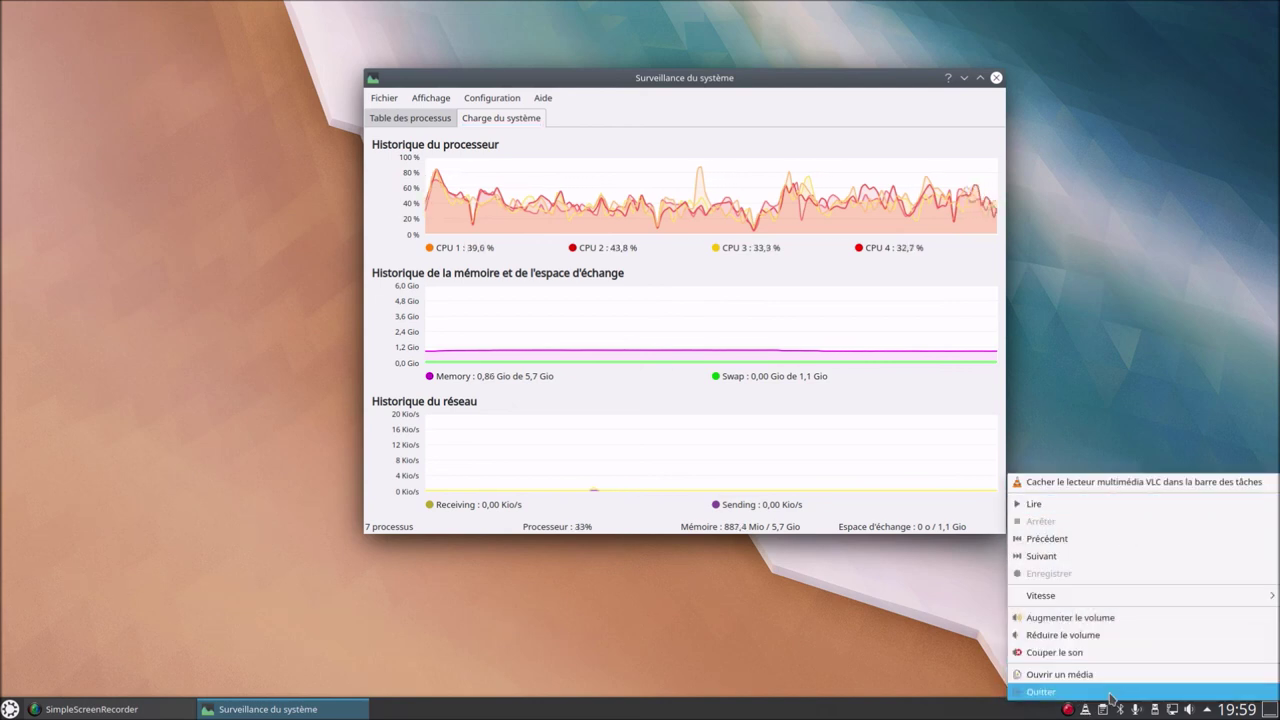
click(1110, 692)
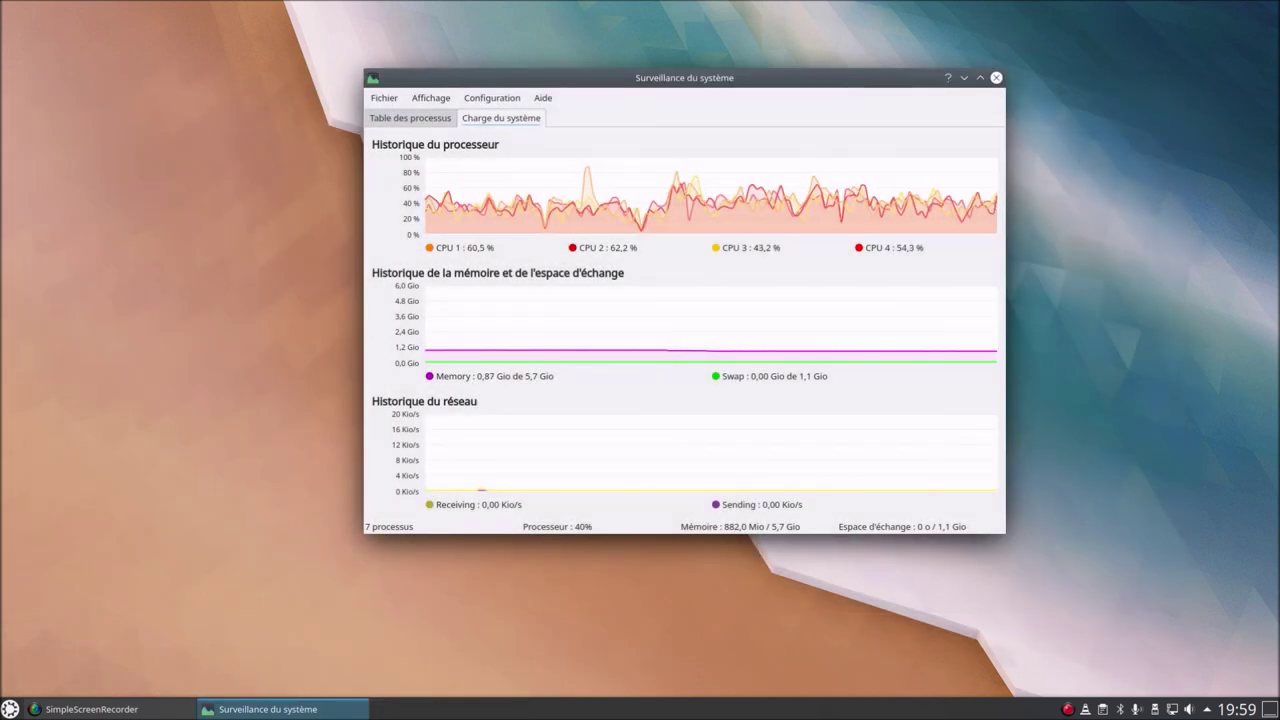
View the clipboard history, then open the Bluetooth panel reporting Aucun périphérique trouvé
click(1105, 709)
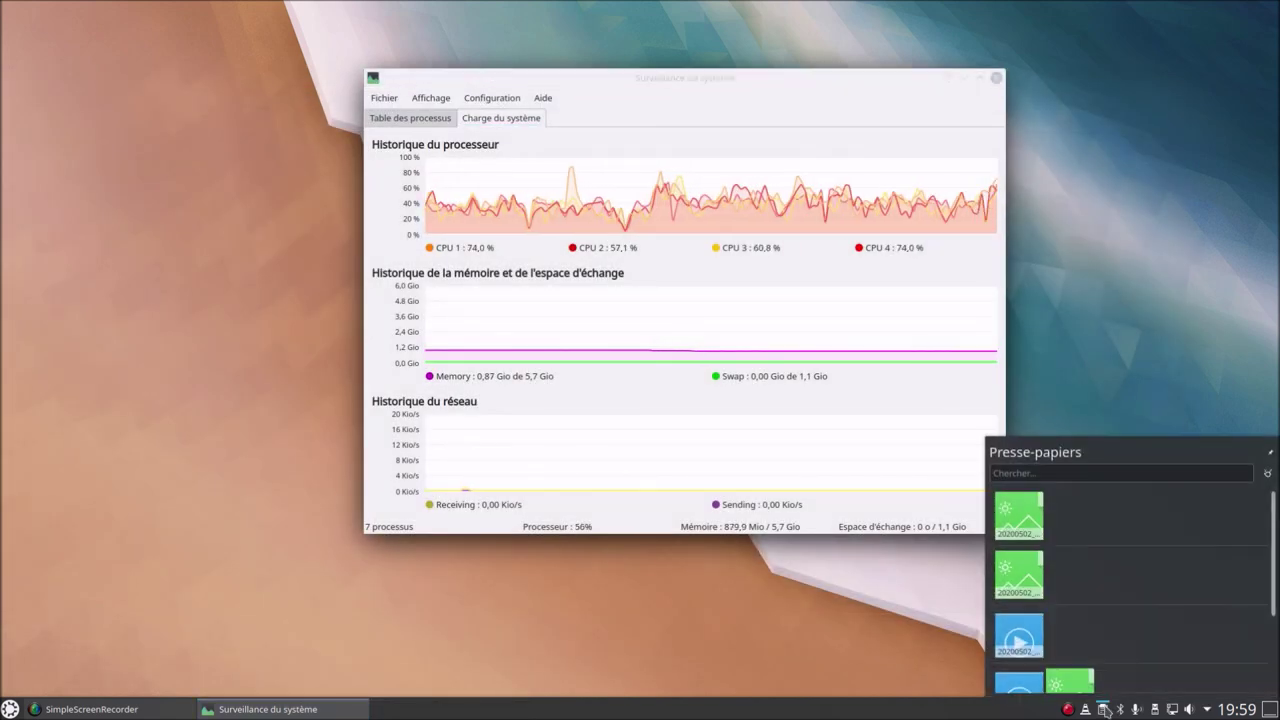
scroll(1100, 580, down, 3)
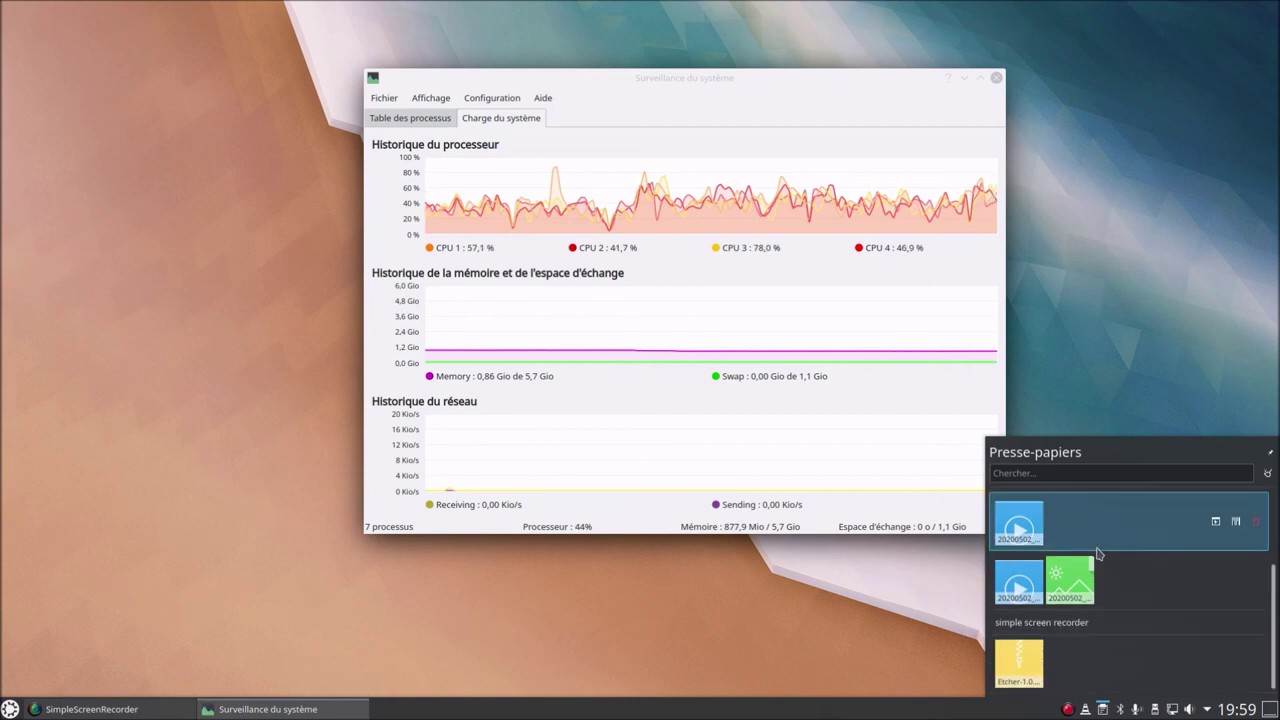
scroll(1125, 620, up, 3)
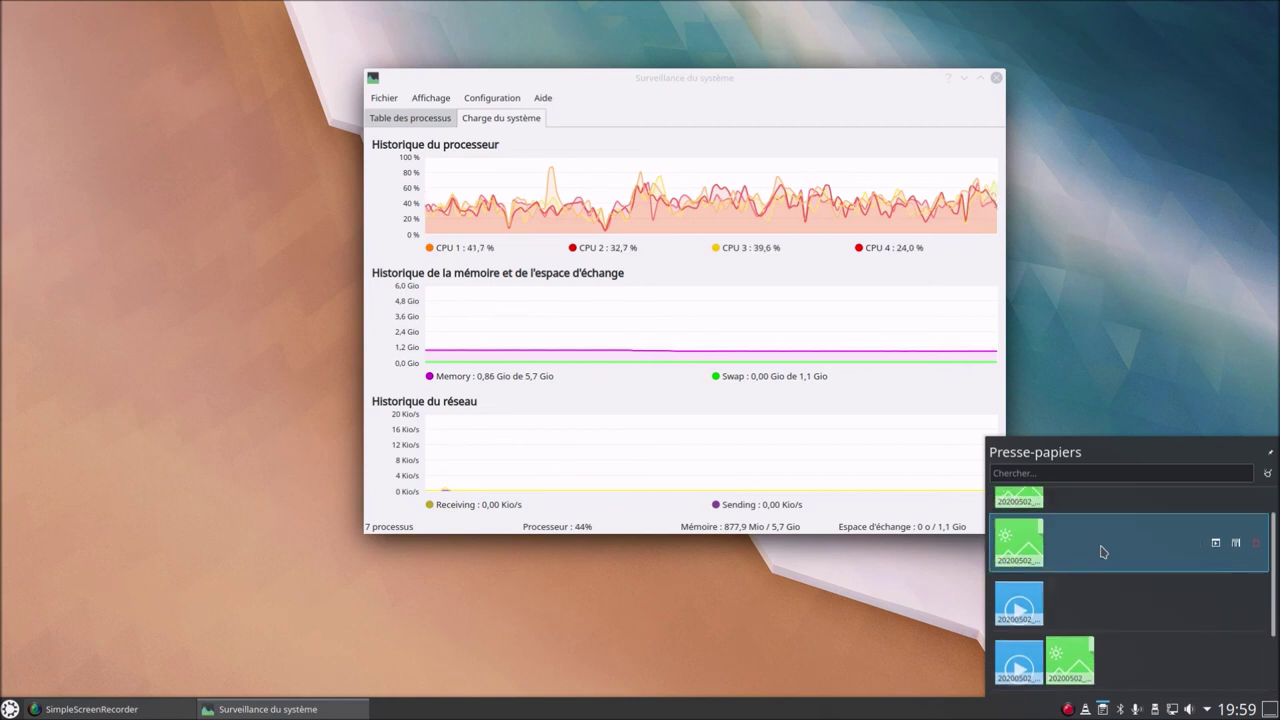
click(1121, 709)
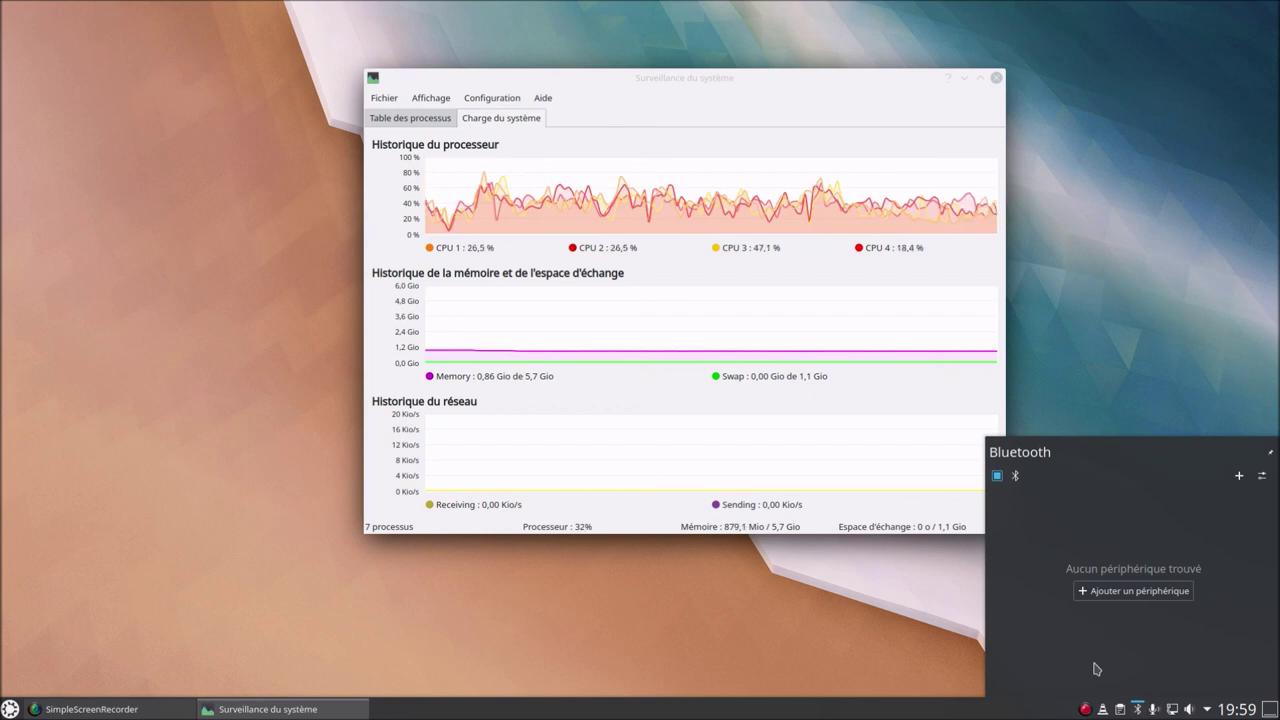
Pair the Samsung Galaxy A3 phone as a new Bluetooth device, confirming the matching PIN
click(1186, 595)
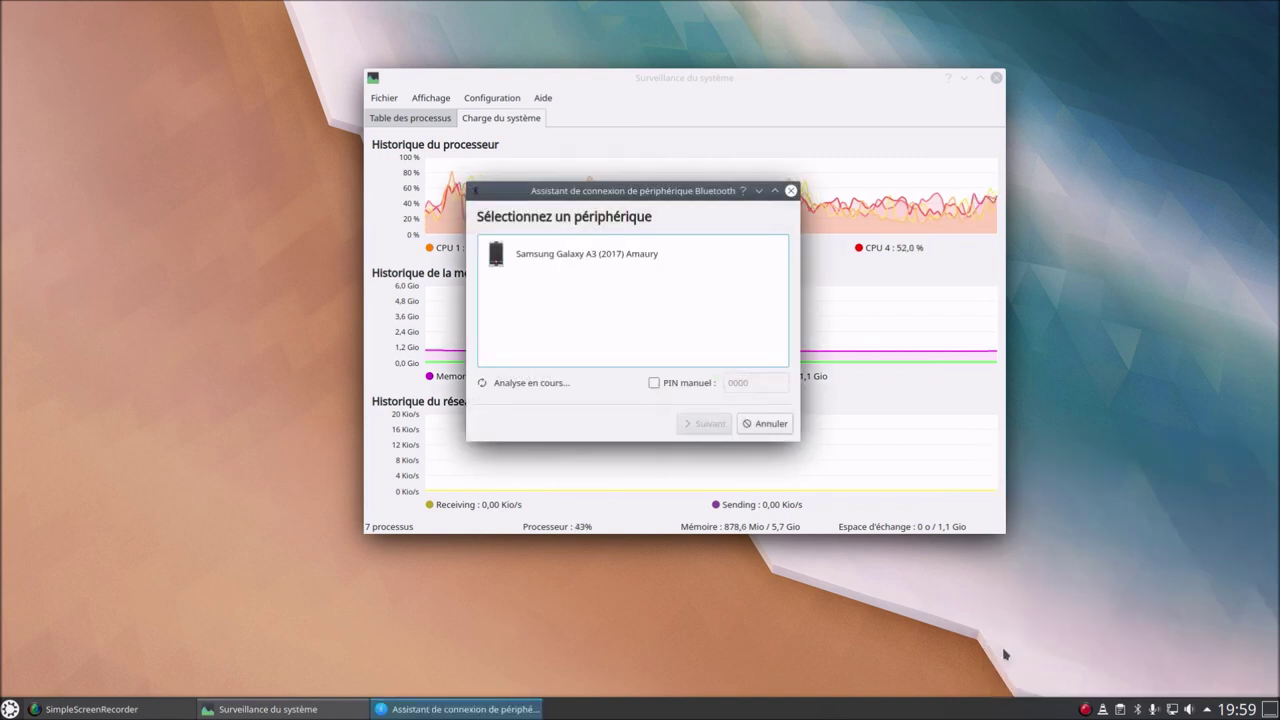
click(585, 256)
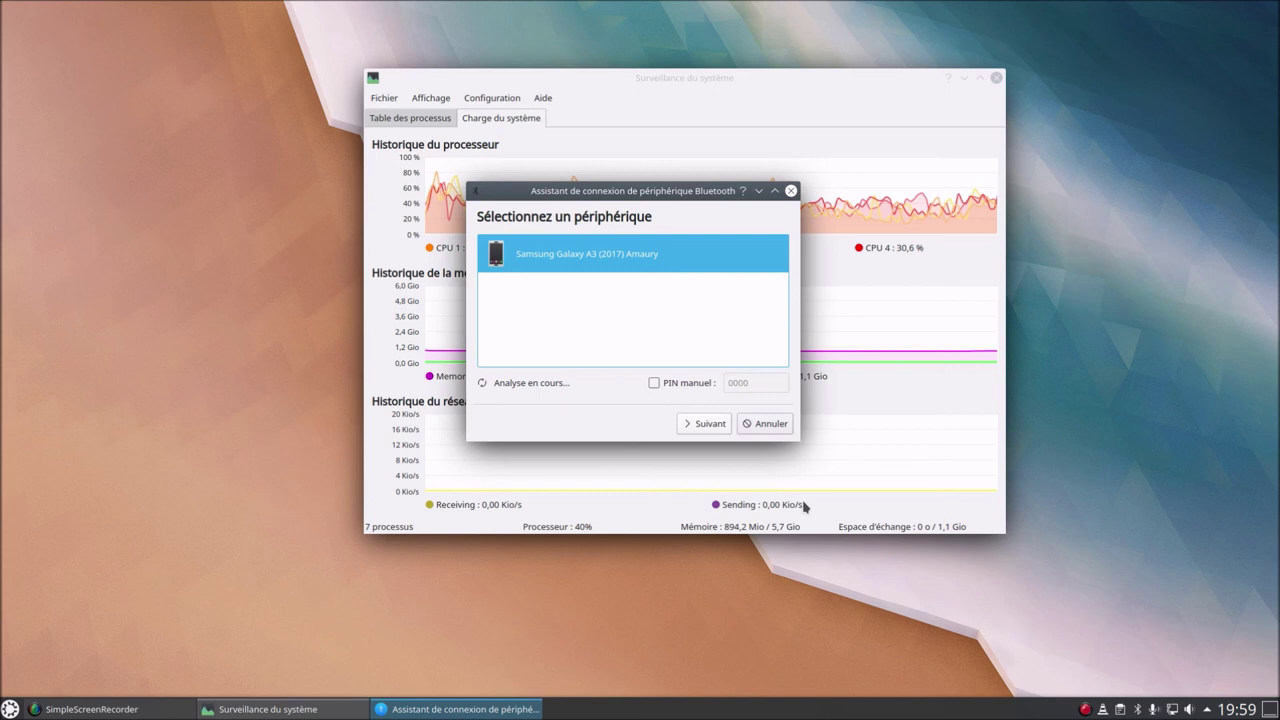
click(706, 424)
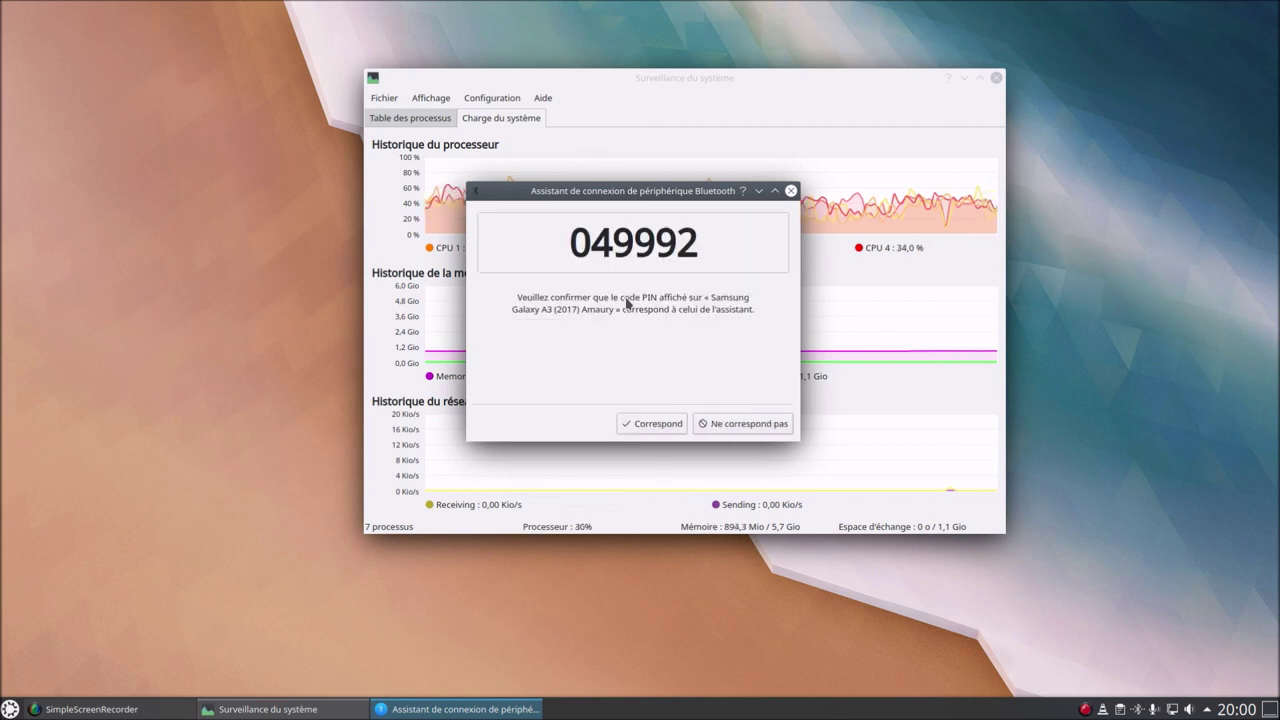
click(652, 423)
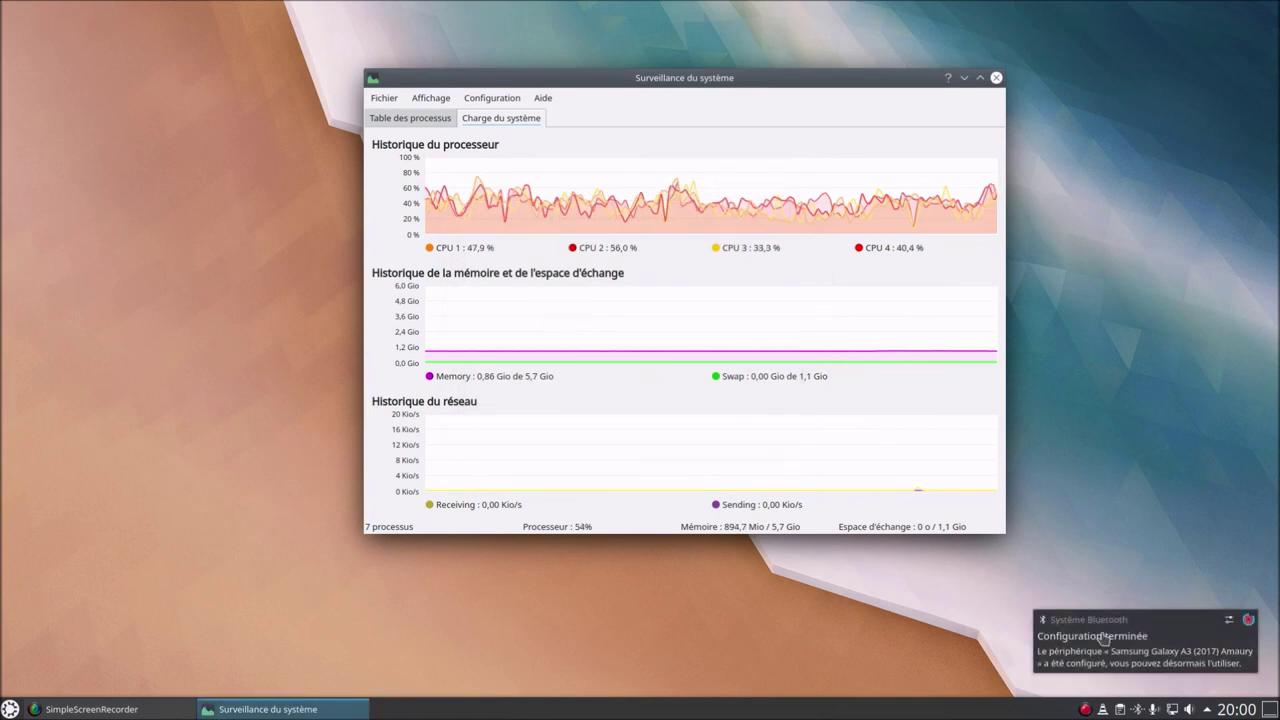
Reopen the Bluetooth tray panel and expand the phone's entry to show its options
click(1138, 709)
mouse_move(1075, 534)
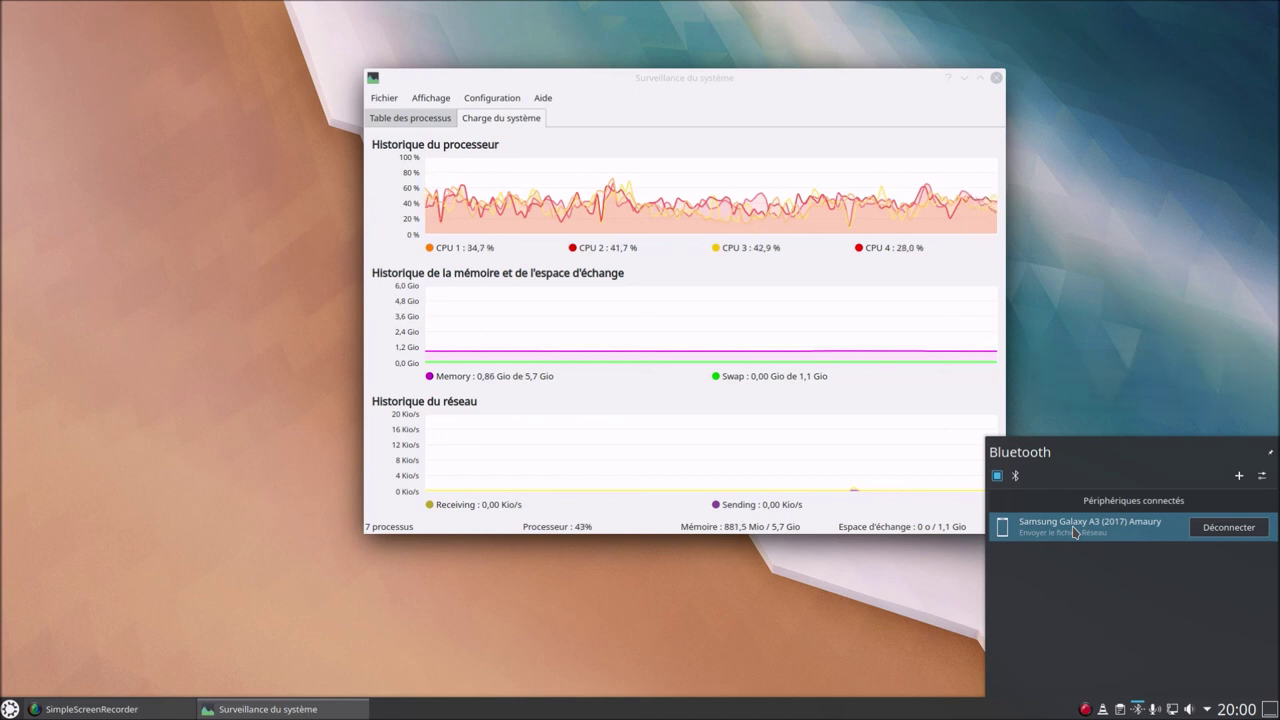
click(1082, 535)
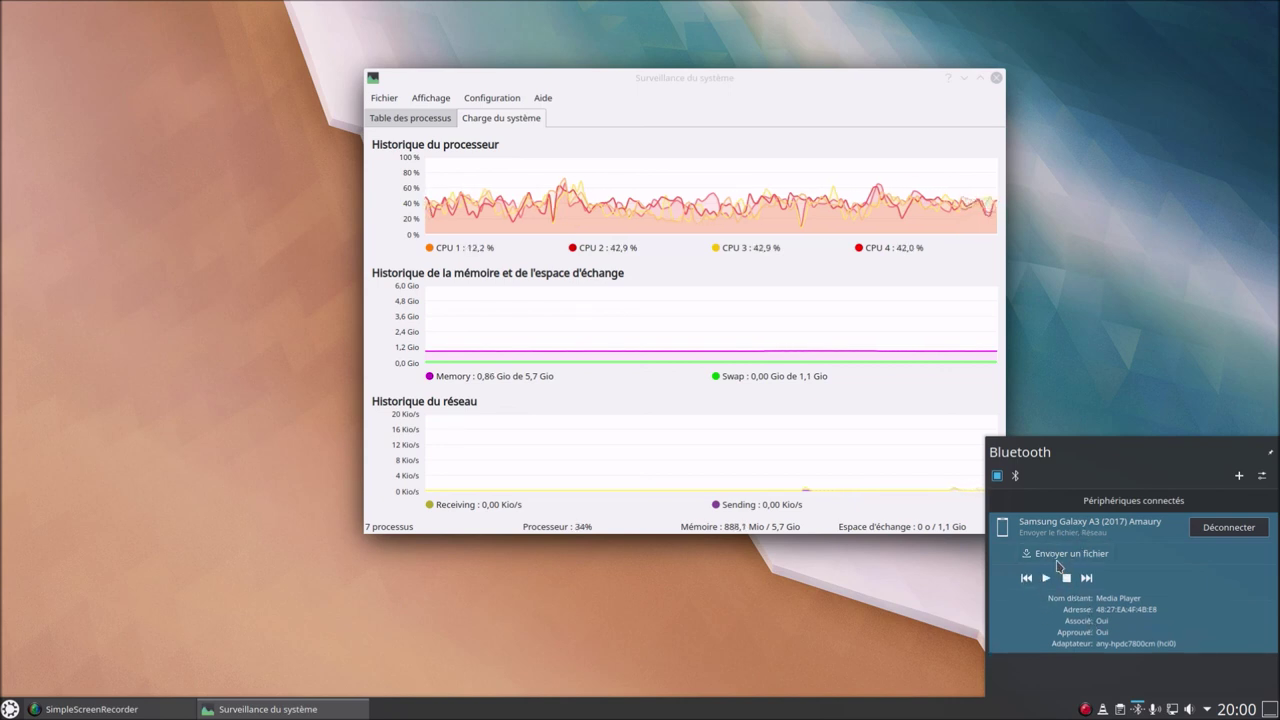
Open the phone's send-file window and create a desktop text file named 'jhgjhgjhgjh'
click(1055, 555)
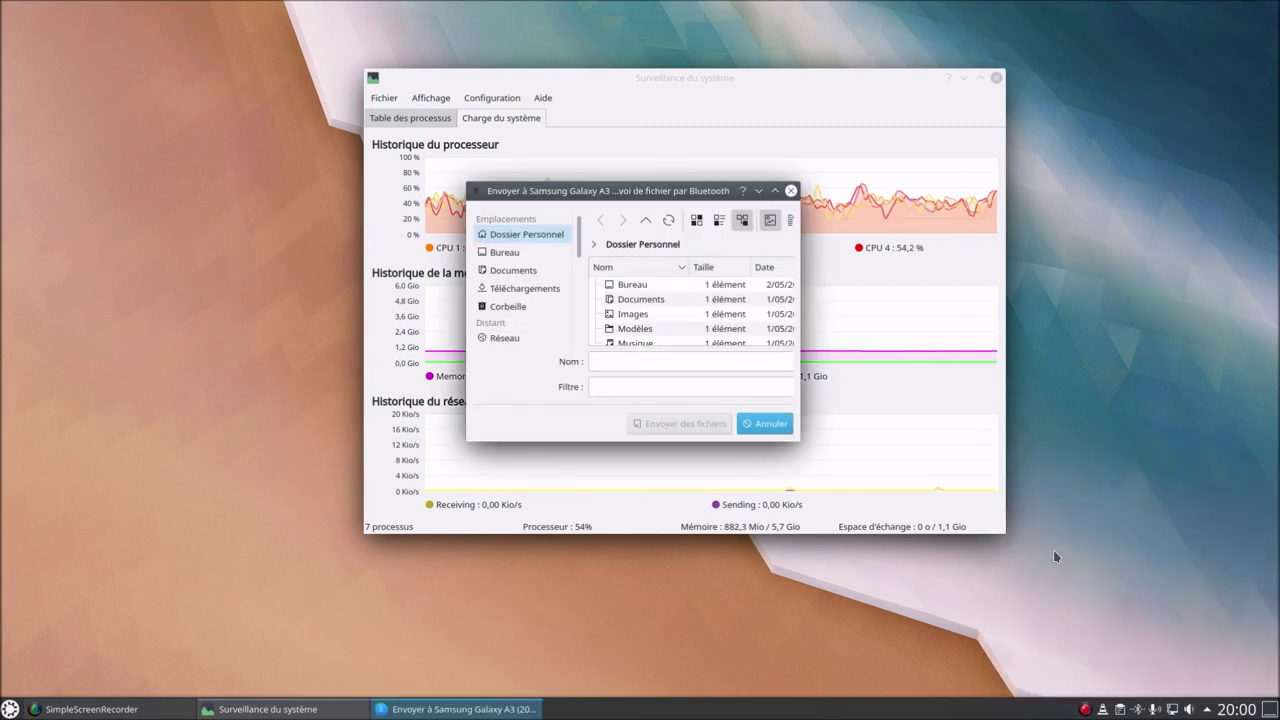
right_click(123, 515)
mouse_move(330, 263)
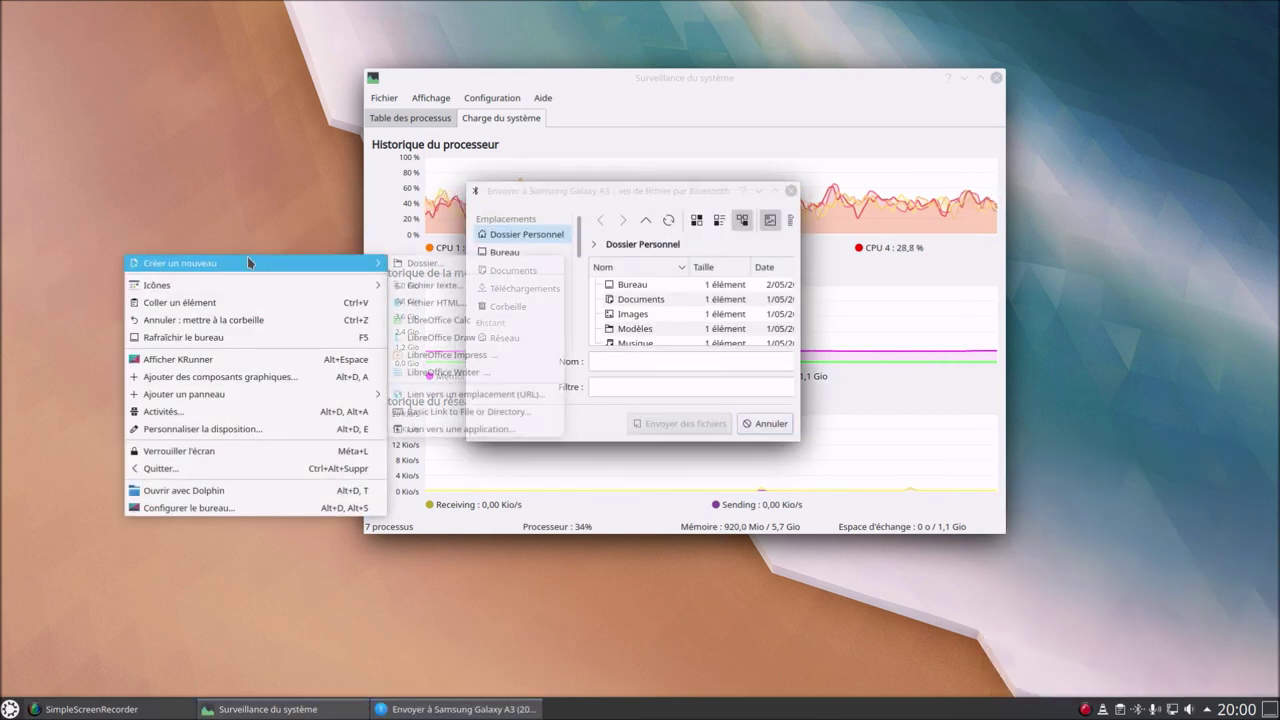
click(456, 286)
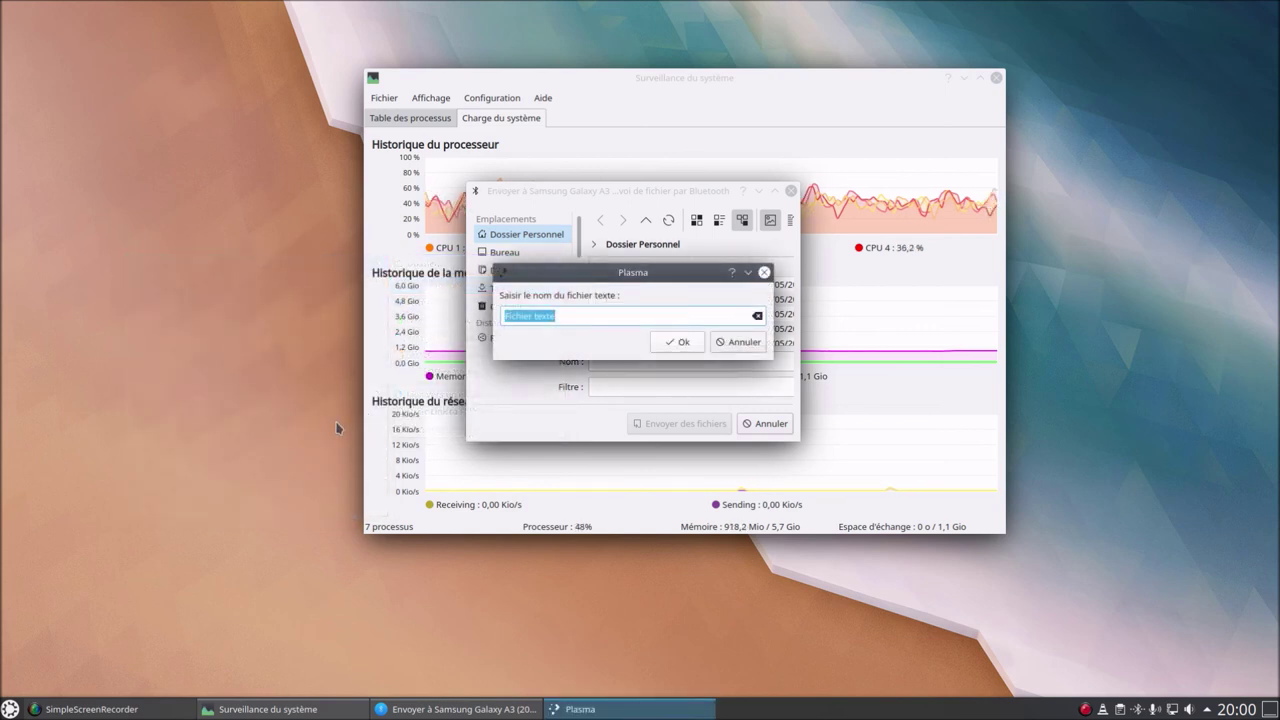
text(jhgjhgjhgjh)
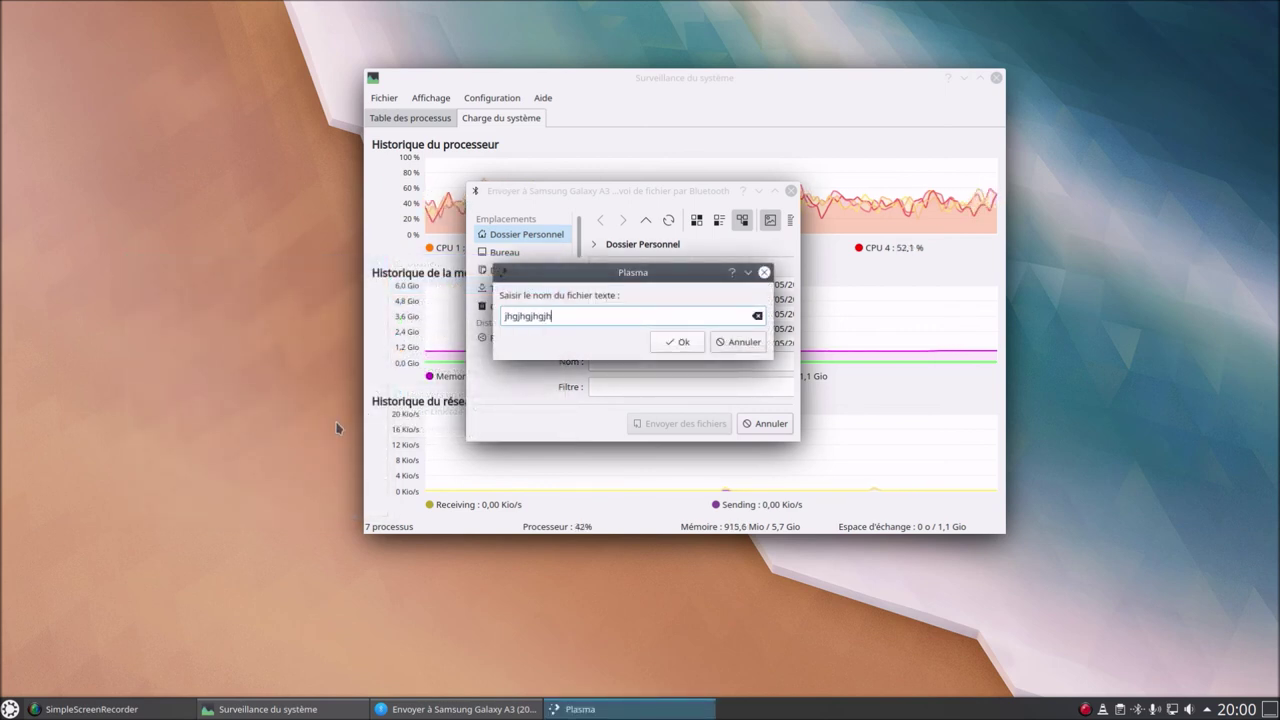
key(Return)
mouse_move(2, 4)
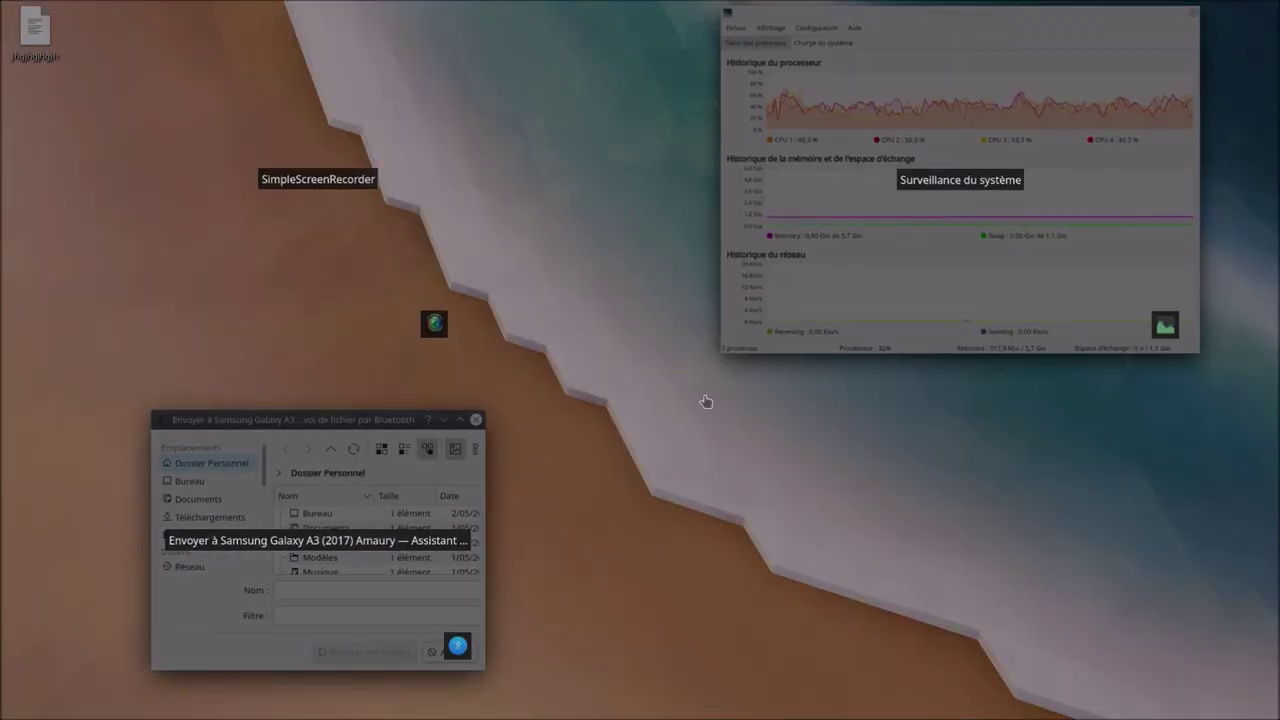
click(807, 556)
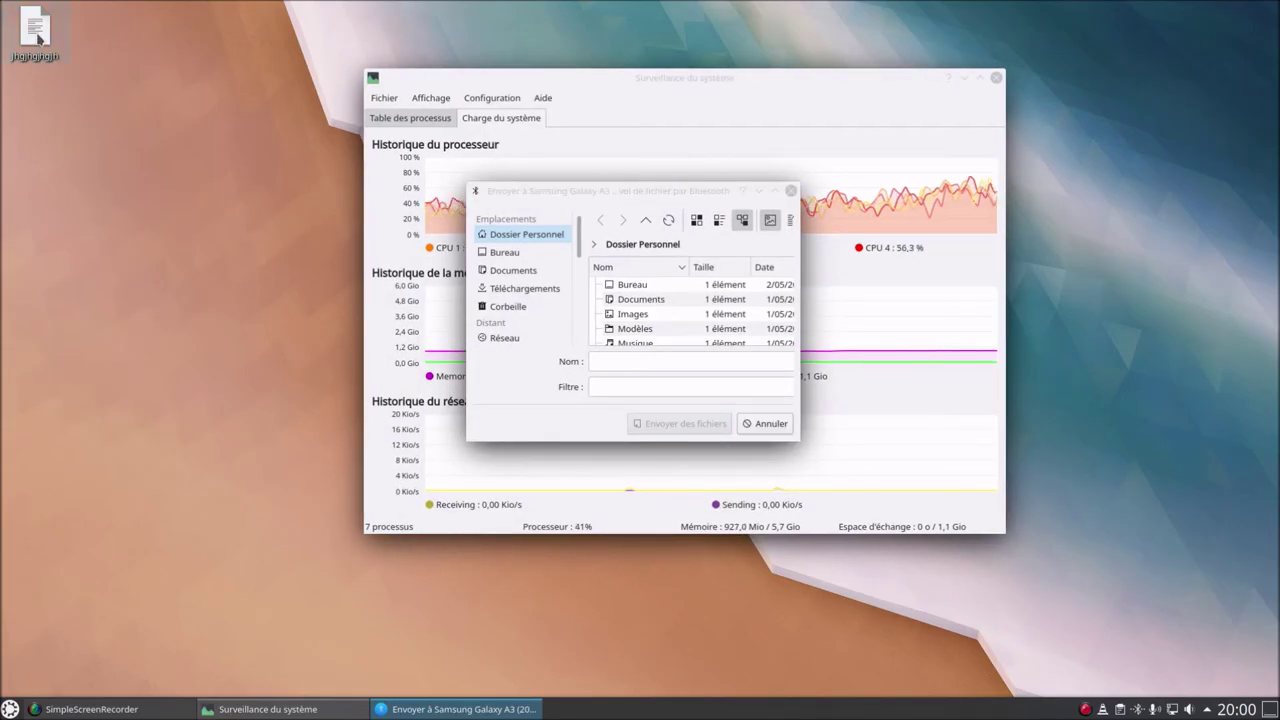
Copy the new text file, then select it from Bureau in the maximized send window and send it
right_click(37, 33)
click(68, 100)
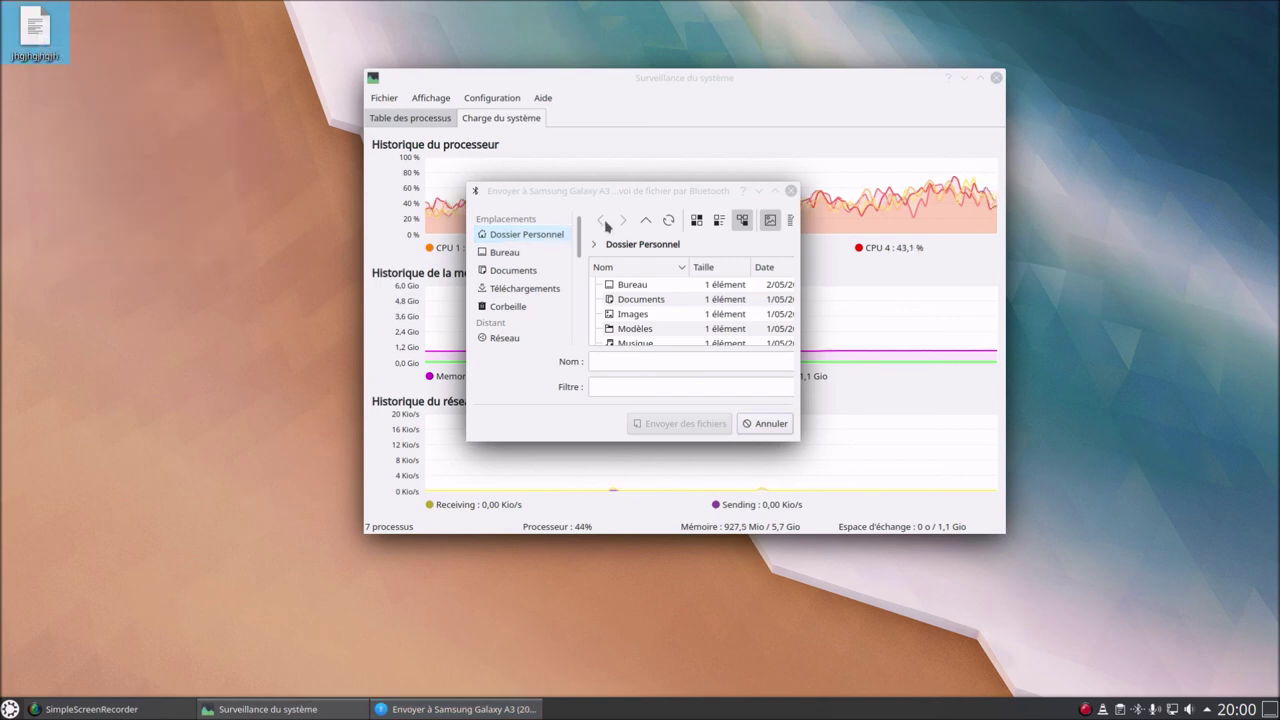
click(776, 192)
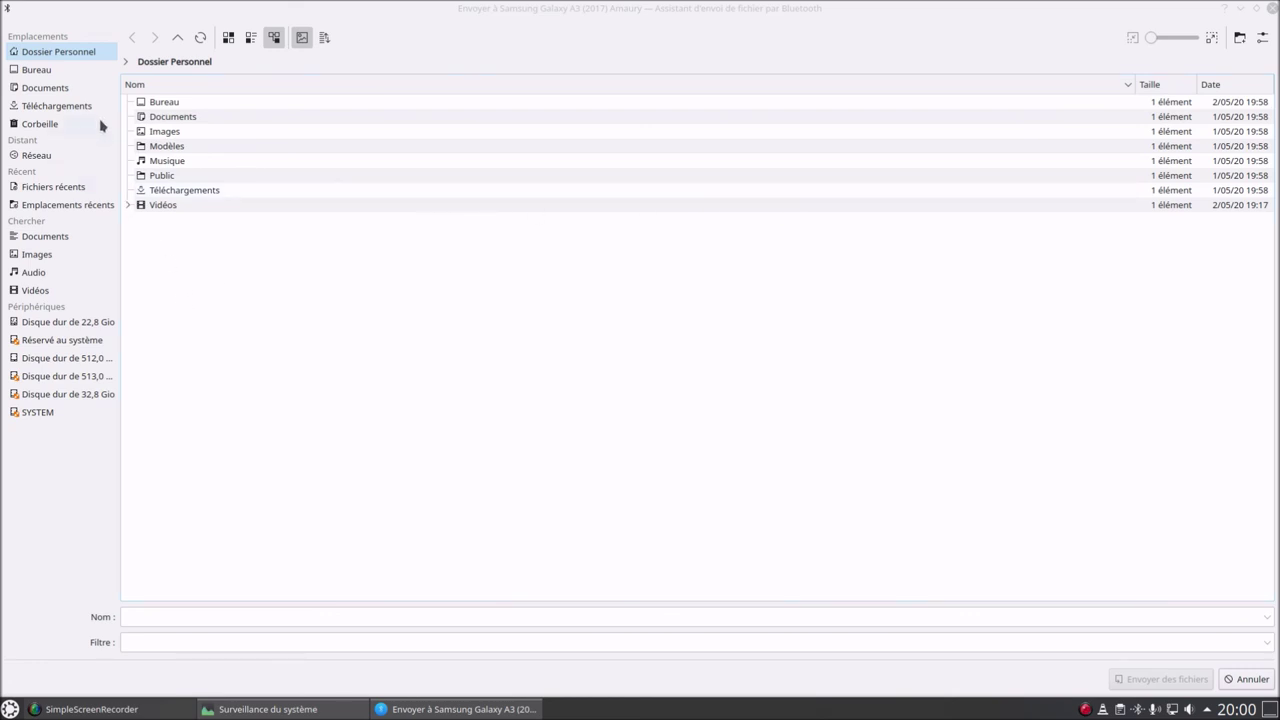
click(168, 102)
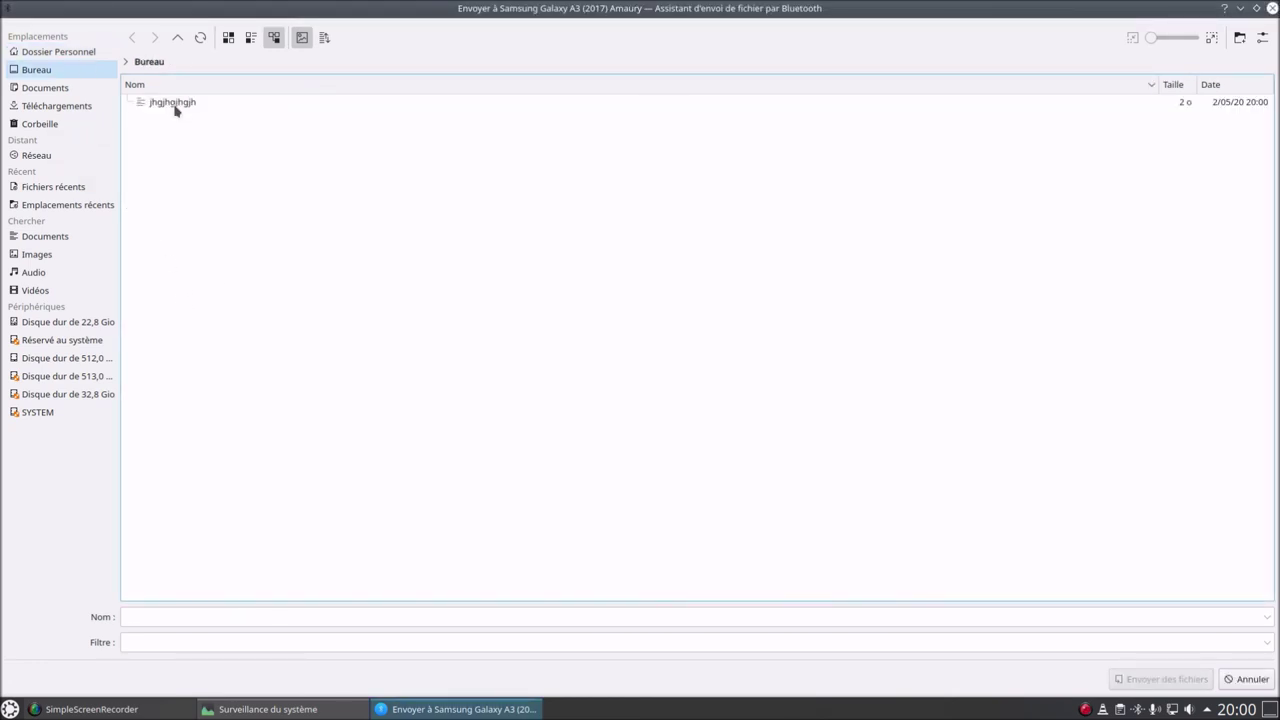
right_click(175, 110)
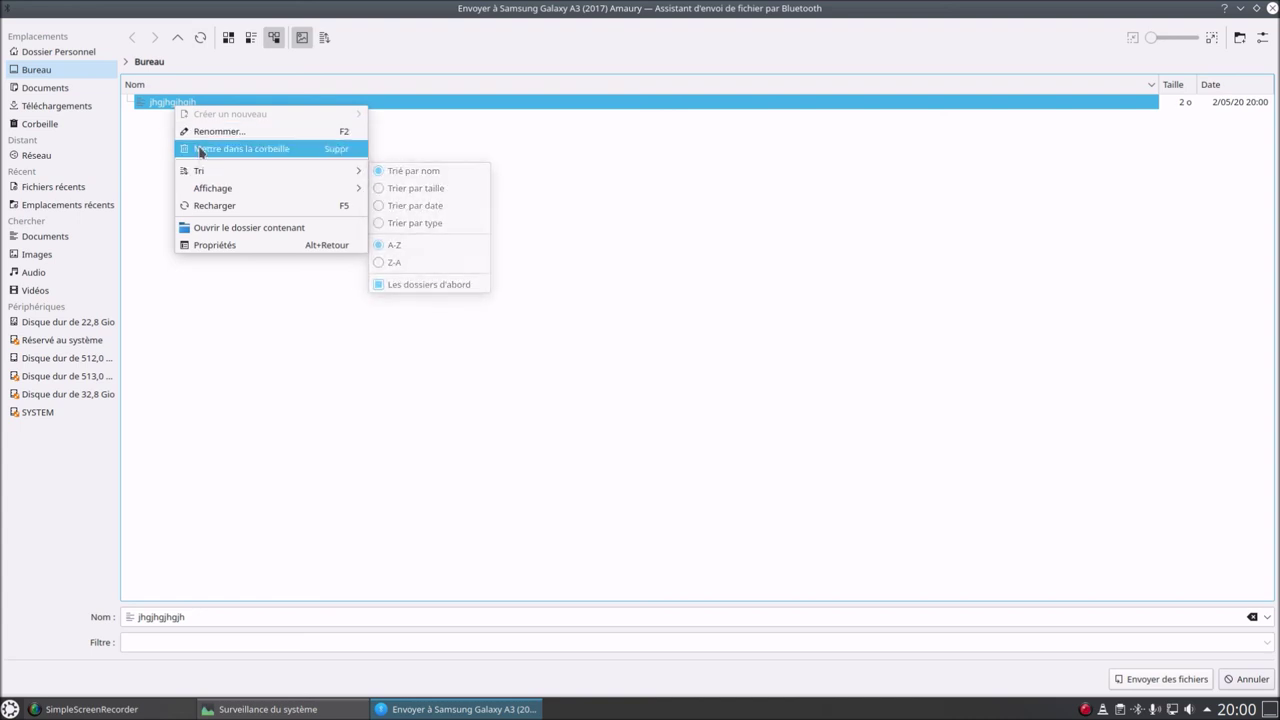
click(207, 390)
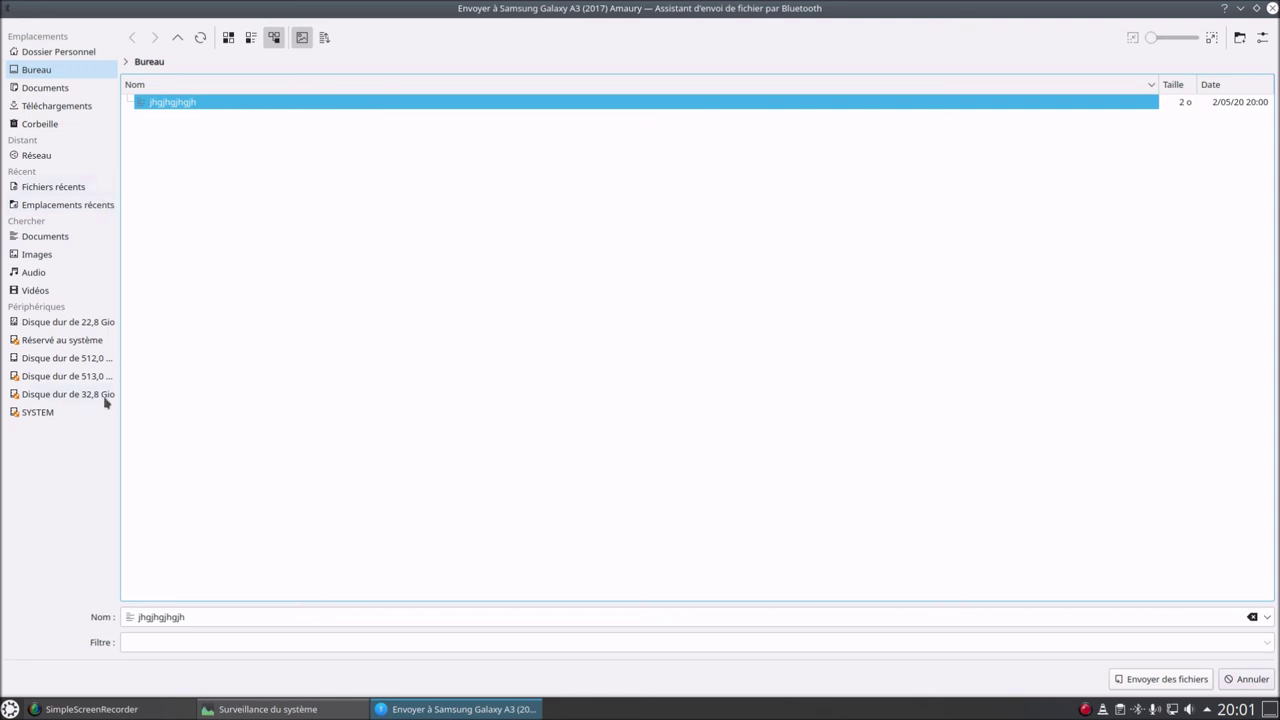
click(1160, 679)
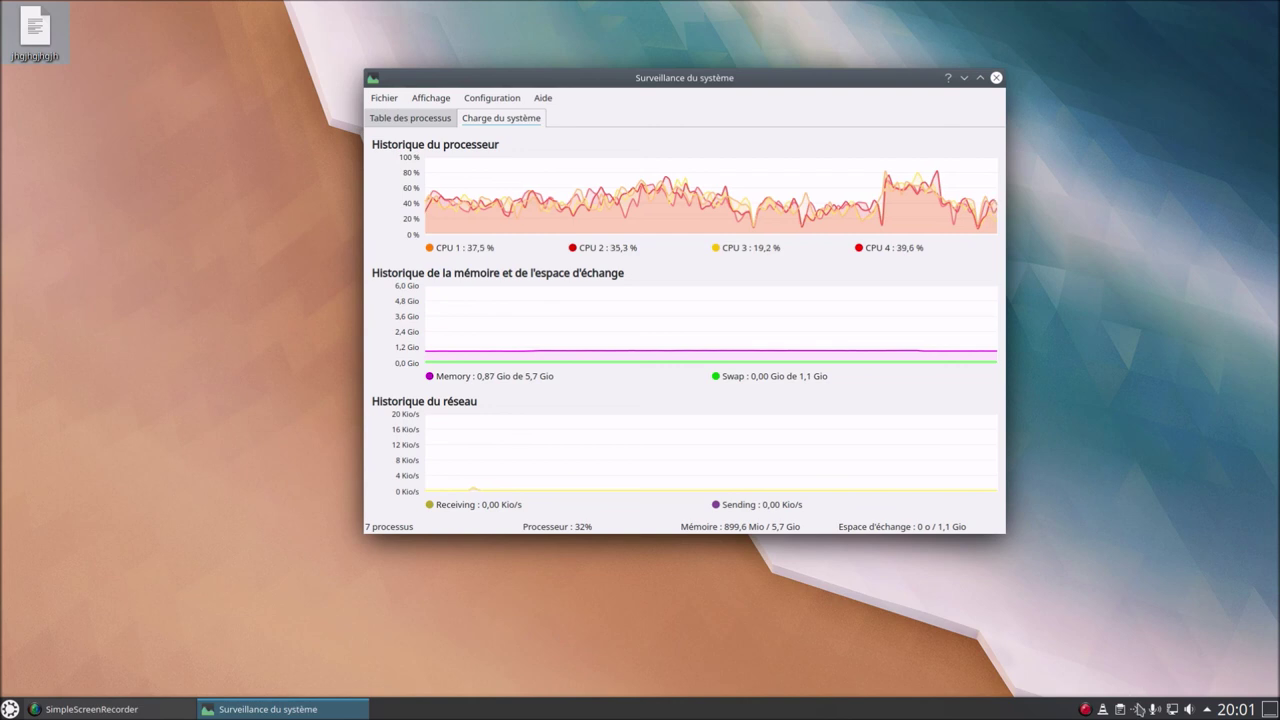
Open the Bluetooth tray panel, then dismiss it by clicking the desktop
click(1139, 709)
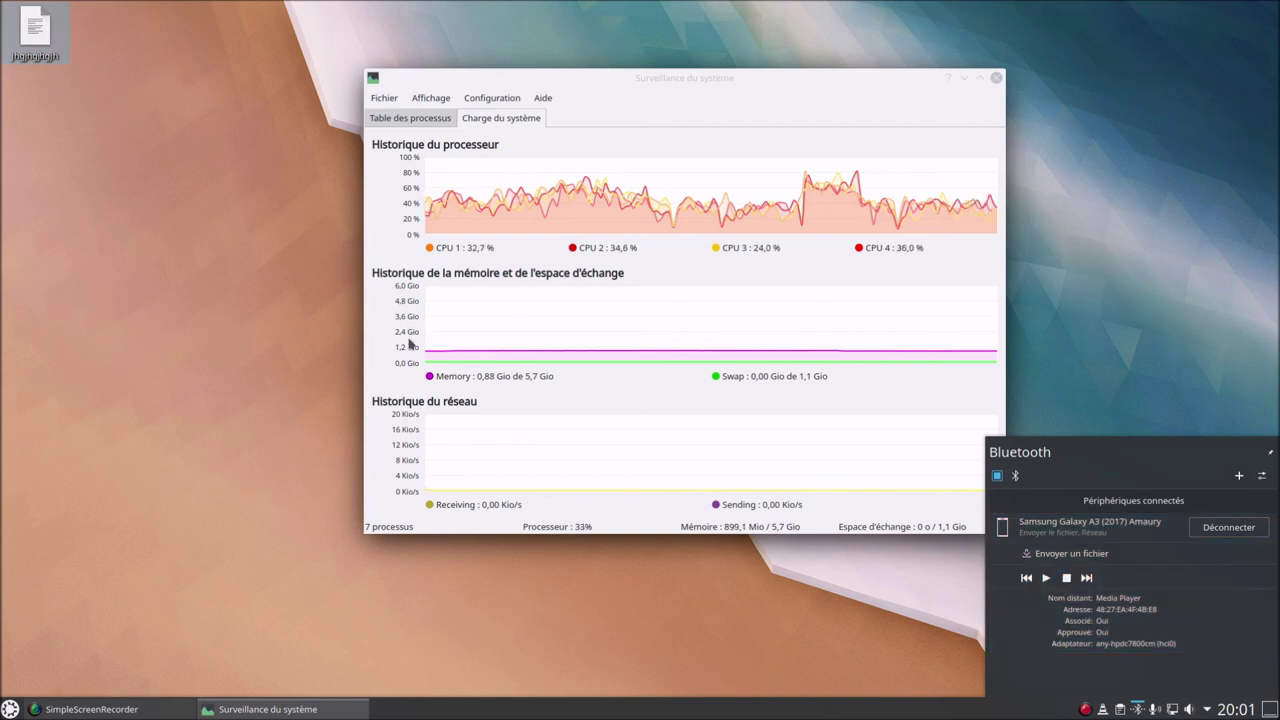
click(251, 363)
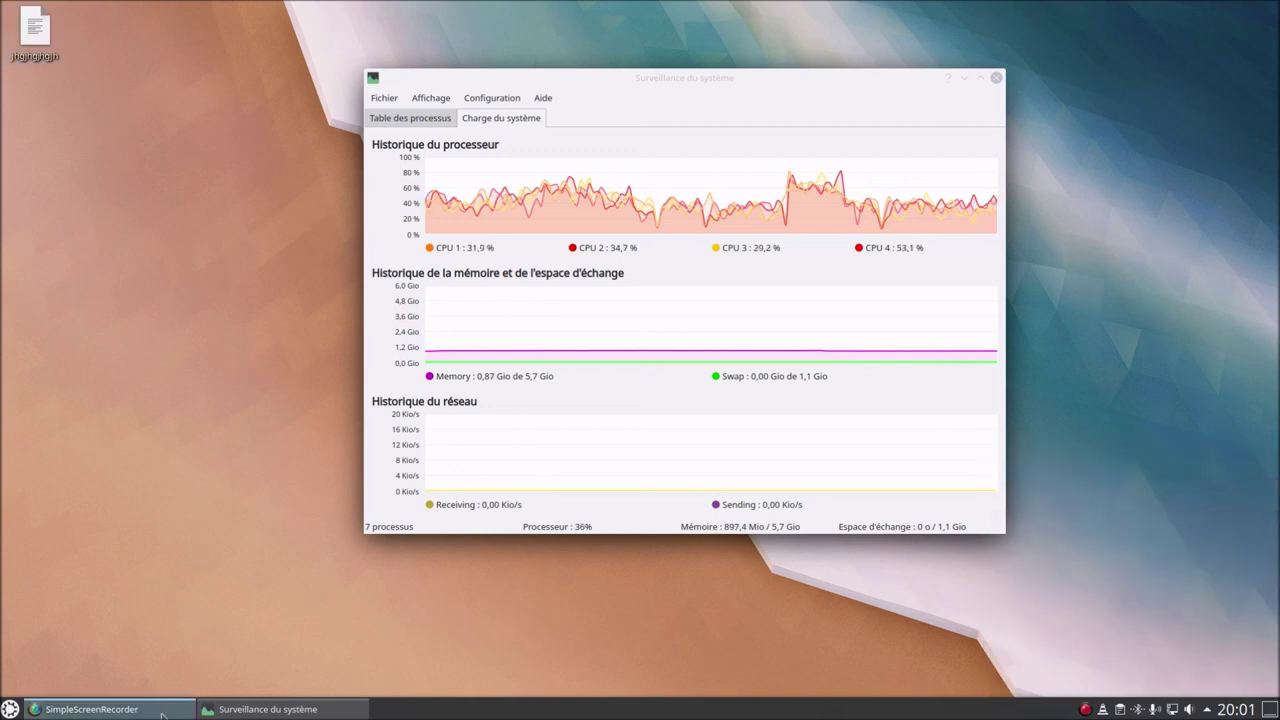
Launch Dolphin by searching 'dol' in the application launcher
click(10, 709)
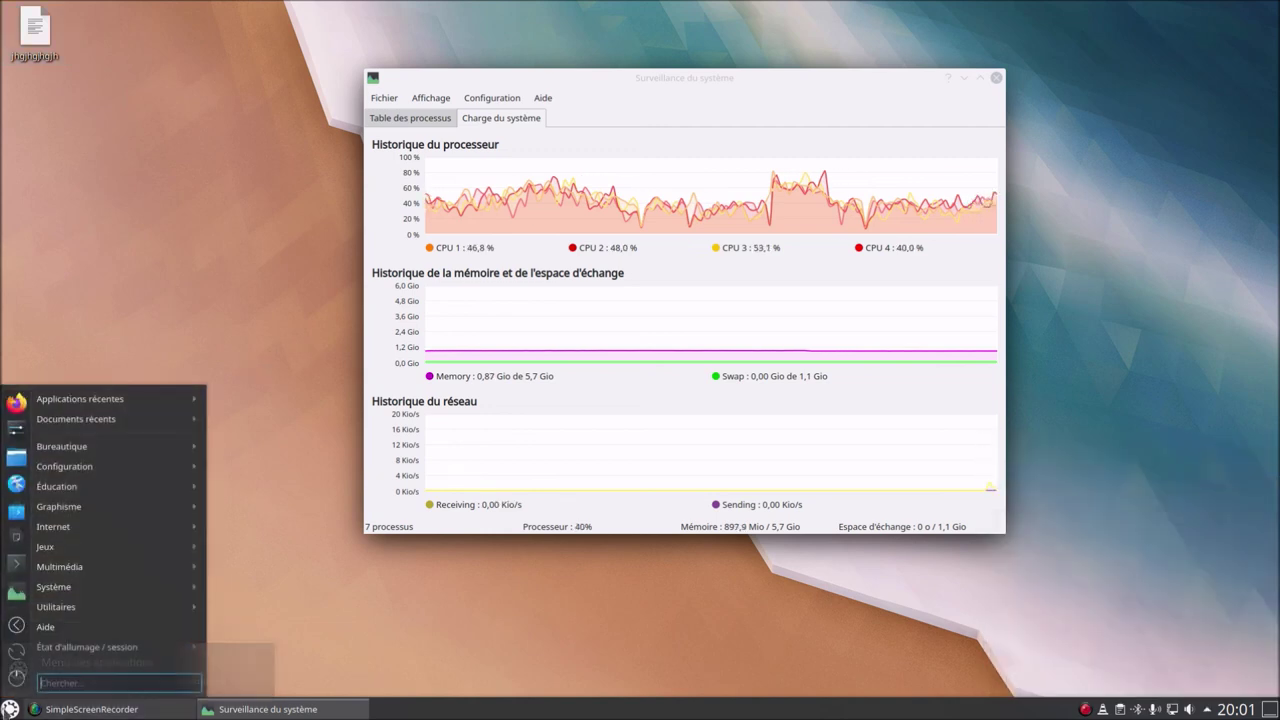
text(dol)
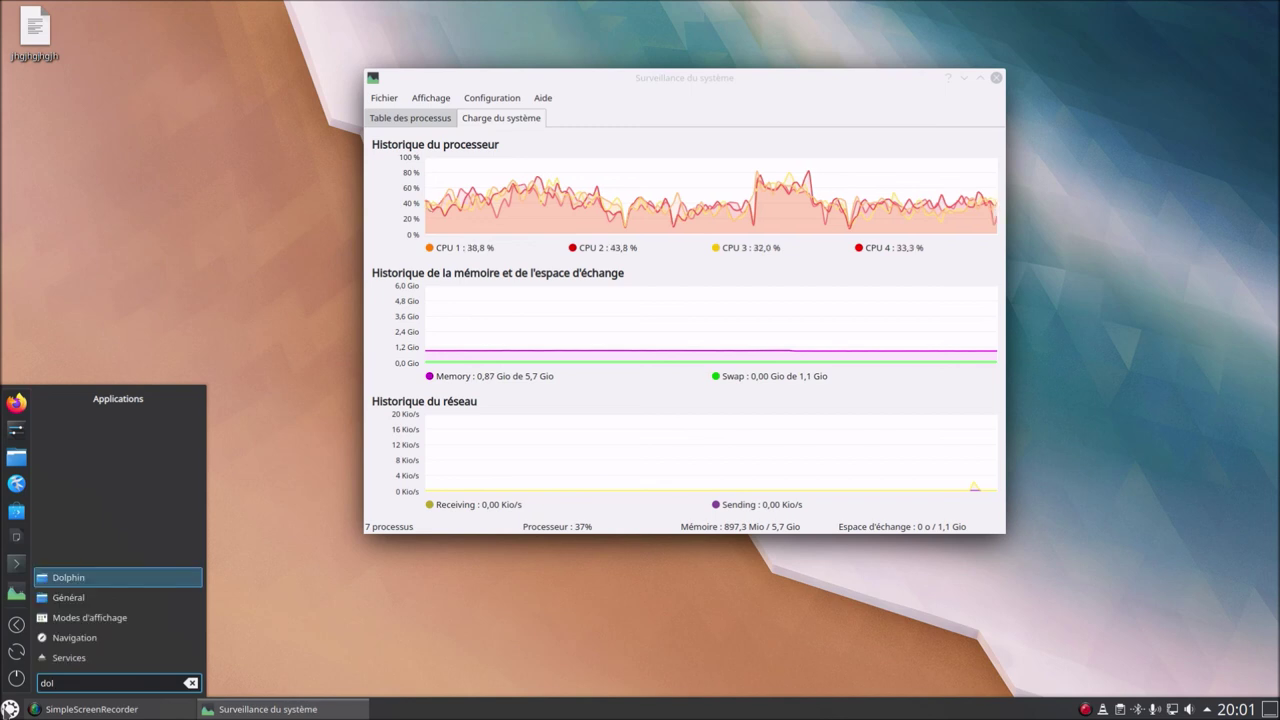
key(Return)
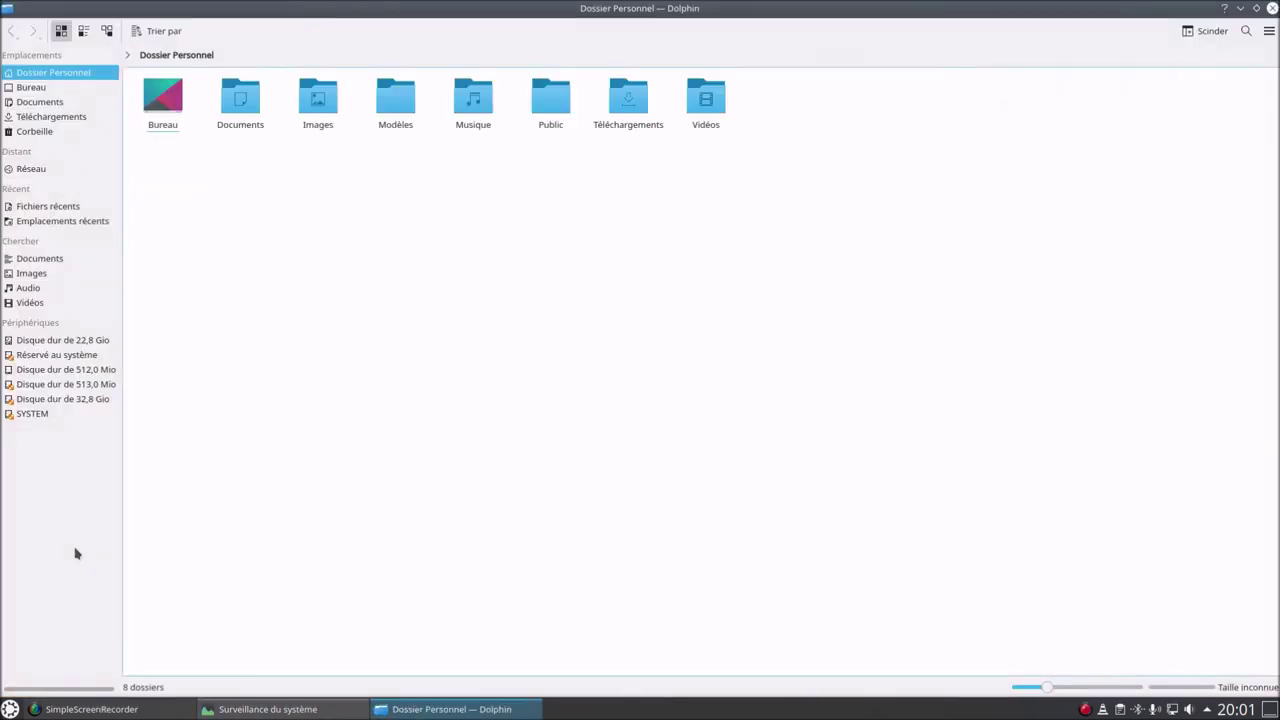
Restore 20200502_191303.mp4 from the Trash to Bureau, then open the Bluetooth panel
click(42, 133)
click(164, 106)
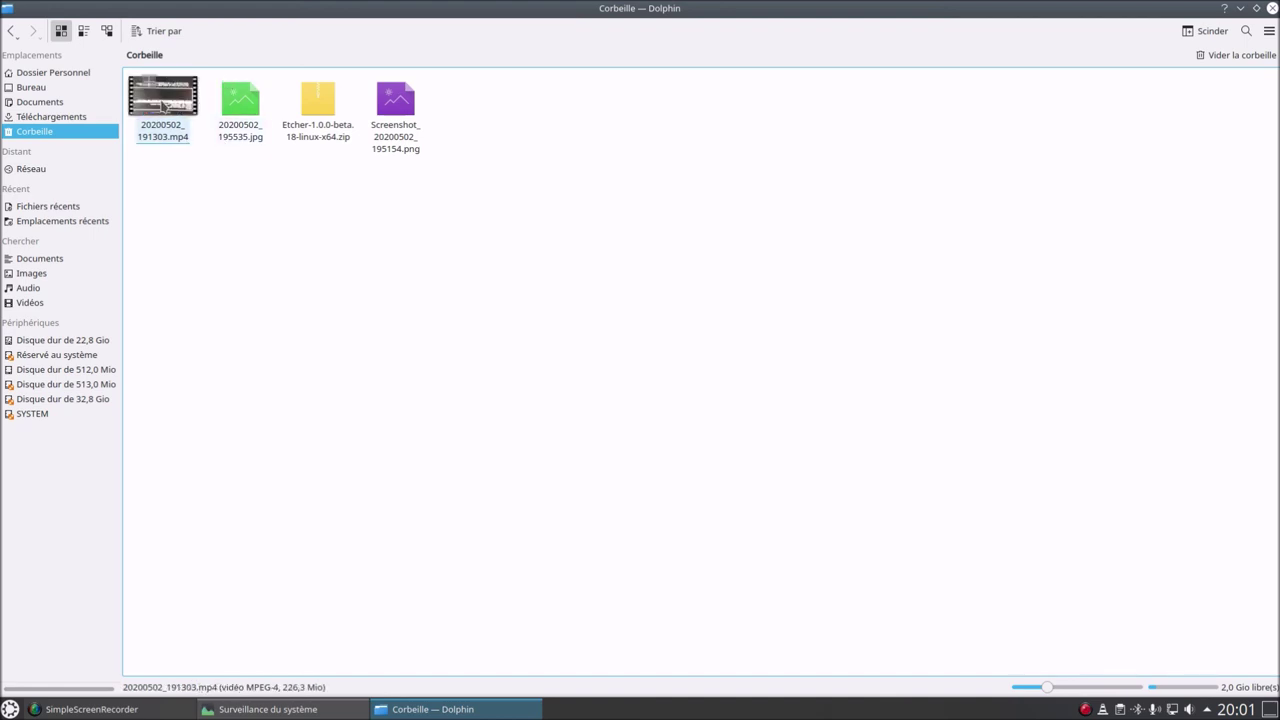
right_click(164, 106)
click(170, 108)
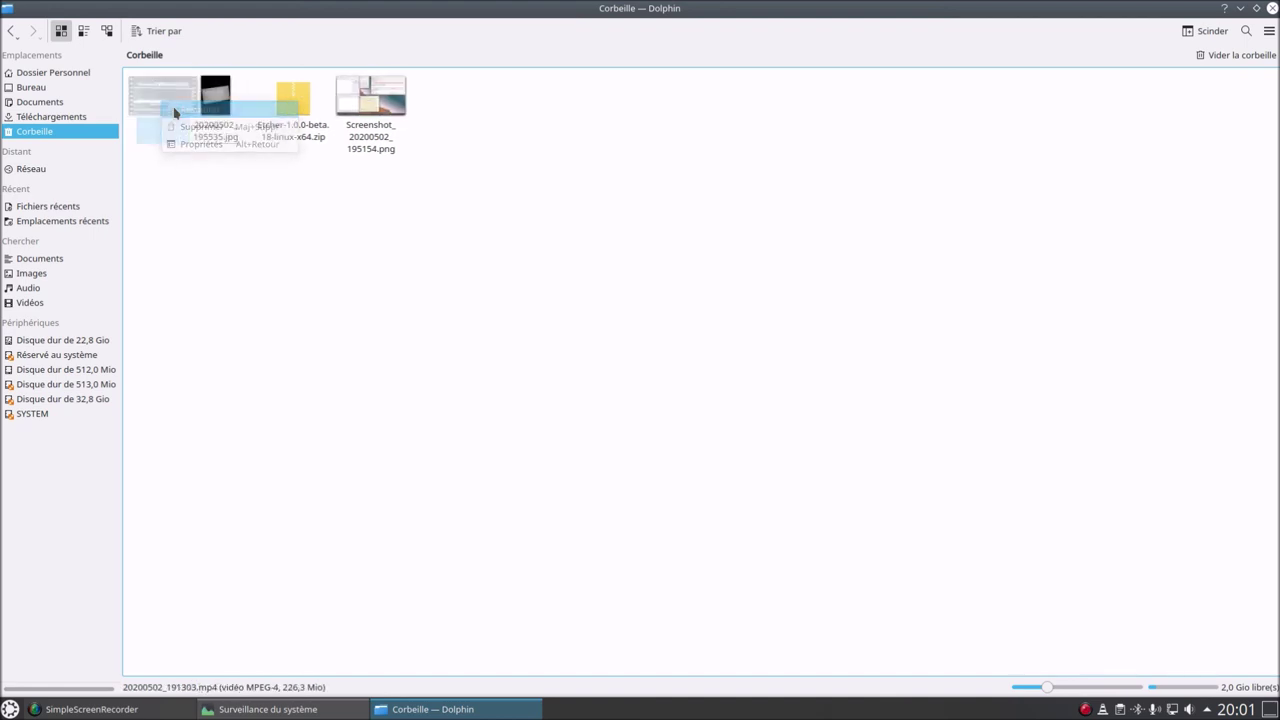
click(80, 88)
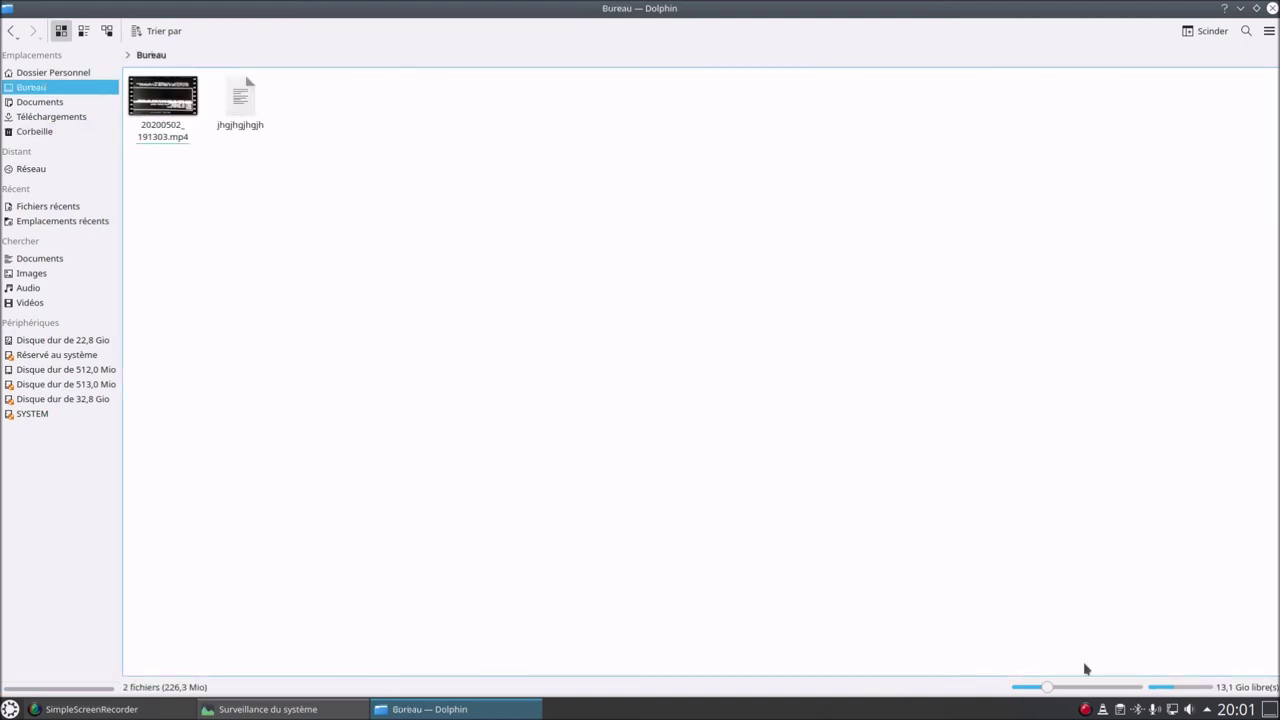
click(1137, 709)
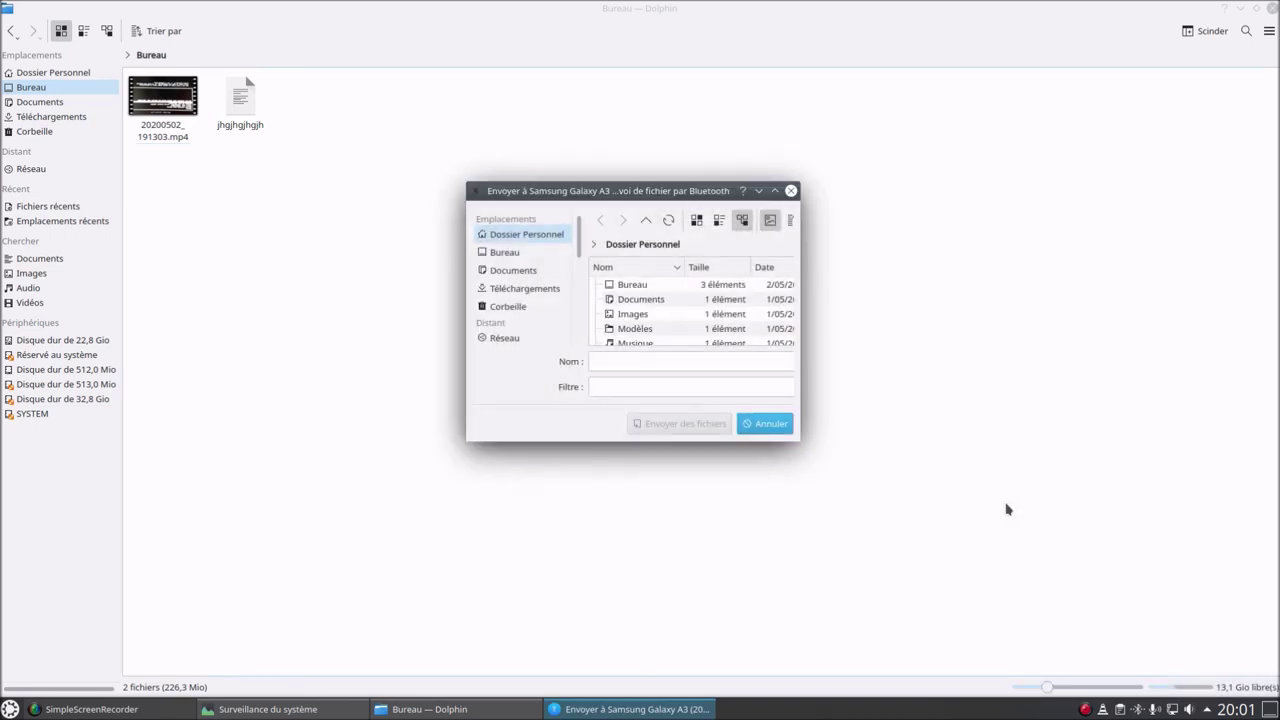
Send 20200502_191303.mp4 from the Bureau folder to the Samsung phone
click(504, 252)
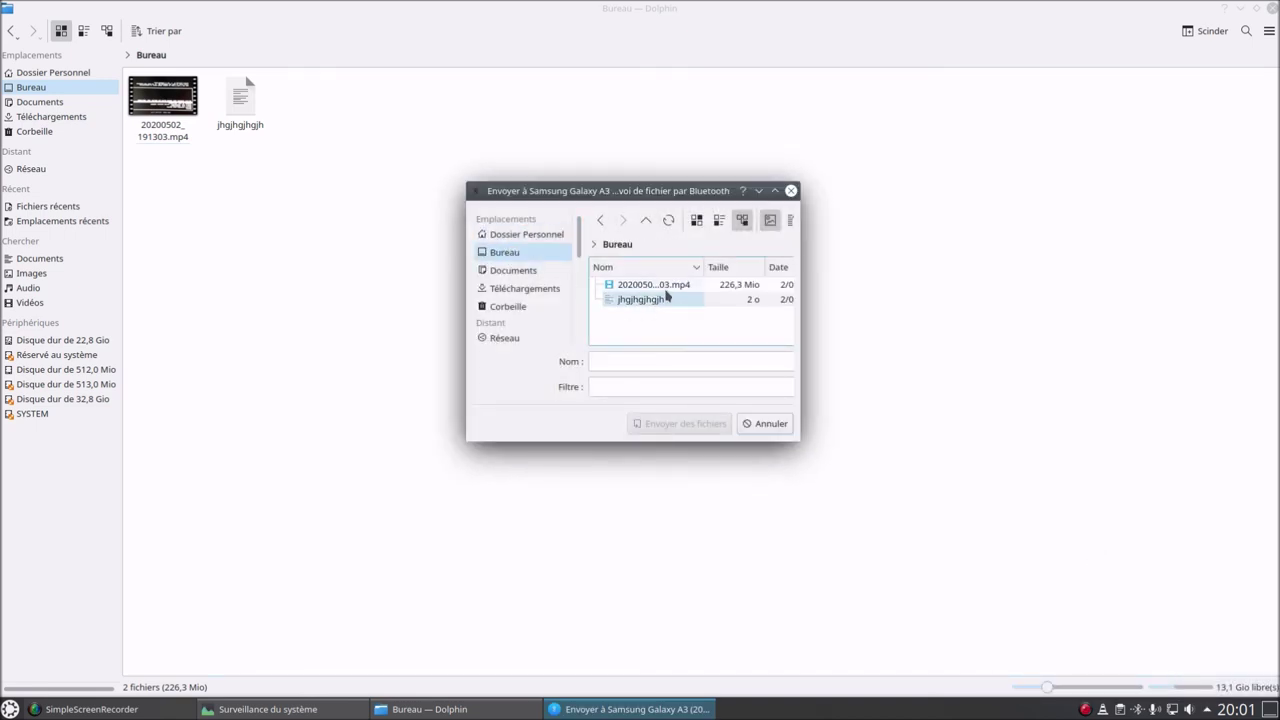
click(667, 289)
click(695, 425)
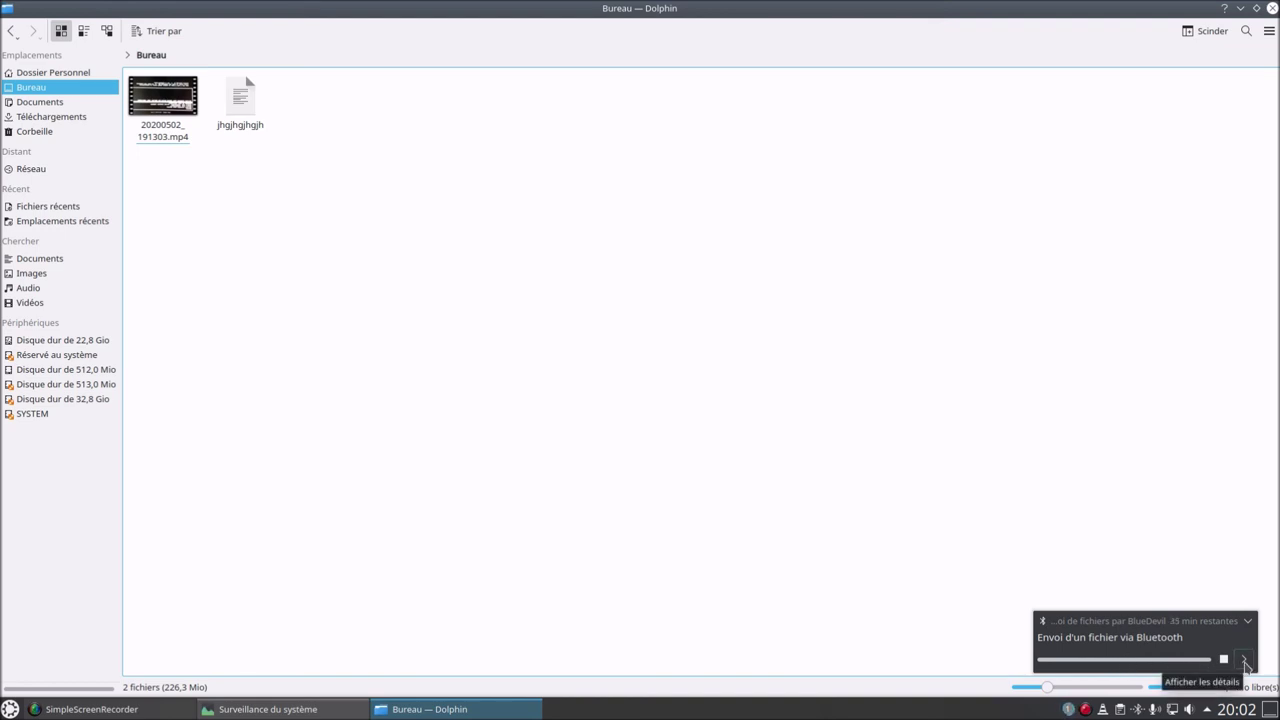
Stop the video transfer from its notification details and close Dolphin
click(1245, 663)
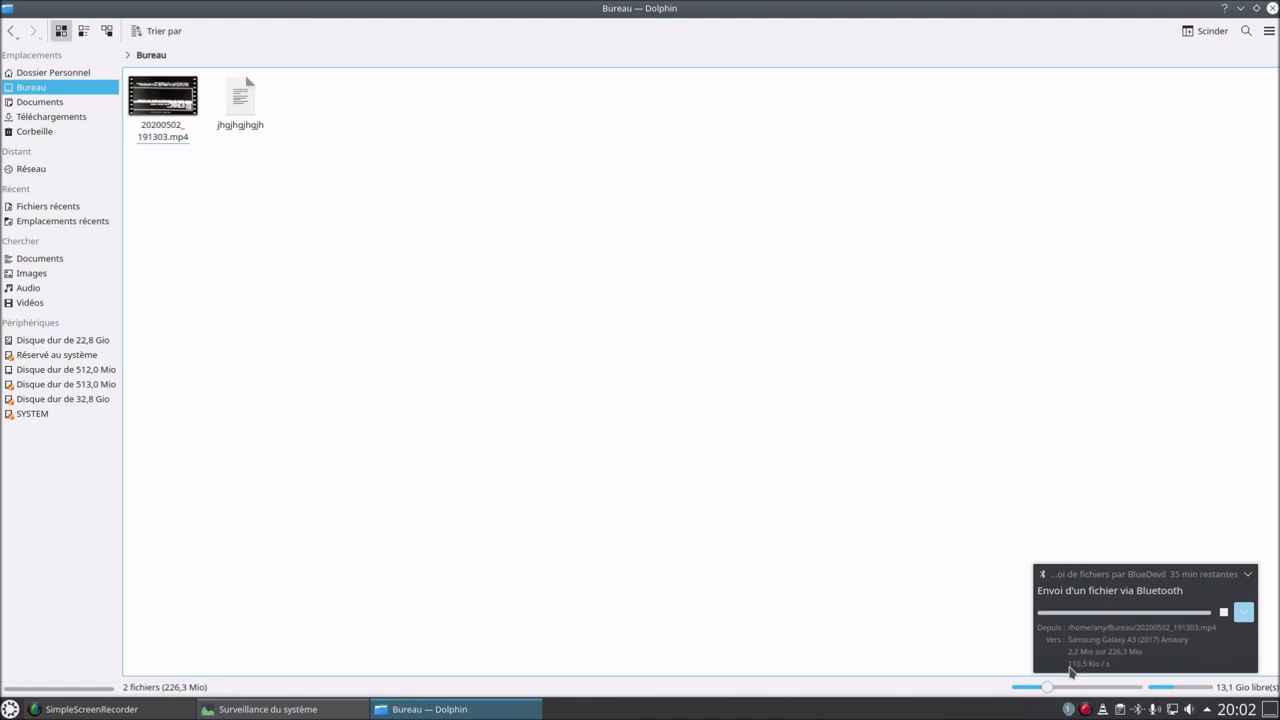
click(1222, 612)
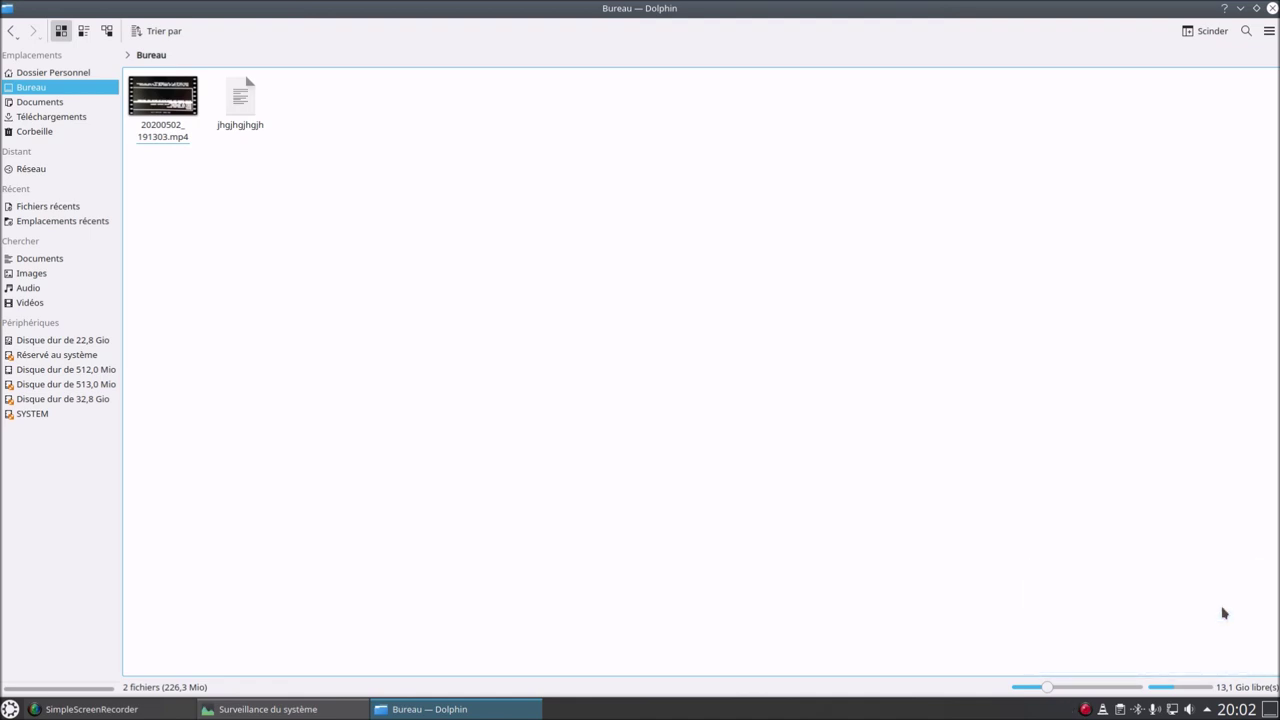
click(1272, 8)
Drag the System Monitor window down and left, then nudge it slightly up
drag(736, 87, 691, 136)
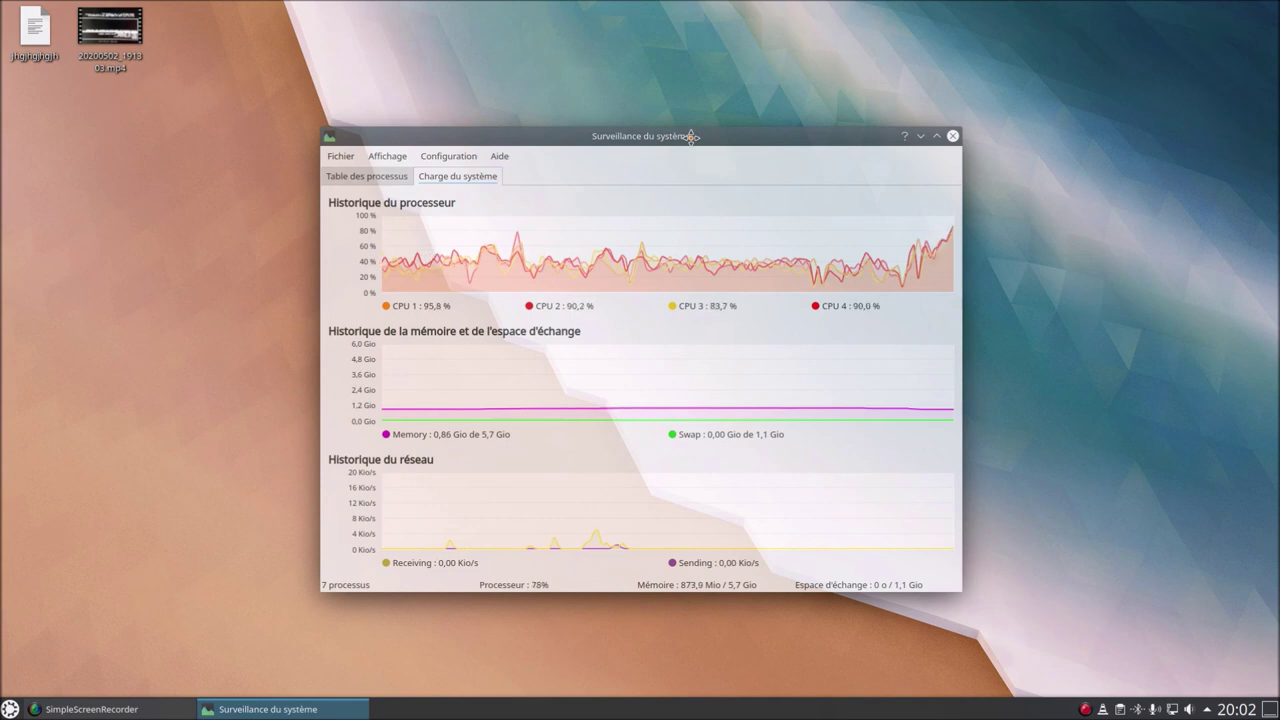
drag(691, 136, 691, 136)
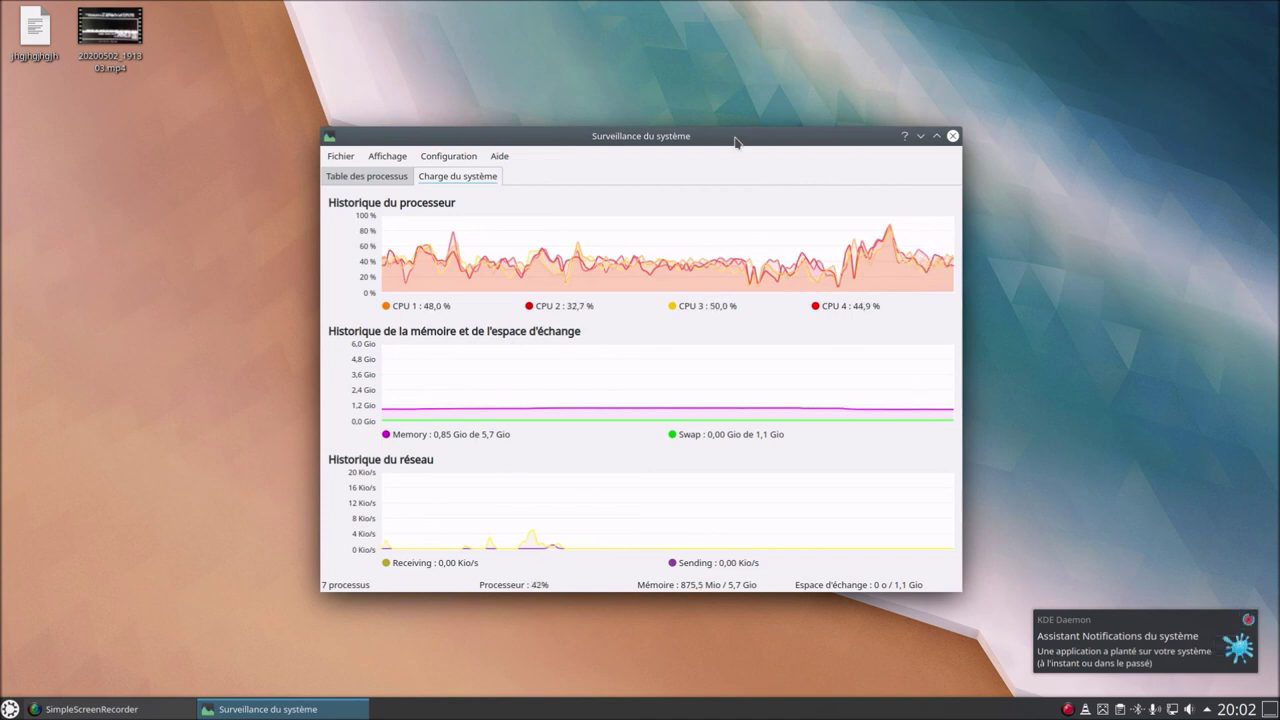
drag(718, 133, 727, 126)
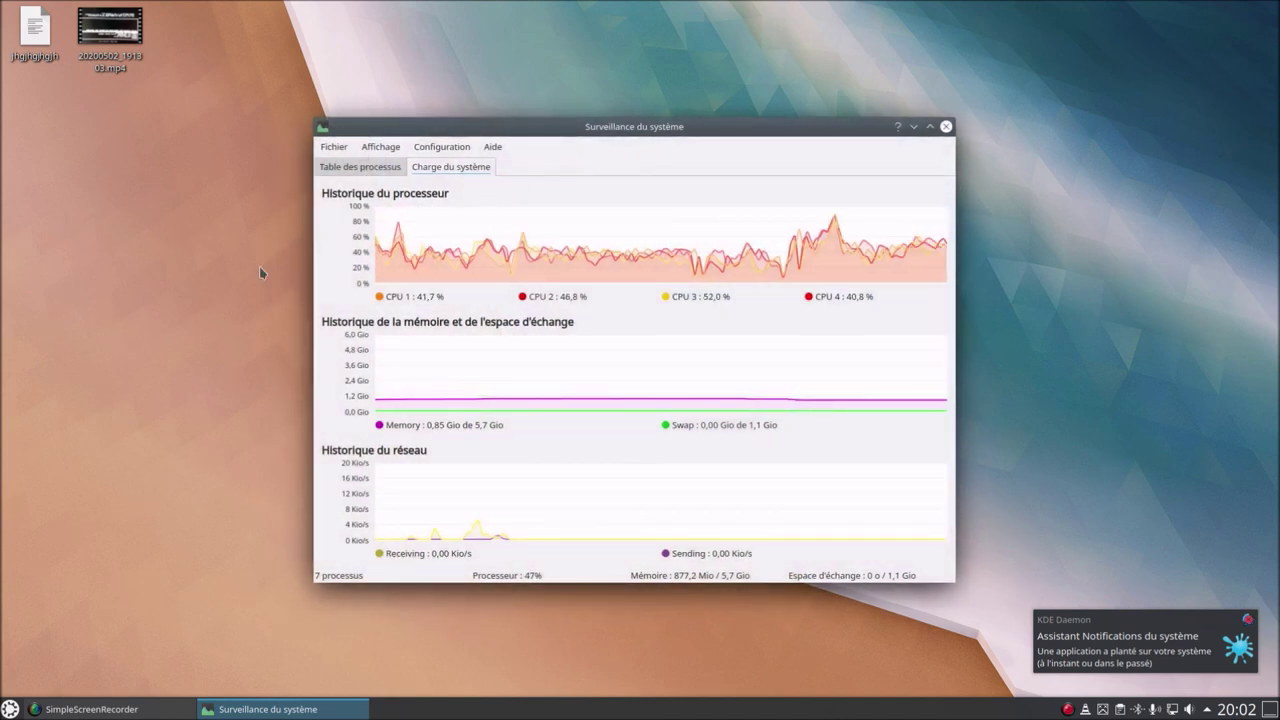